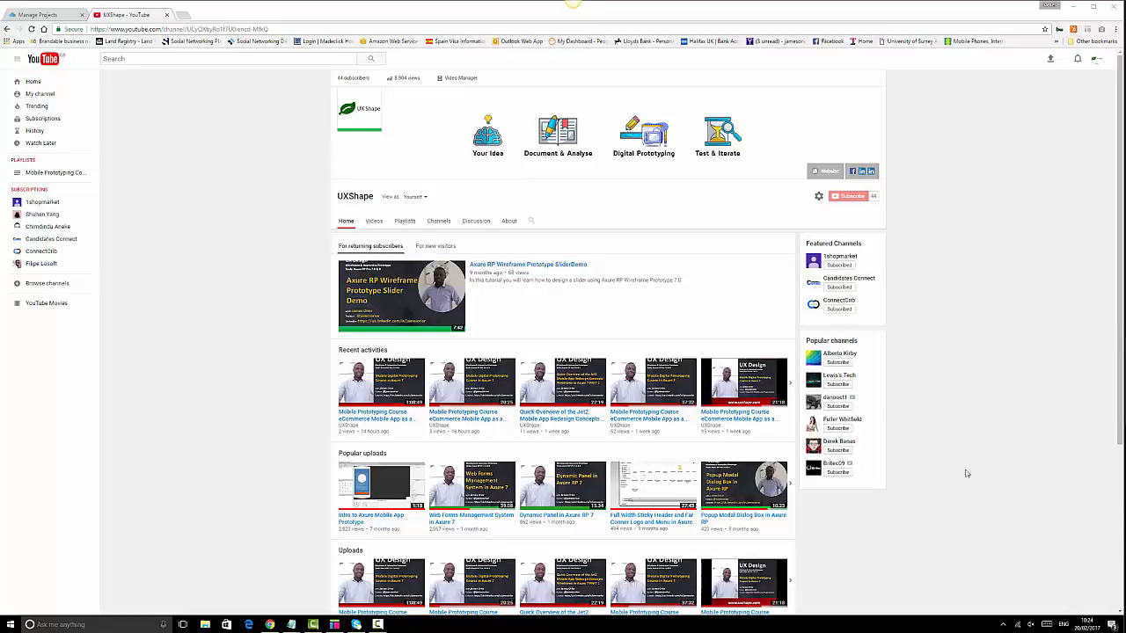
# - Switch from the UXShape YouTube channel page to the Axure RP window
pyautogui.click(334, 624)
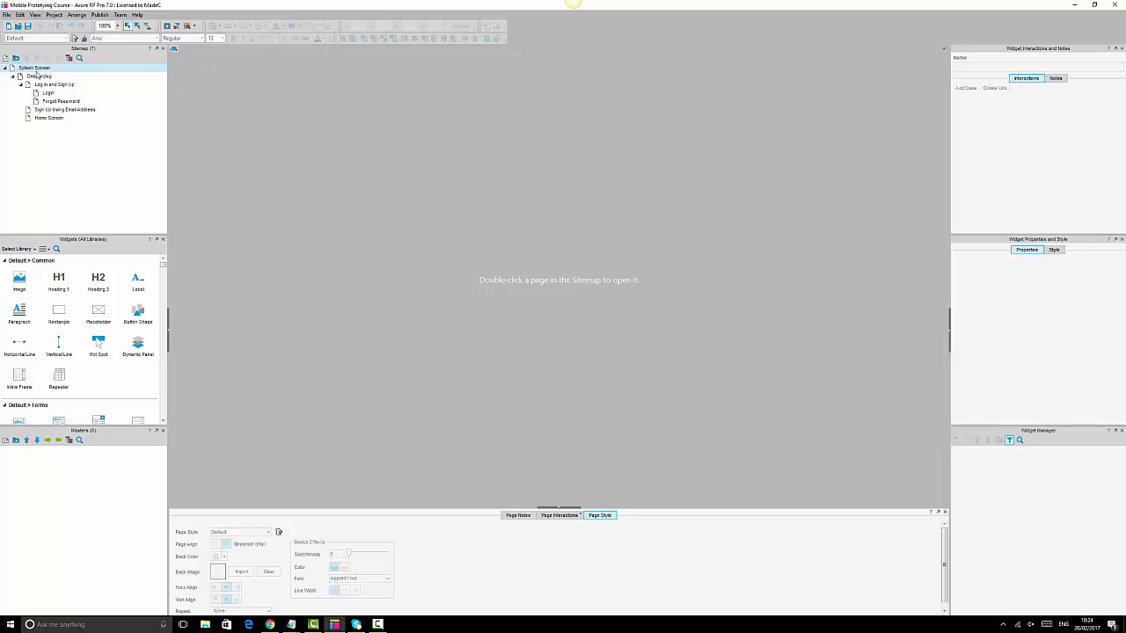
# - Open the Splash Screen and Onboarding pages, leaving the zoom level unchanged
pyautogui.moveTo(41, 88)
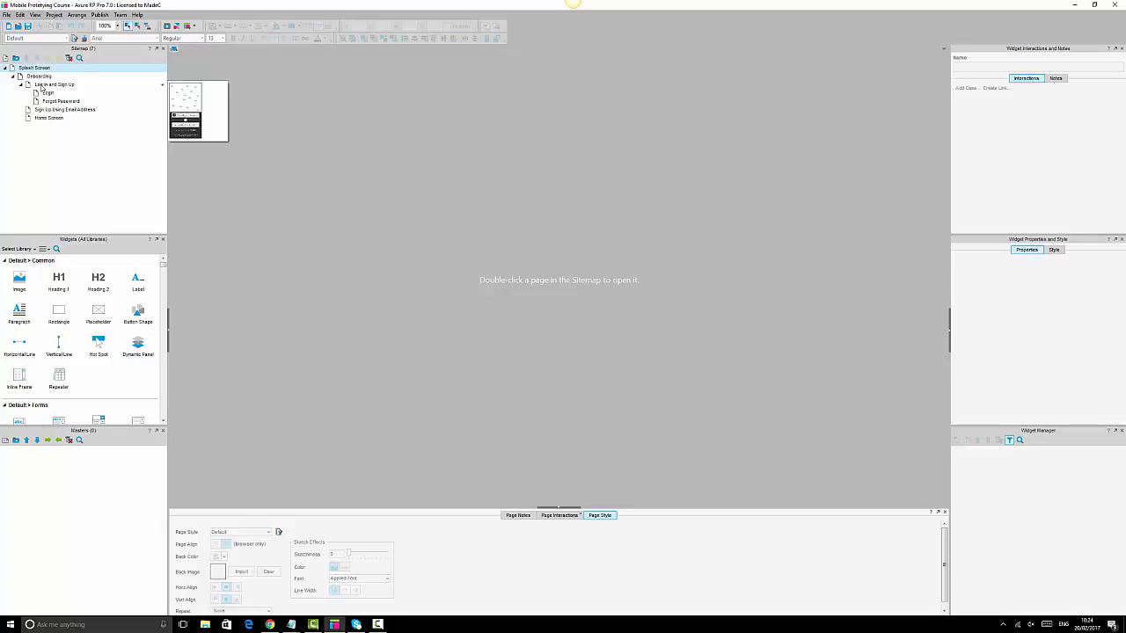
pyautogui.doubleClick(44, 67)
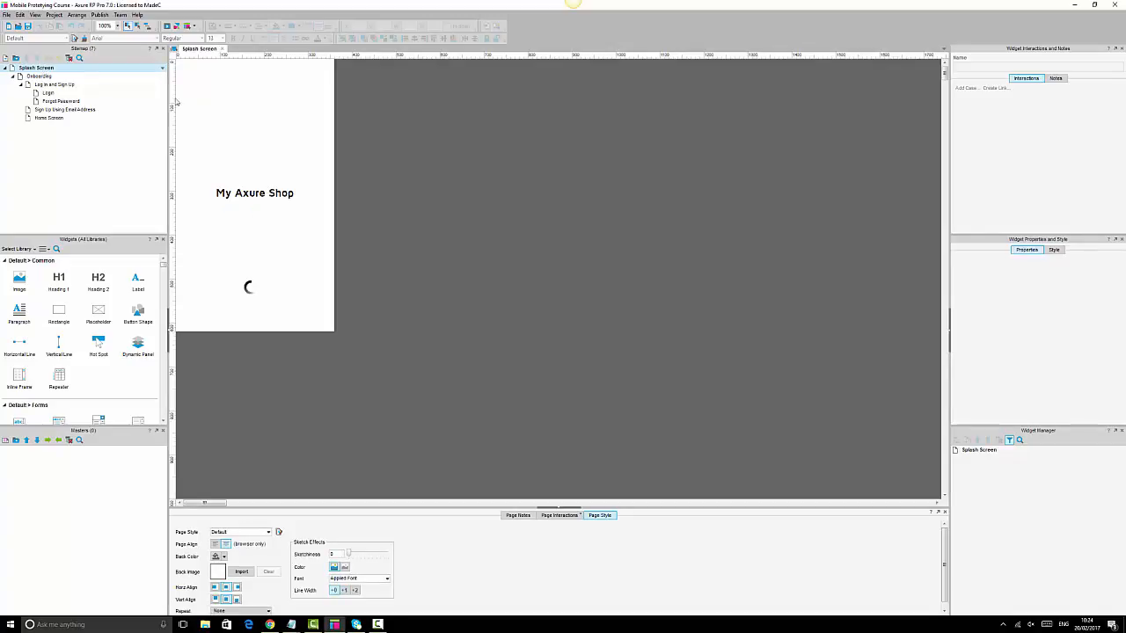
pyautogui.click(116, 25)
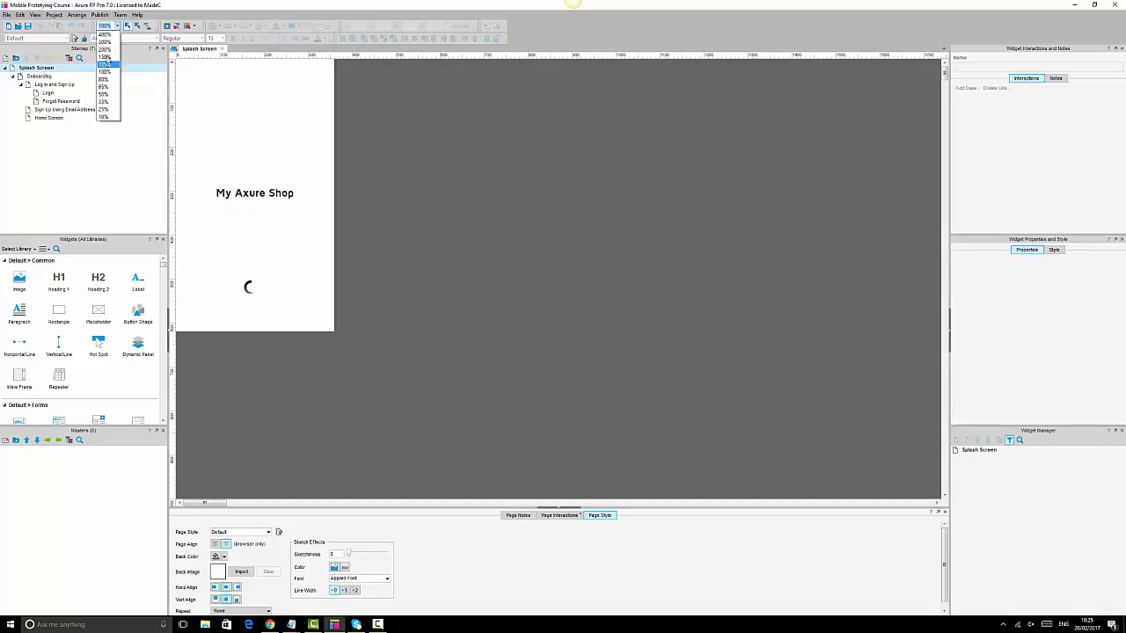
pyautogui.click(104, 71)
pyautogui.doubleClick(40, 75)
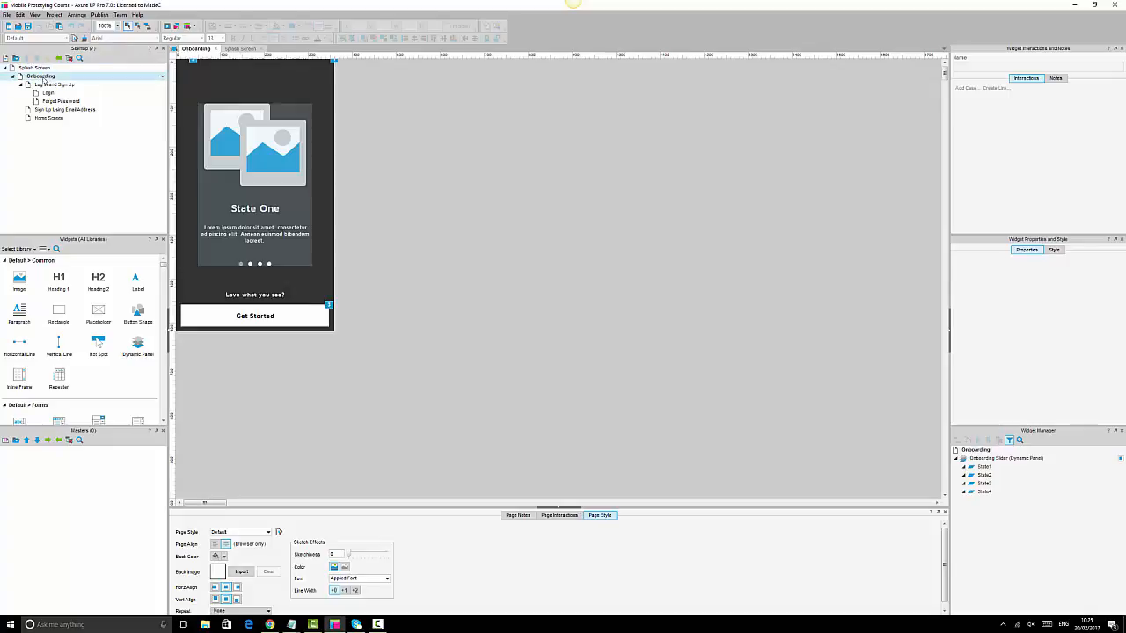
pyautogui.click(108, 25)
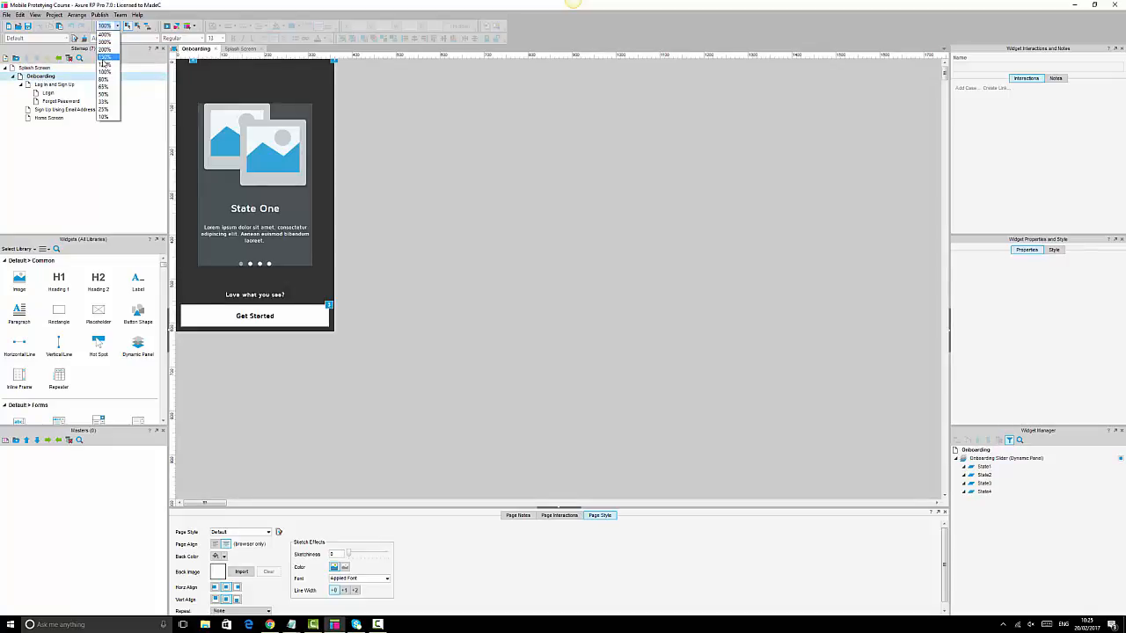
pyautogui.click(104, 71)
# - Open the Log In and Sign Up page, then the Login page, each zoomed to 150%
pyautogui.doubleClick(55, 85)
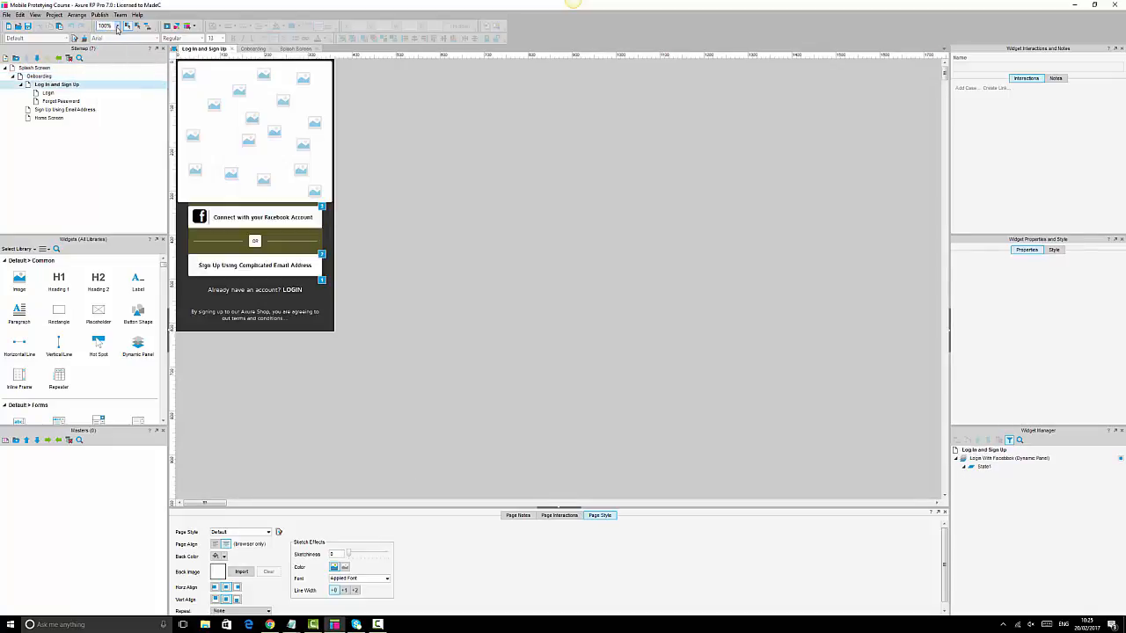
pyautogui.click(117, 27)
pyautogui.click(103, 66)
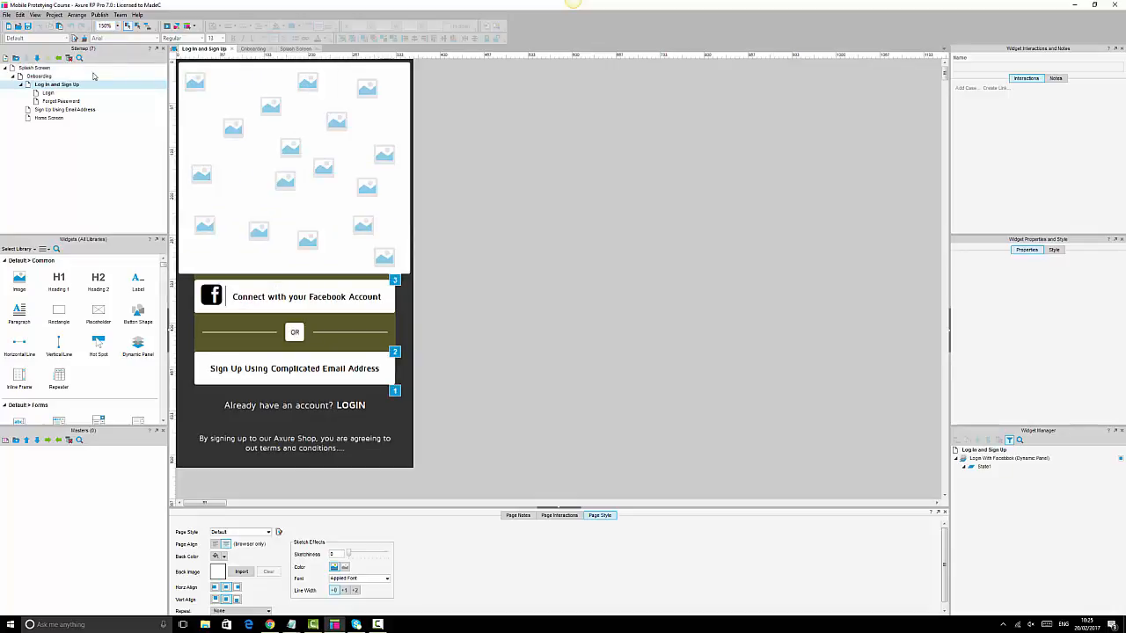
pyautogui.doubleClick(49, 94)
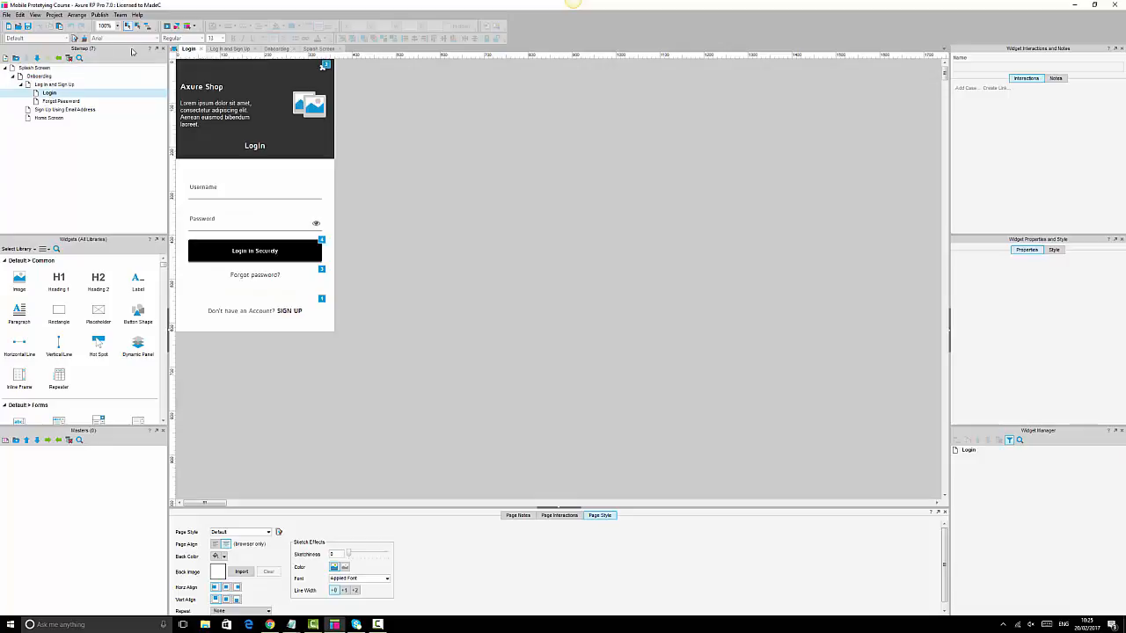
pyautogui.click(117, 27)
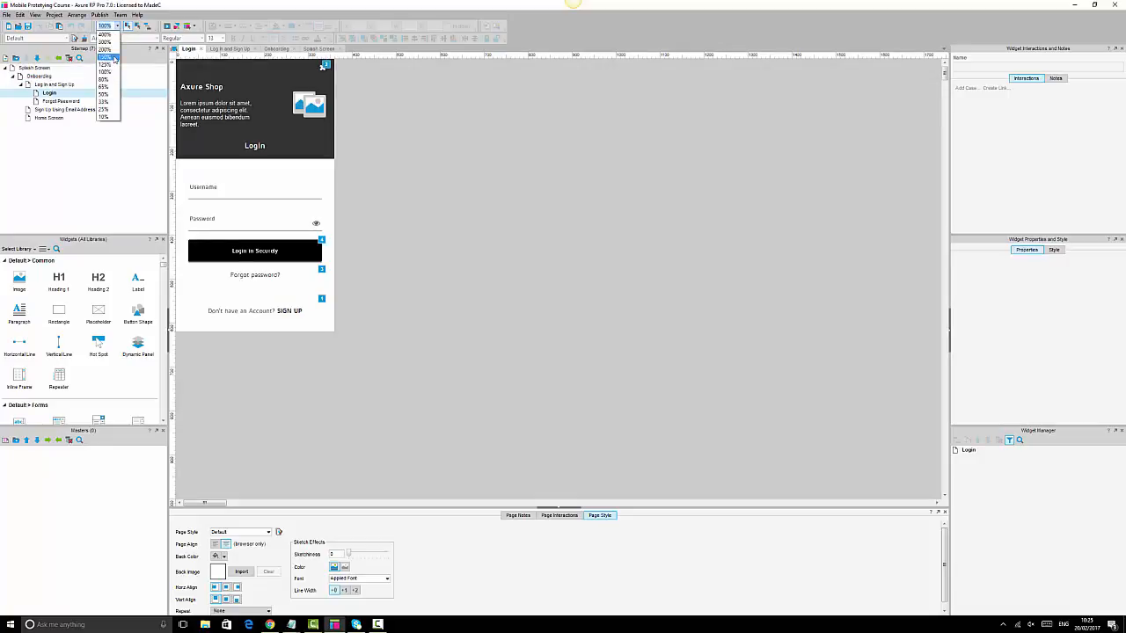
pyautogui.click(104, 36)
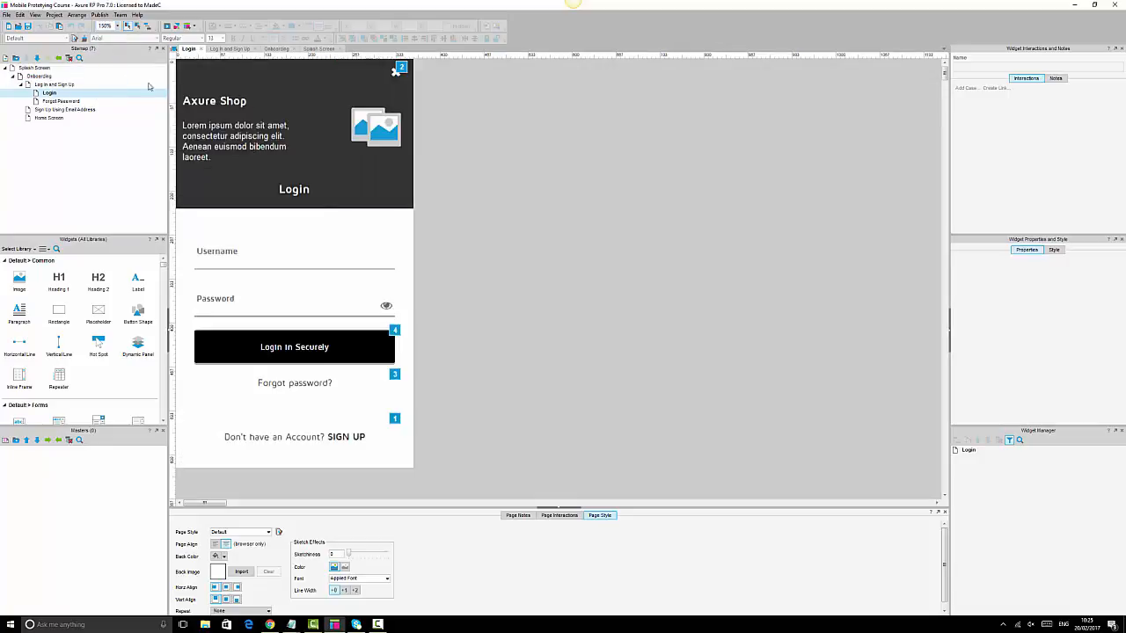
pyautogui.click(248, 255)
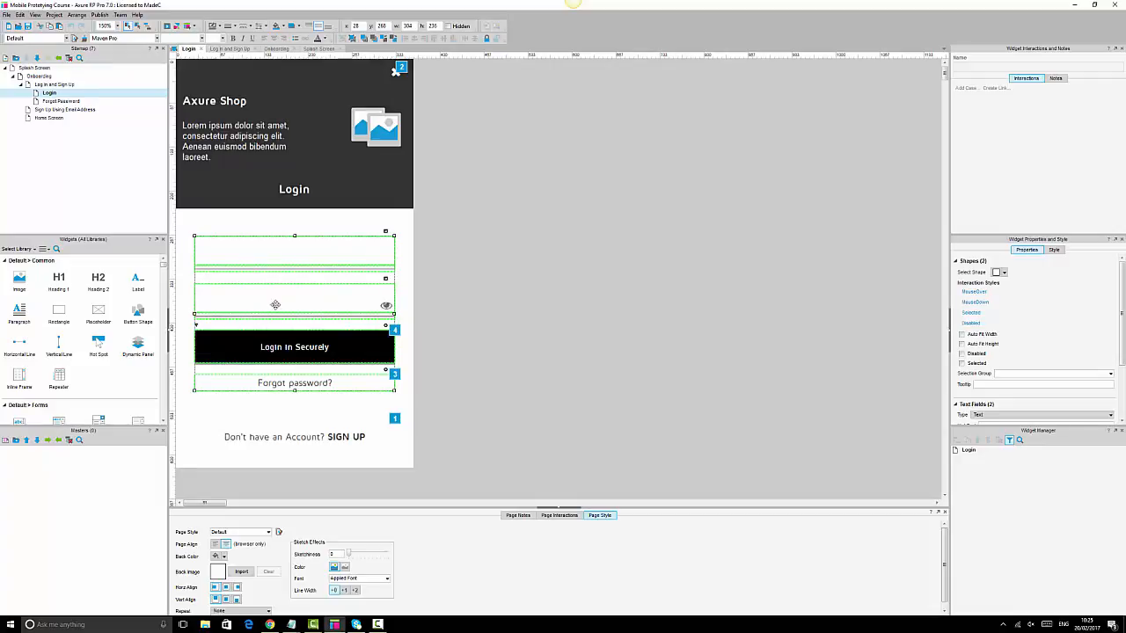
pyautogui.click(491, 299)
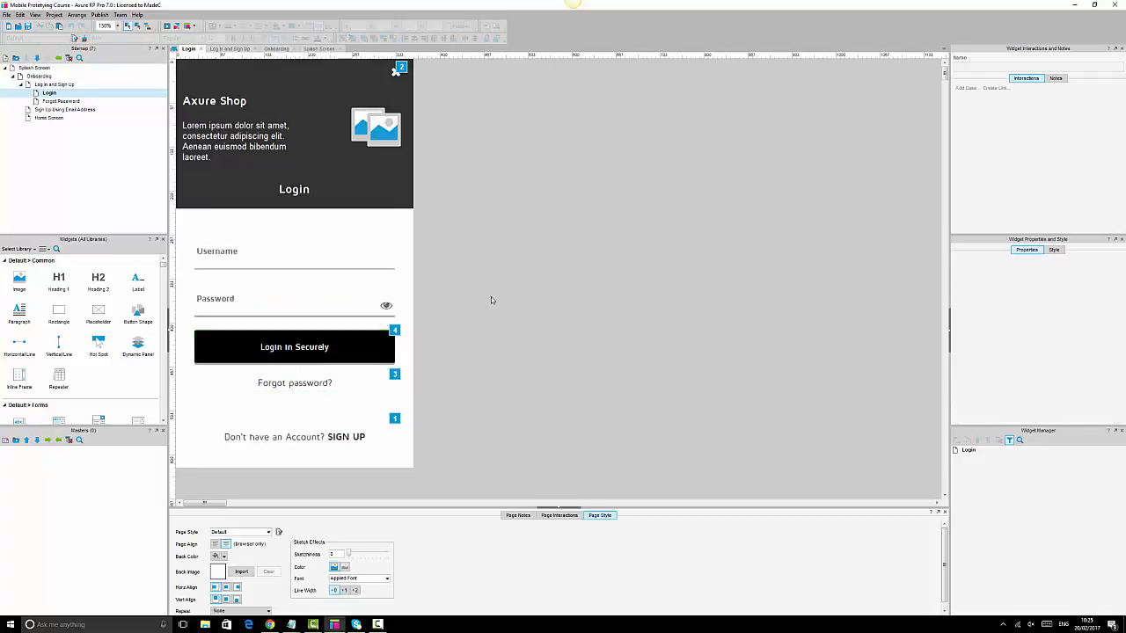
pyautogui.click(369, 346)
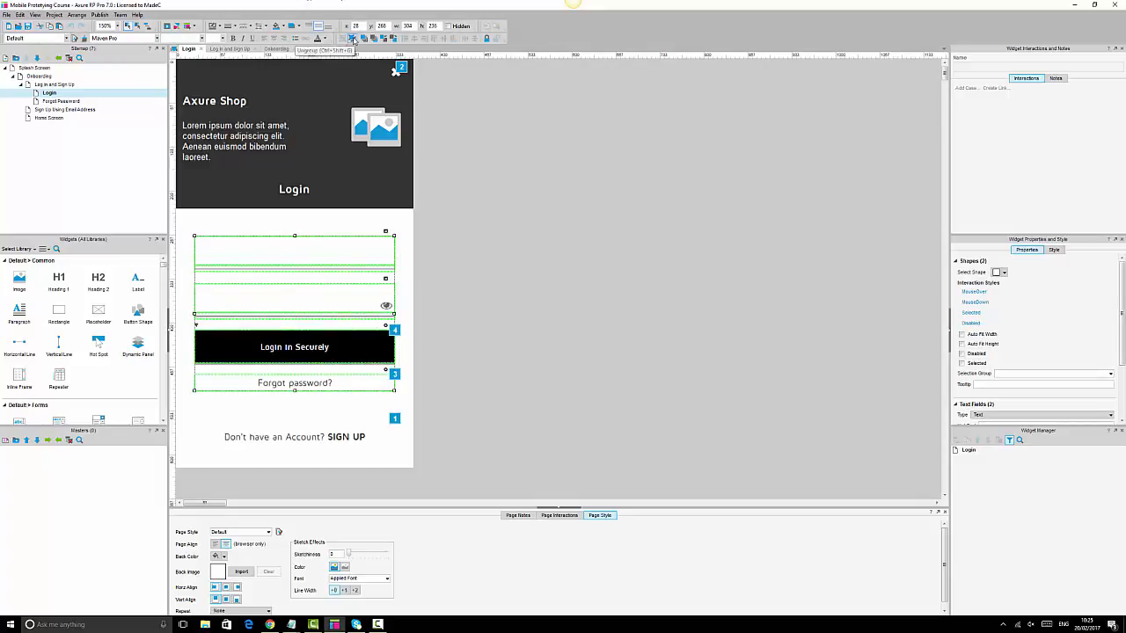
pyautogui.click(432, 372)
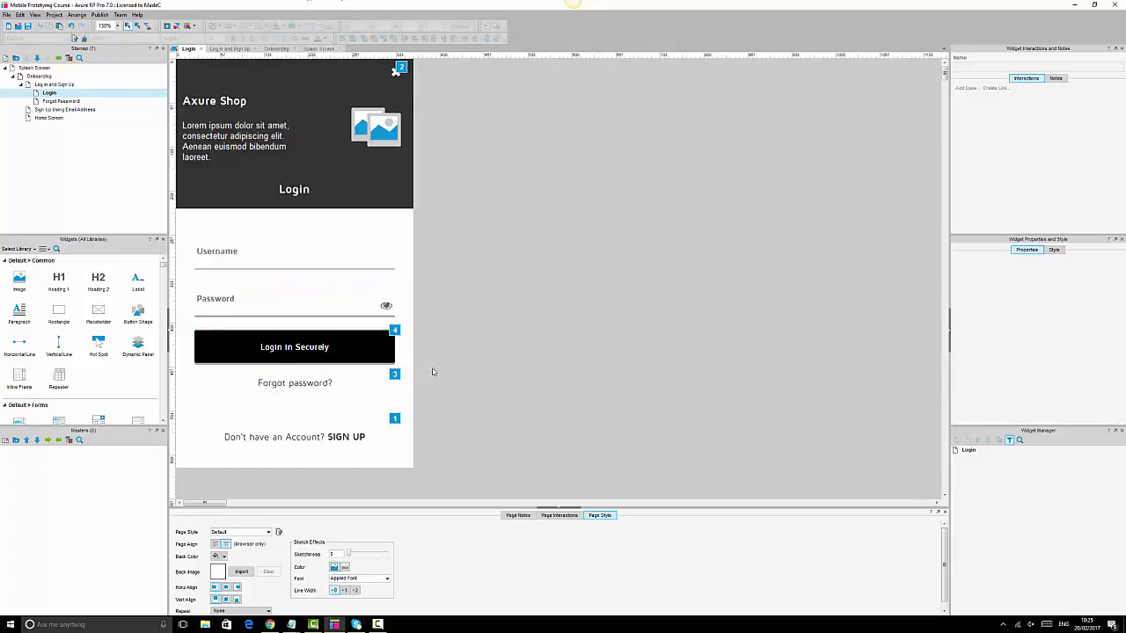
pyautogui.click(366, 347)
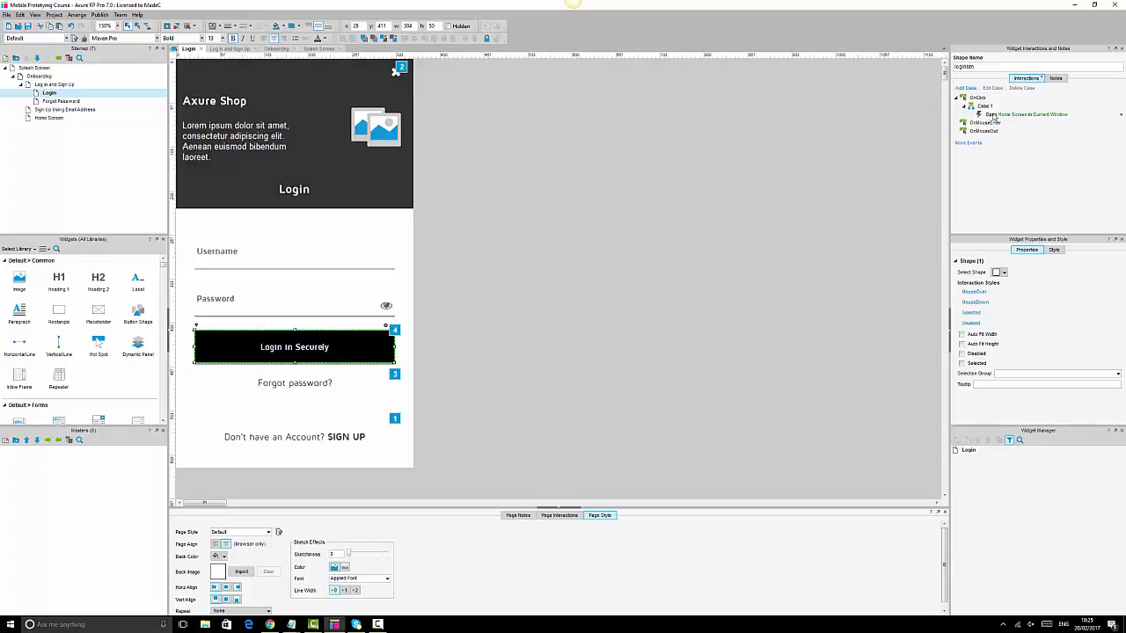
pyautogui.click(249, 255)
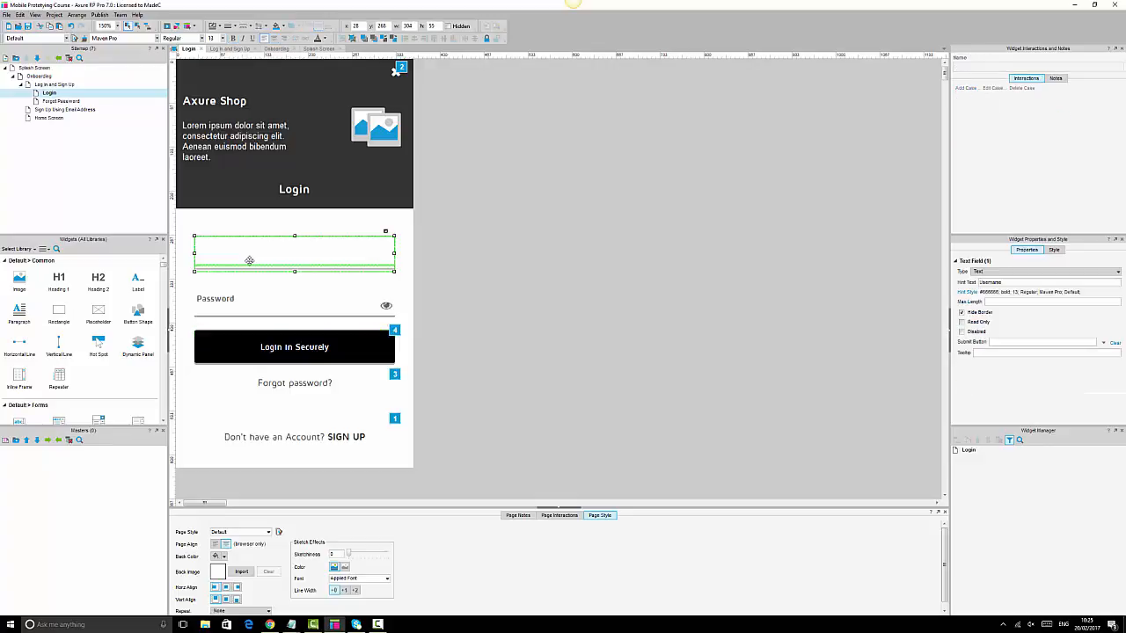
pyautogui.click(253, 290)
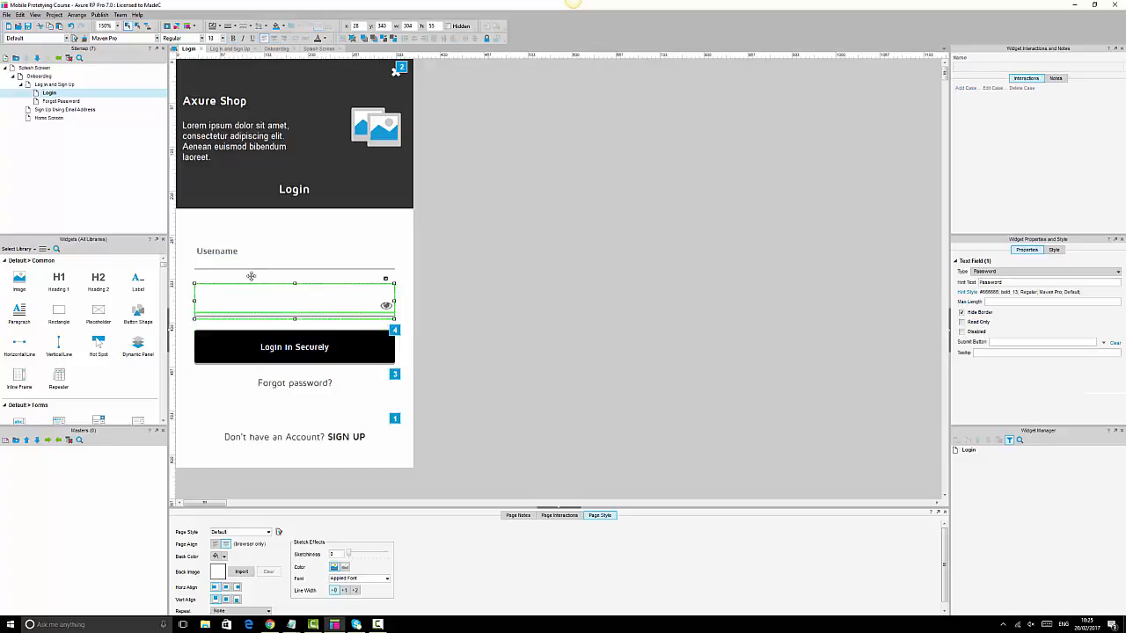
pyautogui.click(324, 350)
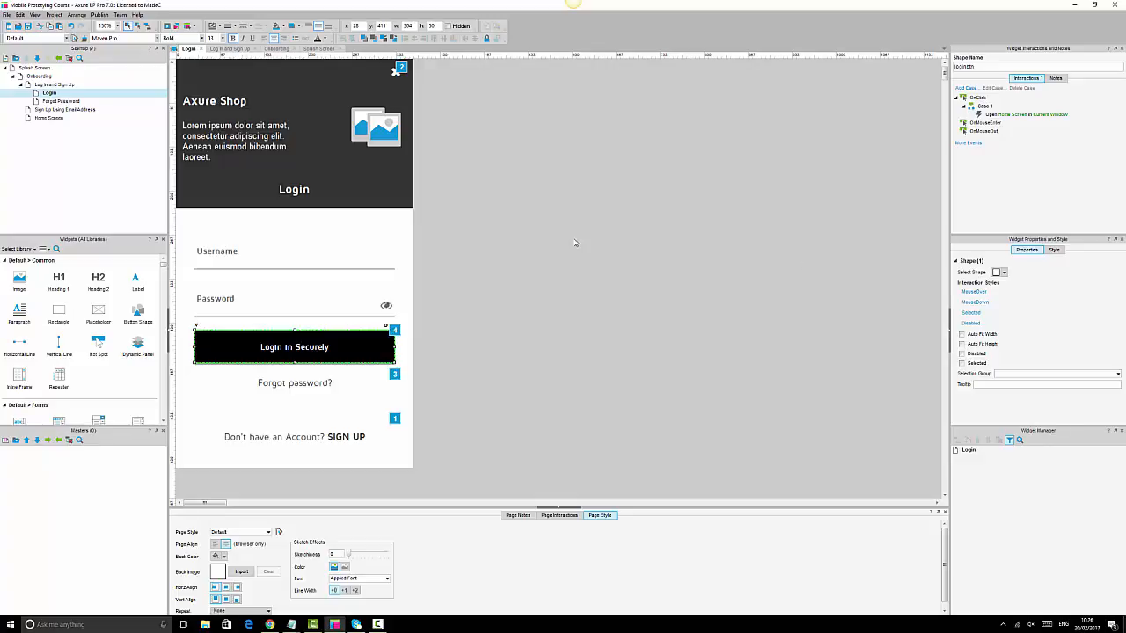
pyautogui.click(276, 258)
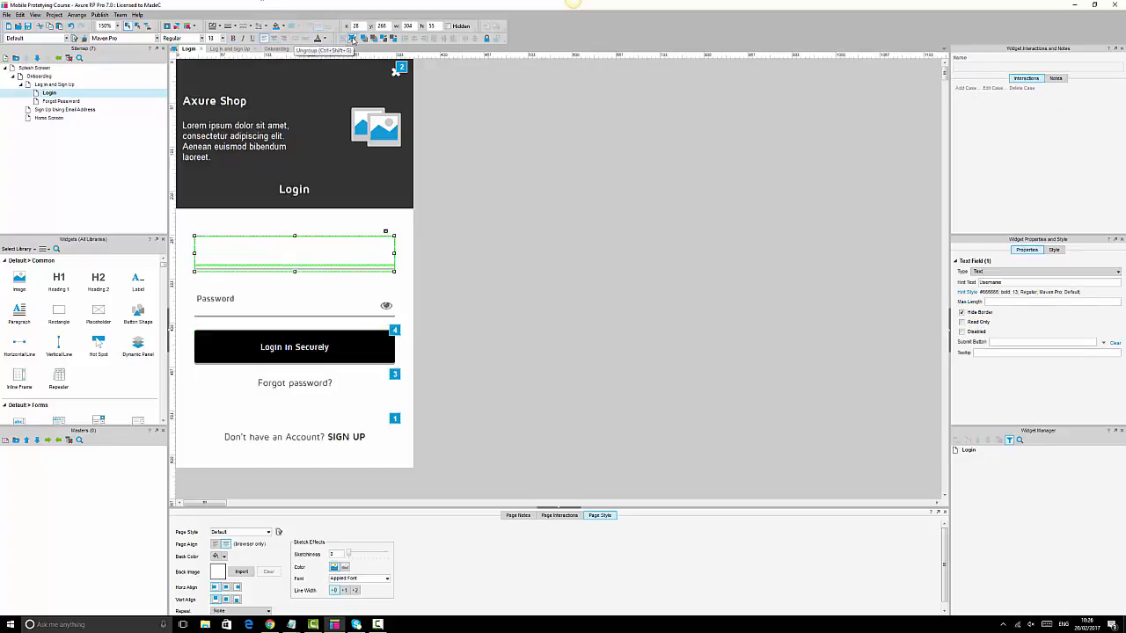
pyautogui.click(291, 247)
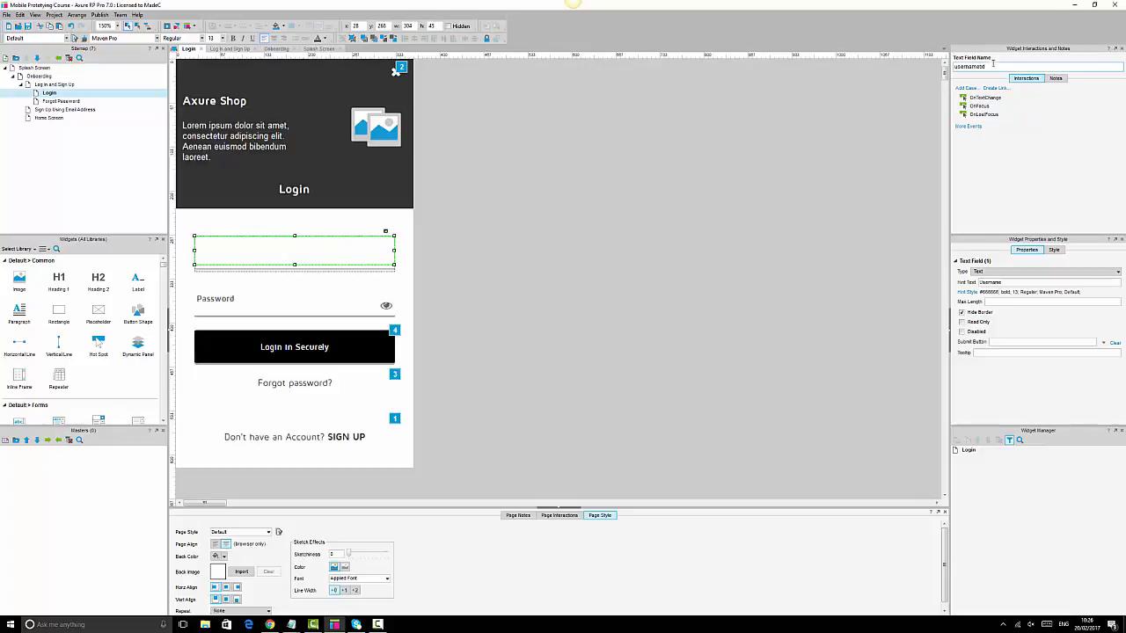
pyautogui.moveTo(1004, 68); pyautogui.dragTo(935, 67)
pyautogui.click(308, 300)
pyautogui.click(308, 301)
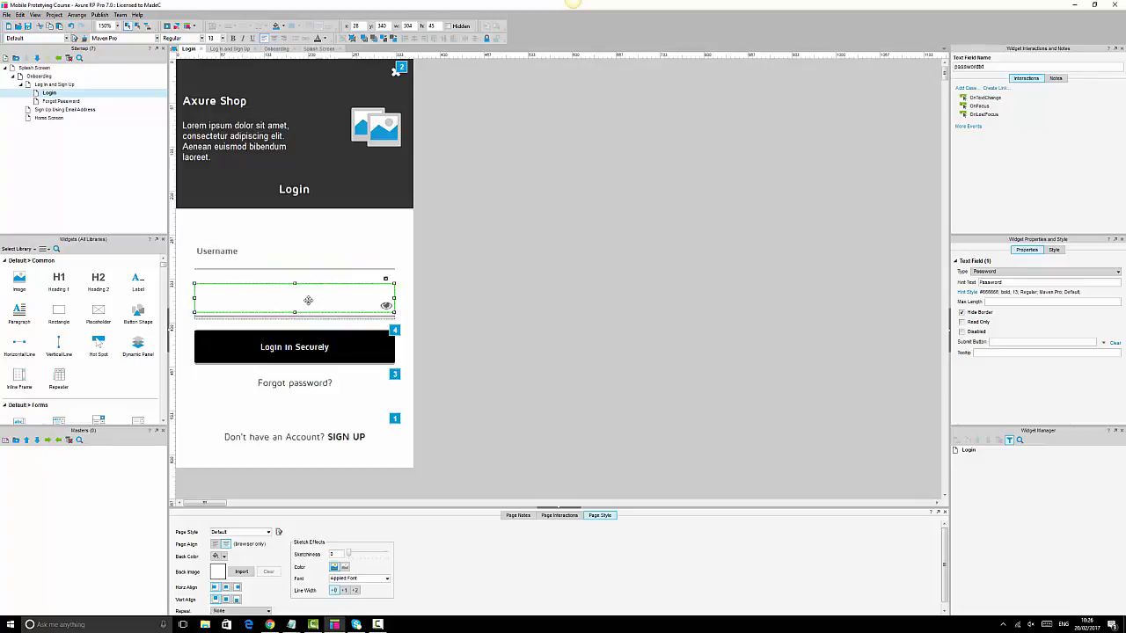
pyautogui.click(997, 67)
pyautogui.moveTo(996, 67); pyautogui.dragTo(885, 71)
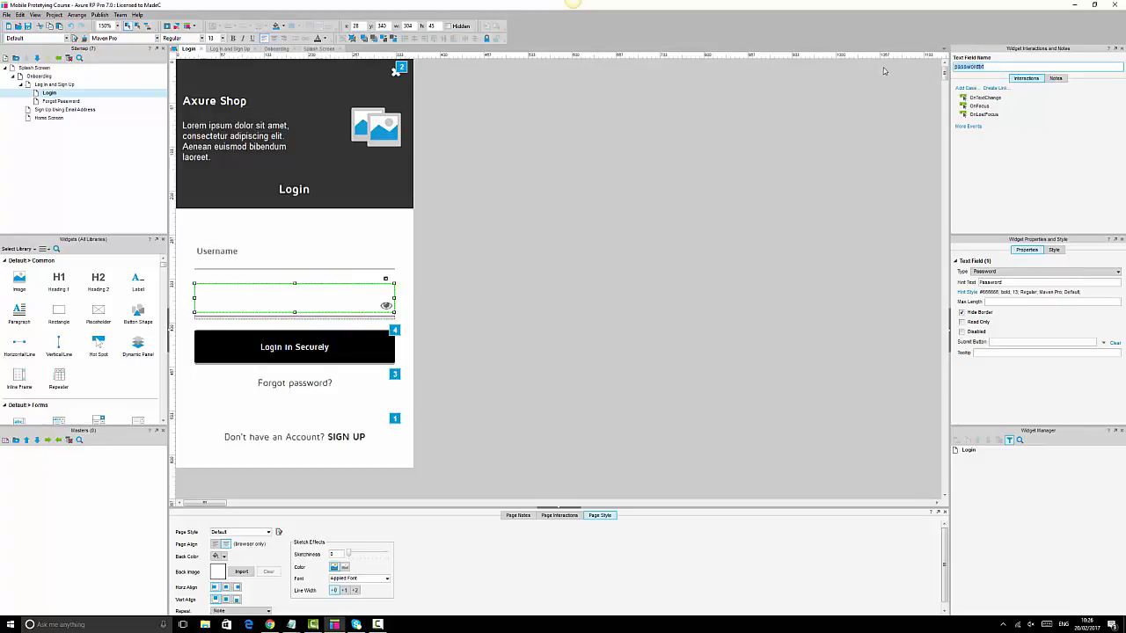
pyautogui.click(794, 170)
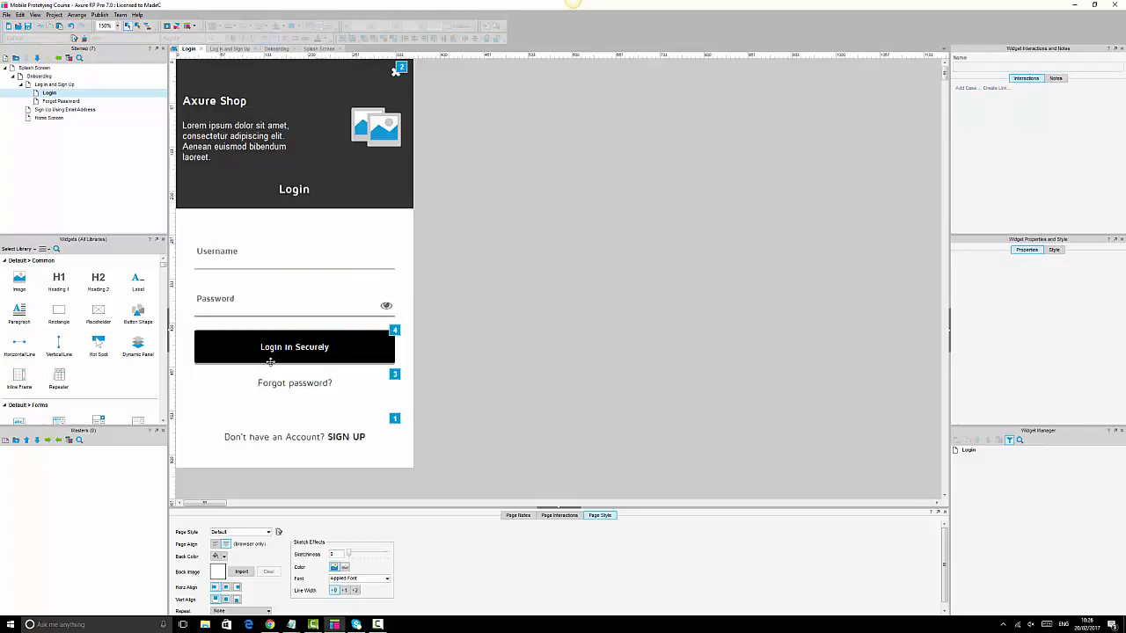
pyautogui.click(302, 350)
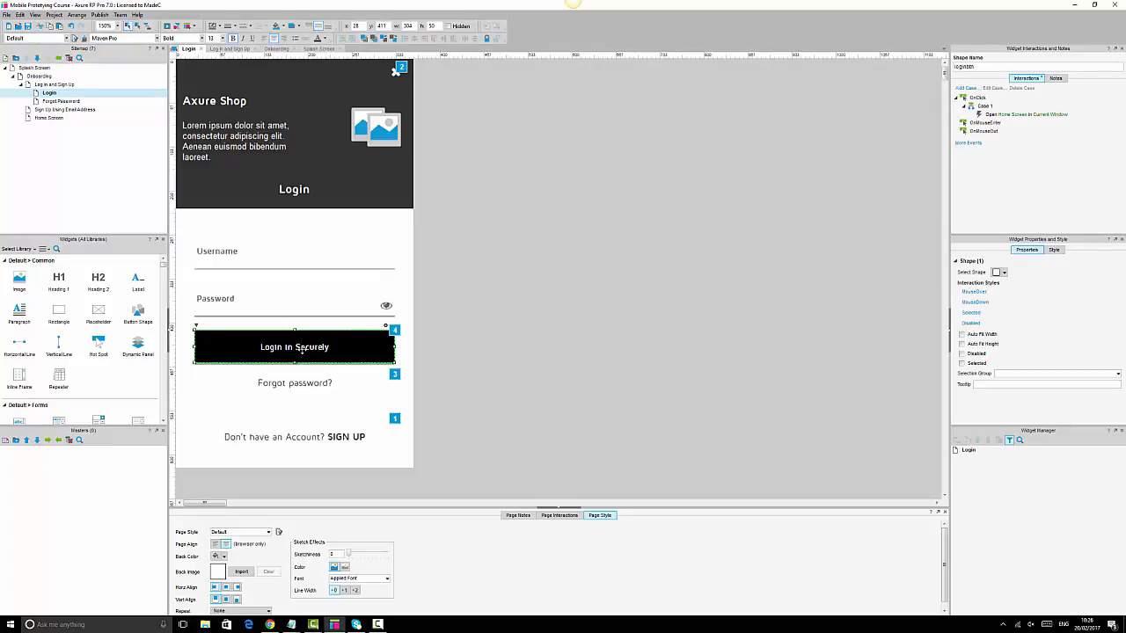
# - Delete the Open Home Screen action and Case 1, then start a new OnClick case with a condition
pyautogui.click(992, 116)
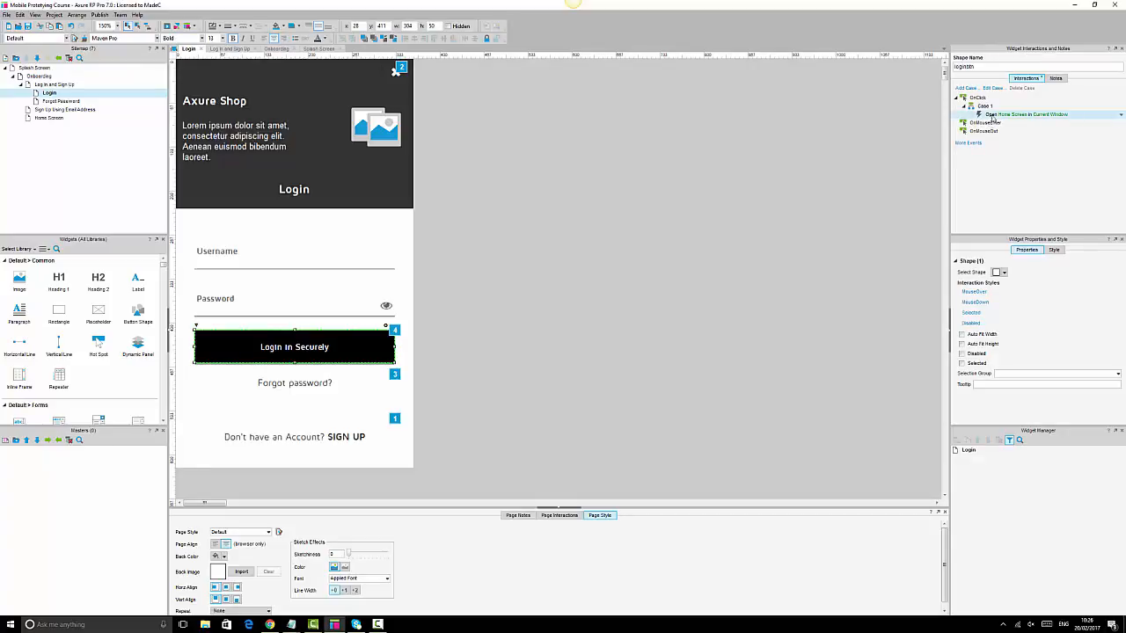
pyautogui.press('Delete')
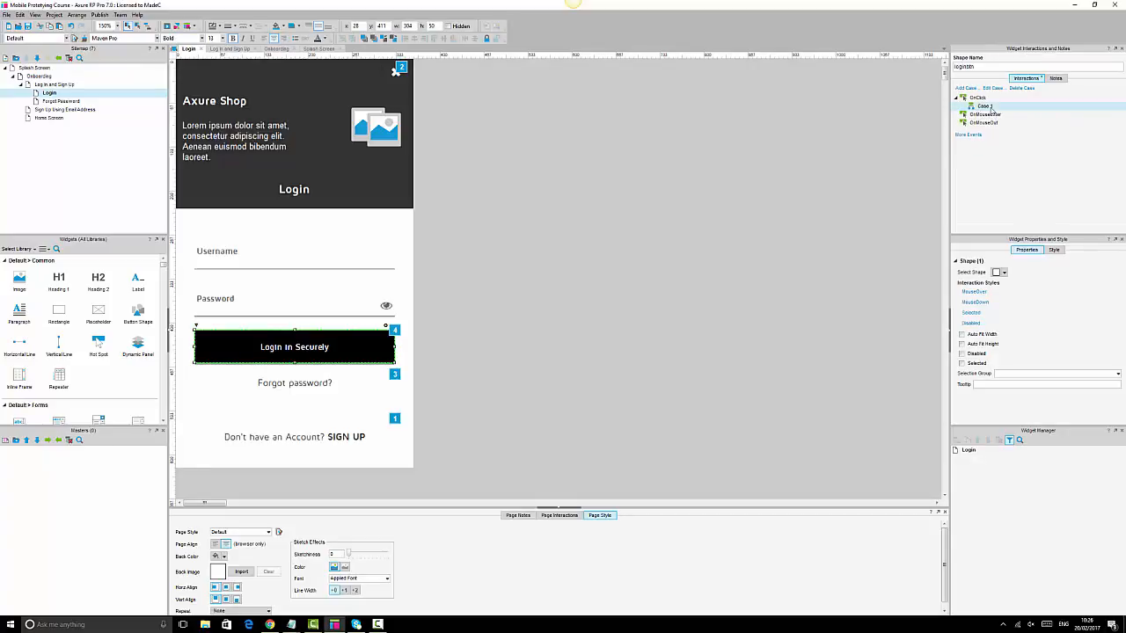
pyautogui.press('Delete')
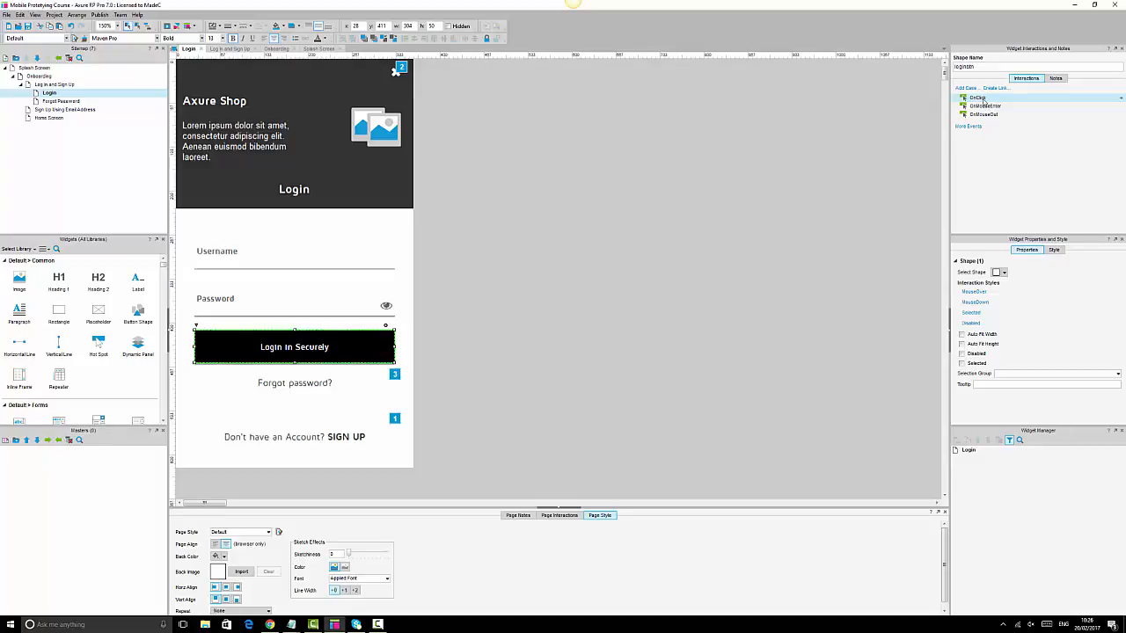
pyautogui.doubleClick(982, 100)
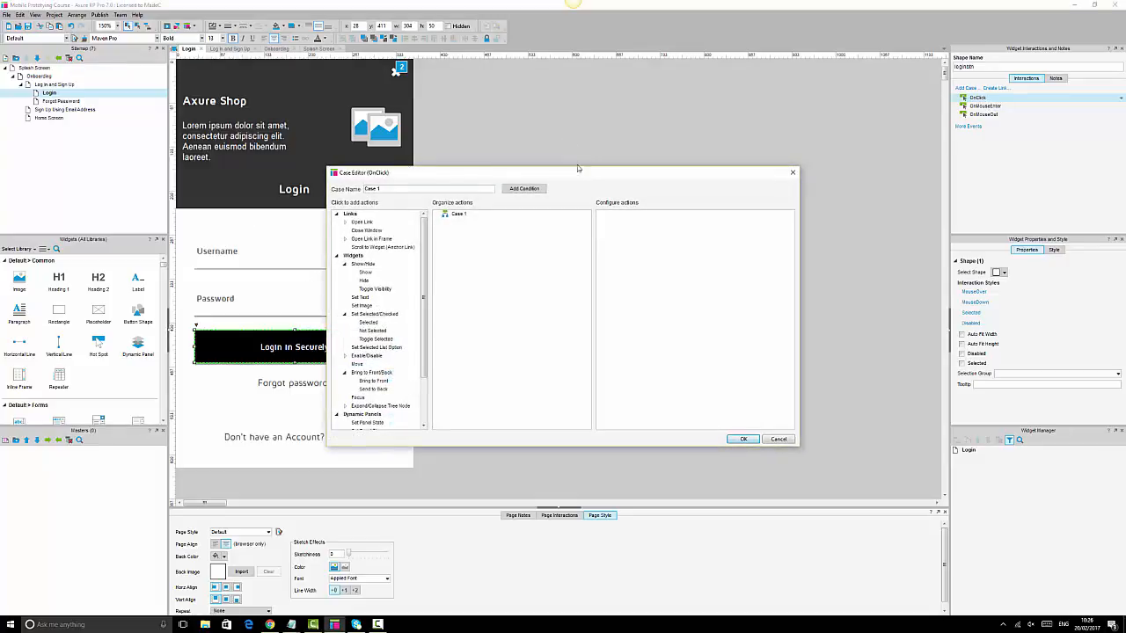
pyautogui.click(525, 189)
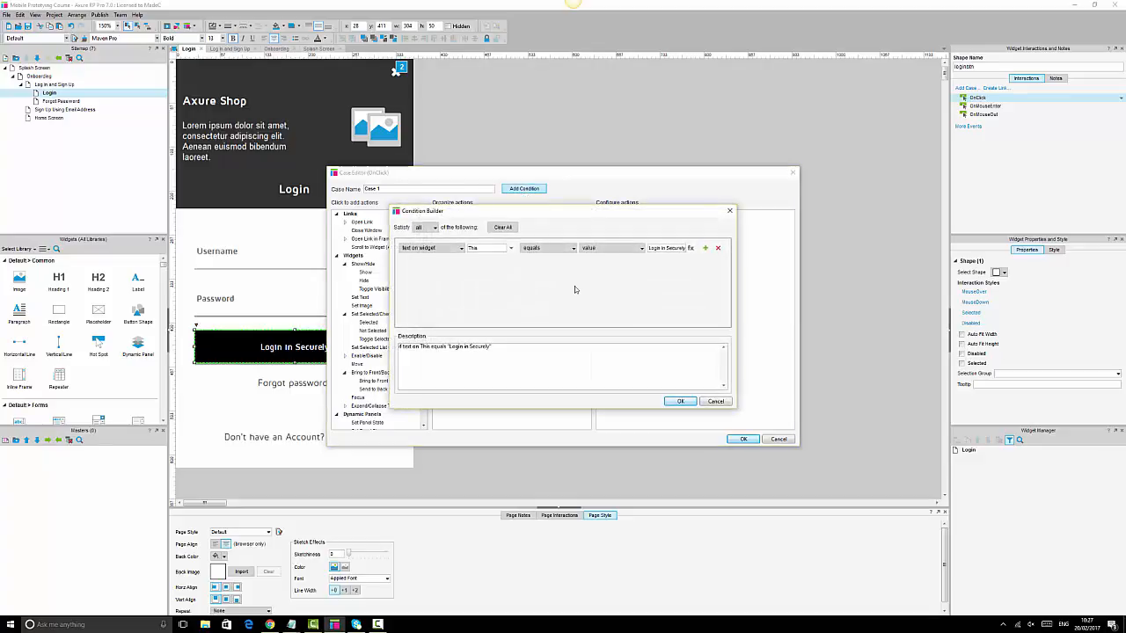
# - Set the condition to: text on widget usernametxt equals the sample e-mail address as a value
pyautogui.click(423, 249)
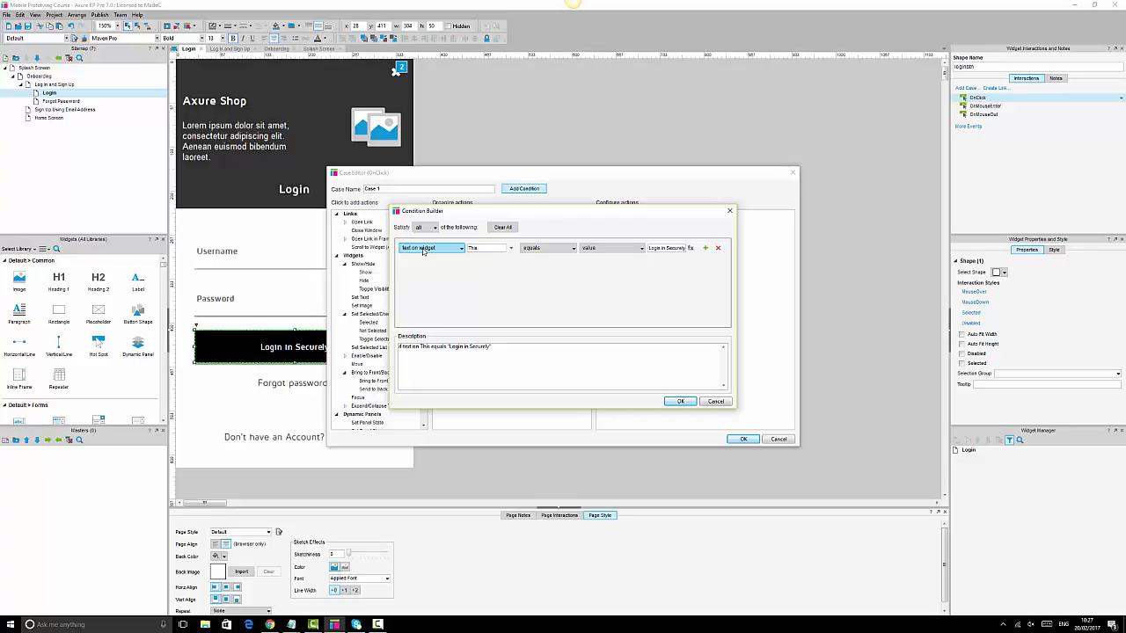
pyautogui.click(423, 249)
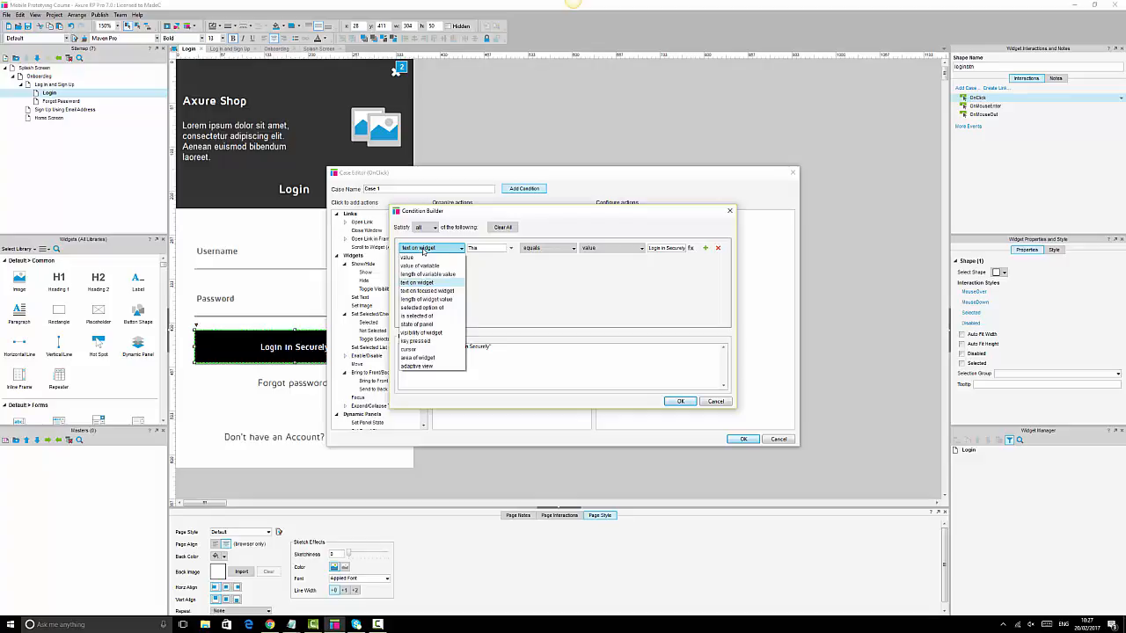
pyautogui.click(423, 250)
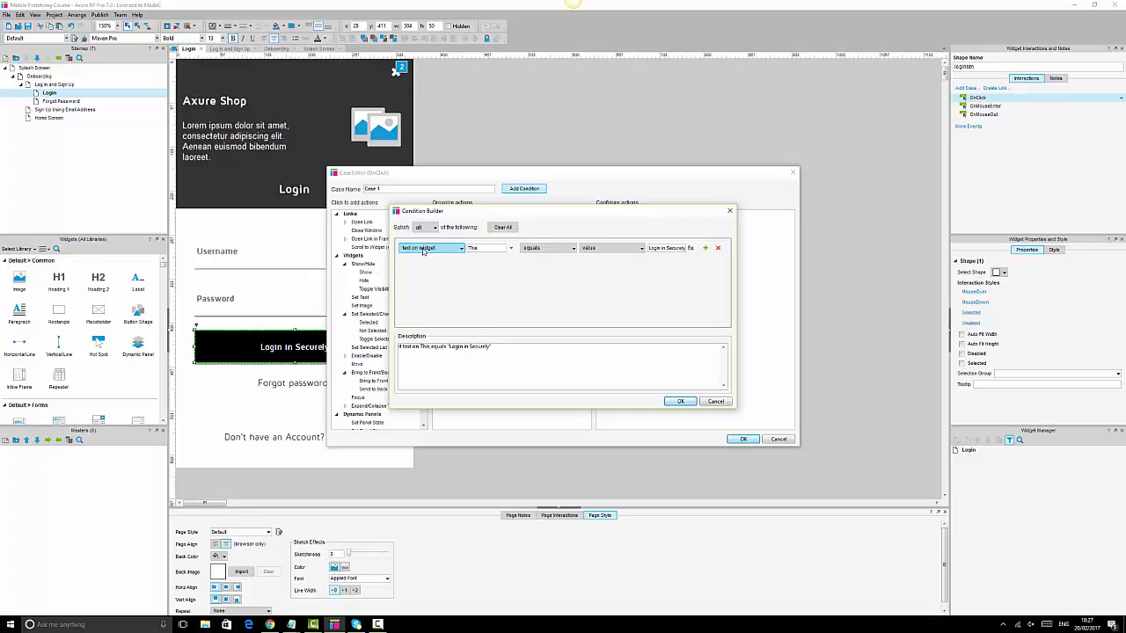
pyautogui.click(511, 248)
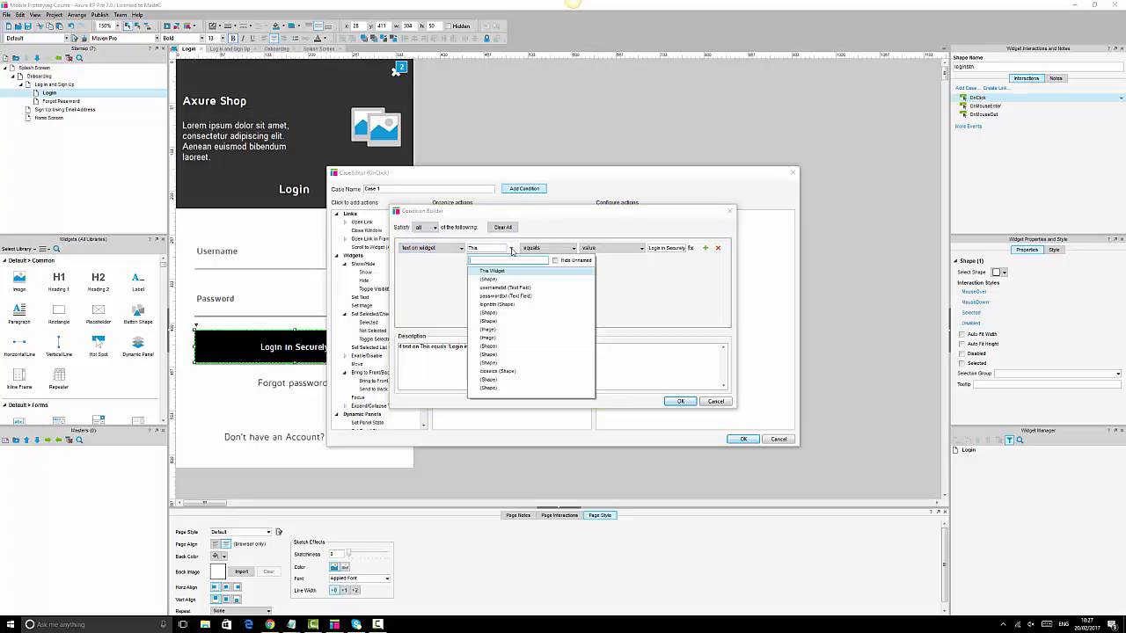
pyautogui.click(497, 291)
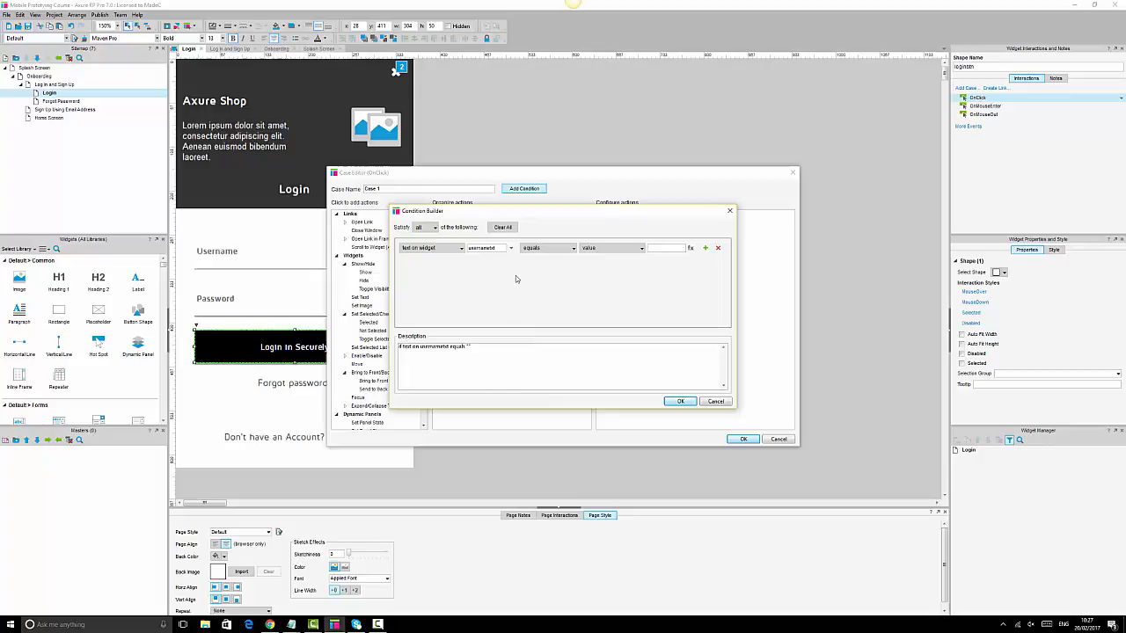
pyautogui.click(554, 250)
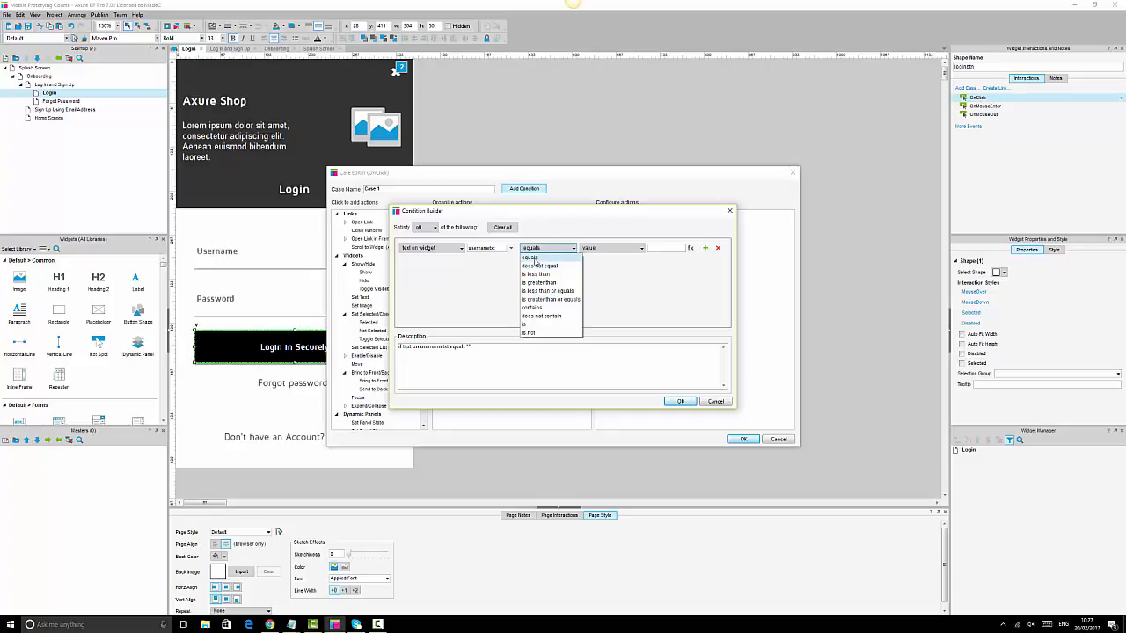
pyautogui.click(534, 257)
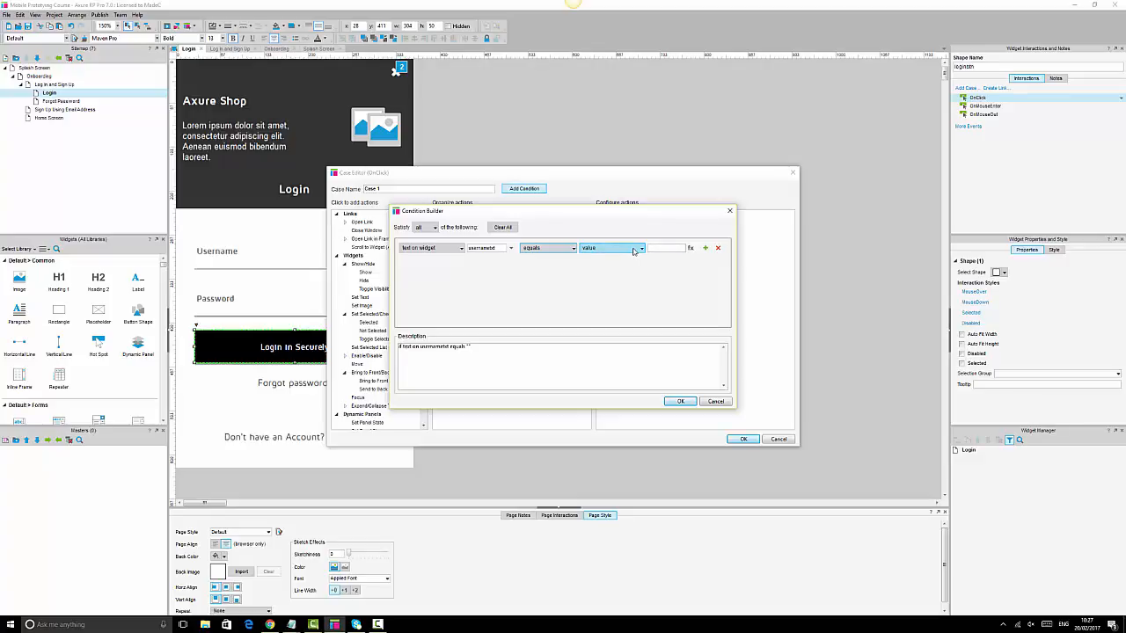
pyautogui.click(633, 252)
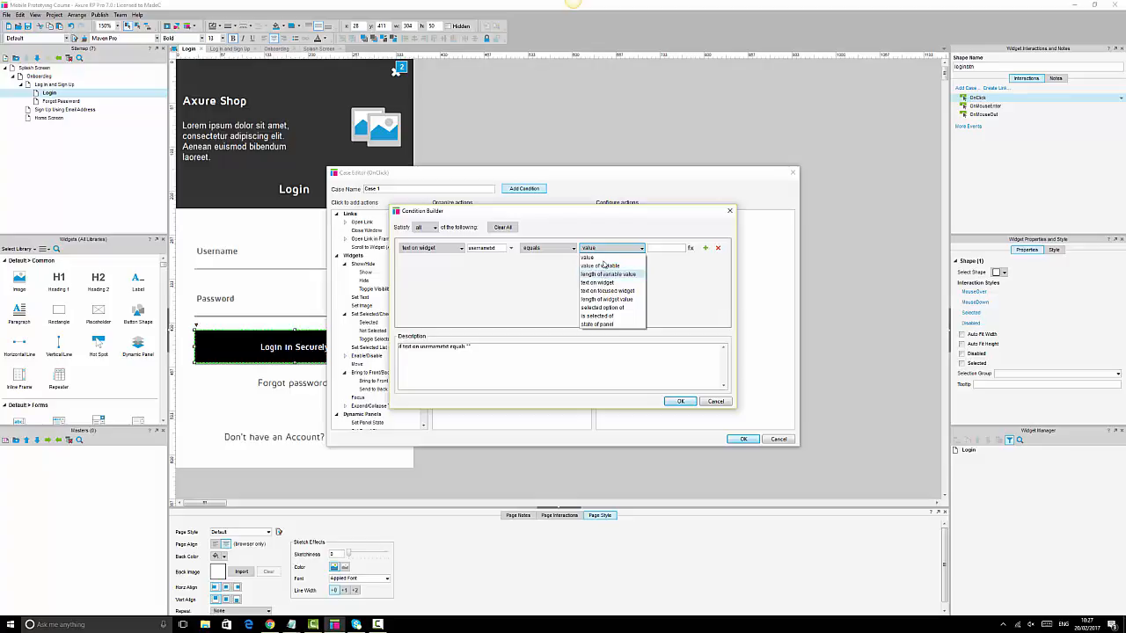
pyautogui.click(605, 257)
pyautogui.click(659, 247)
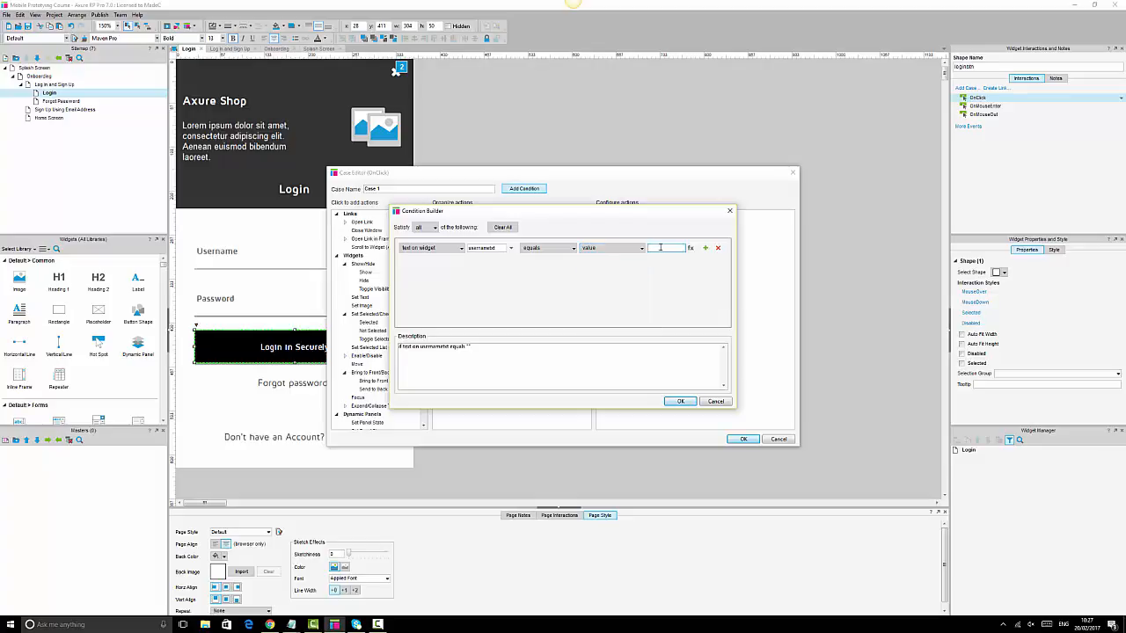
# - Add a second condition requiring passwordtxt to equal the sample password, then add an Open Link action
pyautogui.click(705, 248)
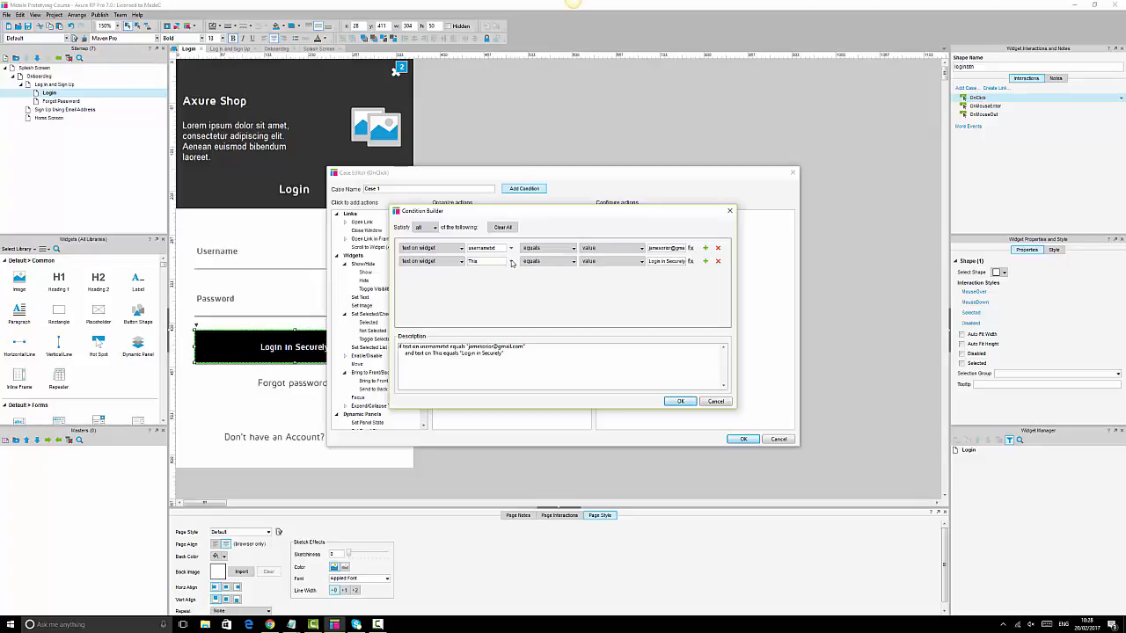
pyautogui.click(511, 263)
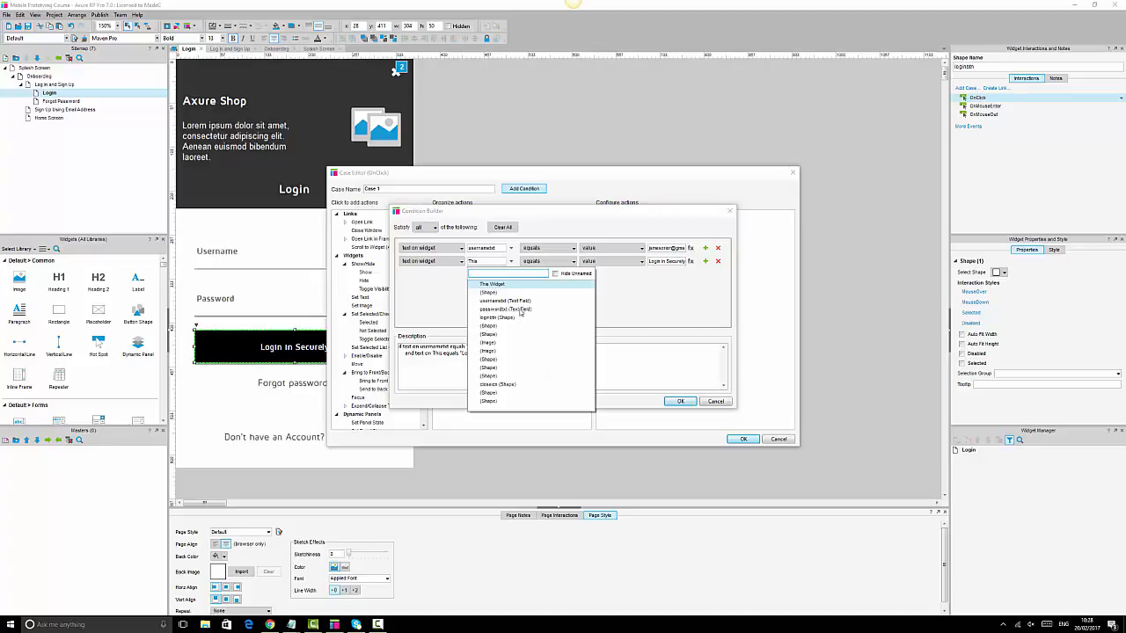
pyautogui.click(520, 310)
pyautogui.click(657, 261)
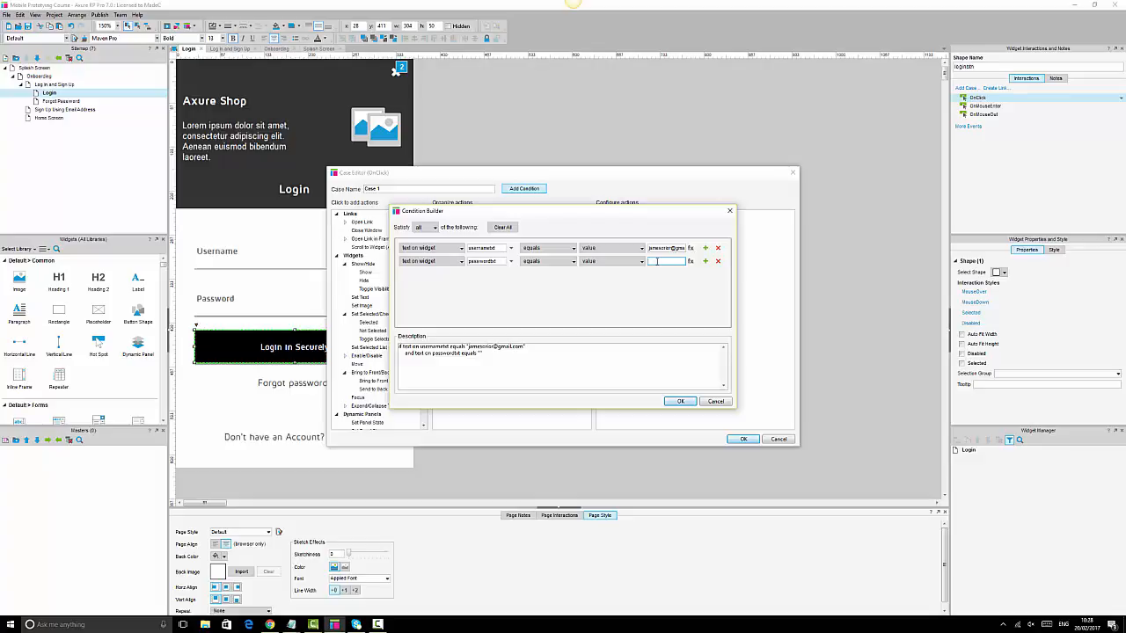
pyautogui.write('123456')
pyautogui.click(675, 403)
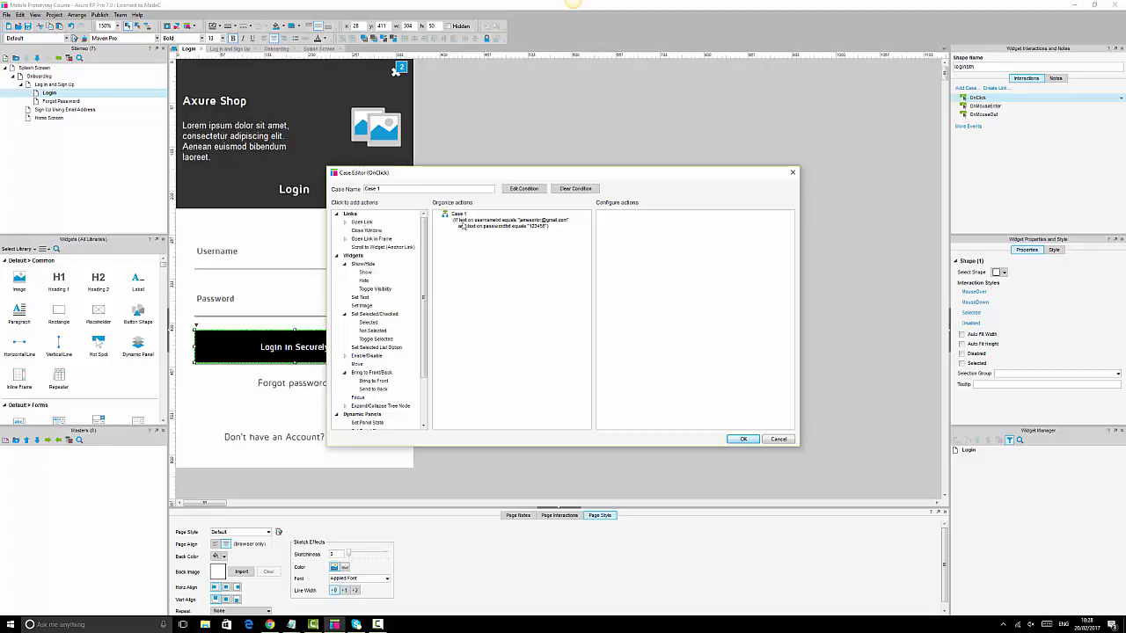
pyautogui.click(361, 222)
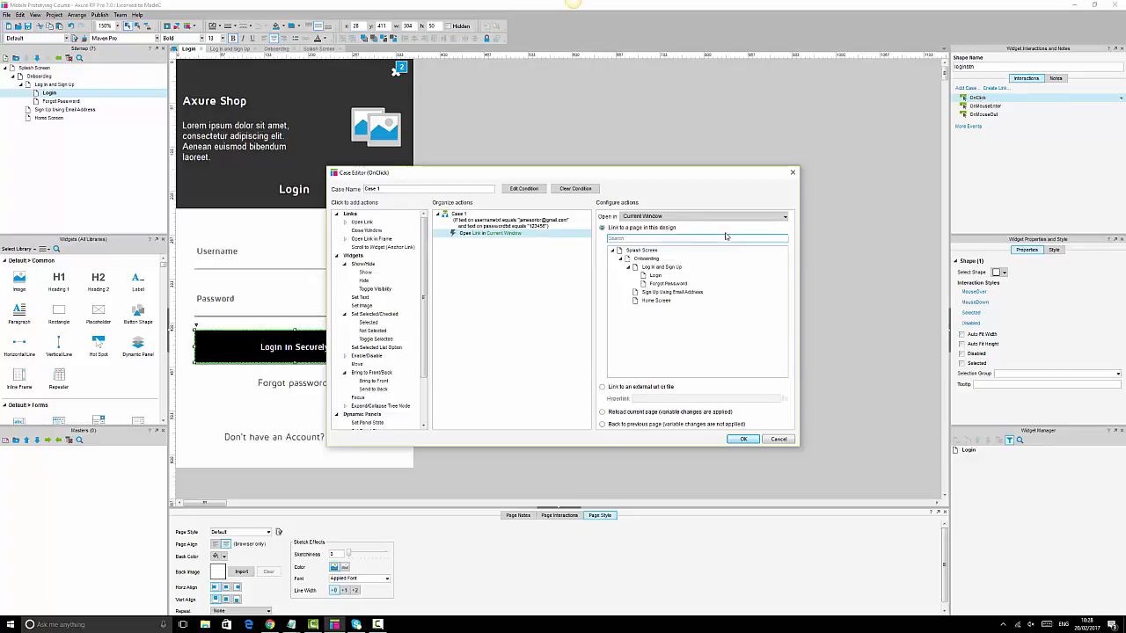
# - Point the Open Link action at Home Screen and save Case 1 to the button's OnClick
pyautogui.click(659, 304)
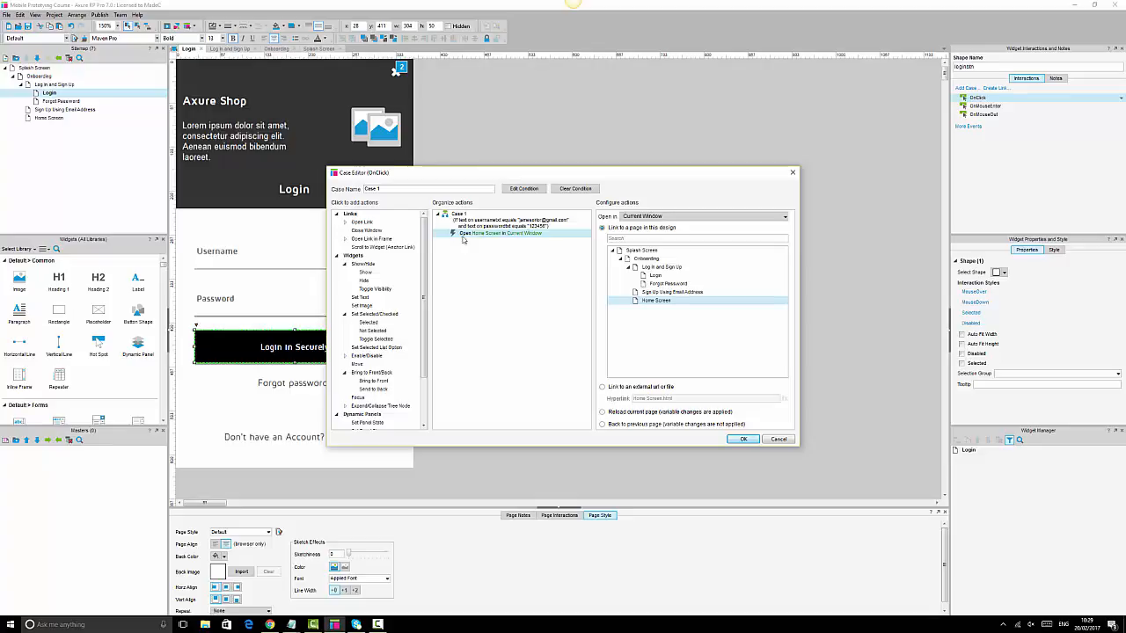
pyautogui.click(743, 440)
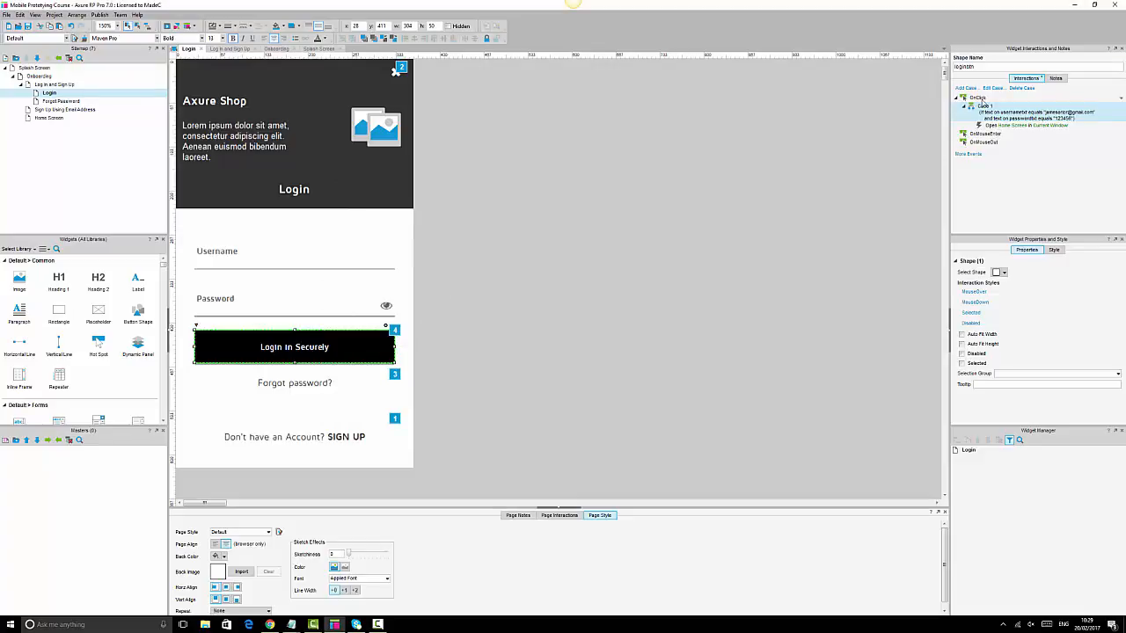
pyautogui.doubleClick(979, 99)
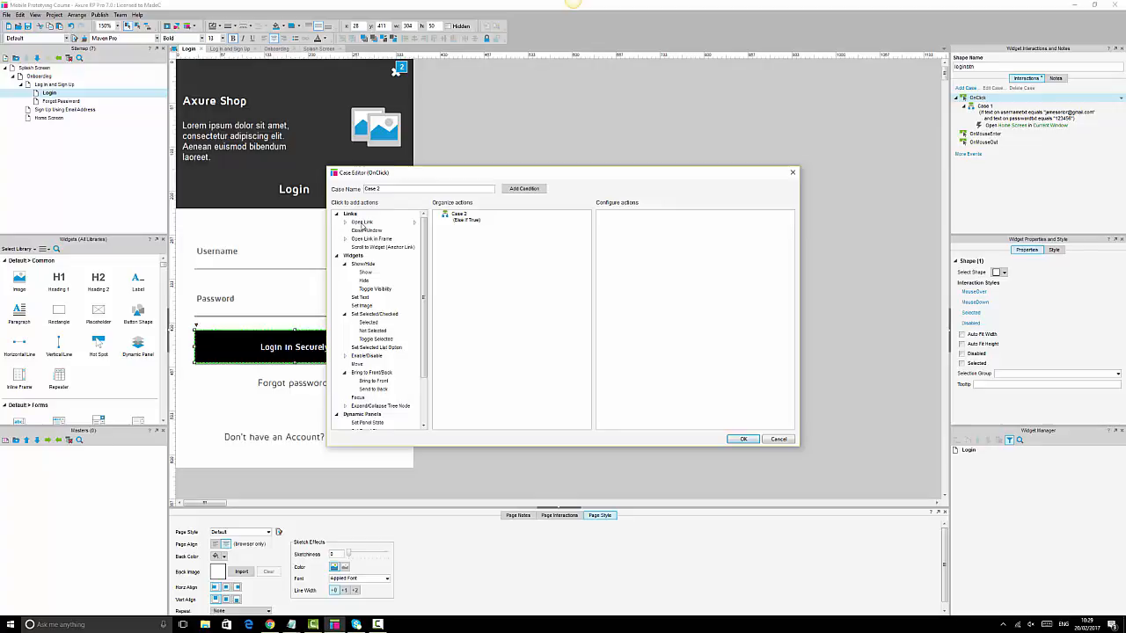
pyautogui.click(776, 439)
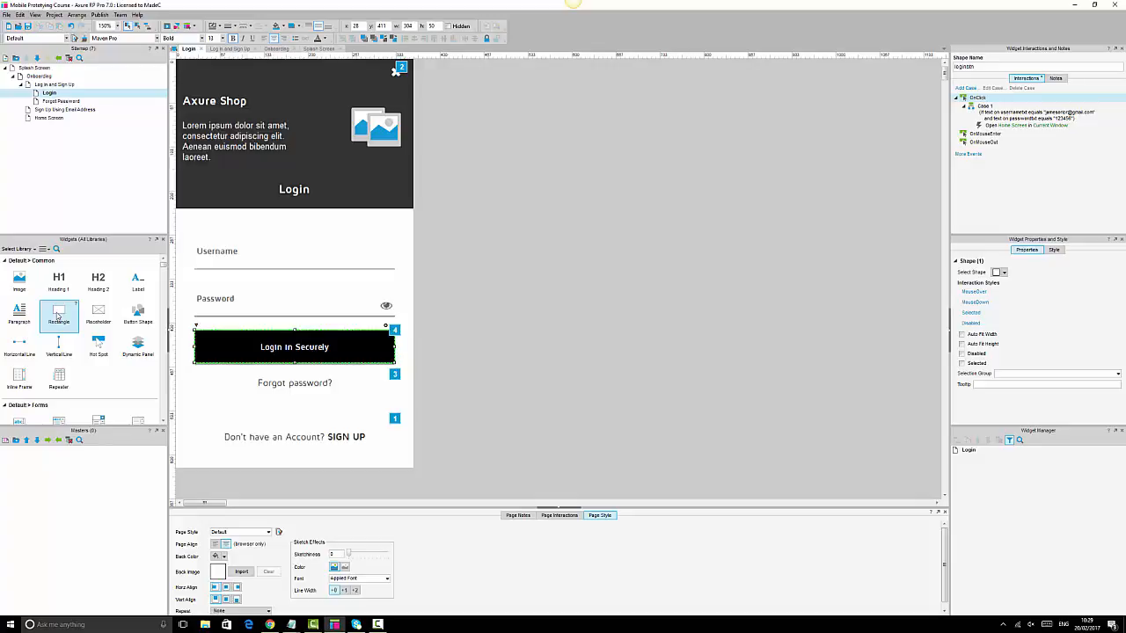
# - Draw a rectangle, shrink it into a thin bar, and move it onto the empty grey canvas
pyautogui.moveTo(58, 315); pyautogui.dragTo(481, 241)
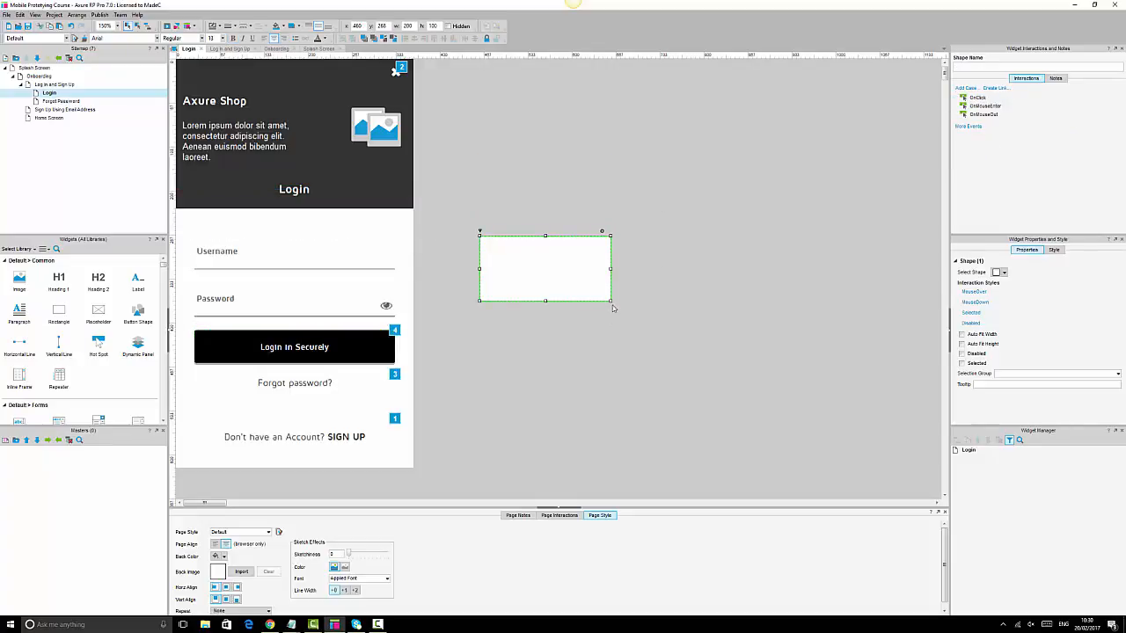
pyautogui.moveTo(611, 302); pyautogui.dragTo(328, 333)
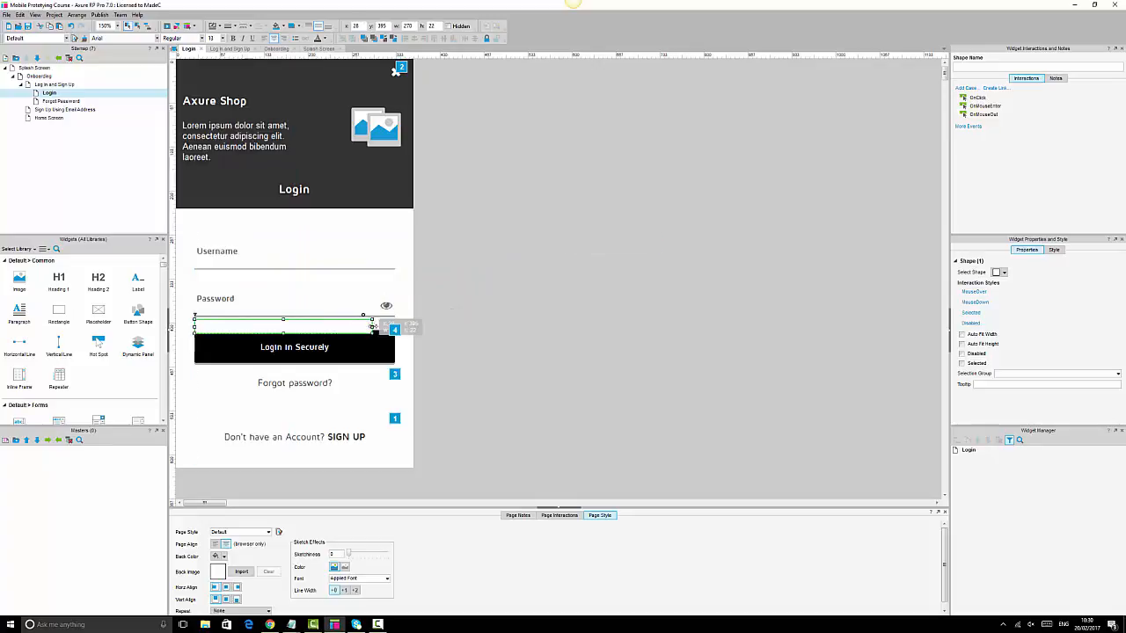
pyautogui.click(372, 323)
pyautogui.click(369, 326)
pyautogui.moveTo(365, 327); pyautogui.dragTo(647, 315)
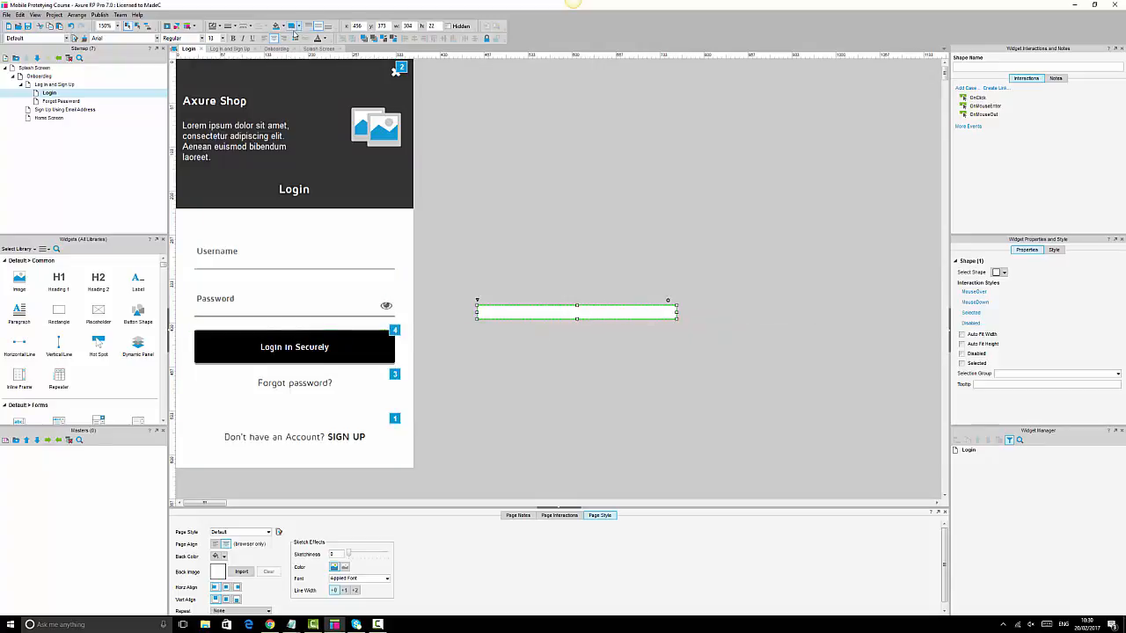
# - Fill the bar with red FF0000 at opacity 22 and make it thinner
pyautogui.click(281, 27)
pyautogui.click(277, 97)
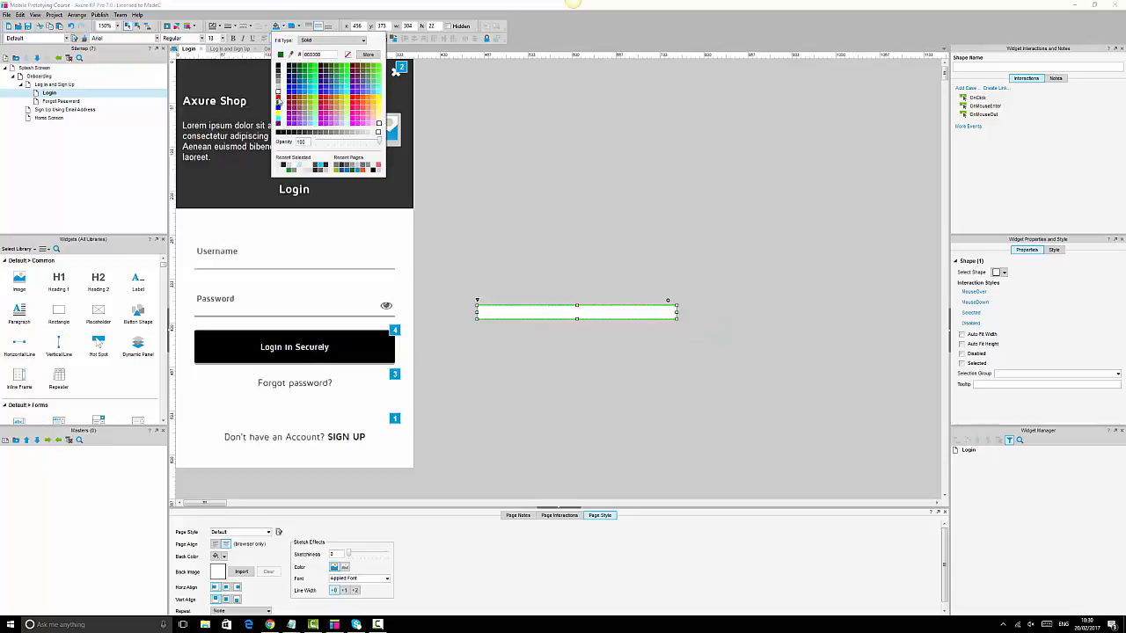
pyautogui.click(278, 97)
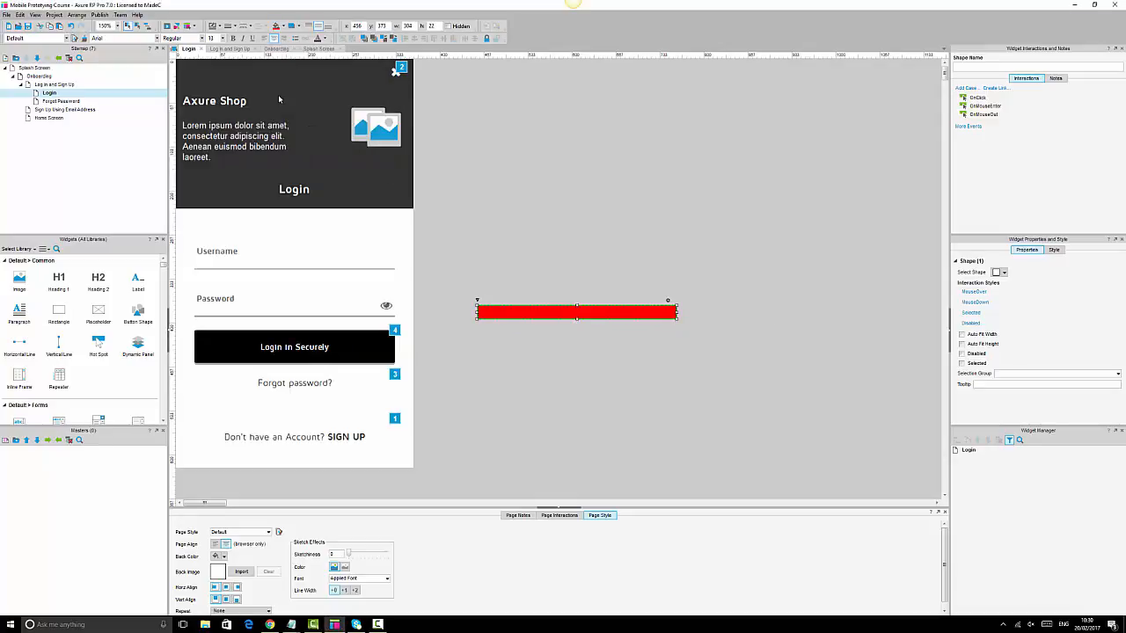
pyautogui.moveTo(577, 319); pyautogui.dragTo(577, 311)
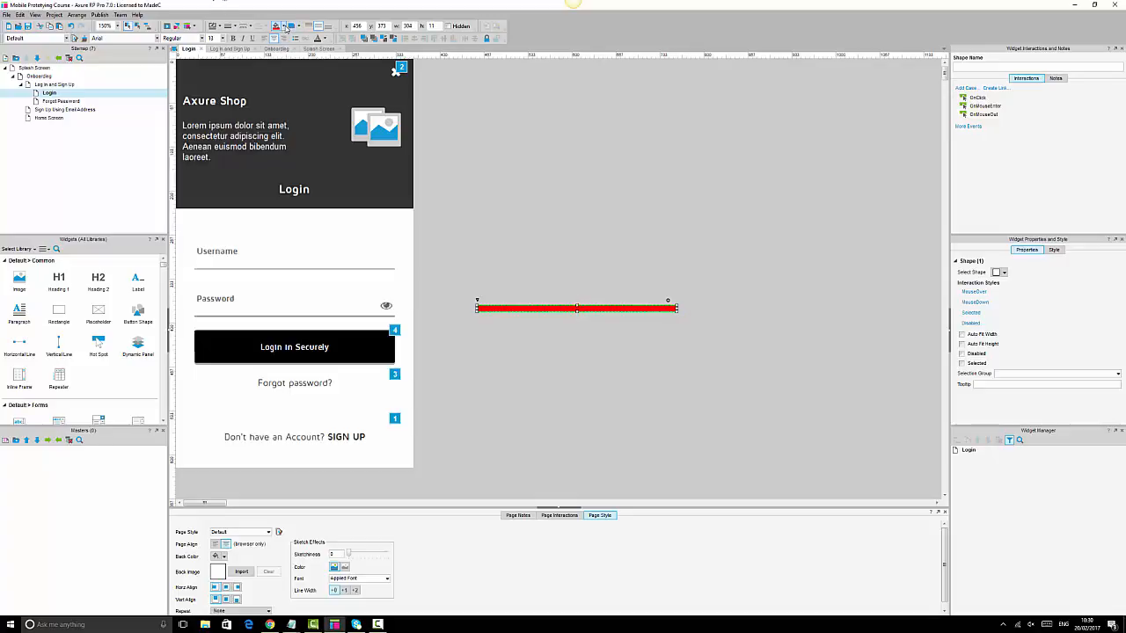
pyautogui.click(281, 26)
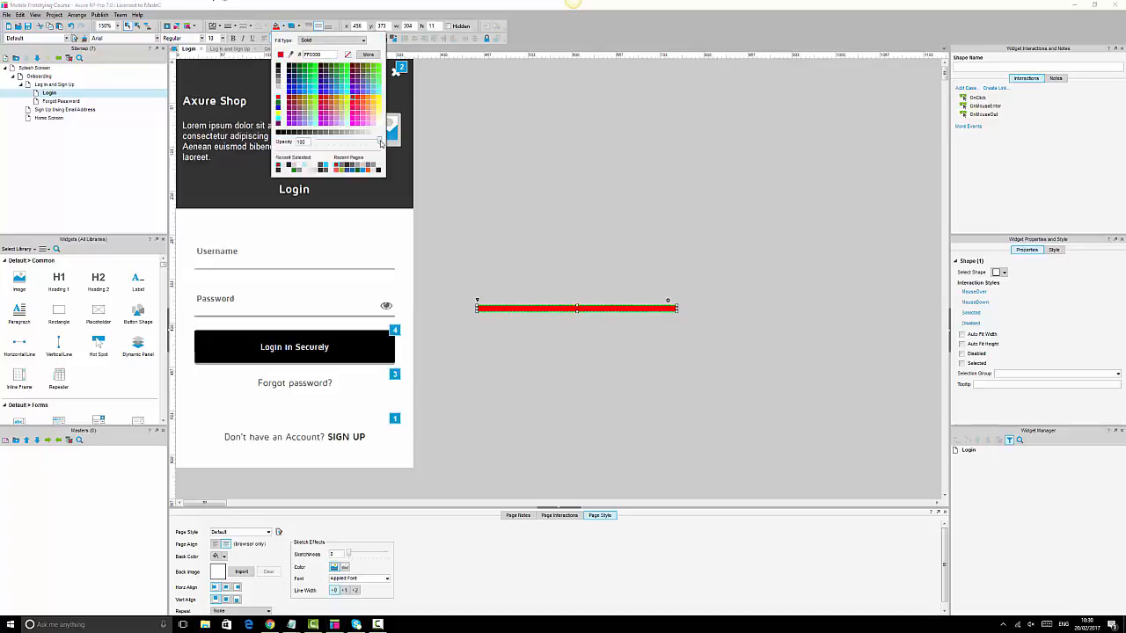
pyautogui.moveTo(380, 142); pyautogui.dragTo(330, 144)
pyautogui.click(574, 189)
# - Adjust the red bar to 304 by 8 and move it lower and to the left
pyautogui.click(595, 307)
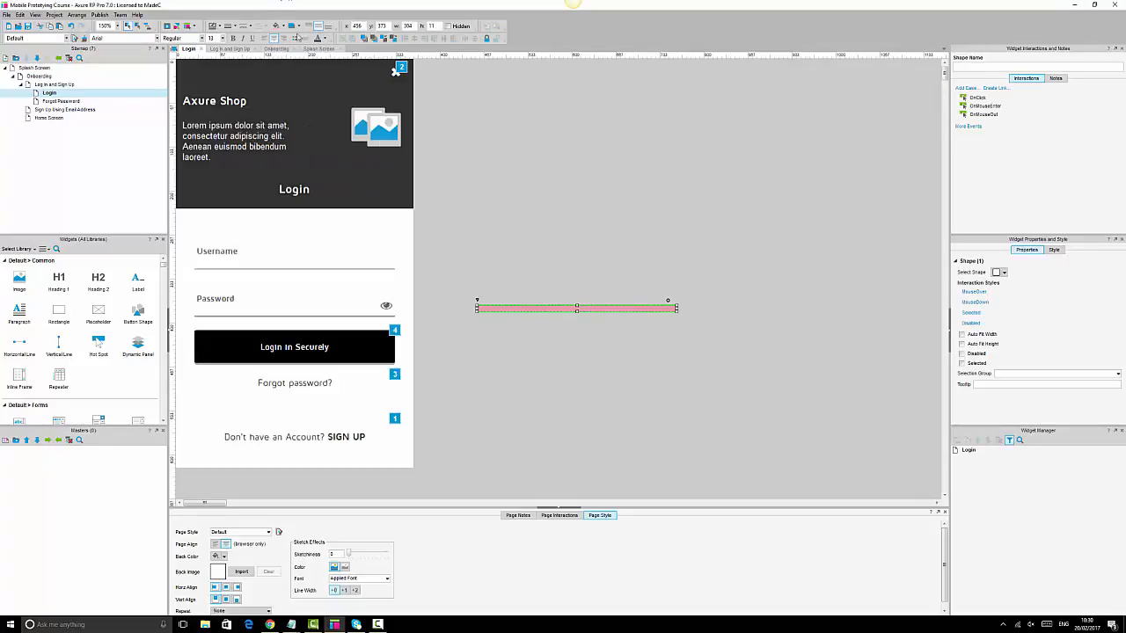
pyautogui.click(281, 25)
pyautogui.click(550, 201)
pyautogui.click(586, 308)
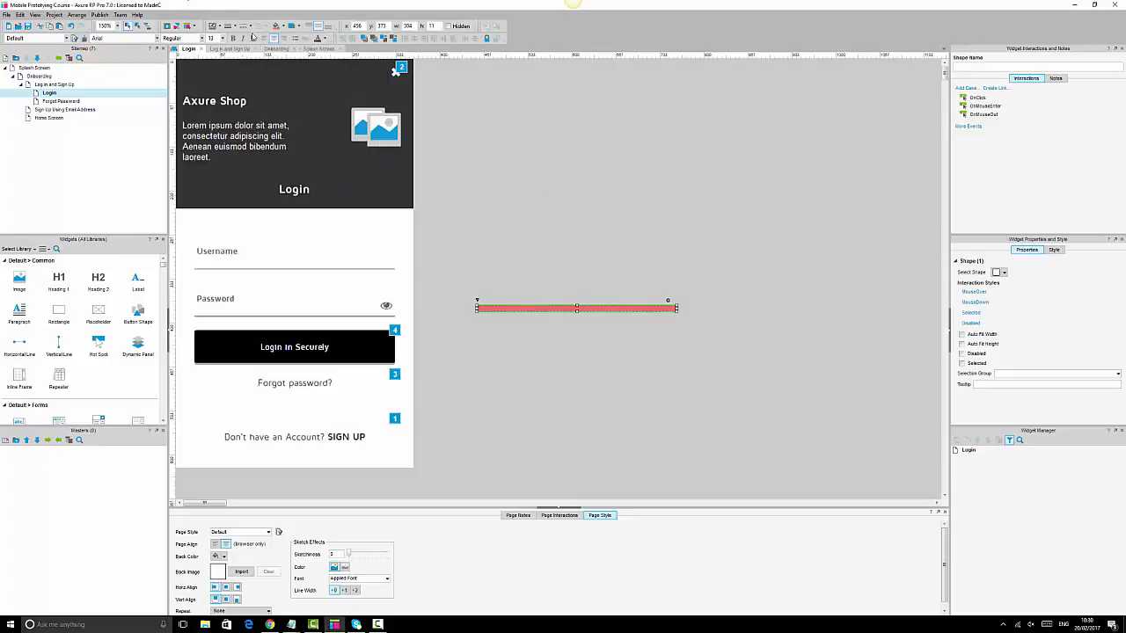
pyautogui.click(236, 26)
pyautogui.click(560, 324)
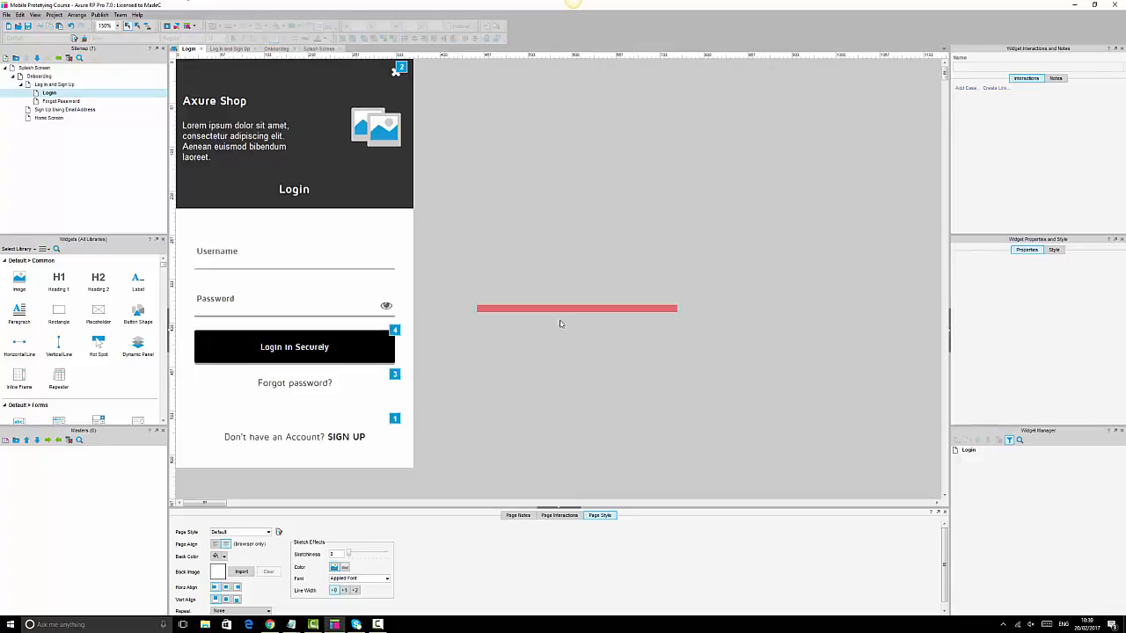
pyautogui.click(563, 308)
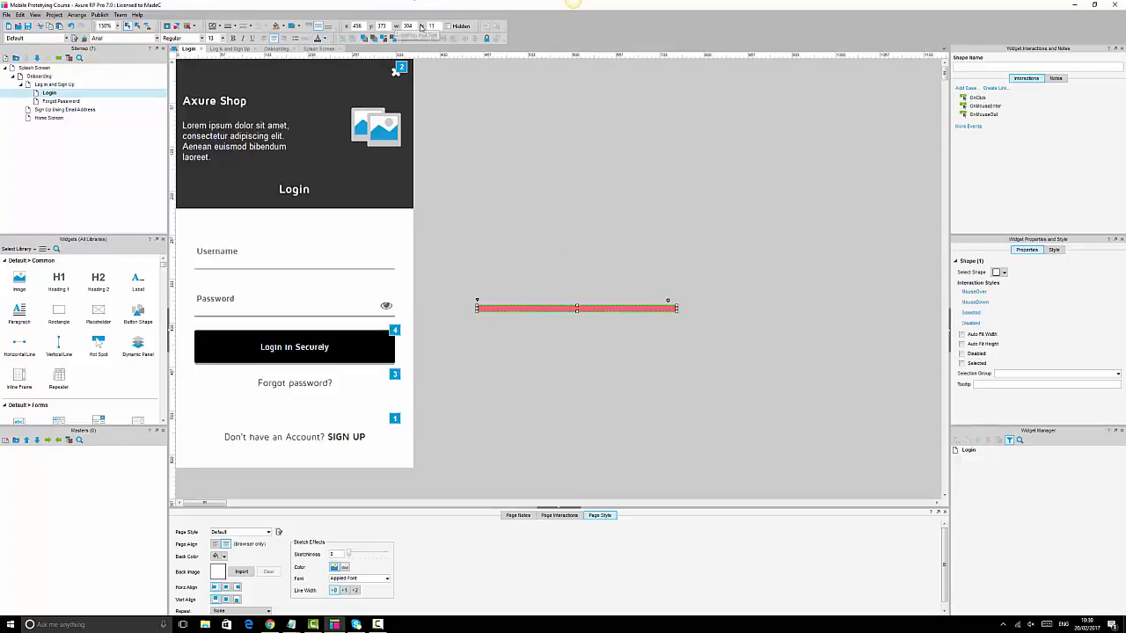
pyautogui.moveTo(436, 26); pyautogui.dragTo(384, 26)
pyautogui.click(565, 324)
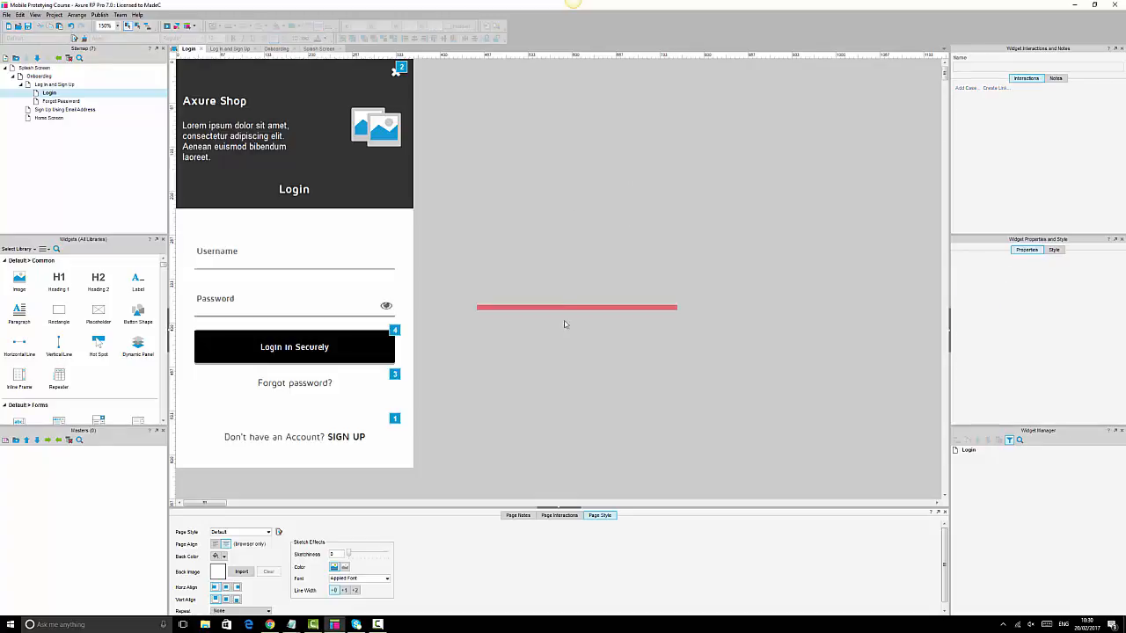
pyautogui.click(570, 307)
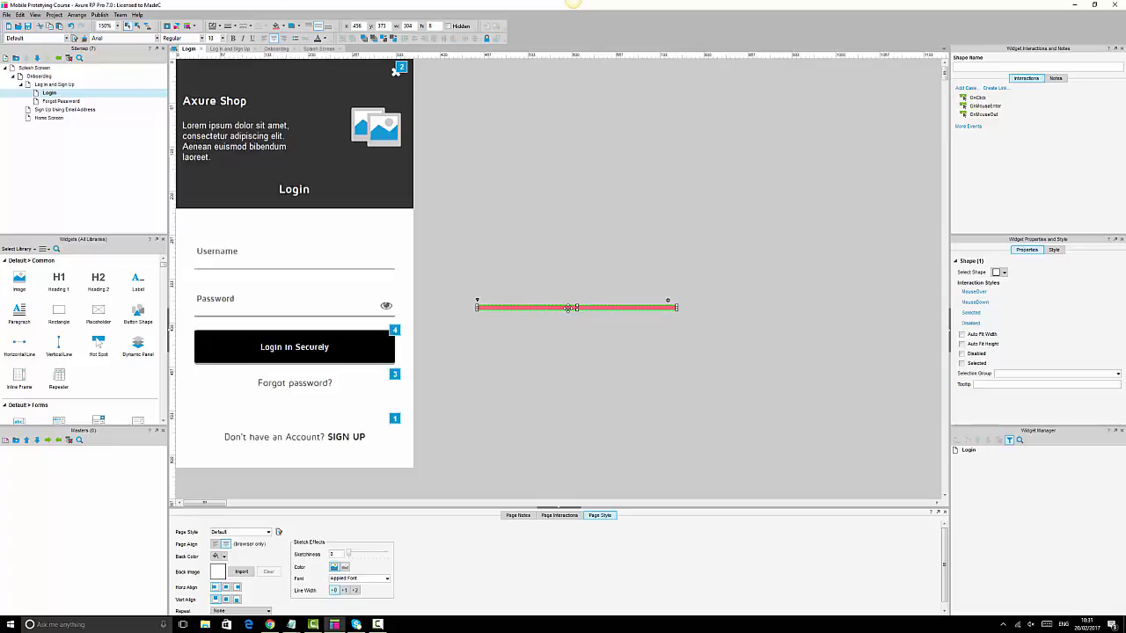
pyautogui.moveTo(568, 307); pyautogui.dragTo(542, 325)
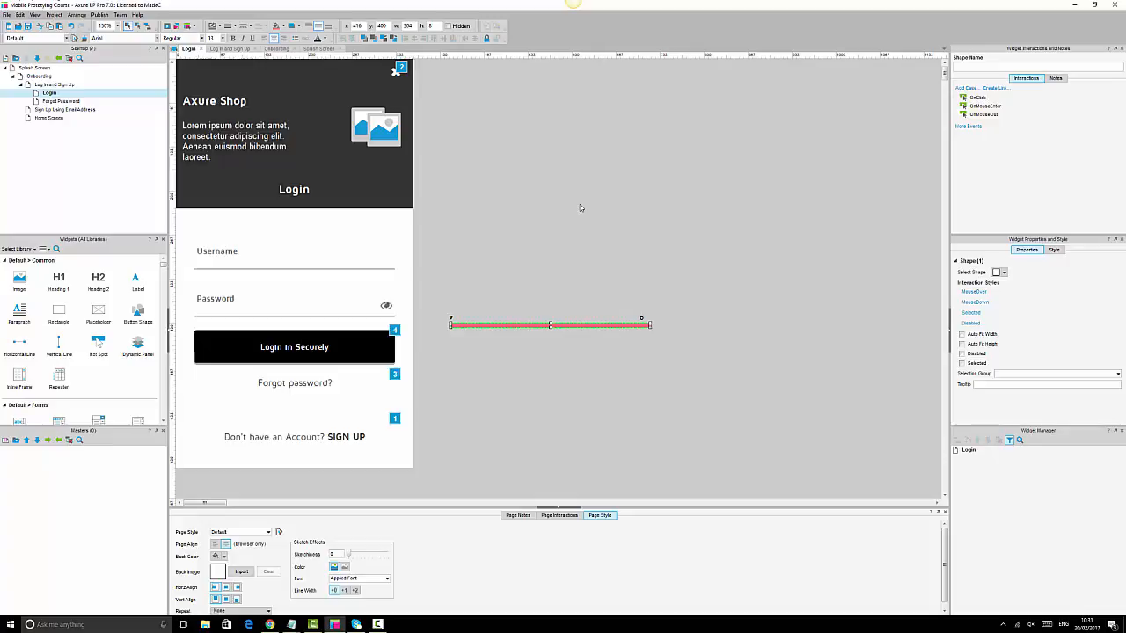
pyautogui.rightClick(596, 326)
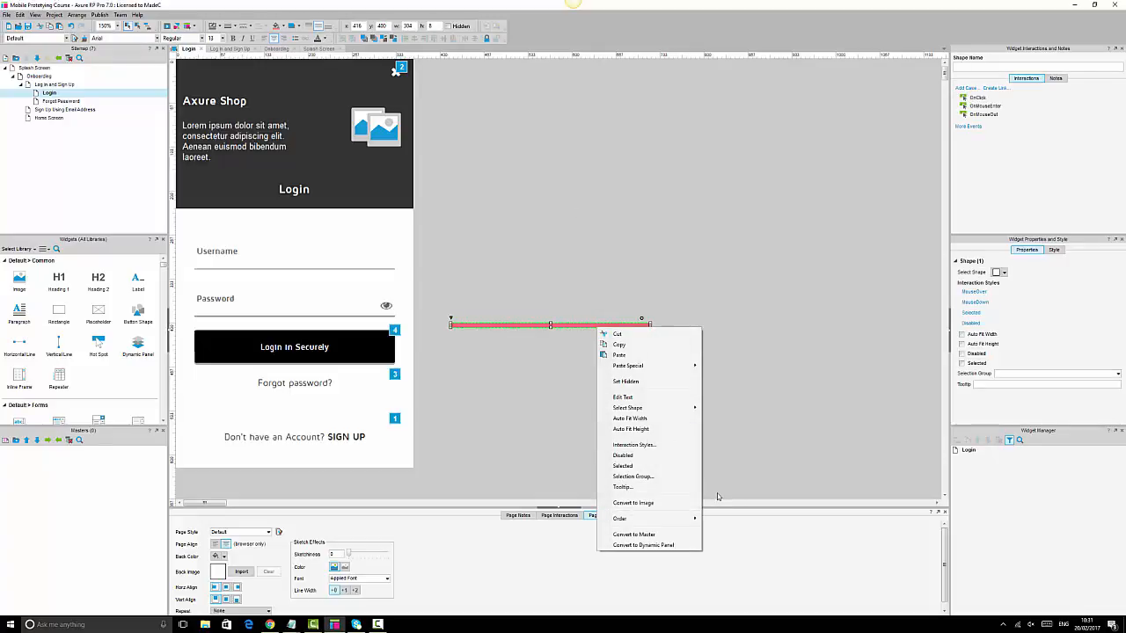
pyautogui.click(643, 546)
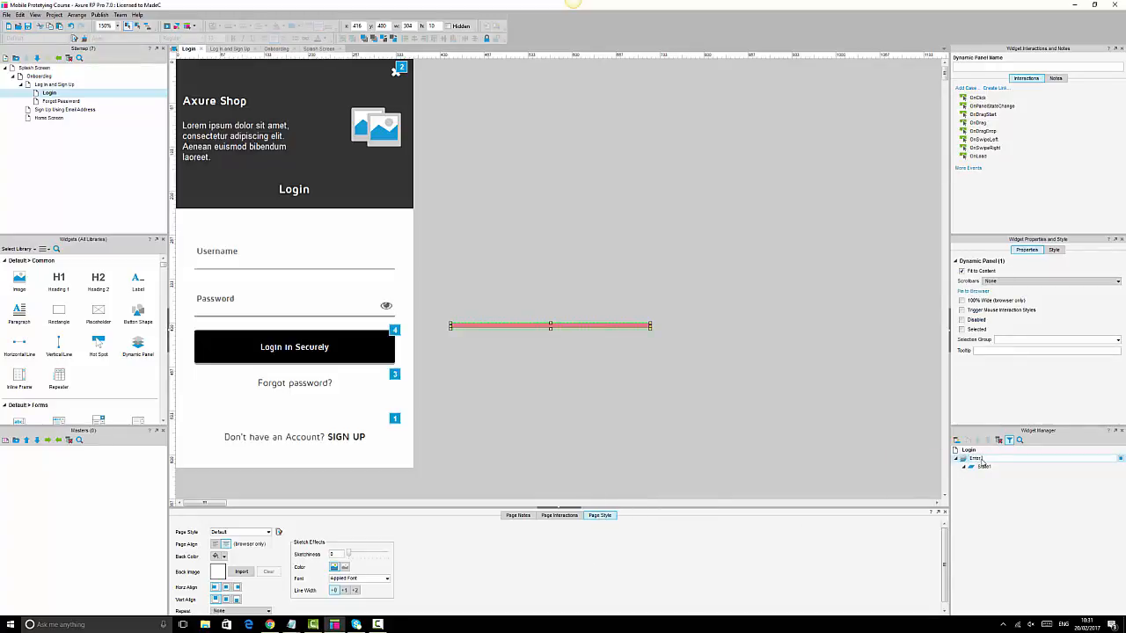
pyautogui.write('Login')
pyautogui.click(670, 420)
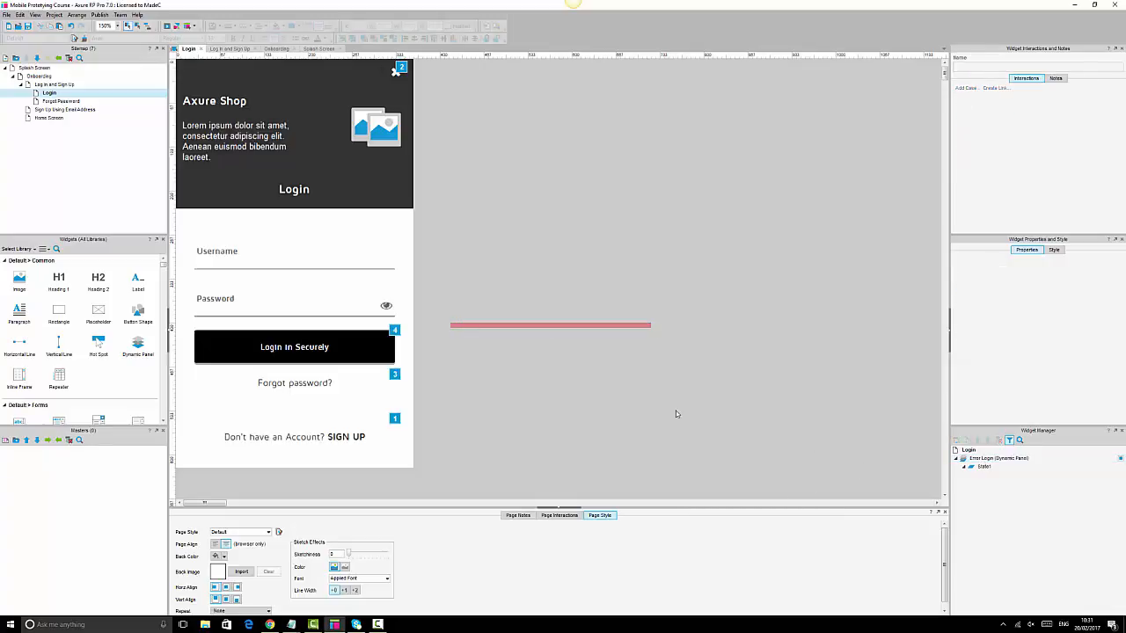
pyautogui.click(527, 325)
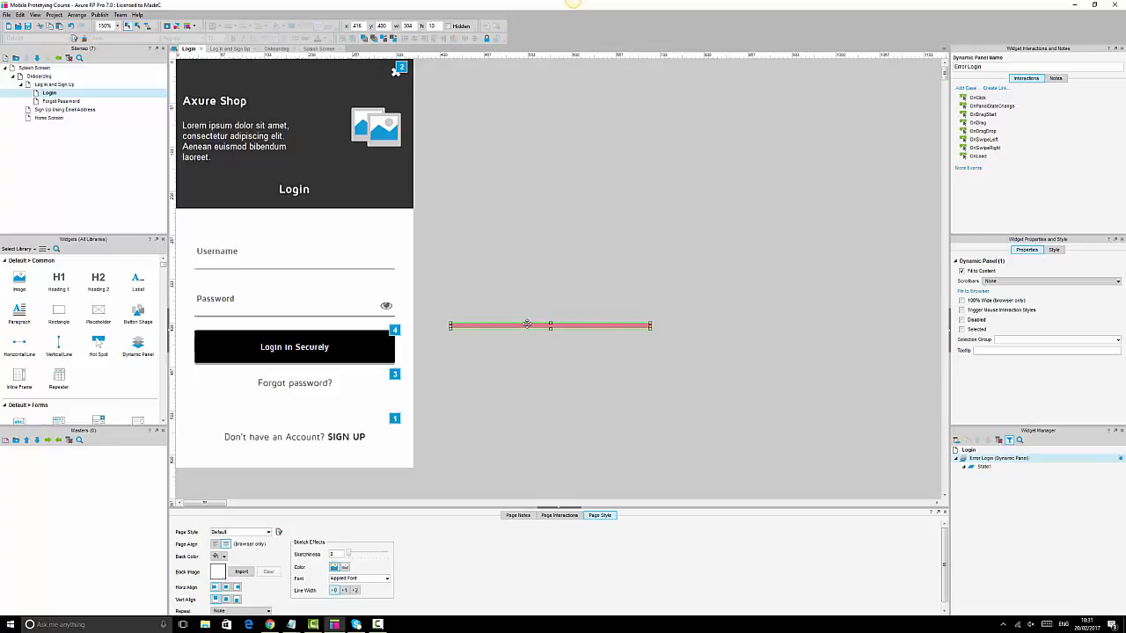
pyautogui.click(543, 261)
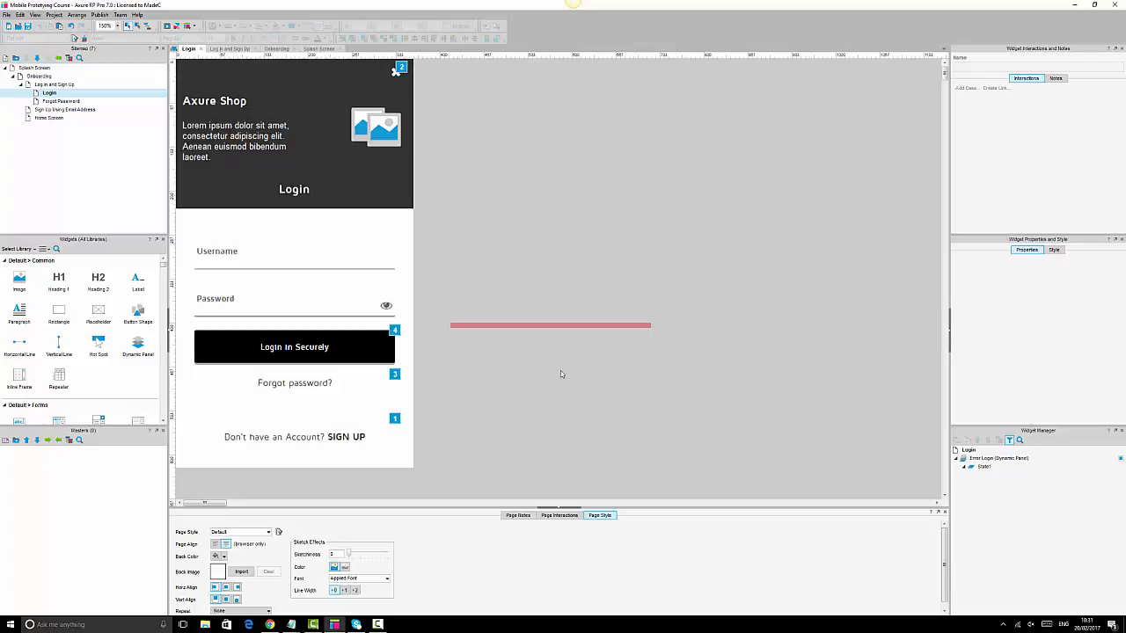
pyautogui.click(576, 324)
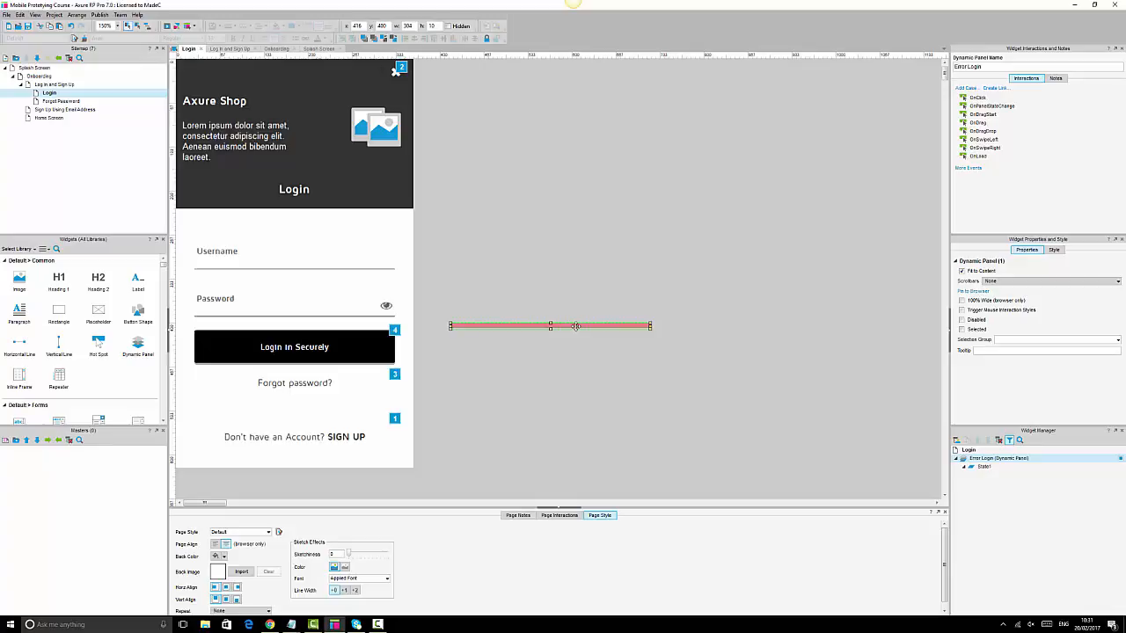
# - Place the red error bar under the Password field and mark it hidden
pyautogui.moveTo(576, 326); pyautogui.dragTo(322, 329)
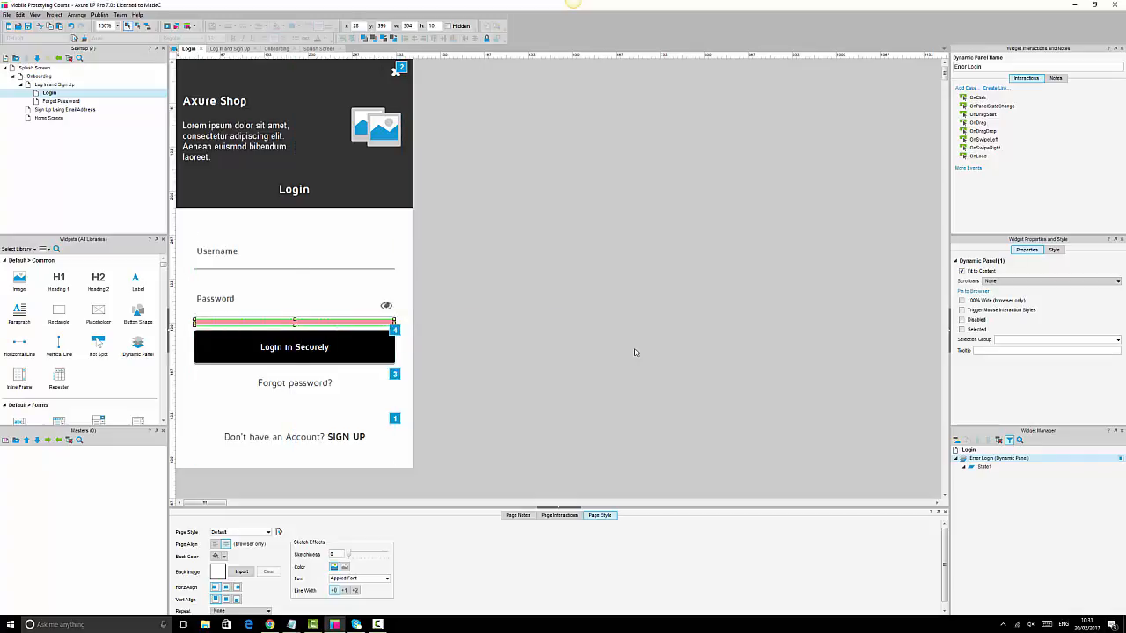
pyautogui.click(634, 352)
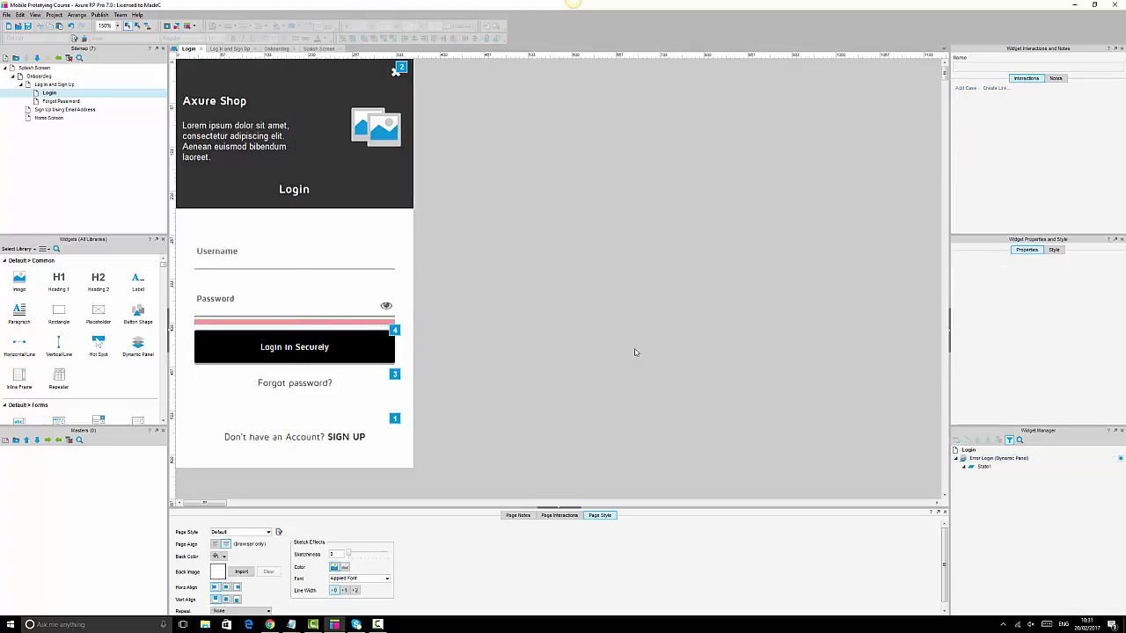
pyautogui.click(302, 322)
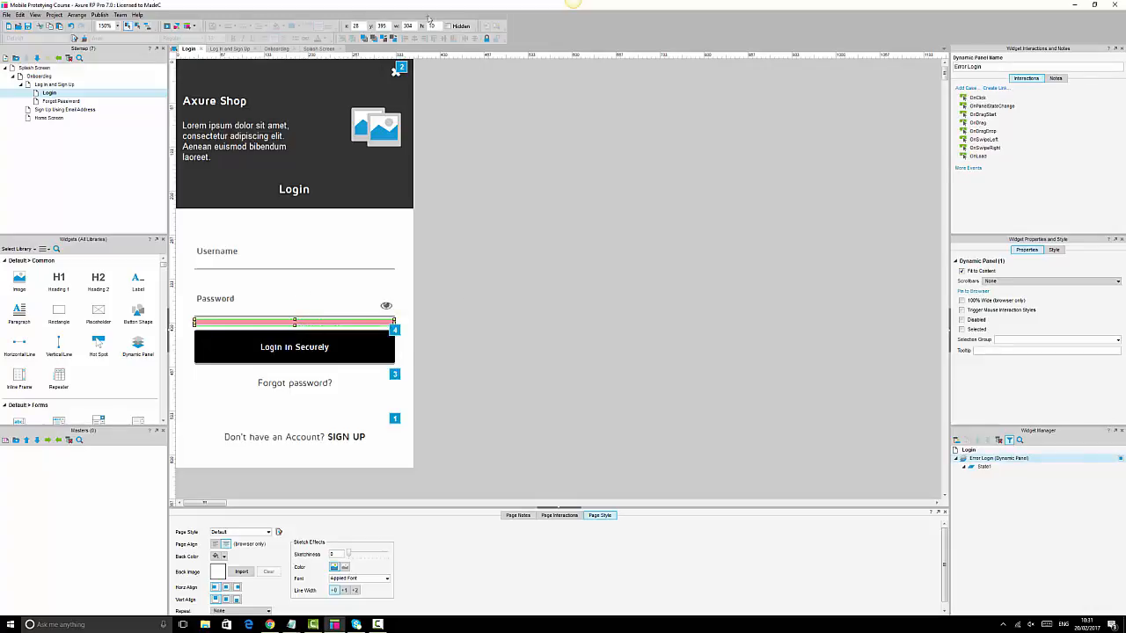
pyautogui.click(448, 25)
pyautogui.click(604, 315)
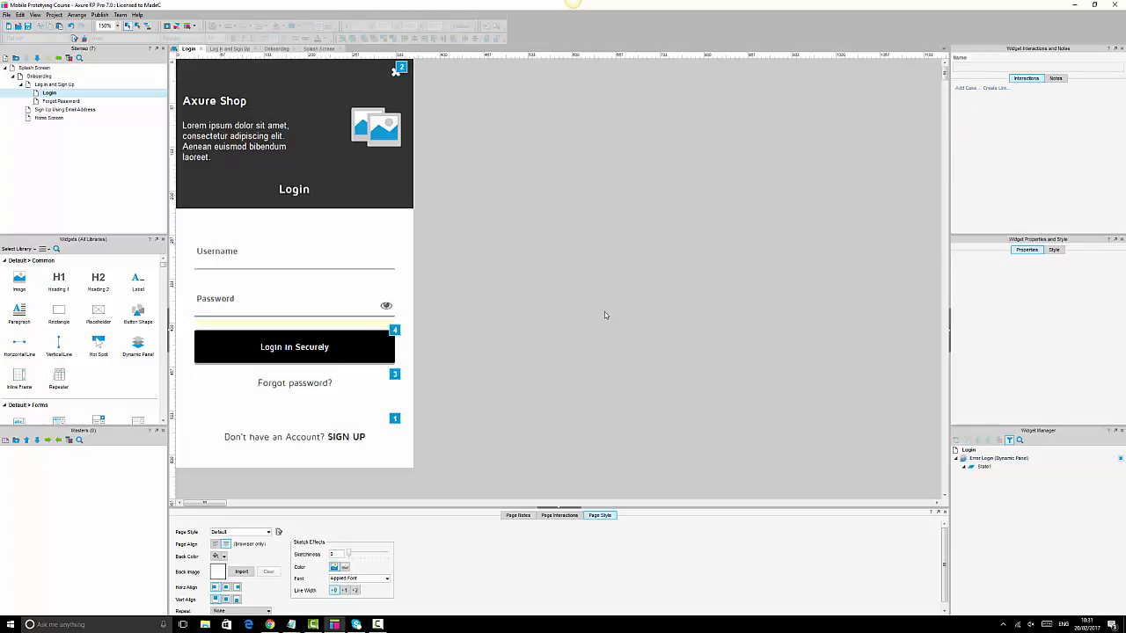
pyautogui.click(320, 322)
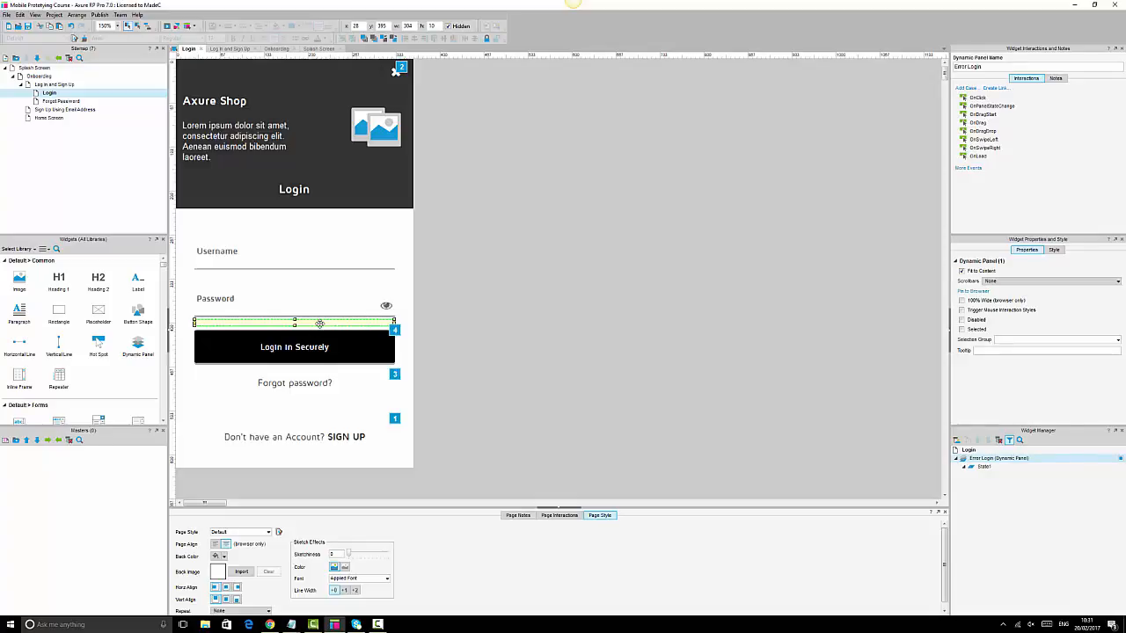
# - Duplicate the bar, move the copy under Username, and rename it Error Username Login
pyautogui.hotkey('ctrl', 'd')
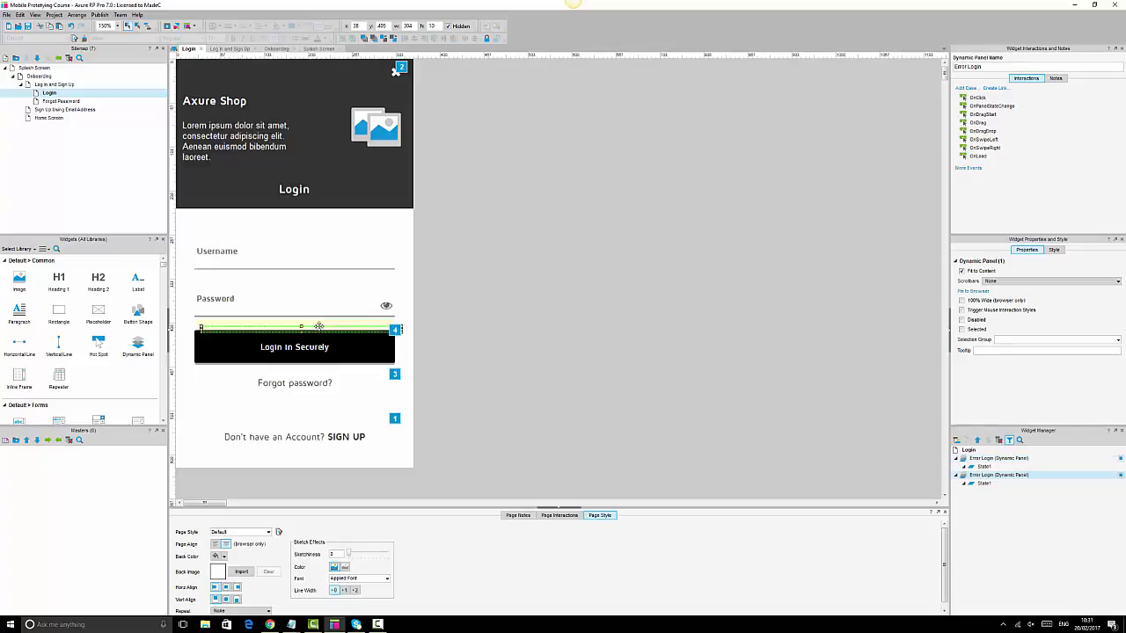
pyautogui.moveTo(317, 330); pyautogui.dragTo(314, 283)
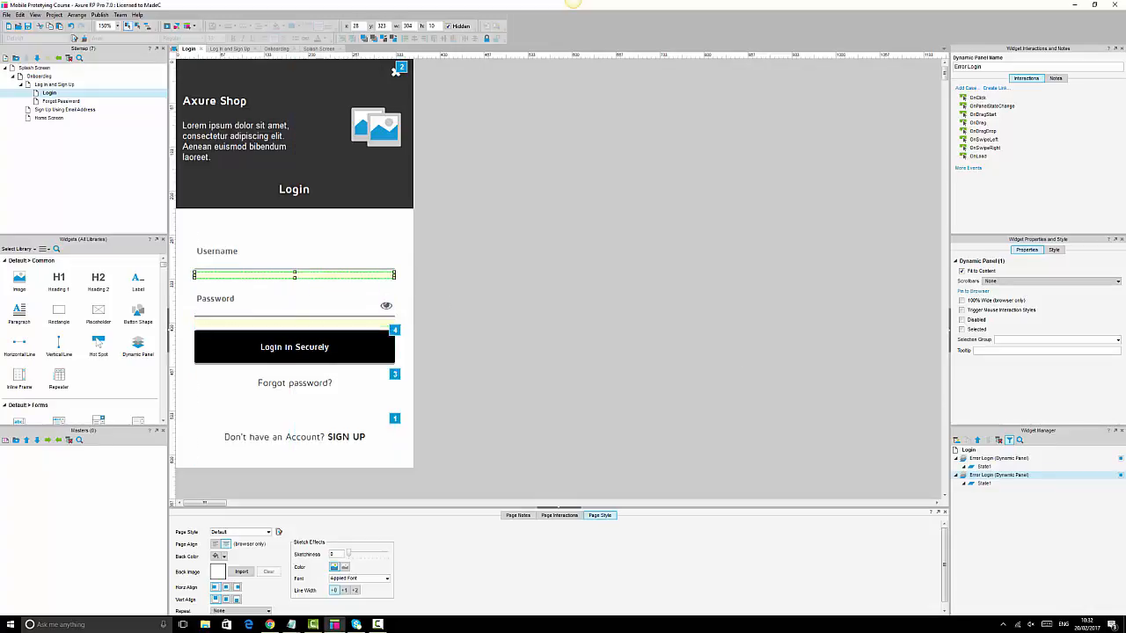
pyautogui.click(984, 476)
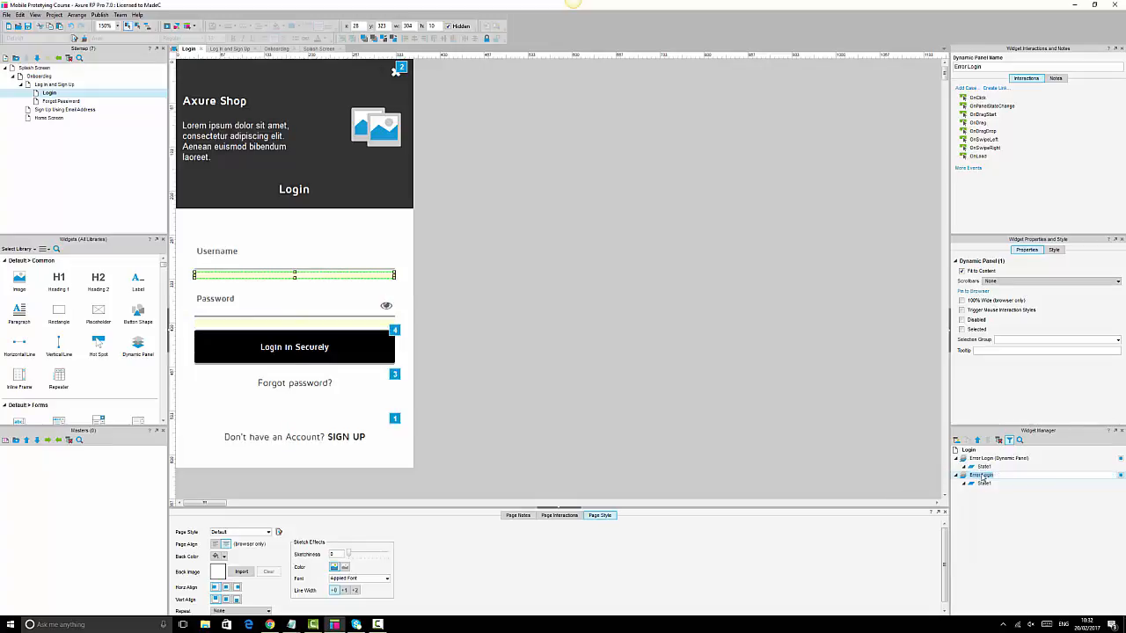
pyautogui.click(982, 476)
pyautogui.write('Username')
pyautogui.click(985, 459)
# - Rename the other bar to Error Password Login
pyautogui.click(984, 461)
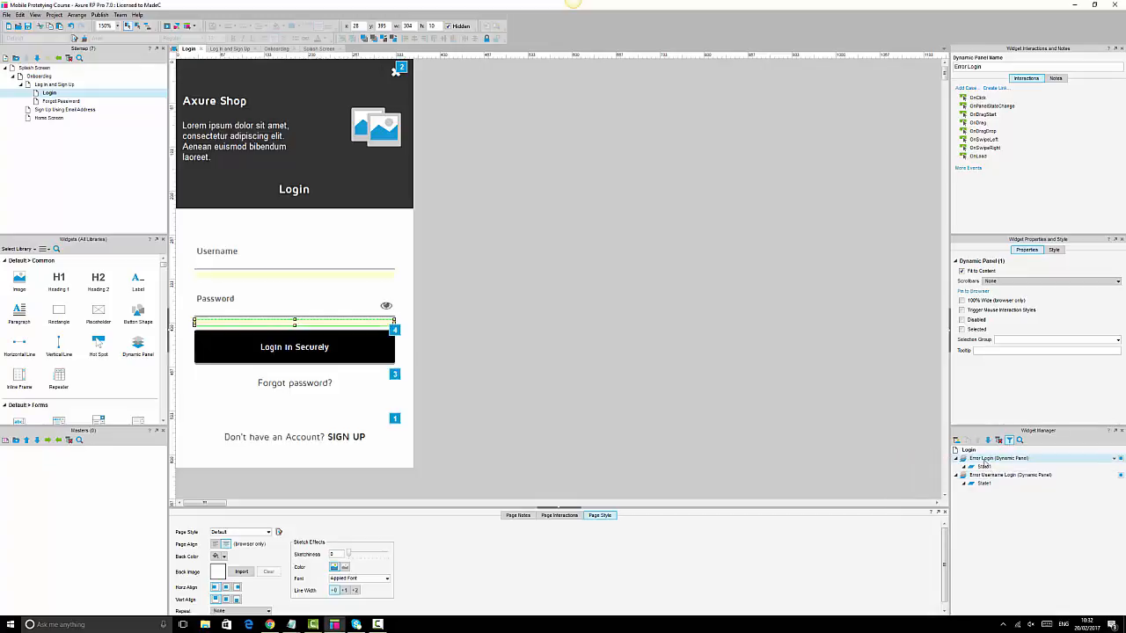
pyautogui.click(982, 460)
pyautogui.write('Password')
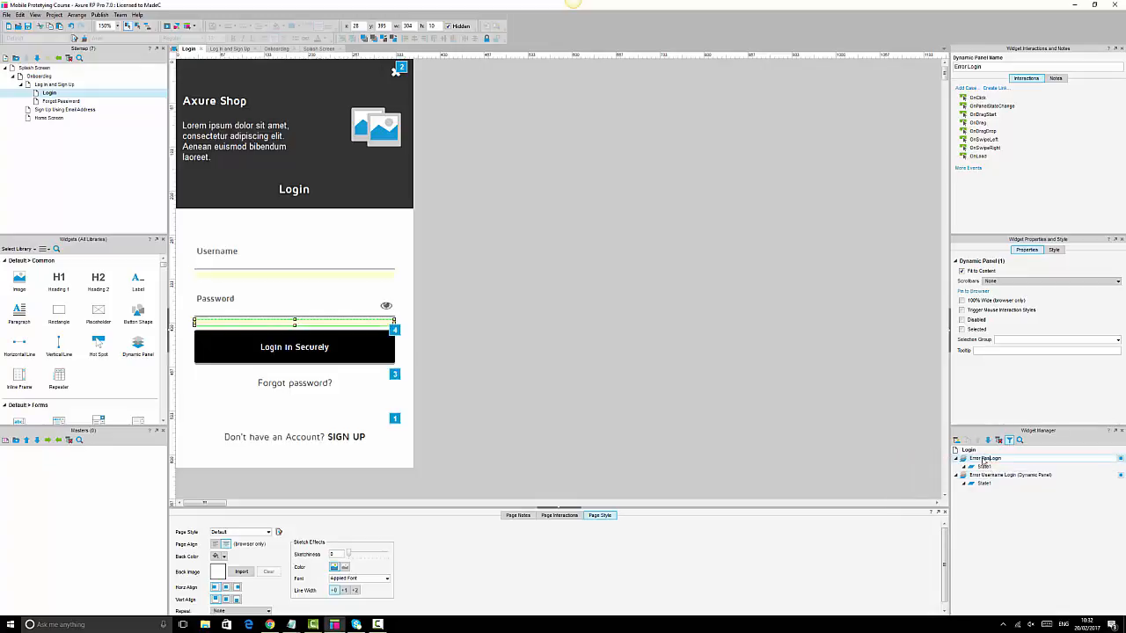
pyautogui.click(666, 317)
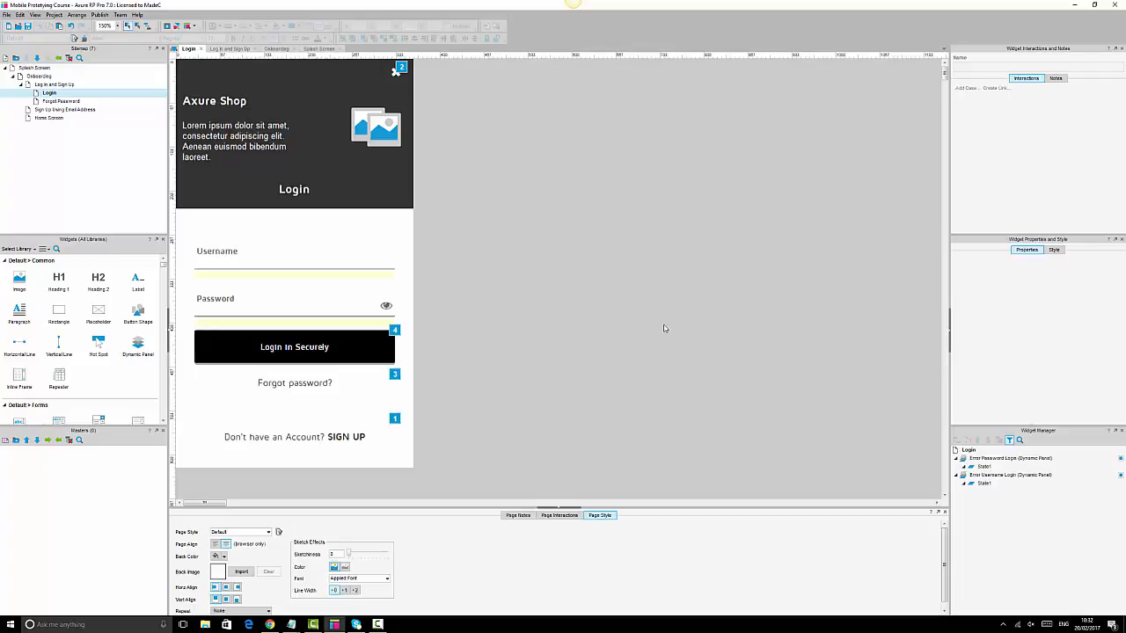
pyautogui.click(368, 322)
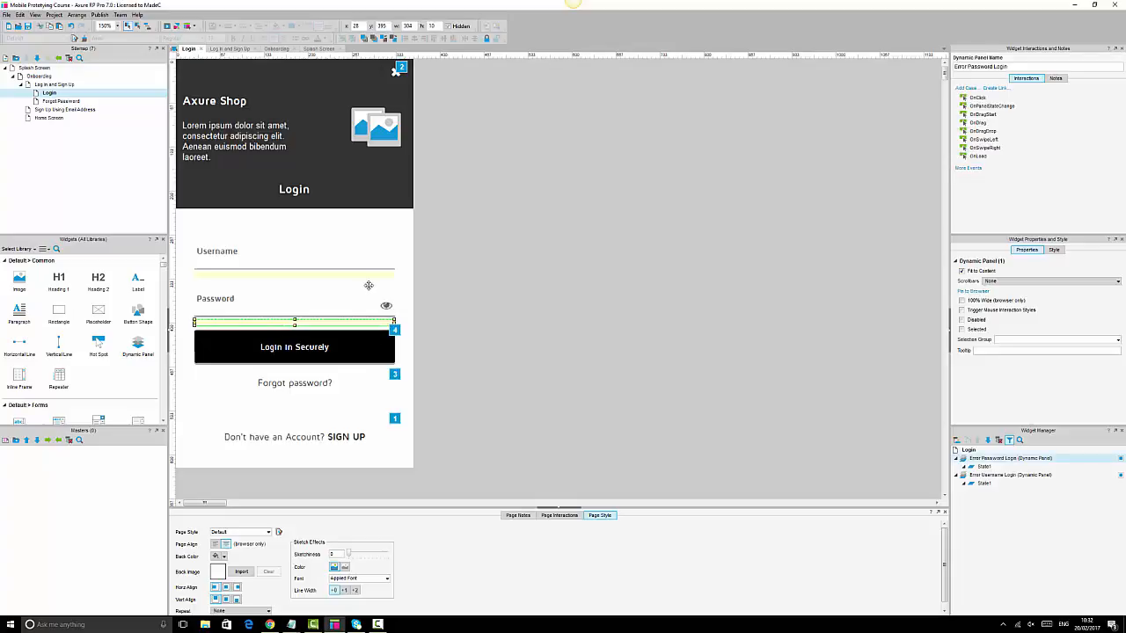
pyautogui.click(722, 396)
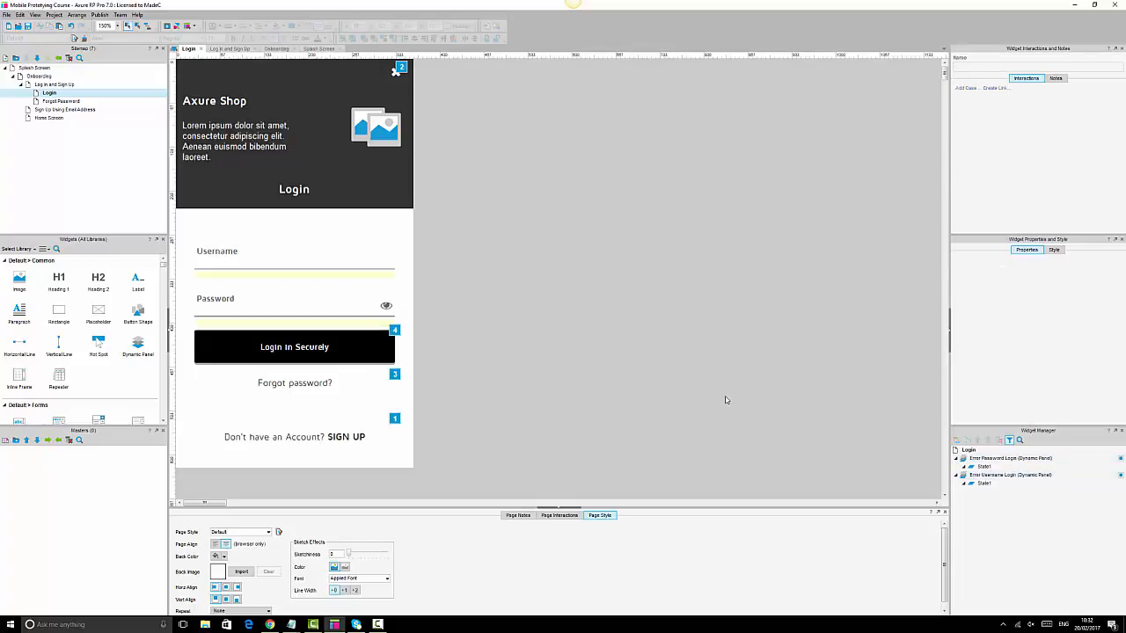
pyautogui.click(369, 348)
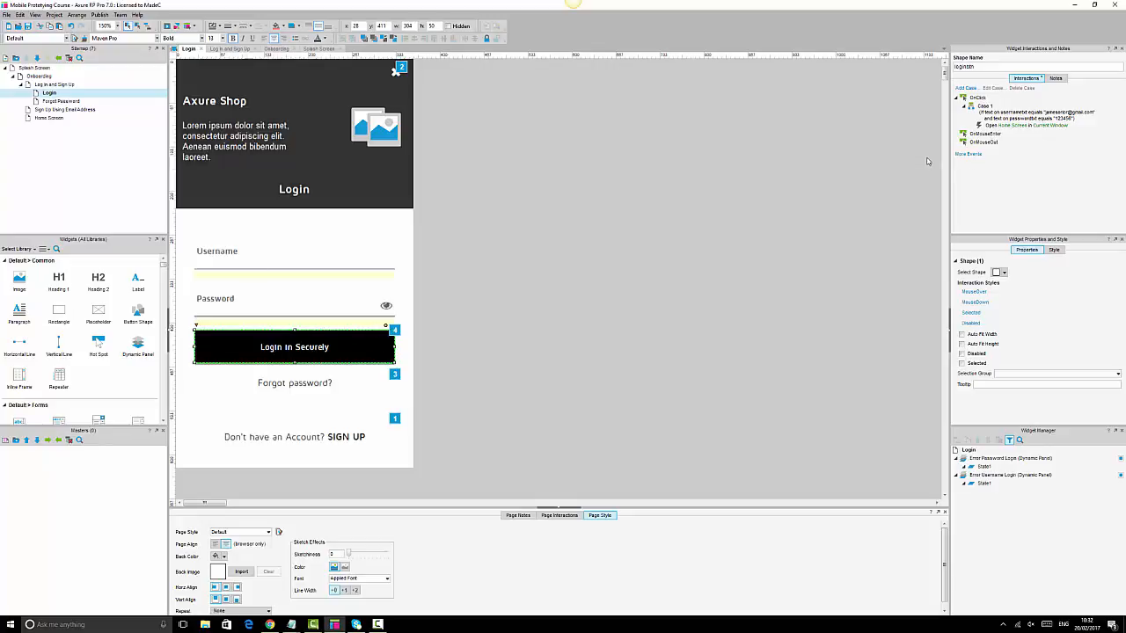
pyautogui.doubleClick(999, 117)
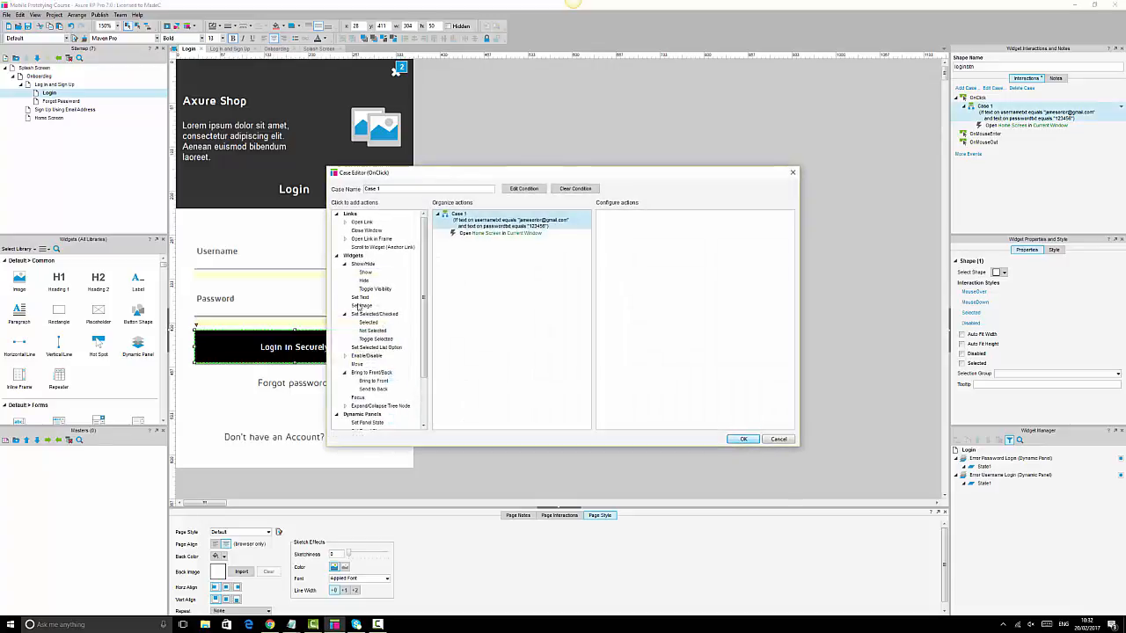
pyautogui.click(779, 439)
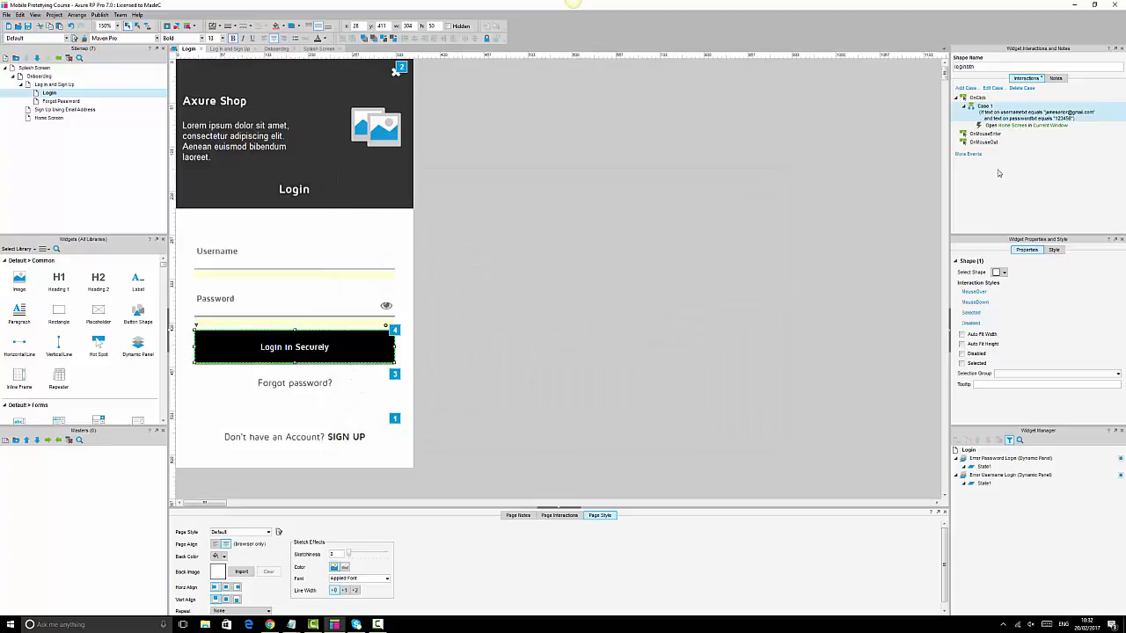
pyautogui.doubleClick(978, 98)
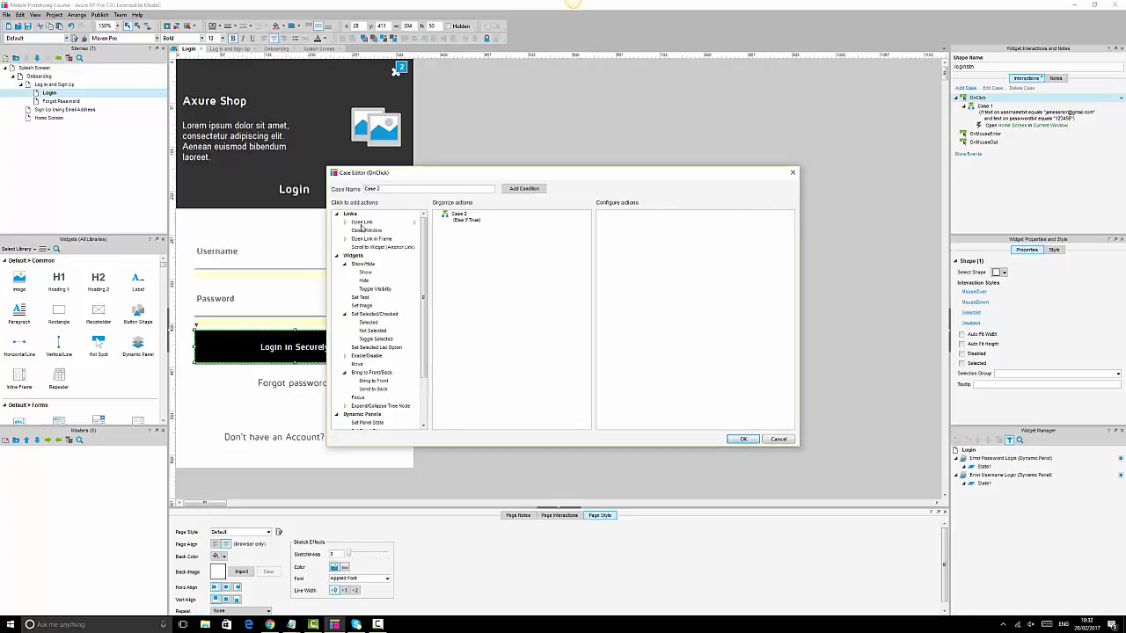
pyautogui.click(368, 275)
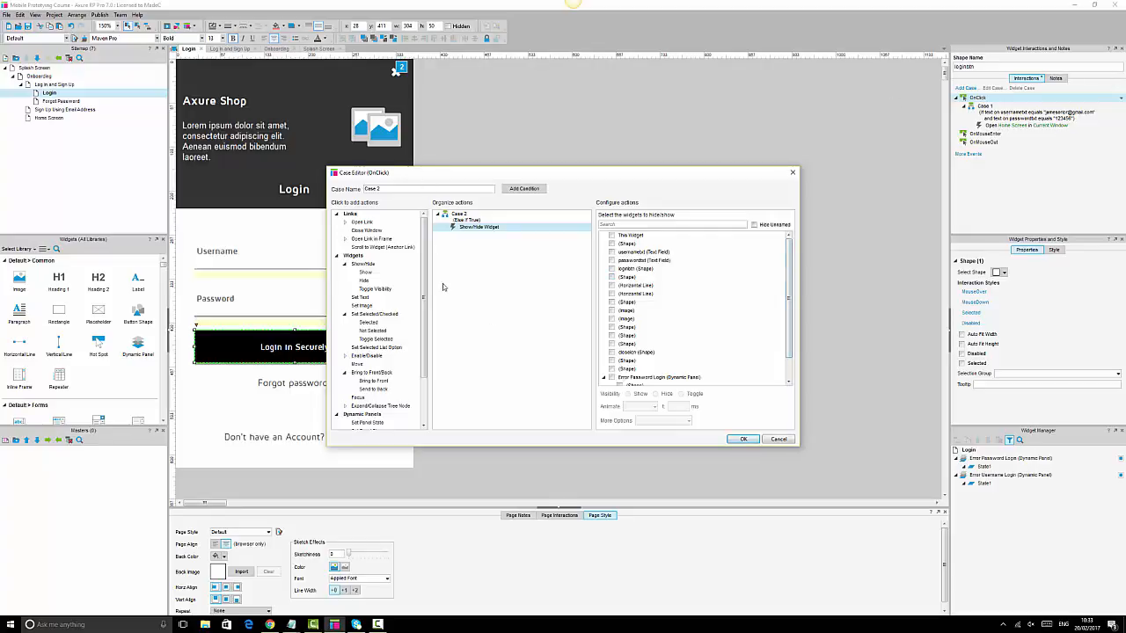
pyautogui.click(375, 382)
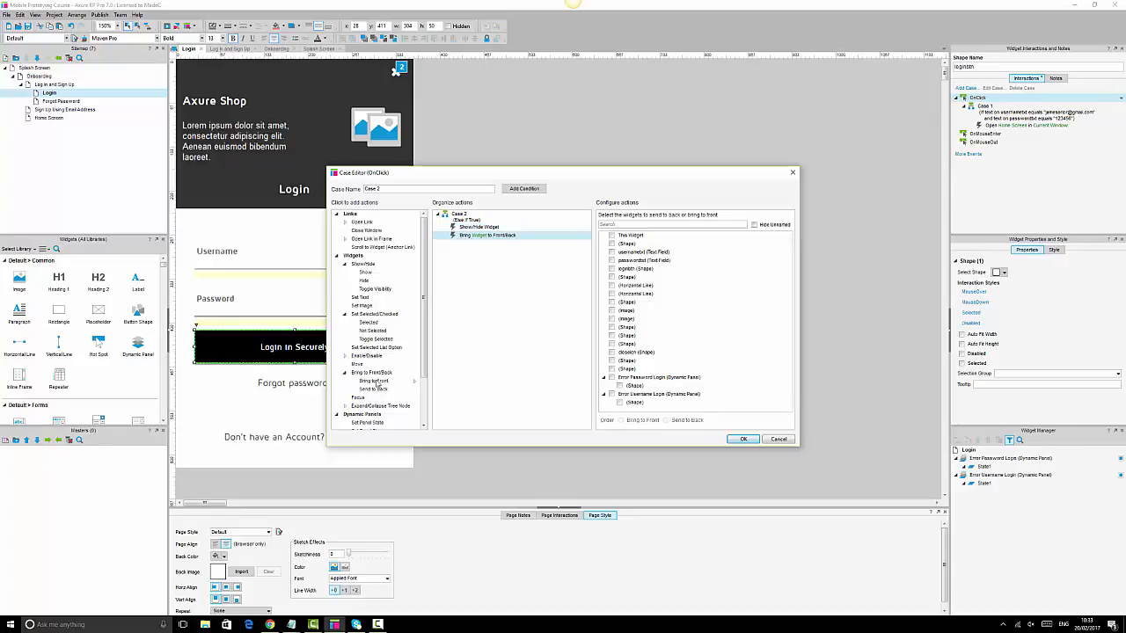
pyautogui.click(484, 228)
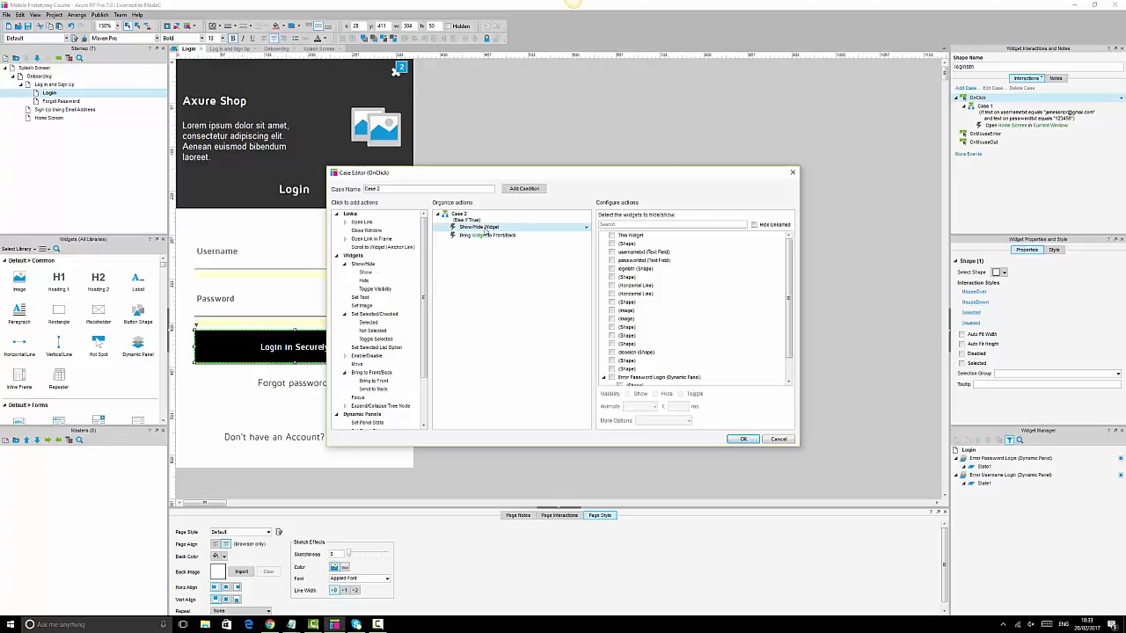
pyautogui.scroll(-2, 709, 319)
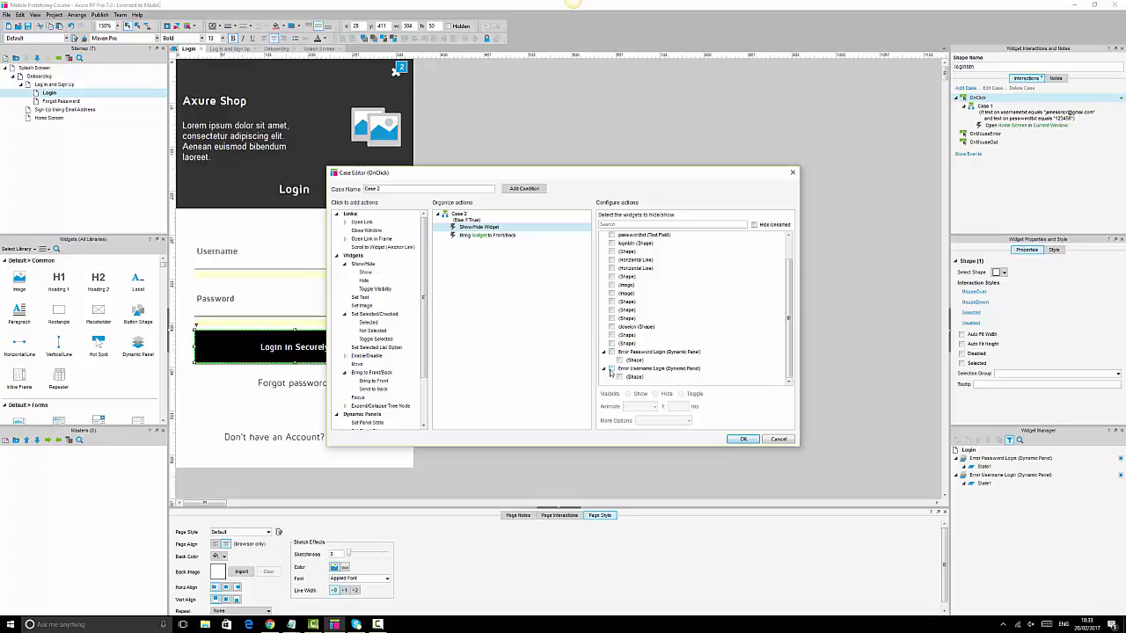
pyautogui.click(774, 440)
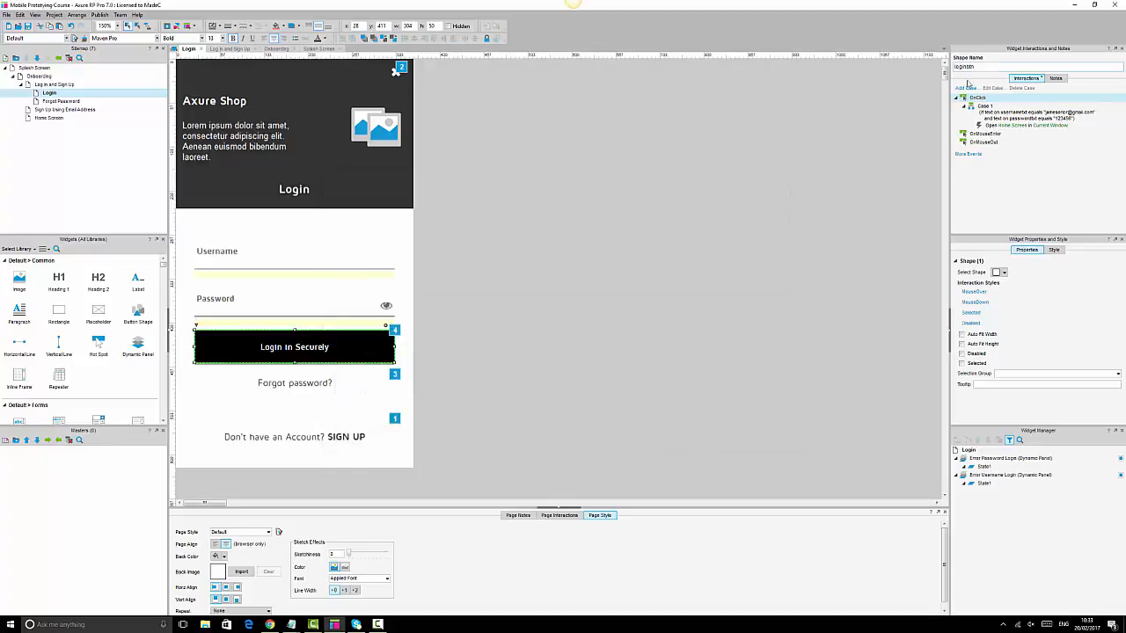
# - Remove the passwordtxt row from Case 1's condition, leaving only the usernametxt check
pyautogui.doubleClick(1003, 119)
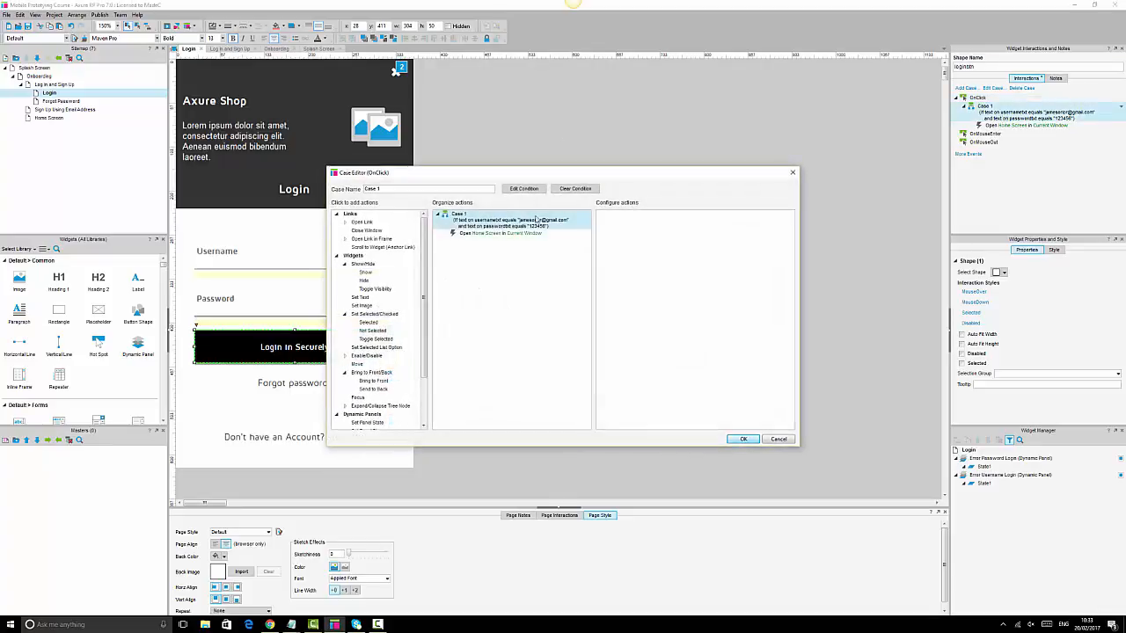
pyautogui.click(537, 191)
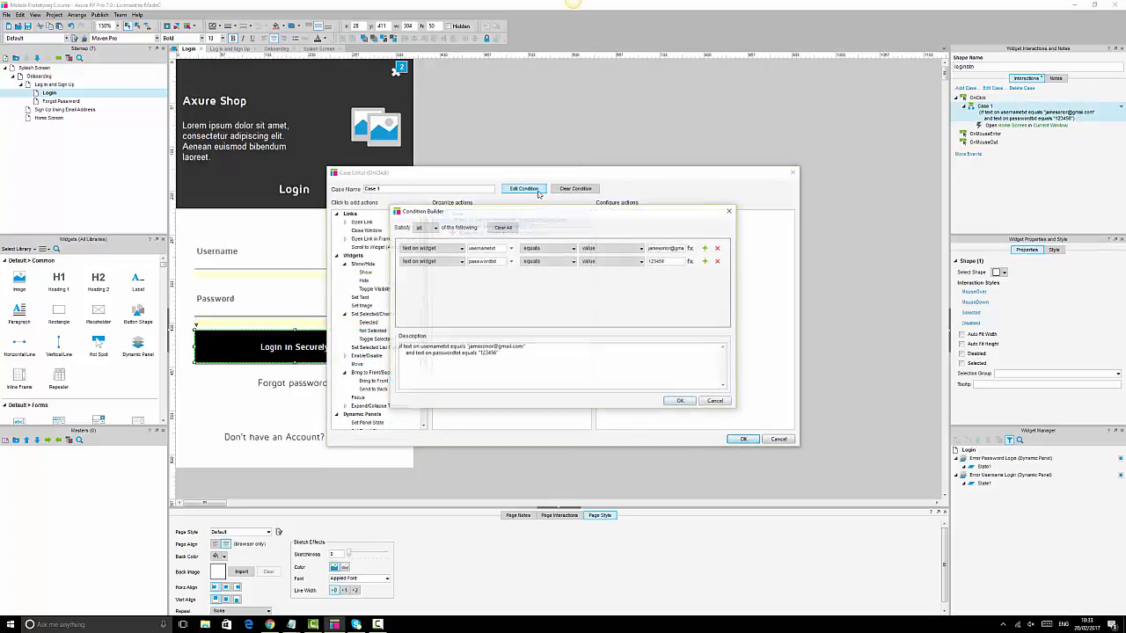
pyautogui.click(717, 261)
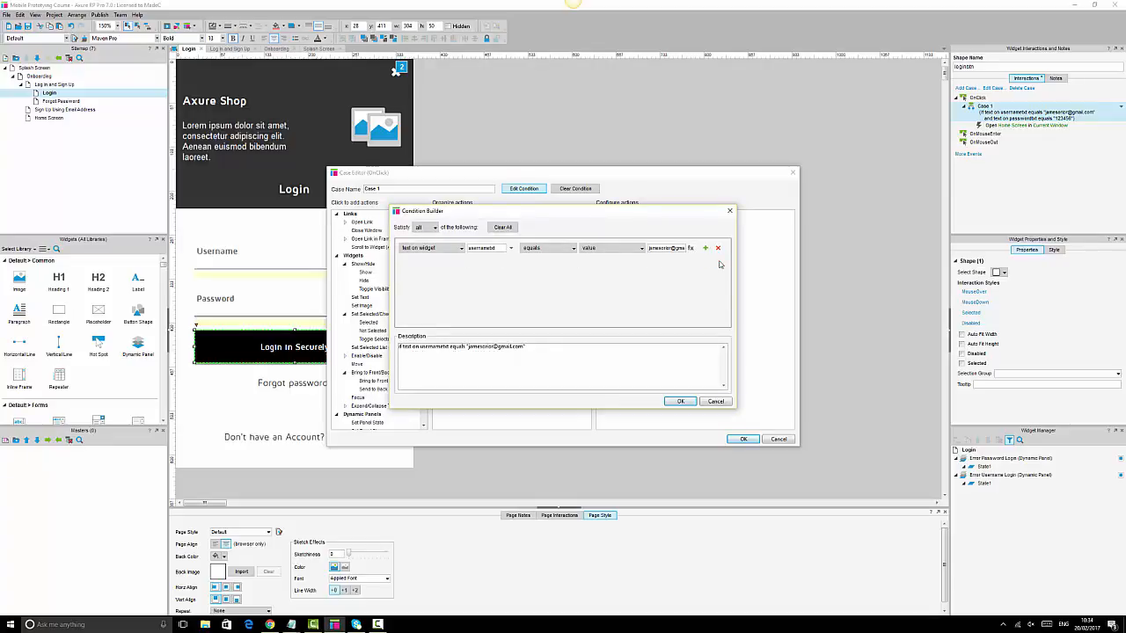
pyautogui.click(681, 402)
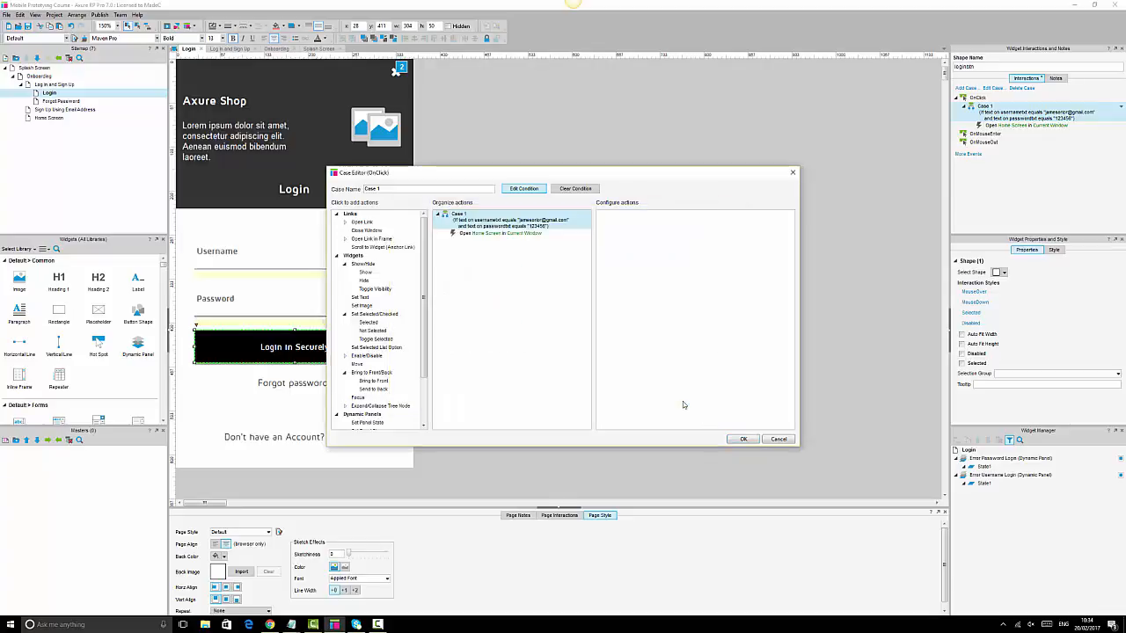
pyautogui.click(743, 439)
# - Create else Case 2 with Show, Bring to Front and Open Link actions, linking to Home Screen
pyautogui.doubleClick(985, 97)
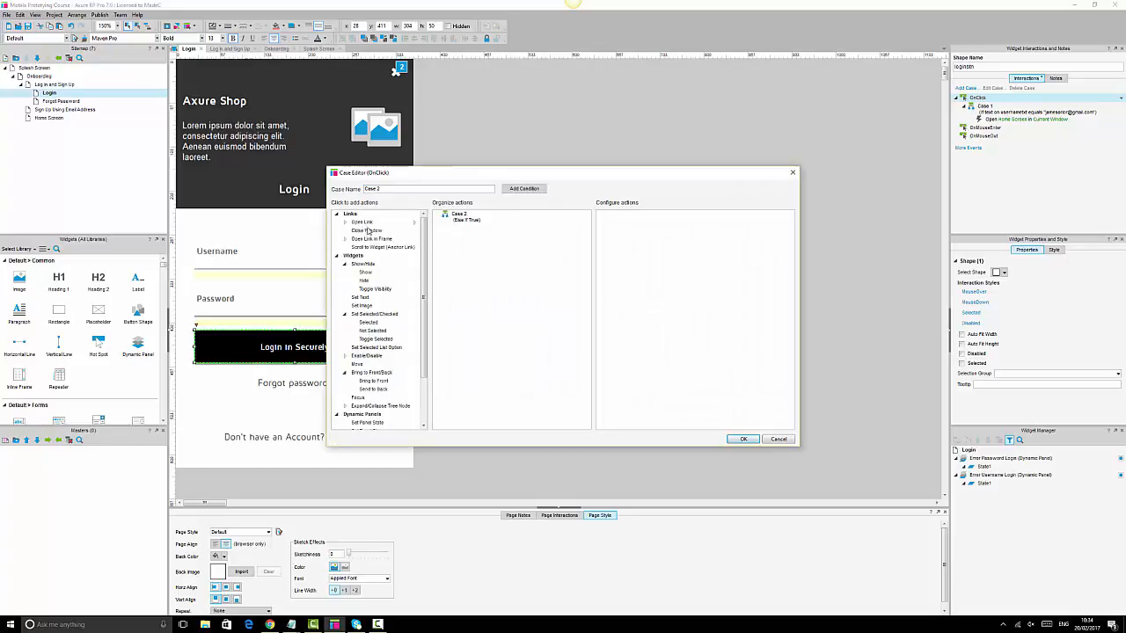
pyautogui.click(365, 277)
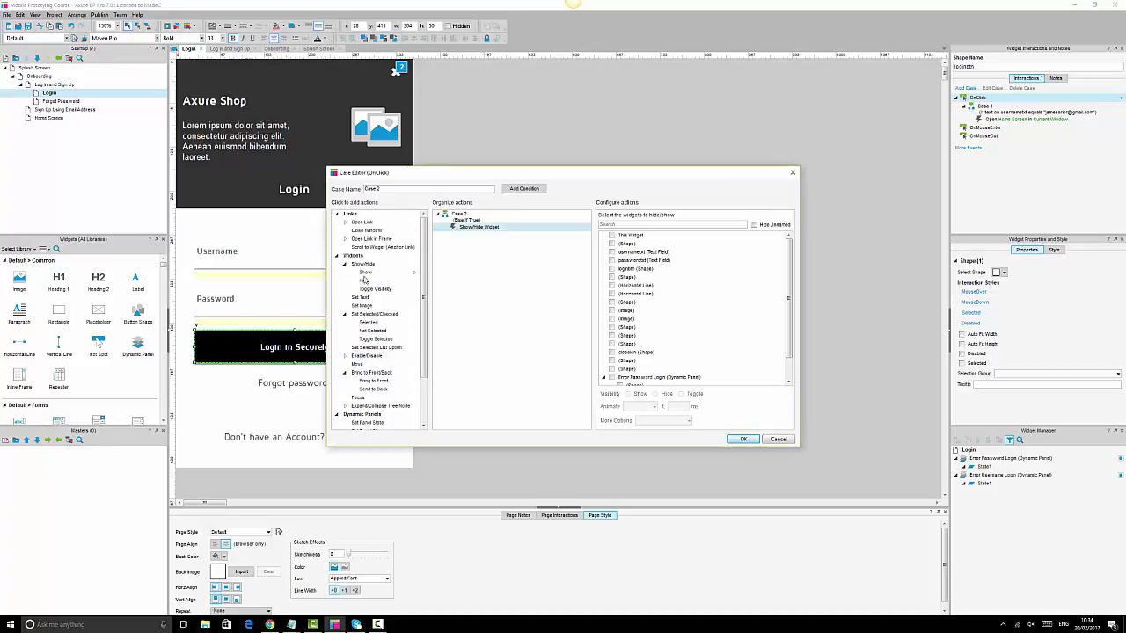
pyautogui.click(374, 372)
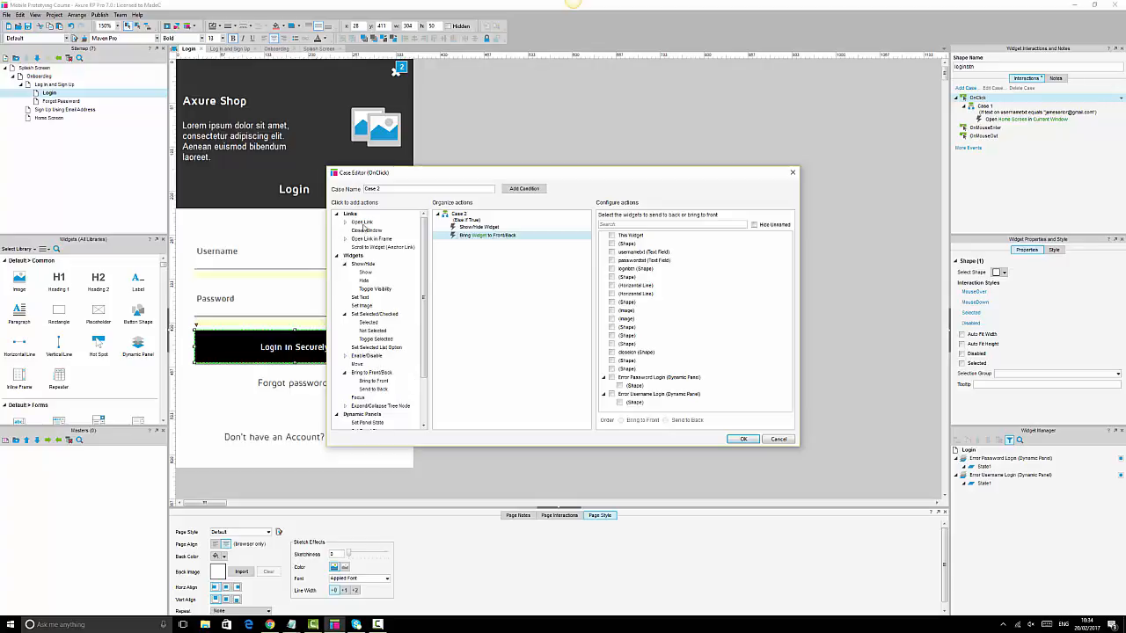
pyautogui.click(362, 223)
pyautogui.click(479, 227)
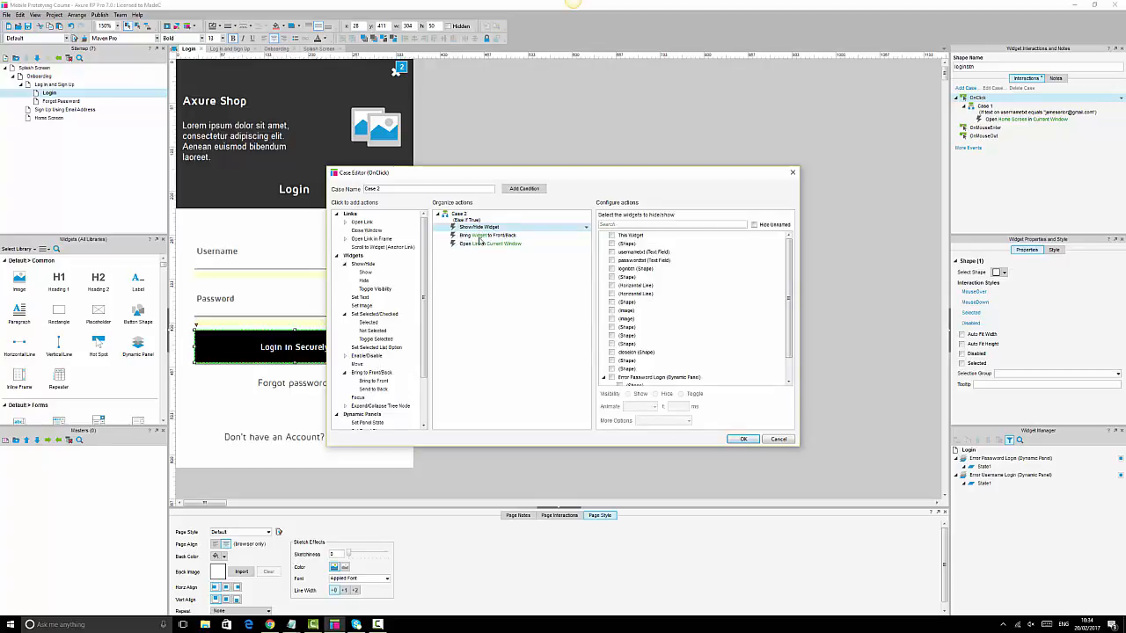
pyautogui.click(480, 235)
pyautogui.click(481, 244)
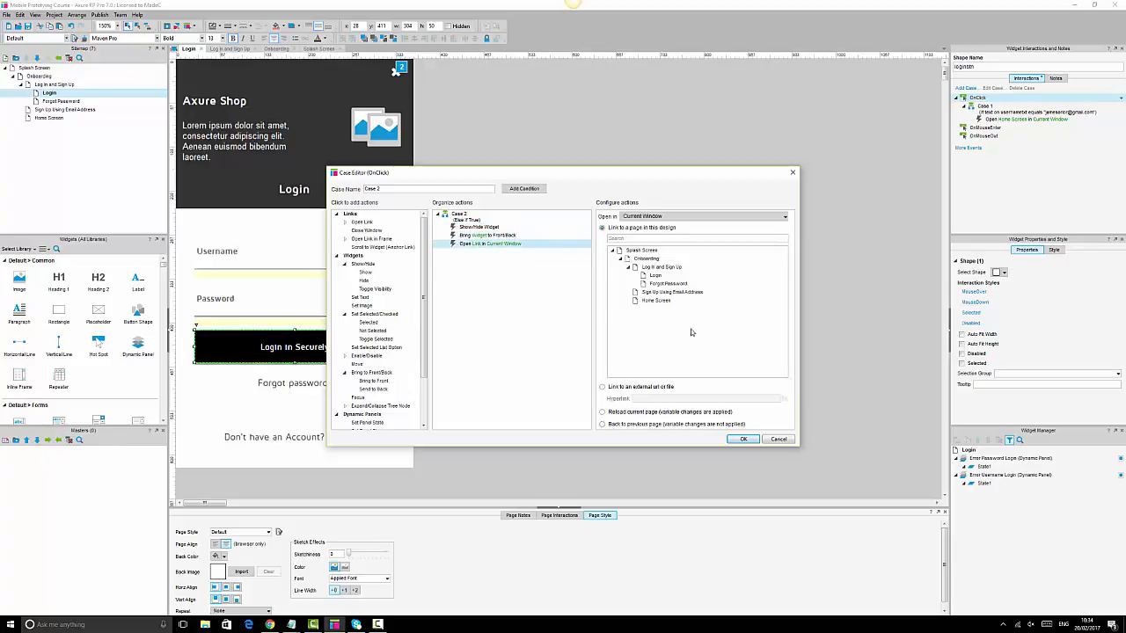
pyautogui.click(655, 301)
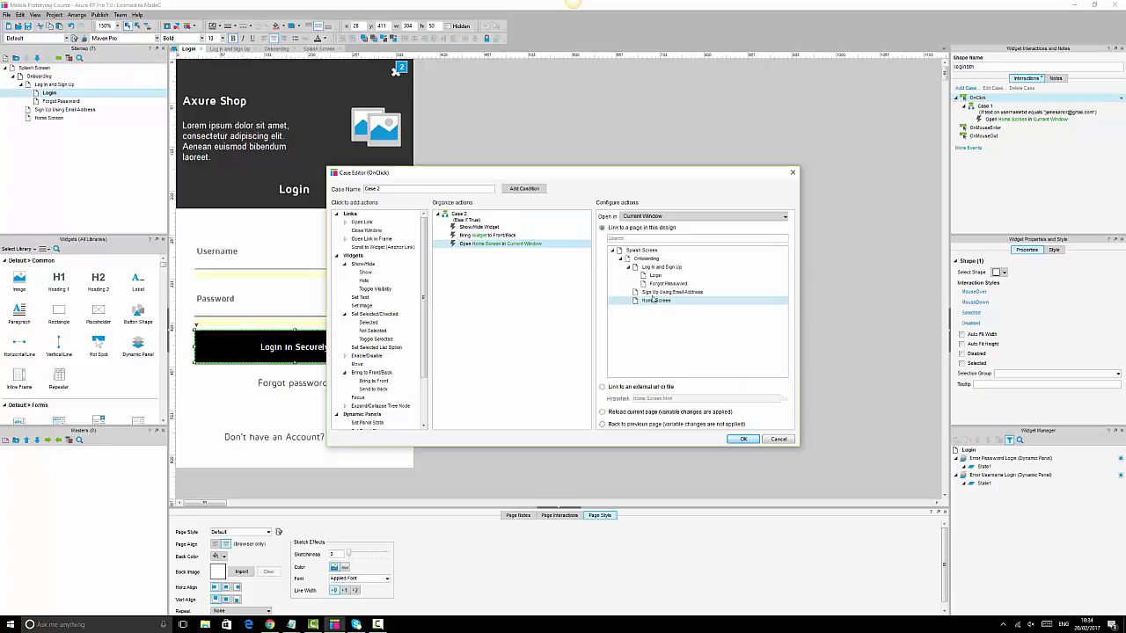
# - Bring Error Username Login to front and show it with slide right over 500 ms
pyautogui.click(489, 235)
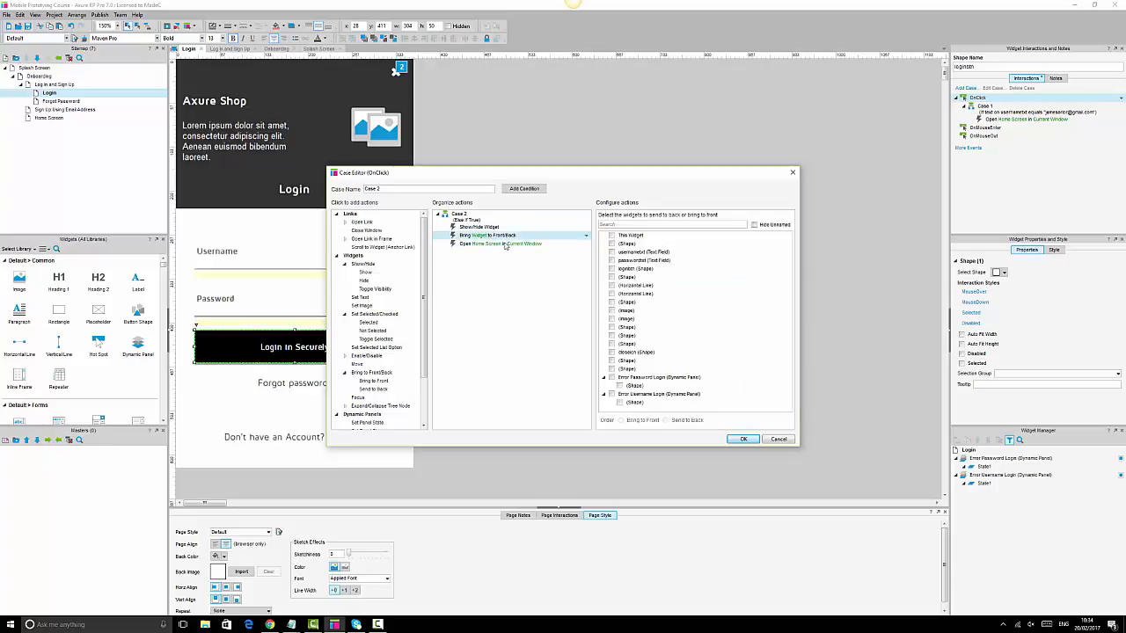
pyautogui.click(611, 395)
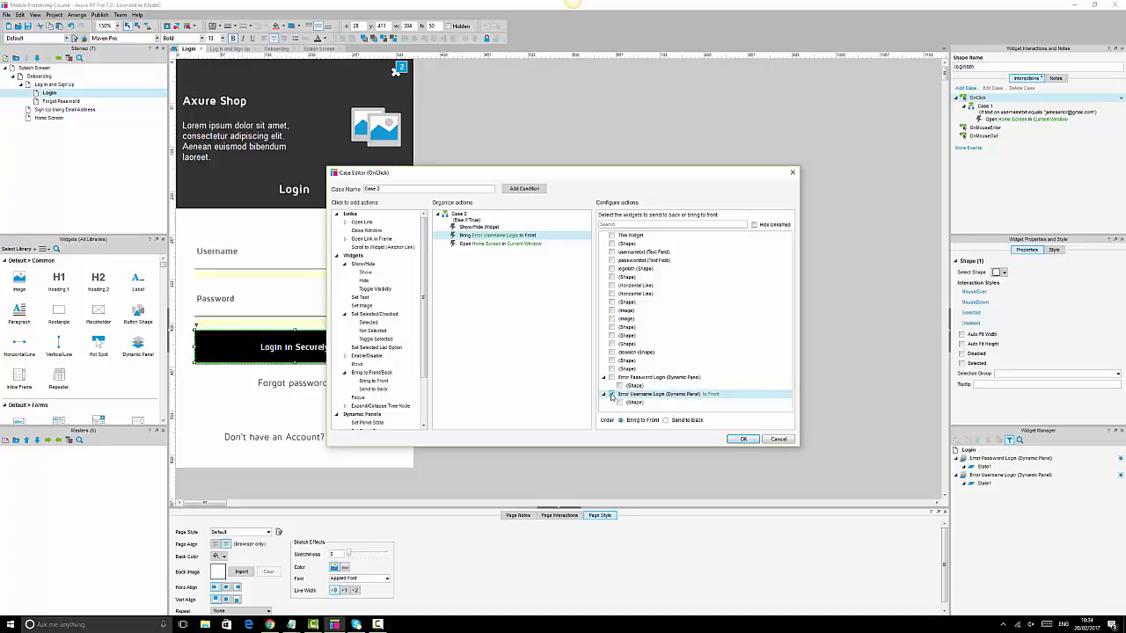
pyautogui.click(489, 228)
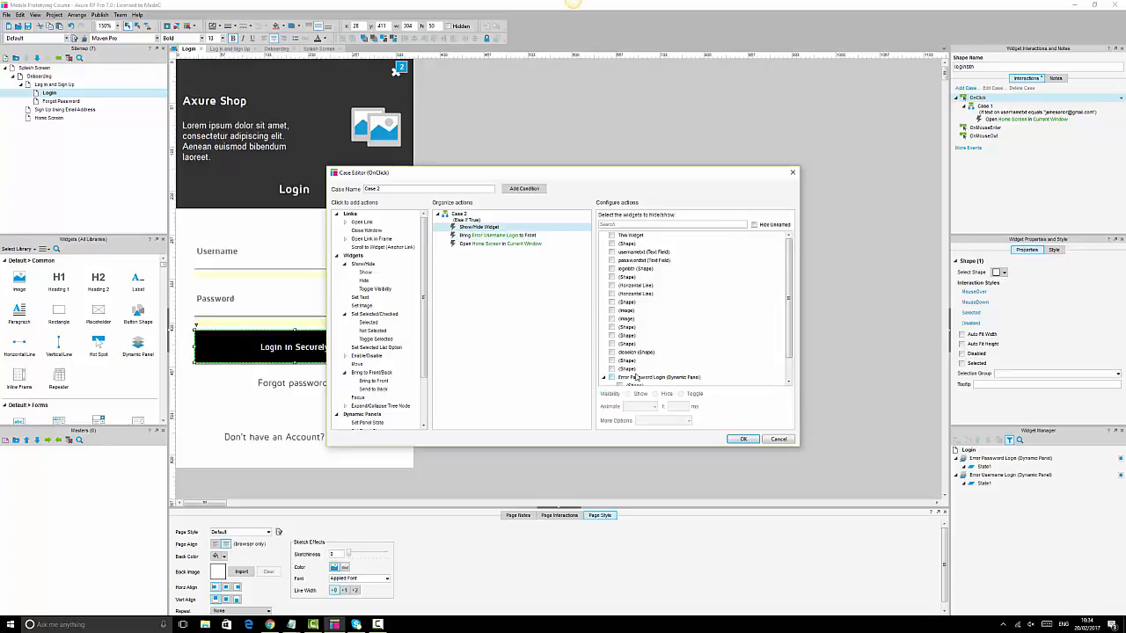
pyautogui.scroll(-1, 635, 377)
pyautogui.click(611, 369)
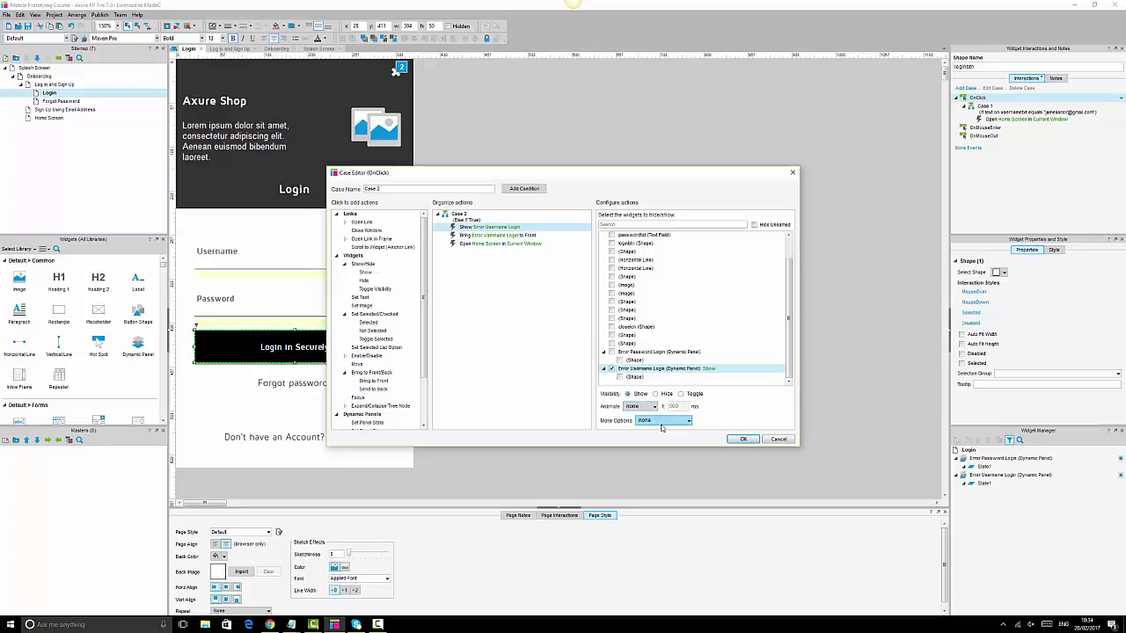
pyautogui.click(640, 407)
pyautogui.click(639, 408)
pyautogui.click(640, 407)
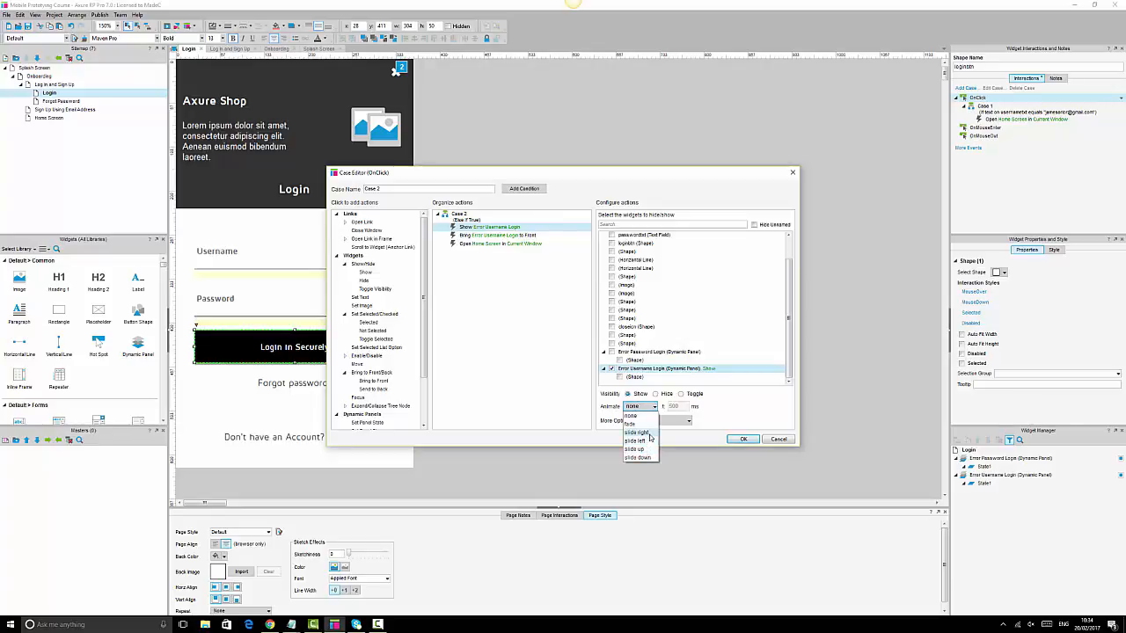
pyautogui.click(648, 434)
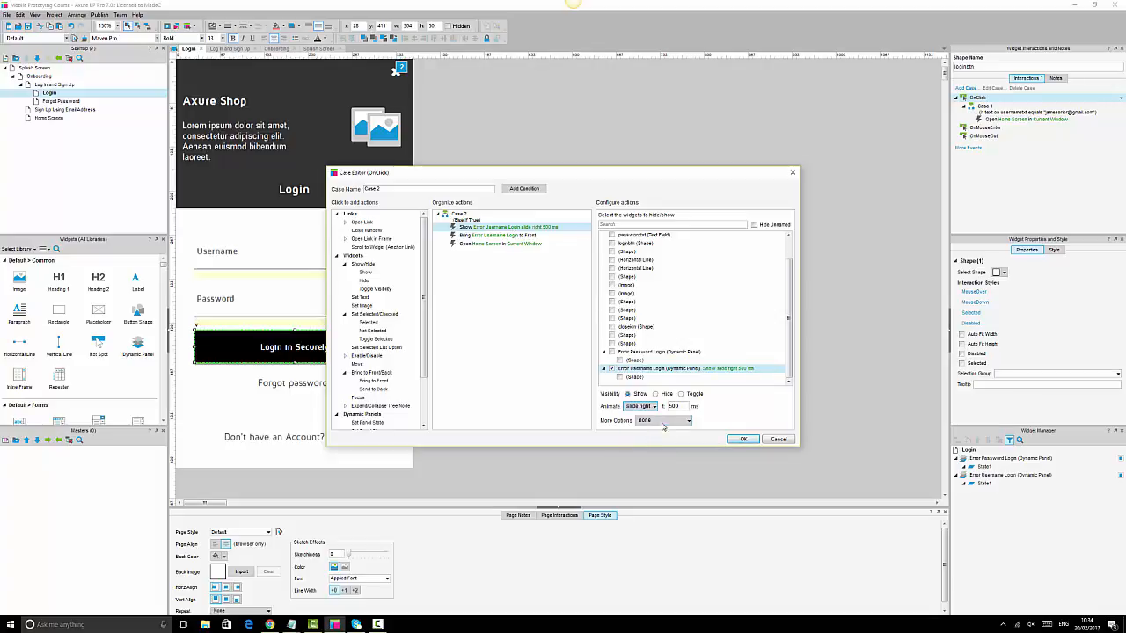
pyautogui.click(531, 236)
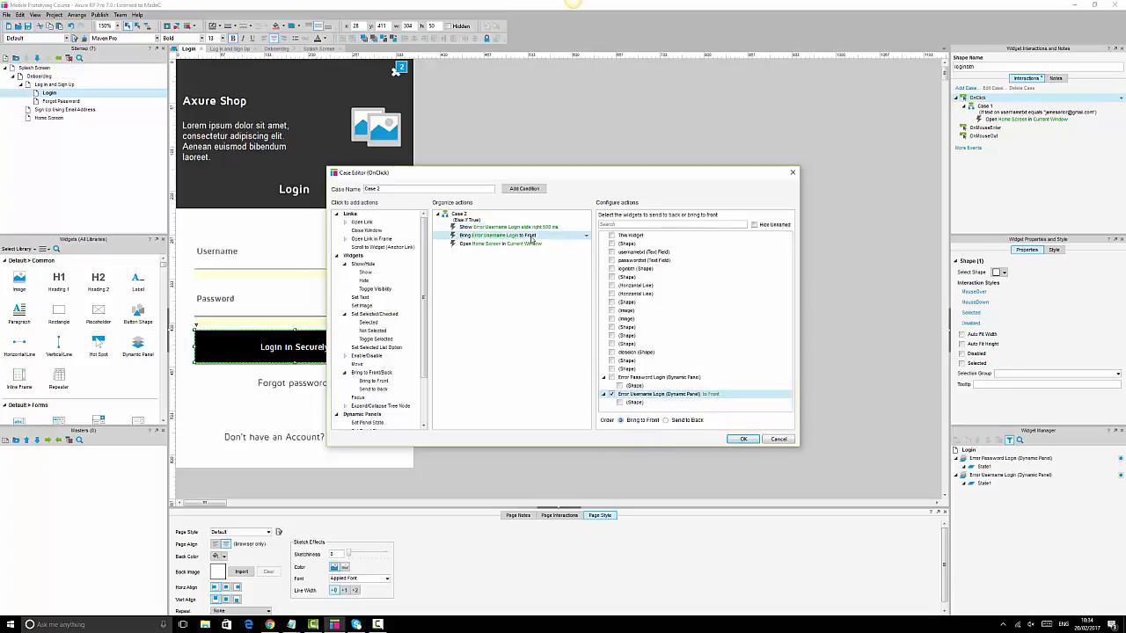
pyautogui.click(533, 227)
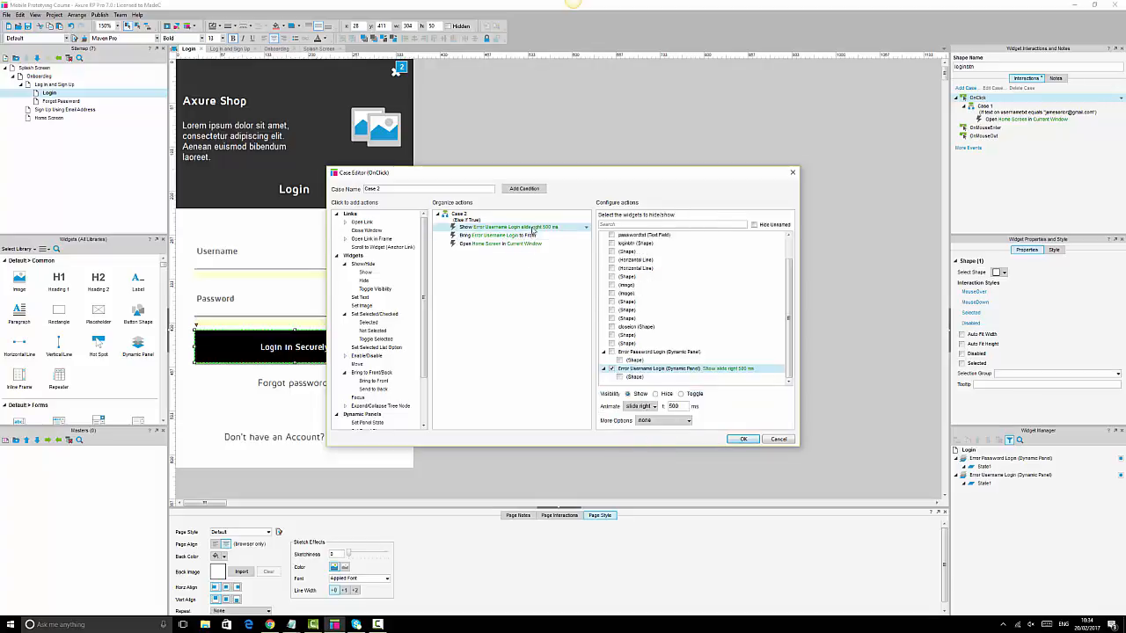
pyautogui.click(742, 441)
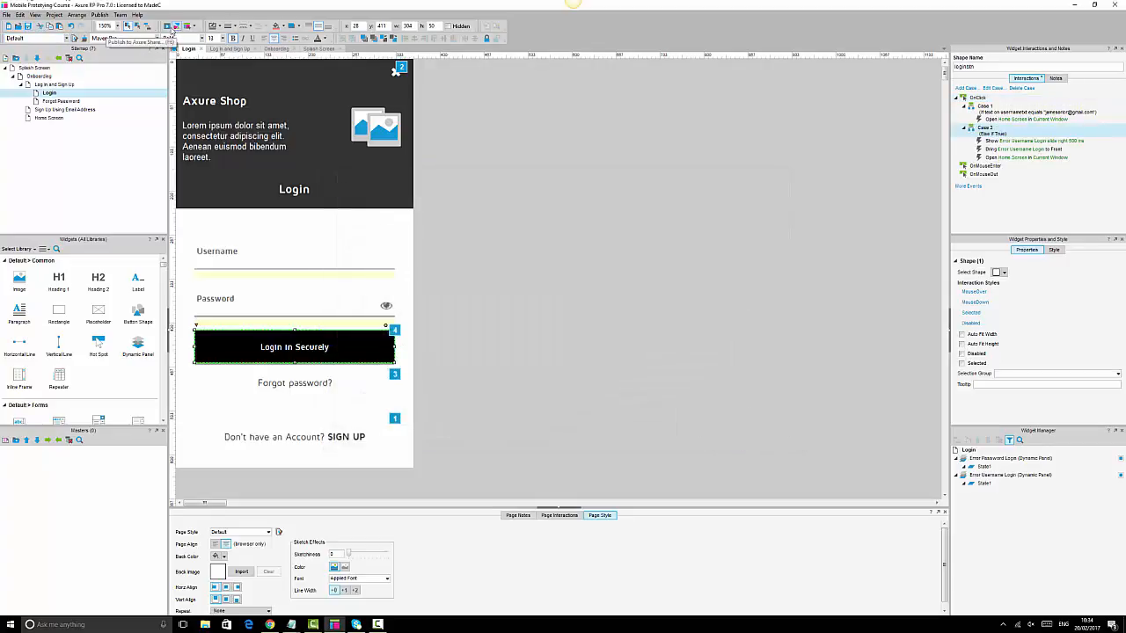
# - Preview the prototype and load its preview address in a new Chrome tab
pyautogui.click(167, 26)
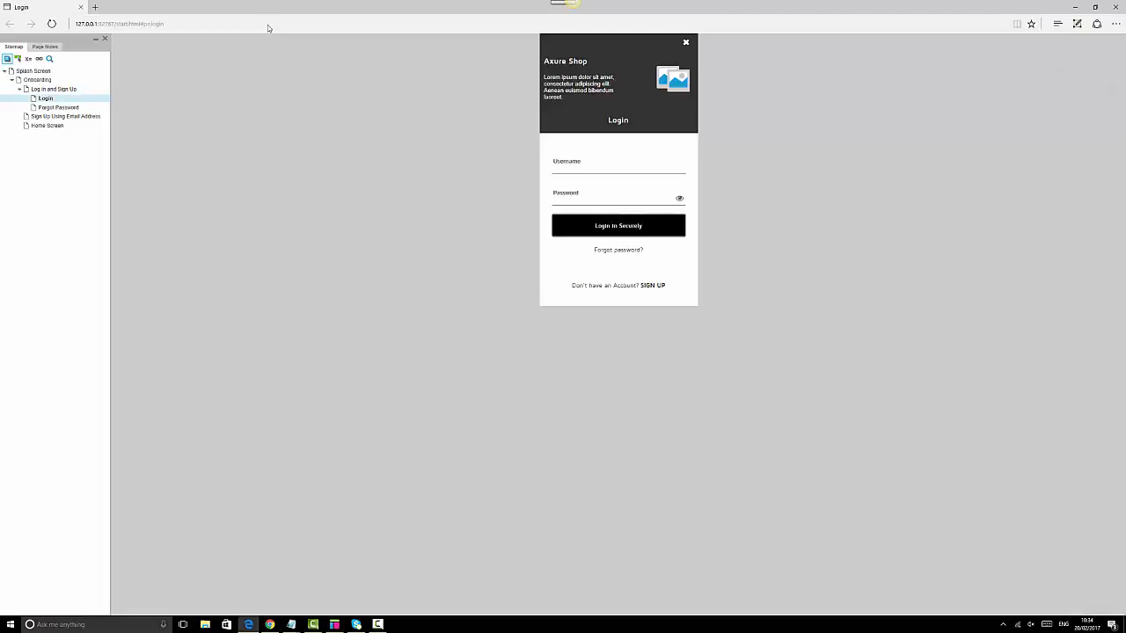
pyautogui.click(243, 27)
pyautogui.hotkey('ctrl', 'c')
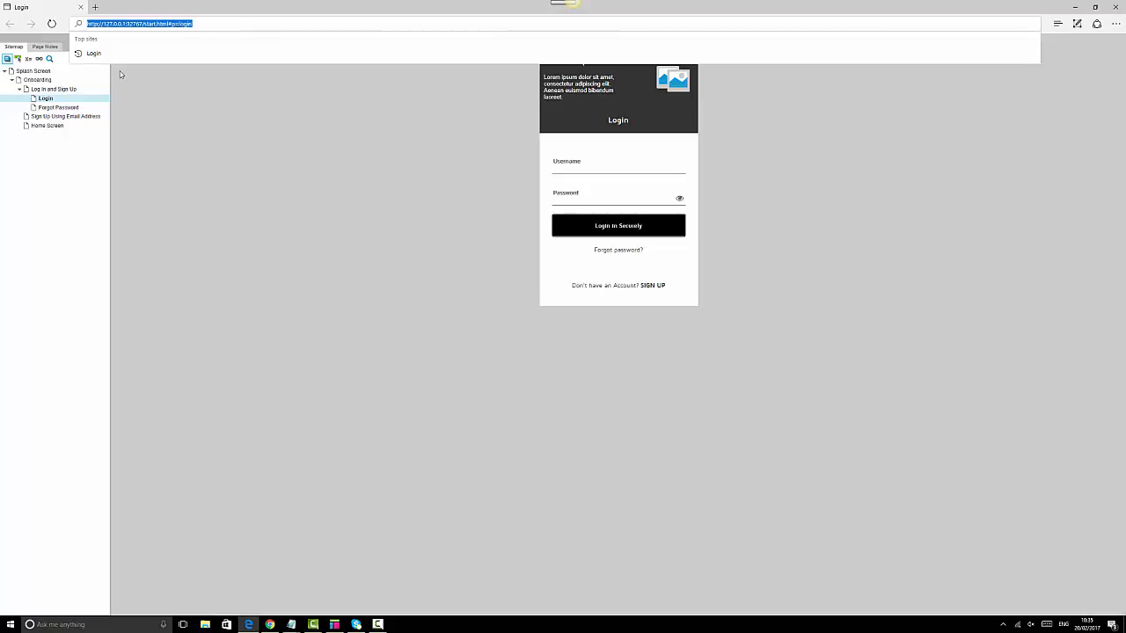
pyautogui.click(270, 625)
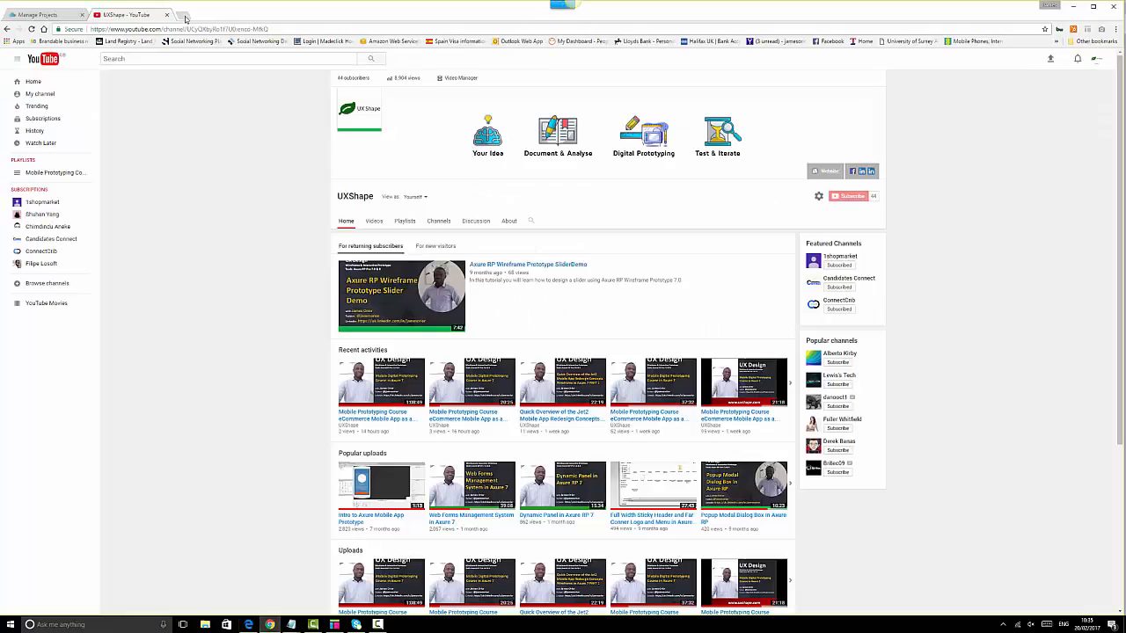
pyautogui.click(185, 15)
pyautogui.hotkey('ctrl', 'v')
pyautogui.press('Return')
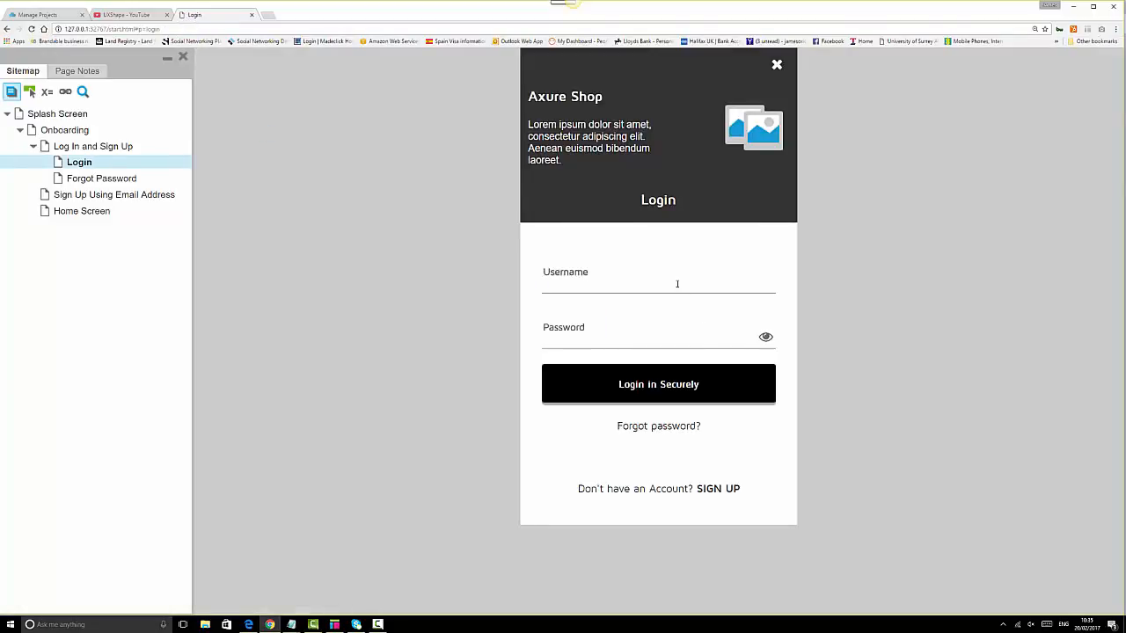
# - Try Login in Securely to reach the Home screen, then return to Axure
pyautogui.click(675, 386)
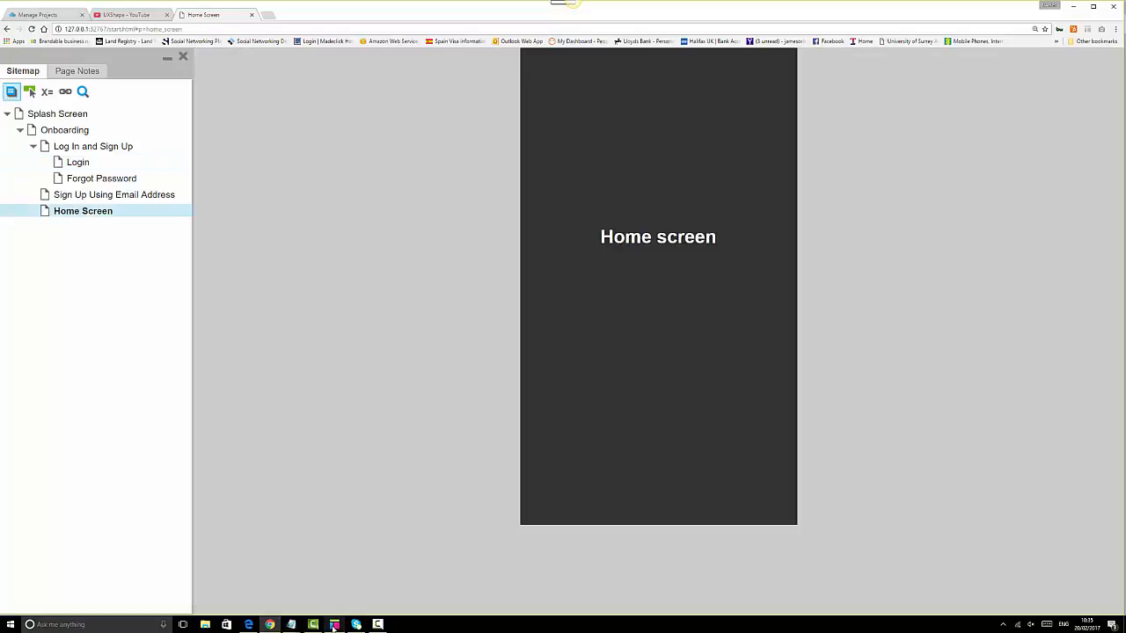
pyautogui.moveTo(334, 627)
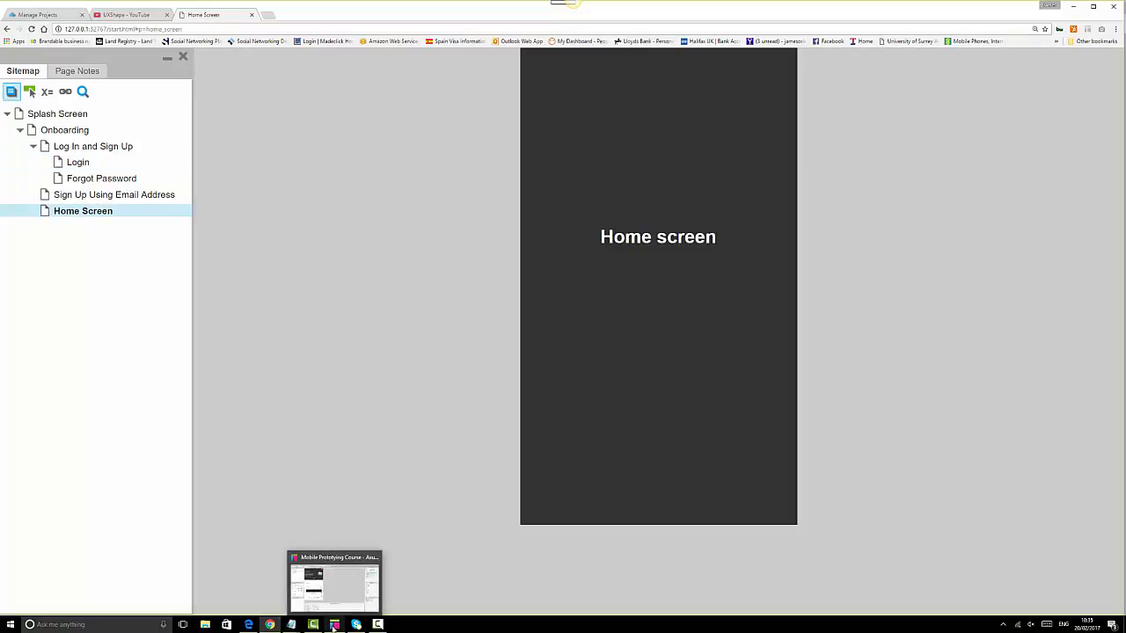
pyautogui.click(334, 627)
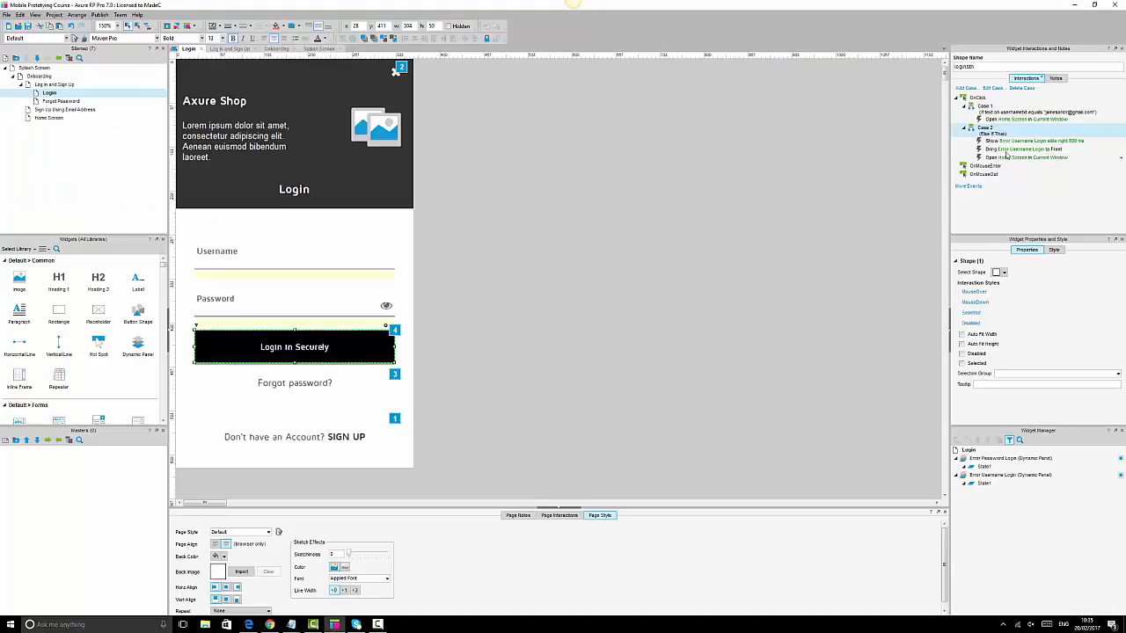
# - Delete Case 2's 'Open Home Screen in Current Window' action, then go back to Chrome
pyautogui.click(1010, 158)
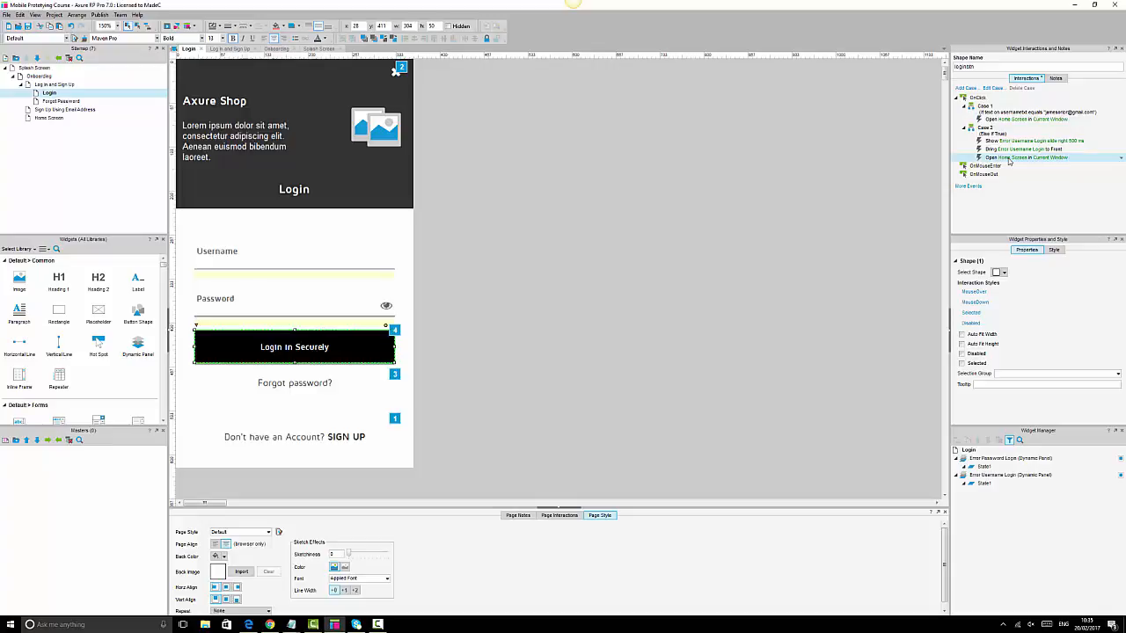
pyautogui.press('Delete')
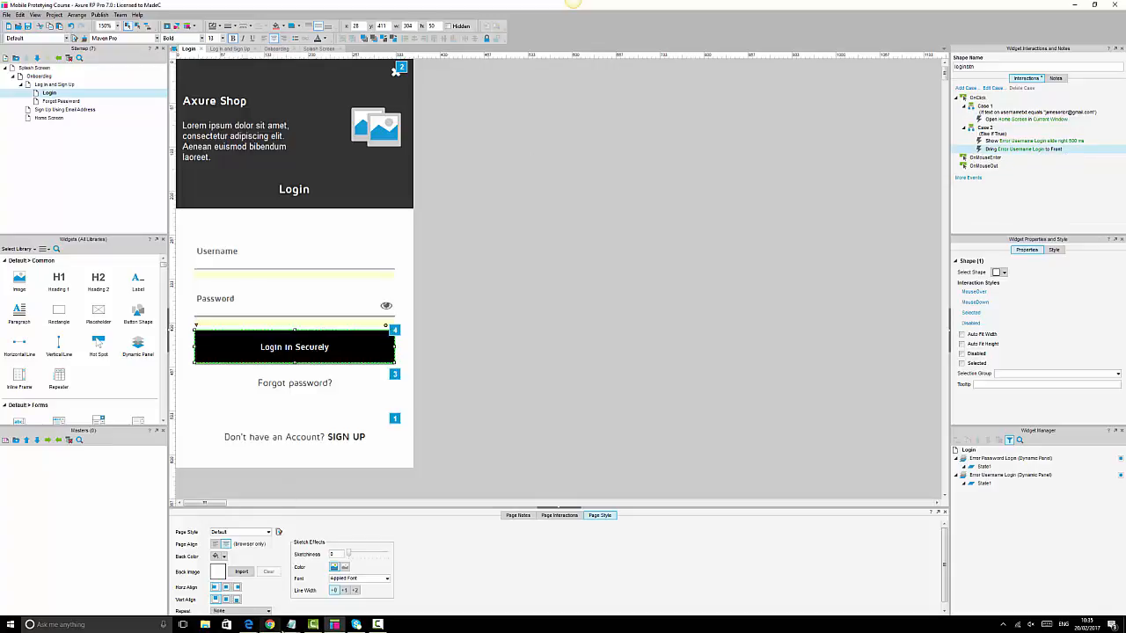
pyautogui.click(270, 624)
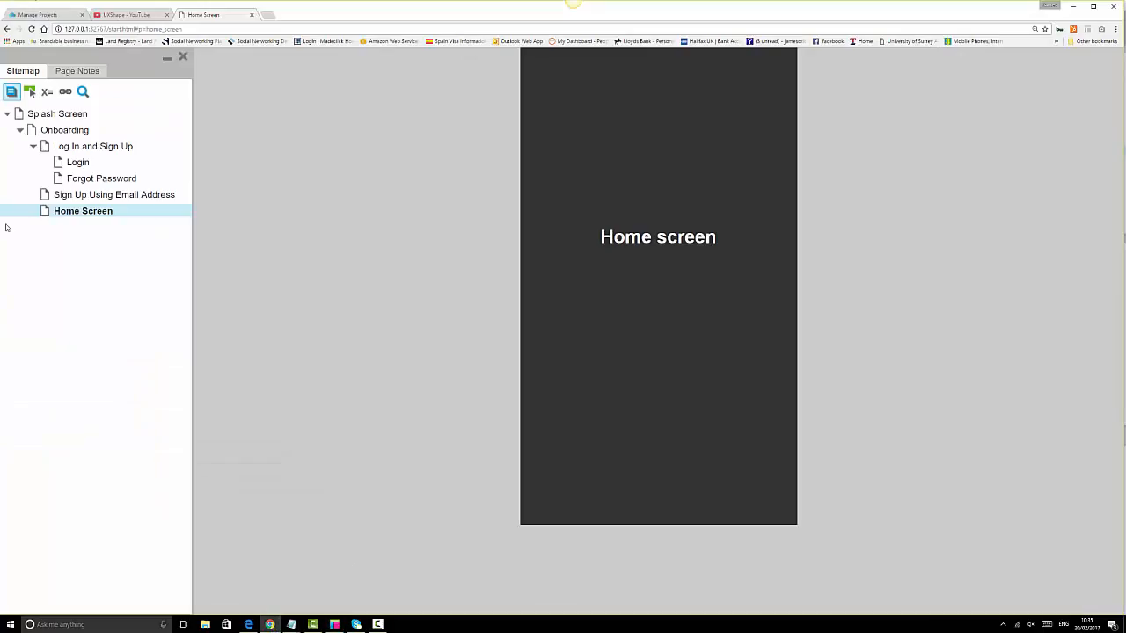
# - Open Login from the preview sitemap and check that a failed login shows the red Username bar
pyautogui.click(76, 164)
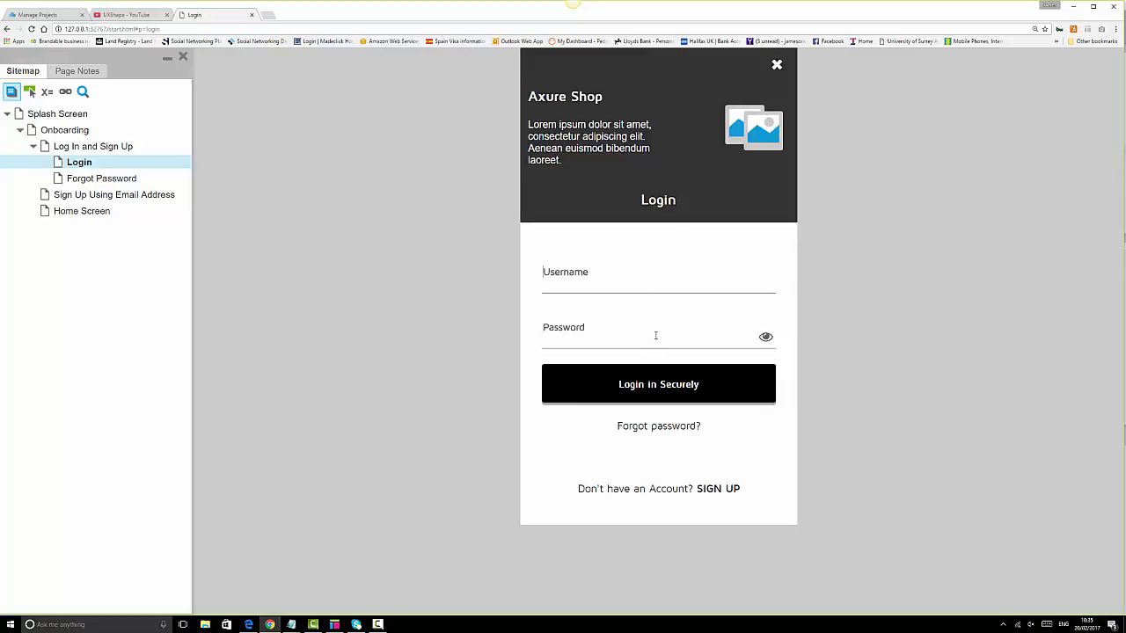
pyautogui.click(668, 395)
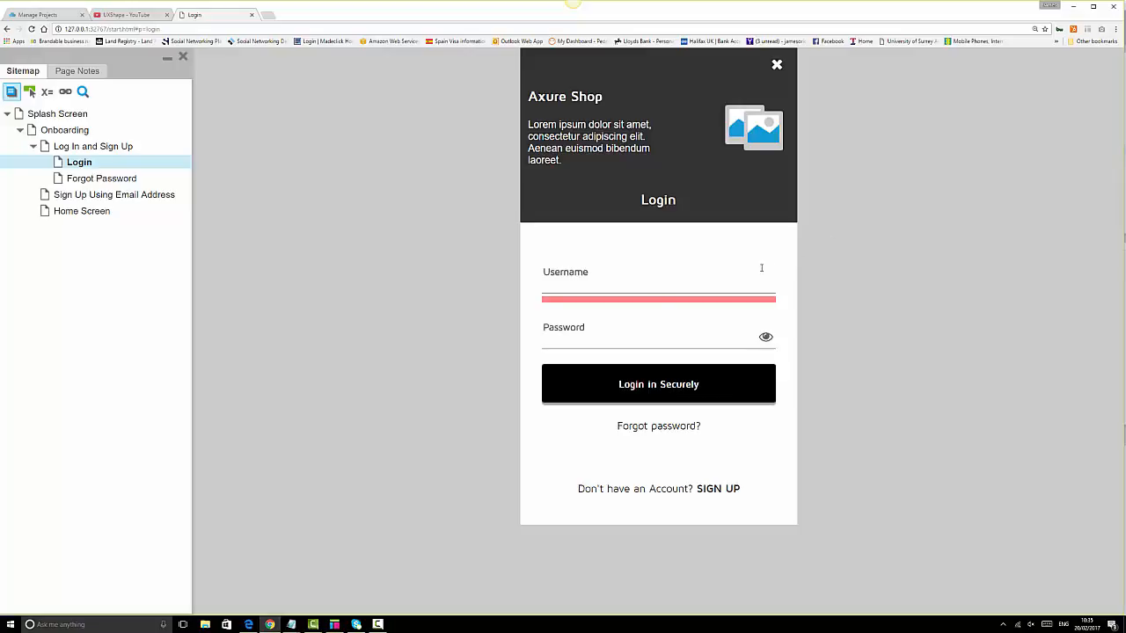
pyautogui.click(334, 624)
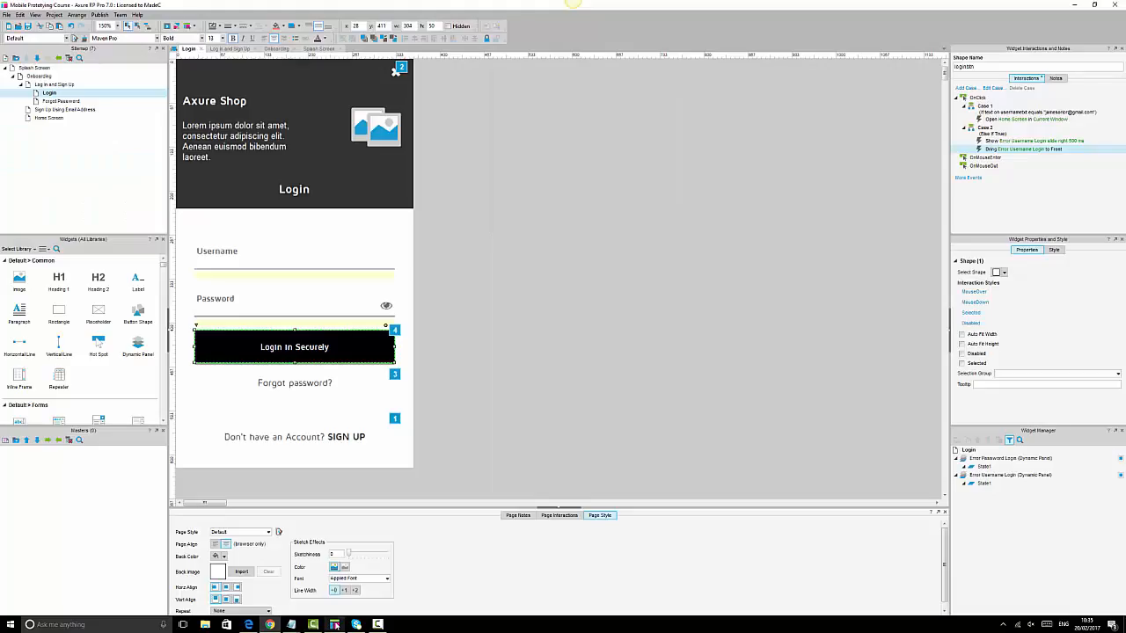
# - Add a Heading 2 beside the form reading 'Username incorrect'
pyautogui.click(518, 304)
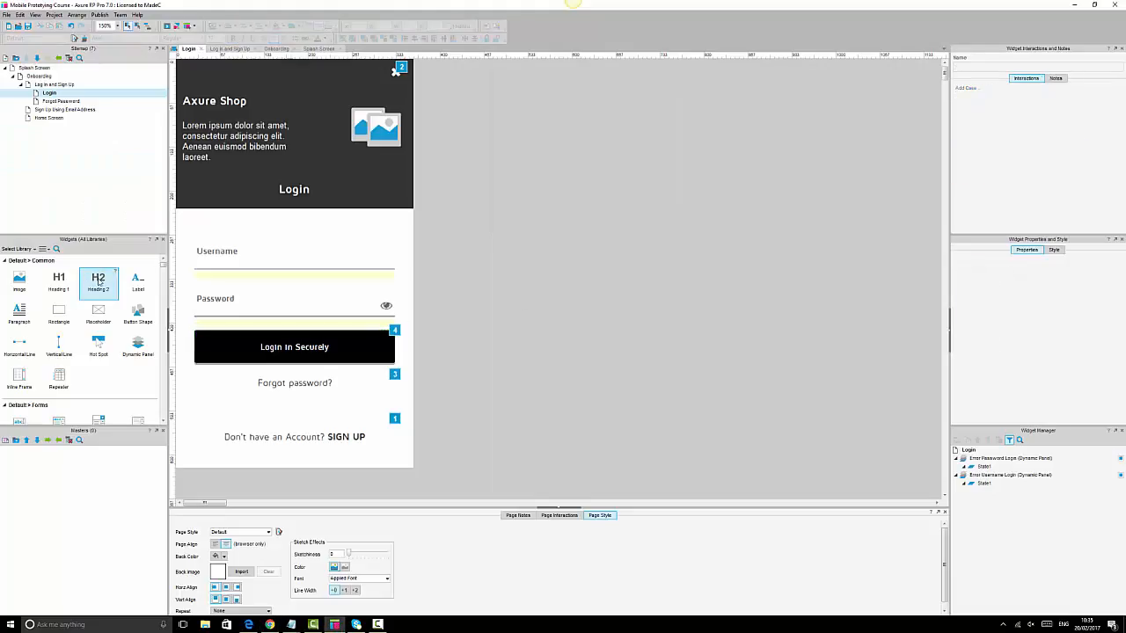
pyautogui.moveTo(97, 279); pyautogui.dragTo(476, 284)
pyautogui.doubleClick(501, 284)
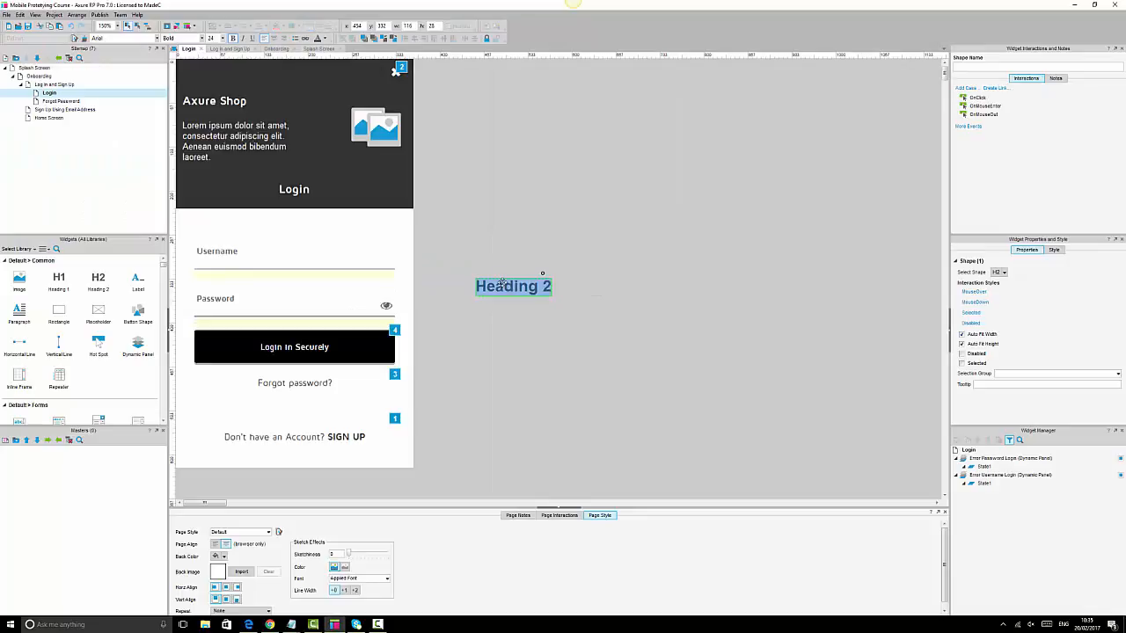
pyautogui.write('Usernme')
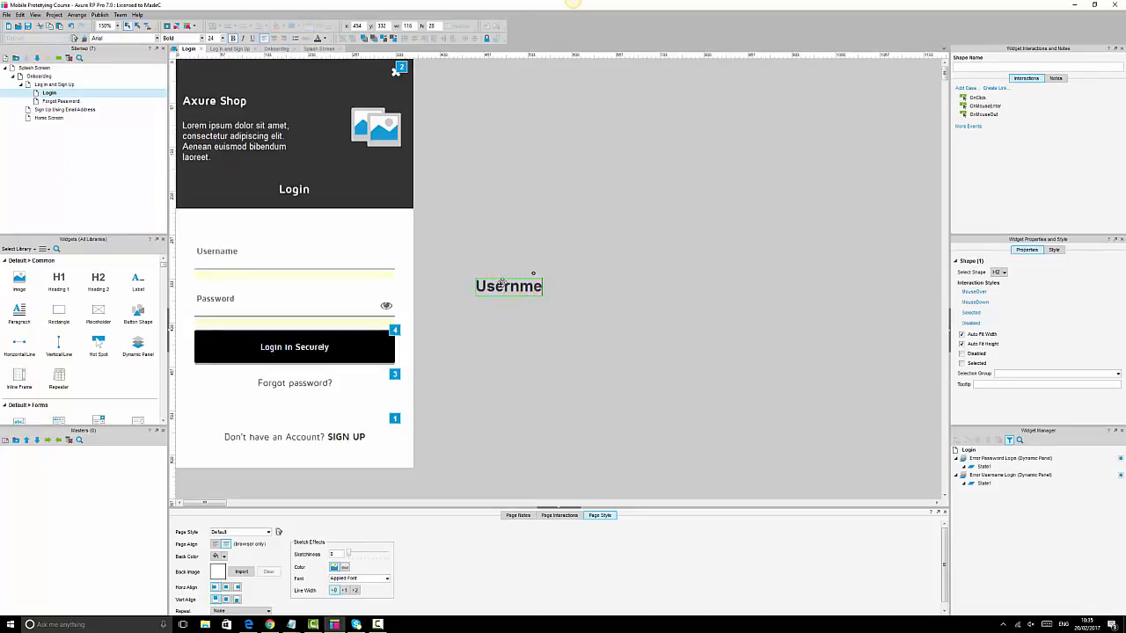
pyautogui.press('BackSpace')
pyautogui.press('BackSpace')
pyautogui.write('ame incorrect')
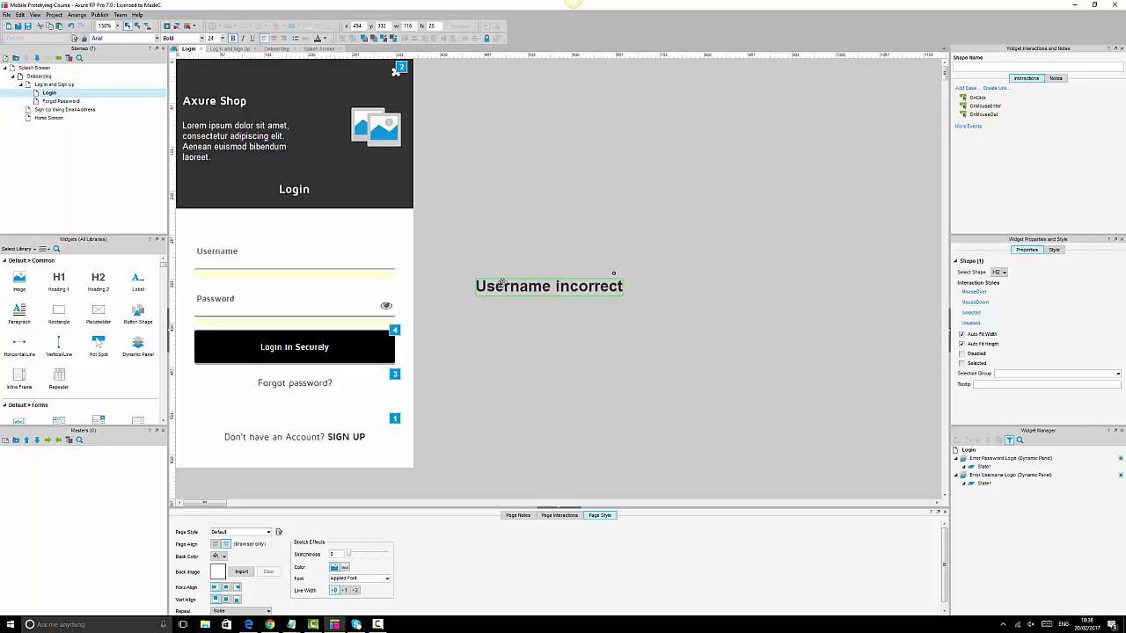
pyautogui.click(506, 256)
# - Set the label's font to Maven Pro and shrink its size to 10
pyautogui.click(515, 285)
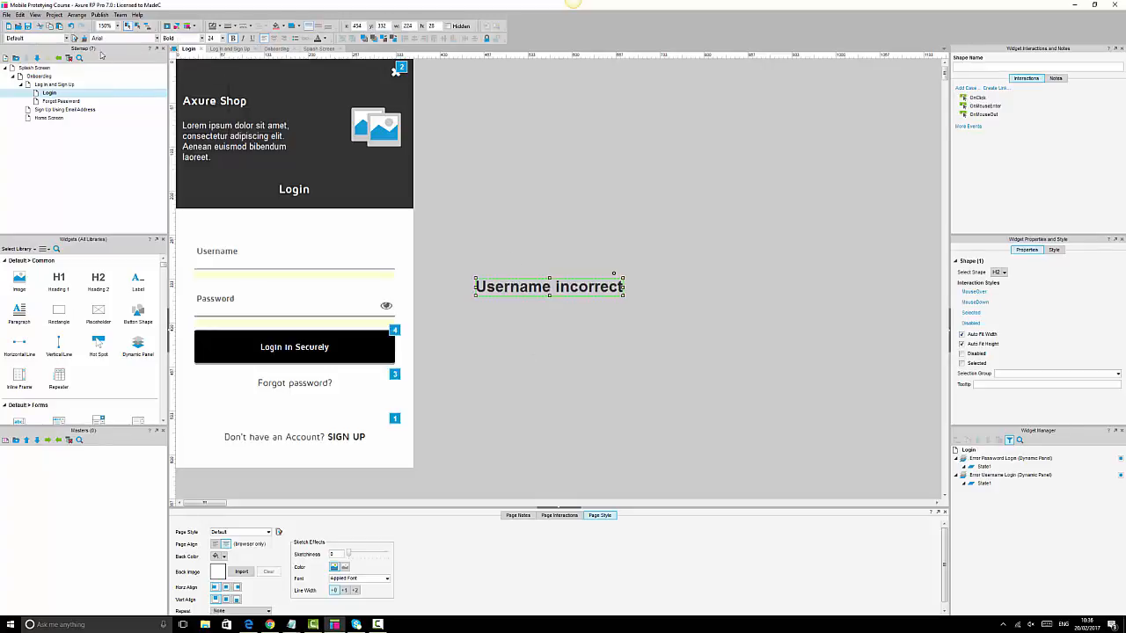
pyautogui.click(114, 38)
pyautogui.write('Maven Pro')
pyautogui.press('Return')
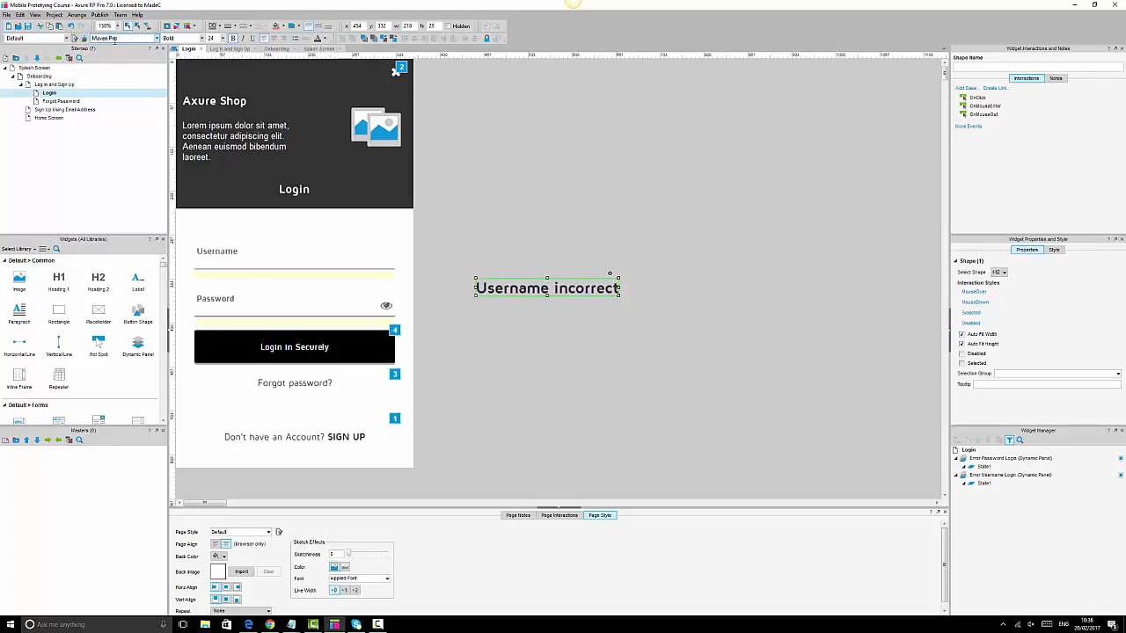
pyautogui.click(212, 39)
pyautogui.write('12')
pyautogui.press('Return')
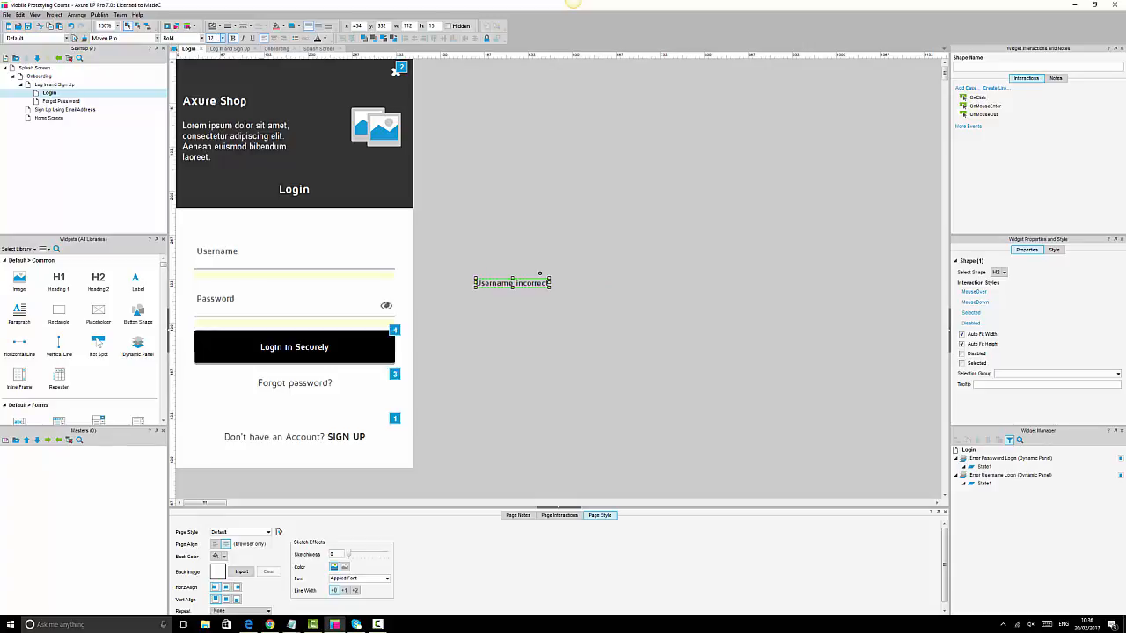
pyautogui.press('Return')
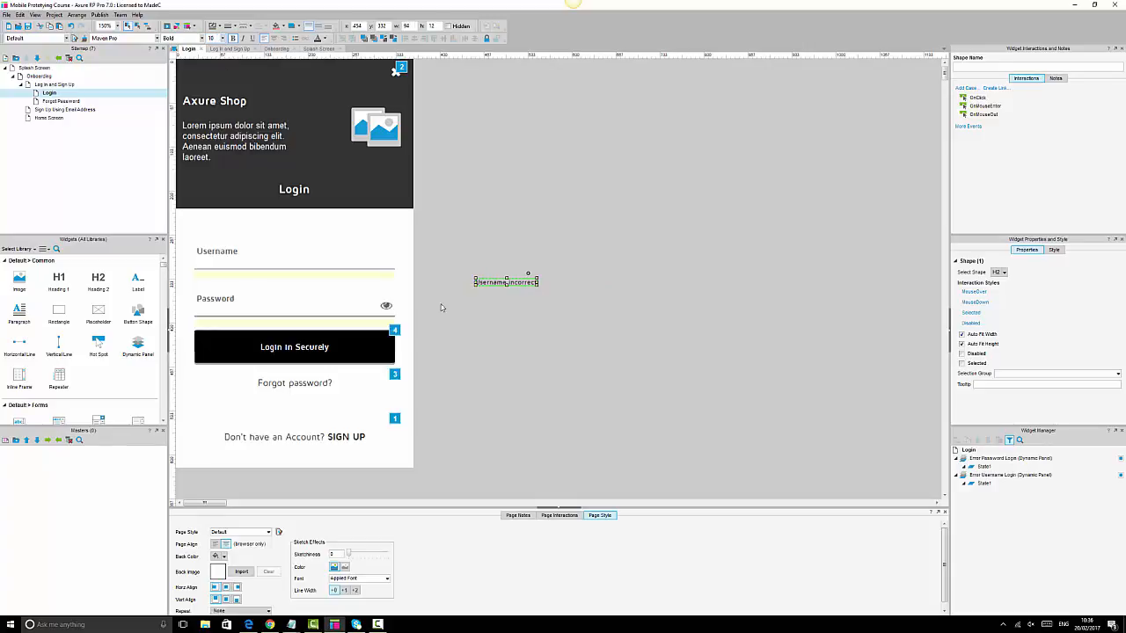
# - Enlarge the label box, centre its text both ways, move it beside Username, and colour it pink-red
pyautogui.moveTo(536, 285)
pyautogui.mouseDown()
pyautogui.moveTo(559, 294)
pyautogui.moveTo(546, 296)
pyautogui.mouseUp()
pyautogui.click(319, 25)
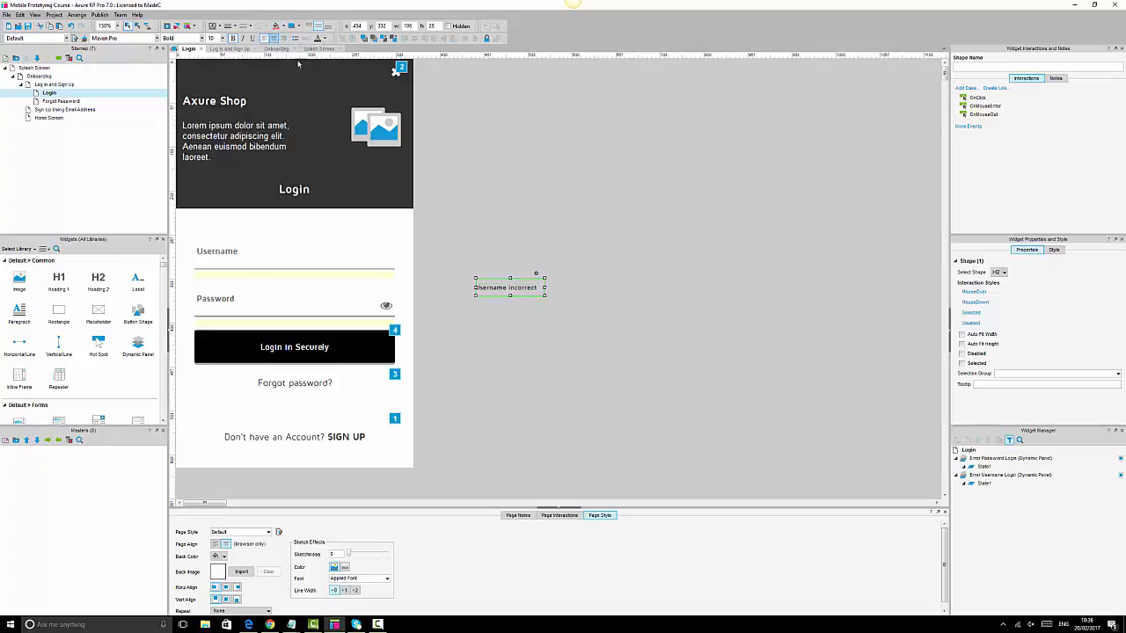
pyautogui.click(273, 38)
pyautogui.moveTo(516, 290); pyautogui.dragTo(370, 261)
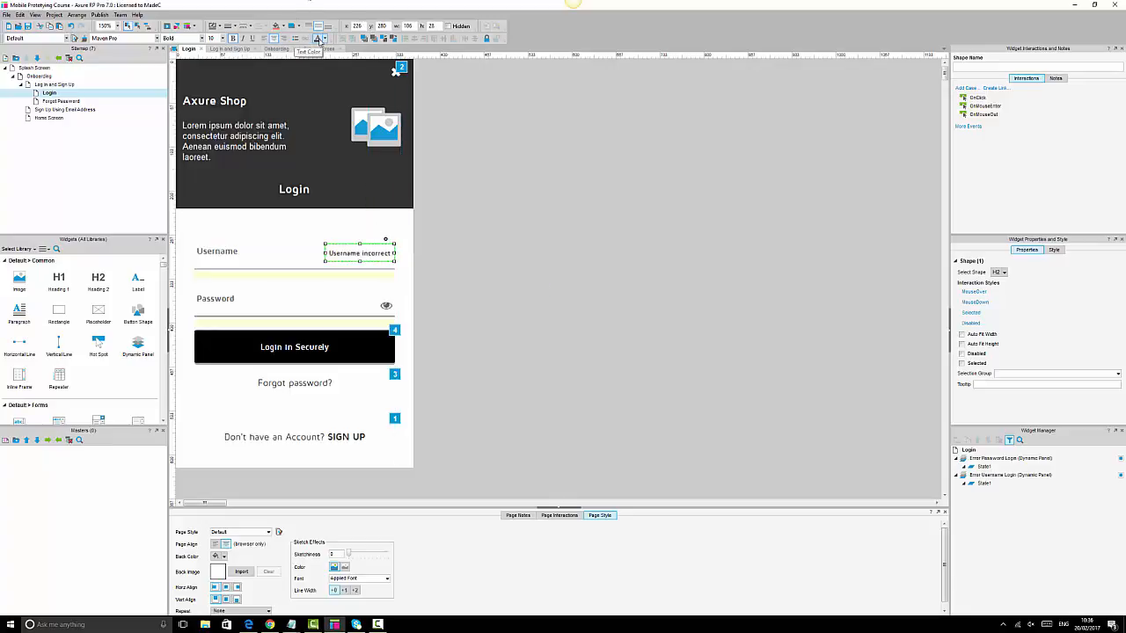
pyautogui.click(326, 40)
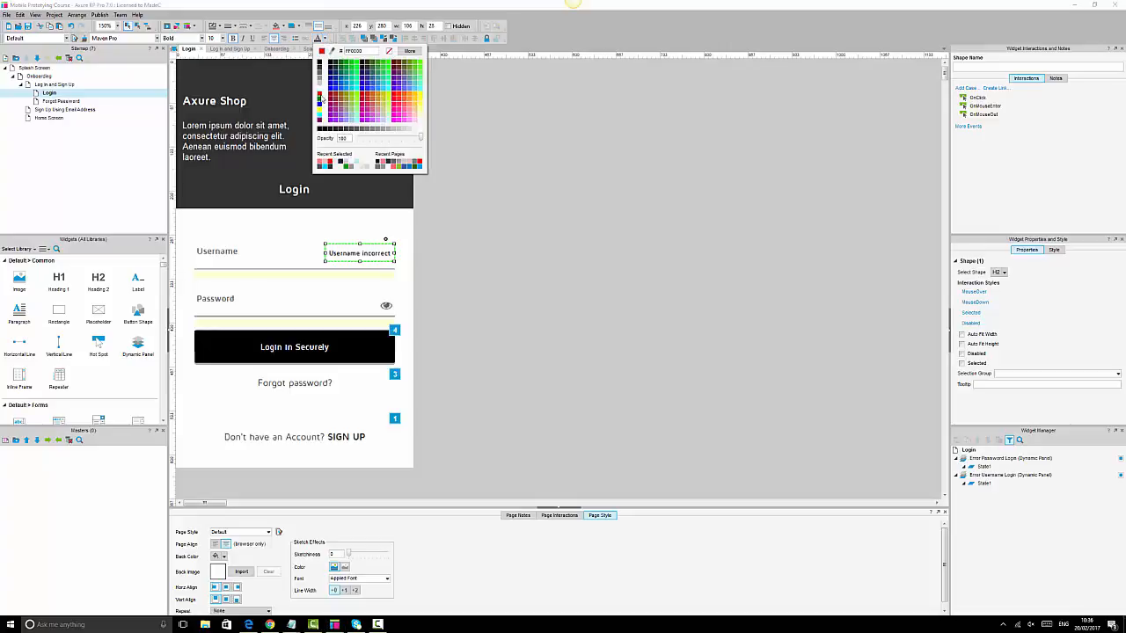
pyautogui.click(320, 163)
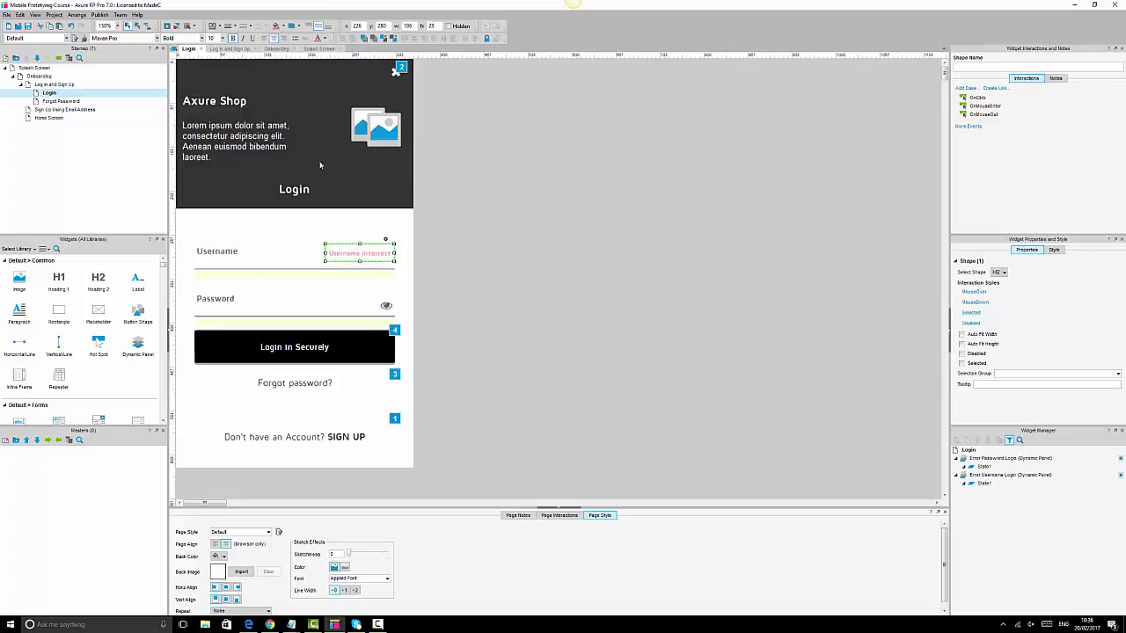
pyautogui.click(645, 309)
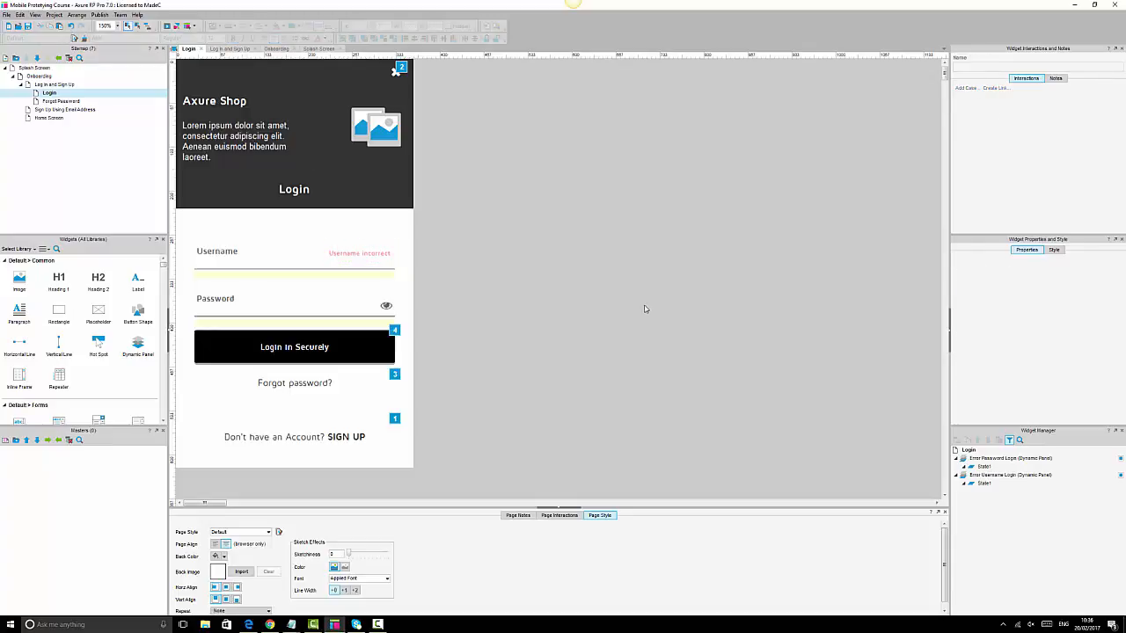
# - Name the Username incorrect label usernameincorrectlbl and make it hidden by default
pyautogui.click(371, 254)
pyautogui.rightClick(370, 254)
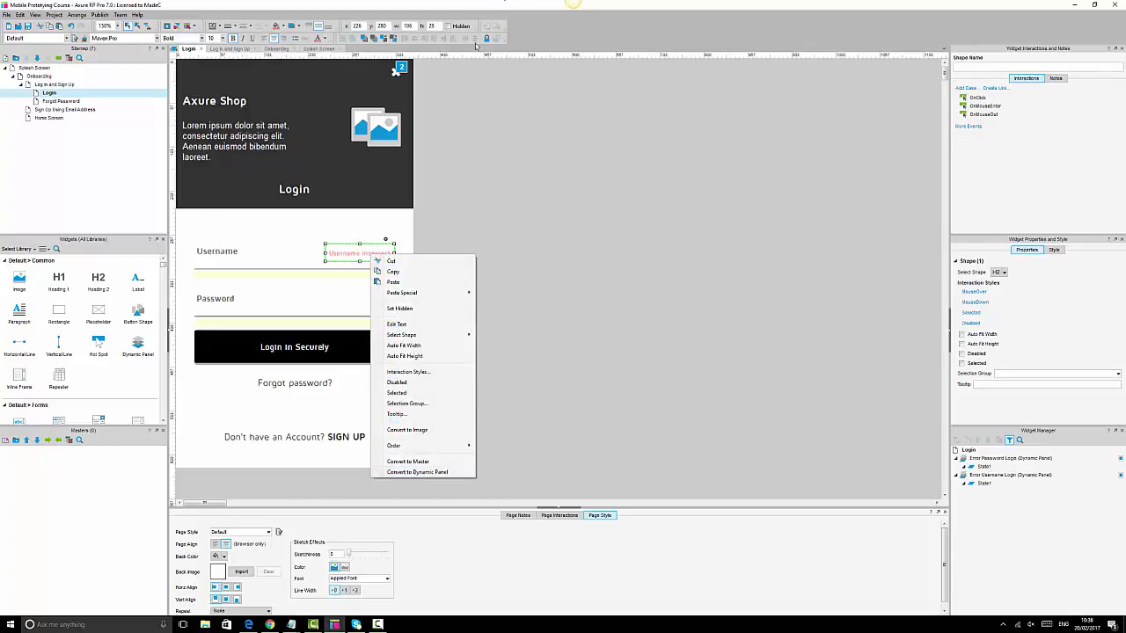
pyautogui.click(449, 26)
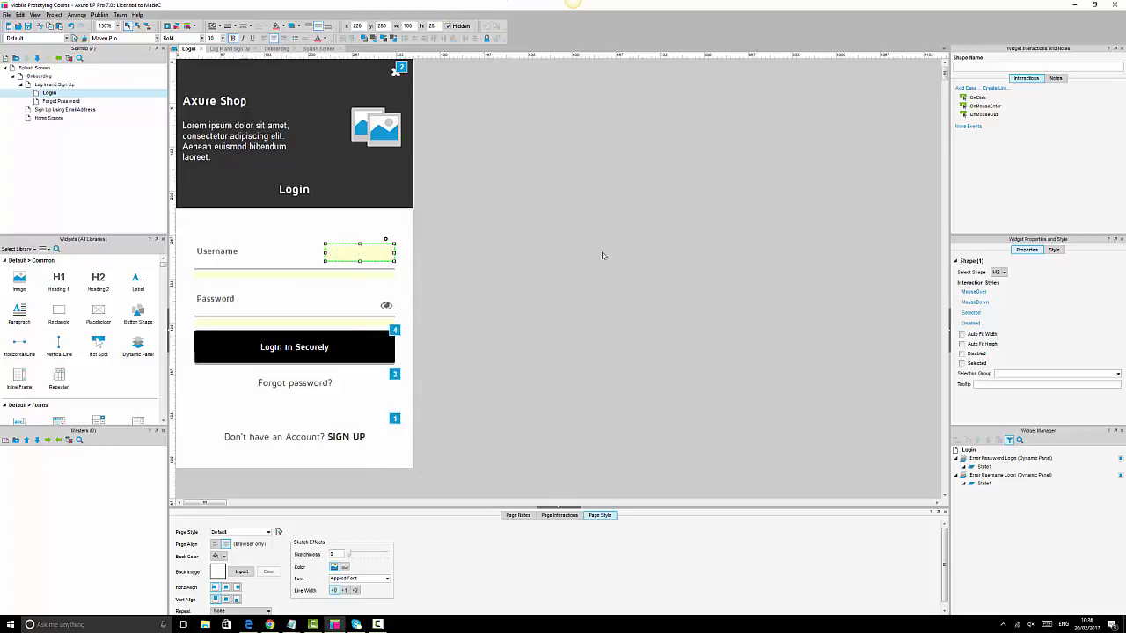
pyautogui.click(997, 68)
pyautogui.click(449, 28)
pyautogui.click(449, 27)
pyautogui.click(1006, 67)
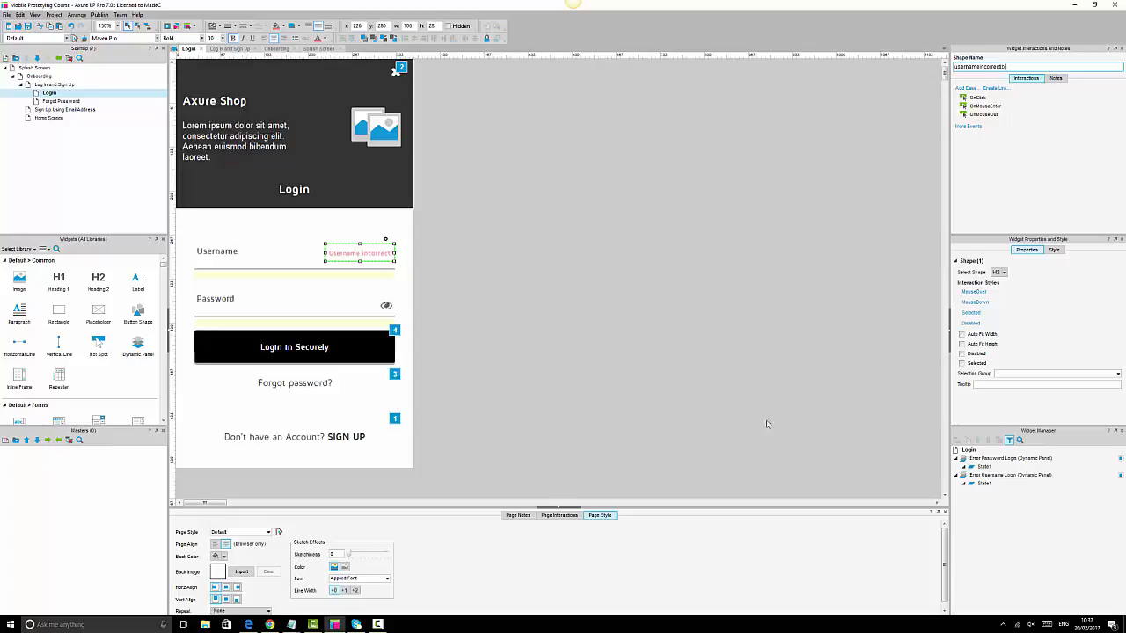
pyautogui.click(459, 319)
pyautogui.click(362, 255)
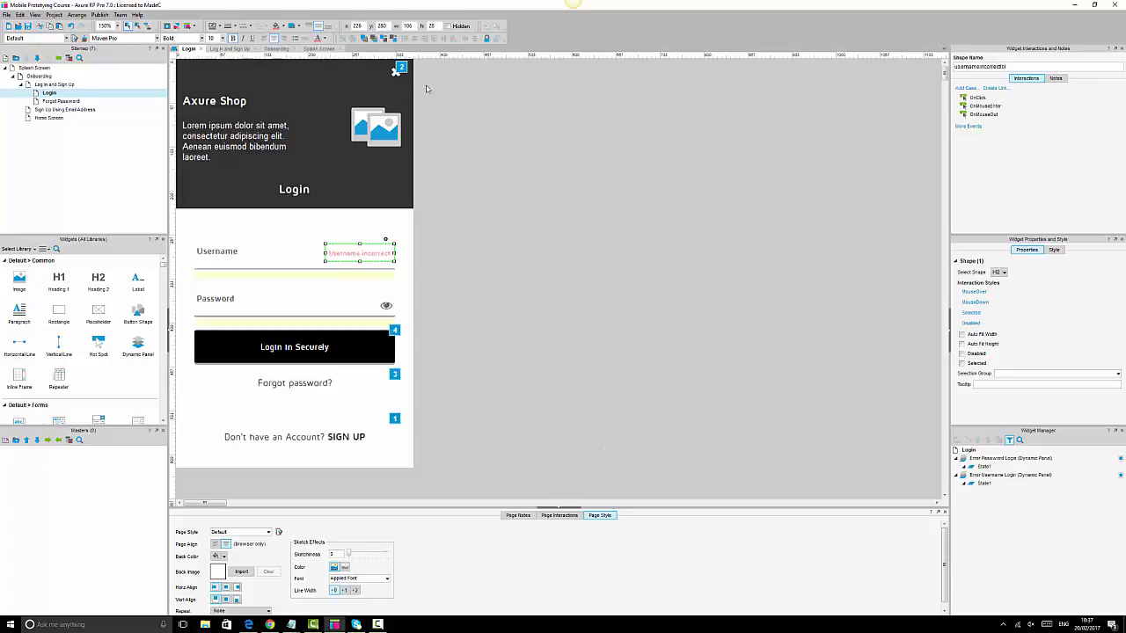
pyautogui.click(449, 25)
pyautogui.click(330, 344)
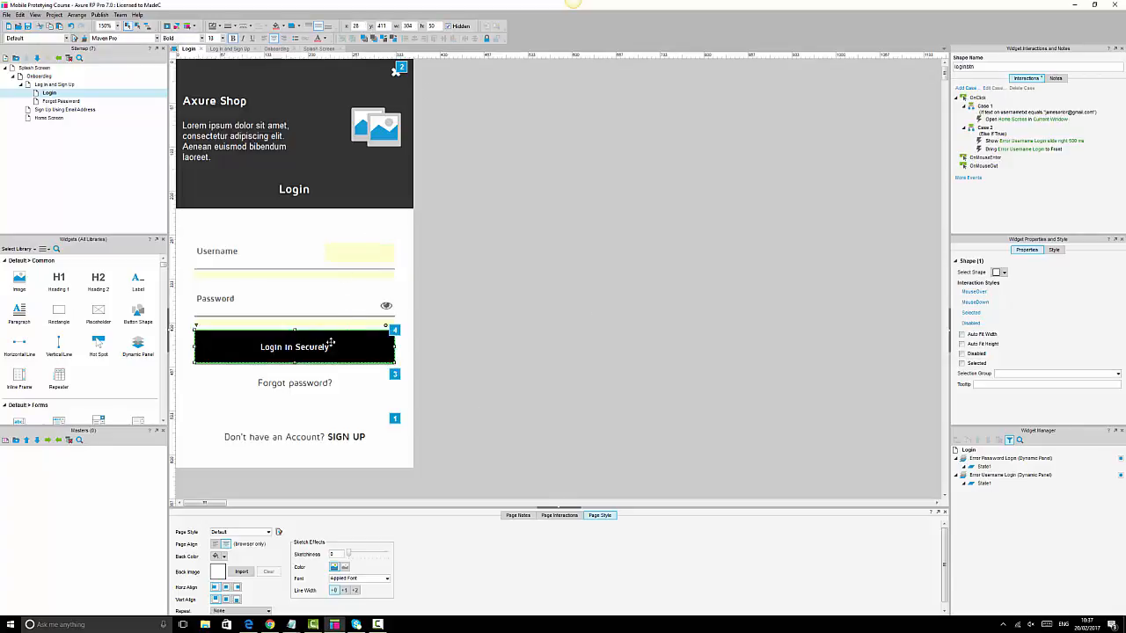
# - Add Show usernameincorrectlbl and Bring usernameincorrectlbl to Front actions to Case 2
pyautogui.doubleClick(1016, 150)
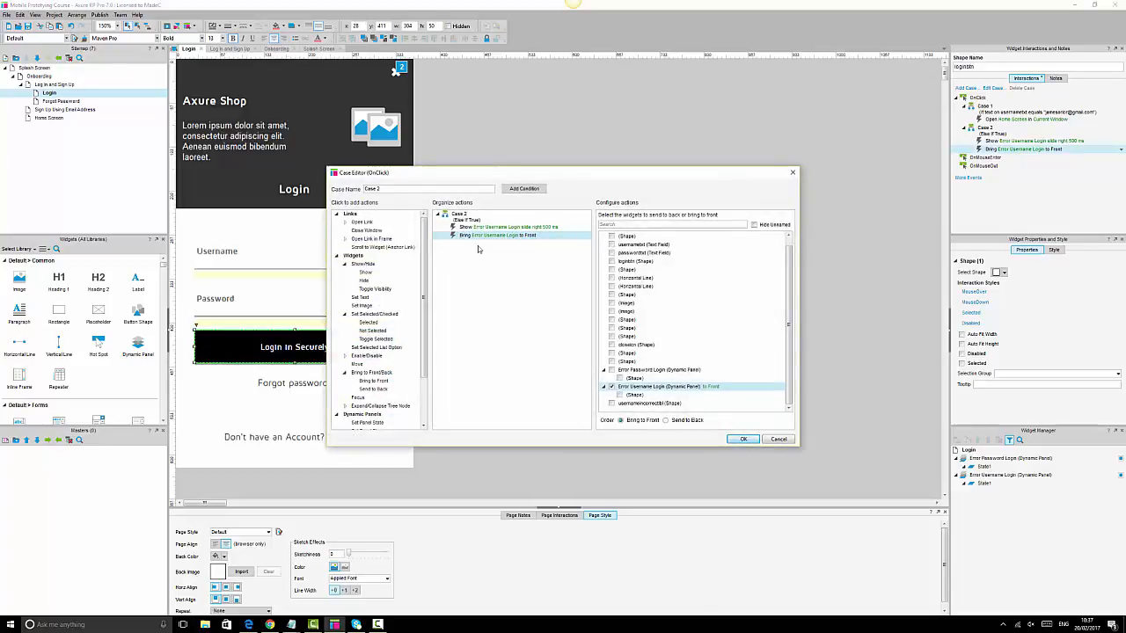
pyautogui.click(364, 272)
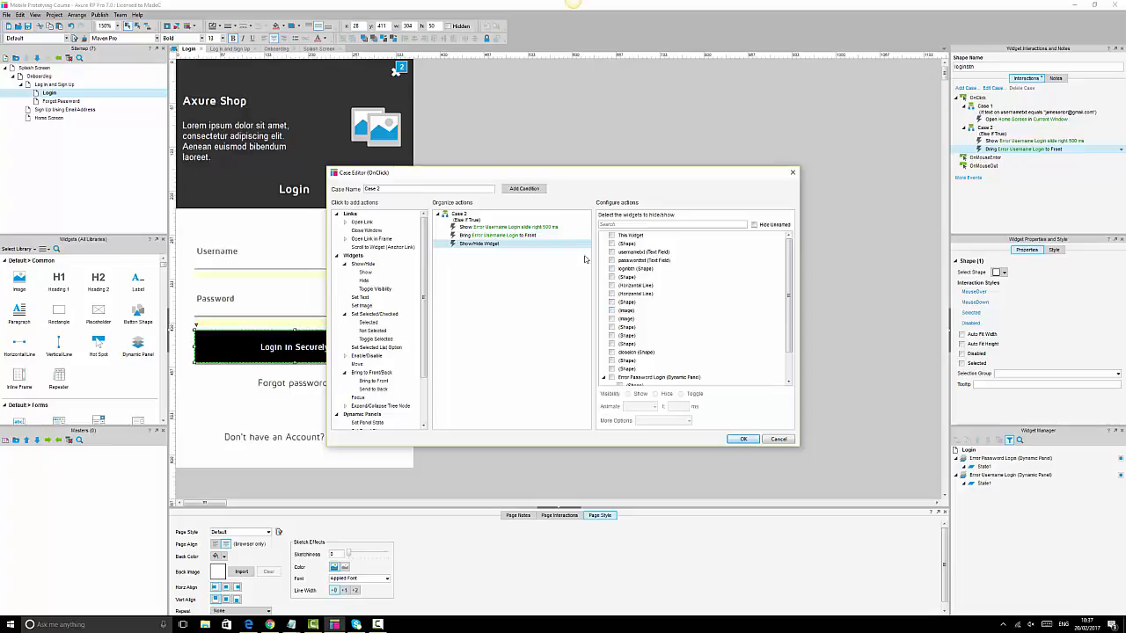
pyautogui.scroll(-1, 626, 284)
pyautogui.scroll(-1, 626, 283)
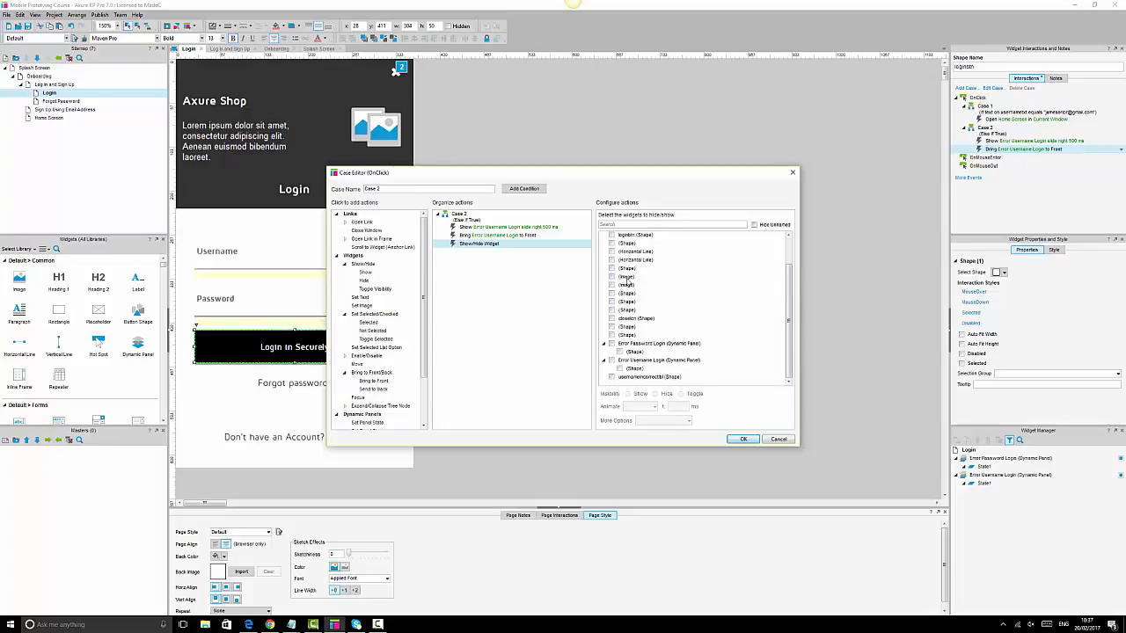
pyautogui.click(611, 377)
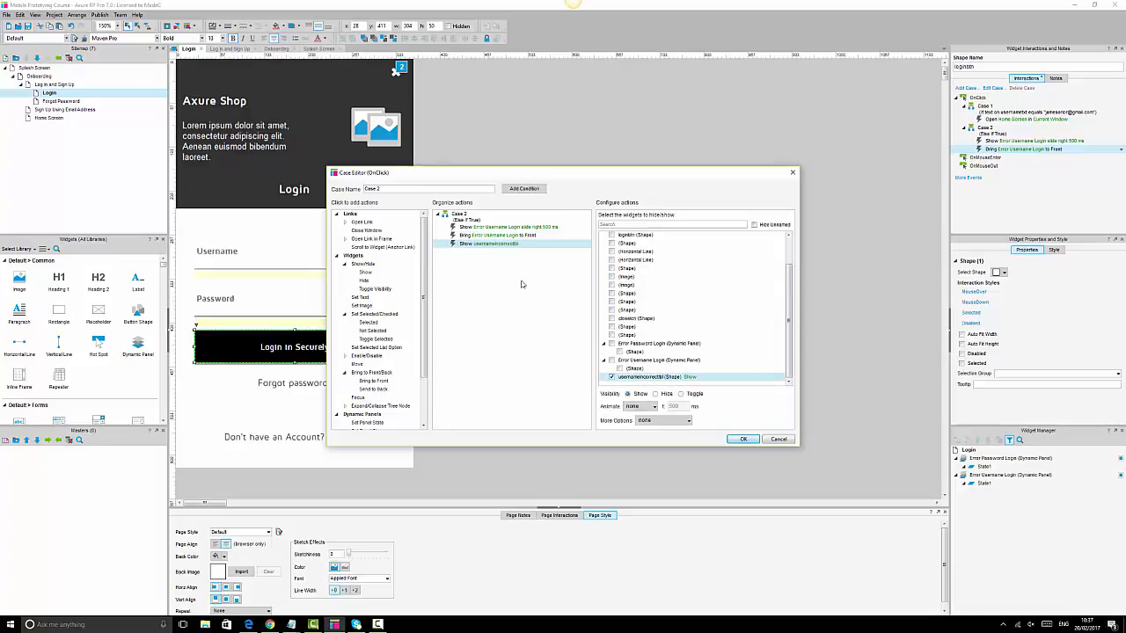
pyautogui.click(375, 383)
pyautogui.scroll(-1, 626, 367)
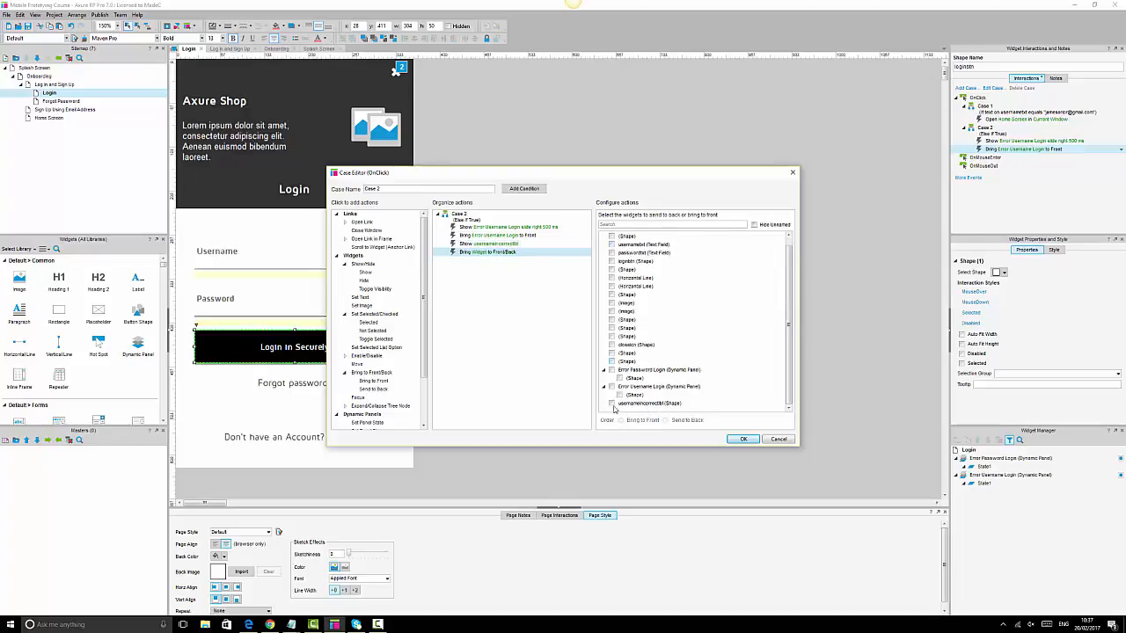
pyautogui.click(611, 403)
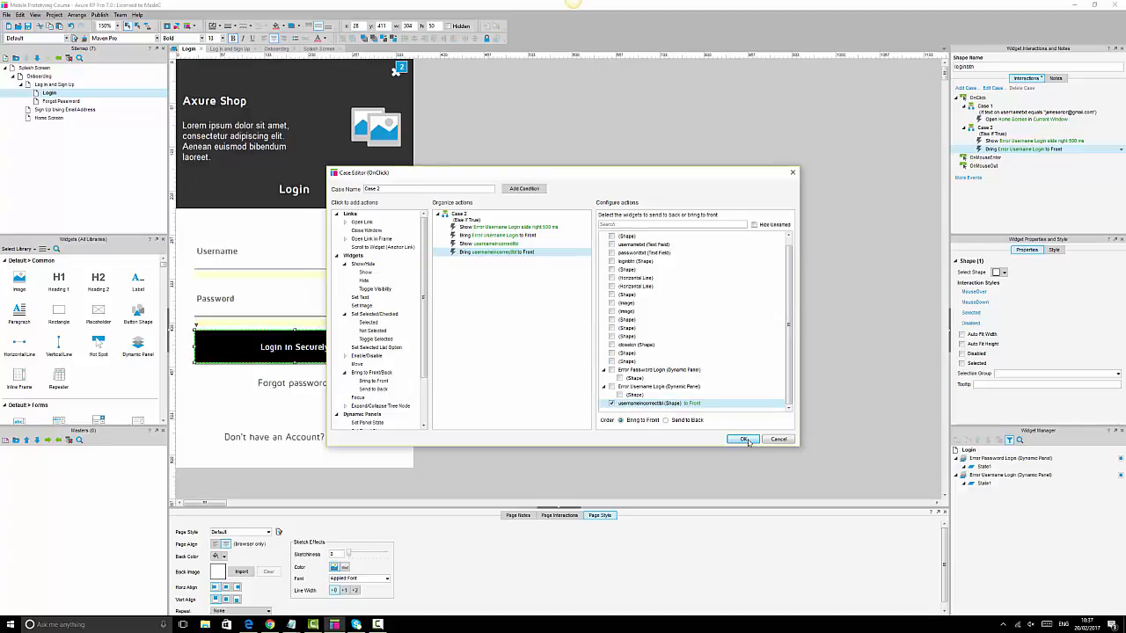
pyautogui.click(744, 438)
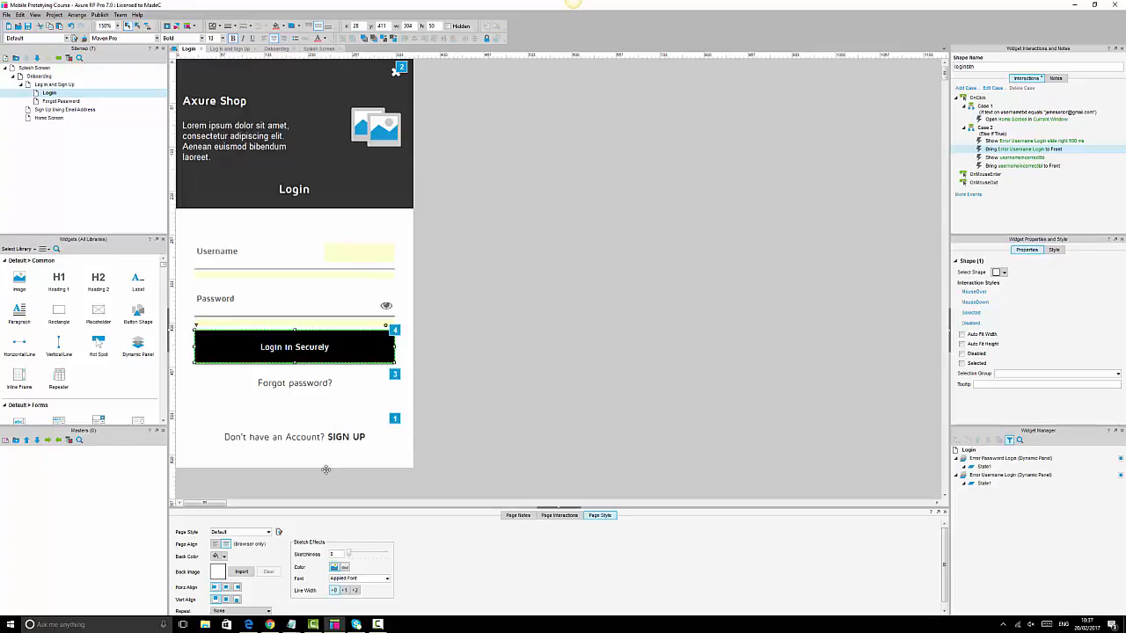
# - Reload the Chrome preview and confirm a failed login shows the red bar and Username incorrect label
pyautogui.click(271, 622)
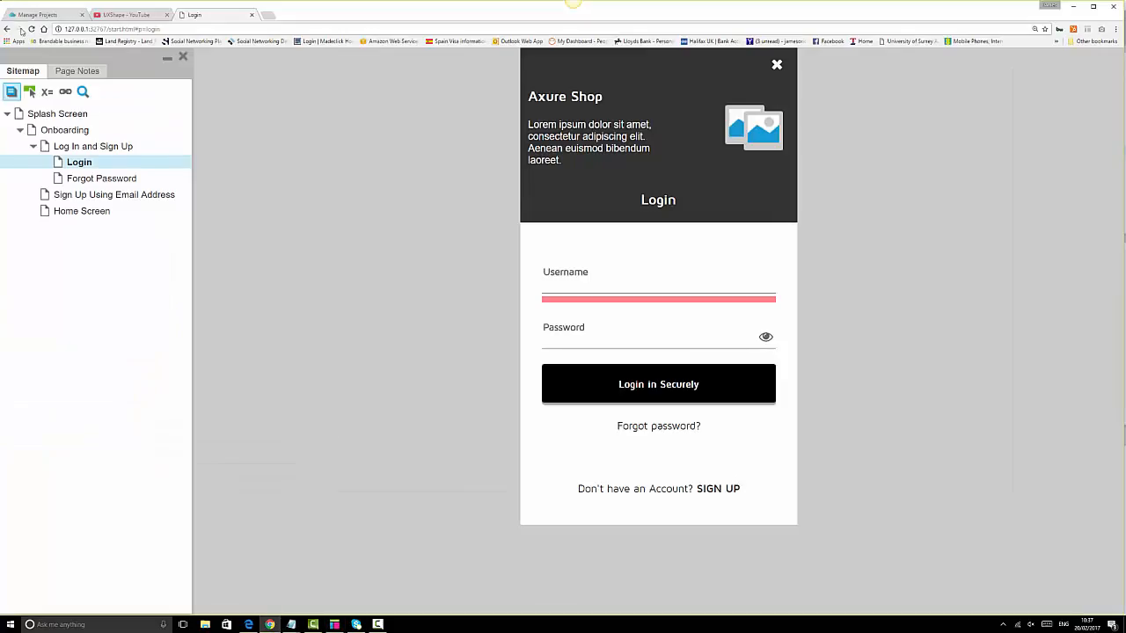
pyautogui.click(30, 29)
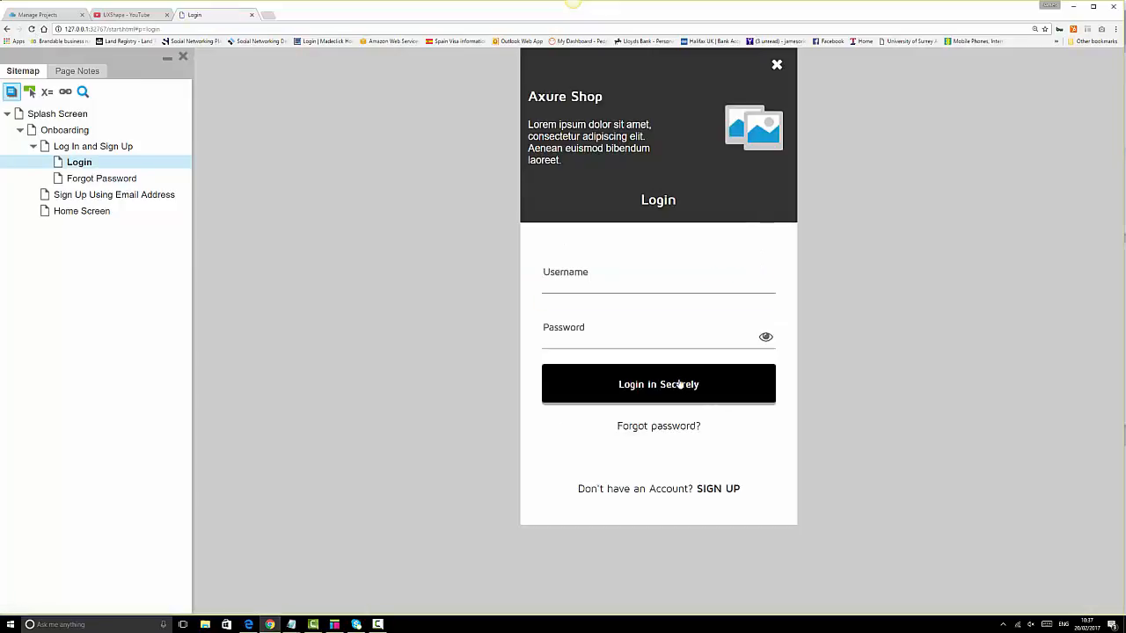
pyautogui.click(680, 384)
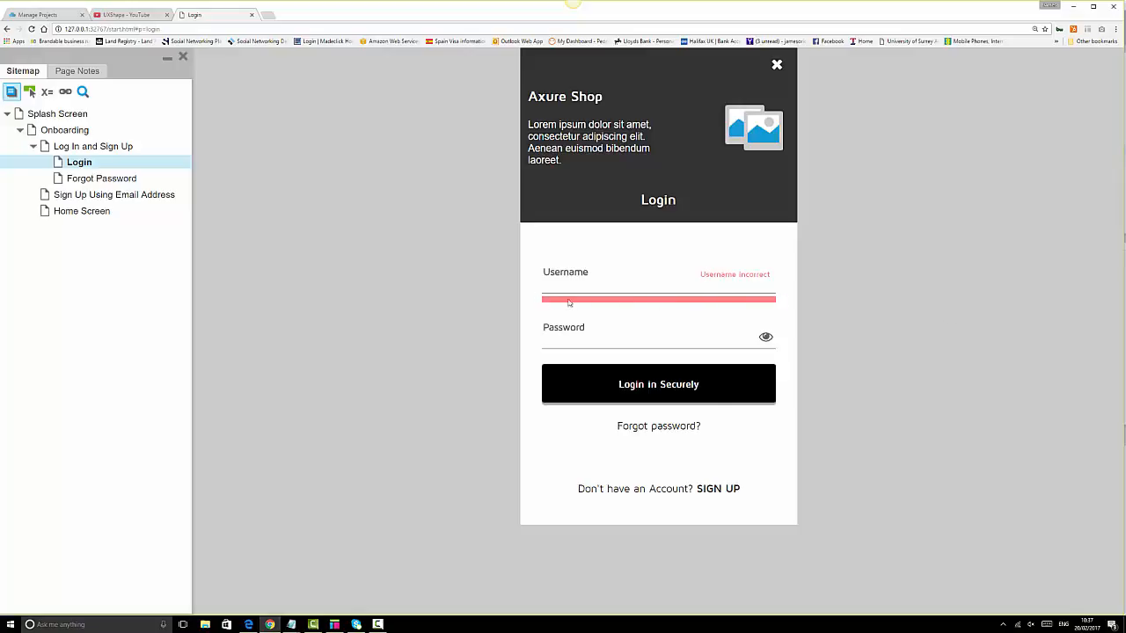
pyautogui.click(334, 624)
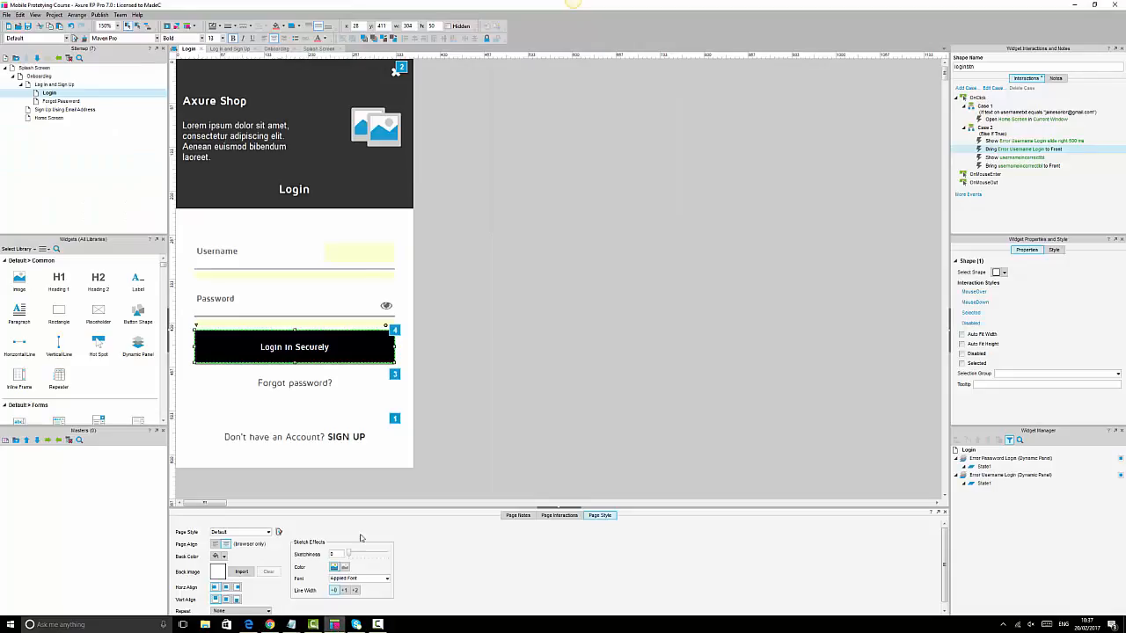
# - Insert a Wait 1000 ms action in Case 2 before the usernameincorrectlbl show and bring-to-front actions
pyautogui.doubleClick(1011, 141)
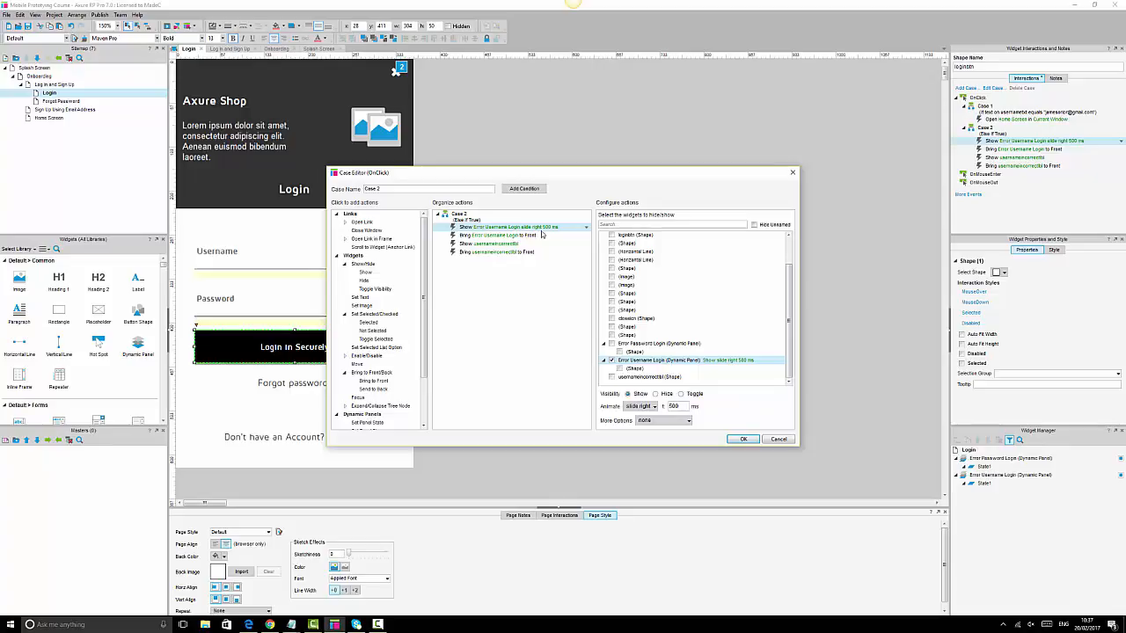
pyautogui.click(512, 235)
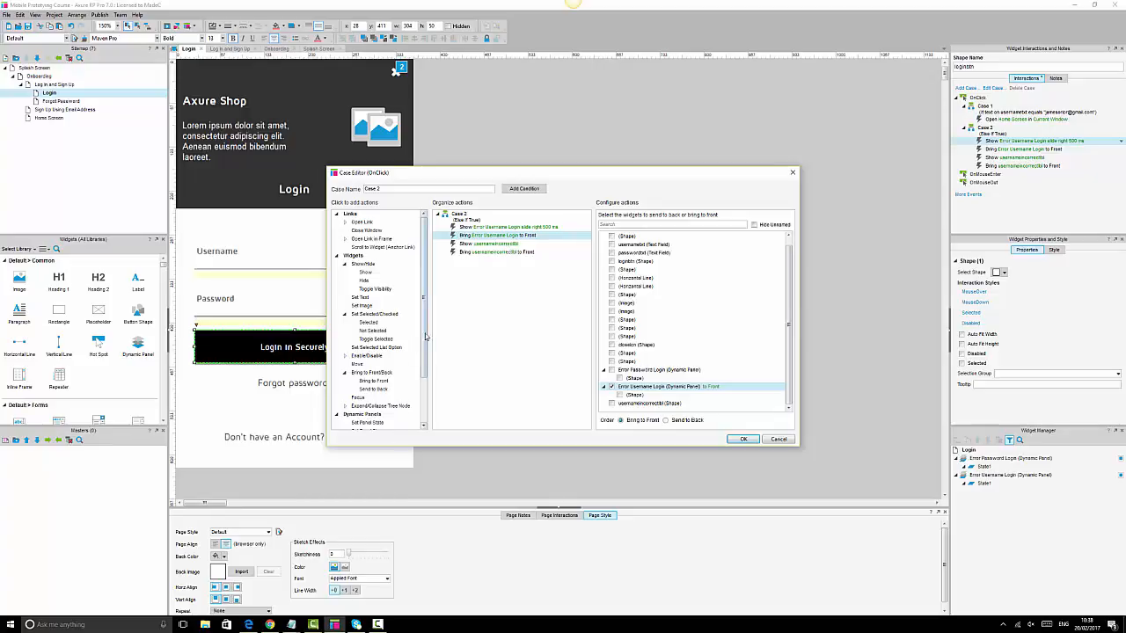
pyautogui.scroll(-3, 387, 370)
pyautogui.click(356, 412)
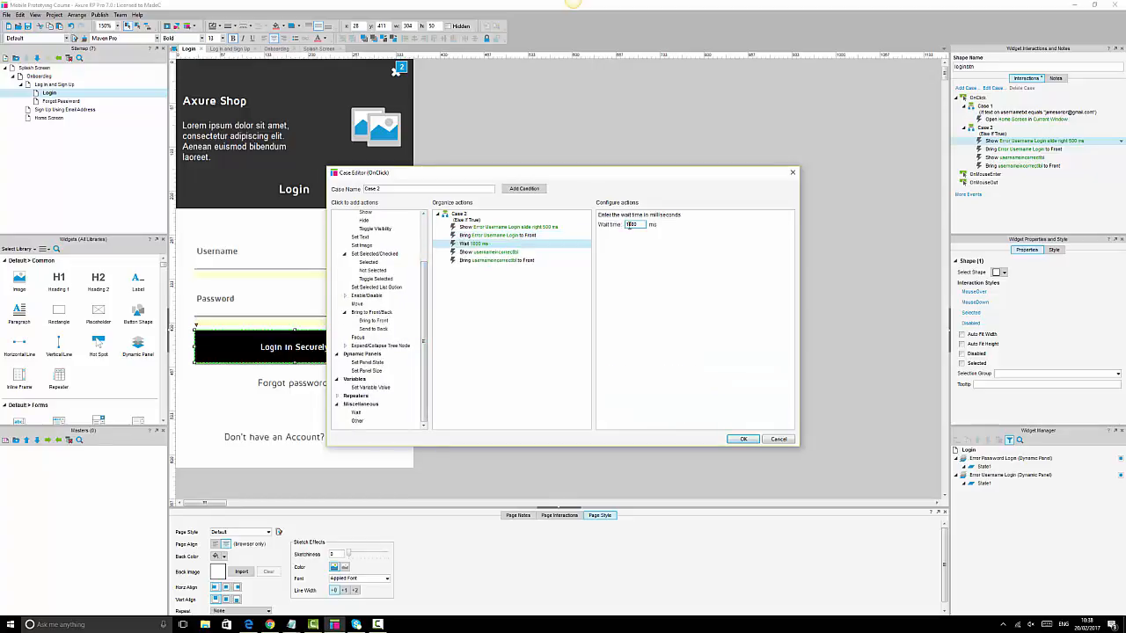
pyautogui.click(506, 252)
pyautogui.click(506, 260)
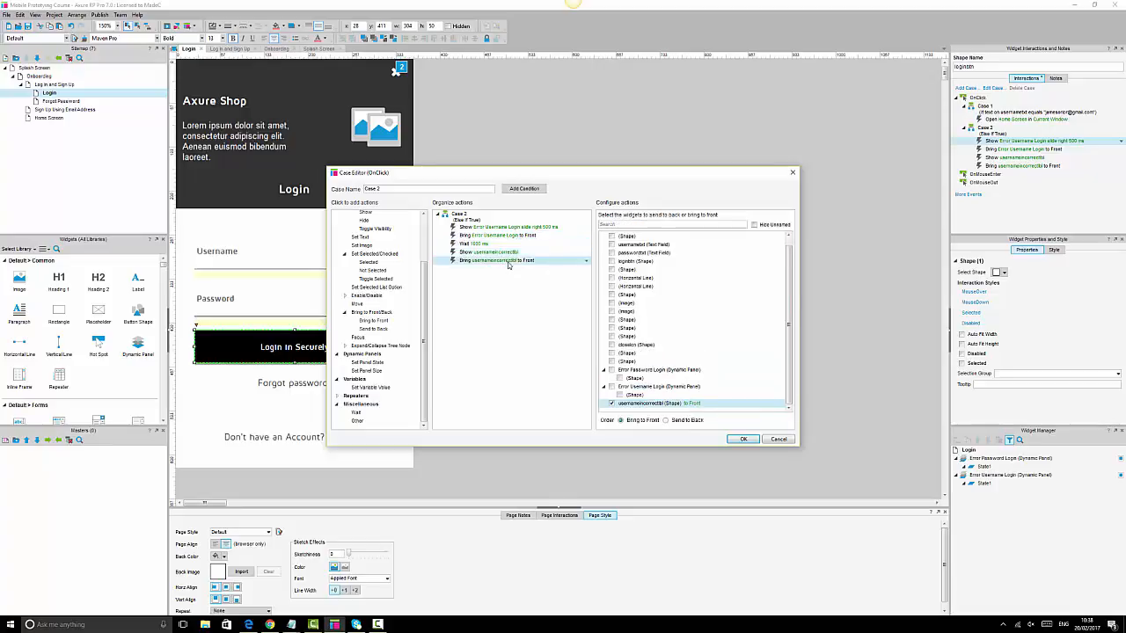
pyautogui.click(754, 440)
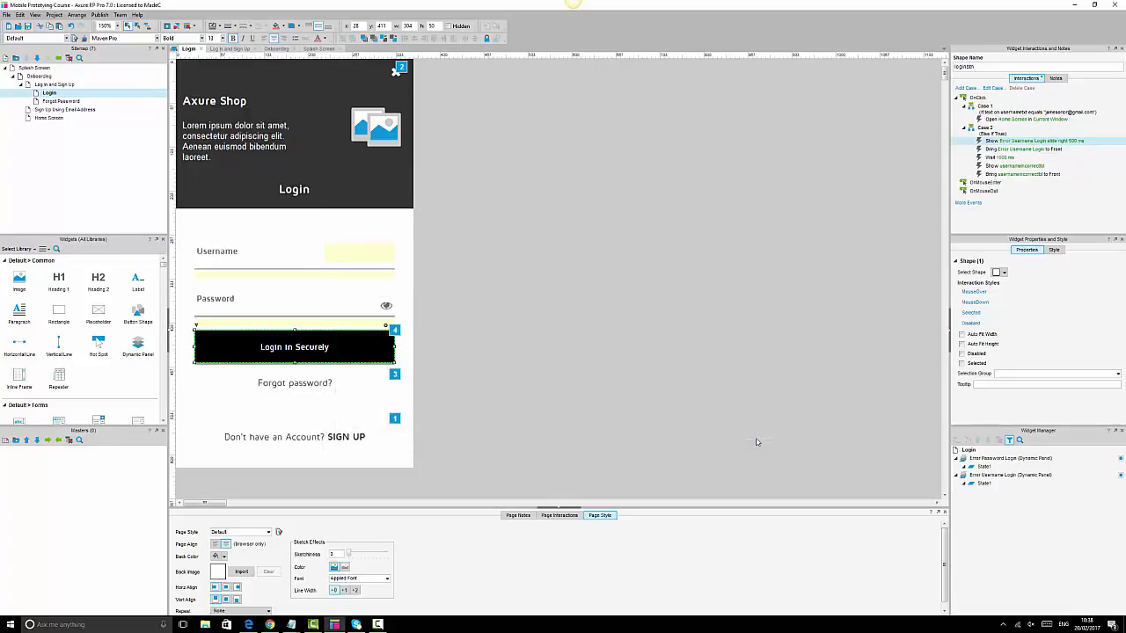
# - Reload the Chrome preview and try a failed login to check the new timing
pyautogui.click(270, 624)
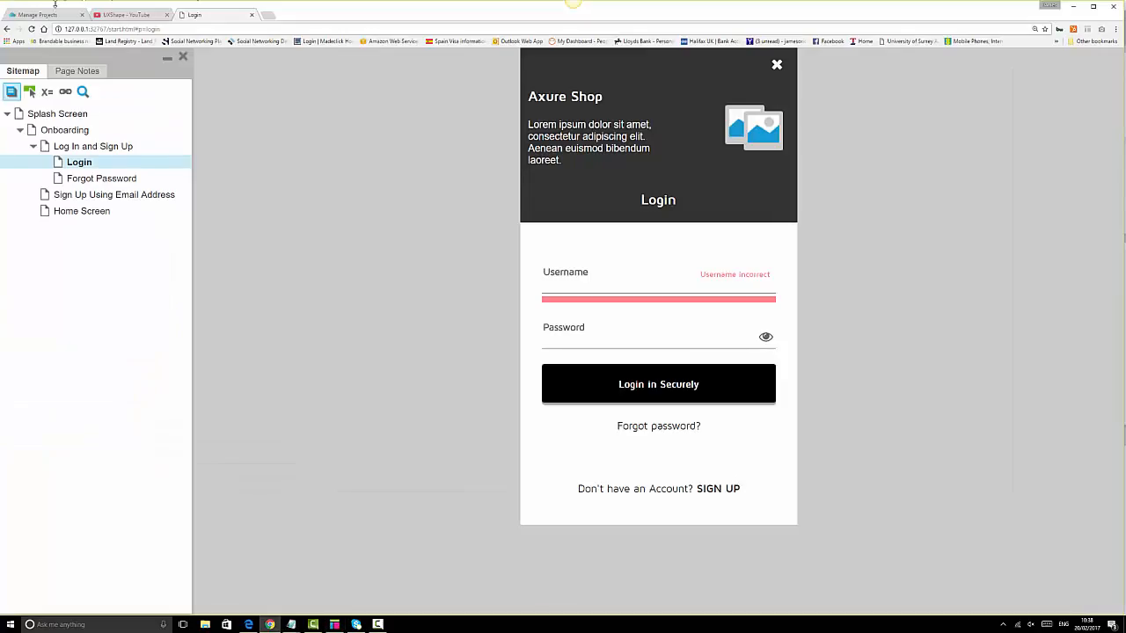
pyautogui.click(31, 29)
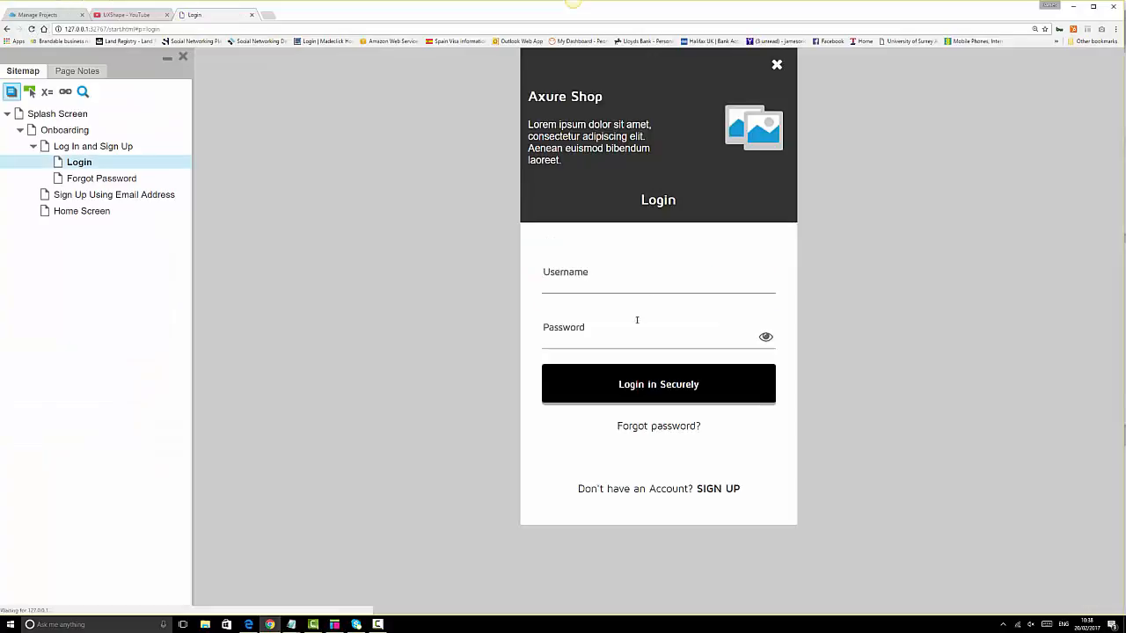
pyautogui.click(656, 385)
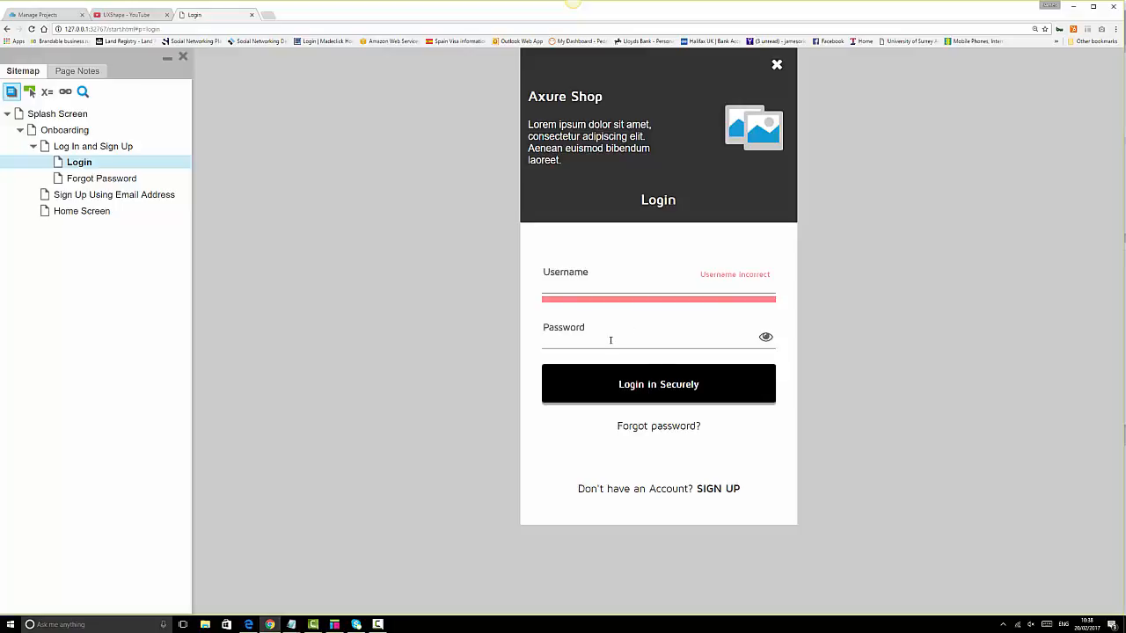
# - Enter a password and retry the login, confirming the red bar and Username incorrect label still appear
pyautogui.write('••••••')
pyautogui.click(652, 395)
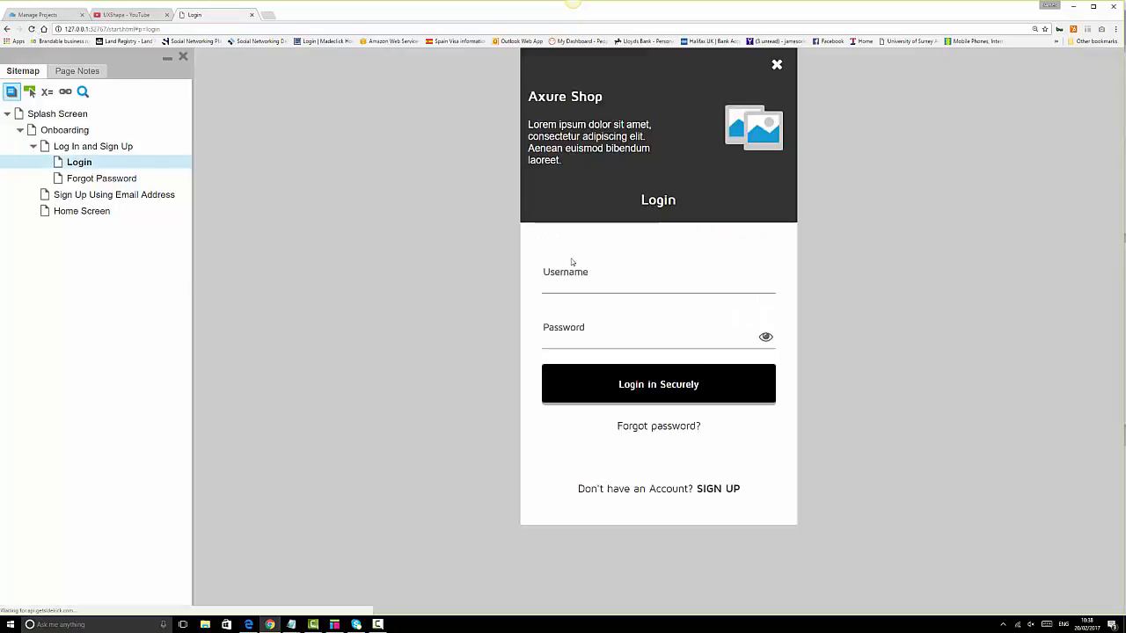
pyautogui.click(678, 335)
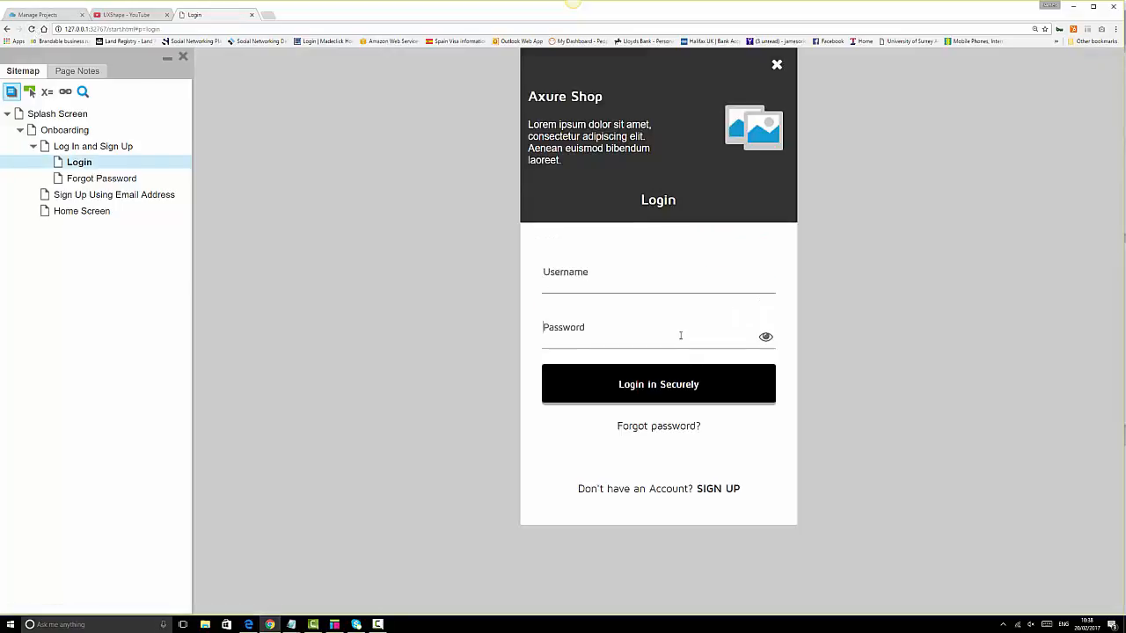
pyautogui.write('••••••')
pyautogui.click(655, 396)
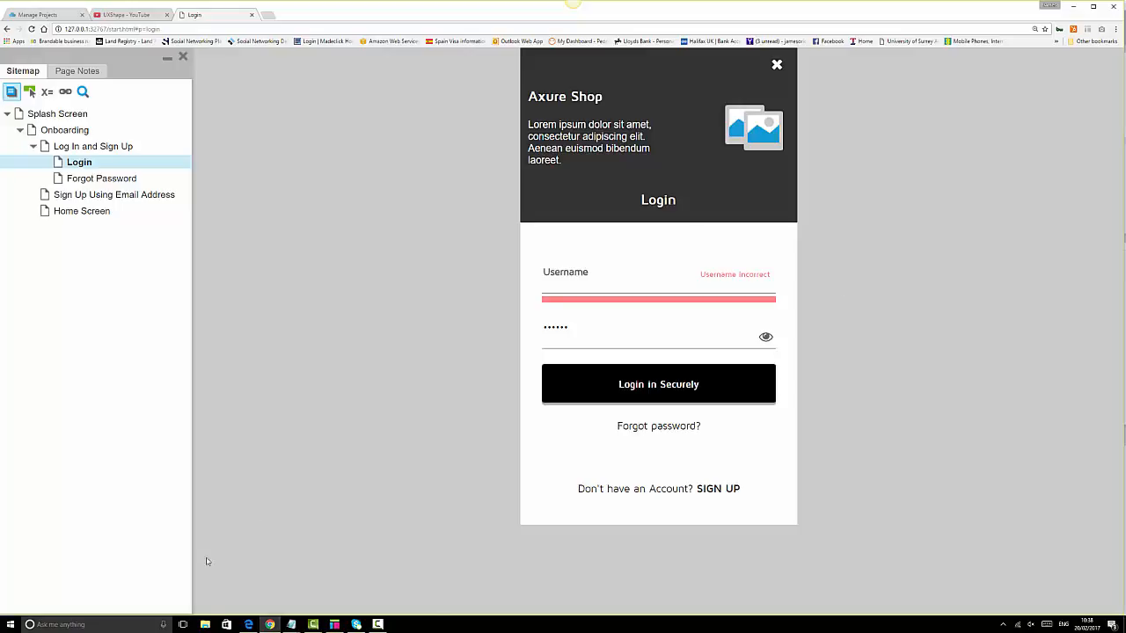
pyautogui.moveTo(291, 624)
# - Review Case 1's condition without changes, then open the Case Editor on a new Case 3
pyautogui.click(334, 624)
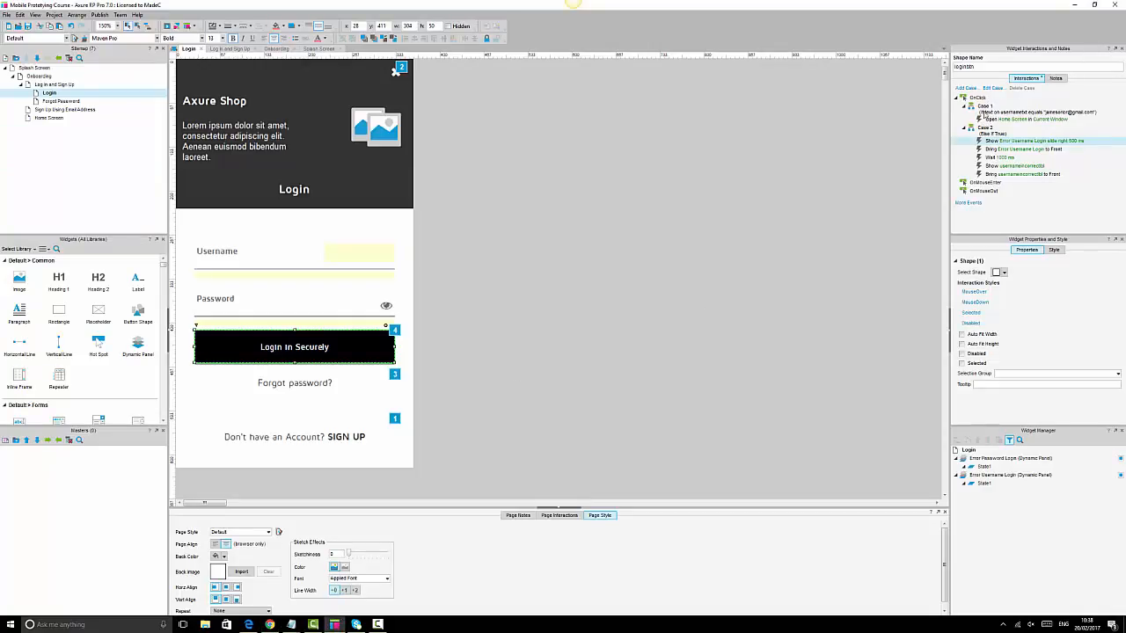
pyautogui.click(990, 113)
pyautogui.doubleClick(990, 113)
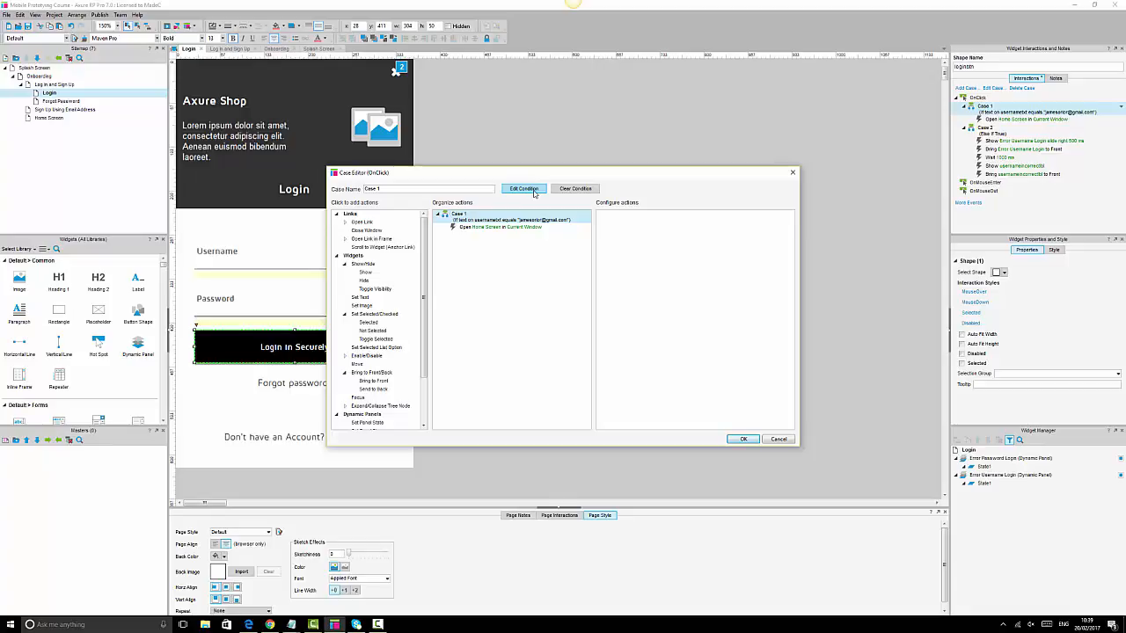
pyautogui.click(778, 439)
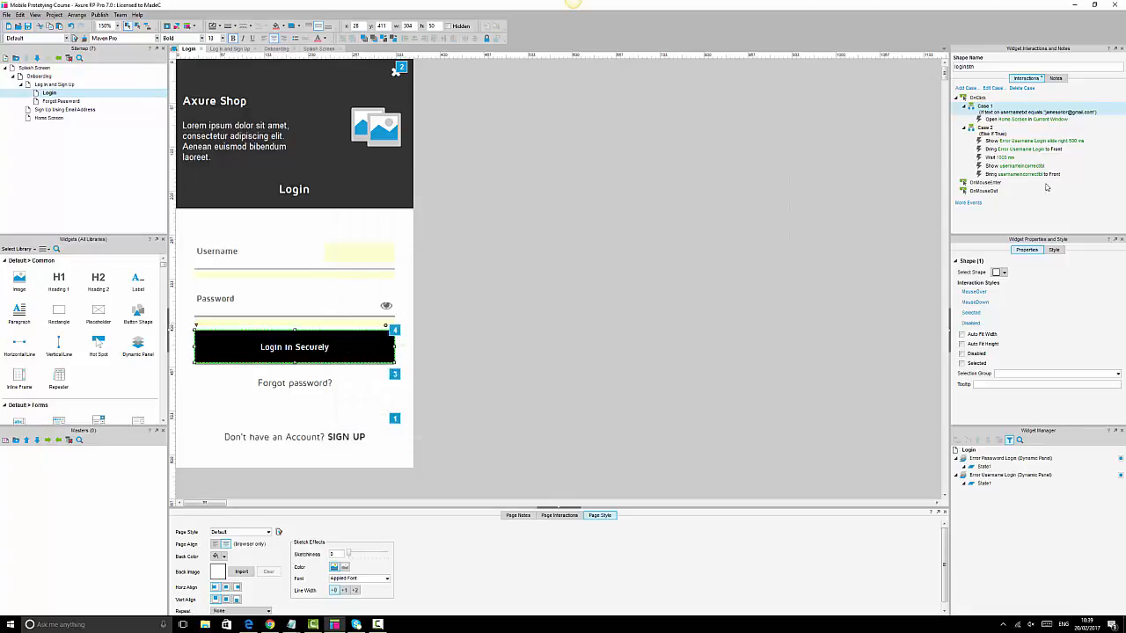
pyautogui.click(975, 190)
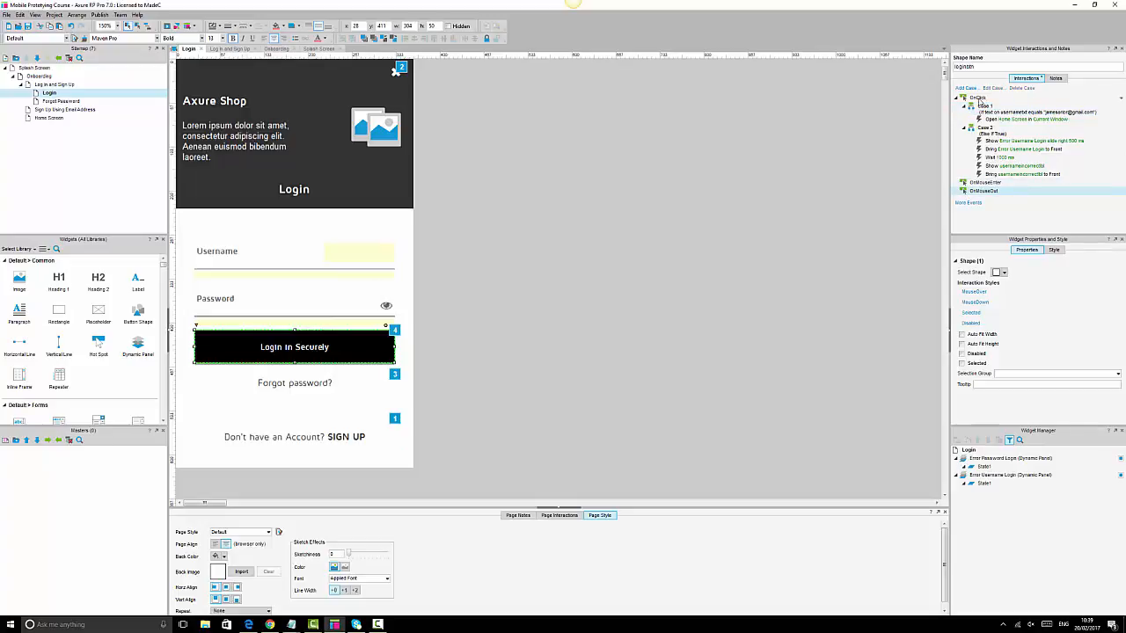
pyautogui.doubleClick(977, 98)
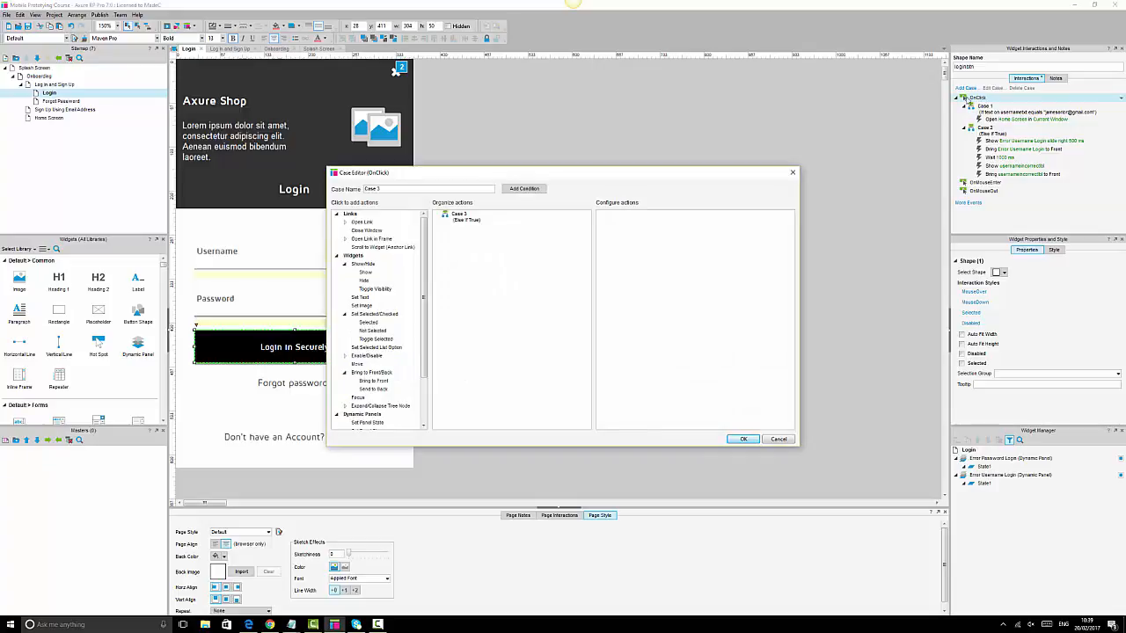
# - Add a condition that the text on widget passwordtxt equals the set password
pyautogui.click(524, 188)
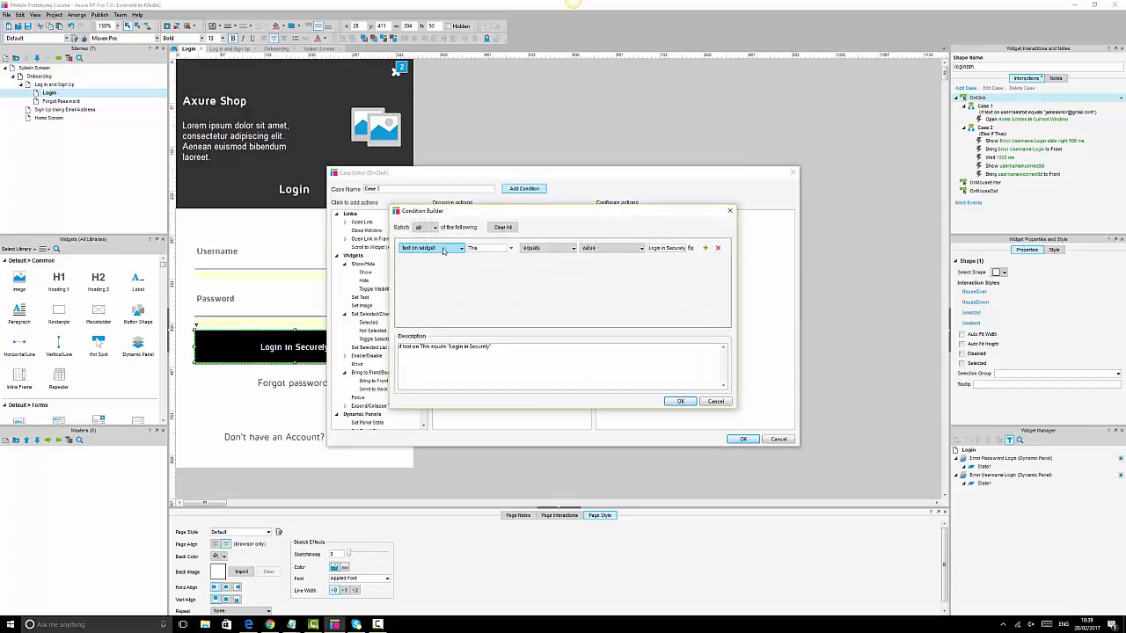
pyautogui.click(443, 249)
pyautogui.click(431, 278)
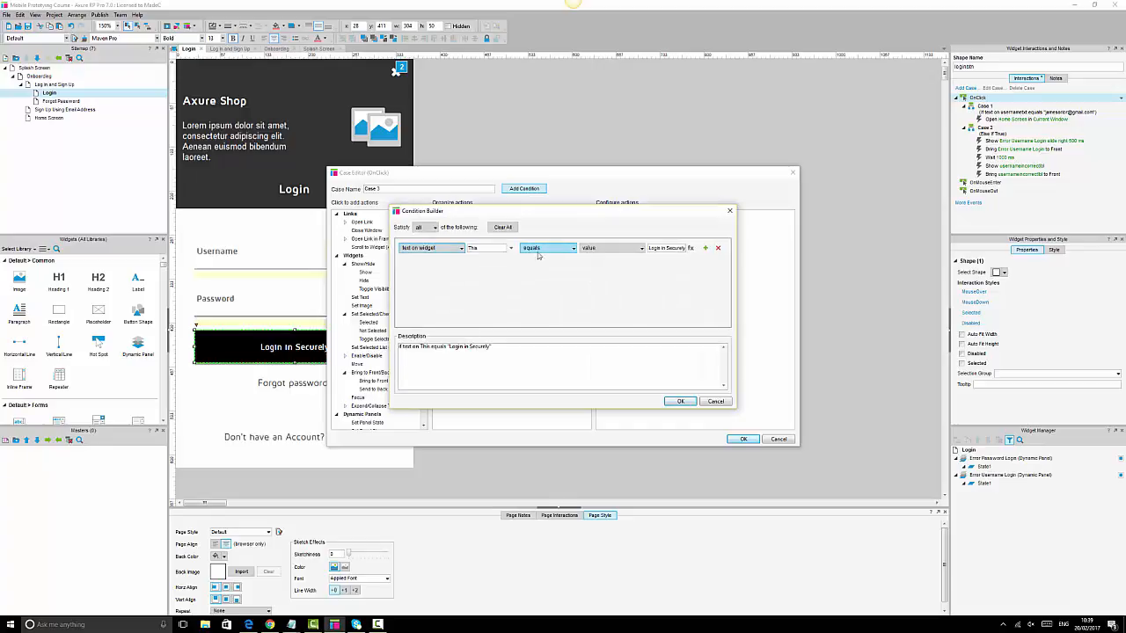
pyautogui.click(510, 248)
pyautogui.click(516, 301)
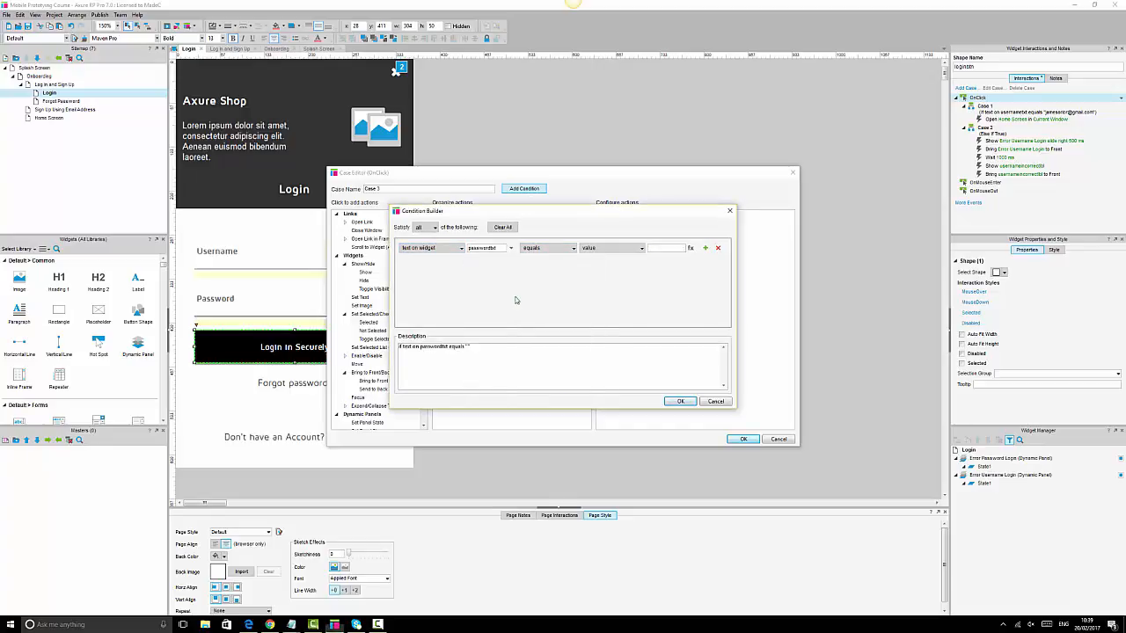
pyautogui.click(658, 249)
pyautogui.write('123456')
pyautogui.click(680, 401)
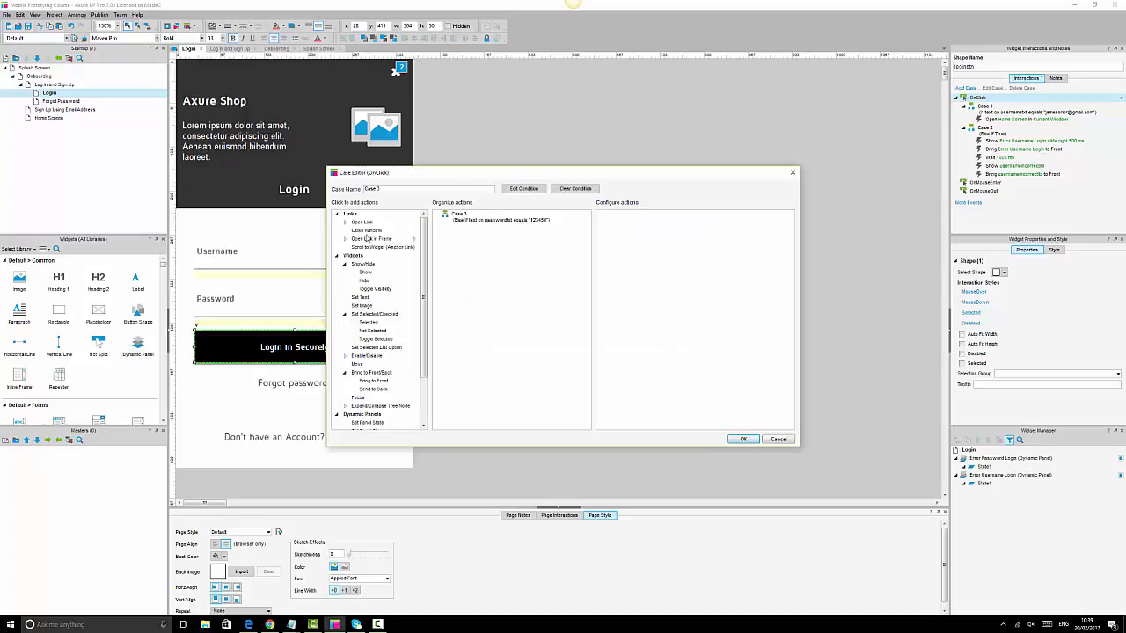
# - Make Case 3 open the Home Screen page and save it
pyautogui.click(364, 222)
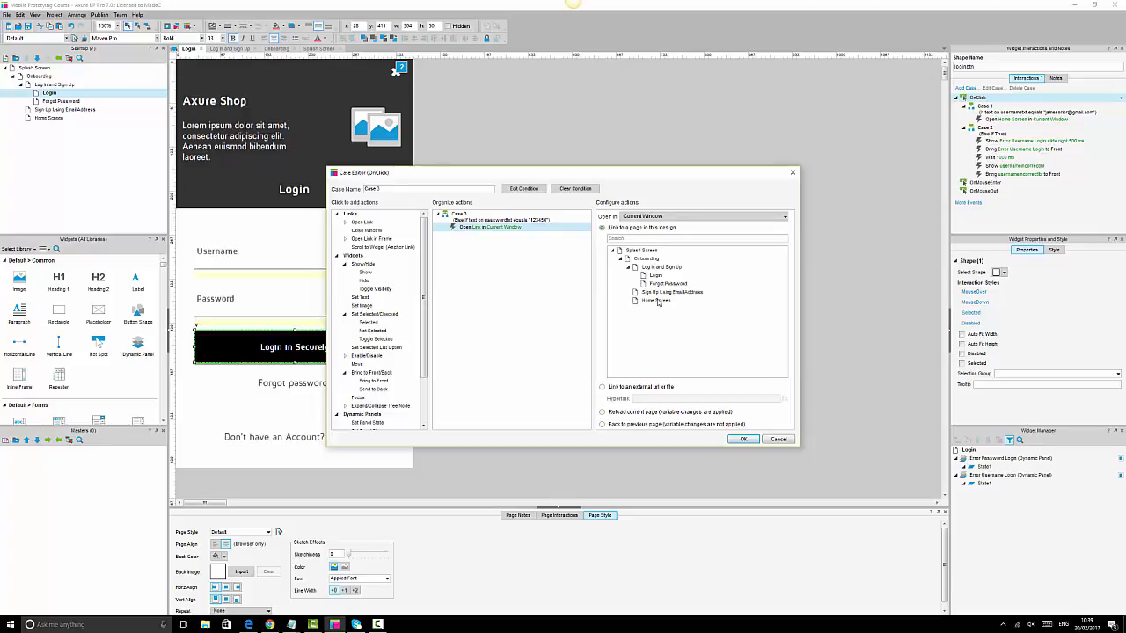
pyautogui.click(657, 300)
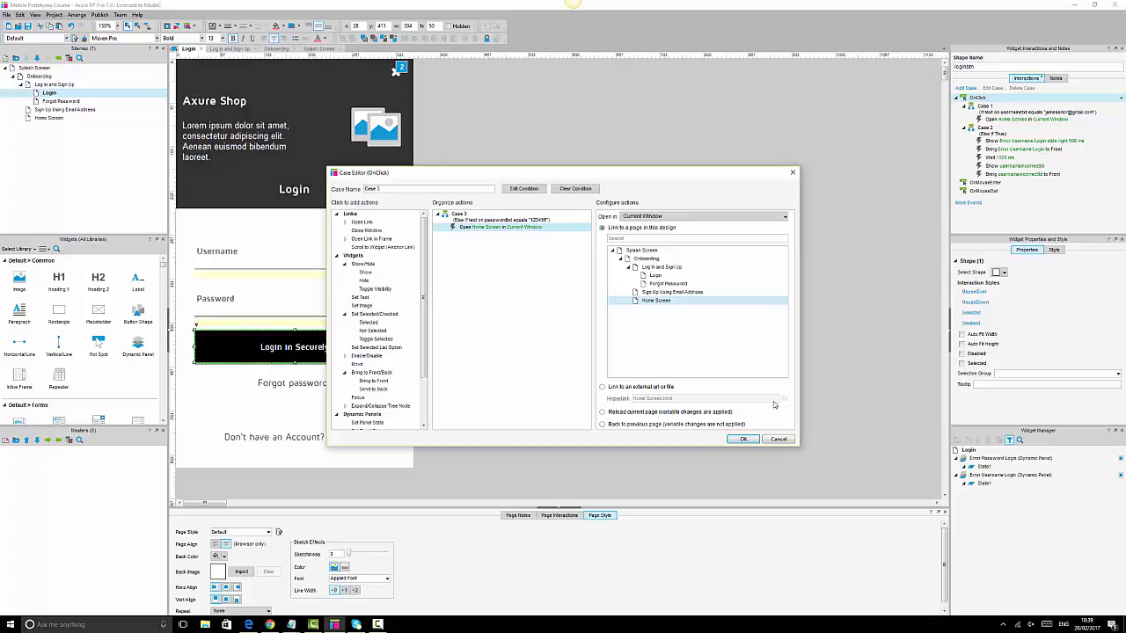
pyautogui.click(744, 439)
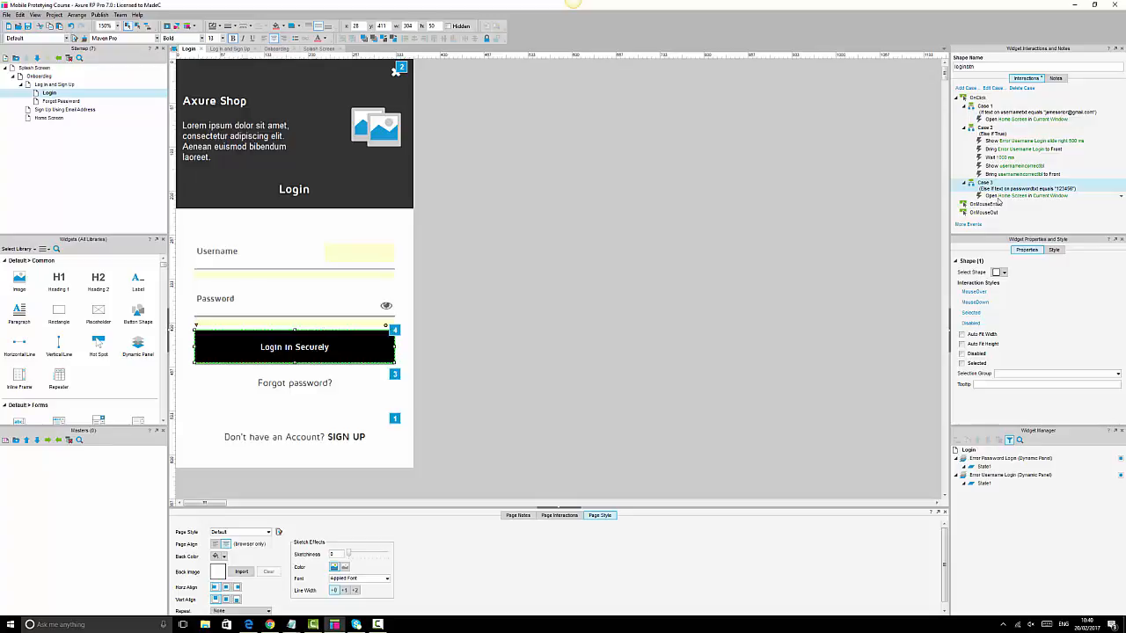
# - Clear the Case 3 selection and start a new Case 4 on the OnClick event
pyautogui.click(1036, 221)
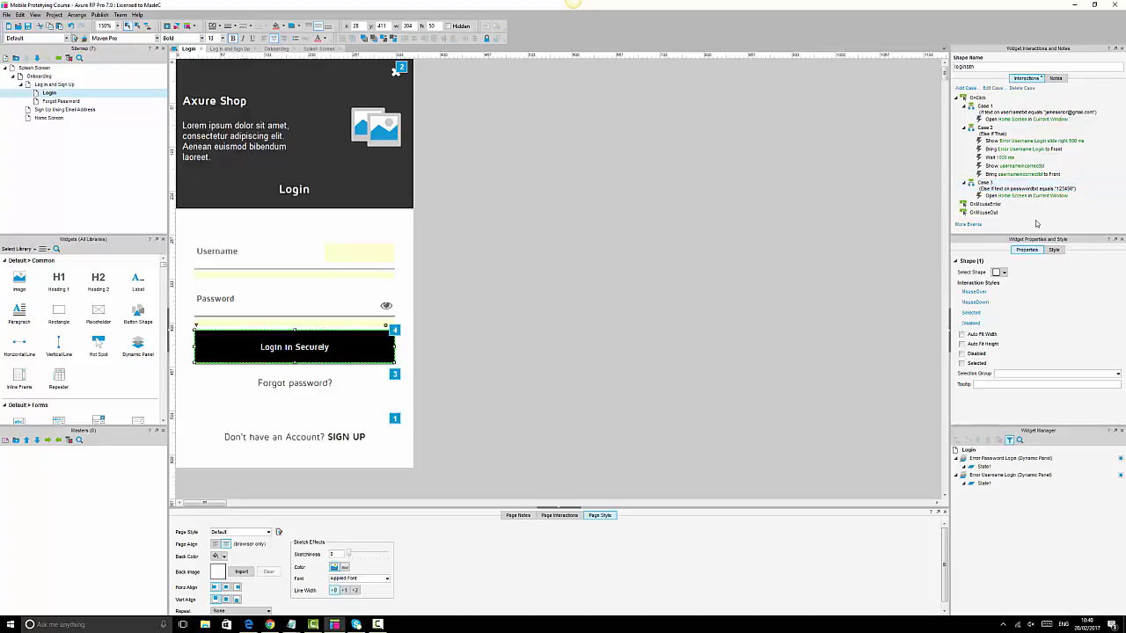
pyautogui.doubleClick(977, 98)
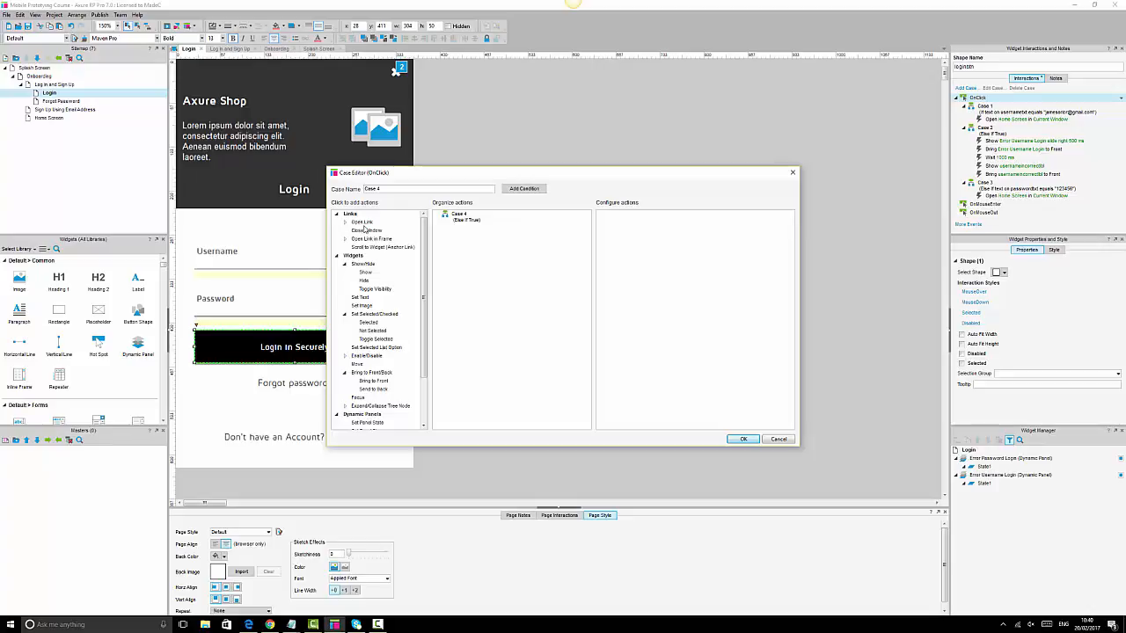
# - Add Show/Hide, Bring to Front, Wait, Show/Hide and Bring to Front actions to Case 4
pyautogui.click(366, 274)
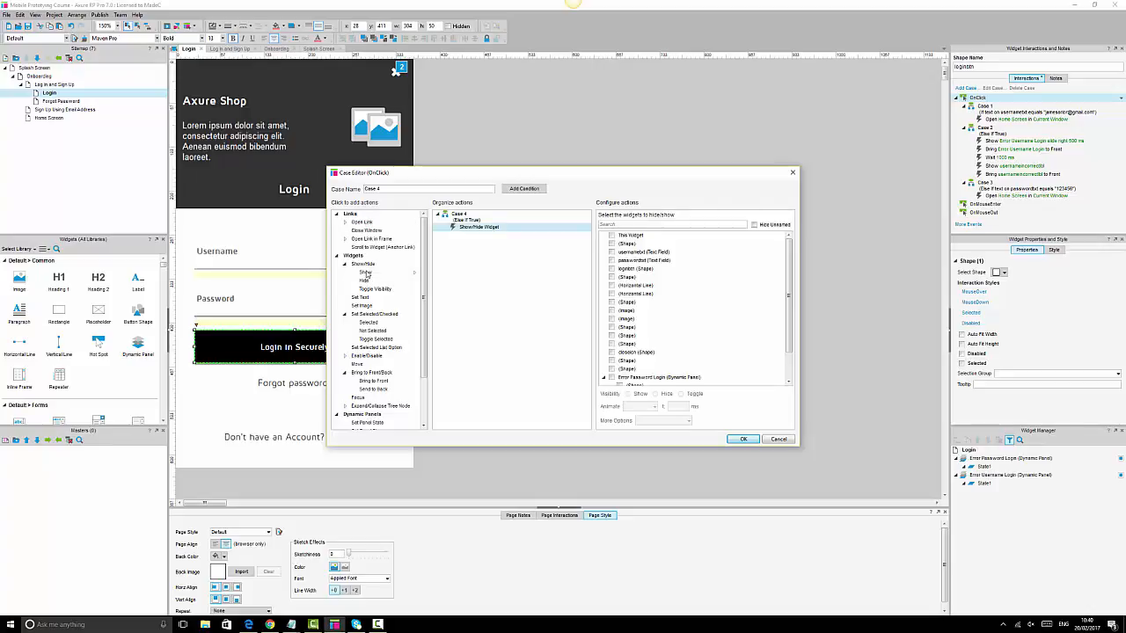
pyautogui.click(373, 382)
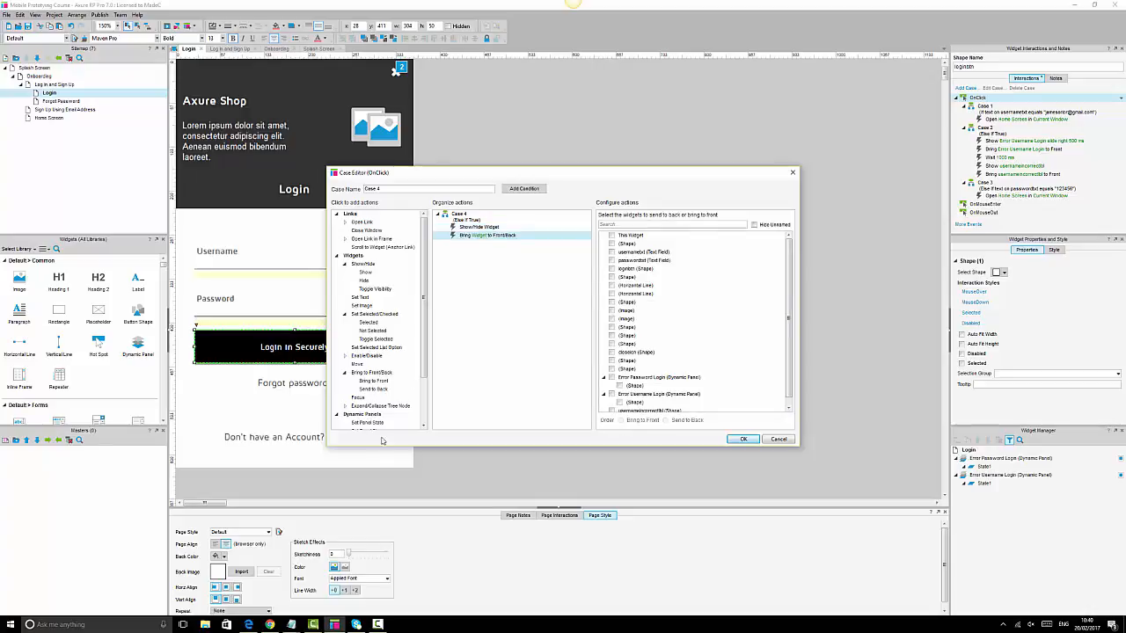
pyautogui.scroll(-2, 374, 387)
pyautogui.click(356, 413)
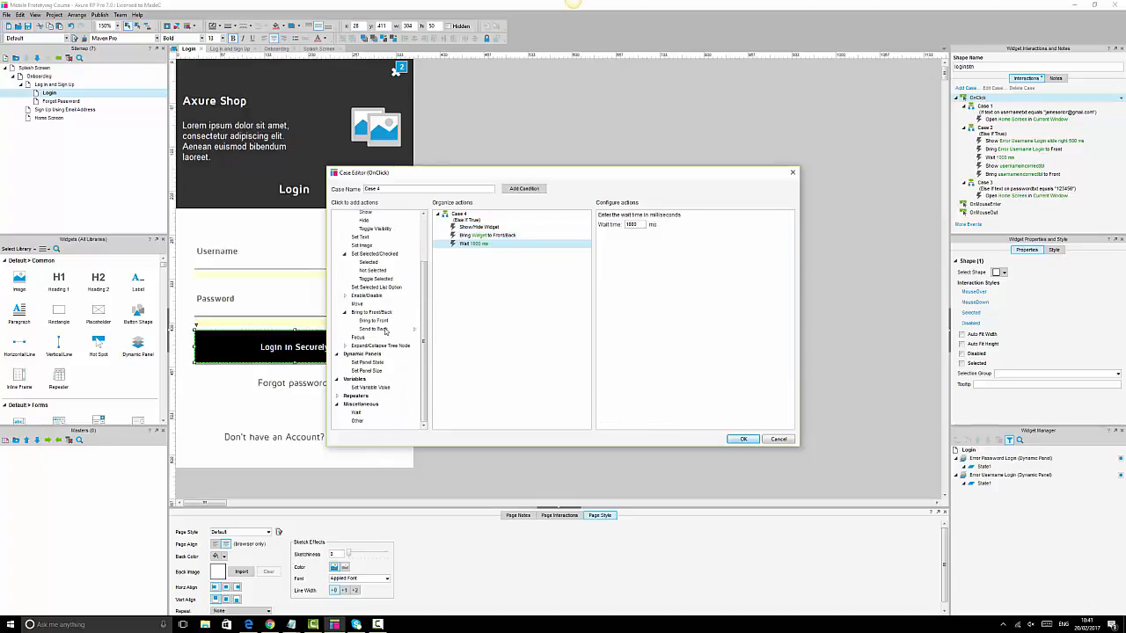
pyautogui.scroll(2, 386, 331)
pyautogui.click(364, 279)
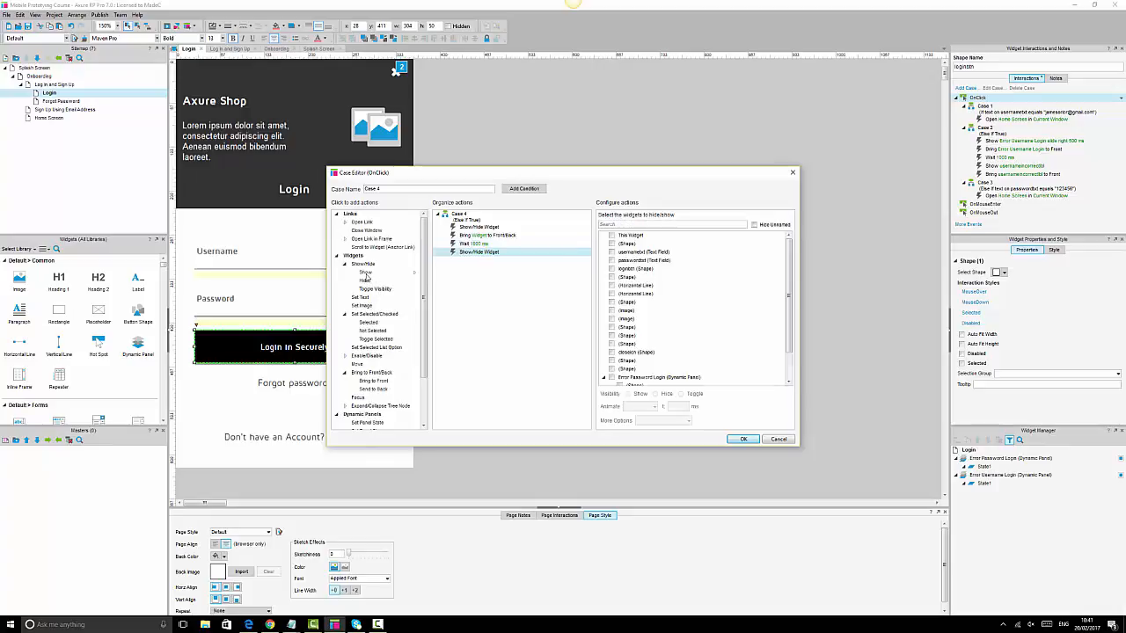
pyautogui.click(373, 381)
# - Show Error Password Login sliding right over 500 ms and bring it to the front
pyautogui.click(479, 227)
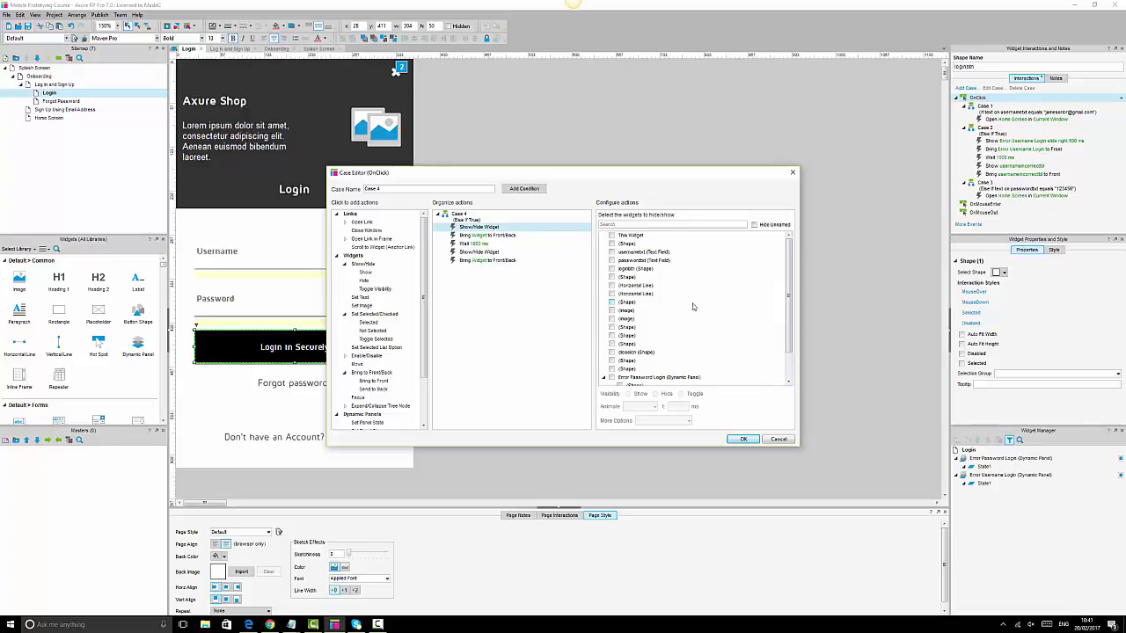
pyautogui.scroll(-2, 693, 306)
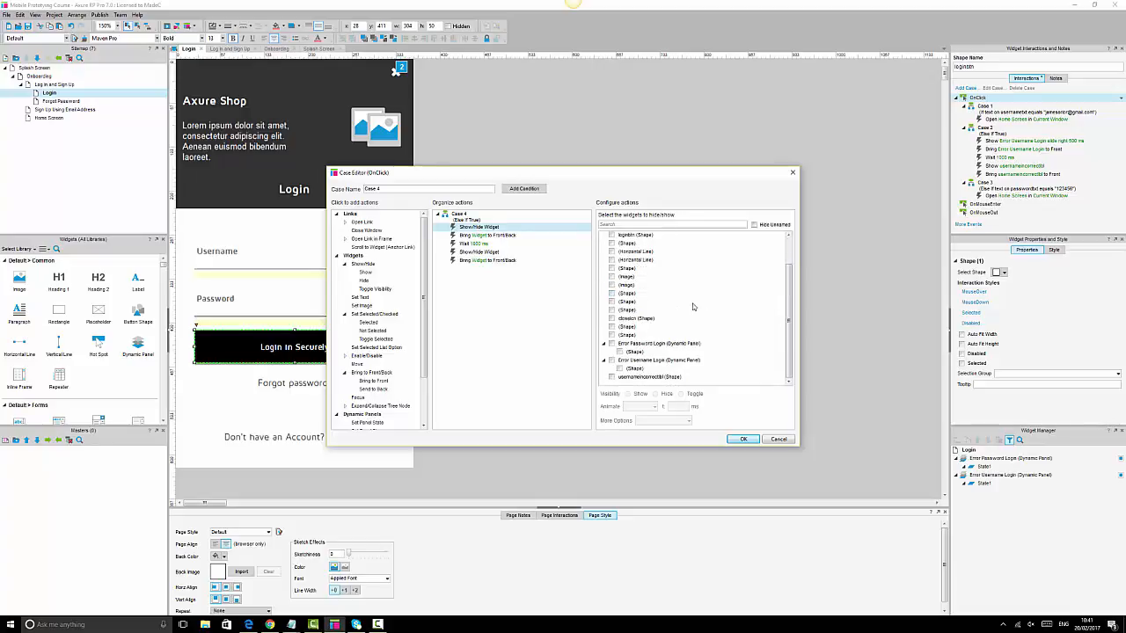
pyautogui.click(613, 345)
pyautogui.click(612, 344)
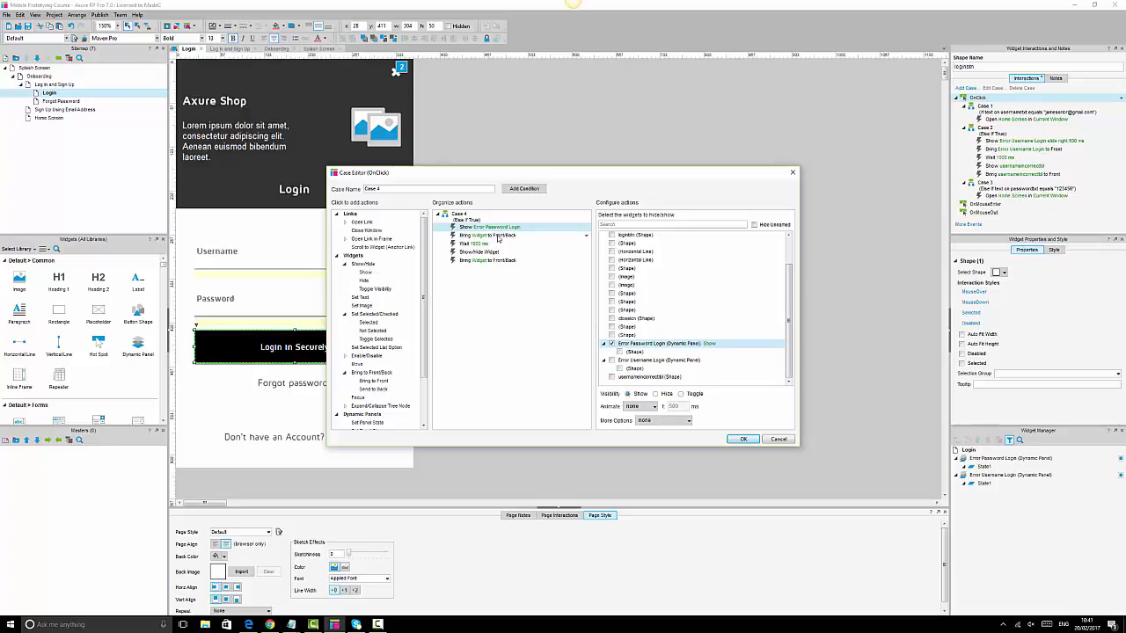
pyautogui.click(649, 407)
pyautogui.click(637, 432)
pyautogui.click(507, 236)
pyautogui.click(612, 379)
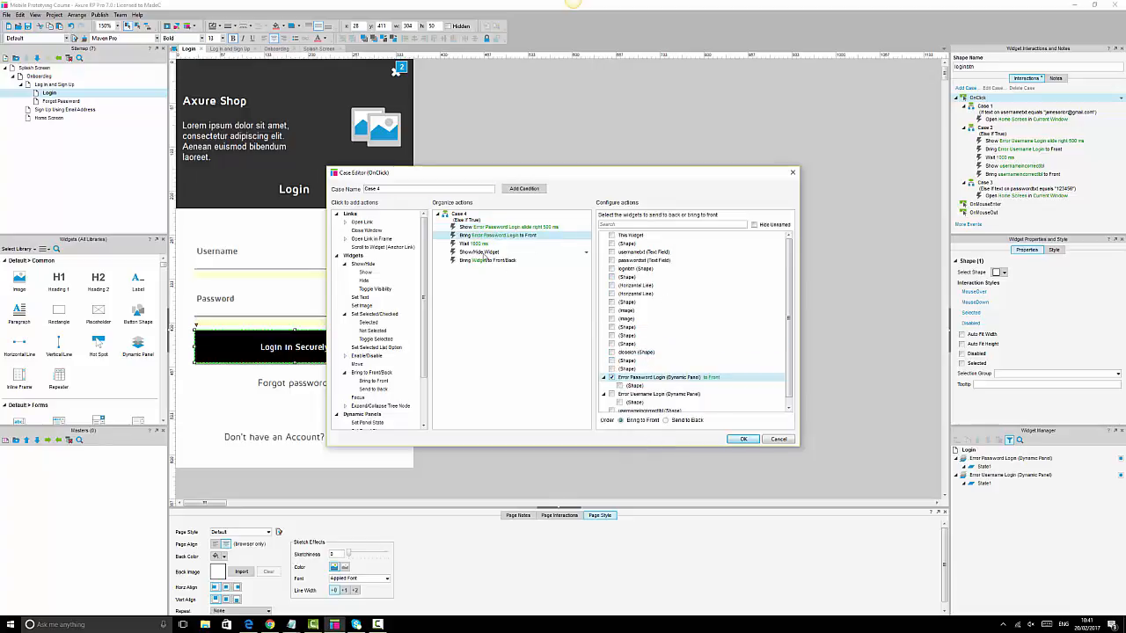
# - Show usernameincorrectlbl and bring it to the front, then save Case 4
pyautogui.click(484, 254)
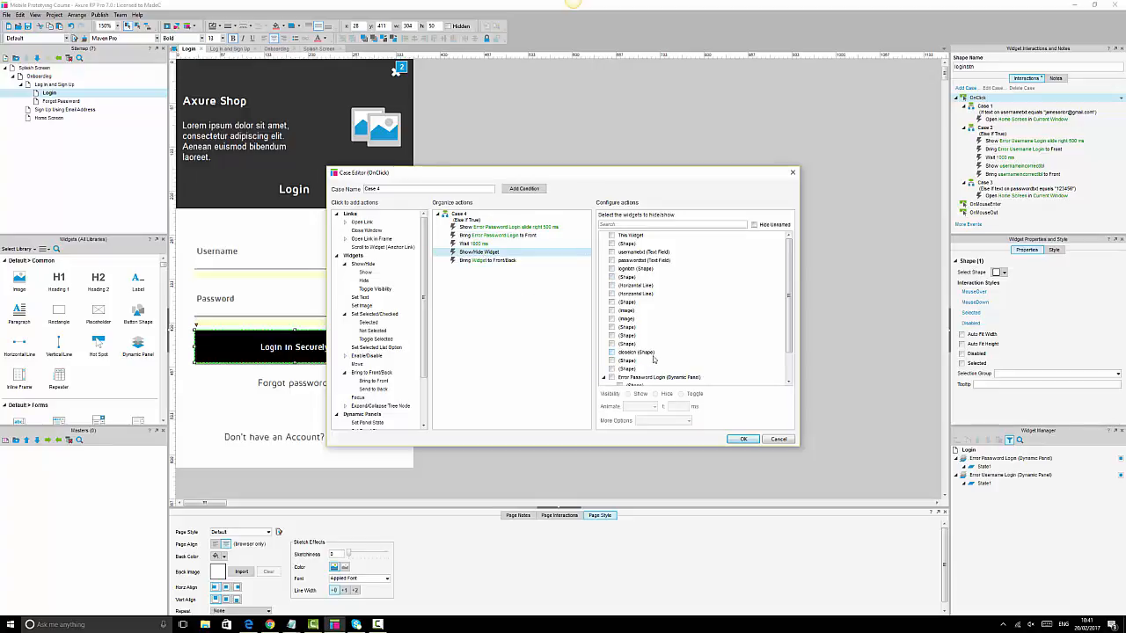
pyautogui.scroll(-1, 653, 357)
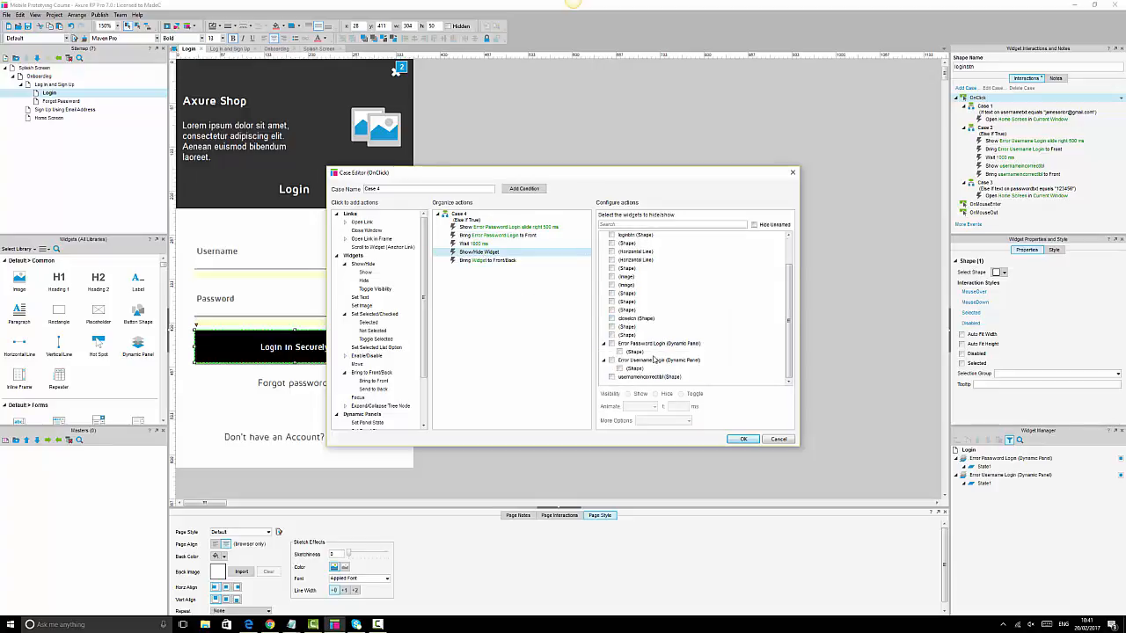
pyautogui.click(613, 377)
pyautogui.click(492, 261)
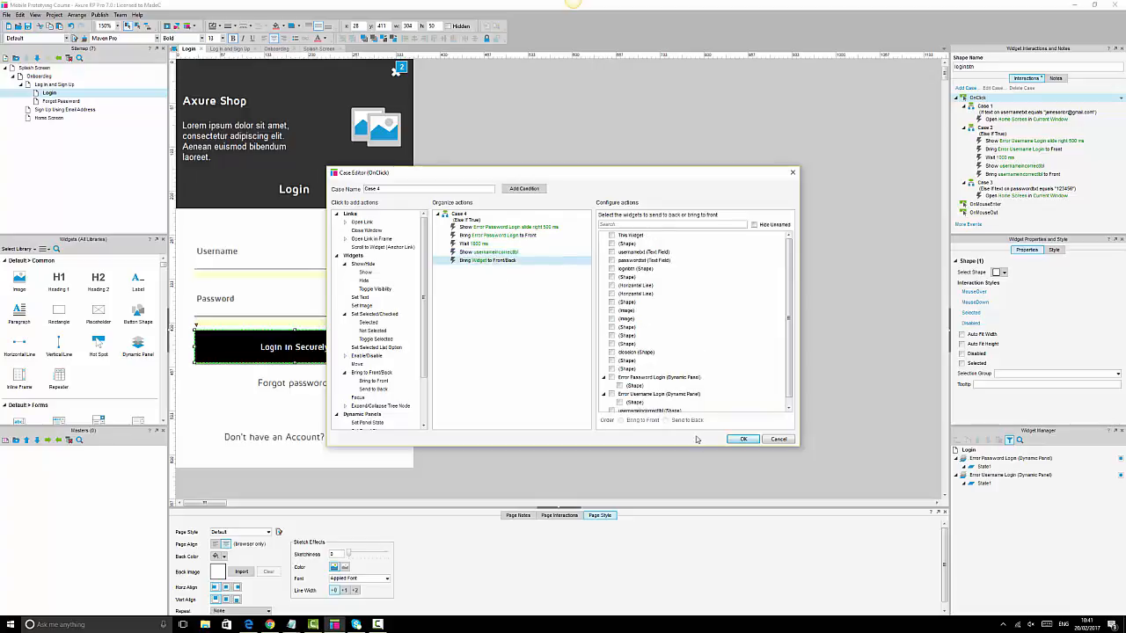
pyautogui.scroll(-1, 616, 404)
pyautogui.click(612, 403)
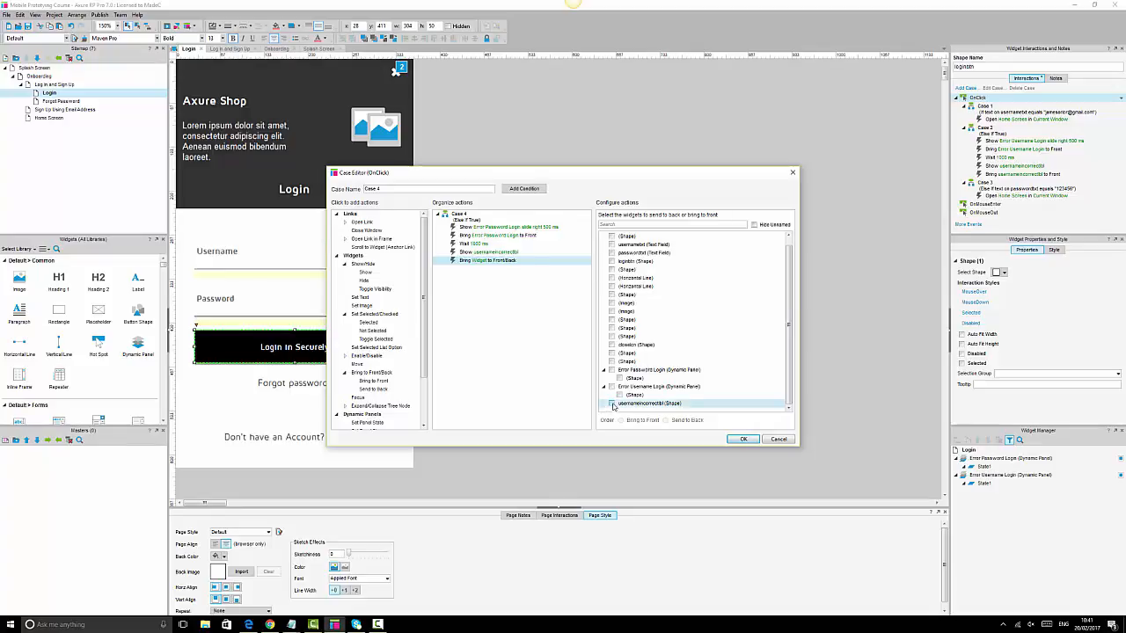
pyautogui.click(743, 439)
pyautogui.click(379, 257)
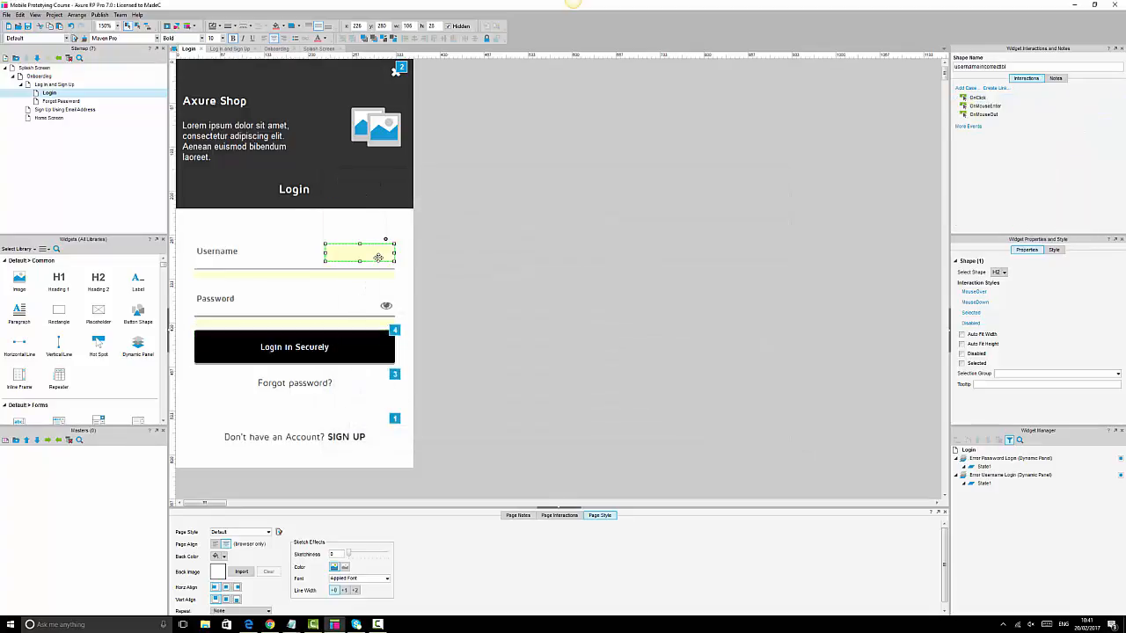
# - Copy the username error label beside the Password field and rename it for password
pyautogui.moveTo(378, 257); pyautogui.dragTo(370, 310)
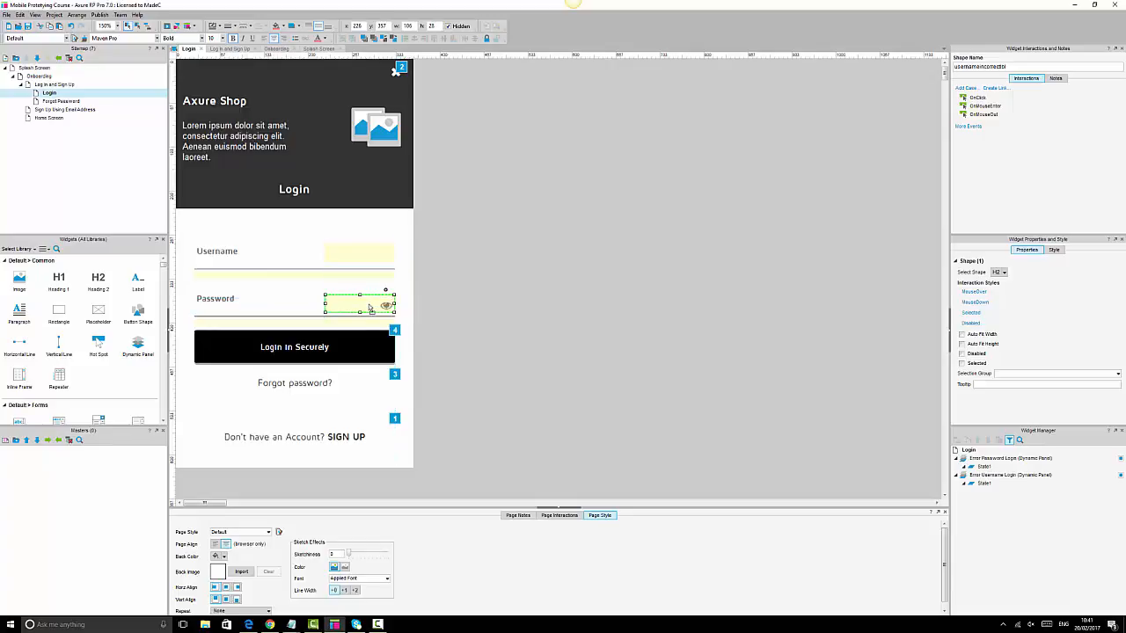
pyautogui.click(980, 68)
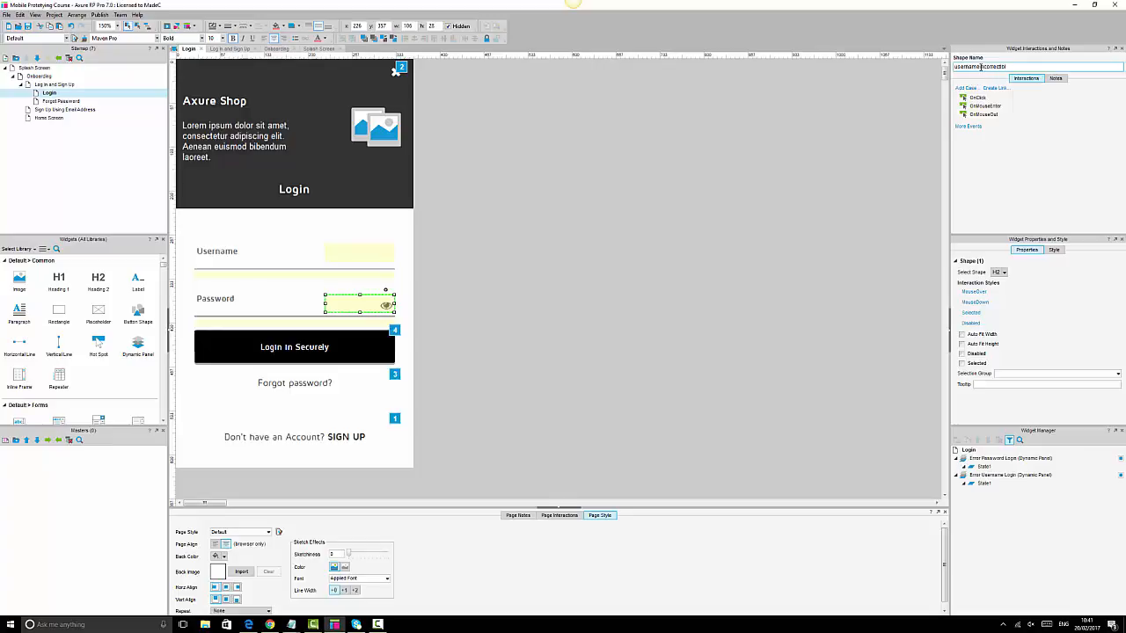
pyautogui.hotkey('shift', 'Home')
pyautogui.write('password')
pyautogui.click(634, 133)
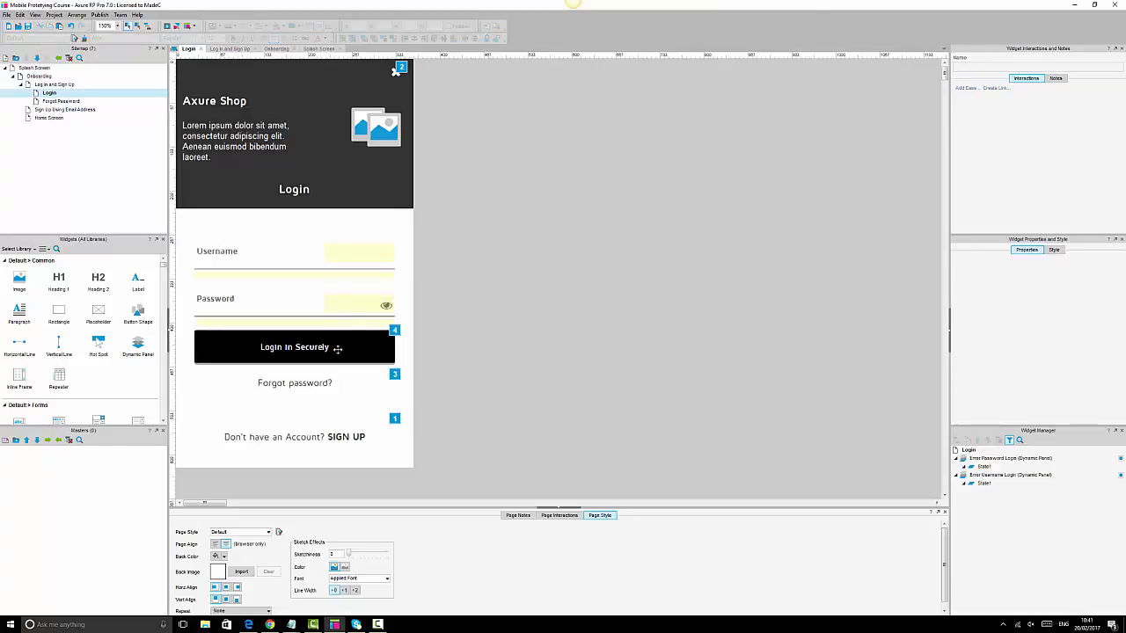
# - Change the copied label's text to 'Password incorrect' and make the panel hidden by default
pyautogui.click(354, 305)
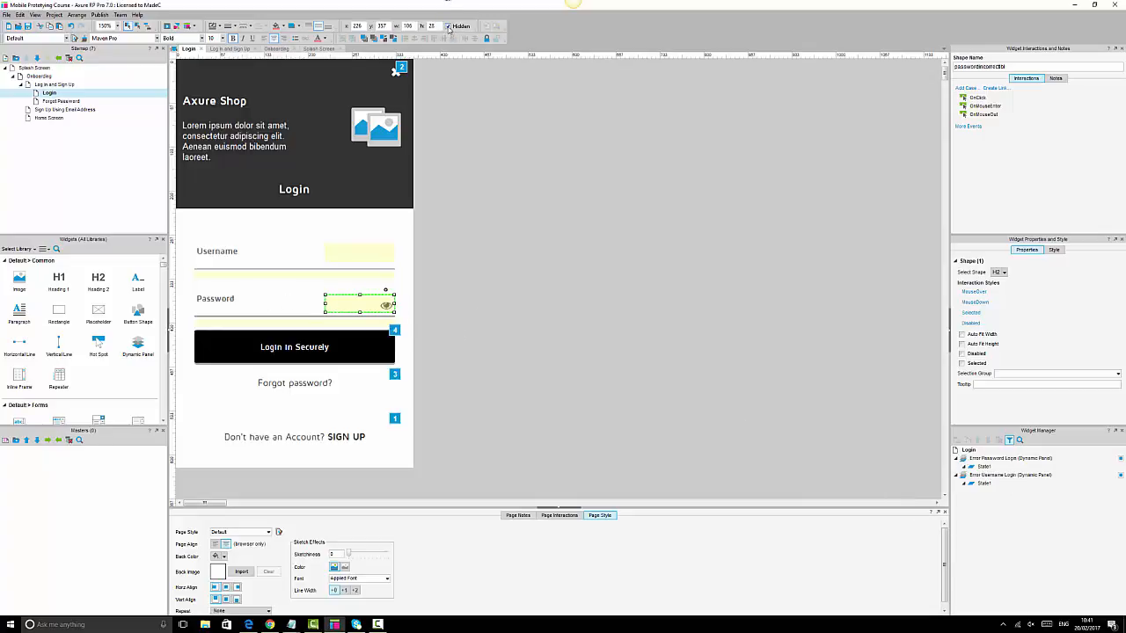
pyautogui.doubleClick(359, 304)
pyautogui.moveTo(360, 304); pyautogui.dragTo(318, 302)
pyautogui.write('Pas')
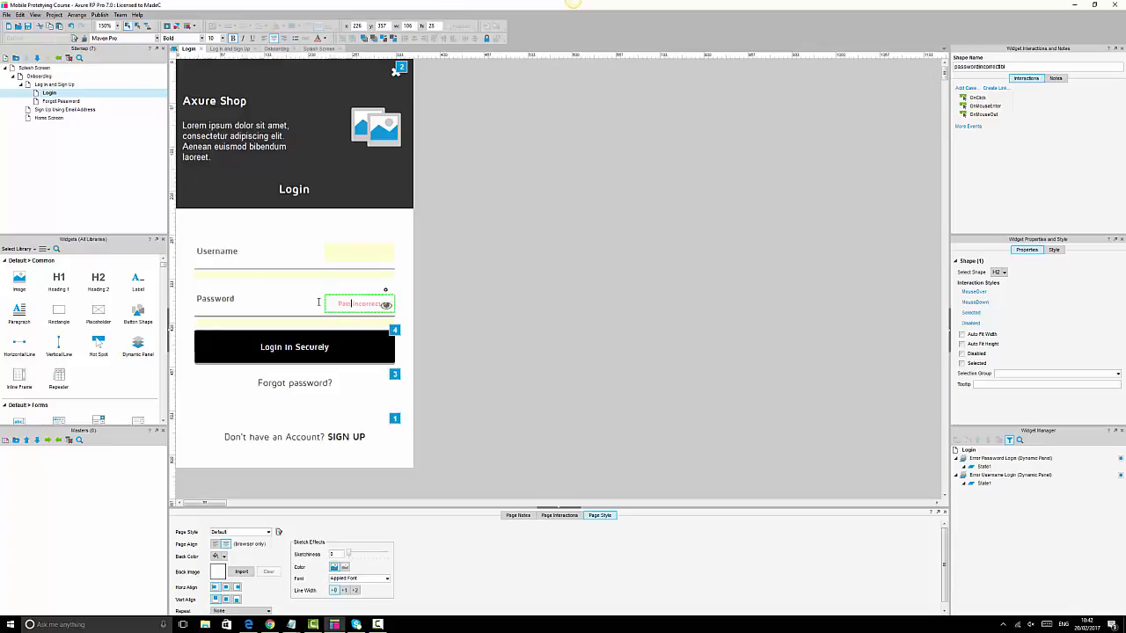
pyautogui.write('sword')
pyautogui.click(509, 206)
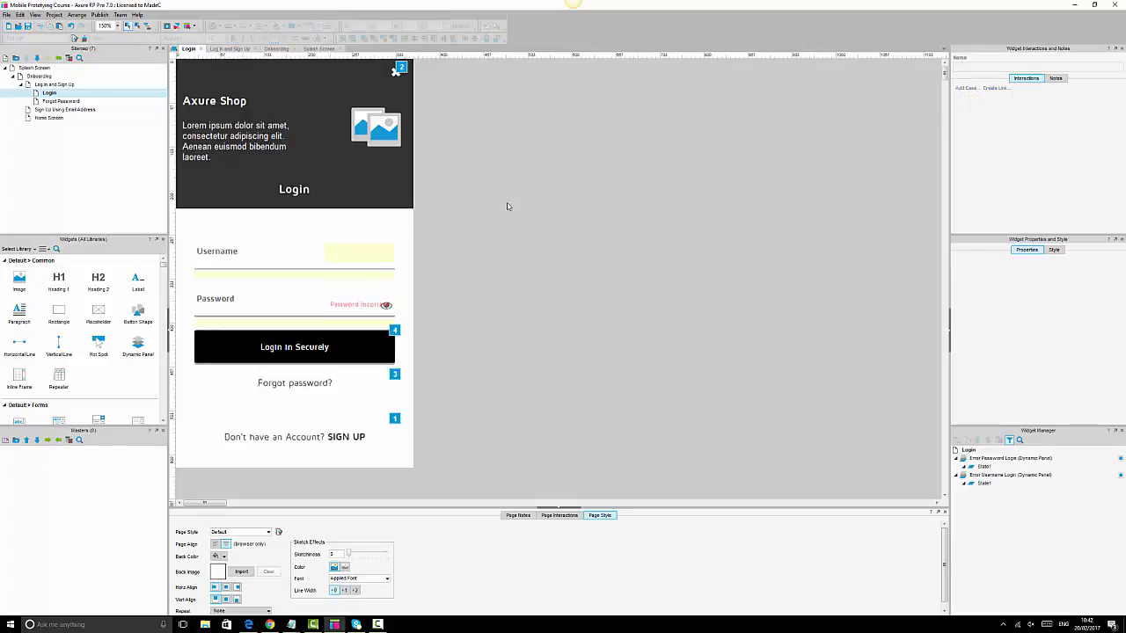
pyautogui.click(360, 298)
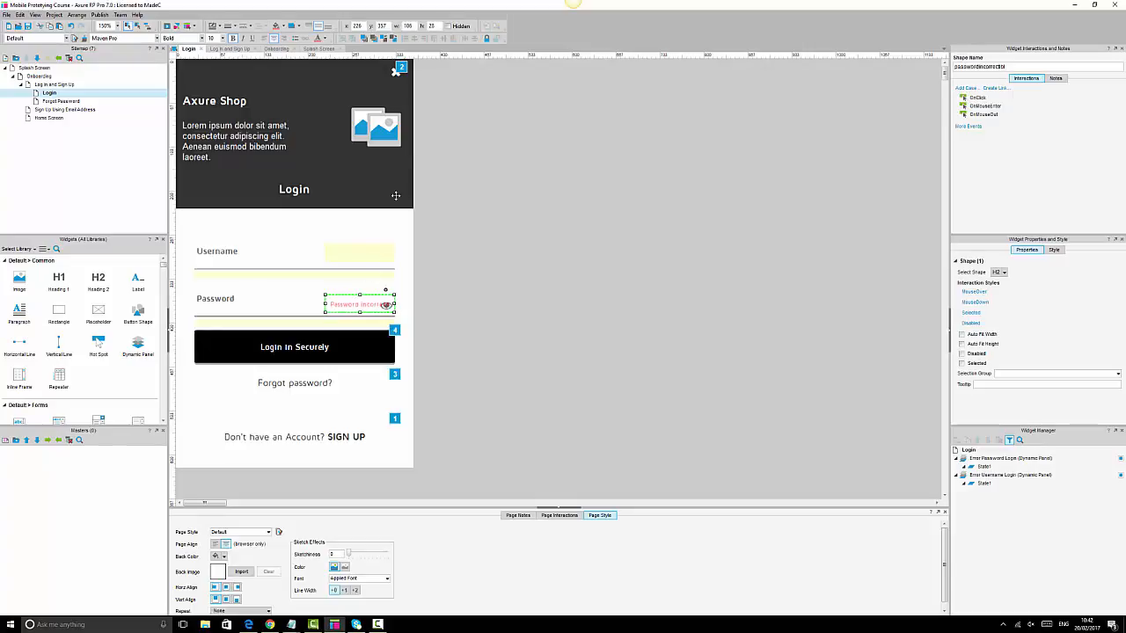
pyautogui.click(448, 27)
pyautogui.click(595, 295)
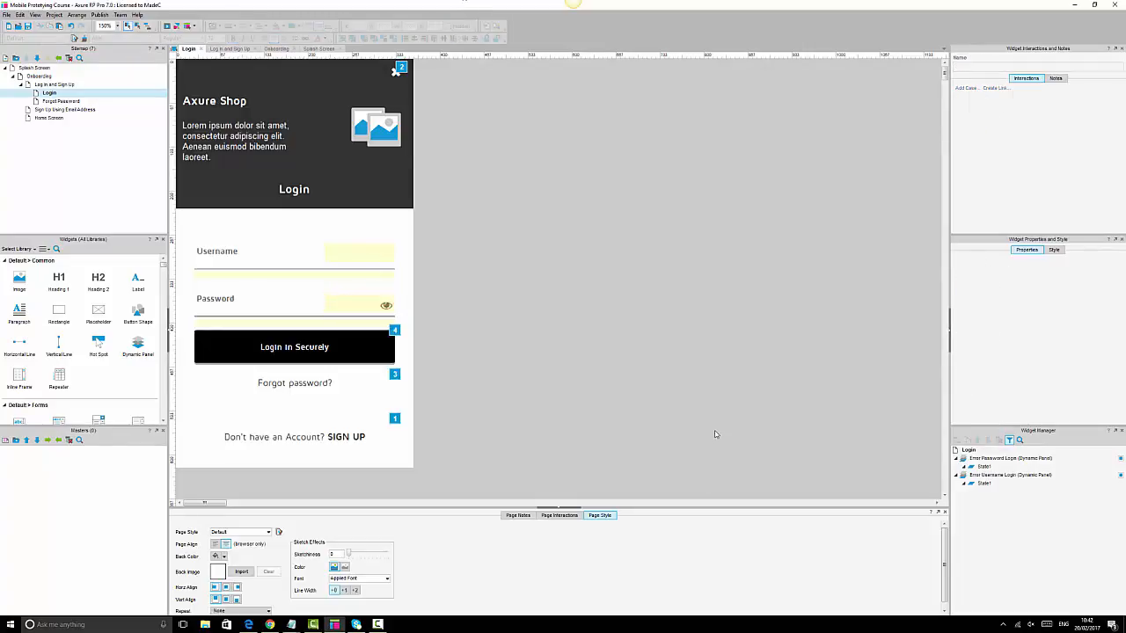
# - Reload the Chrome preview, submit a failed login to see the Username error bar, then return to Axure
pyautogui.click(270, 625)
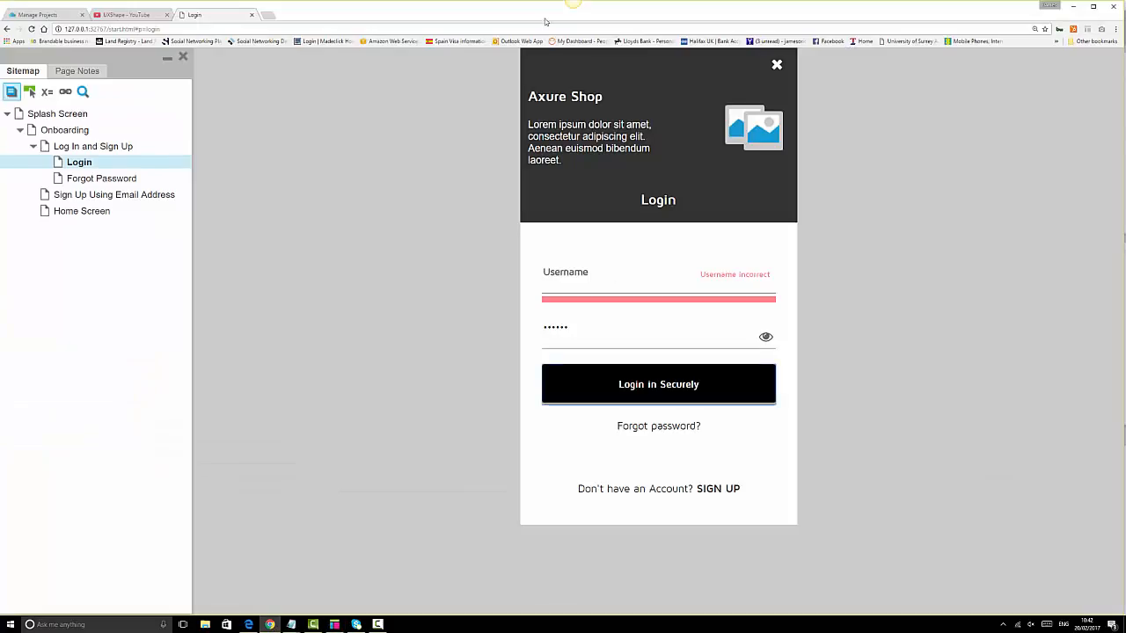
pyautogui.click(31, 29)
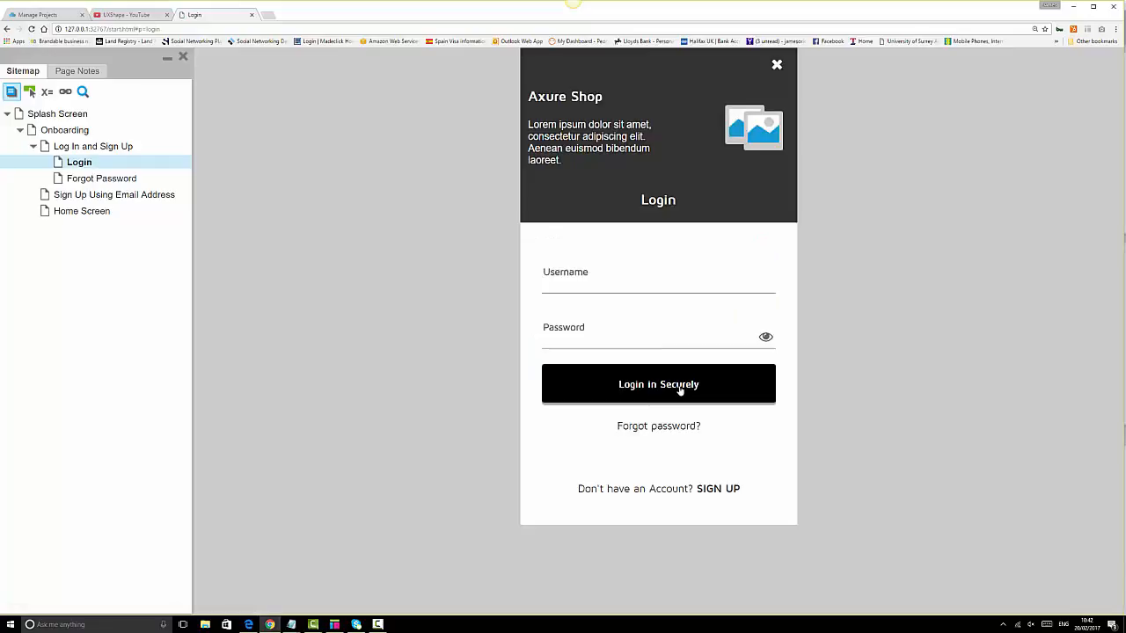
pyautogui.click(680, 391)
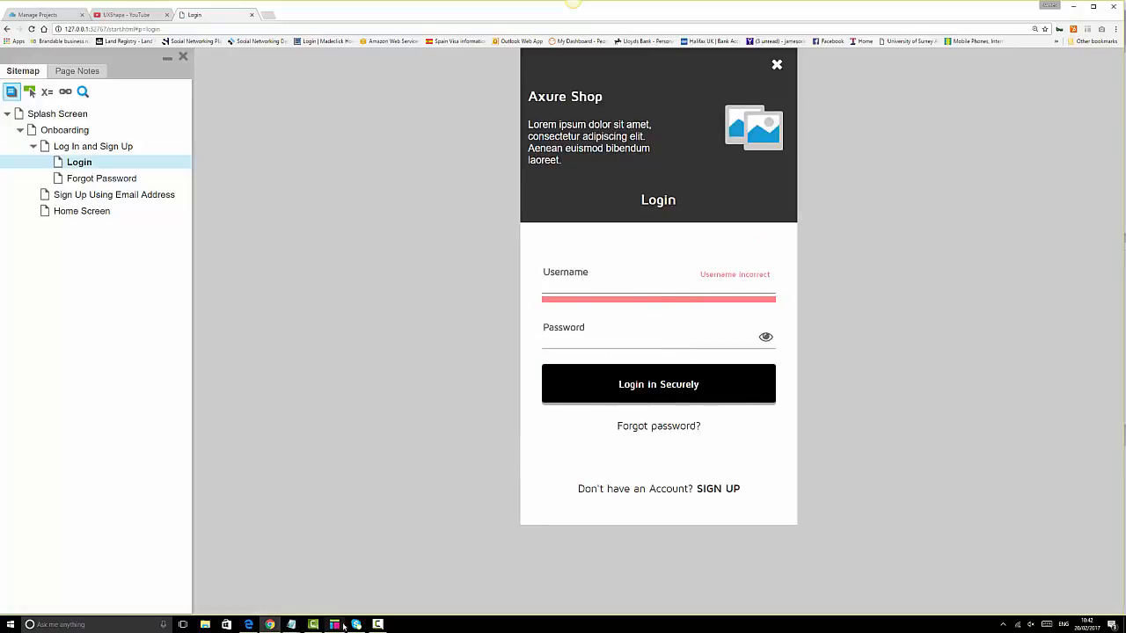
pyautogui.moveTo(333, 625)
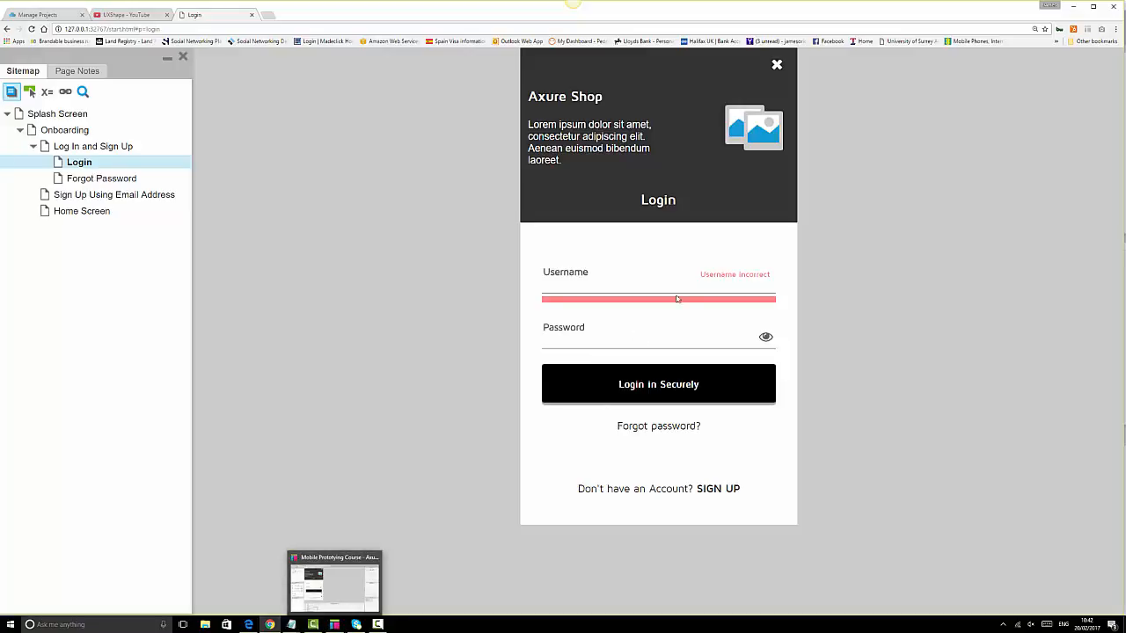
pyautogui.click(332, 625)
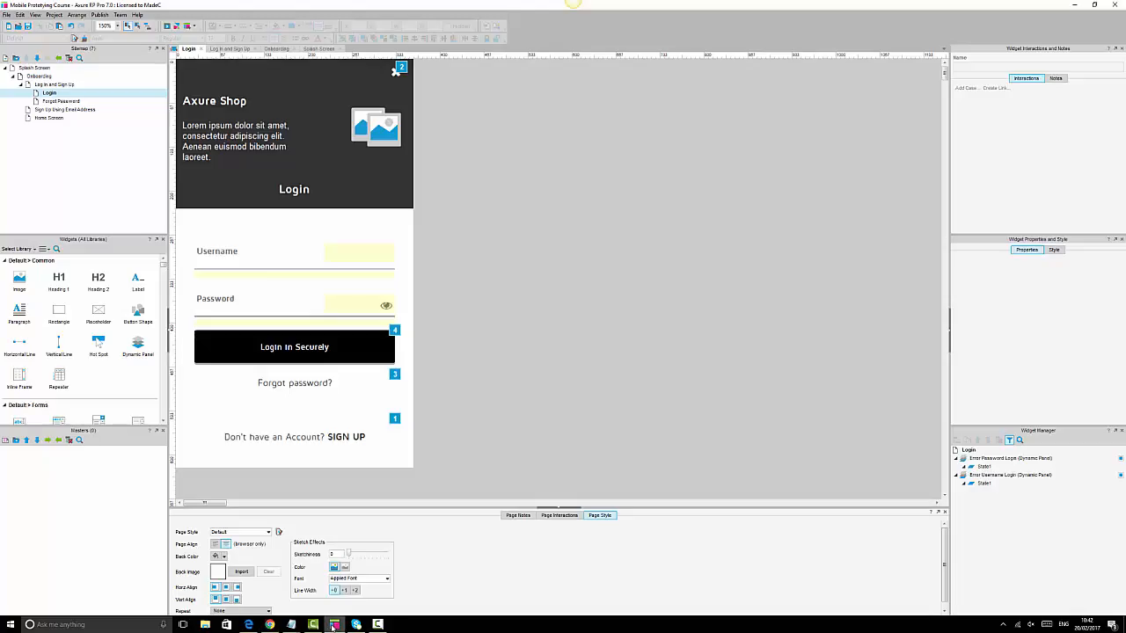
# - Select the Login in Securely button and review Case 4's show, bring-to-front and wait actions
pyautogui.click(349, 352)
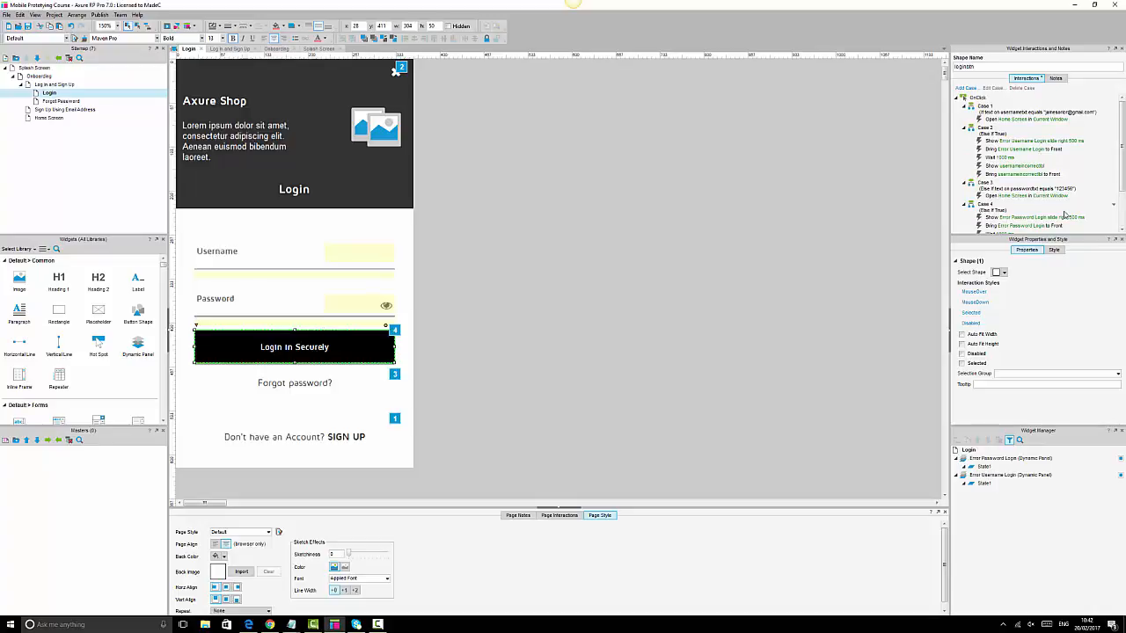
pyautogui.scroll(-3, 1064, 214)
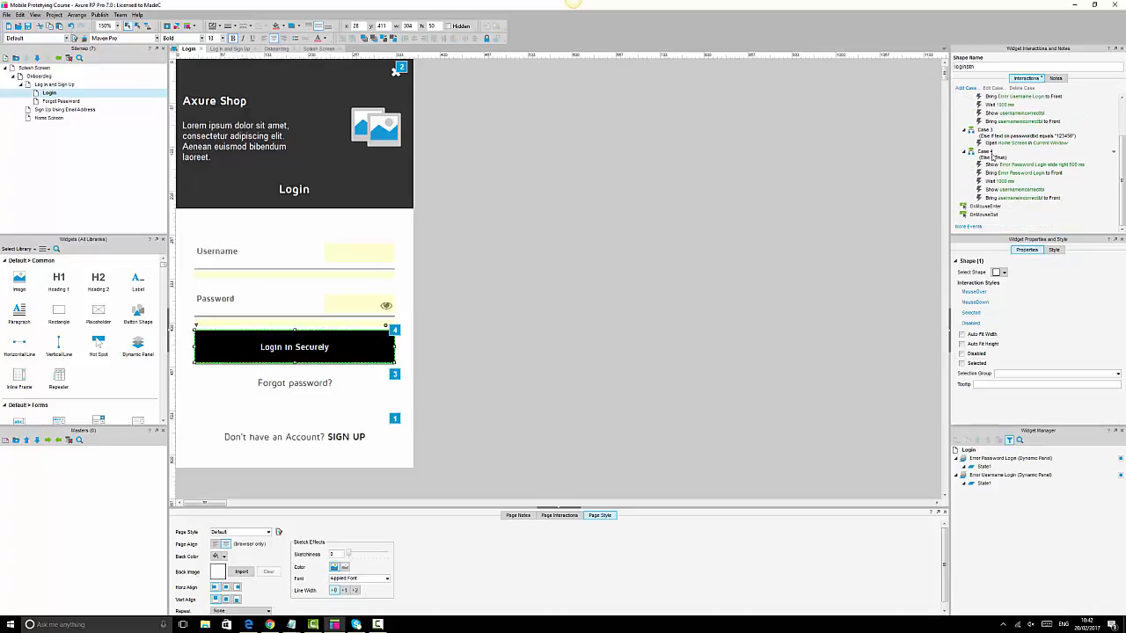
pyautogui.scroll(3, 992, 157)
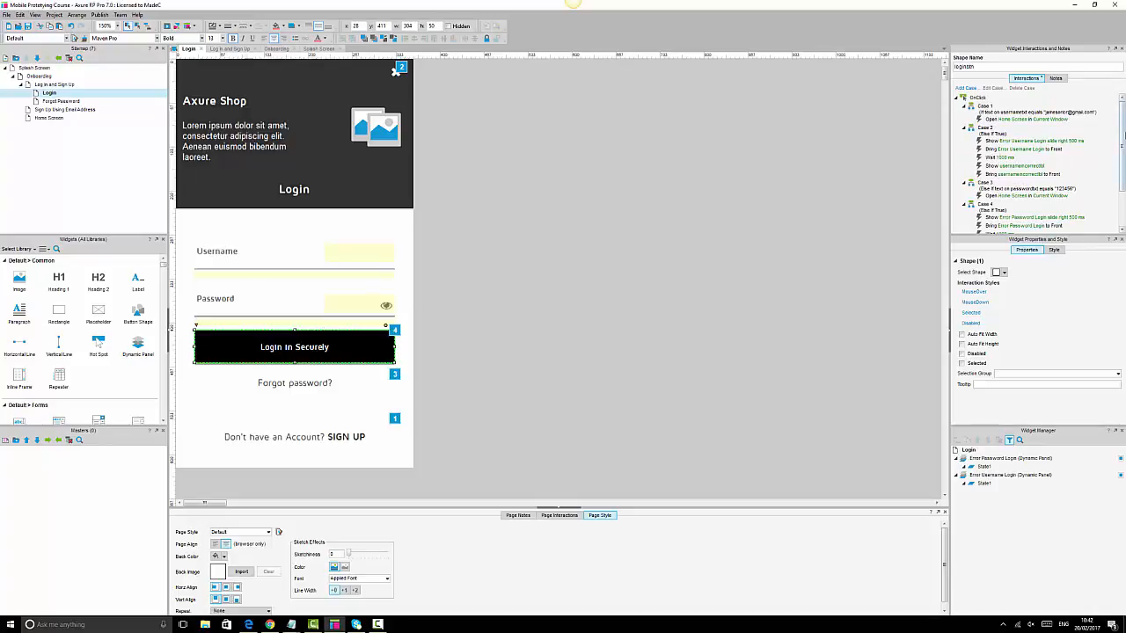
pyautogui.moveTo(1123, 126); pyautogui.dragTo(1123, 145)
pyautogui.click(1000, 188)
pyautogui.click(999, 194)
pyautogui.click(999, 204)
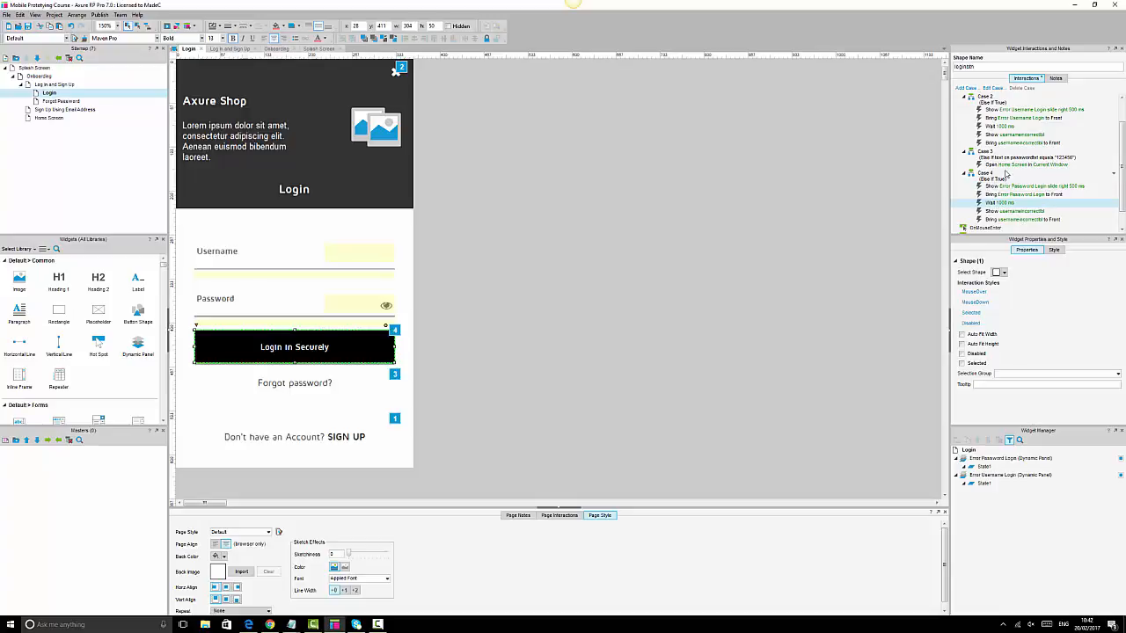
# - Select Case 1 and delete the existing OnClick cases
pyautogui.scroll(1, 1005, 174)
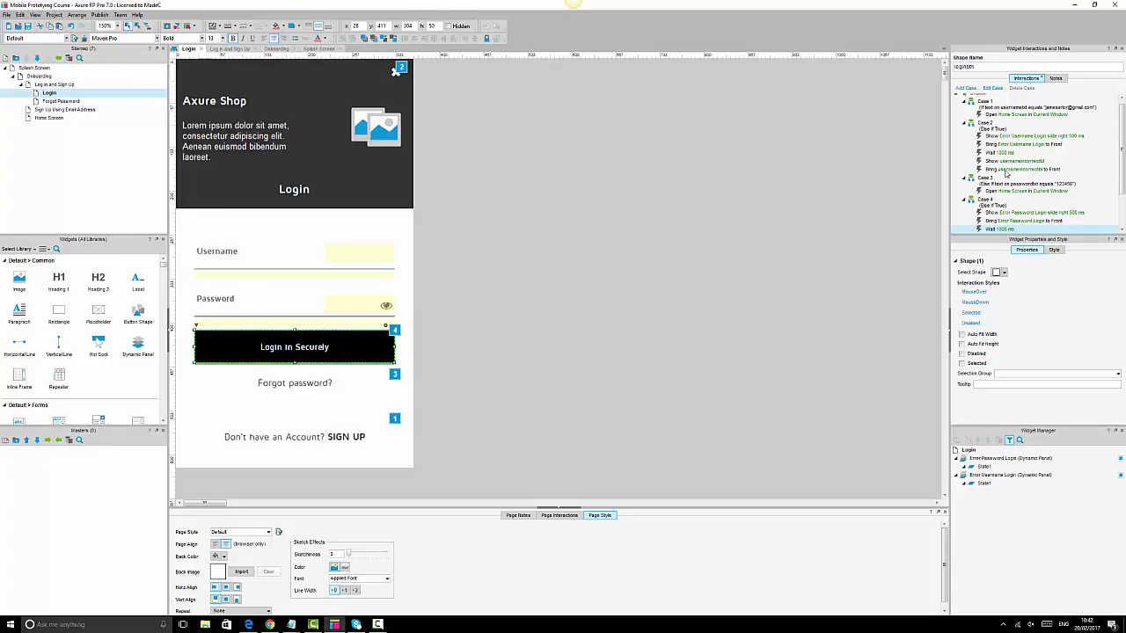
pyautogui.scroll(1, 1005, 174)
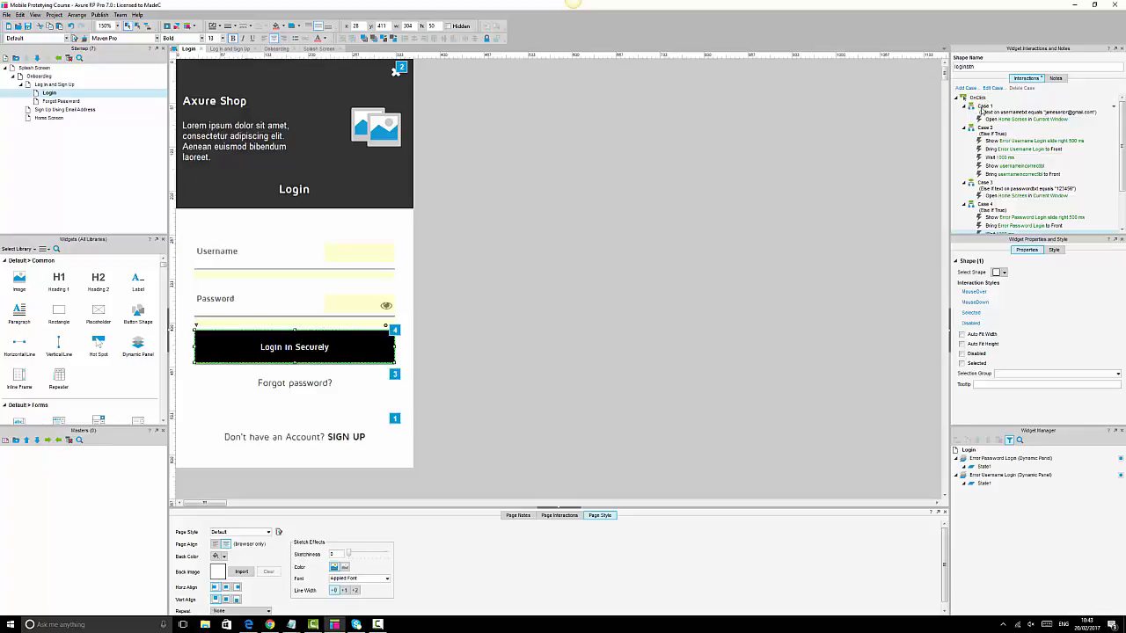
pyautogui.click(982, 110)
pyautogui.press('Delete')
pyautogui.press('Delete')
pyautogui.press('Delete')
pyautogui.press('Delete')
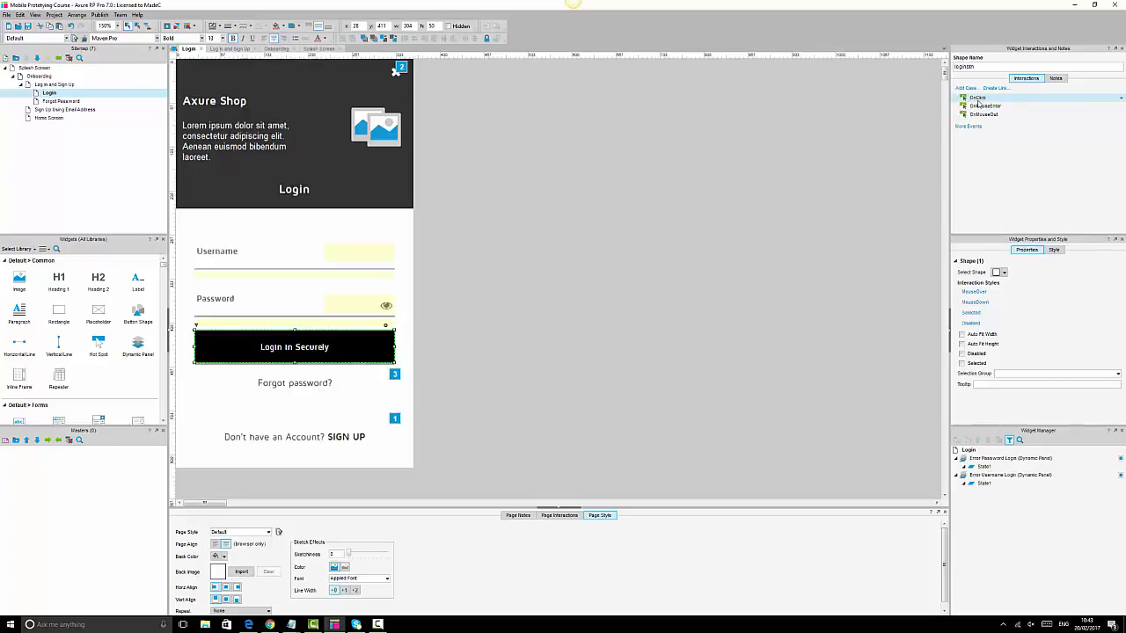
# - Start Case 1 with conditions that usernametxt holds the demo e-mail and passwordtxt the demo password
pyautogui.doubleClick(973, 98)
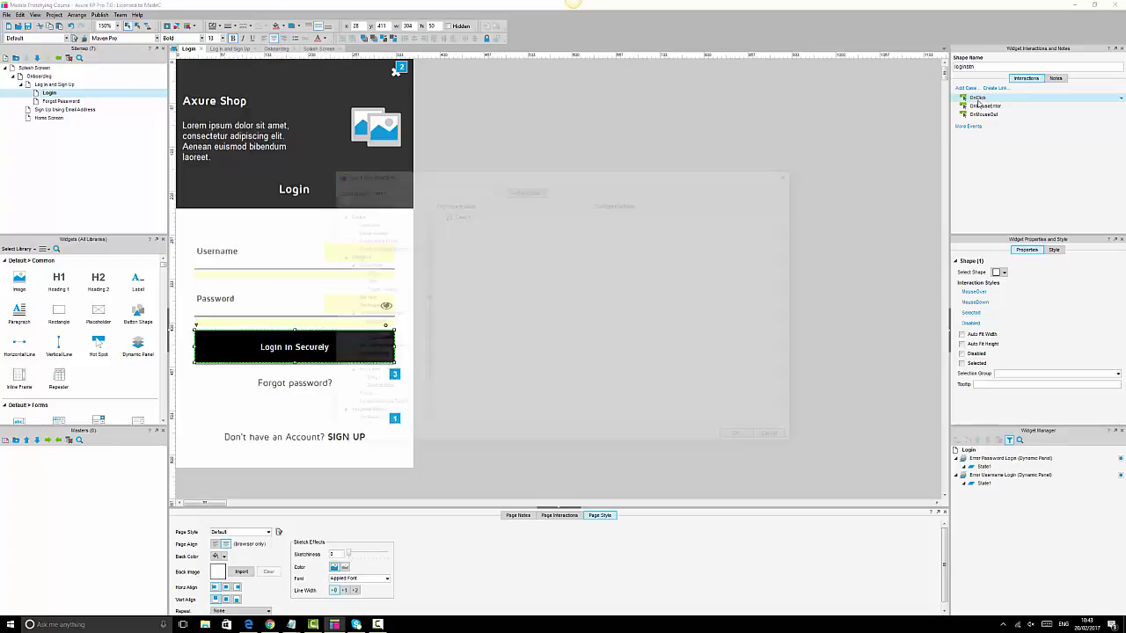
pyautogui.click(525, 190)
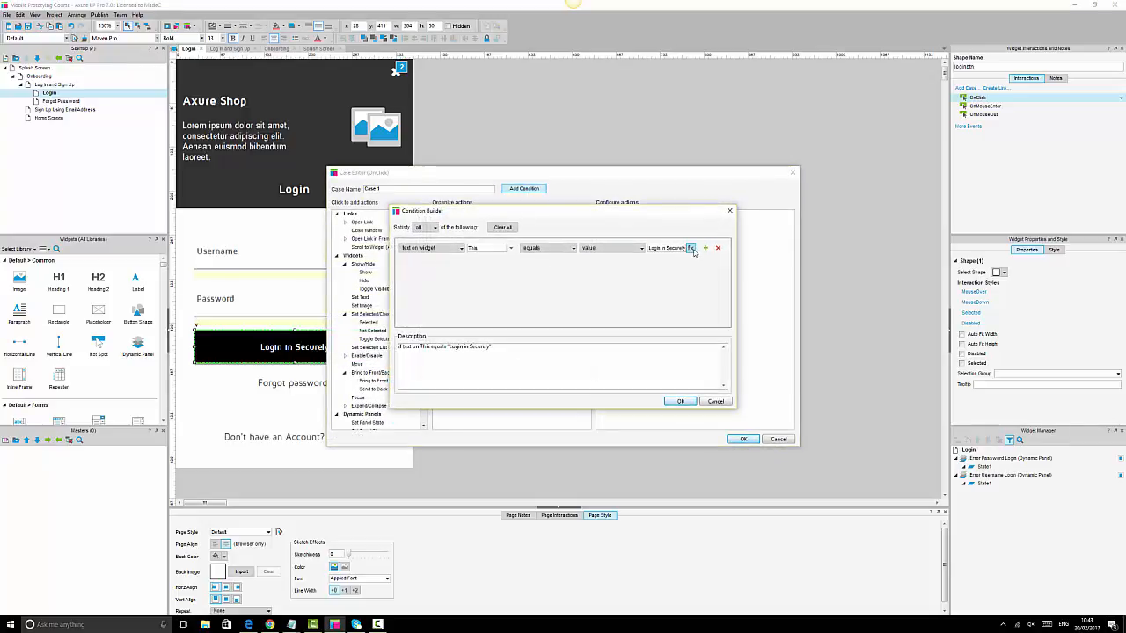
pyautogui.click(705, 248)
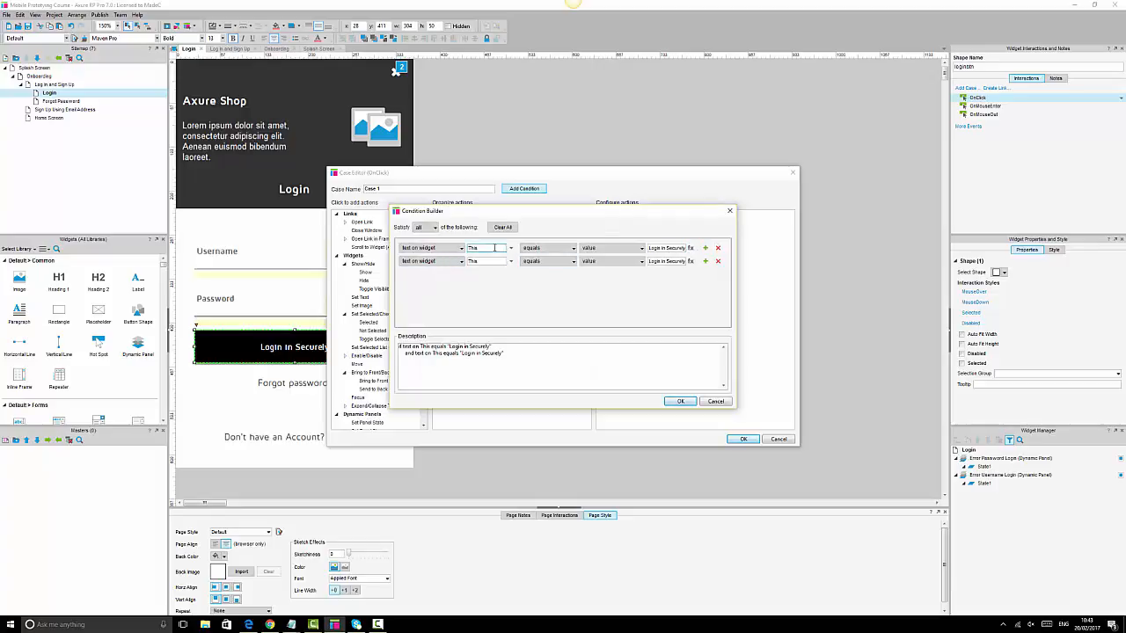
pyautogui.click(510, 248)
pyautogui.click(508, 279)
pyautogui.click(510, 261)
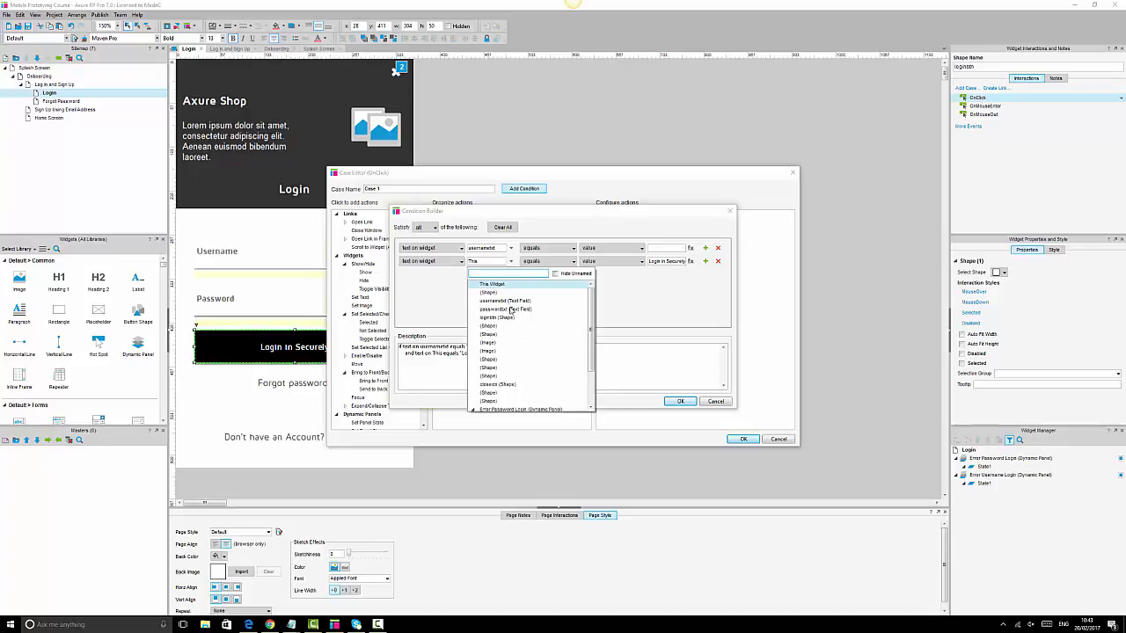
pyautogui.click(511, 310)
pyautogui.click(657, 250)
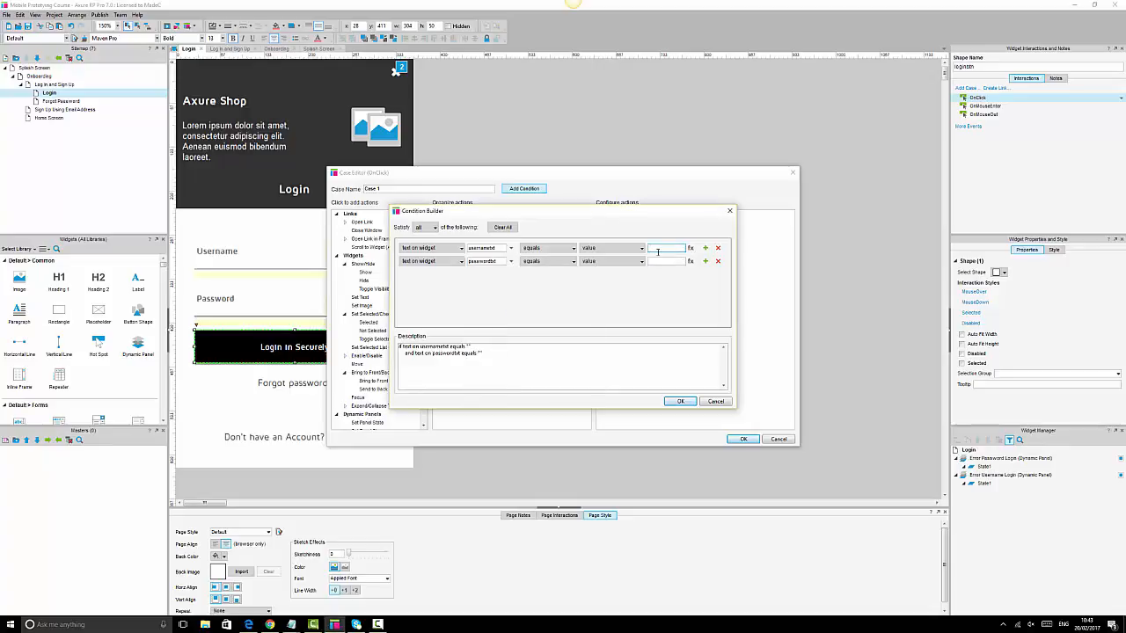
pyautogui.press('Tab')
pyautogui.click(658, 261)
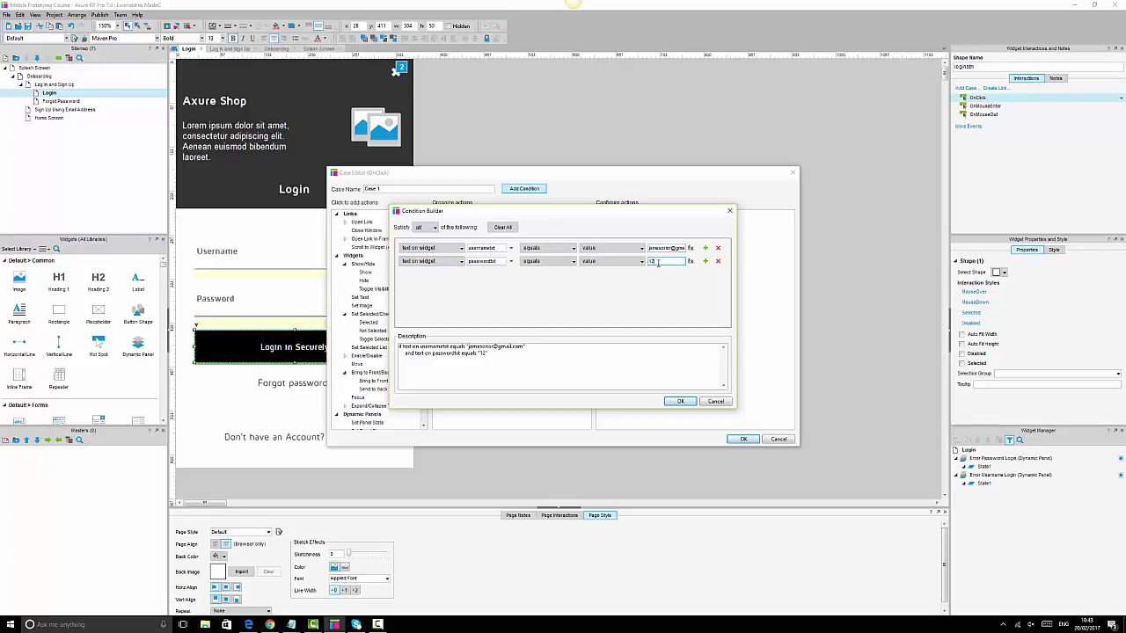
pyautogui.click(680, 401)
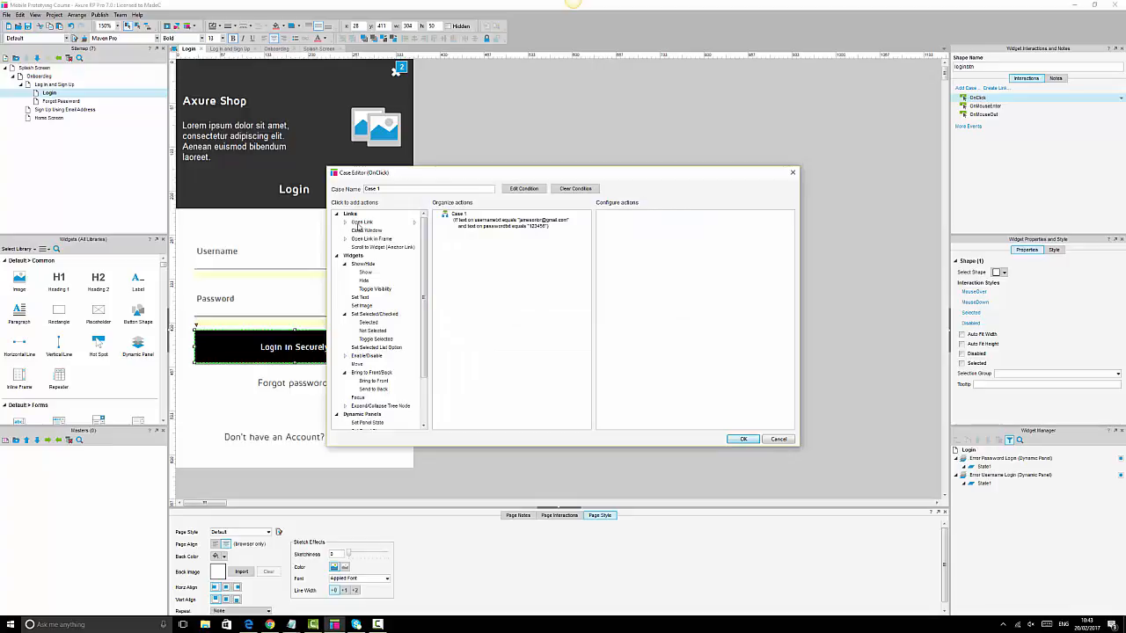
# - Make Case 1 open Home Screen, then start Case 2 with a Show/Hide Widget action
pyautogui.click(405, 223)
pyautogui.click(654, 301)
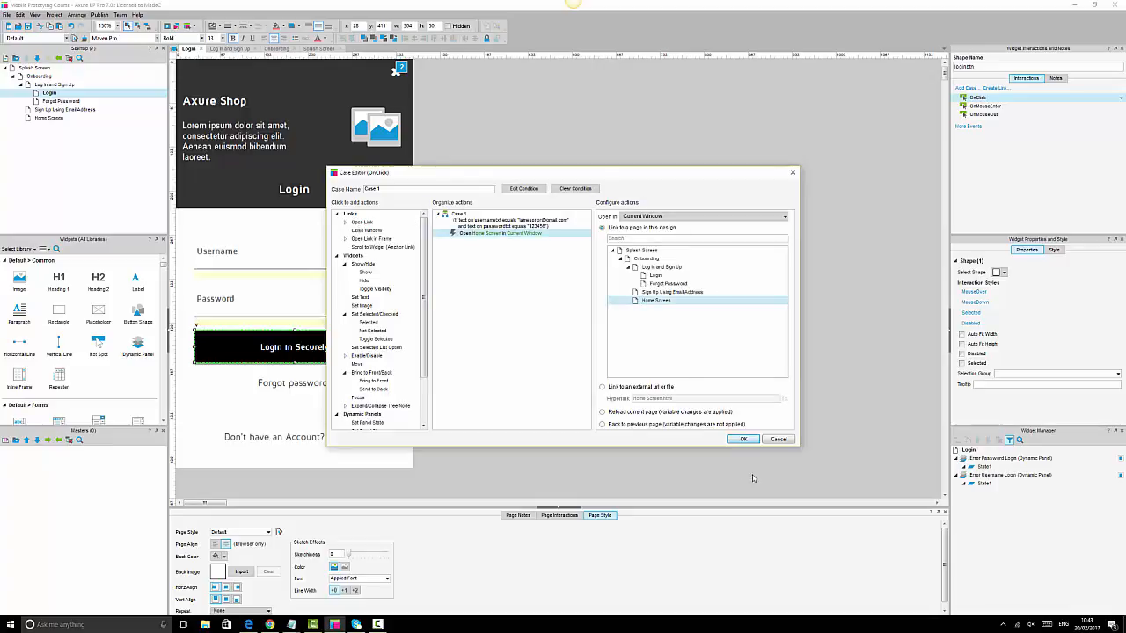
pyautogui.click(743, 440)
pyautogui.doubleClick(978, 99)
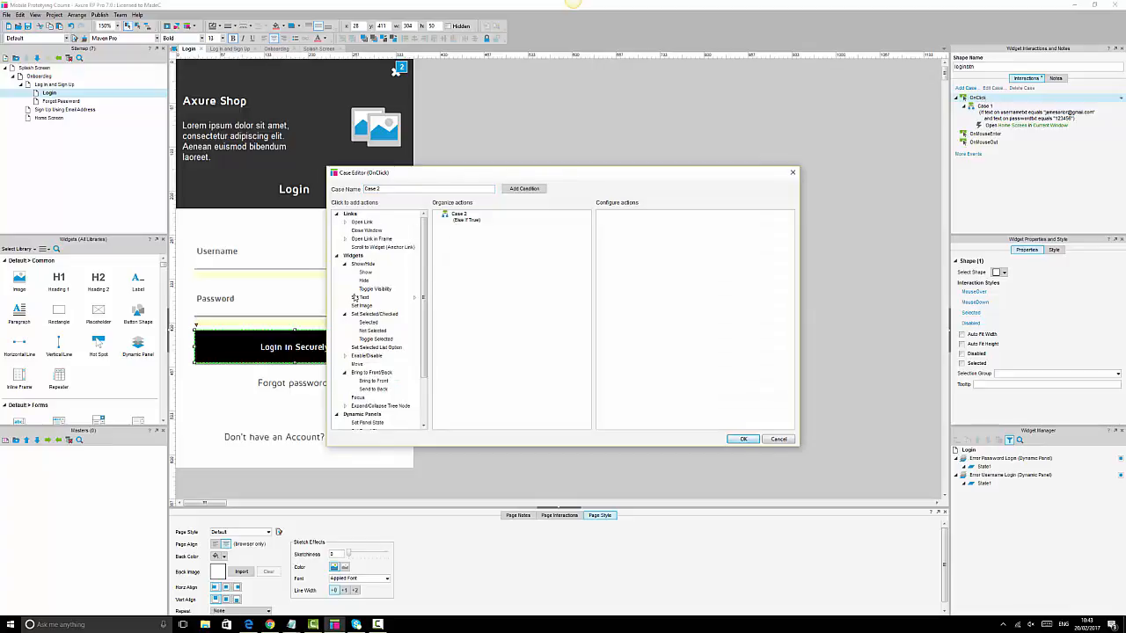
pyautogui.click(365, 272)
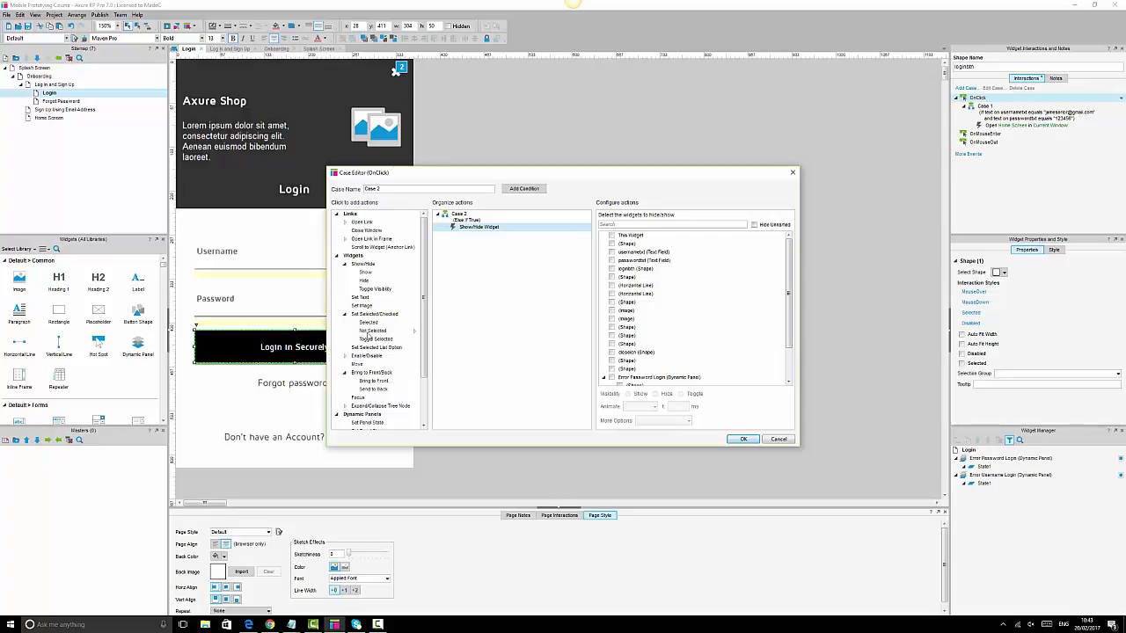
# - Add Bring to Front, a 1000 ms Wait, another Show/Hide and another Bring to Front to Case 2
pyautogui.click(373, 381)
pyautogui.scroll(-3, 383, 381)
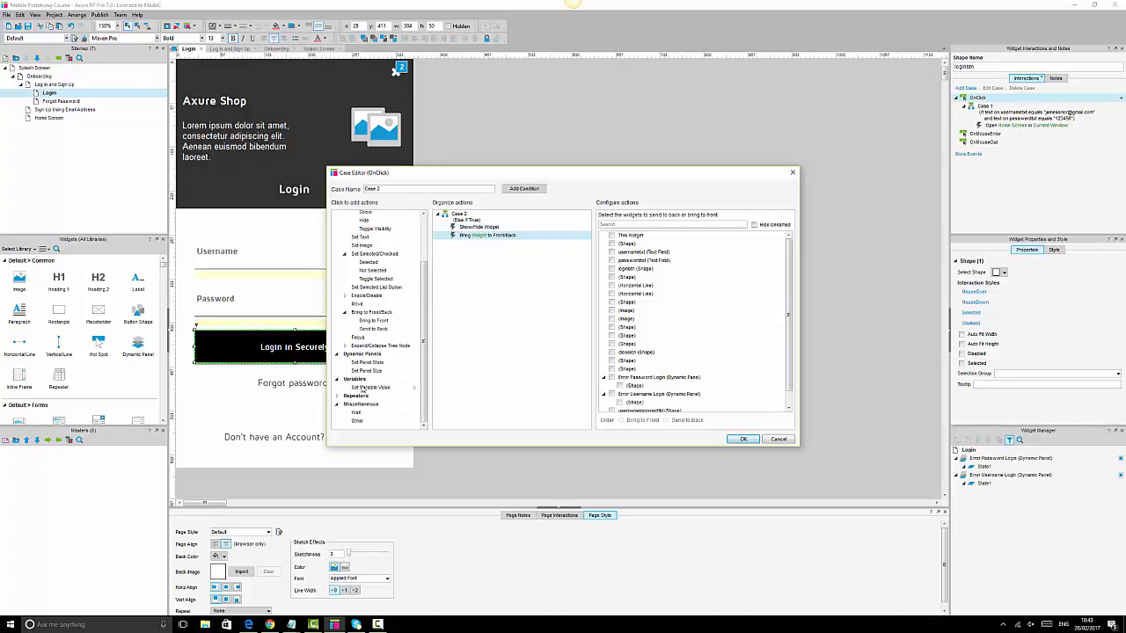
pyautogui.click(358, 414)
pyautogui.scroll(3, 385, 378)
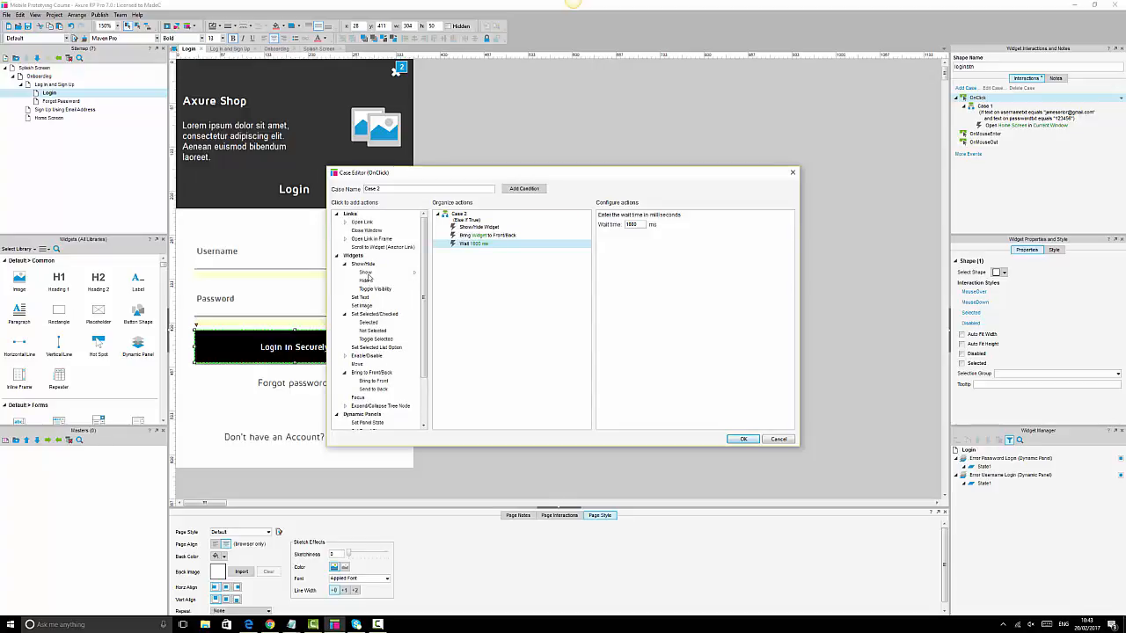
pyautogui.click(368, 278)
pyautogui.click(374, 381)
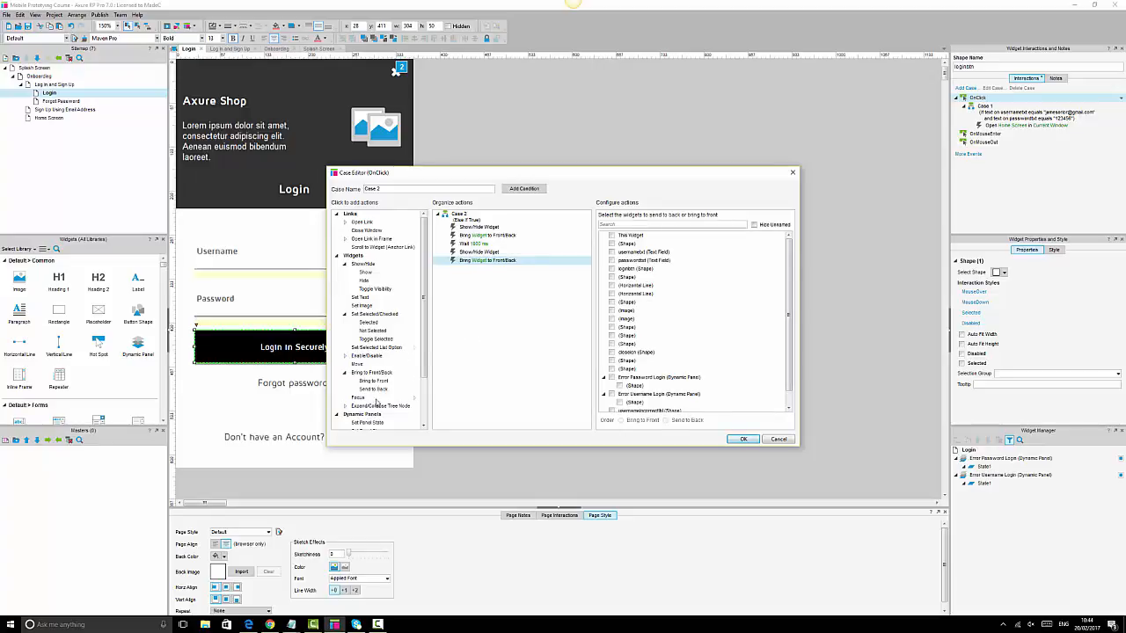
pyautogui.scroll(-3, 356, 409)
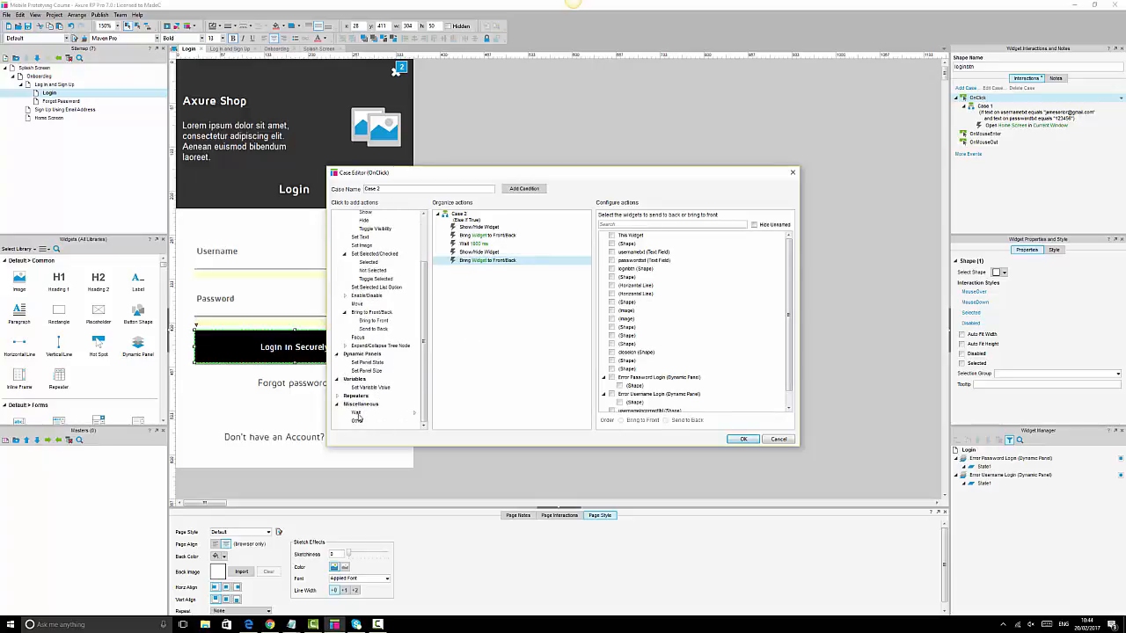
# - Show Error Username Login sliding right and bring it to the front
pyautogui.click(482, 227)
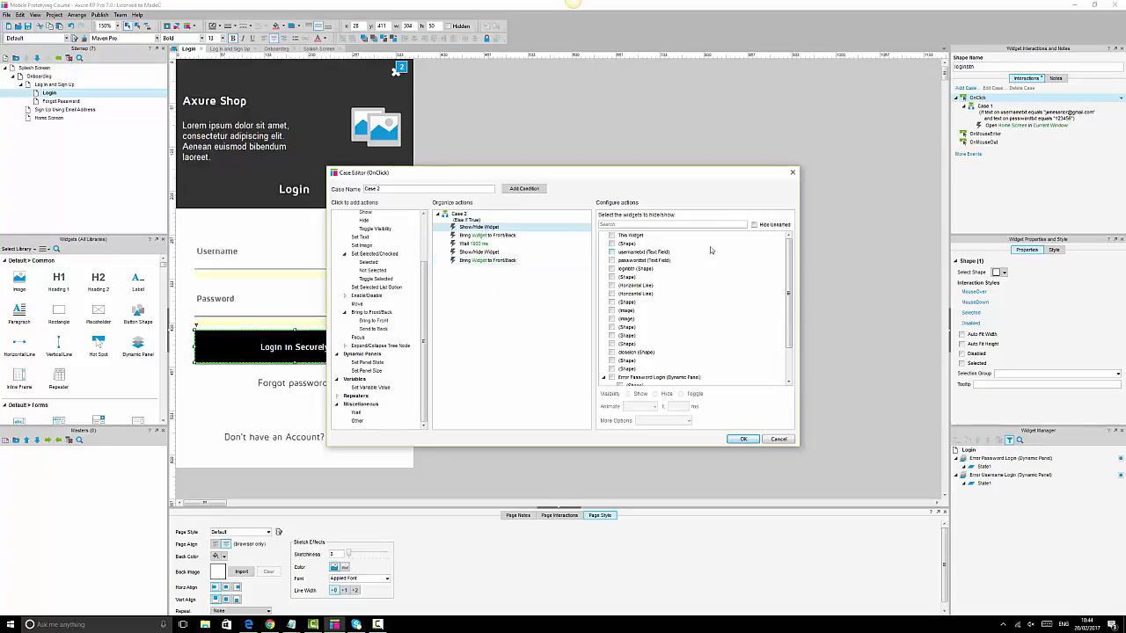
pyautogui.scroll(-2, 699, 343)
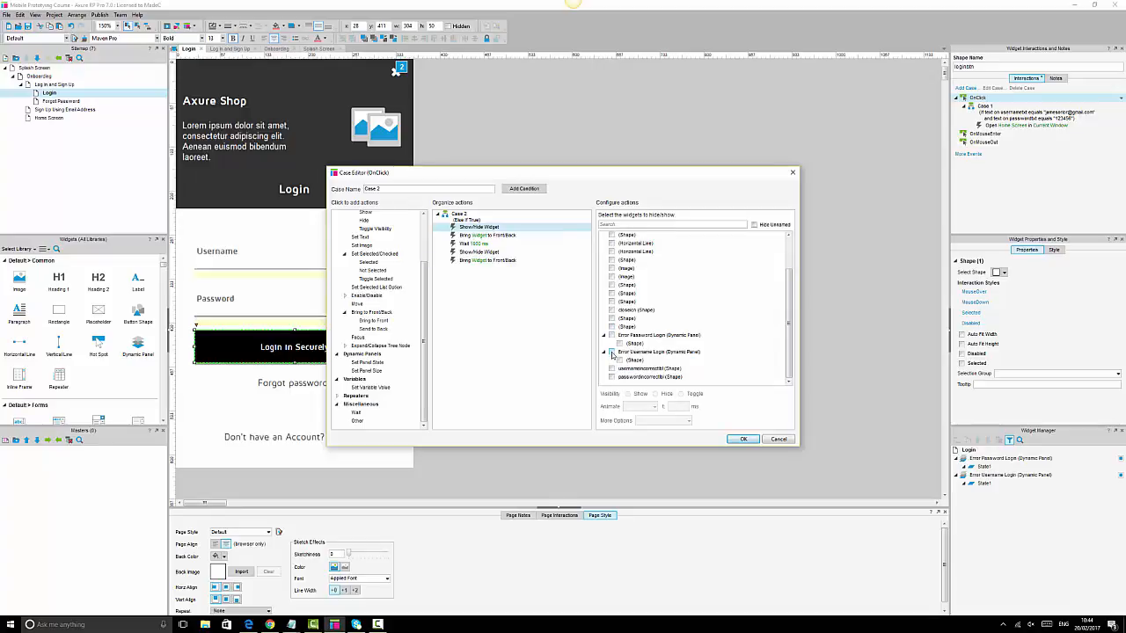
pyautogui.click(612, 353)
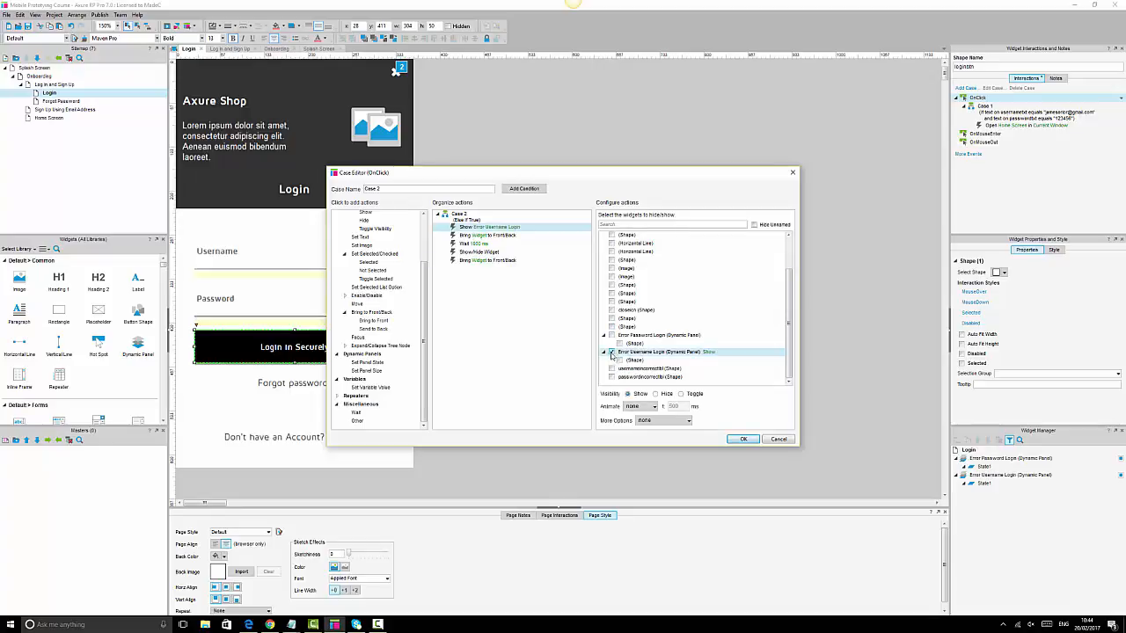
pyautogui.click(641, 407)
pyautogui.click(637, 433)
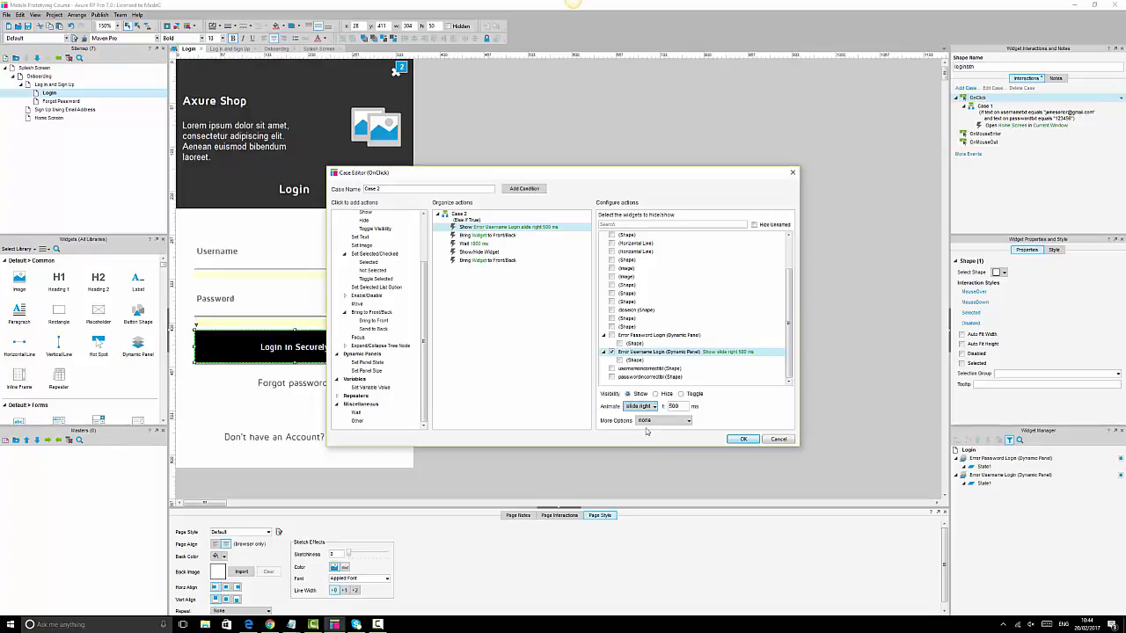
pyautogui.click(499, 237)
pyautogui.click(612, 395)
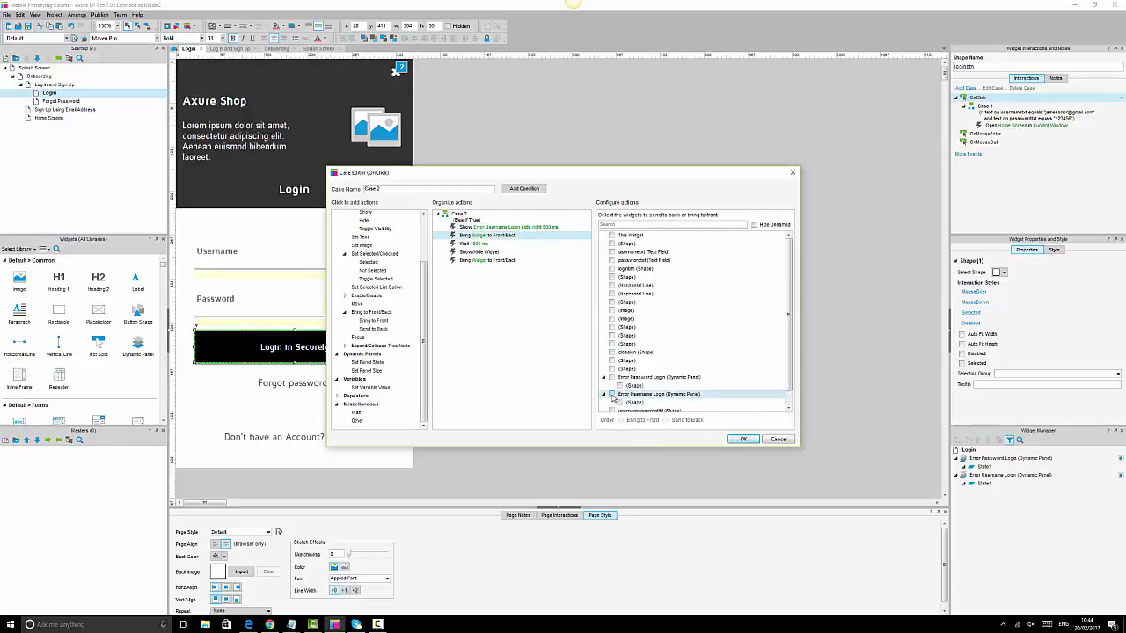
# - Remove the Wait, show Error Password Login sliding right, bring it to the front, and save Case 2
pyautogui.click(479, 253)
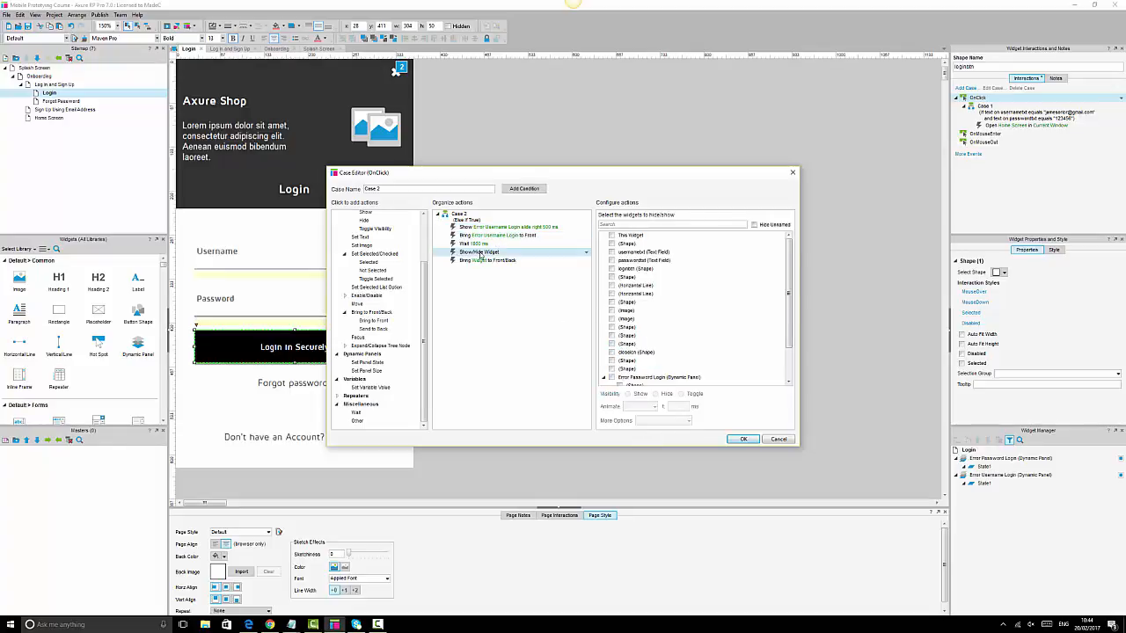
pyautogui.scroll(-2, 620, 377)
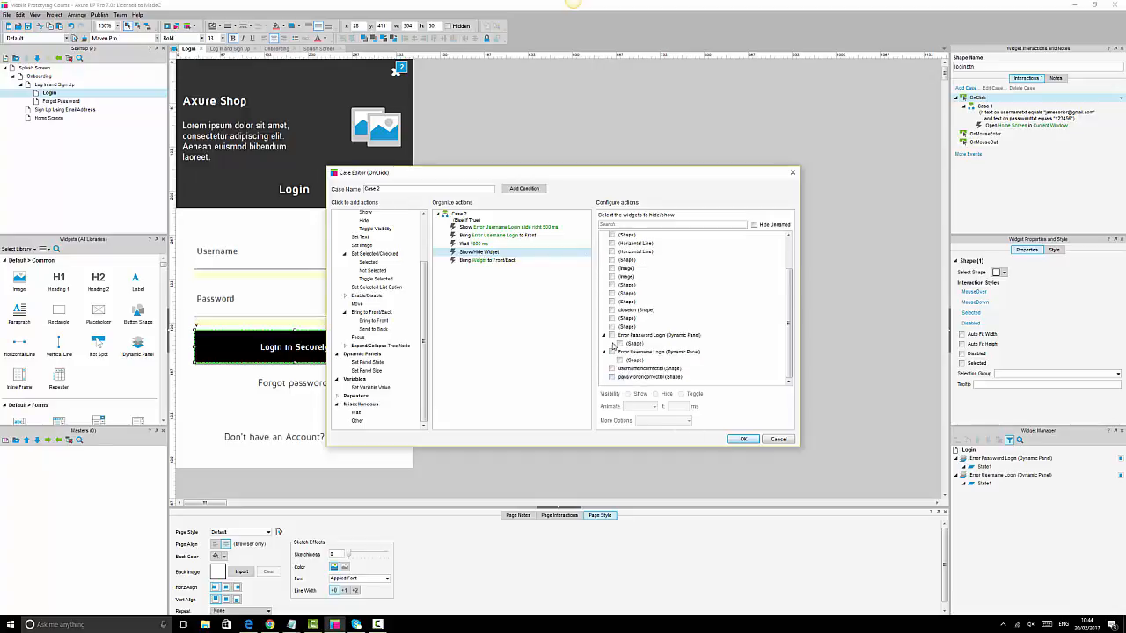
pyautogui.click(484, 244)
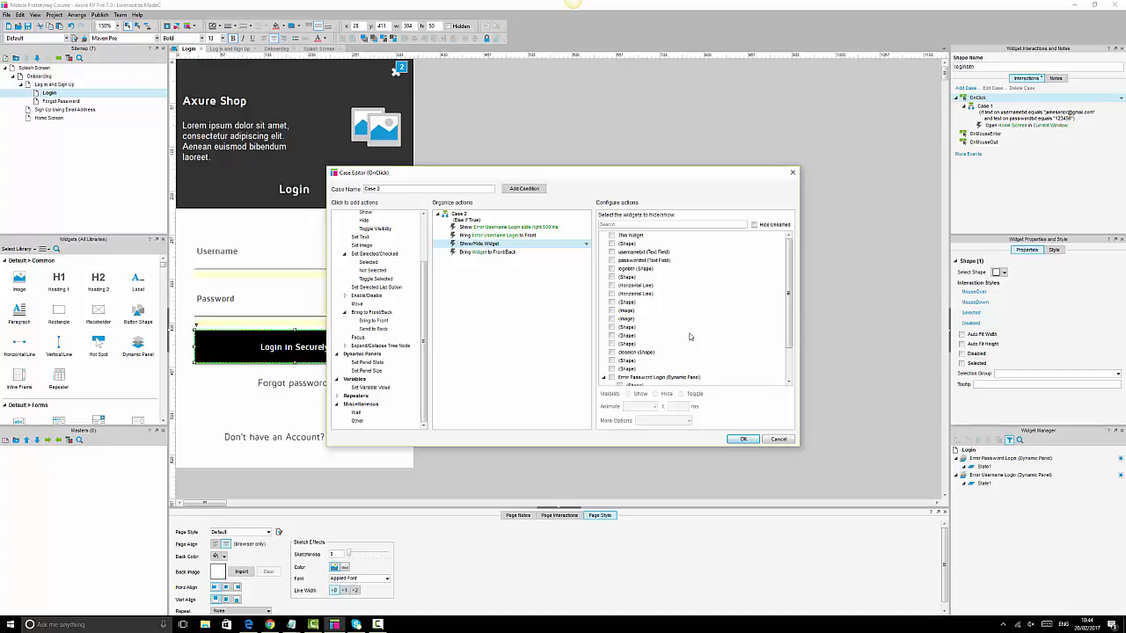
pyautogui.scroll(-2, 613, 371)
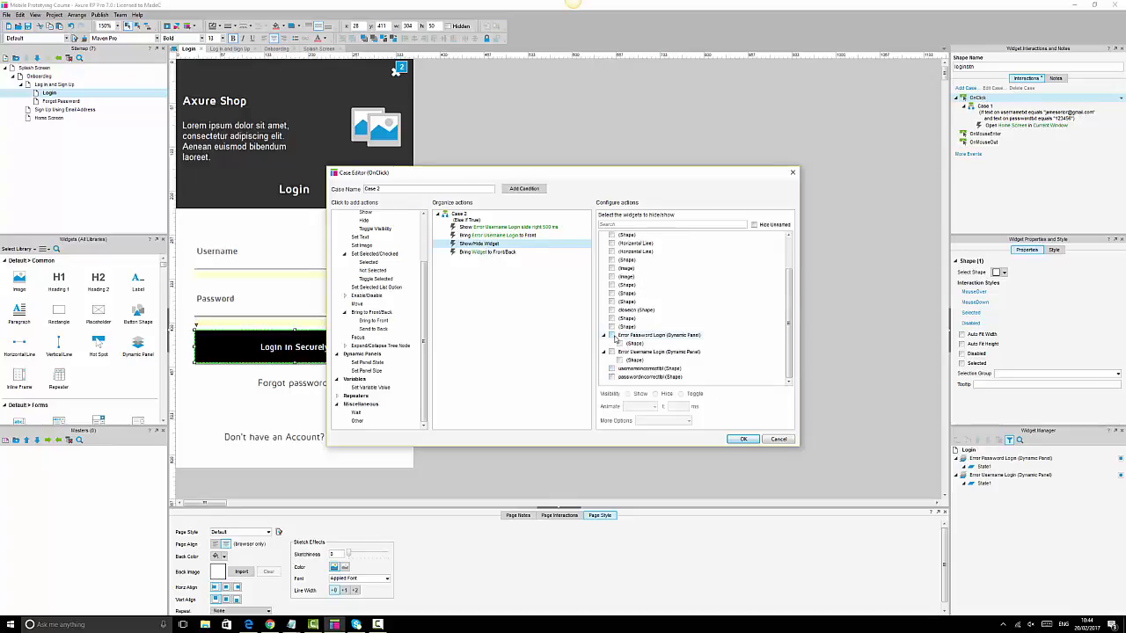
pyautogui.click(613, 337)
pyautogui.click(640, 406)
pyautogui.click(640, 430)
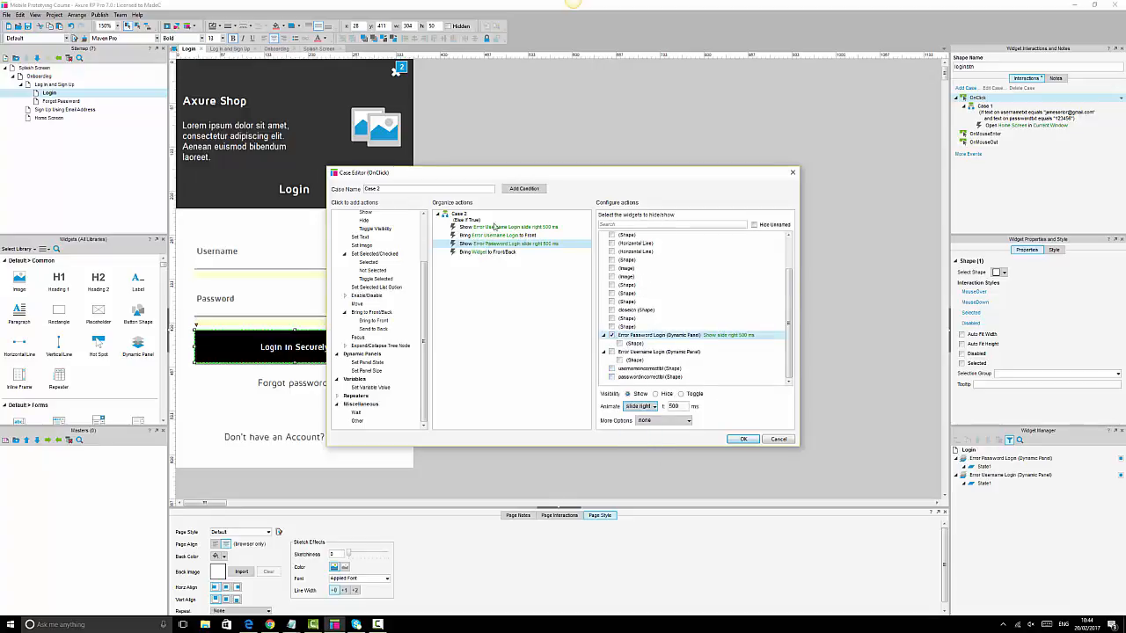
pyautogui.click(497, 253)
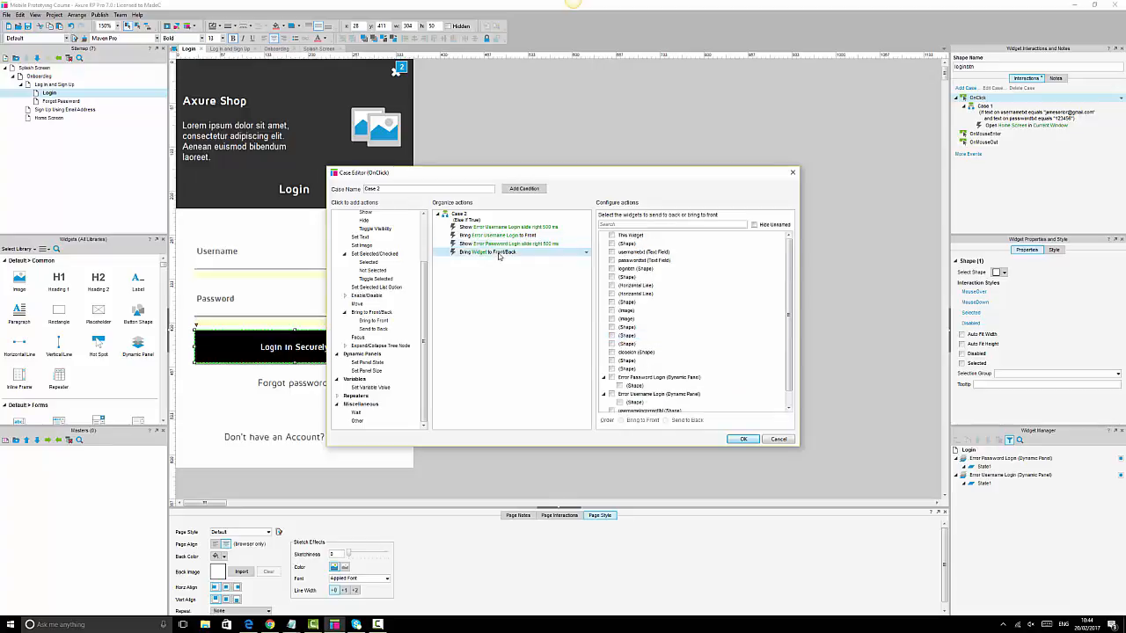
pyautogui.click(612, 377)
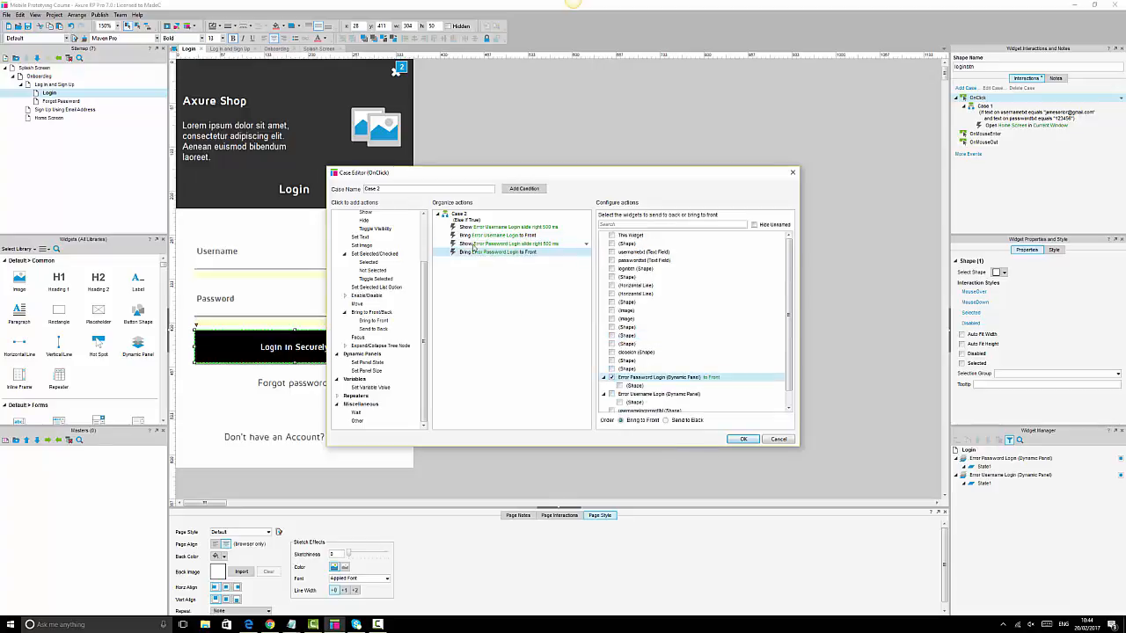
pyautogui.click(532, 373)
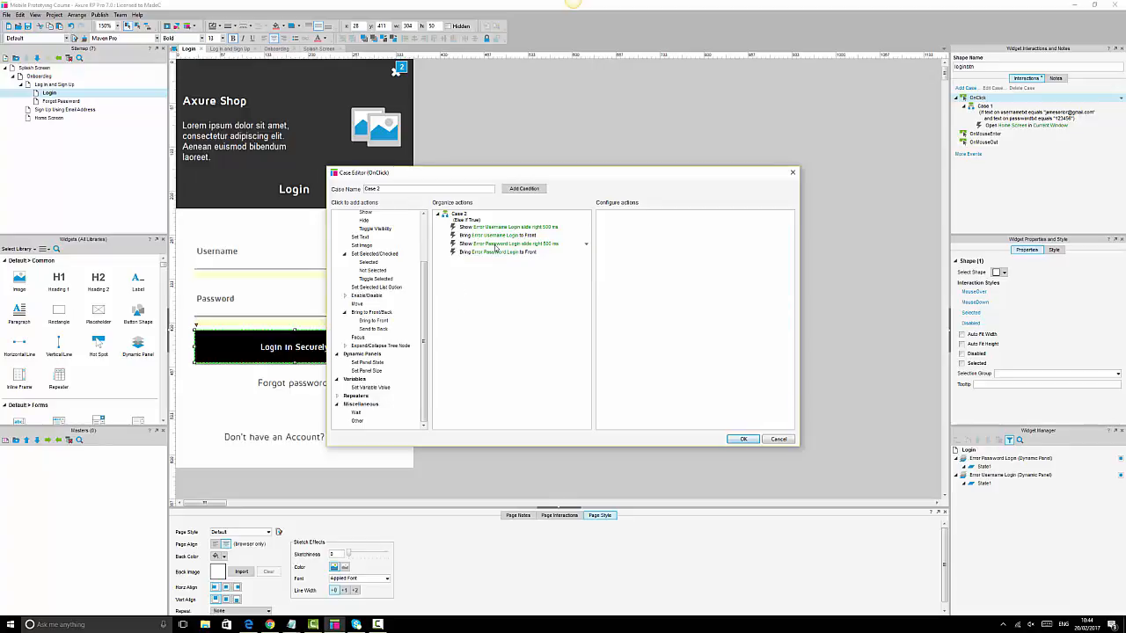
pyautogui.click(742, 440)
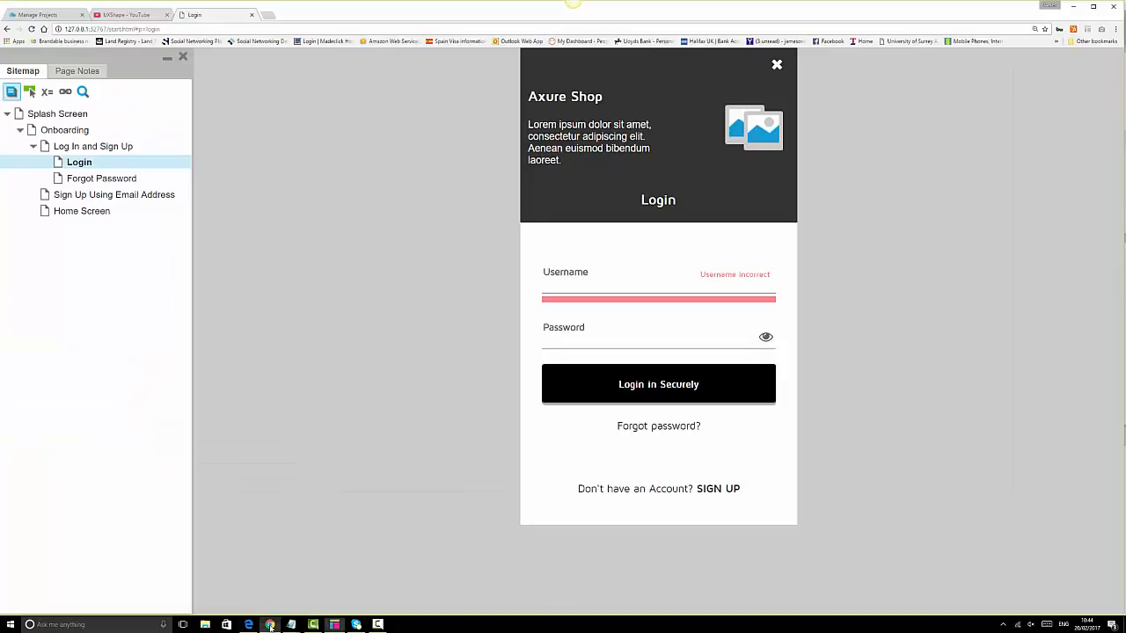
# - Reload the Chrome preview and try a wrong login to see red bars under Username and Password
pyautogui.click(269, 624)
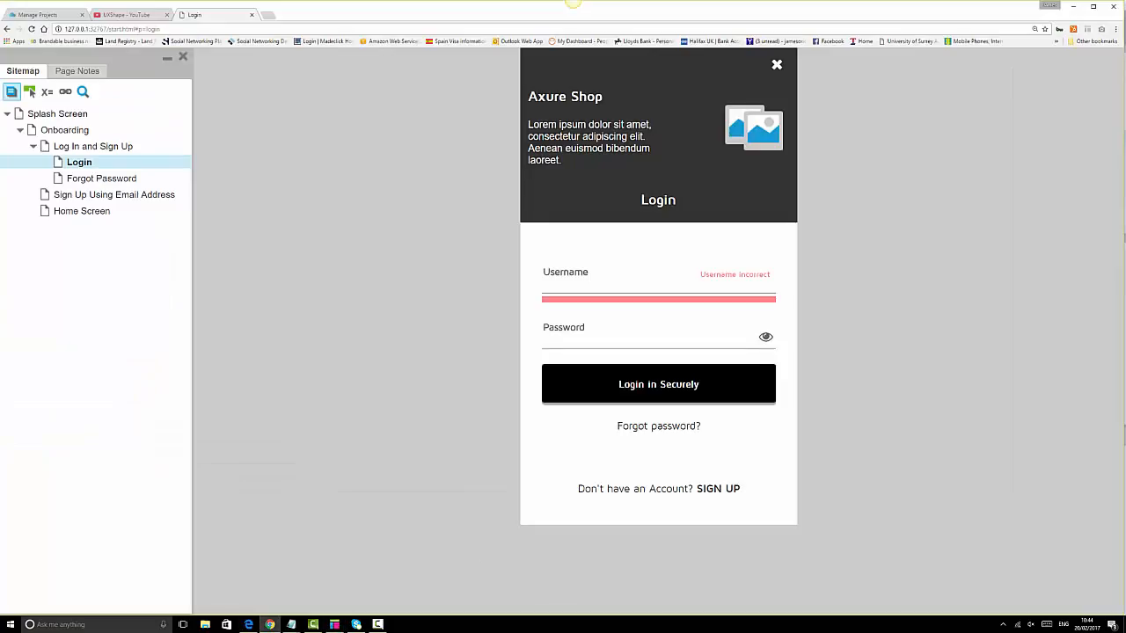
pyautogui.click(32, 29)
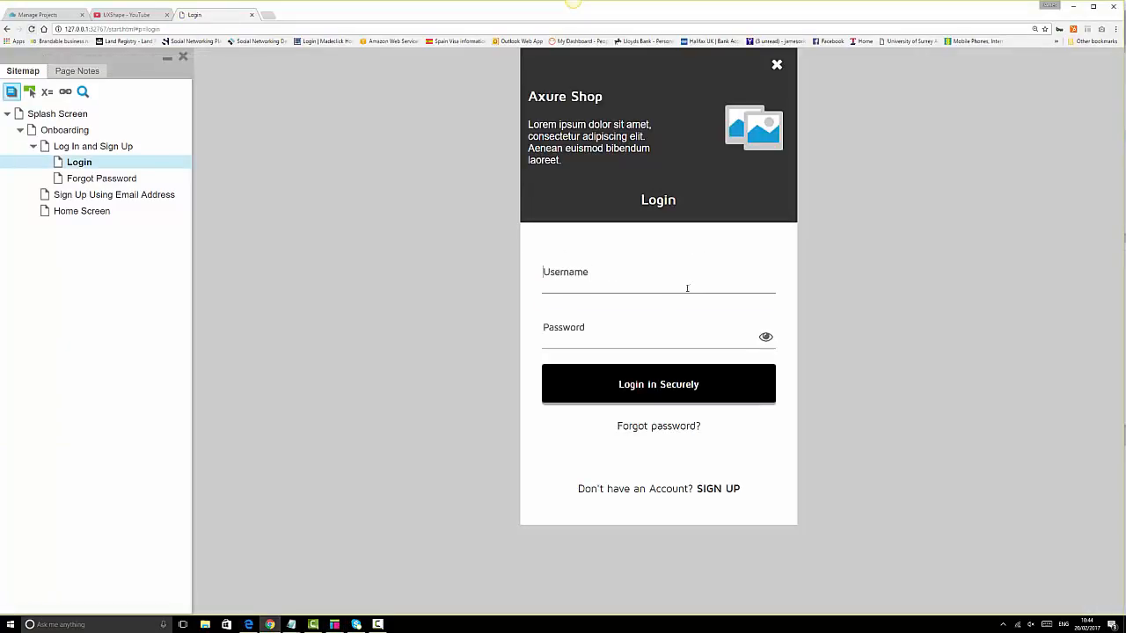
pyautogui.click(664, 330)
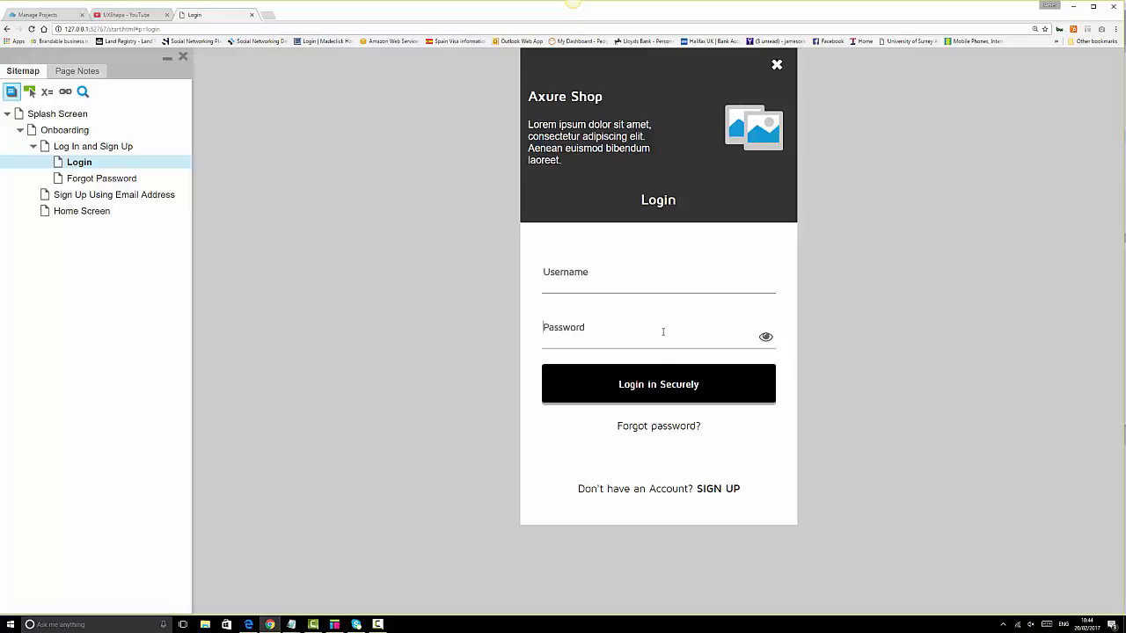
pyautogui.click(661, 389)
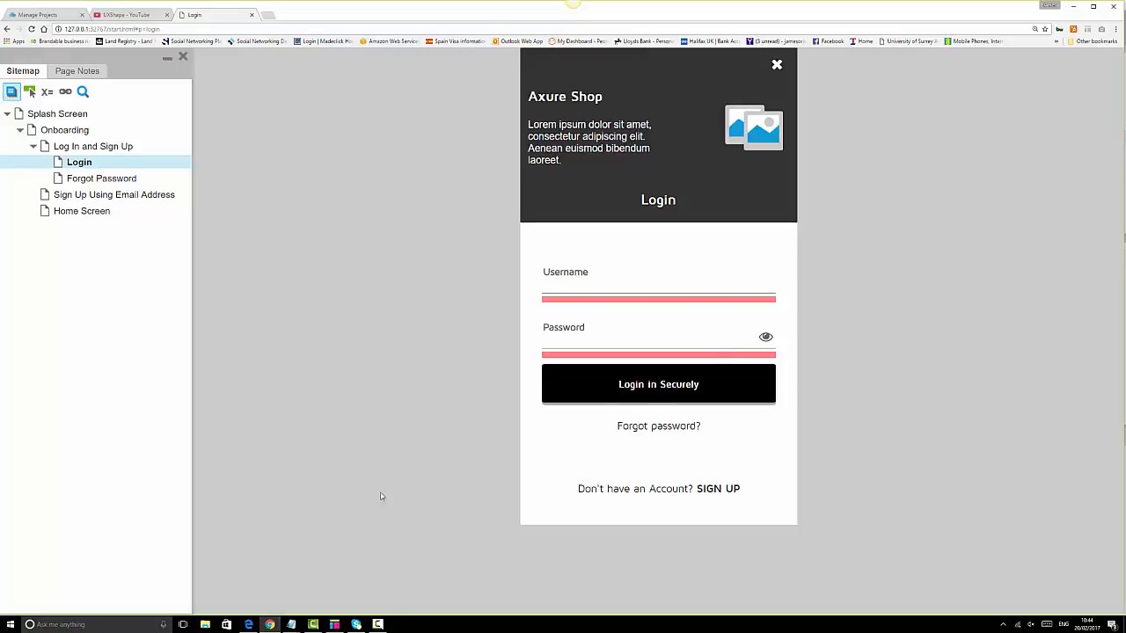
pyautogui.click(334, 624)
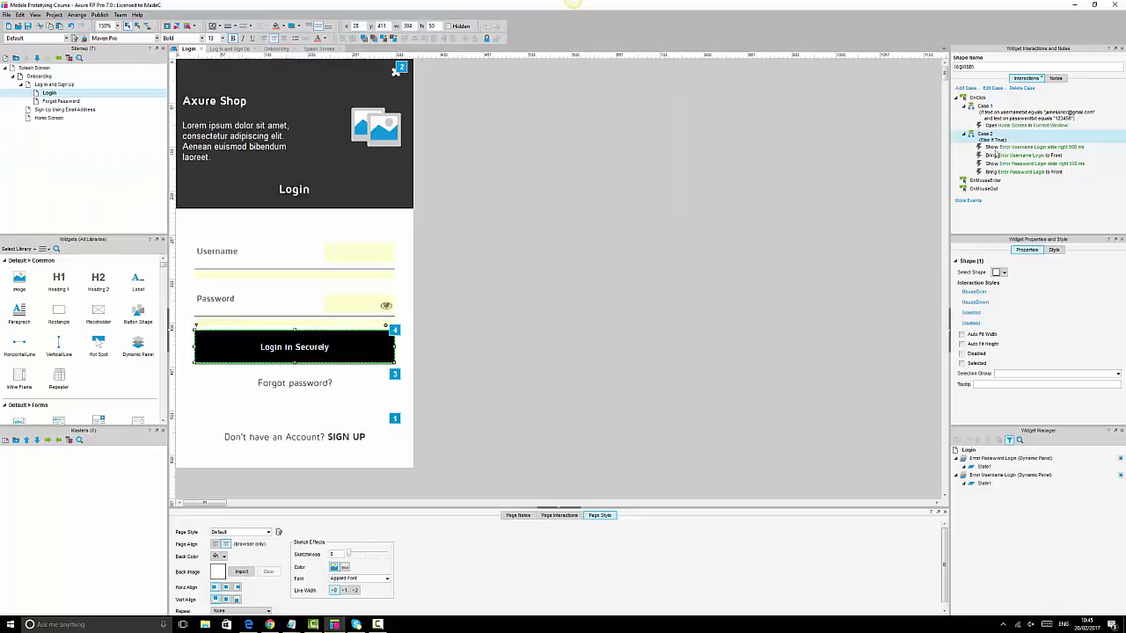
# - Add two Show/Hide actions to Case 2 showing usernameincorrectlbl and passwordincorrectlbl, then save
pyautogui.doubleClick(992, 139)
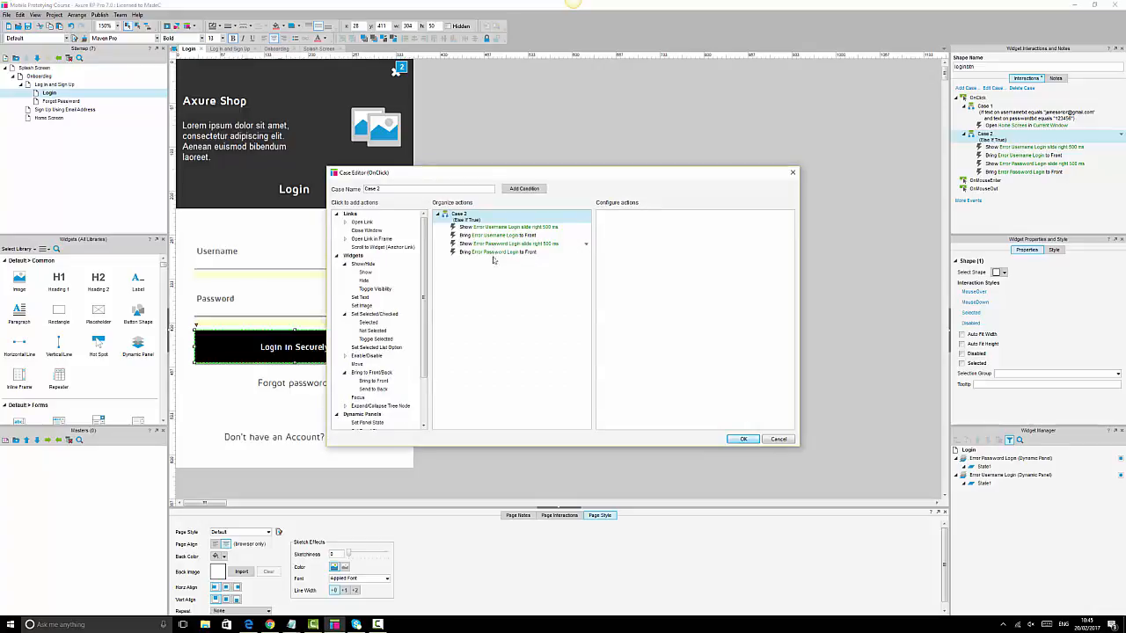
pyautogui.click(479, 255)
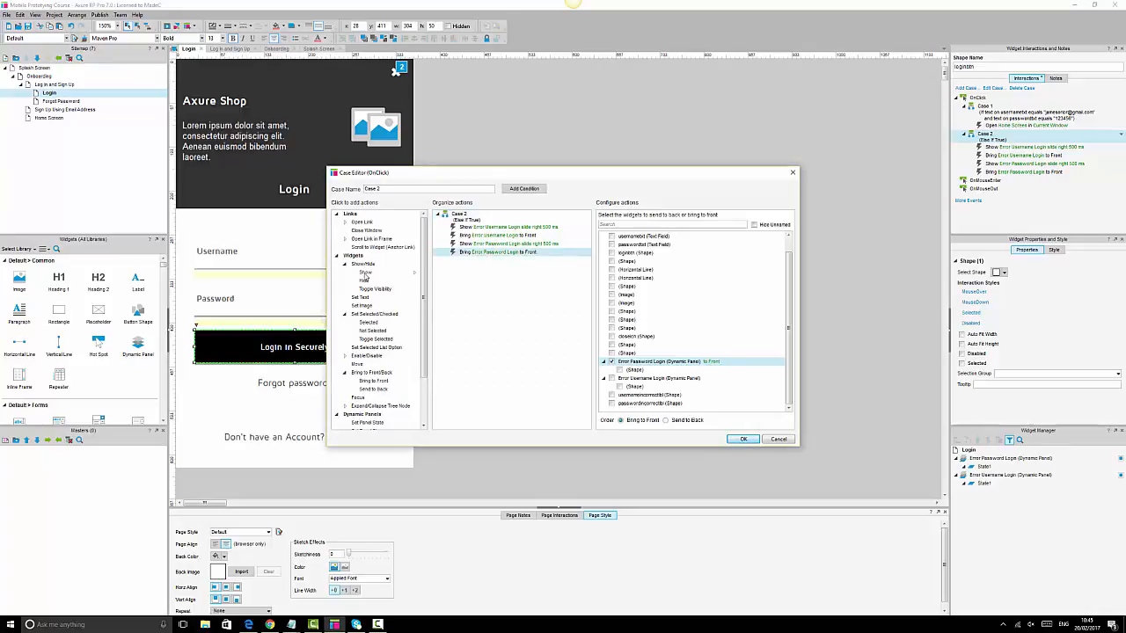
pyautogui.click(364, 274)
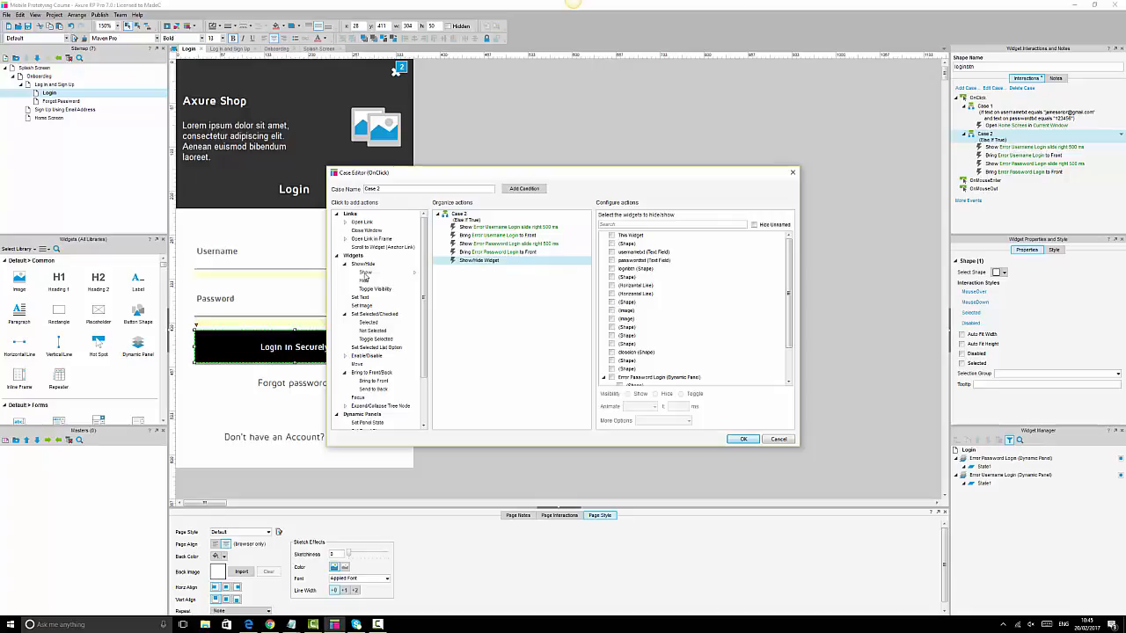
pyautogui.click(364, 274)
pyautogui.click(479, 261)
pyautogui.scroll(-2, 693, 335)
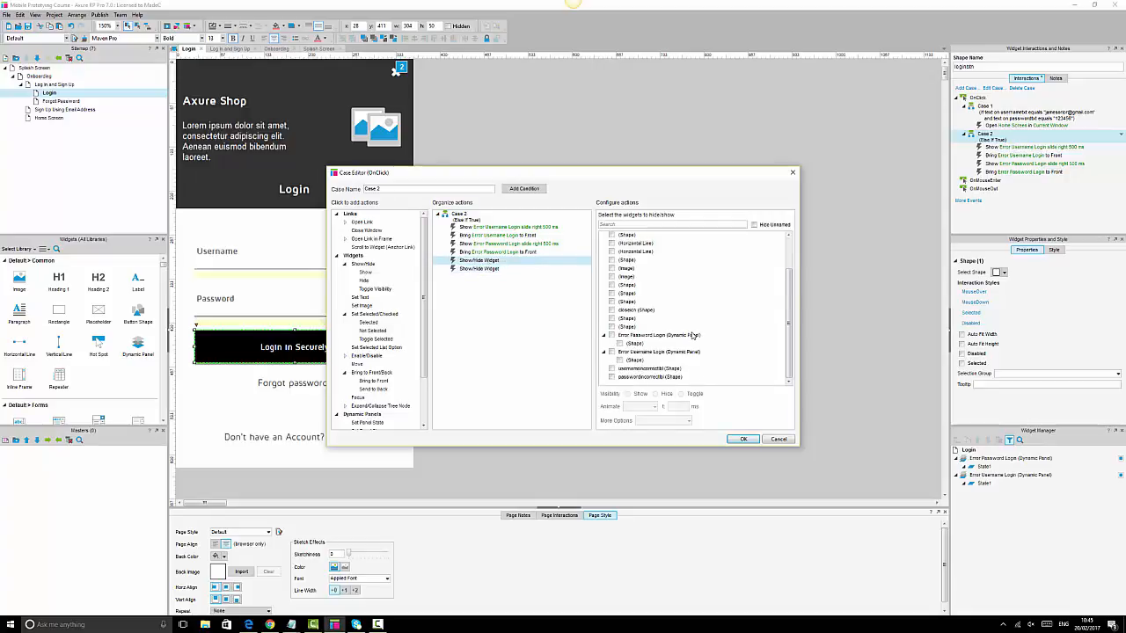
pyautogui.click(611, 371)
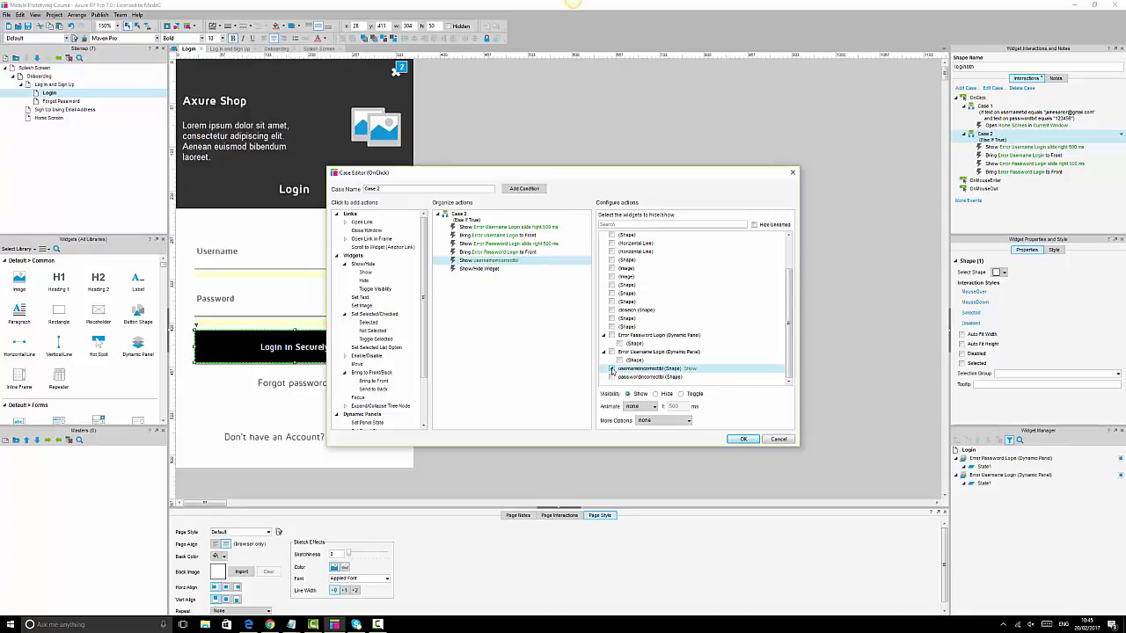
pyautogui.click(480, 268)
pyautogui.scroll(-2, 620, 387)
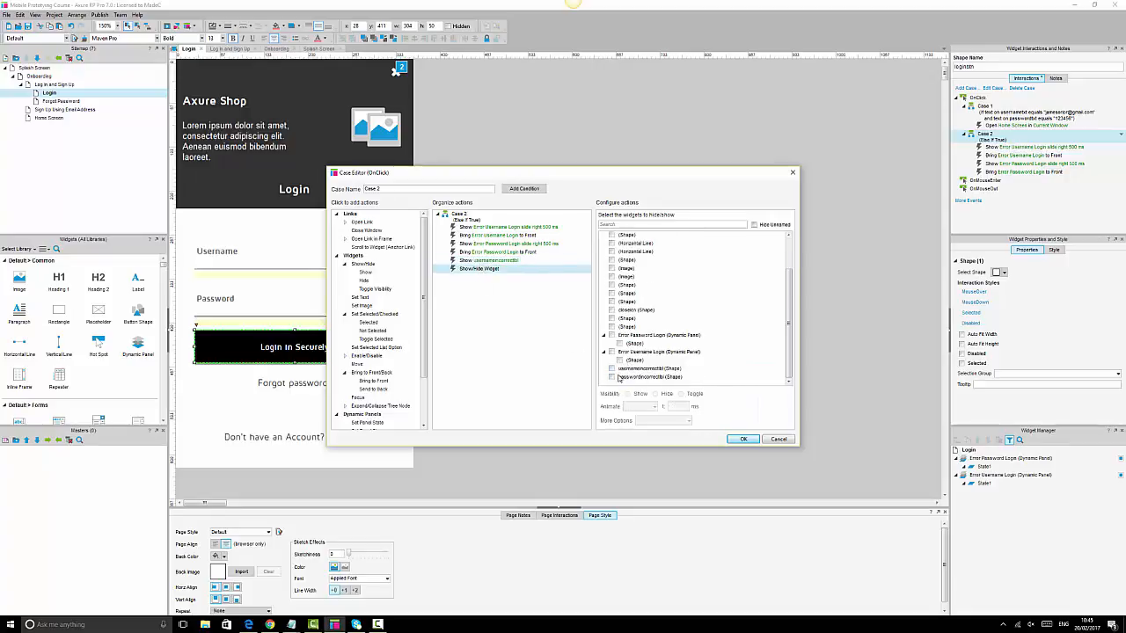
pyautogui.click(611, 377)
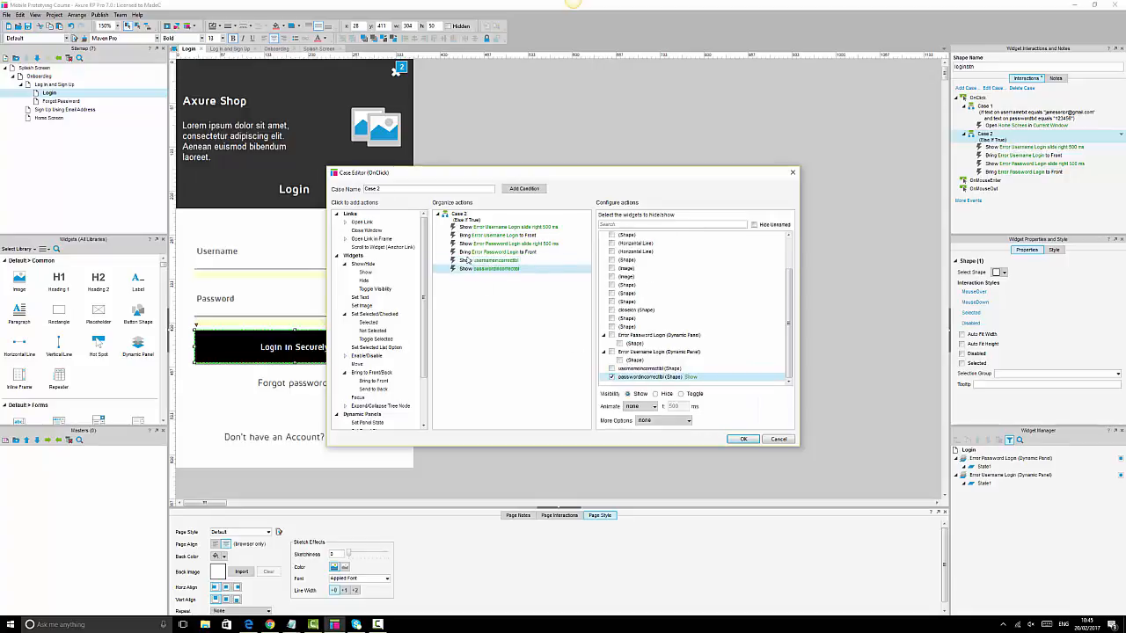
pyautogui.click(743, 439)
pyautogui.click(360, 304)
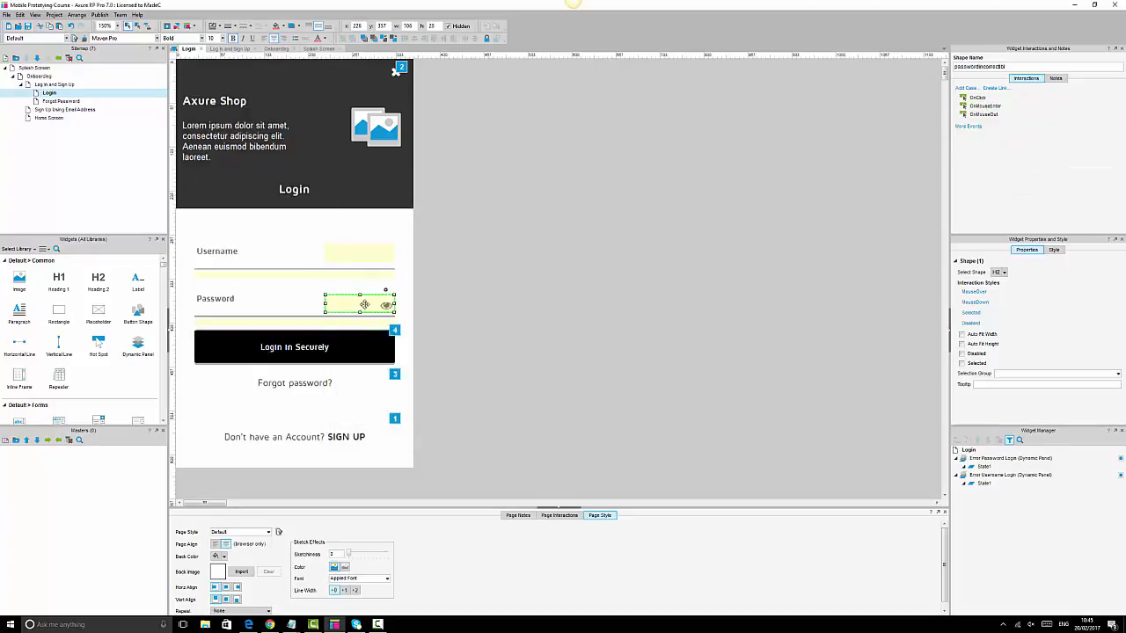
# - Toggle Hidden on the password and username error labels to check their text, leaving both hidden
pyautogui.click(448, 26)
pyautogui.click(448, 27)
pyautogui.click(358, 262)
pyautogui.click(360, 253)
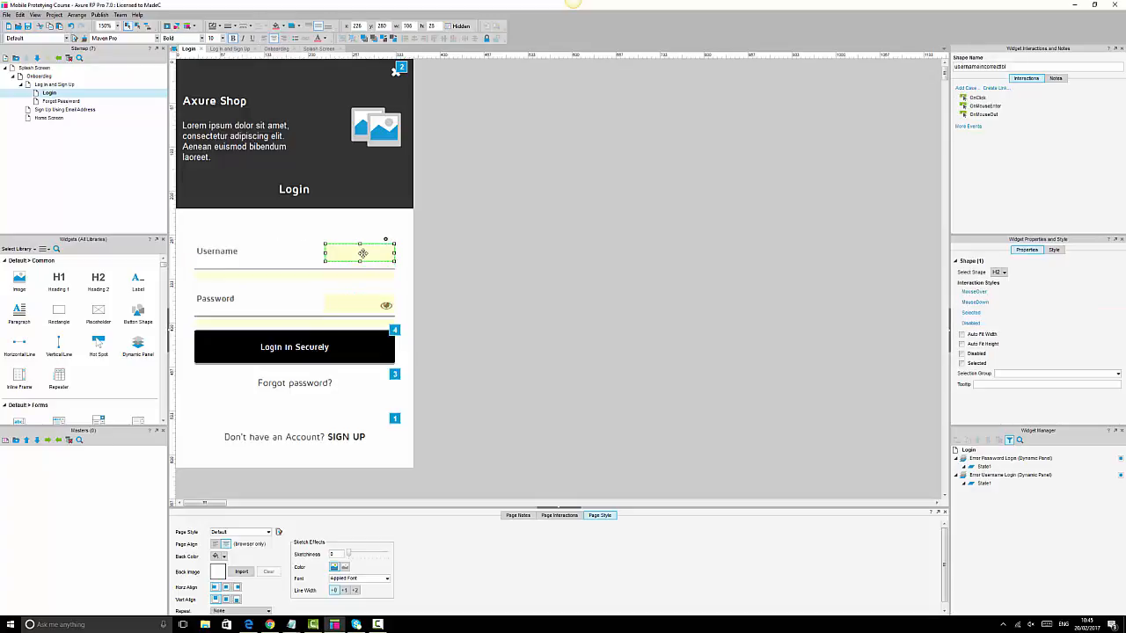
pyautogui.click(448, 26)
pyautogui.click(449, 27)
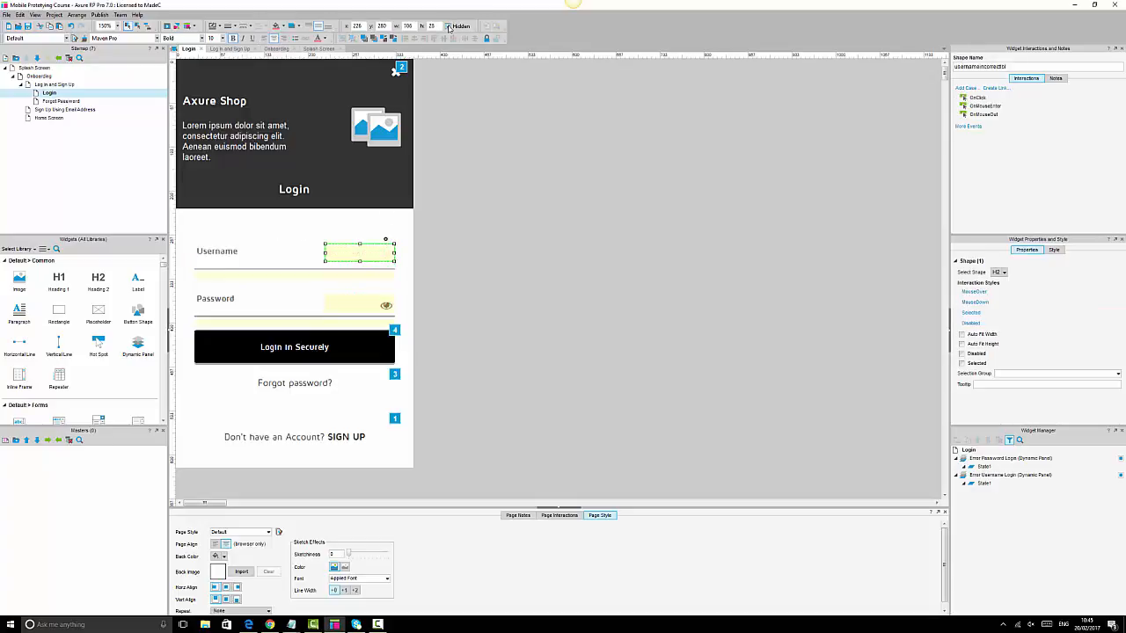
# - Reload the Chrome preview and try Login in Securely with wrong credentials, then return to Axure
pyautogui.click(270, 624)
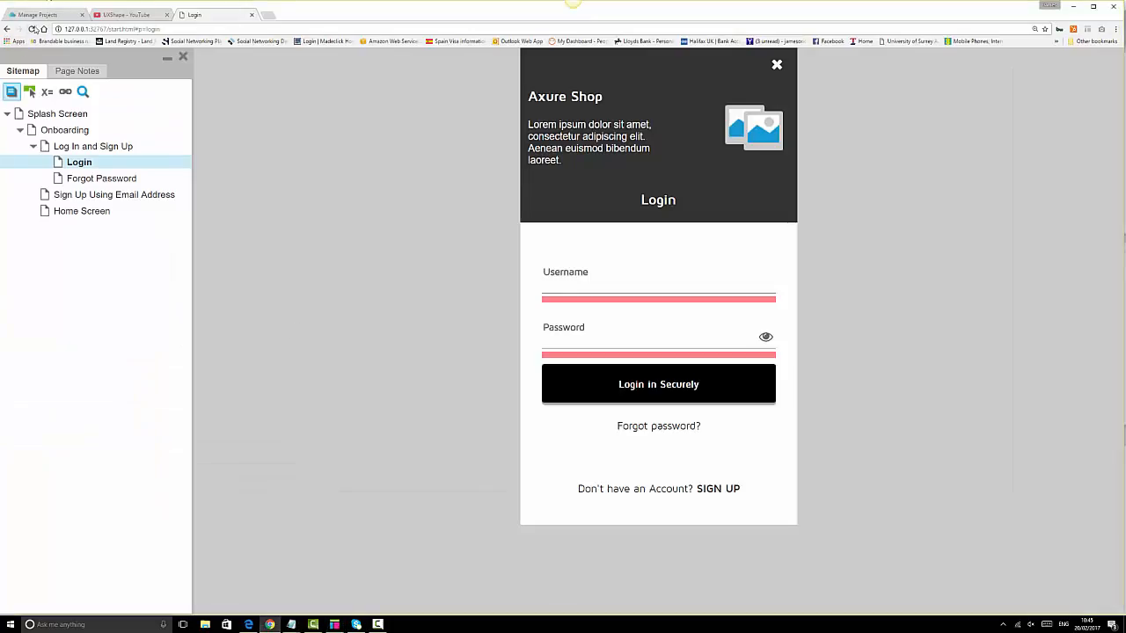
pyautogui.click(31, 29)
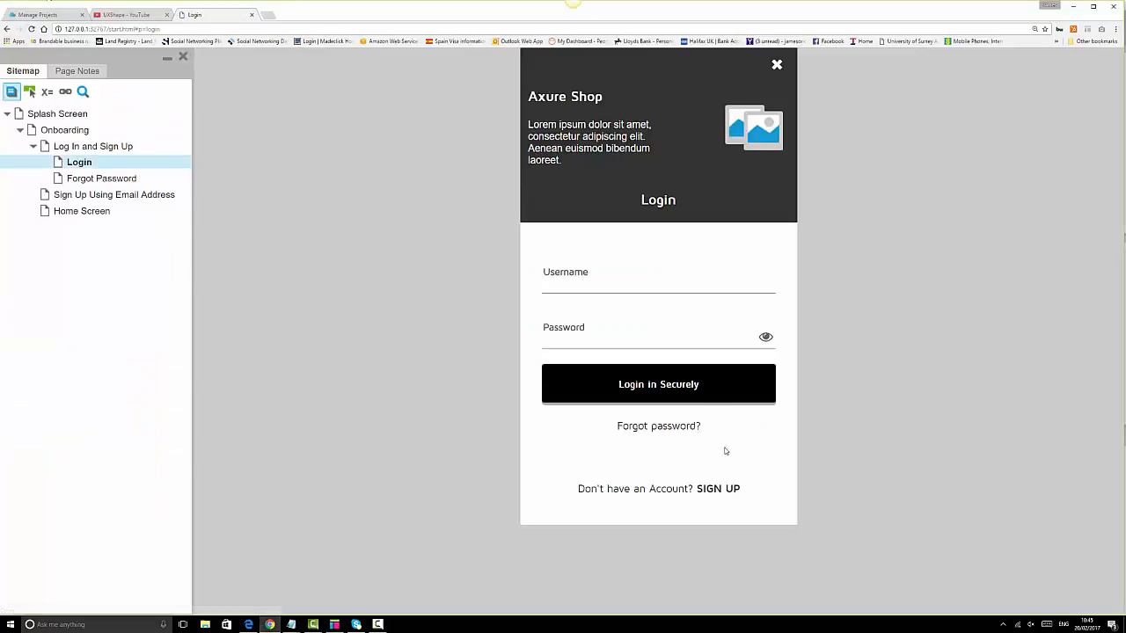
pyautogui.click(672, 393)
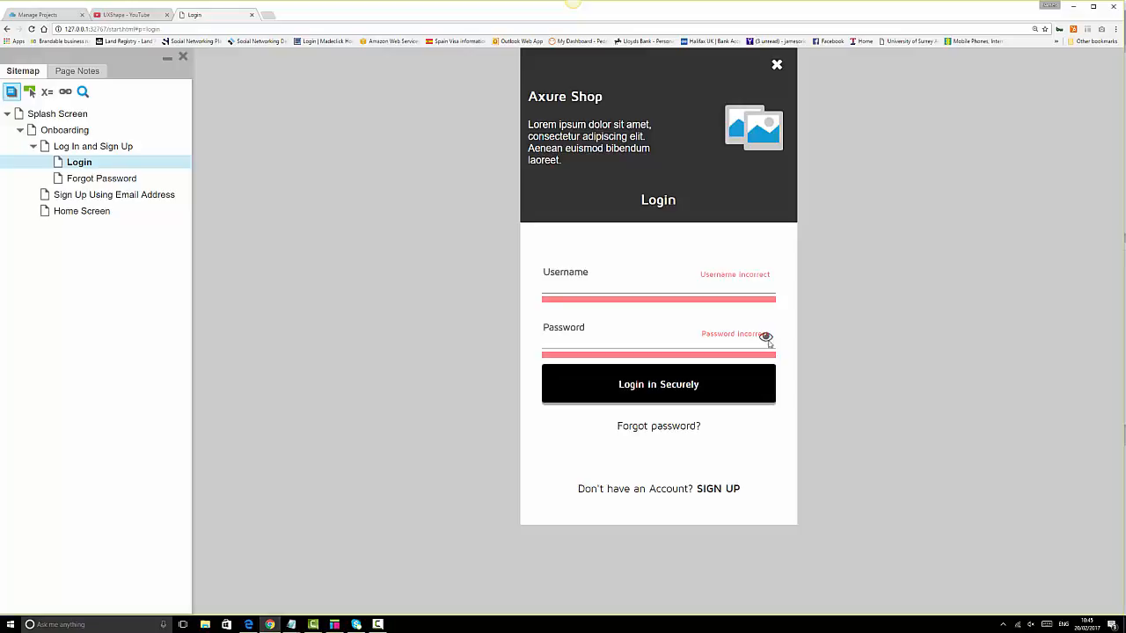
pyautogui.click(334, 627)
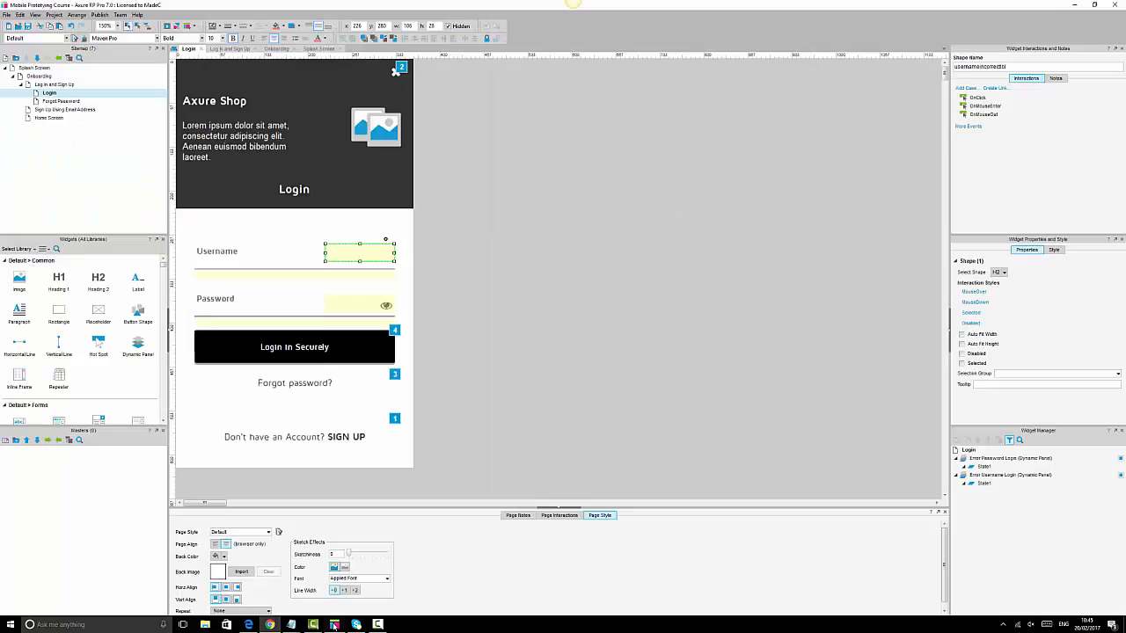
# - Move the password error label aside, hide the eye icon, then put the label back on the Password field
pyautogui.click(386, 304)
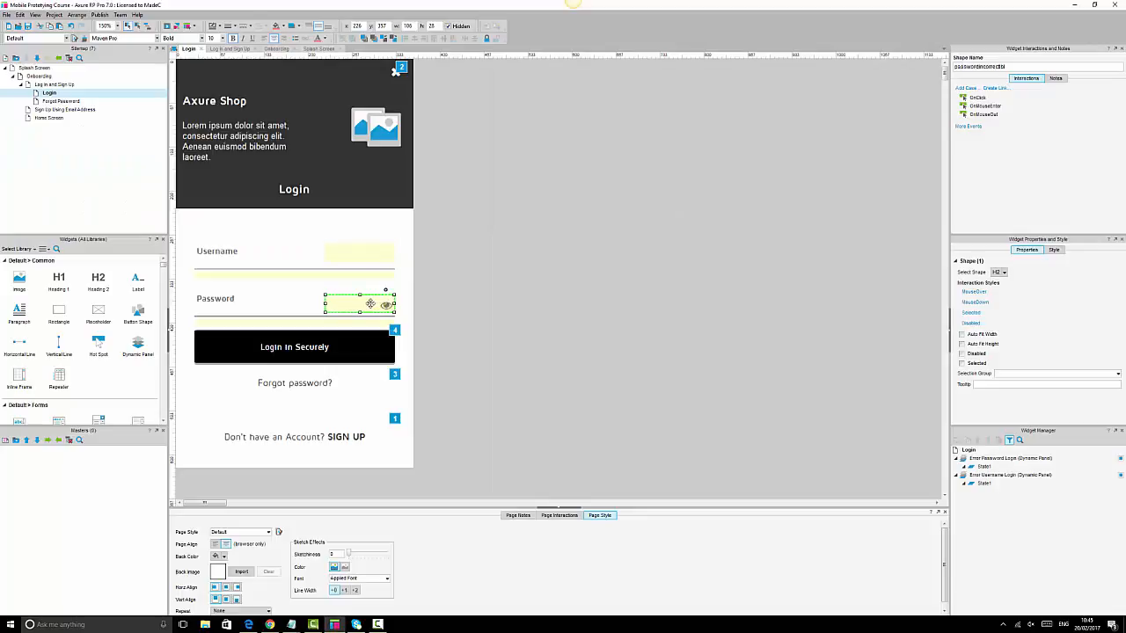
pyautogui.moveTo(370, 304); pyautogui.dragTo(447, 280)
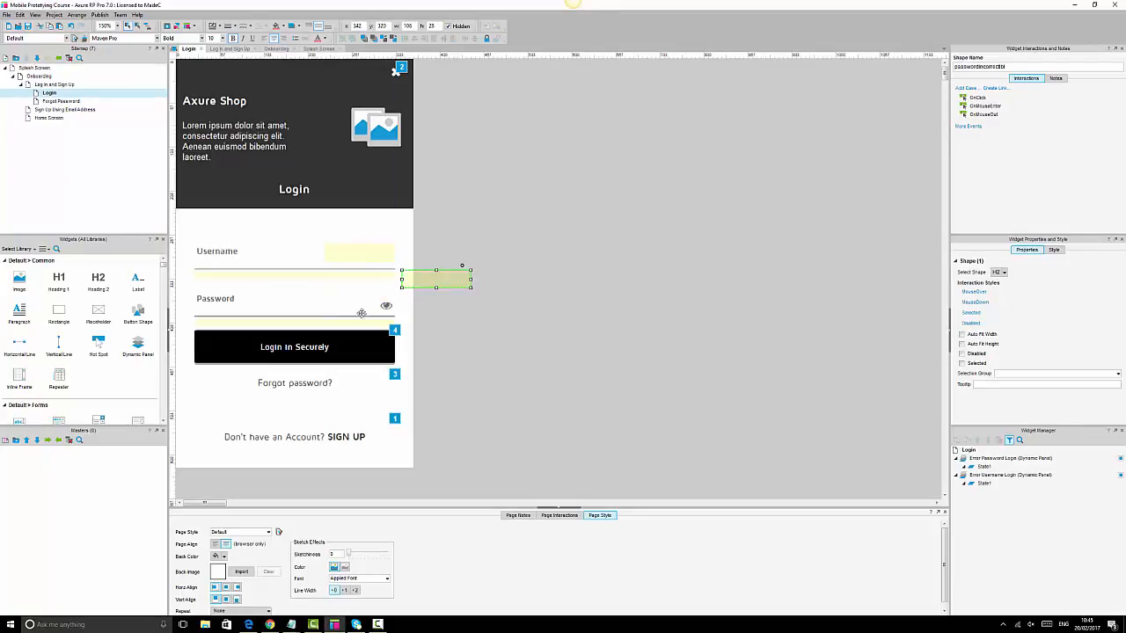
pyautogui.click(386, 304)
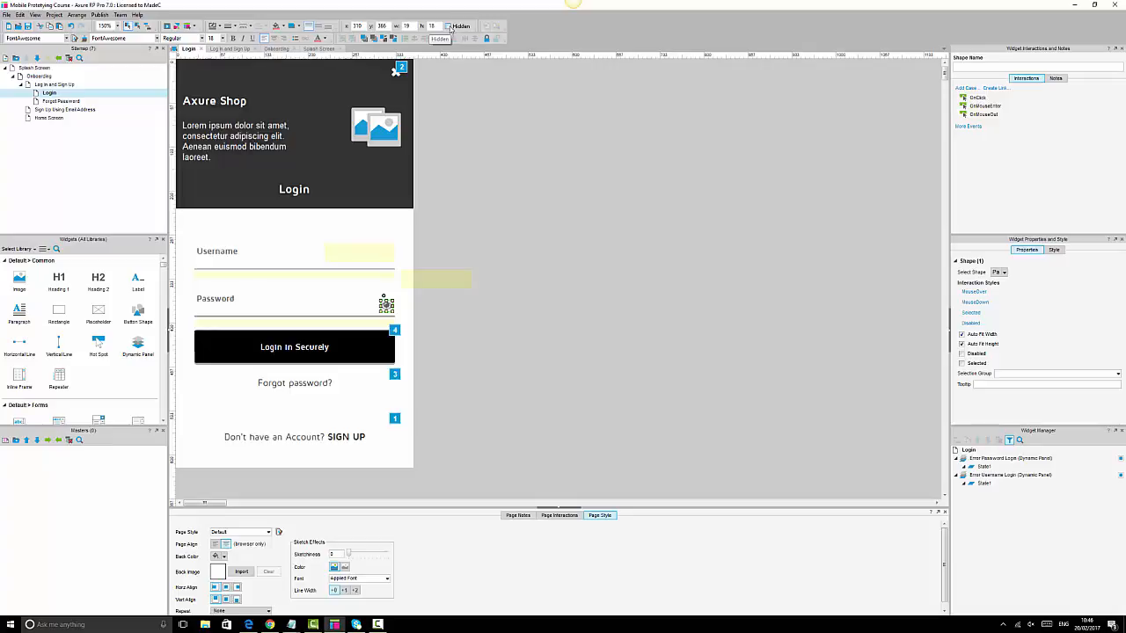
pyautogui.click(436, 280)
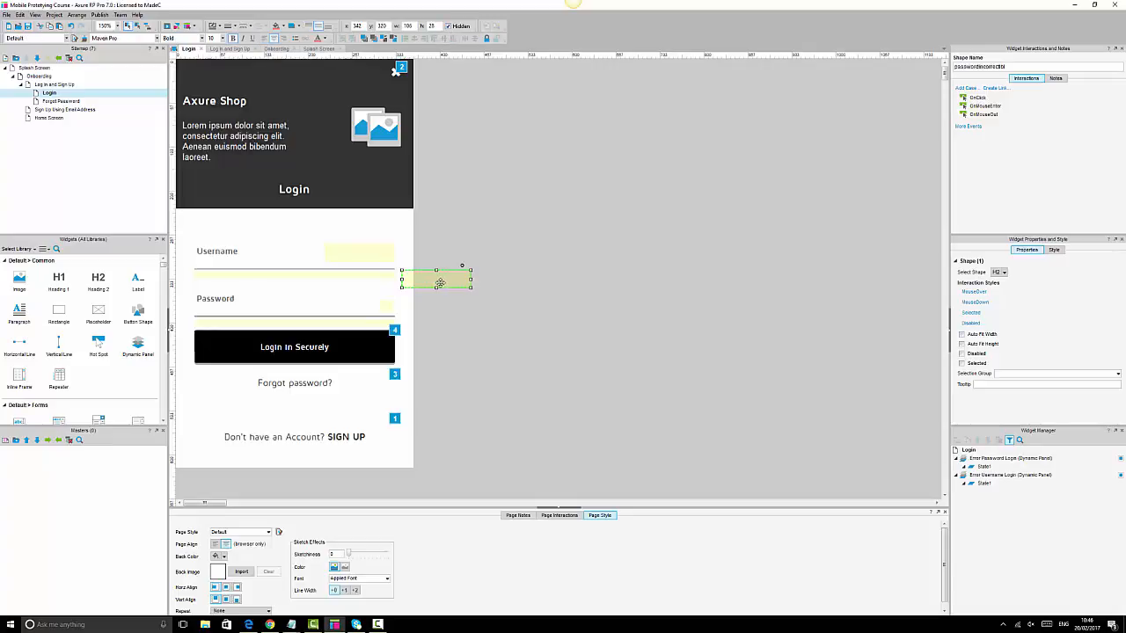
pyautogui.moveTo(439, 282); pyautogui.dragTo(370, 311)
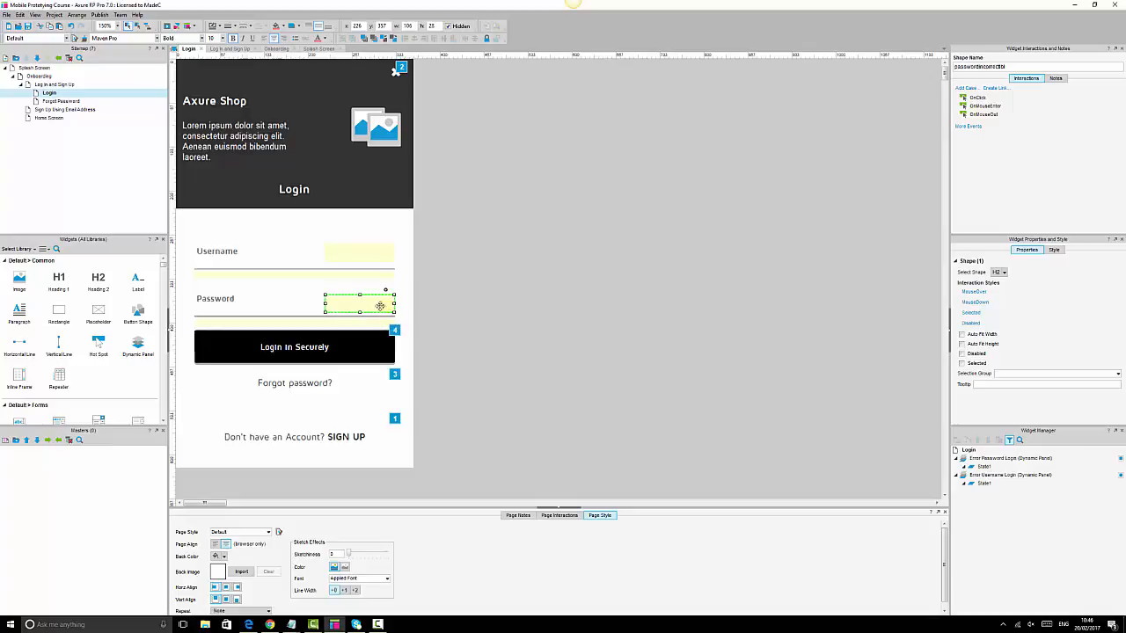
# - Switch to the Chrome preview and reload the Login page to clear its form
pyautogui.click(272, 625)
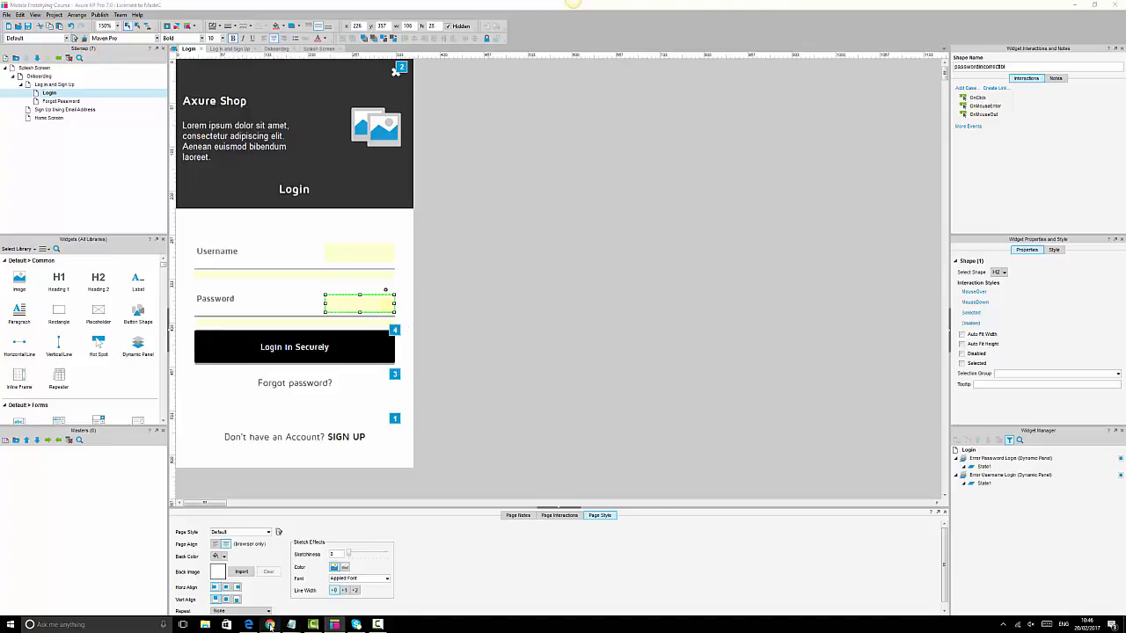
pyautogui.click(31, 29)
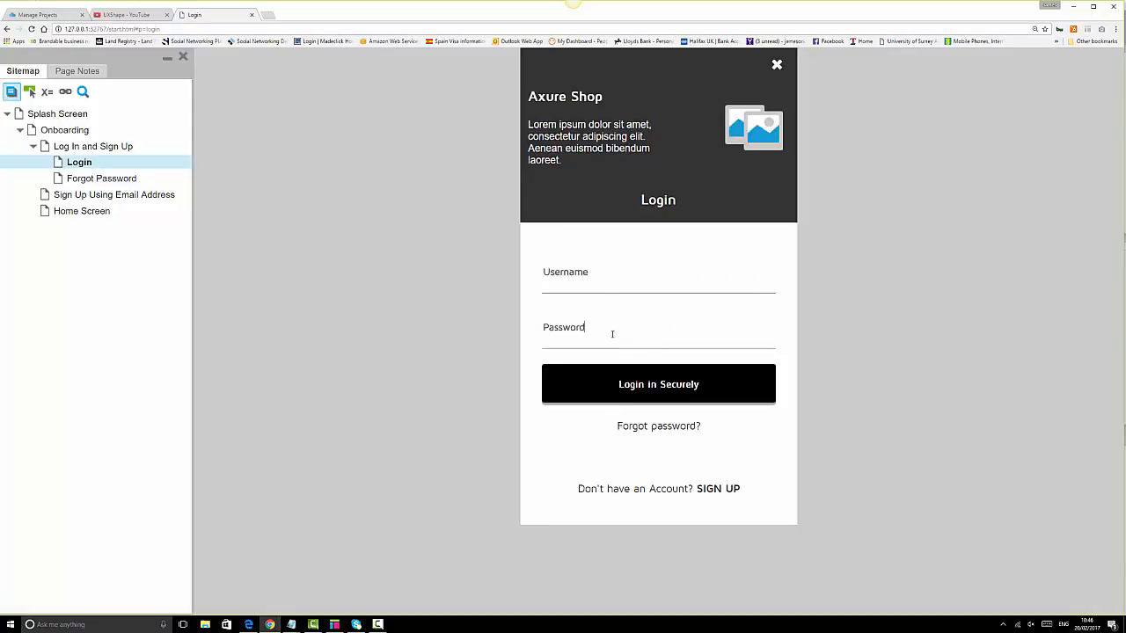
# - Submit the empty Login form to show both incorrect errors, then go back to Axure
pyautogui.click(652, 393)
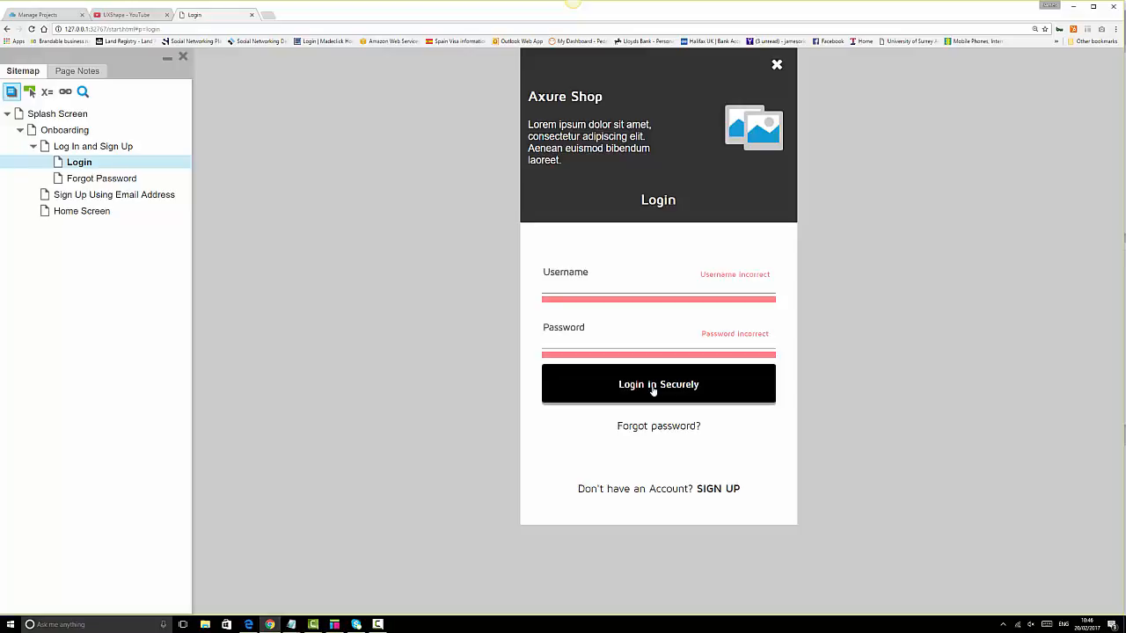
pyautogui.click(335, 624)
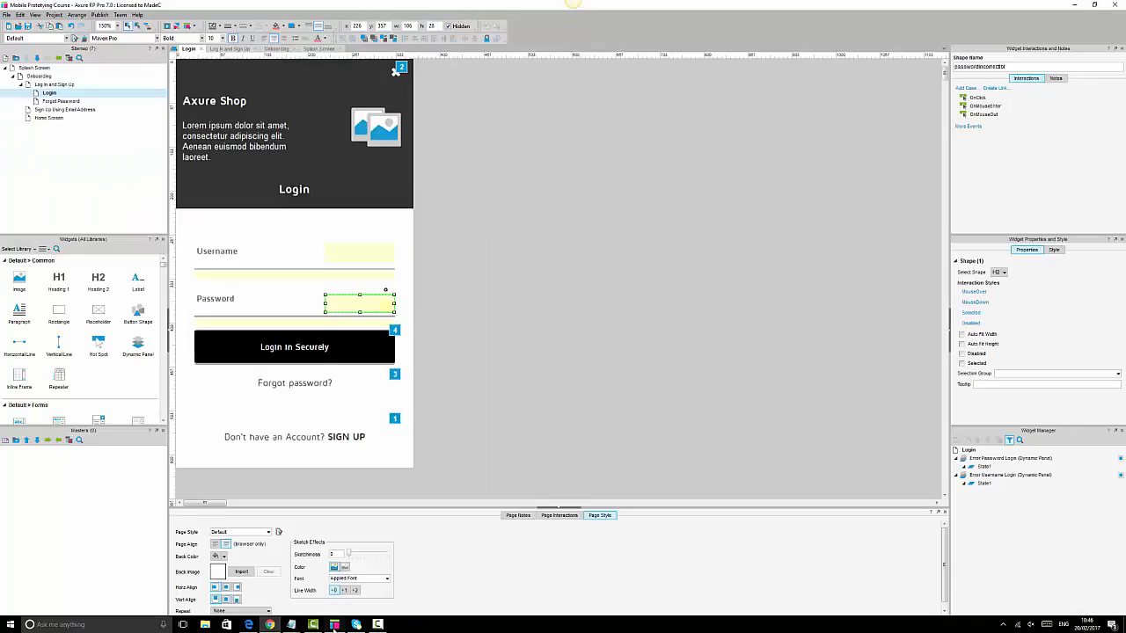
# - Unhide the Username incorrect and Password incorrect labels to check them on the canvas
pyautogui.click(356, 346)
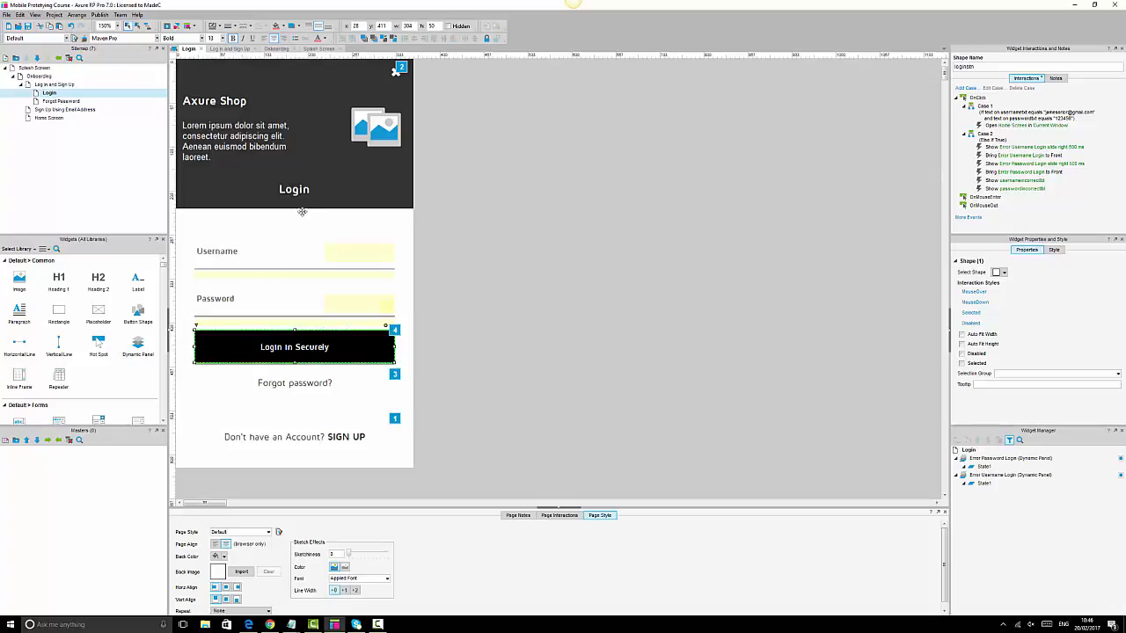
pyautogui.click(387, 253)
pyautogui.click(448, 26)
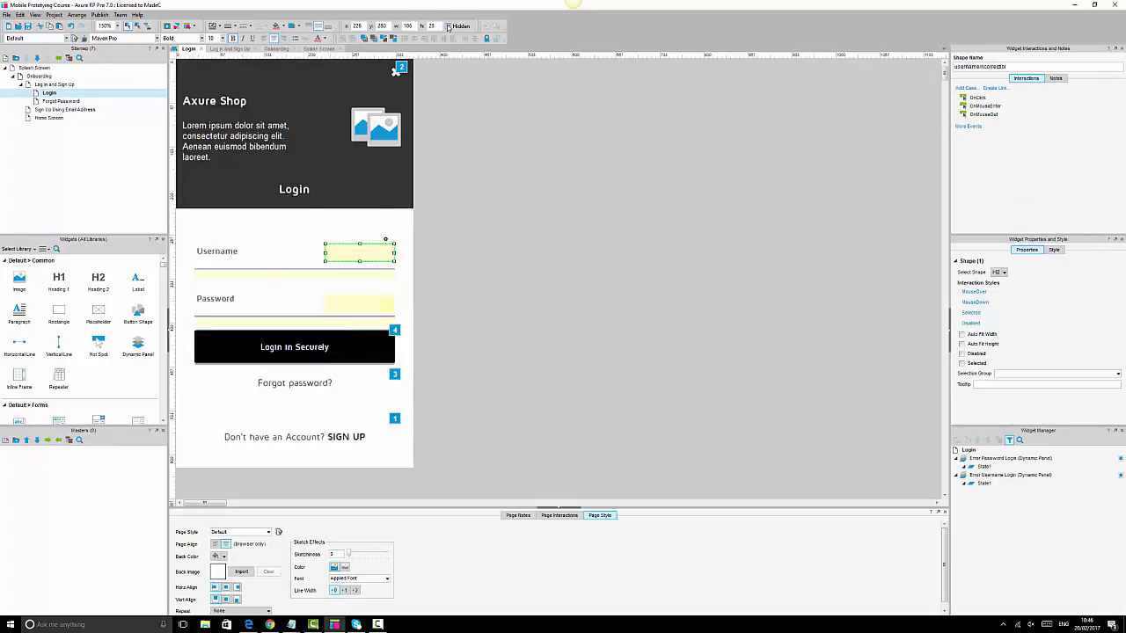
pyautogui.click(374, 305)
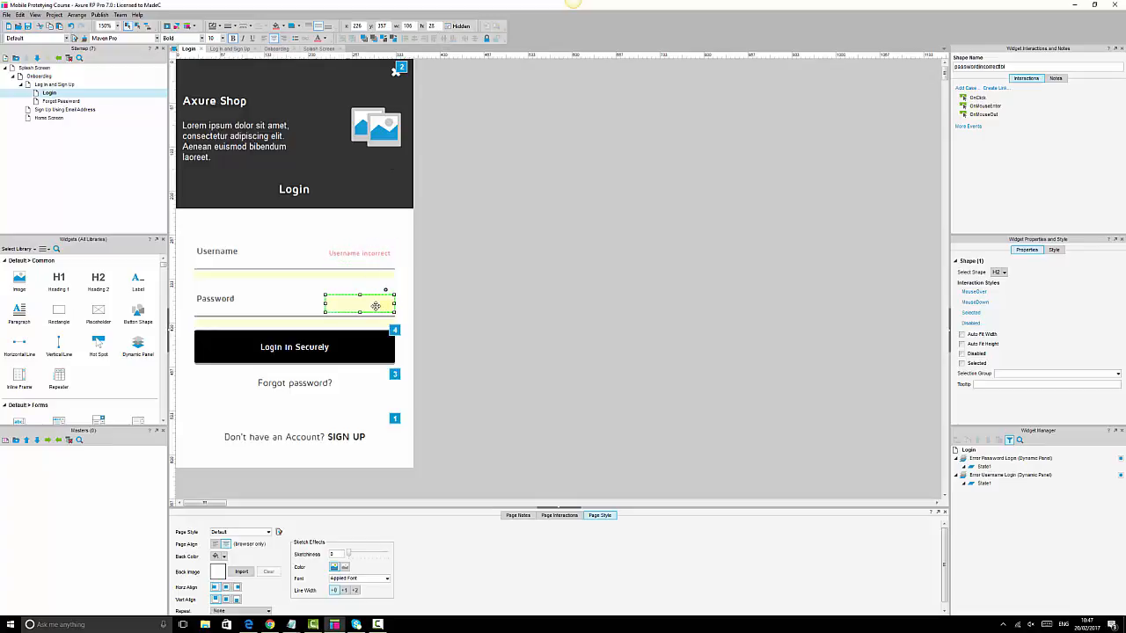
pyautogui.click(449, 27)
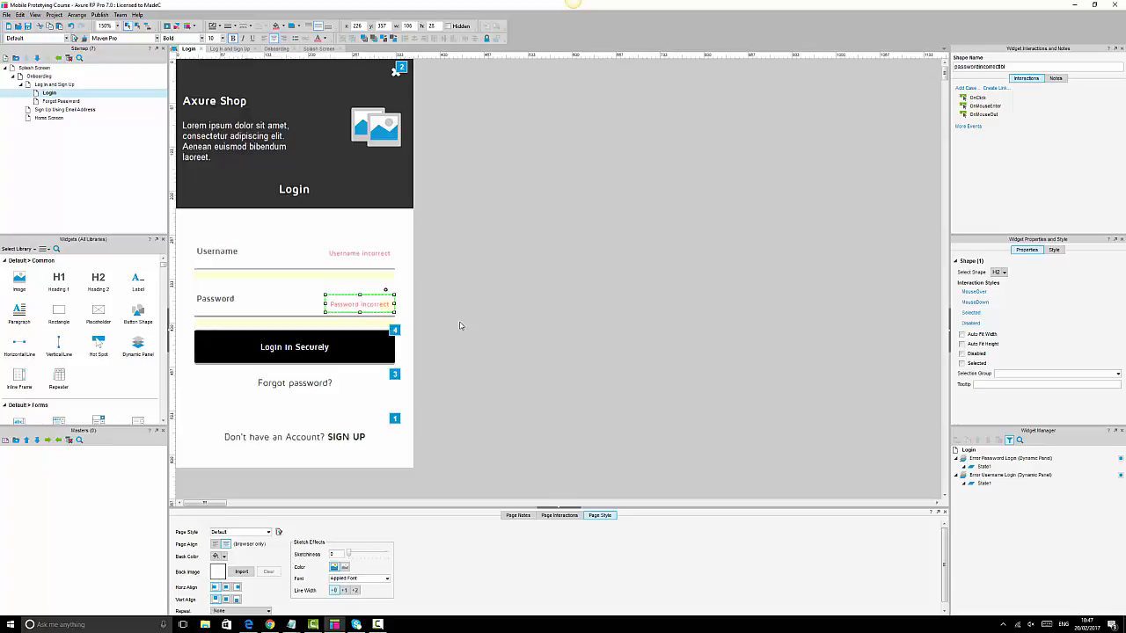
# - Hide both incorrect labels again, review the login button, and return to Chrome
pyautogui.click(449, 26)
pyautogui.click(379, 254)
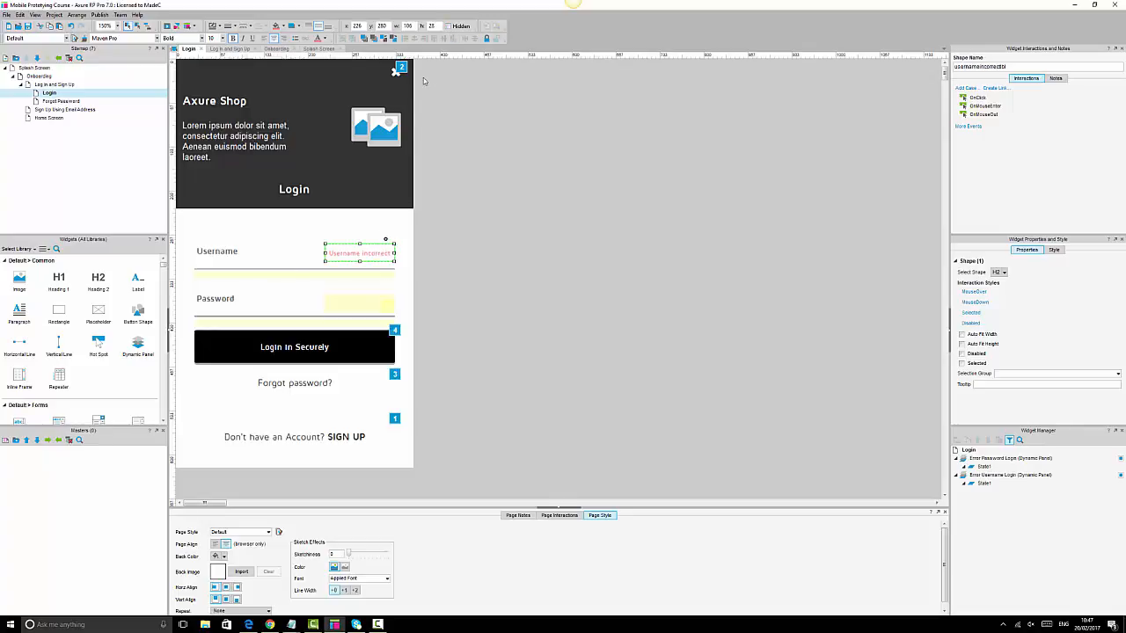
pyautogui.click(449, 28)
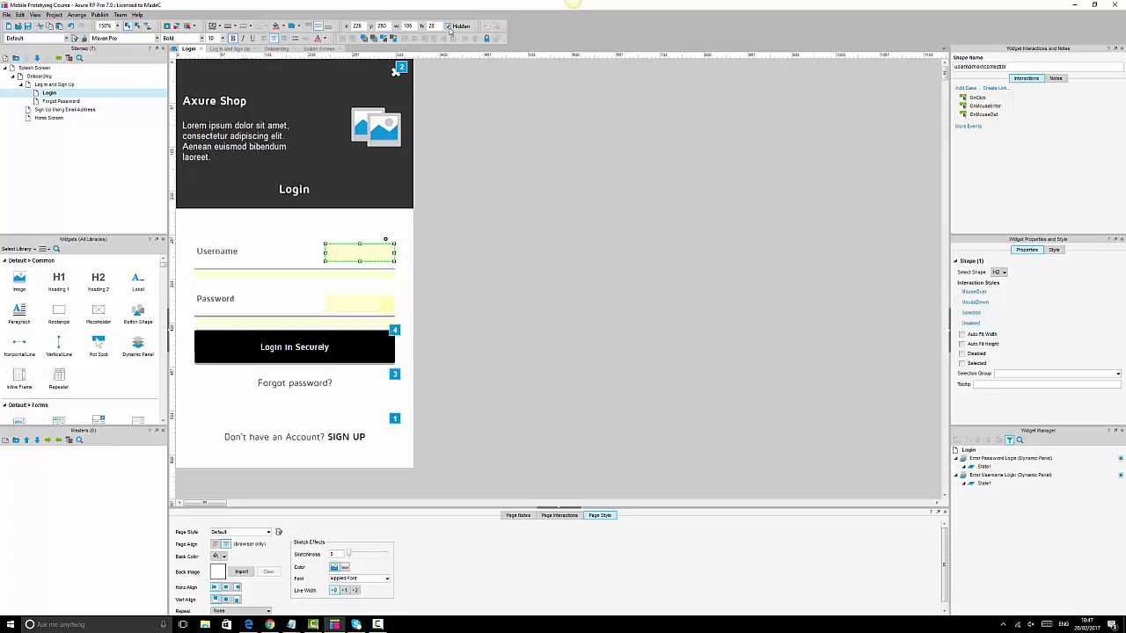
pyautogui.click(341, 338)
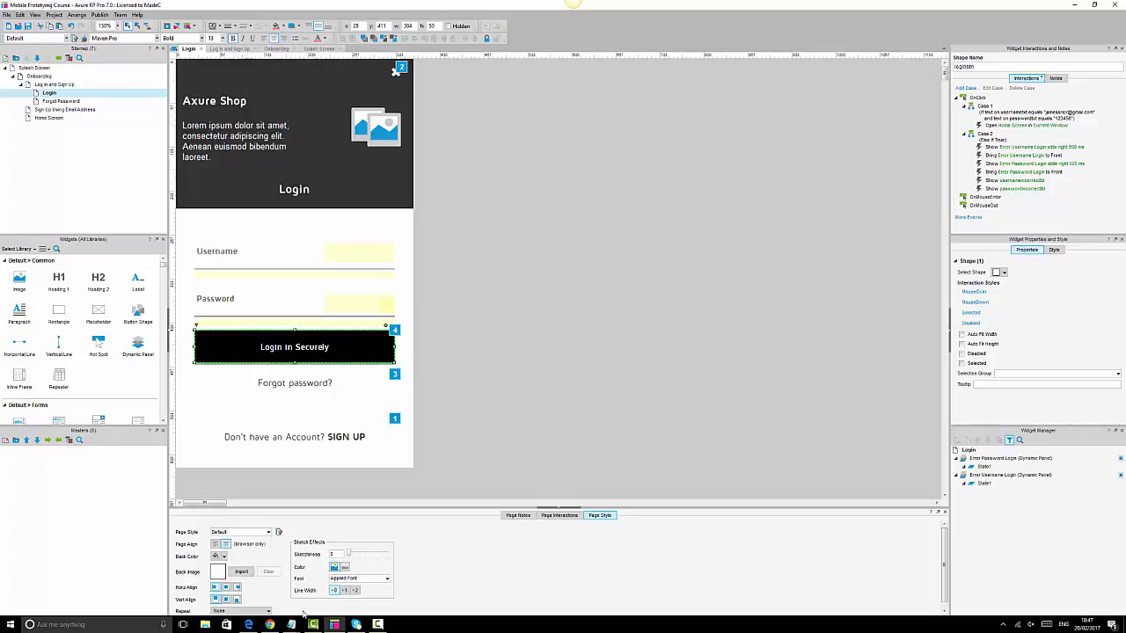
pyautogui.click(270, 624)
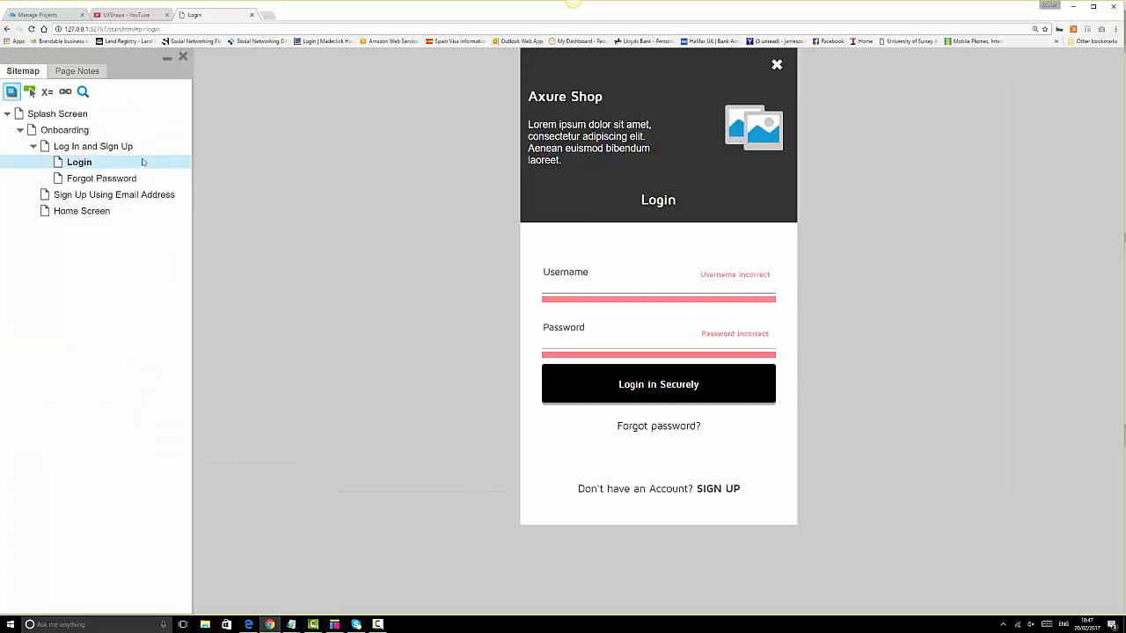
# - Check Home Screen, trigger the empty-form errors, then log in with a valid e-mail and password
pyautogui.click(99, 214)
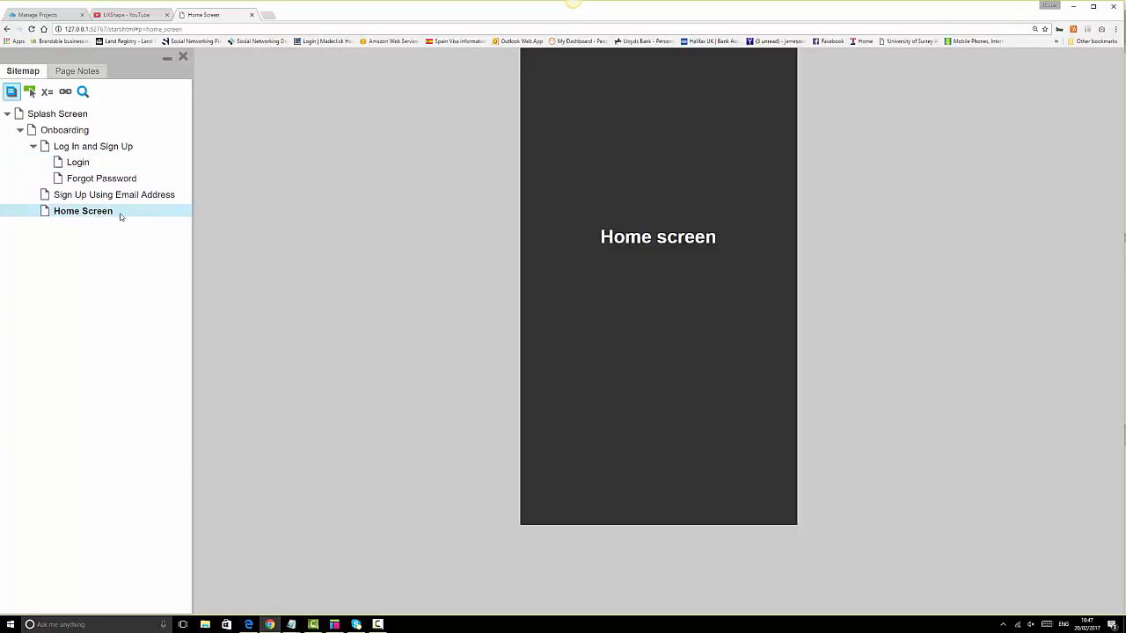
pyautogui.click(75, 166)
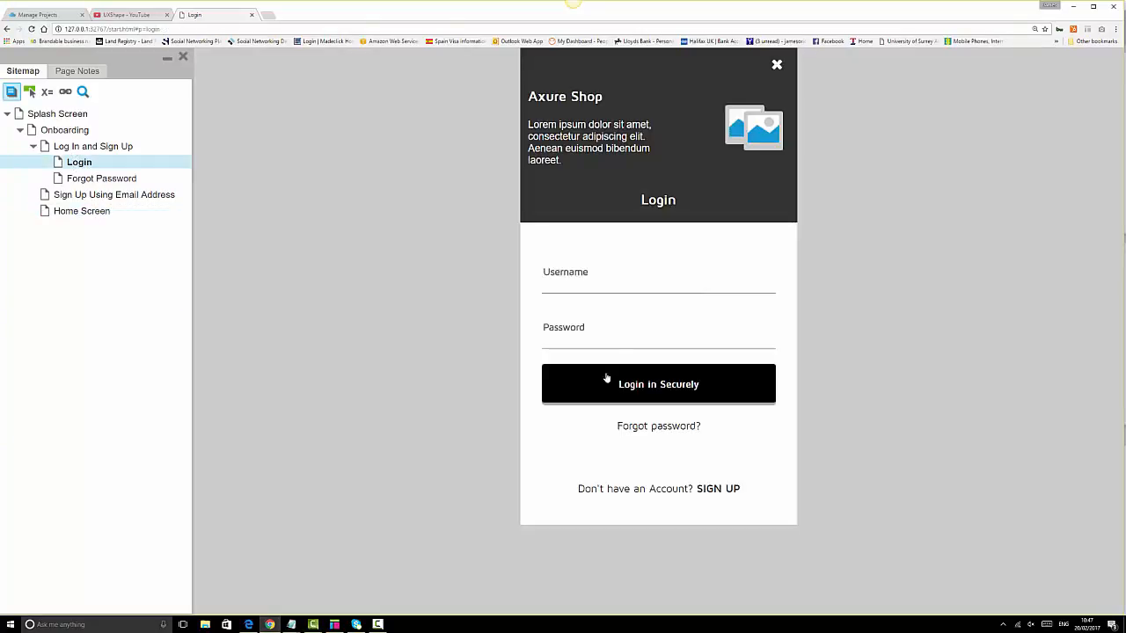
pyautogui.click(656, 381)
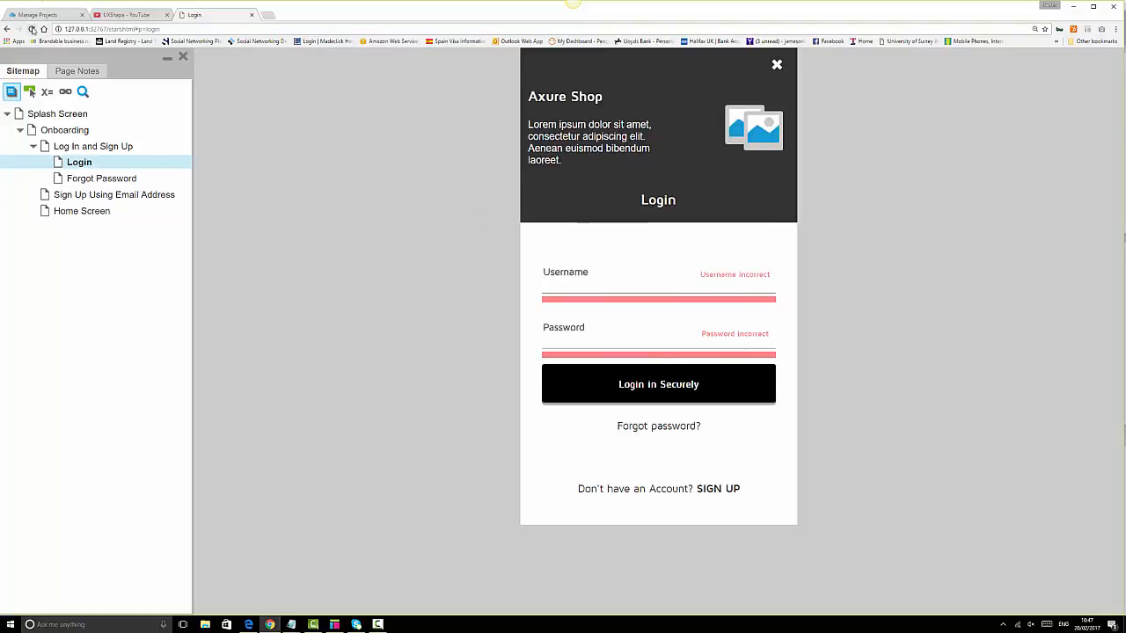
pyautogui.click(31, 29)
pyautogui.click(620, 283)
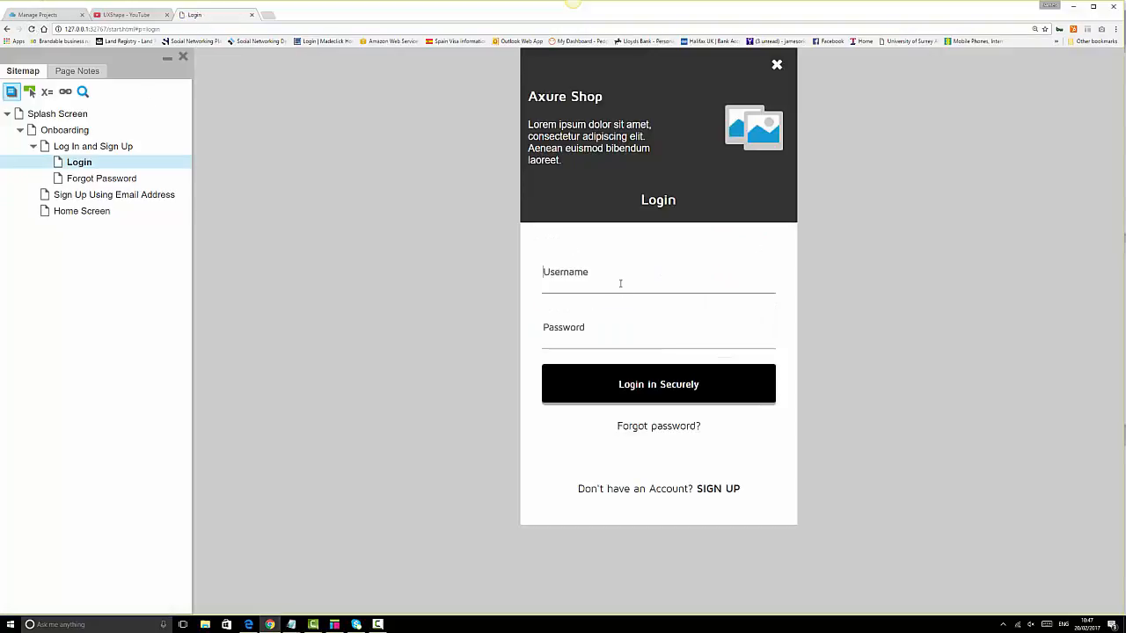
pyautogui.write('••')
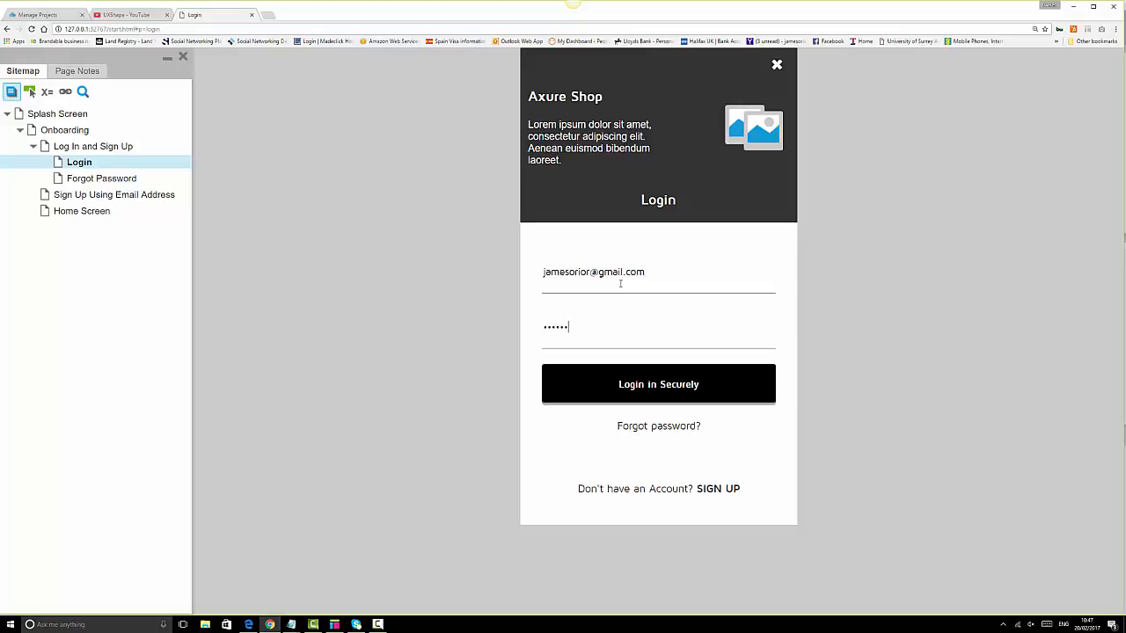
pyautogui.click(661, 390)
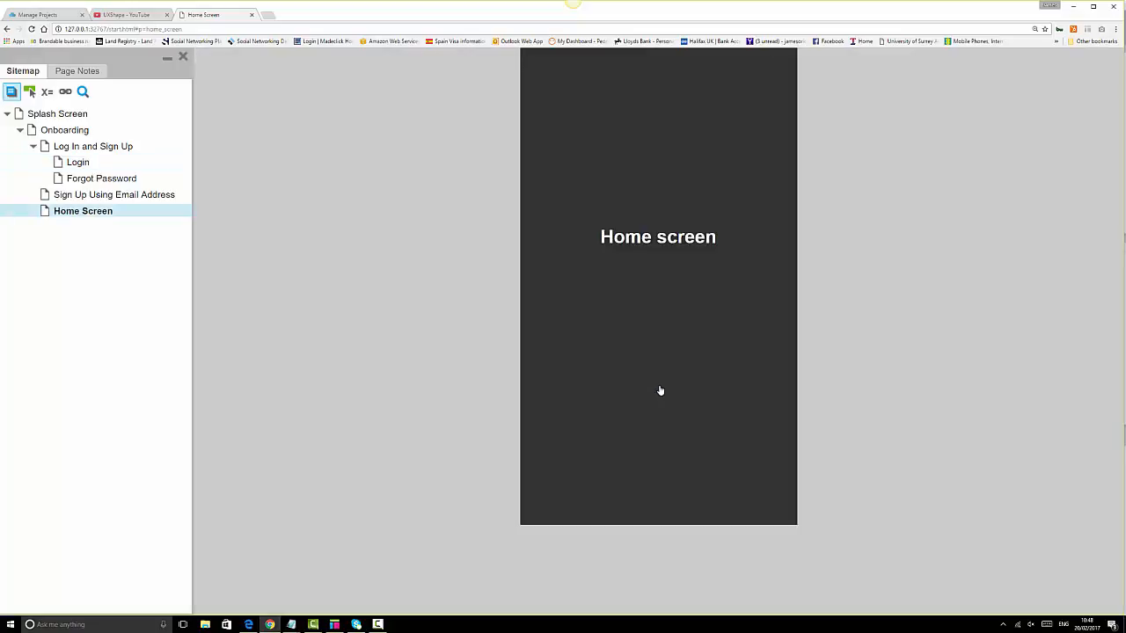
# - Restart from Splash Screen to Login, submit blank, open Forgot password, then return to Axure
pyautogui.click(75, 114)
pyautogui.click(183, 57)
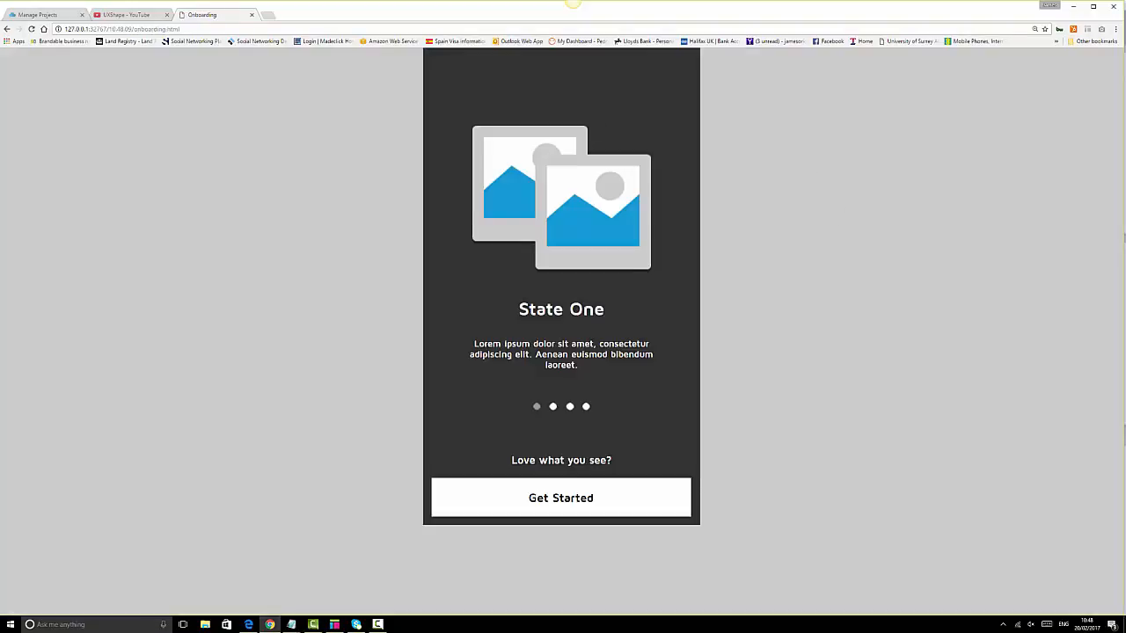
pyautogui.click(567, 507)
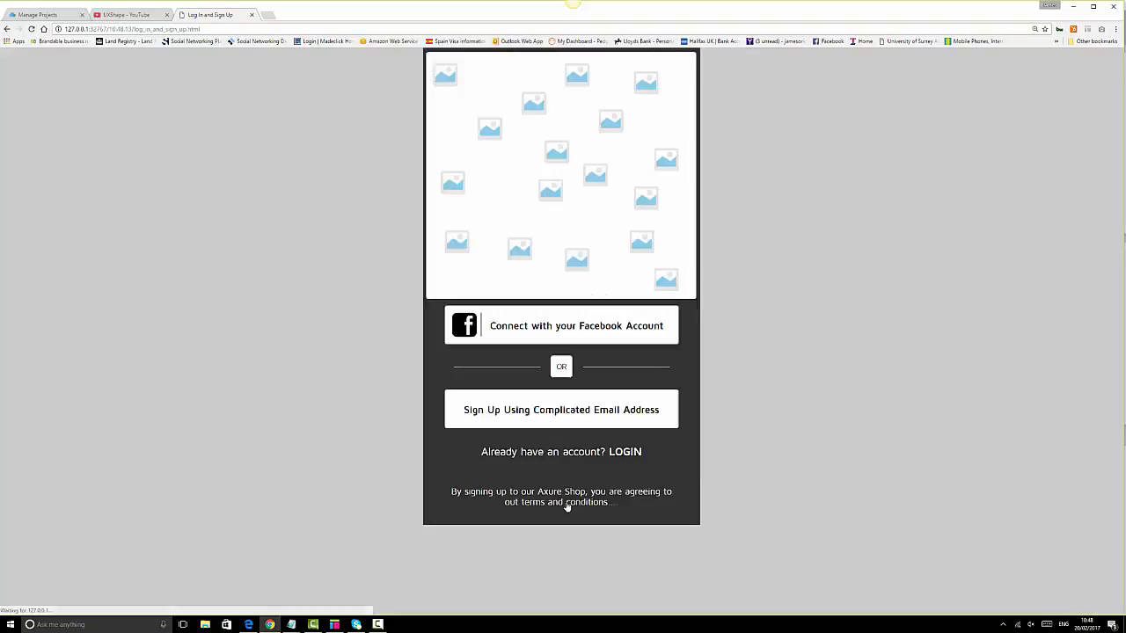
pyautogui.click(615, 454)
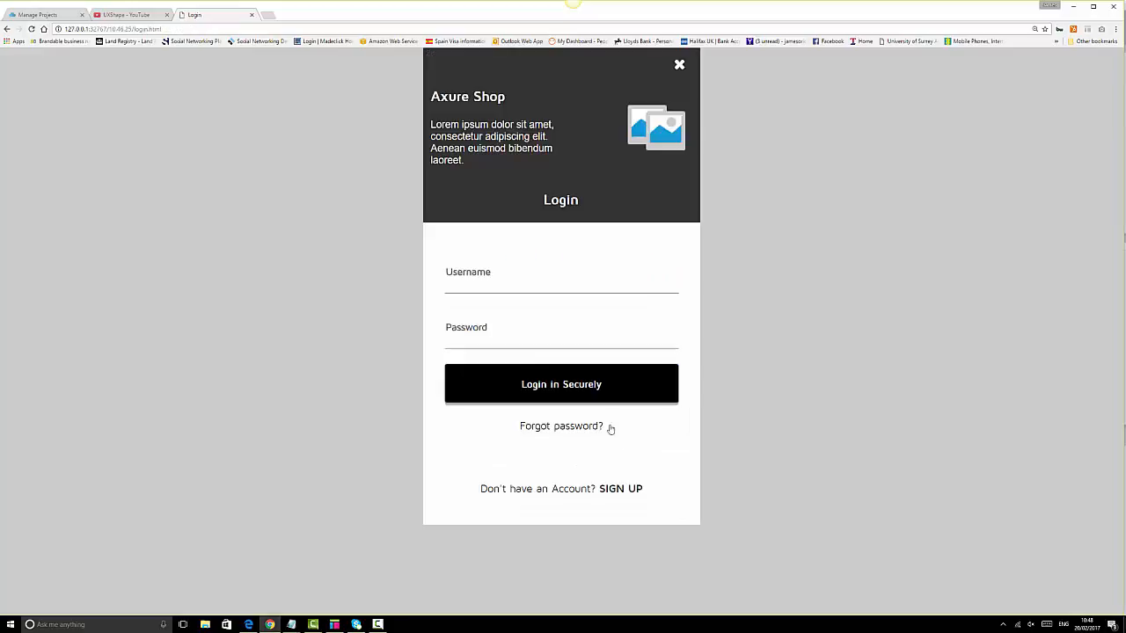
pyautogui.click(607, 395)
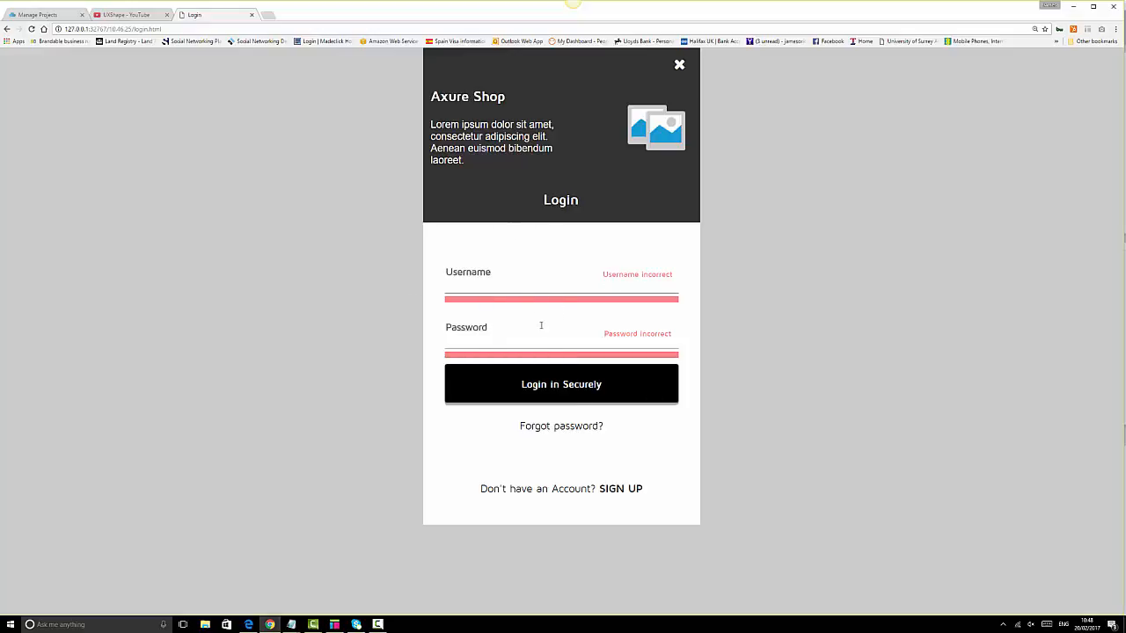
pyautogui.click(573, 428)
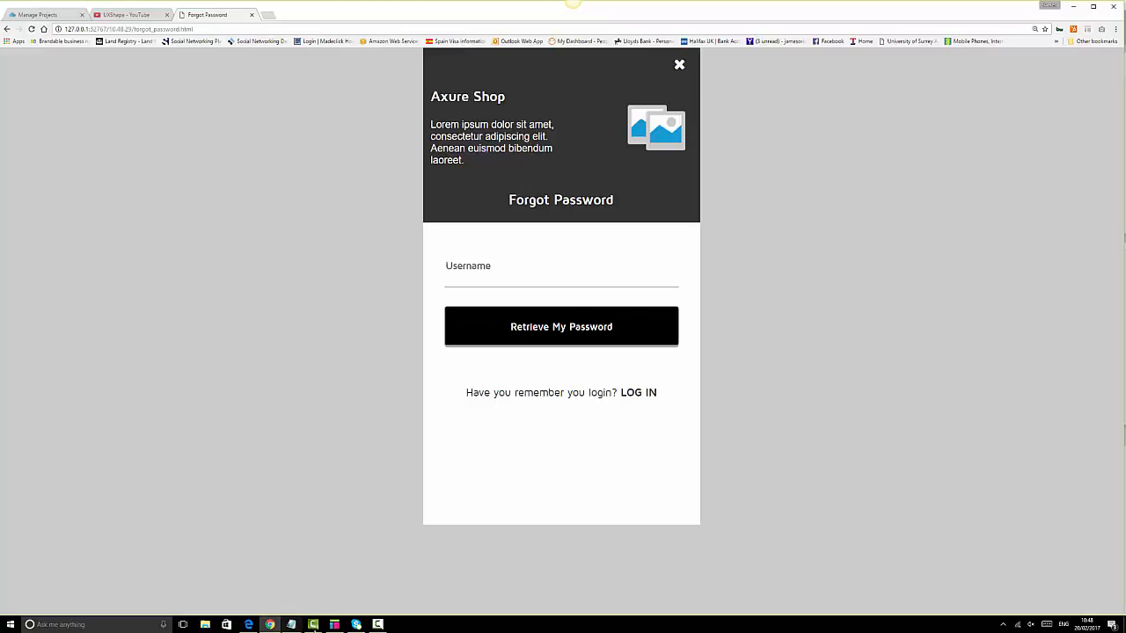
pyautogui.click(334, 625)
pyautogui.click(576, 293)
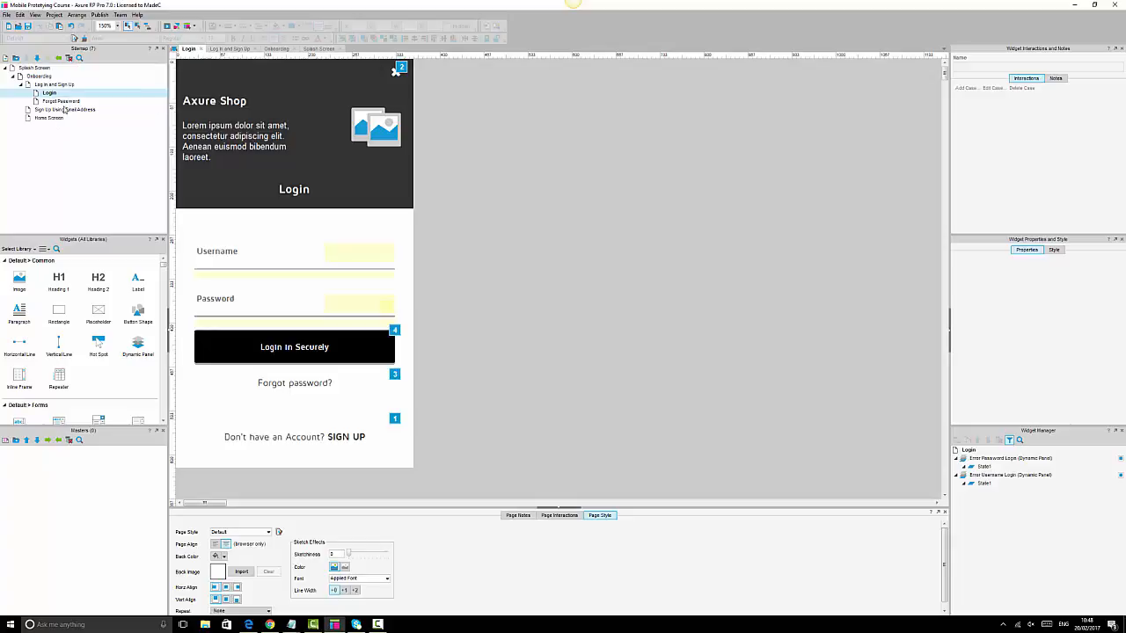
pyautogui.click(336, 350)
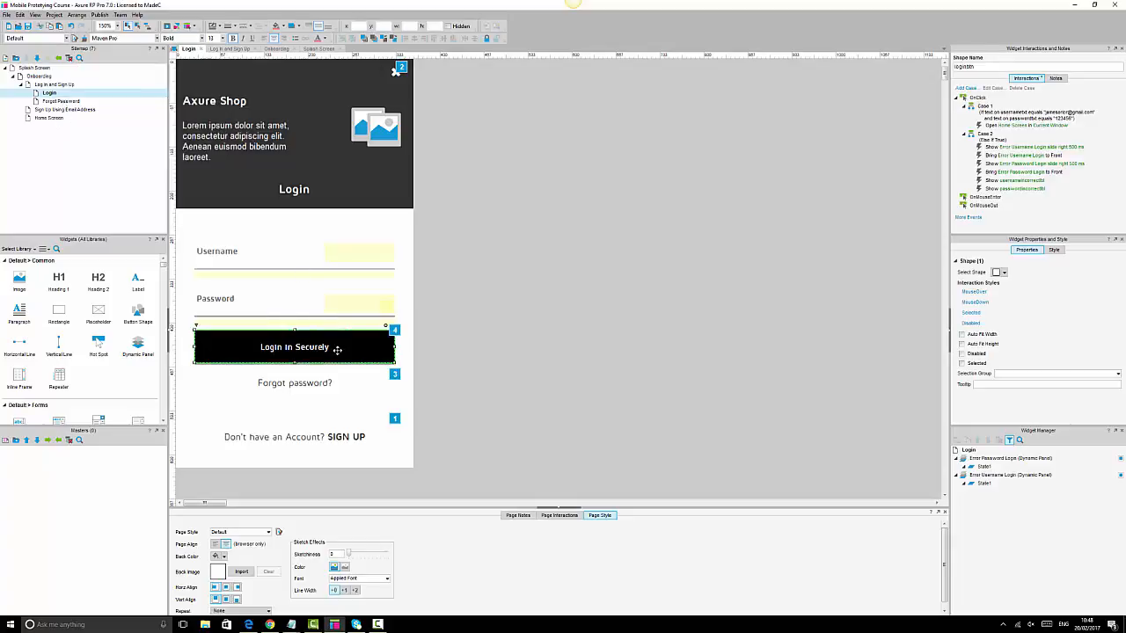
pyautogui.doubleClick(1004, 124)
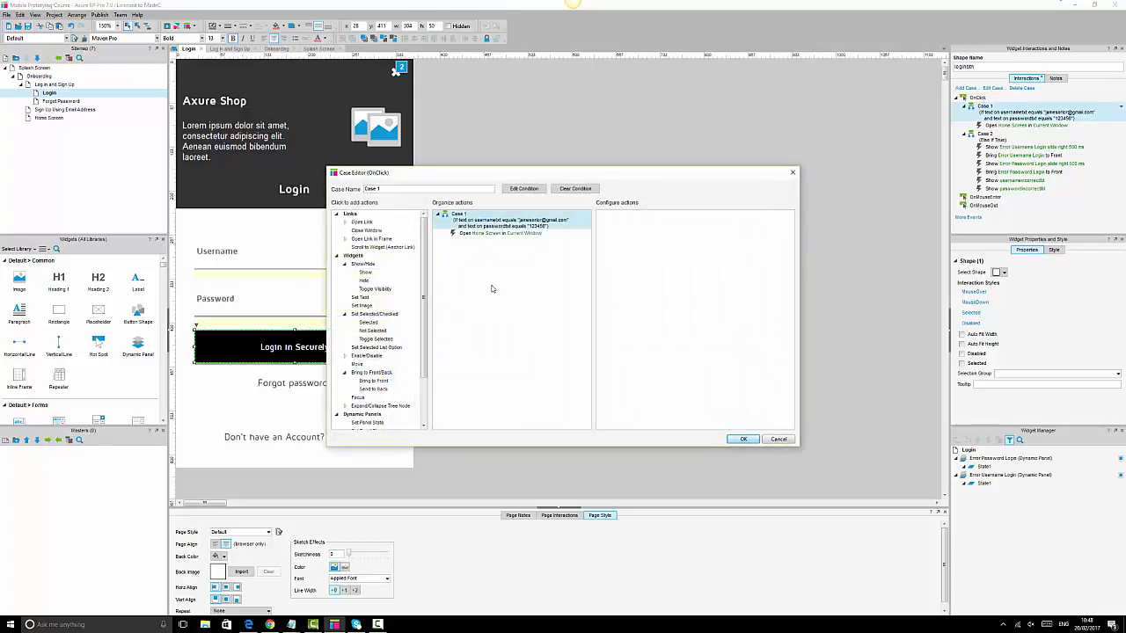
pyautogui.click(524, 188)
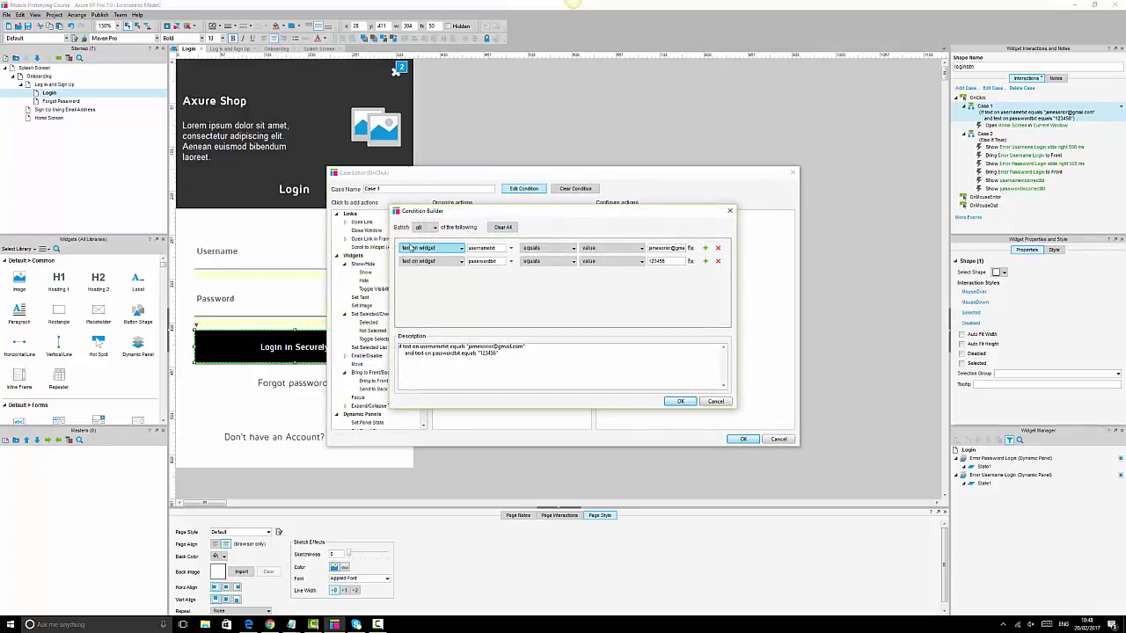
pyautogui.click(504, 249)
pyautogui.click(677, 310)
pyautogui.click(501, 261)
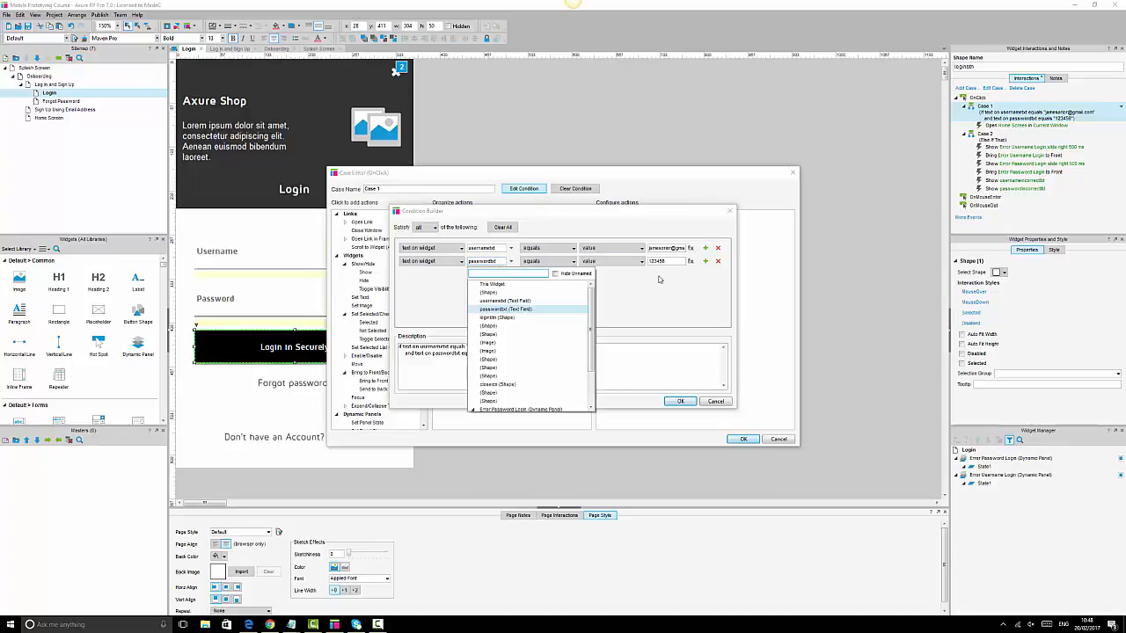
pyautogui.click(676, 259)
pyautogui.click(673, 261)
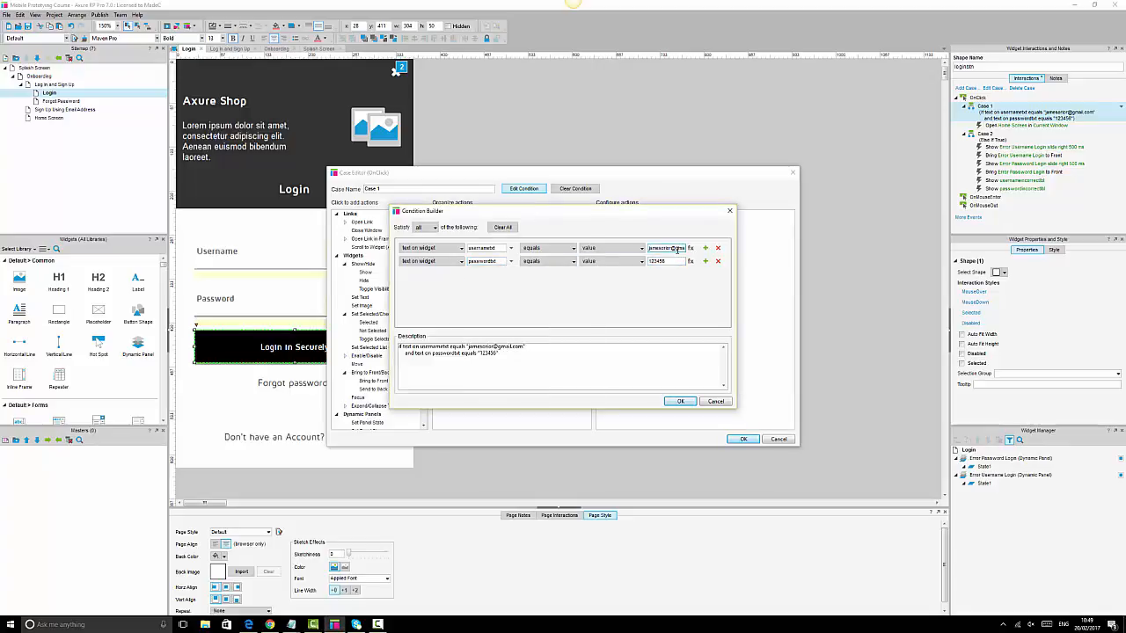
pyautogui.click(680, 402)
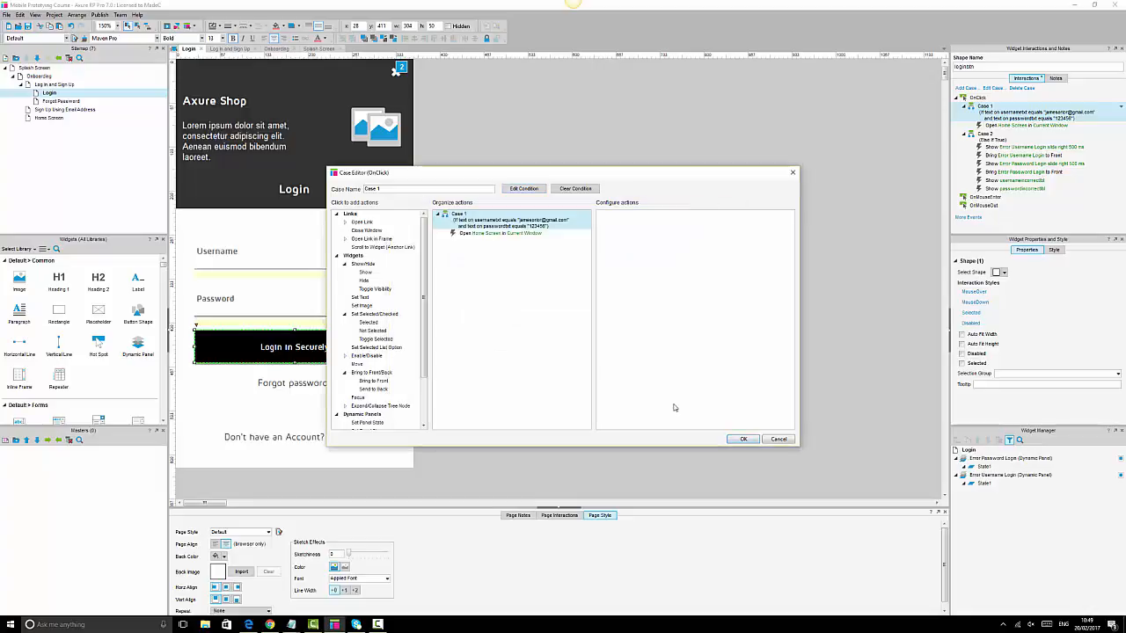
pyautogui.click(488, 235)
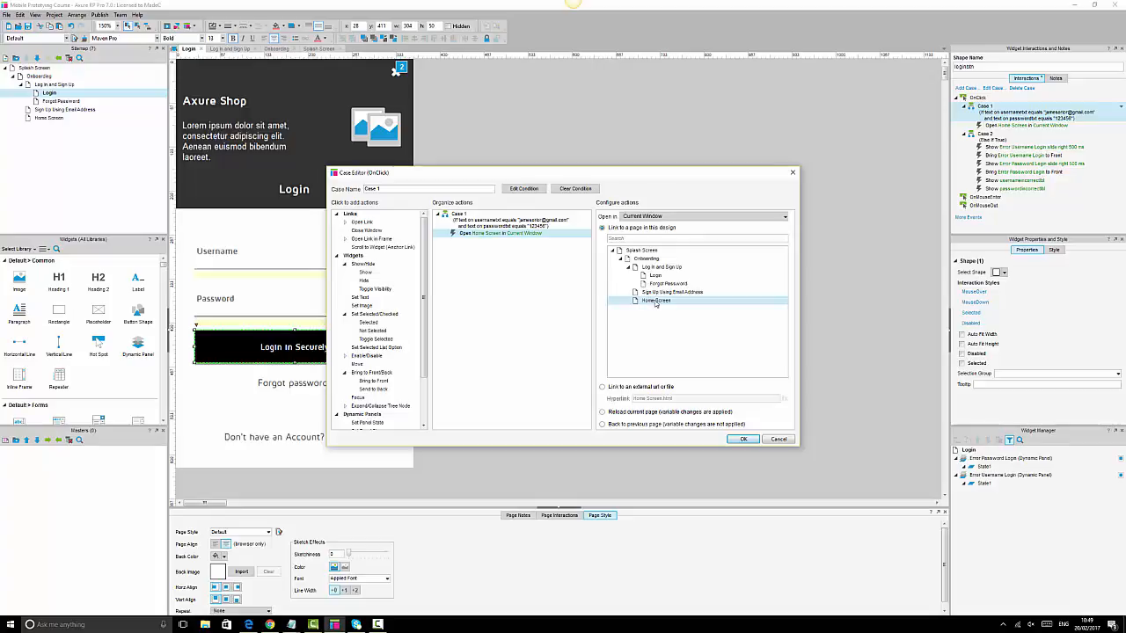
pyautogui.click(779, 439)
pyautogui.doubleClick(1009, 147)
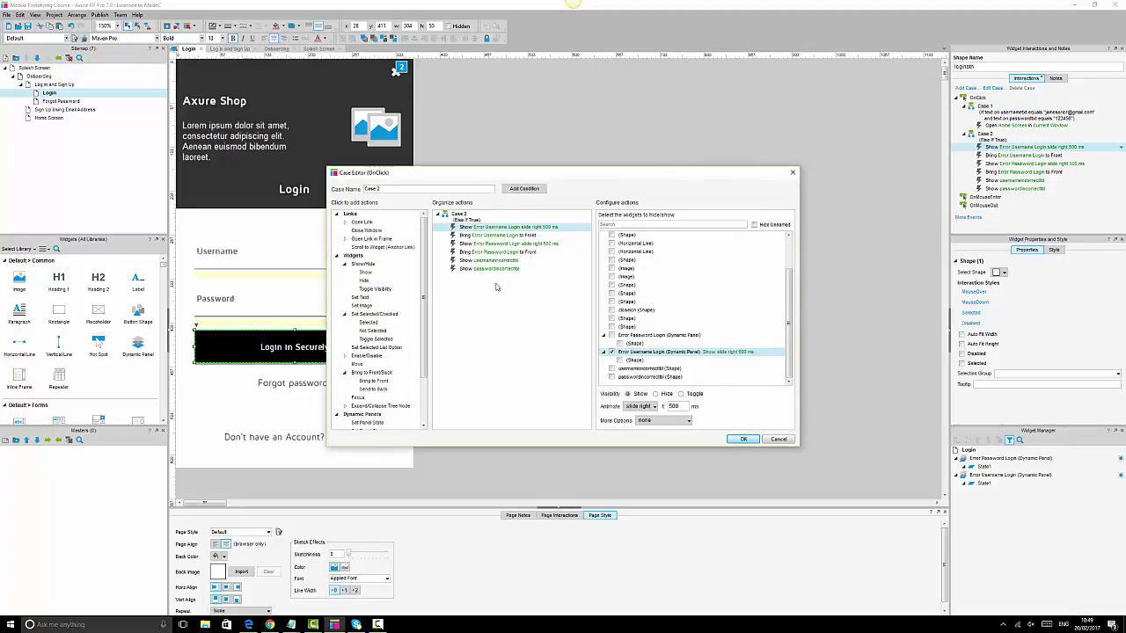
pyautogui.click(778, 439)
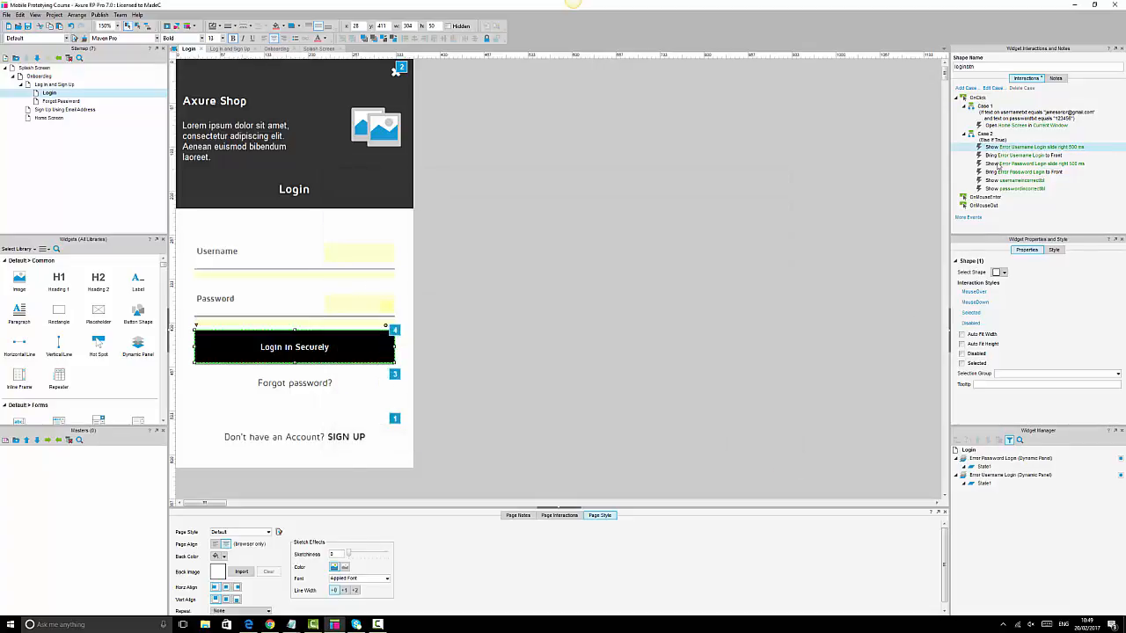
pyautogui.doubleClick(1000, 148)
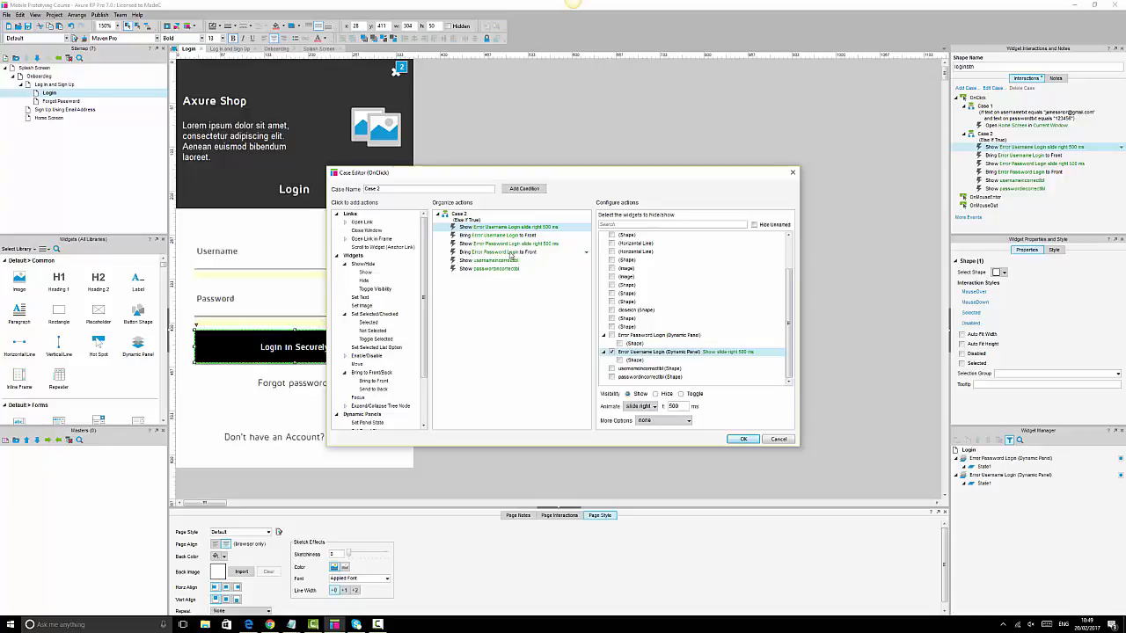
pyautogui.click(788, 441)
pyautogui.click(646, 274)
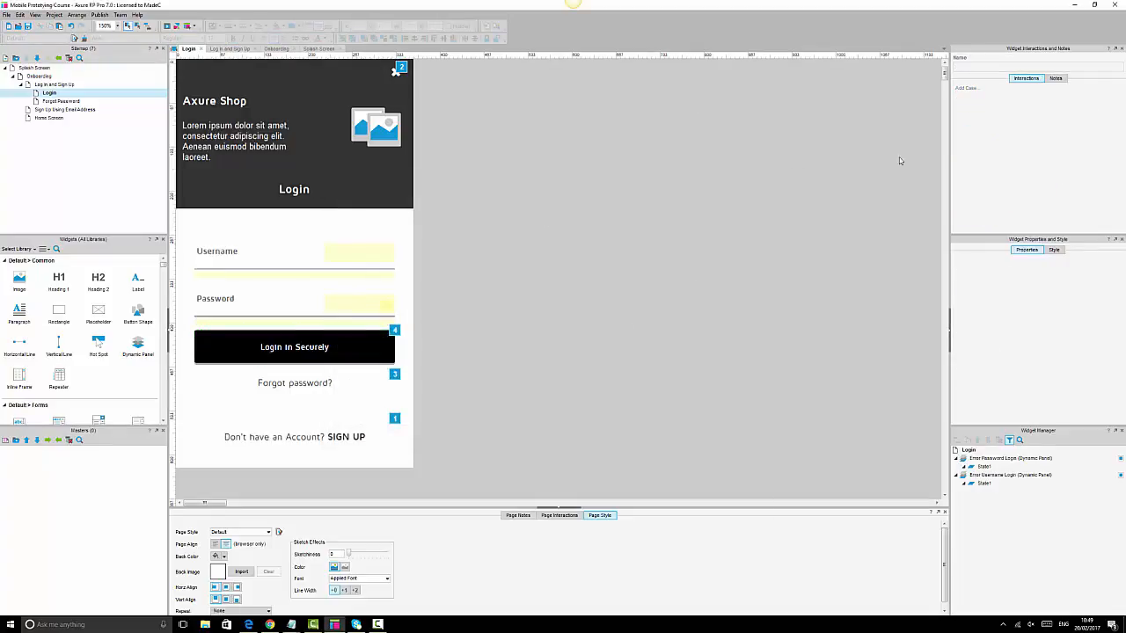
pyautogui.click(314, 351)
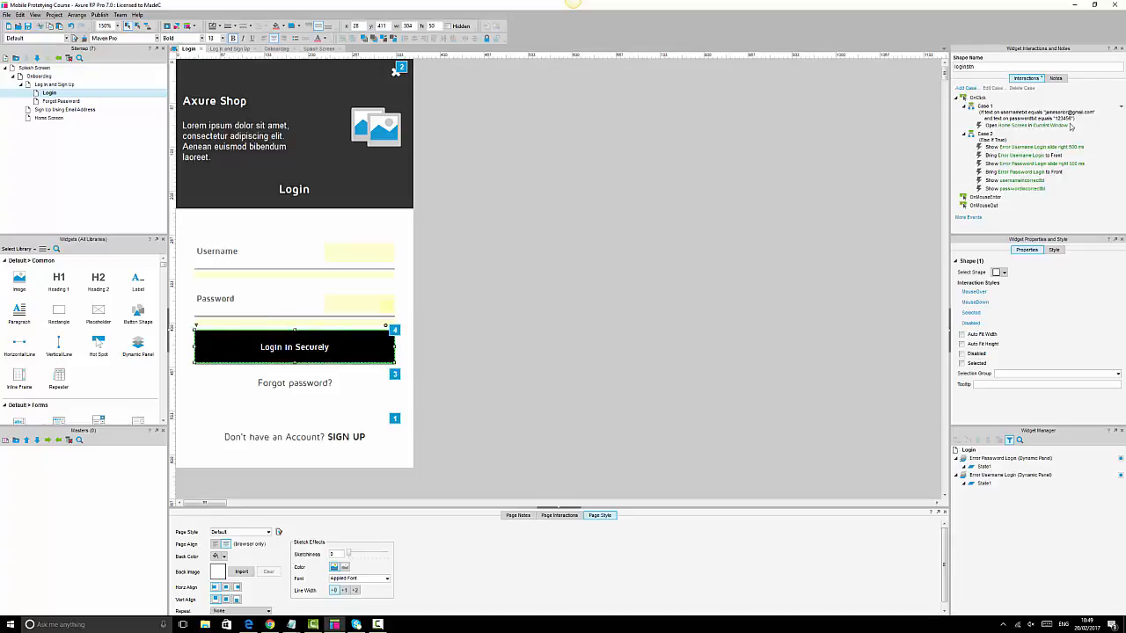
pyautogui.doubleClick(1009, 128)
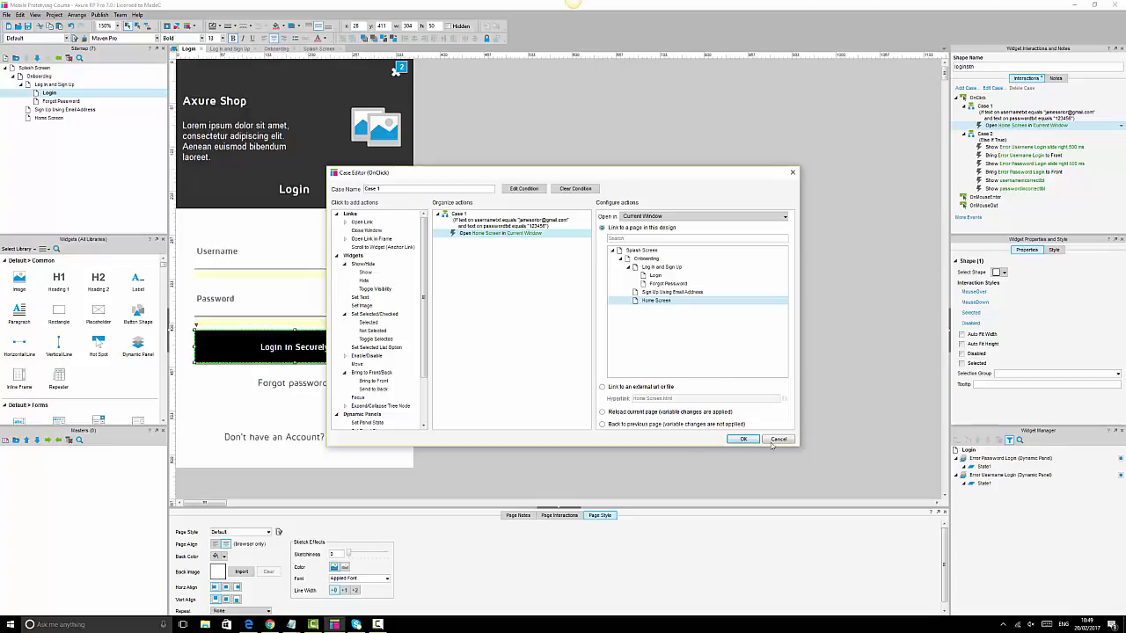
pyautogui.click(779, 443)
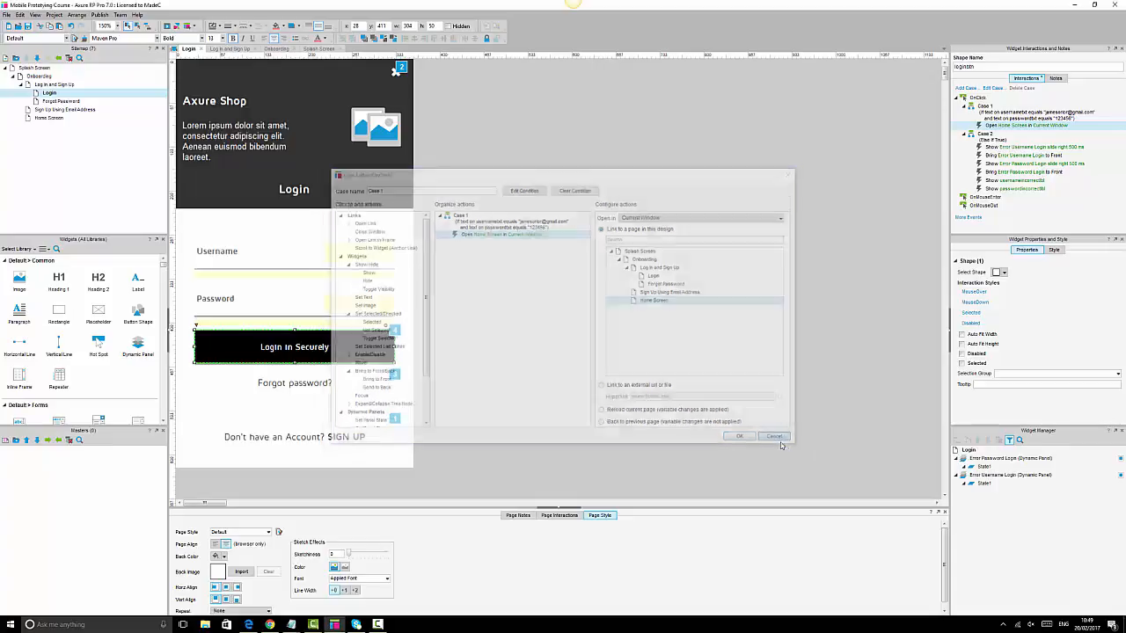
pyautogui.click(587, 176)
# - Add a 304×351 rectangle and move it to the right of the phone mockup
pyautogui.moveTo(60, 313); pyautogui.dragTo(656, 282)
pyautogui.moveTo(569, 257); pyautogui.dragTo(287, 278)
pyautogui.moveTo(384, 273); pyautogui.dragTo(394, 274)
pyautogui.moveTo(294, 241); pyautogui.dragTo(294, 132)
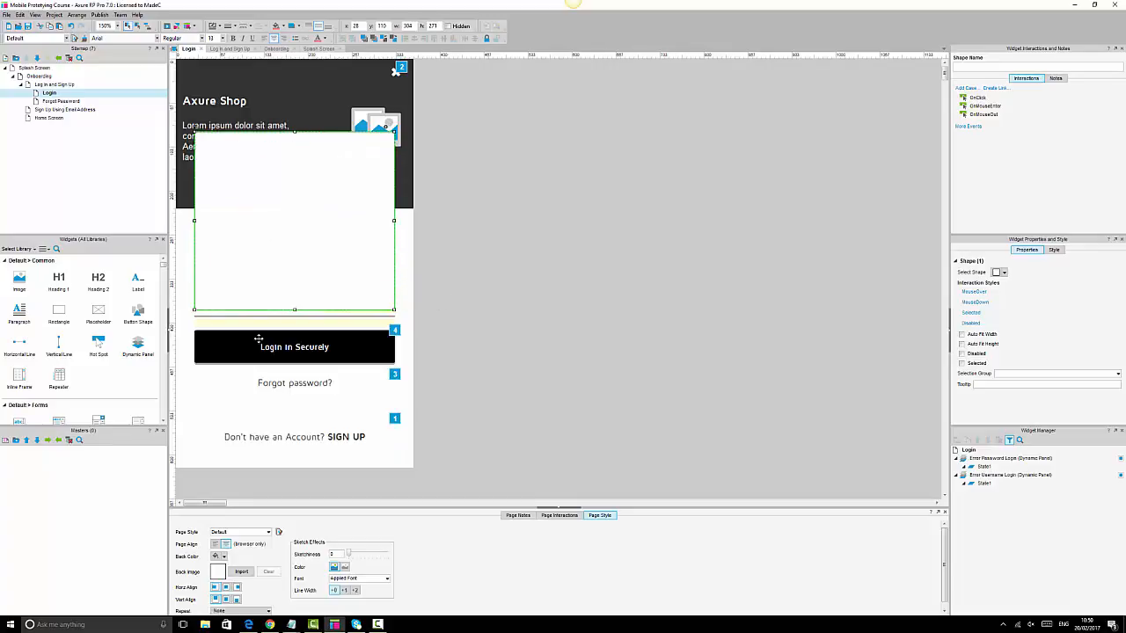
pyautogui.moveTo(293, 308); pyautogui.dragTo(295, 364)
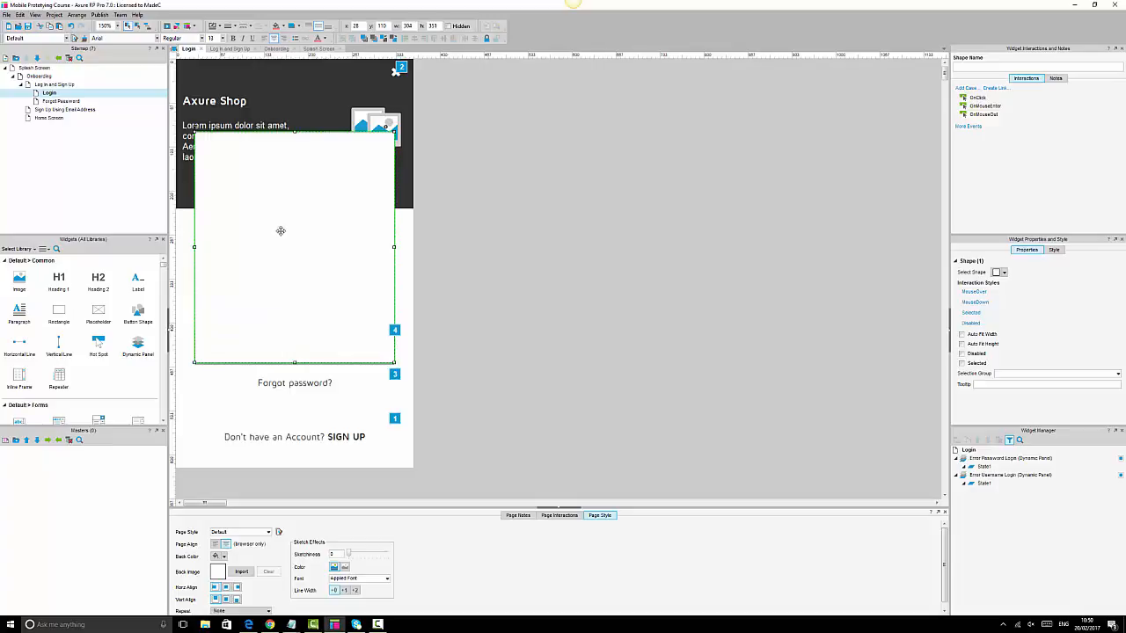
pyautogui.moveTo(281, 230); pyautogui.dragTo(646, 246)
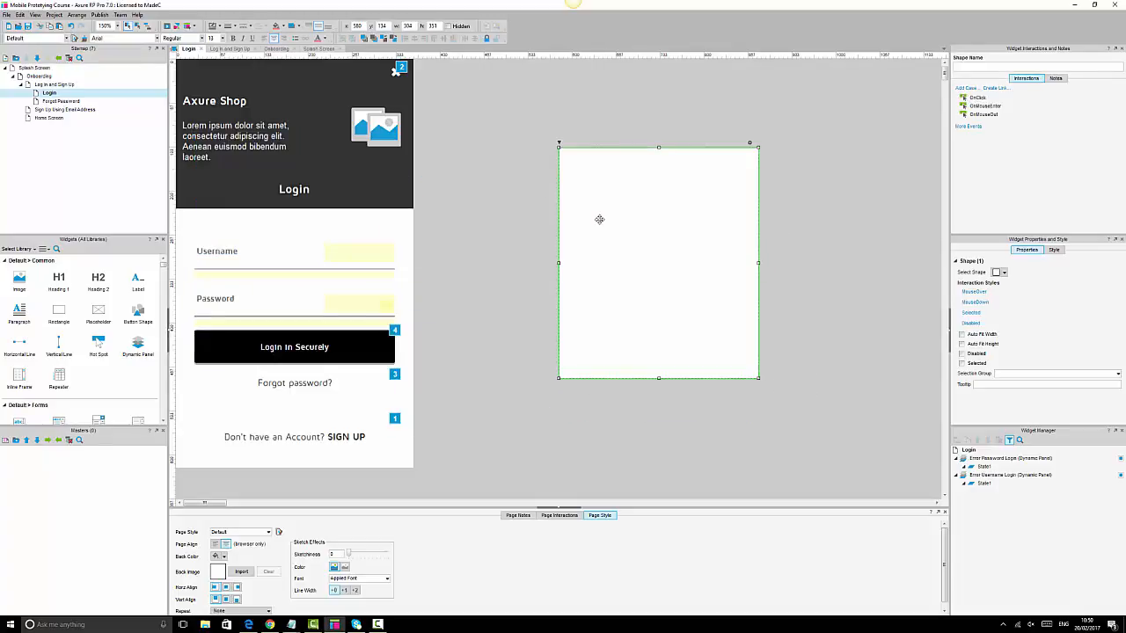
# - Give the rectangle no border and a corner radius of 2
pyautogui.click(235, 27)
pyautogui.click(207, 38)
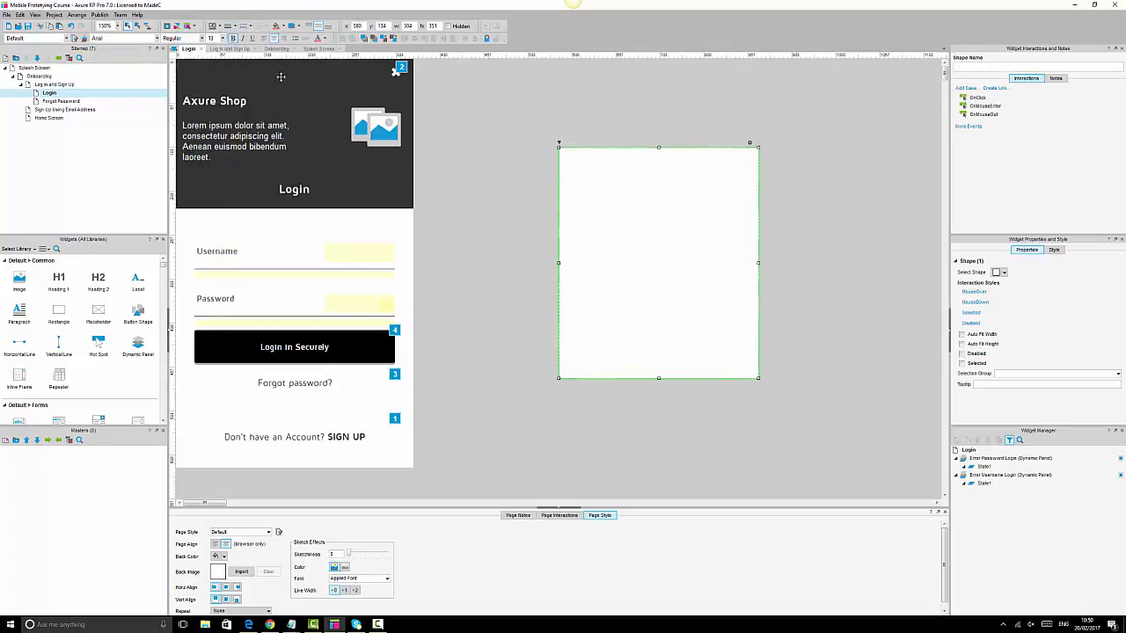
pyautogui.click(1054, 251)
pyautogui.click(997, 370)
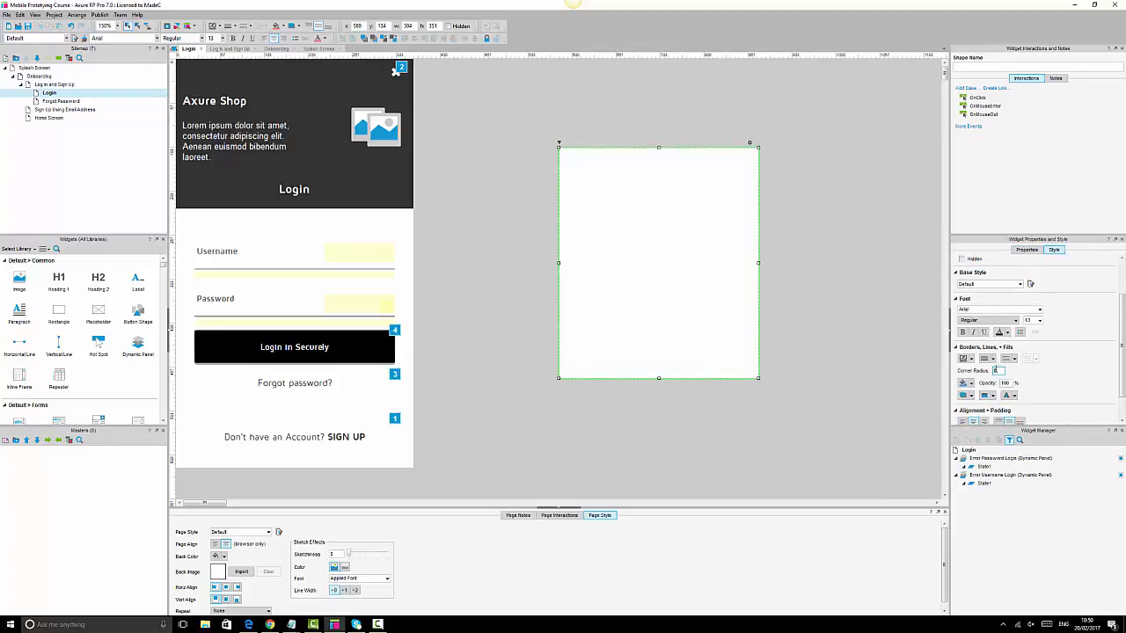
pyautogui.click(832, 315)
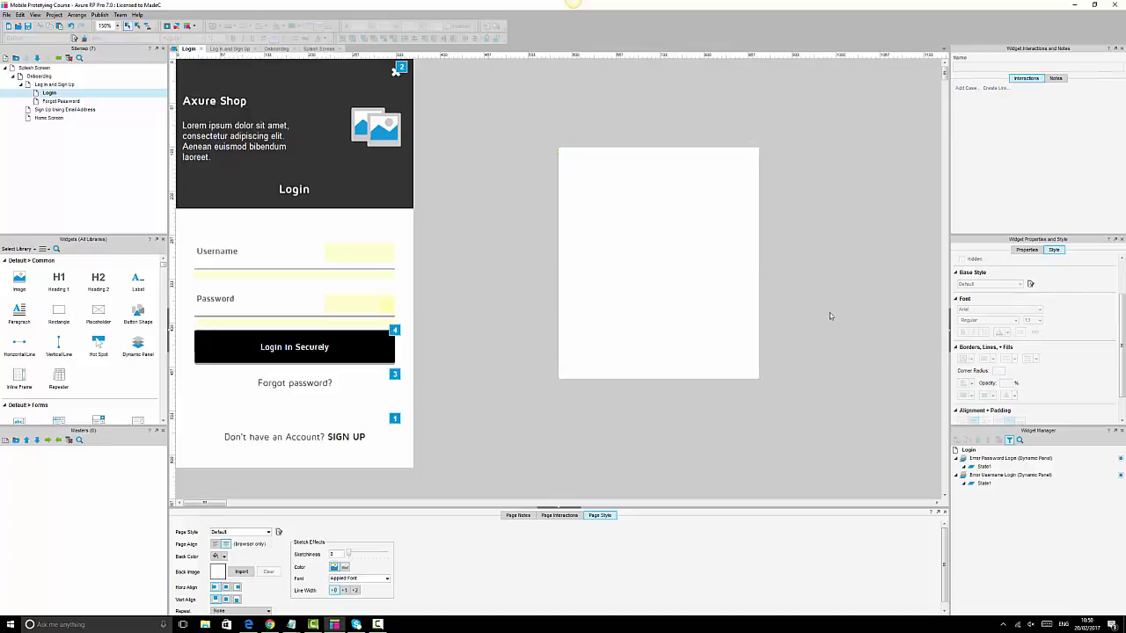
pyautogui.click(677, 253)
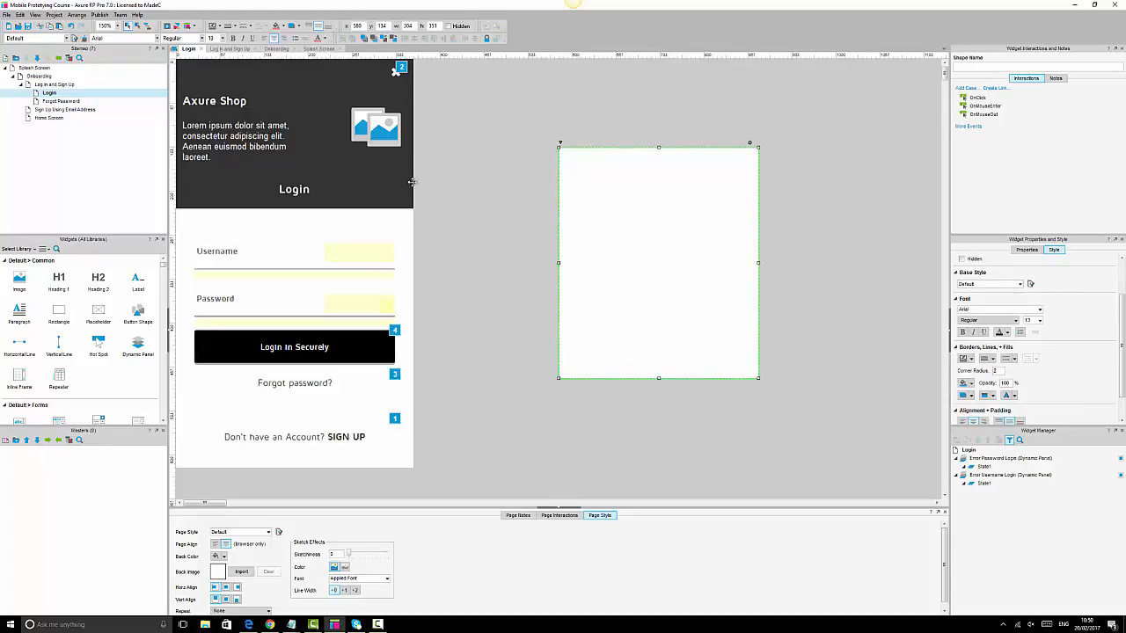
pyautogui.click(528, 207)
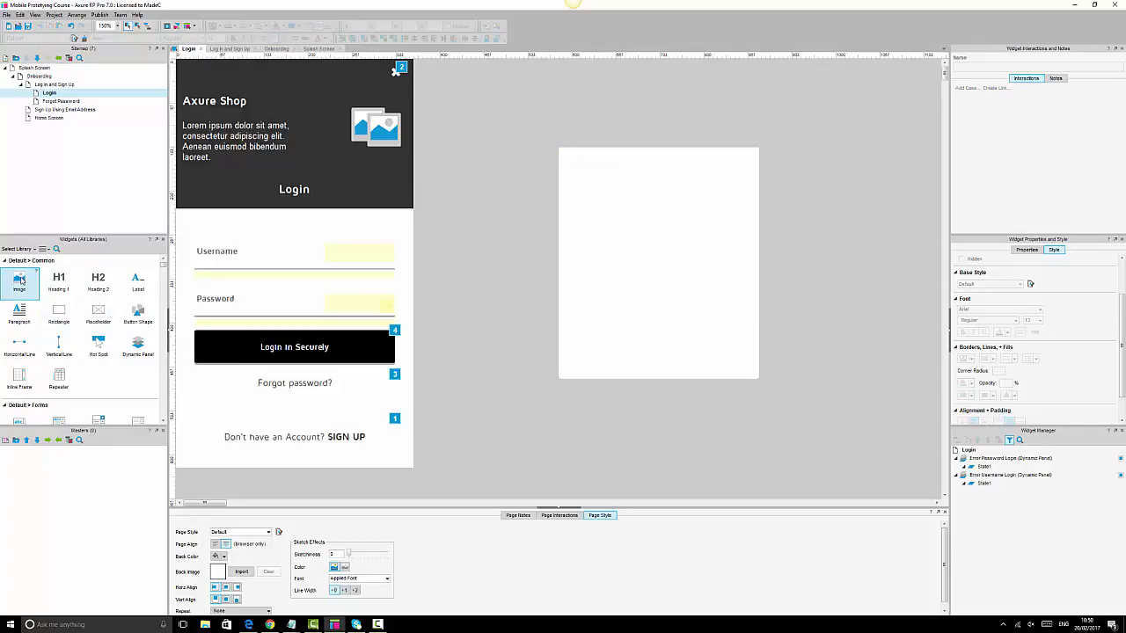
# - Put an image placeholder in the box, duplicate it alongside, and add a Heading 2 below
pyautogui.moveTo(19, 279); pyautogui.dragTo(715, 268)
pyautogui.moveTo(615, 256); pyautogui.dragTo(603, 265)
pyautogui.moveTo(705, 262); pyautogui.dragTo(702, 261)
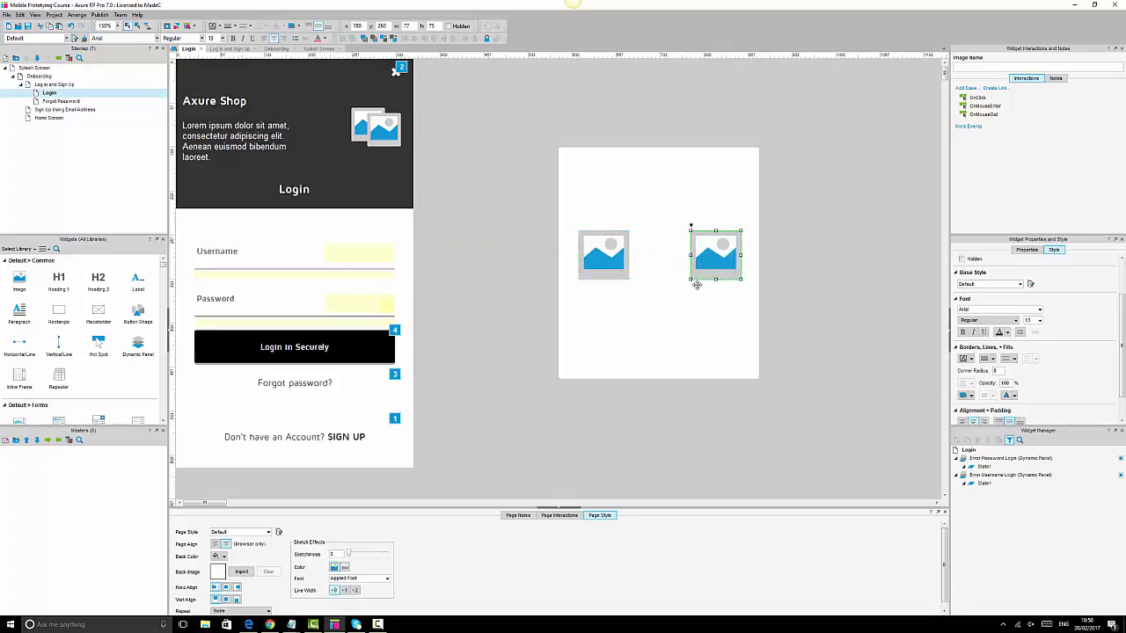
pyautogui.click(809, 322)
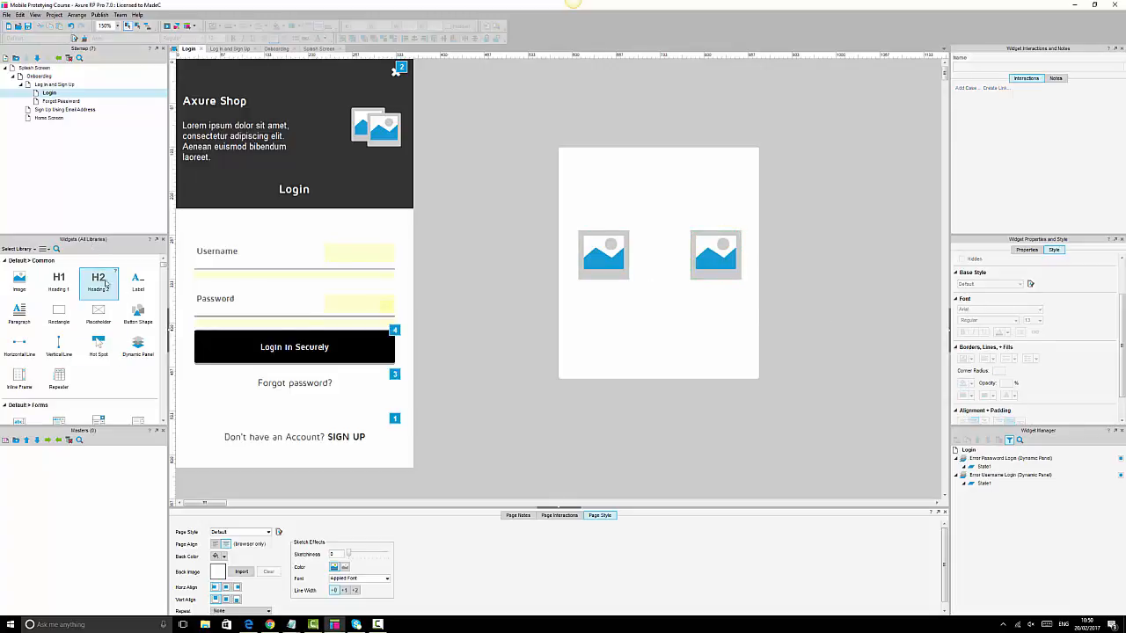
pyautogui.moveTo(106, 283); pyautogui.dragTo(729, 319)
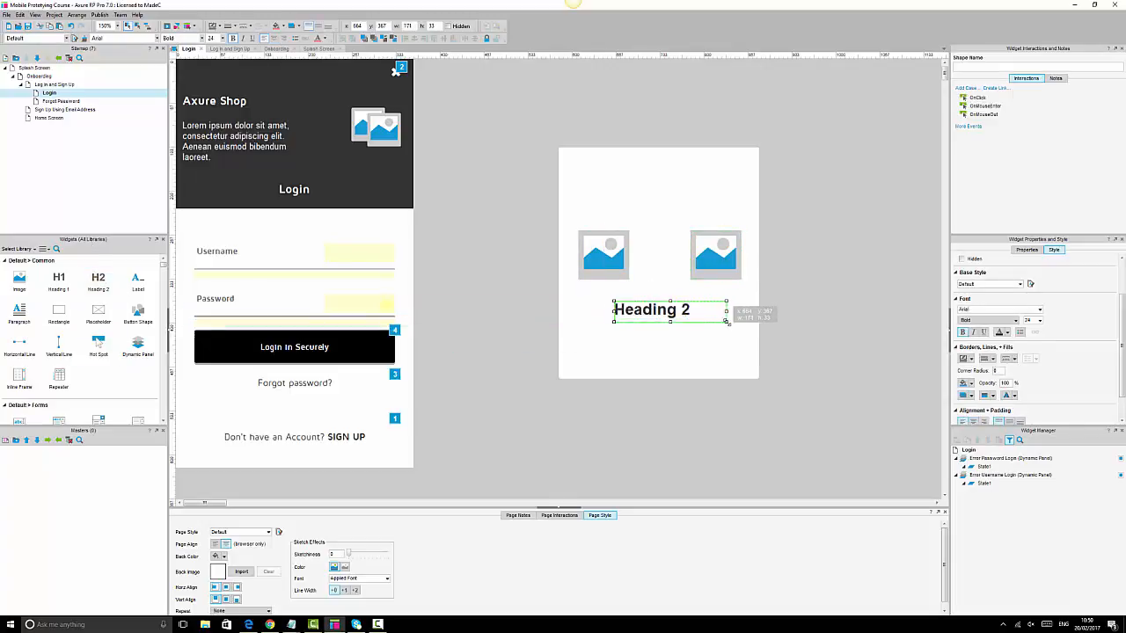
# - Widen the heading box to 247 px and set it to Maven Pro, size 14
pyautogui.click(615, 322)
pyautogui.click(618, 315)
pyautogui.moveTo(614, 318); pyautogui.dragTo(578, 327)
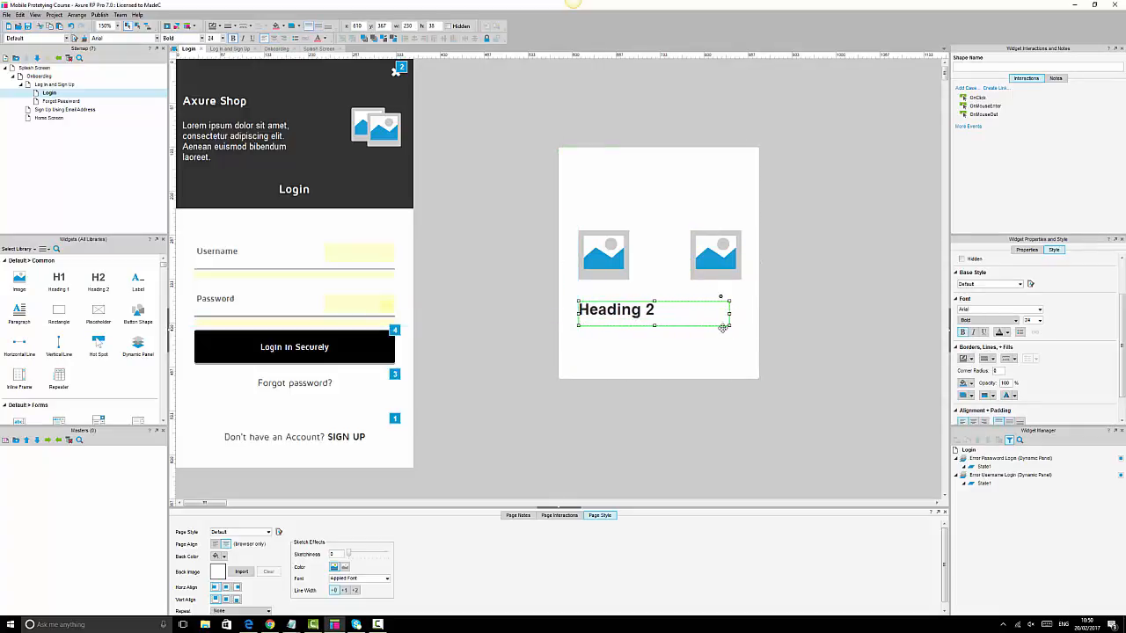
pyautogui.moveTo(722, 327); pyautogui.dragTo(741, 326)
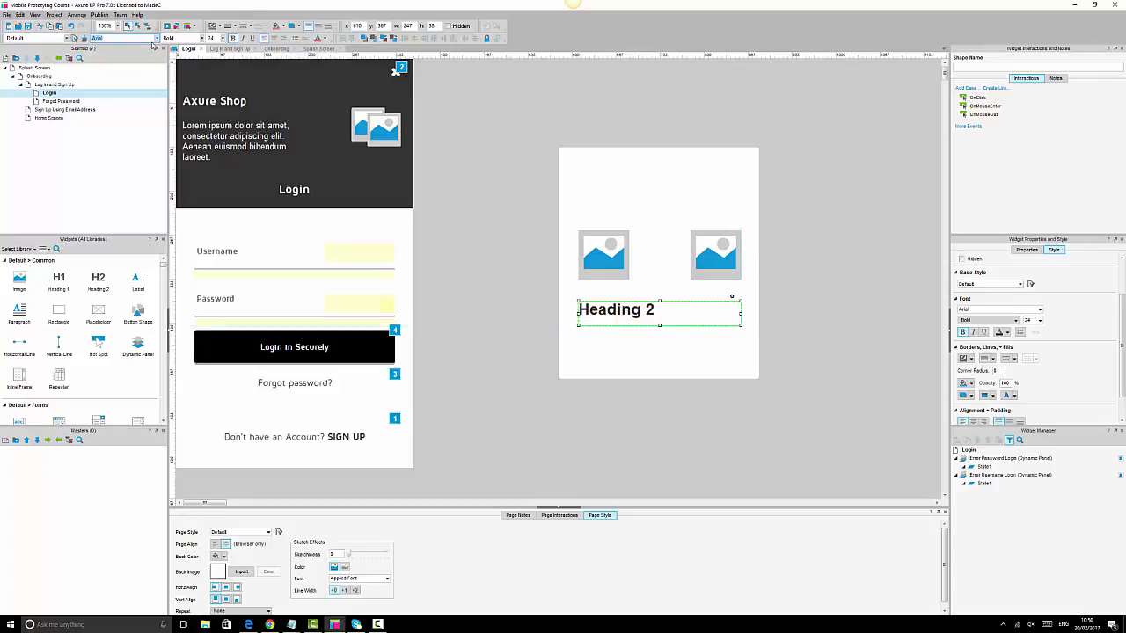
pyautogui.write('Maven Pro')
pyautogui.press('Return')
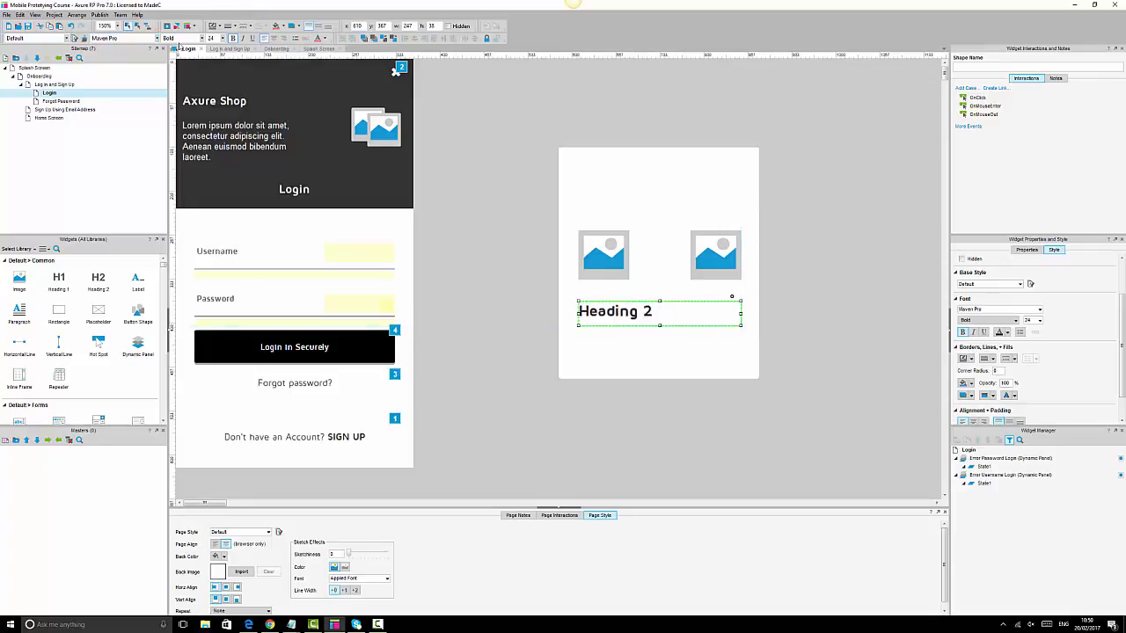
pyautogui.doubleClick(211, 39)
pyautogui.write('14')
pyautogui.press('Return')
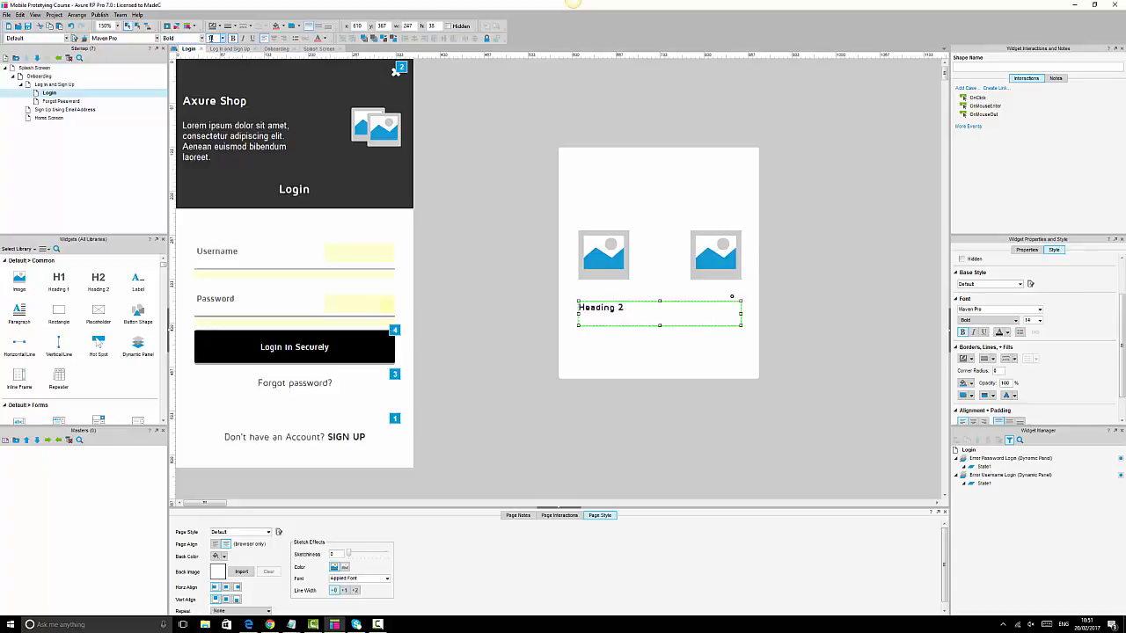
# - Change the heading text to 'Please wait while we set up your shop area'
pyautogui.doubleClick(618, 310)
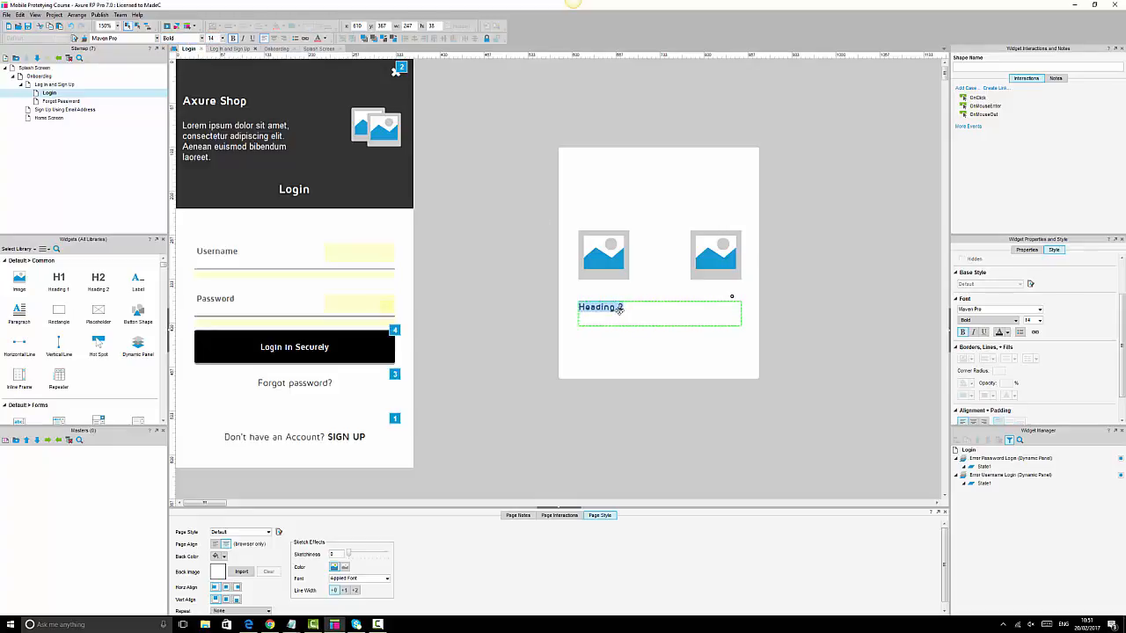
pyautogui.write('Pleas')
pyautogui.write('wait while w')
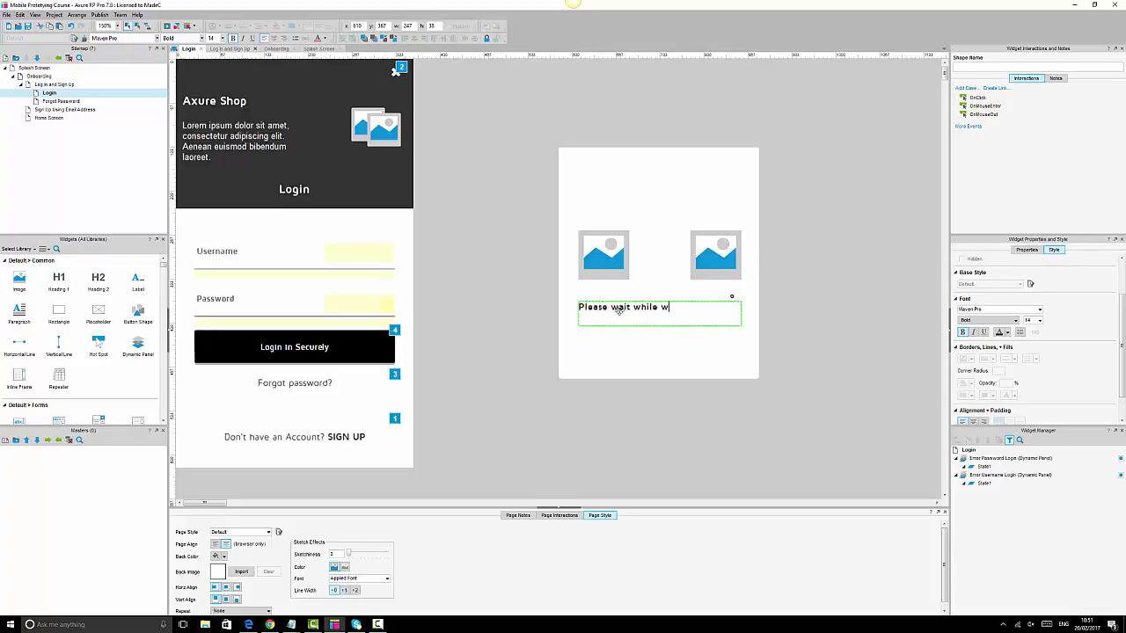
pyautogui.write('e set up you')
pyautogui.write('r home')
pyautogui.press('BackSpace')
pyautogui.press('BackSpace')
pyautogui.write('shop')
pyautogui.press('Escape')
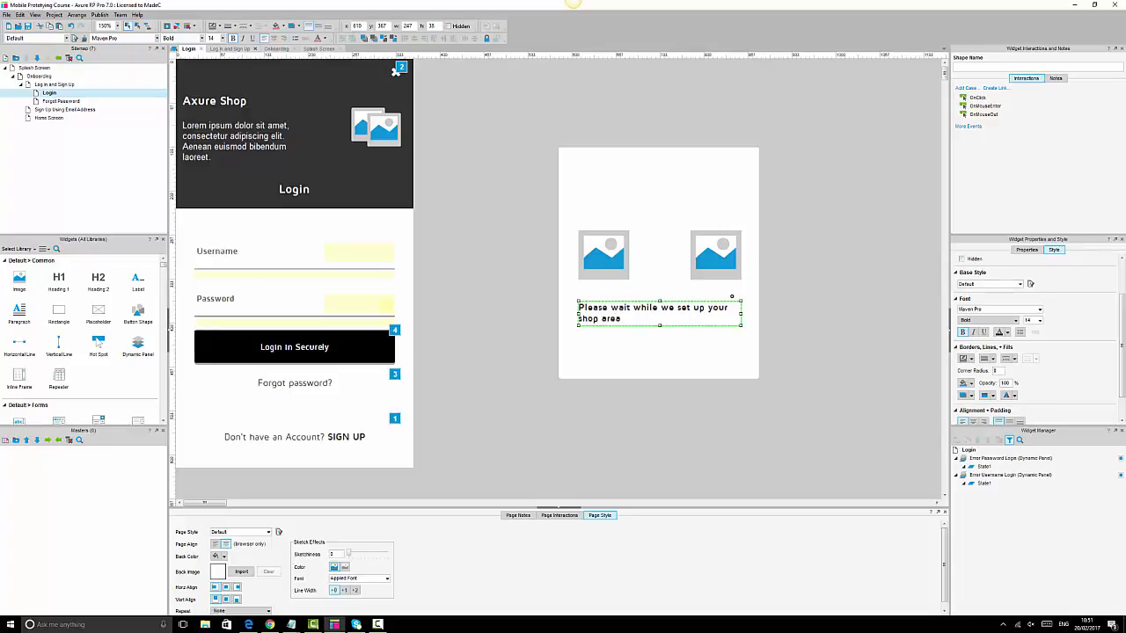
# - Centre the message, resize its box so it wraps, and set font size 12
pyautogui.click(274, 38)
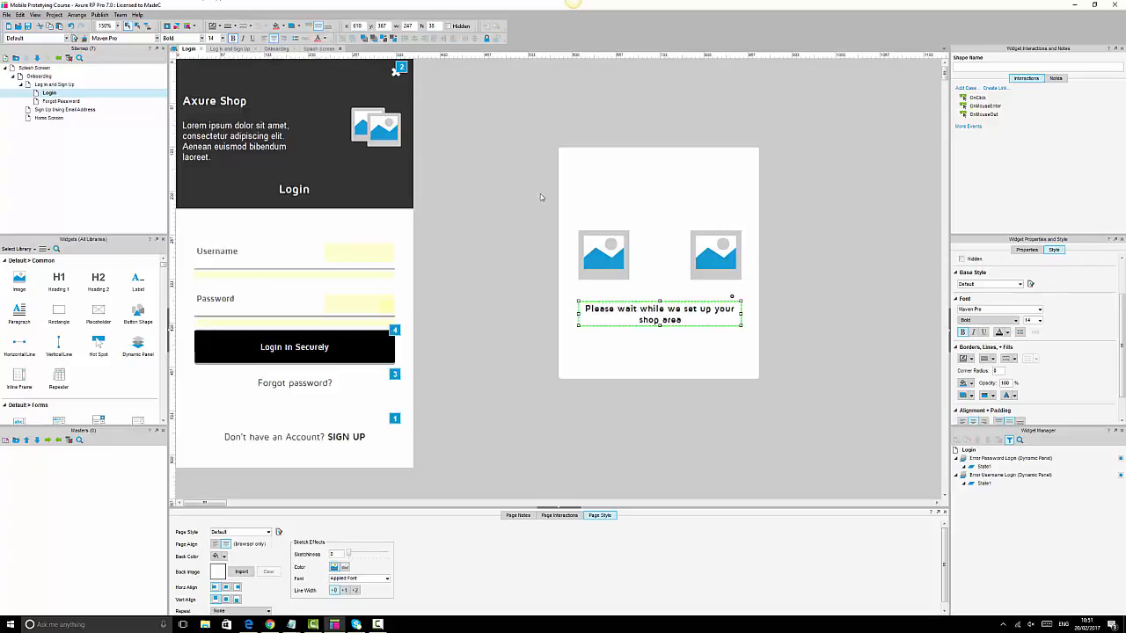
pyautogui.moveTo(659, 332); pyautogui.dragTo(660, 334)
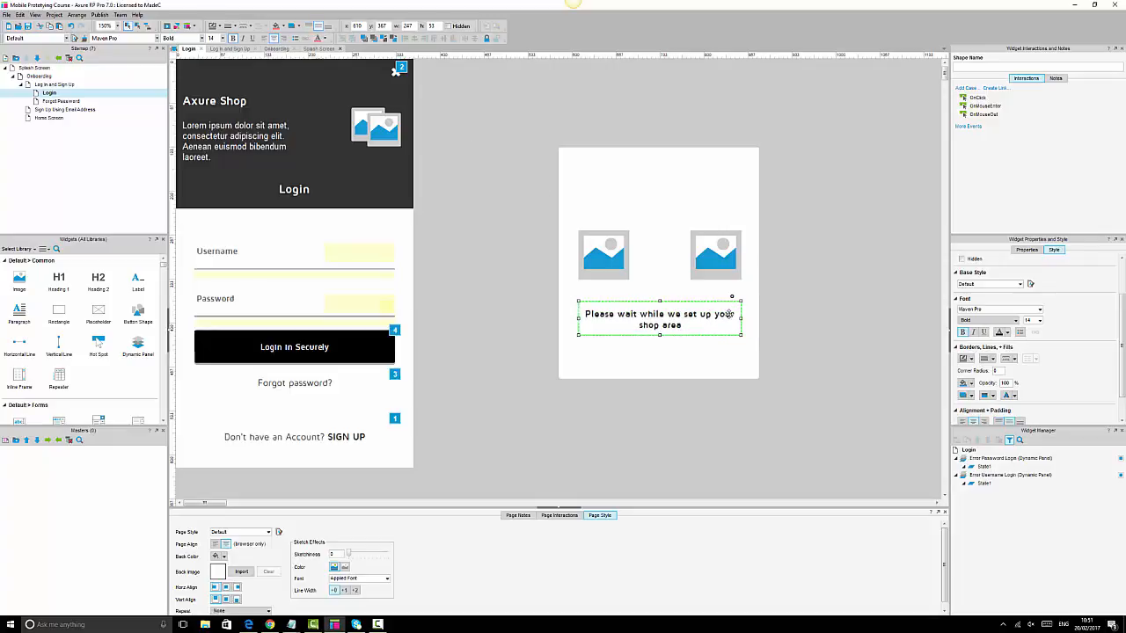
pyautogui.moveTo(741, 318)
pyautogui.mouseDown()
pyautogui.moveTo(723, 318)
pyautogui.moveTo(772, 318)
pyautogui.moveTo(741, 318)
pyautogui.mouseUp()
pyautogui.scroll(-1, 214, 38)
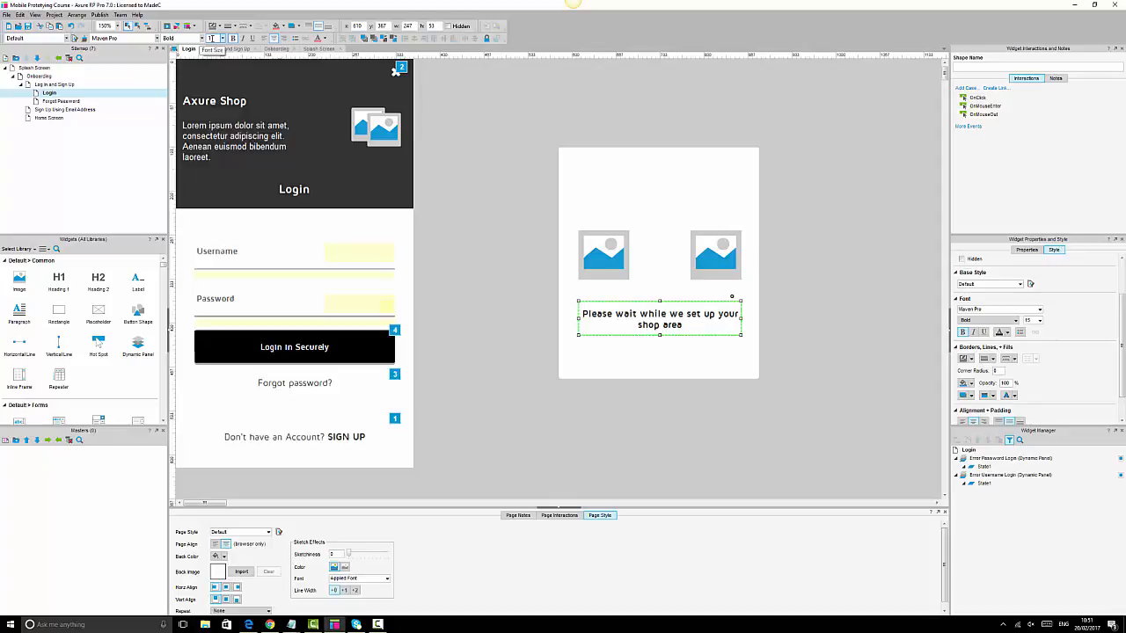
pyautogui.press('Return')
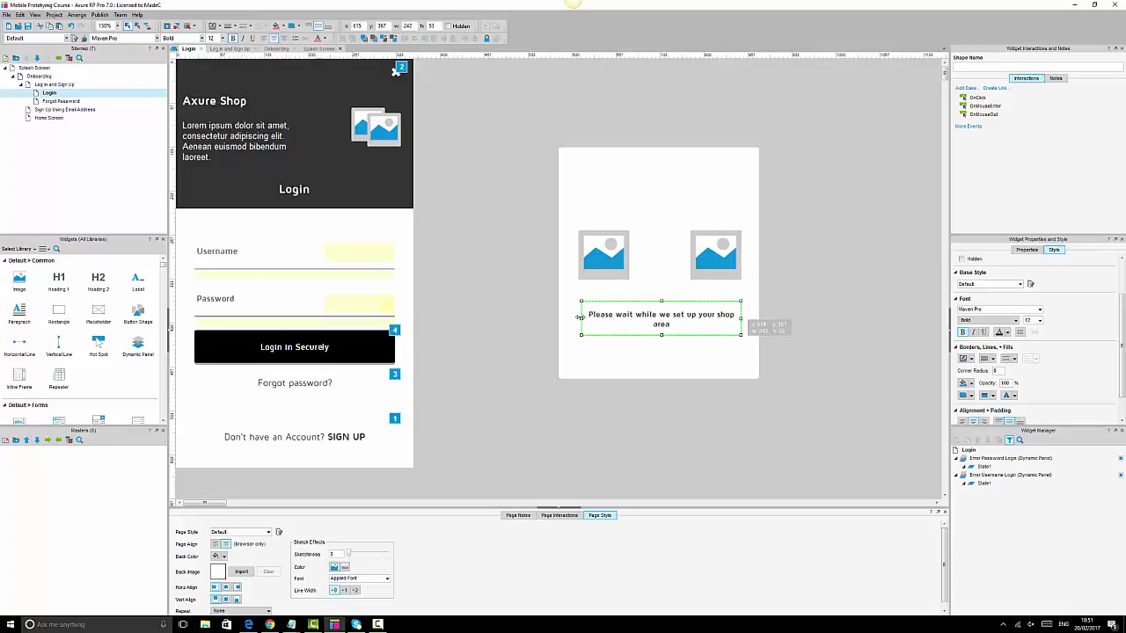
# - Duplicate the message label to the top of the box and retype it as 'Please wait....'
pyautogui.click(768, 311)
pyautogui.click(654, 322)
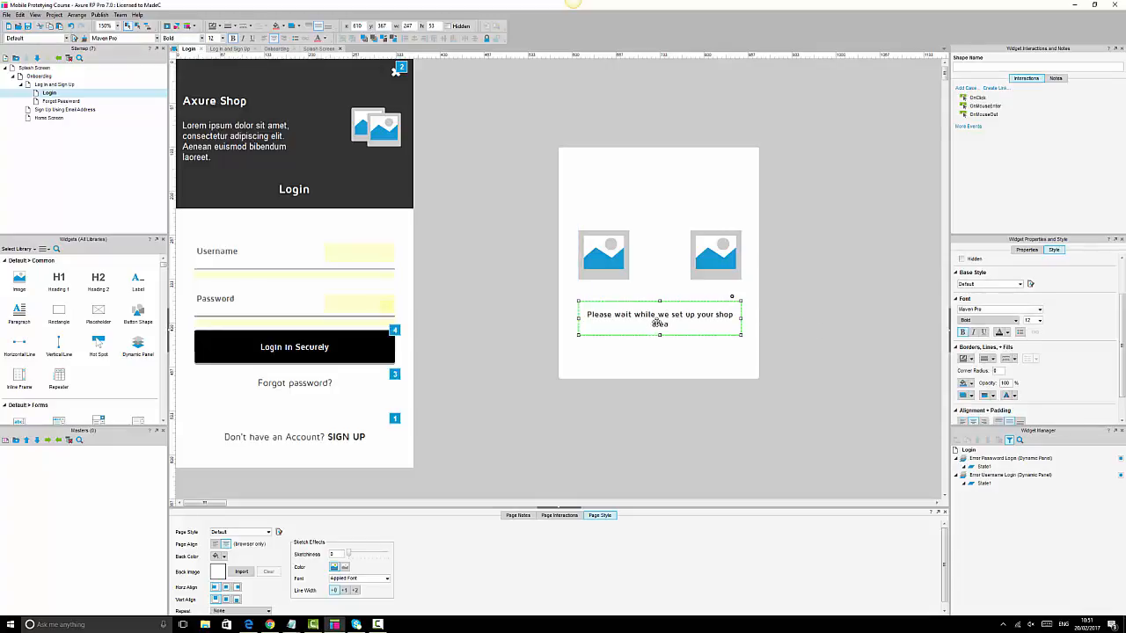
pyautogui.hotkey('ctrl', 'd')
pyautogui.moveTo(661, 326); pyautogui.dragTo(655, 181)
pyautogui.doubleClick(656, 180)
pyautogui.write('Log')
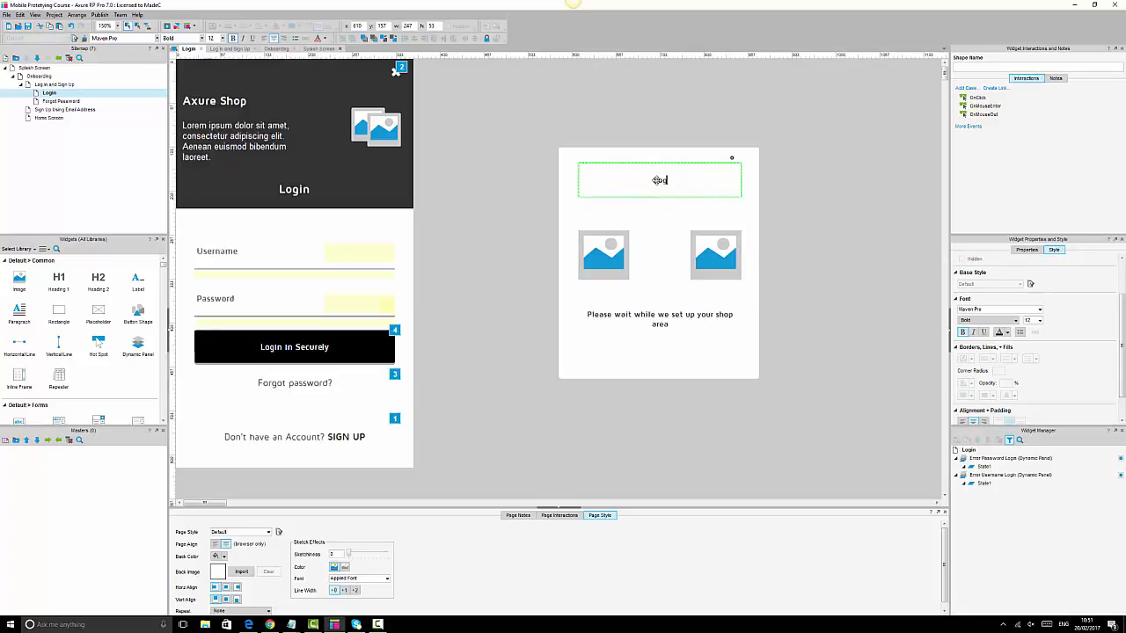
pyautogui.write('g')
pyautogui.press('BackSpace')
pyautogui.write('in you into')
pyautogui.press('BackSpace')
pyautogui.press('BackSpace')
pyautogui.press('BackSpace')
pyautogui.press('BackSpace')
pyautogui.press('BackSpace')
pyautogui.press('BackSpace')
pyautogui.press('BackSpace')
pyautogui.press('BackSpace')
pyautogui.press('BackSpace')
pyautogui.press('BackSpace')
pyautogui.press('BackSpace')
pyautogui.press('BackSpace')
pyautogui.write('Please wait....')
pyautogui.press('BackSpace')
pyautogui.click(818, 215)
# - Set the 'Please wait....' title to font size 14 and select the white box
pyautogui.click(627, 183)
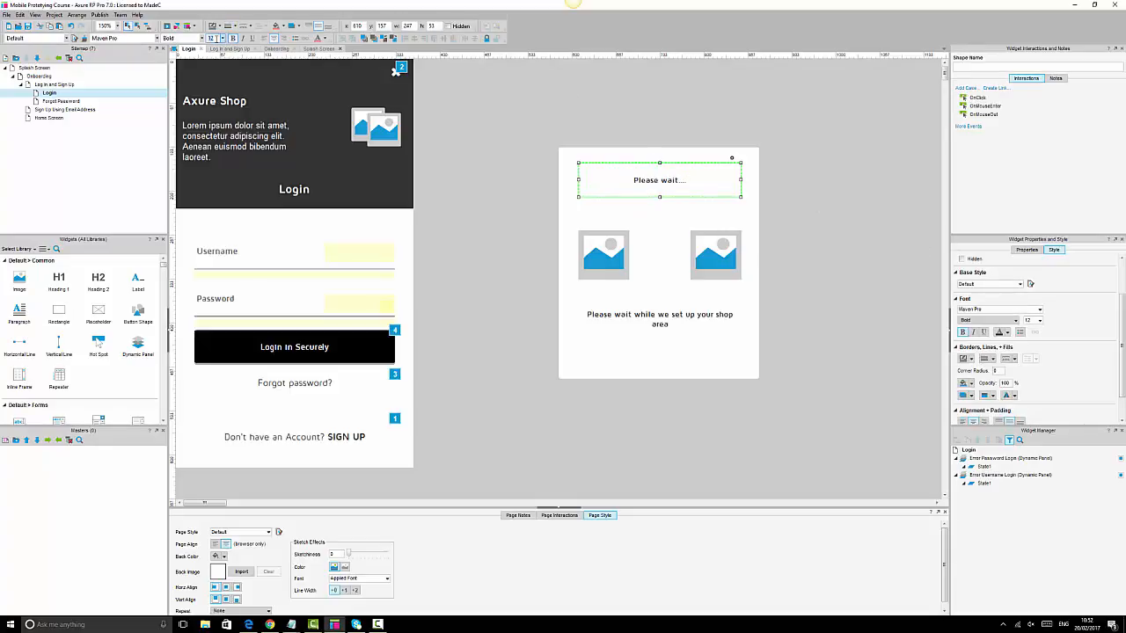
pyautogui.write('14')
pyautogui.press('Return')
pyautogui.click(839, 257)
pyautogui.click(656, 180)
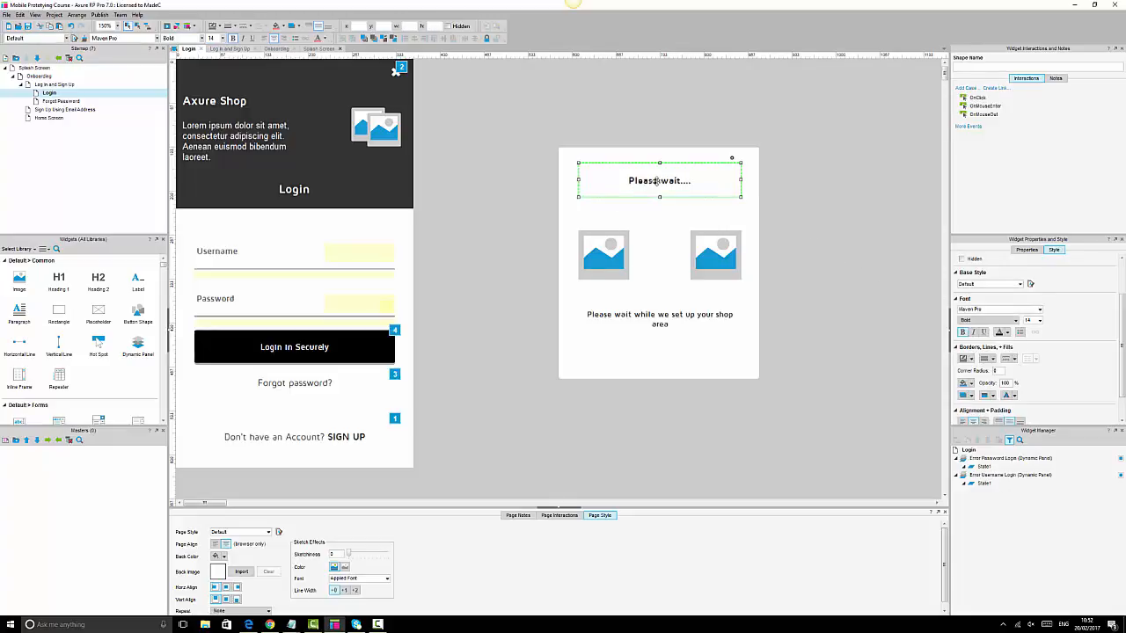
pyautogui.click(799, 234)
pyautogui.click(596, 249)
pyautogui.click(668, 384)
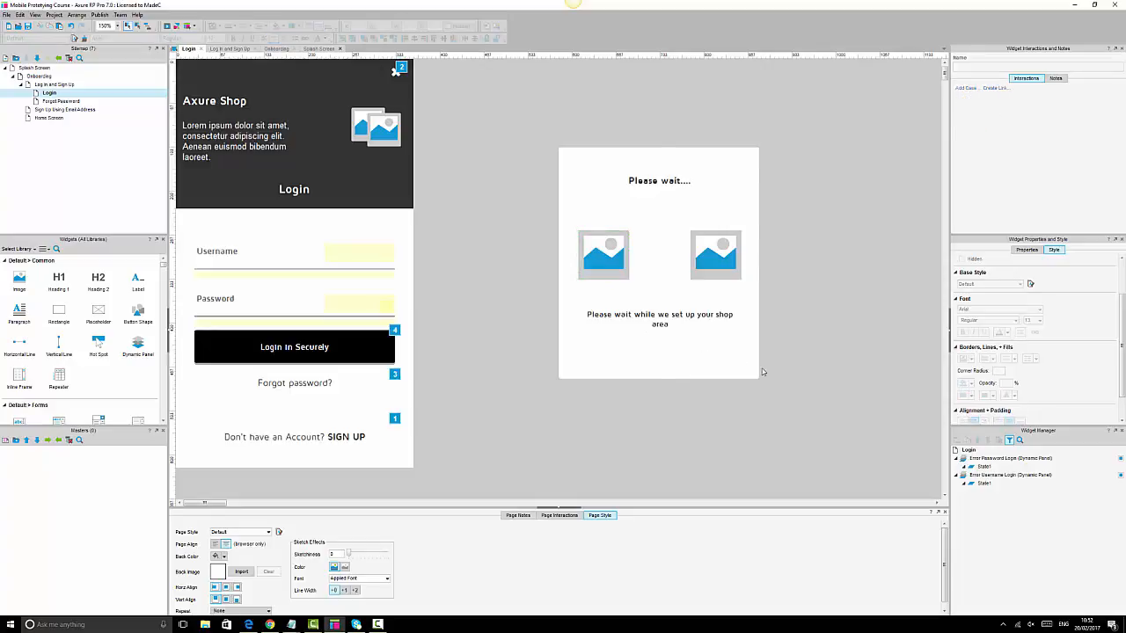
pyautogui.click(757, 376)
# - Group the two images, move them and the paragraph up, and distribute all three vertically
pyautogui.moveTo(757, 377); pyautogui.dragTo(762, 355)
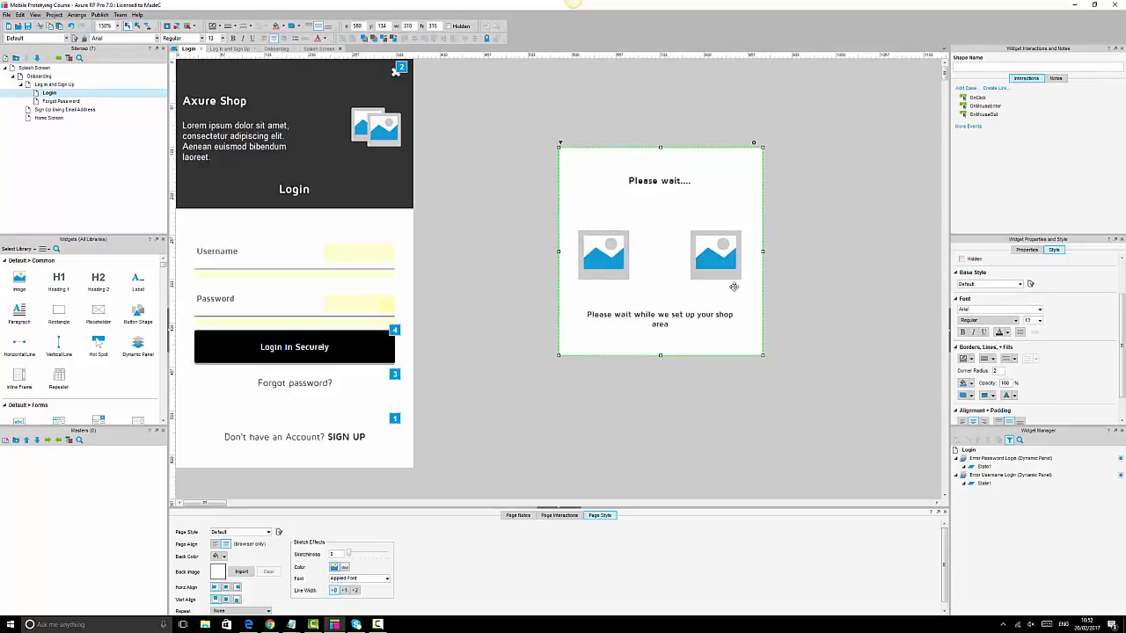
pyautogui.click(626, 259)
pyautogui.keyDown('ctrl'); pyautogui.click(713, 257); pyautogui.keyUp('ctrl')
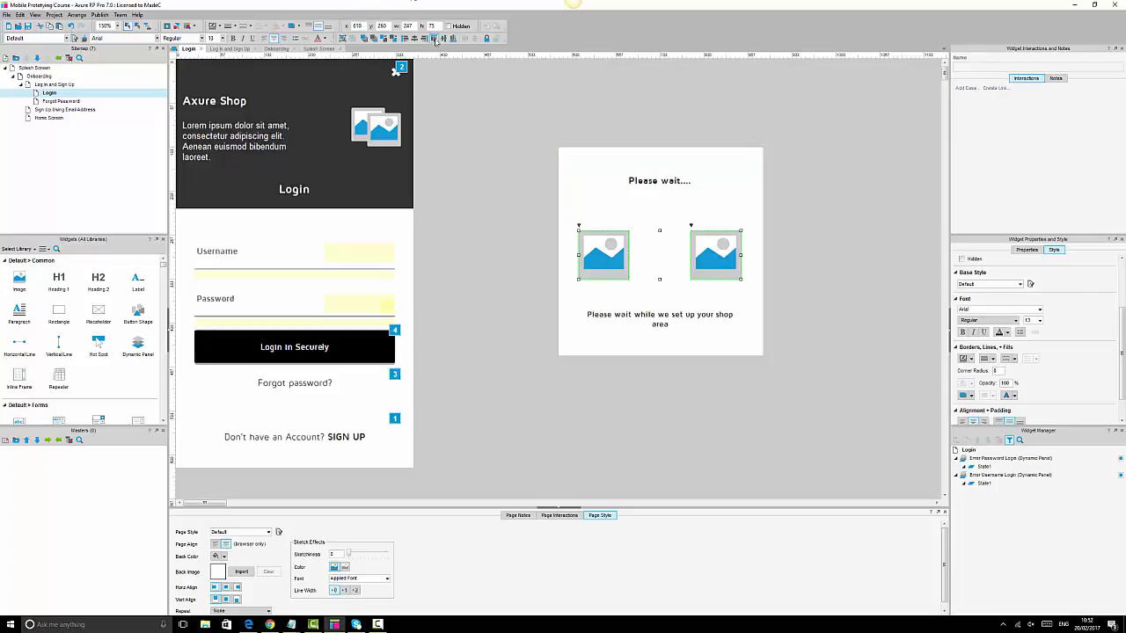
pyautogui.click(344, 38)
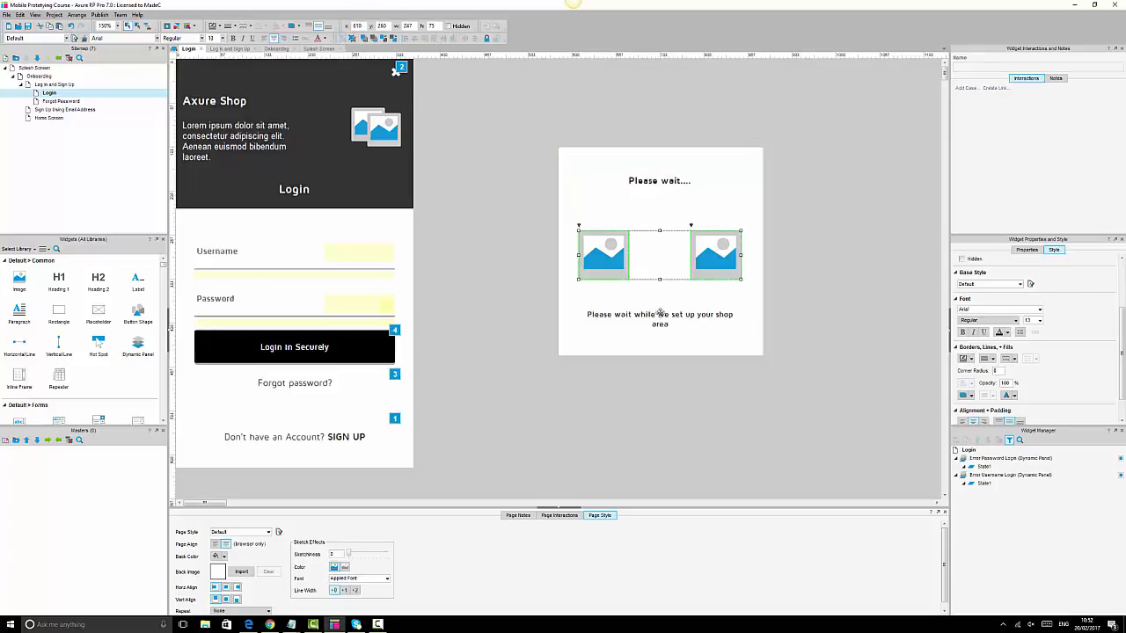
pyautogui.moveTo(617, 255); pyautogui.dragTo(620, 232)
pyautogui.moveTo(660, 318); pyautogui.dragTo(662, 294)
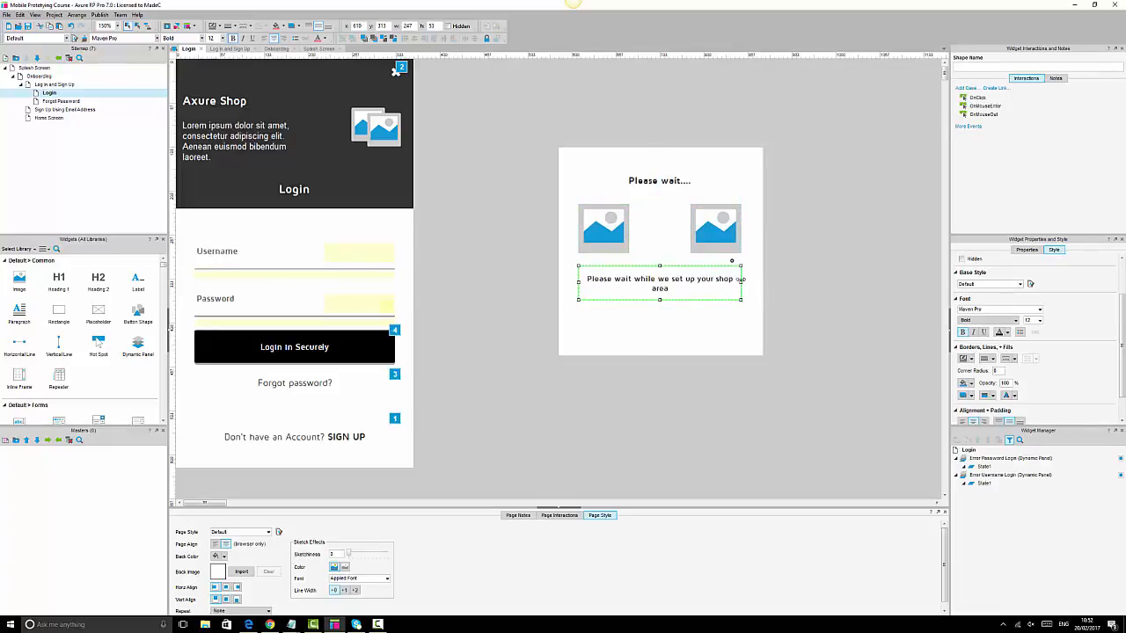
pyautogui.keyDown('ctrl'); pyautogui.click(661, 177); pyautogui.keyUp('ctrl')
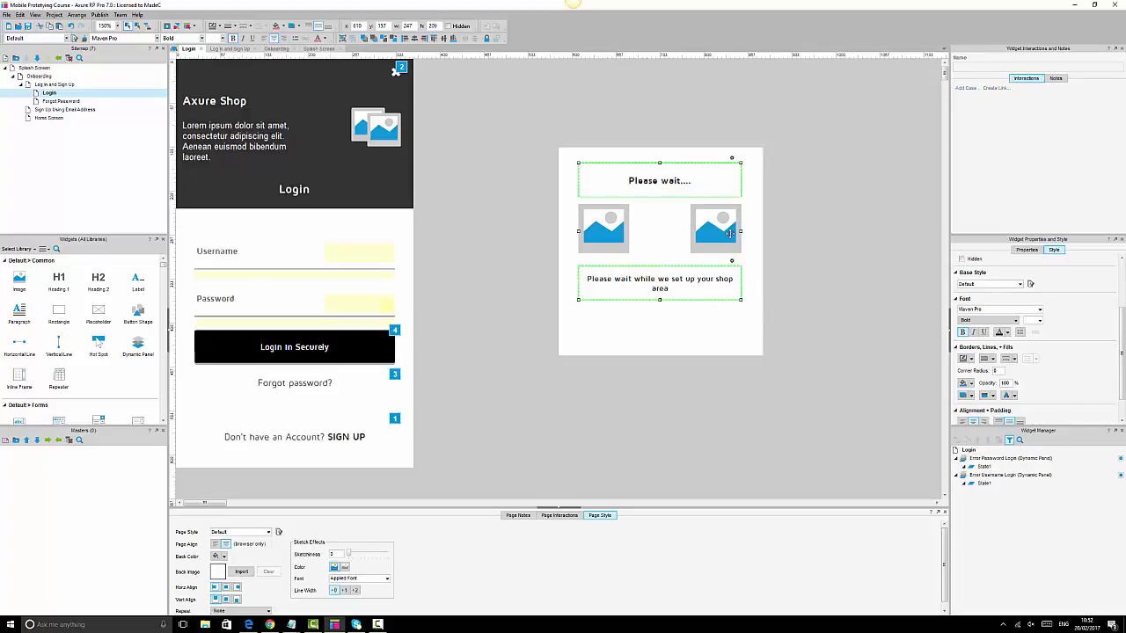
pyautogui.keyDown('ctrl'); pyautogui.click(729, 233); pyautogui.keyUp('ctrl')
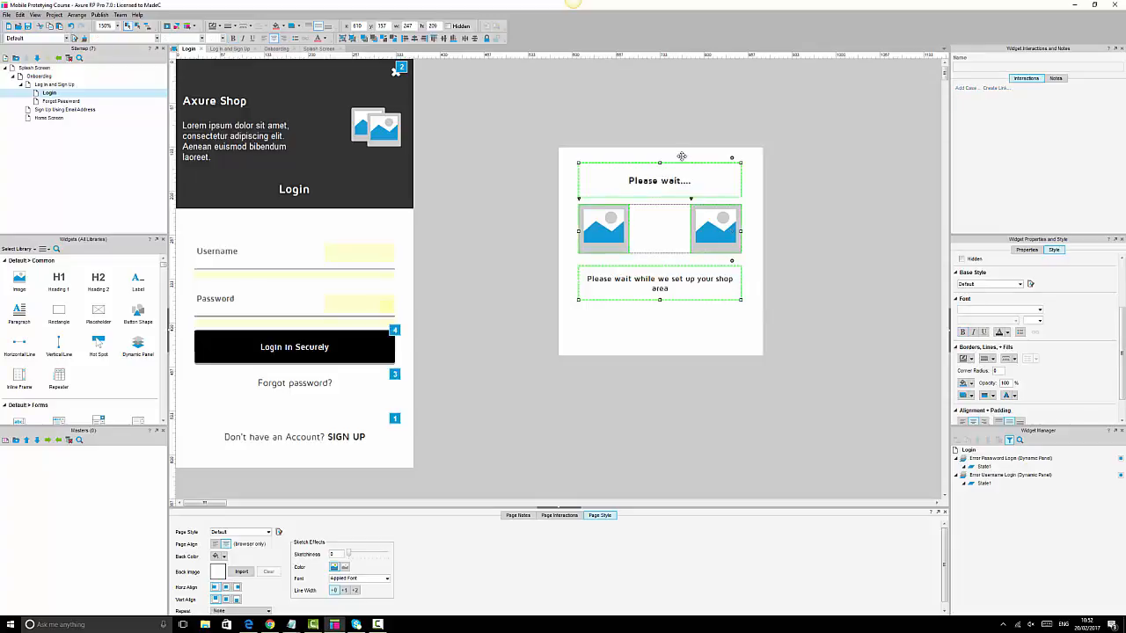
pyautogui.click(474, 40)
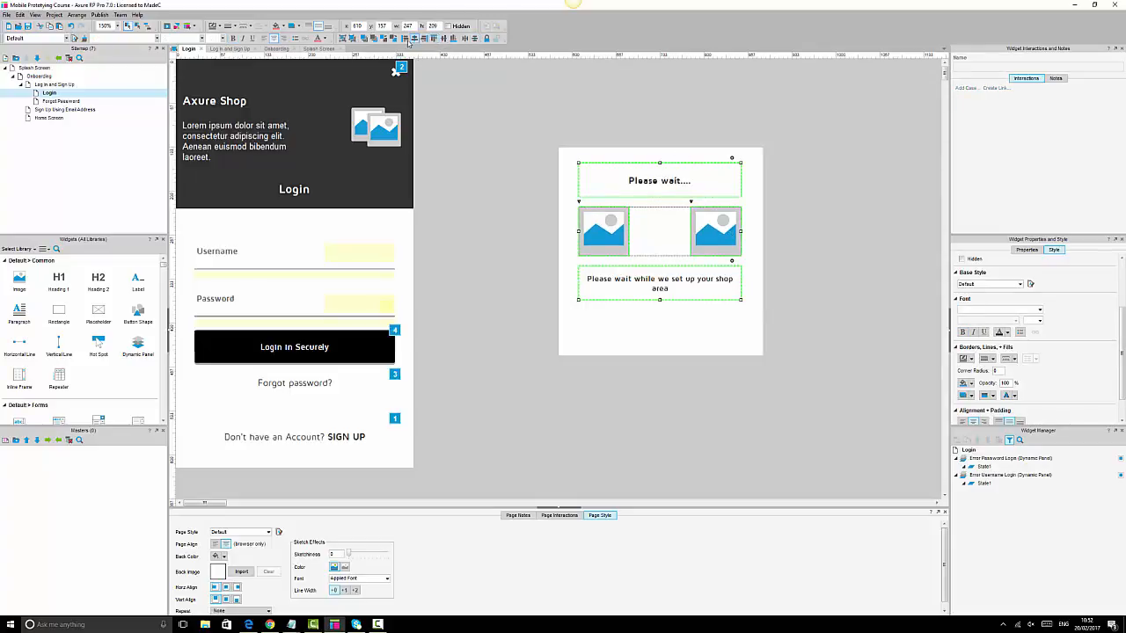
# - Shrink the white rectangle to about 295×250 and centre its contents horizontally and vertically
pyautogui.click(714, 340)
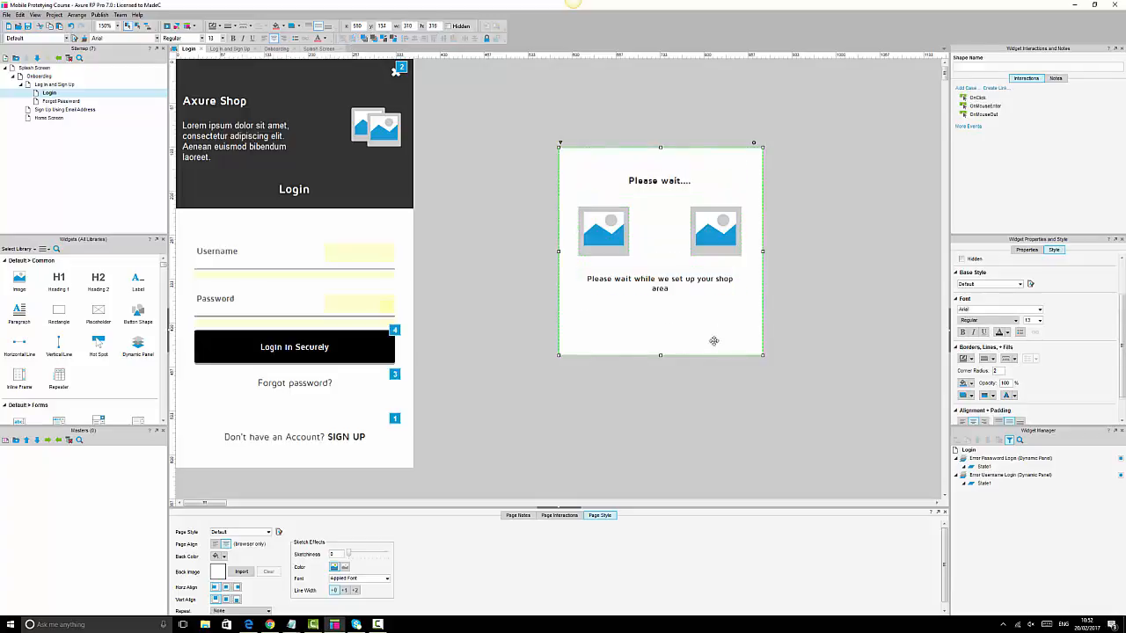
pyautogui.moveTo(763, 355); pyautogui.dragTo(759, 315)
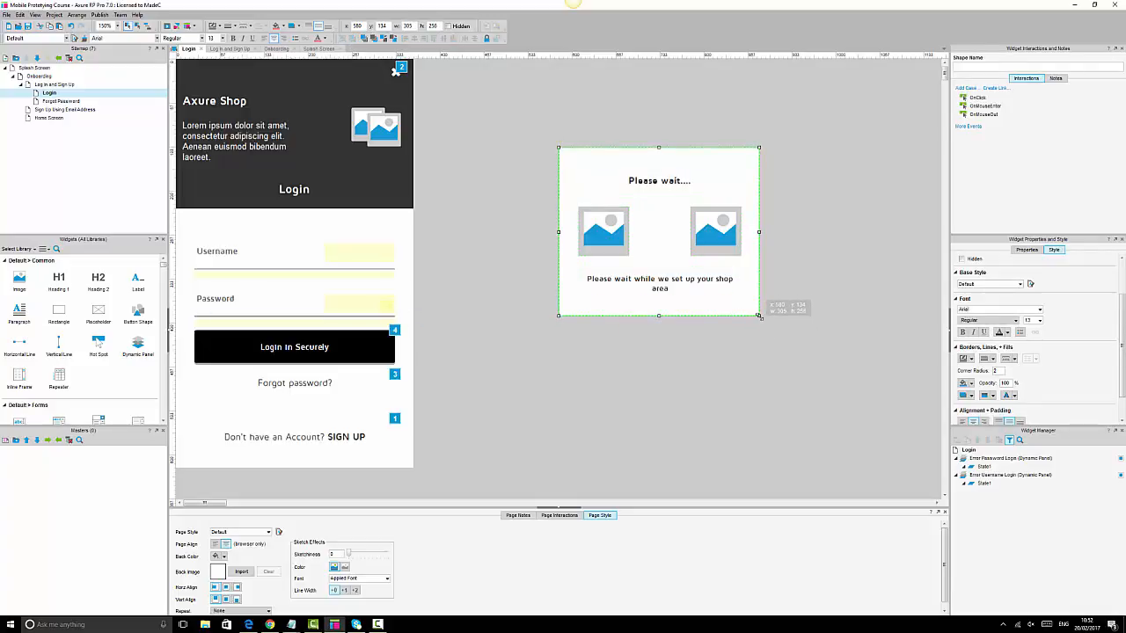
pyautogui.keyDown('shift'); pyautogui.click(625, 233); pyautogui.keyUp('shift')
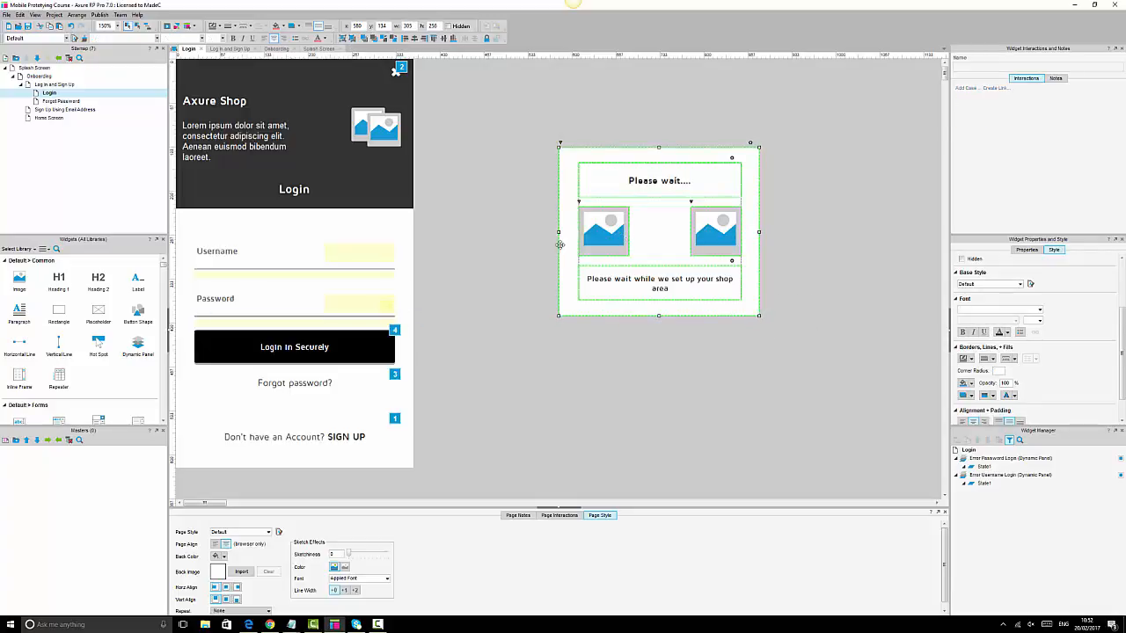
pyautogui.click(569, 352)
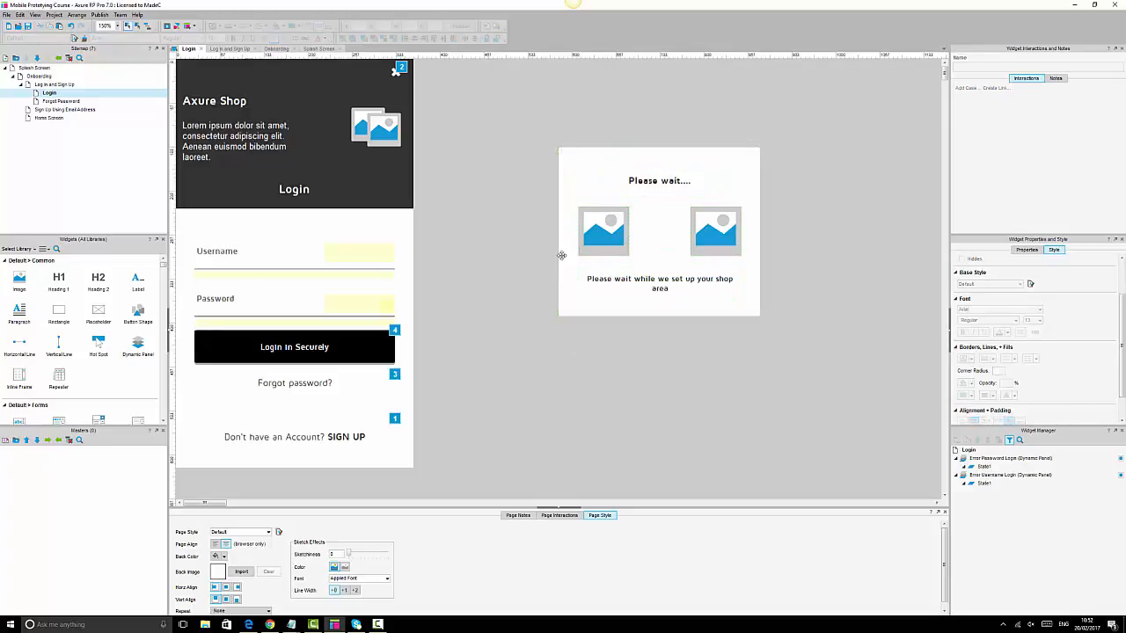
pyautogui.click(562, 254)
pyautogui.click(559, 233)
pyautogui.moveTo(558, 232); pyautogui.dragTo(565, 232)
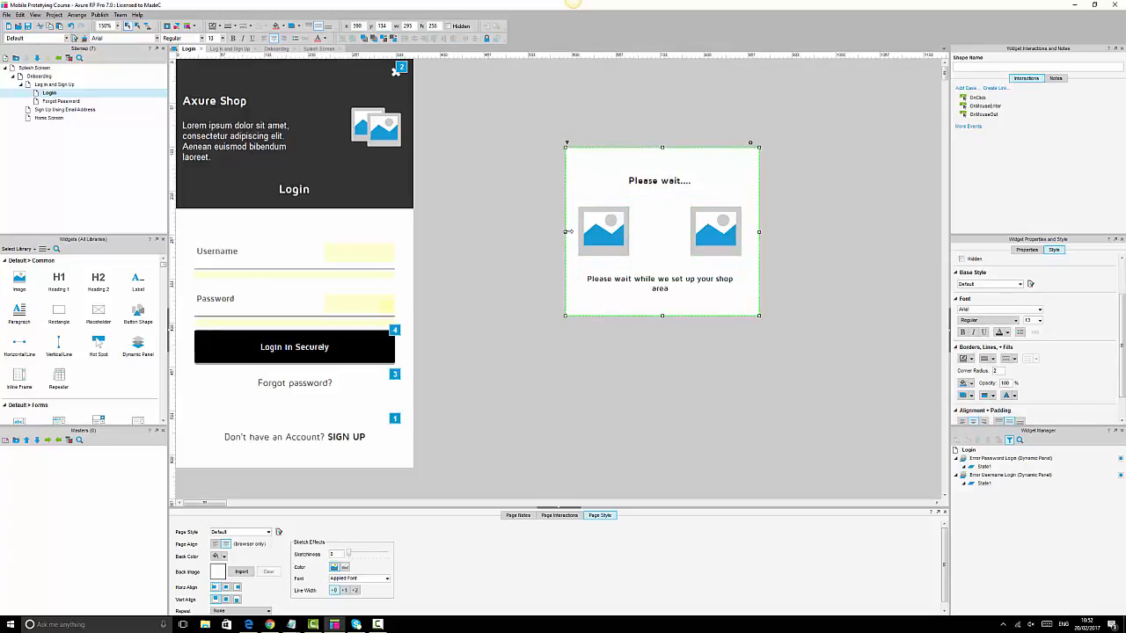
pyautogui.keyDown('shift'); pyautogui.click(613, 230); pyautogui.keyUp('shift')
pyautogui.click(443, 40)
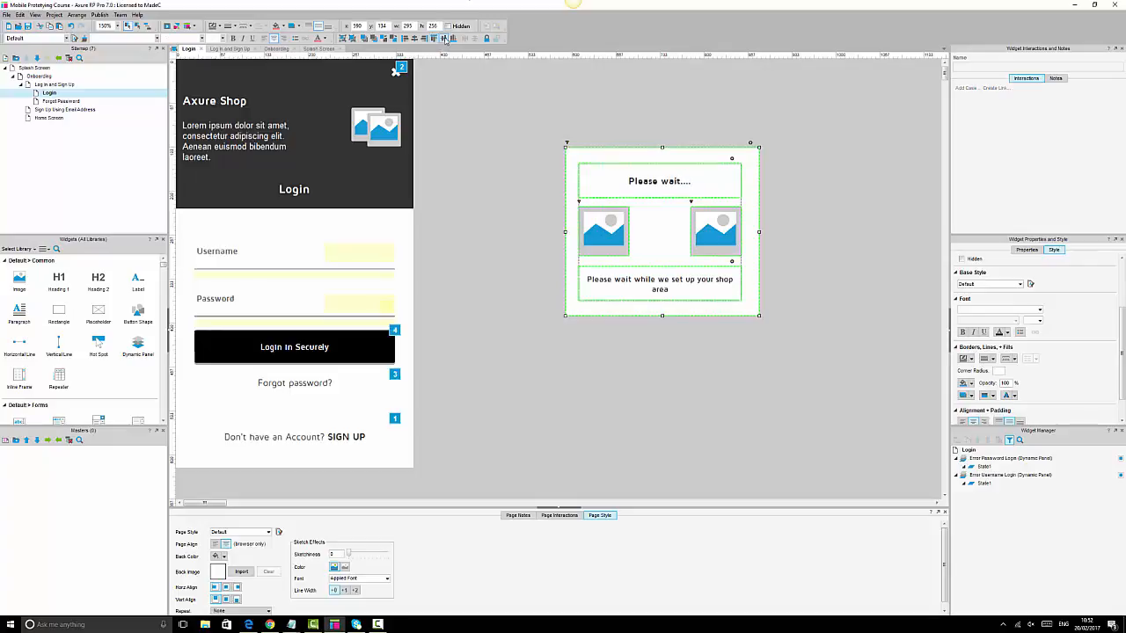
pyautogui.click(418, 40)
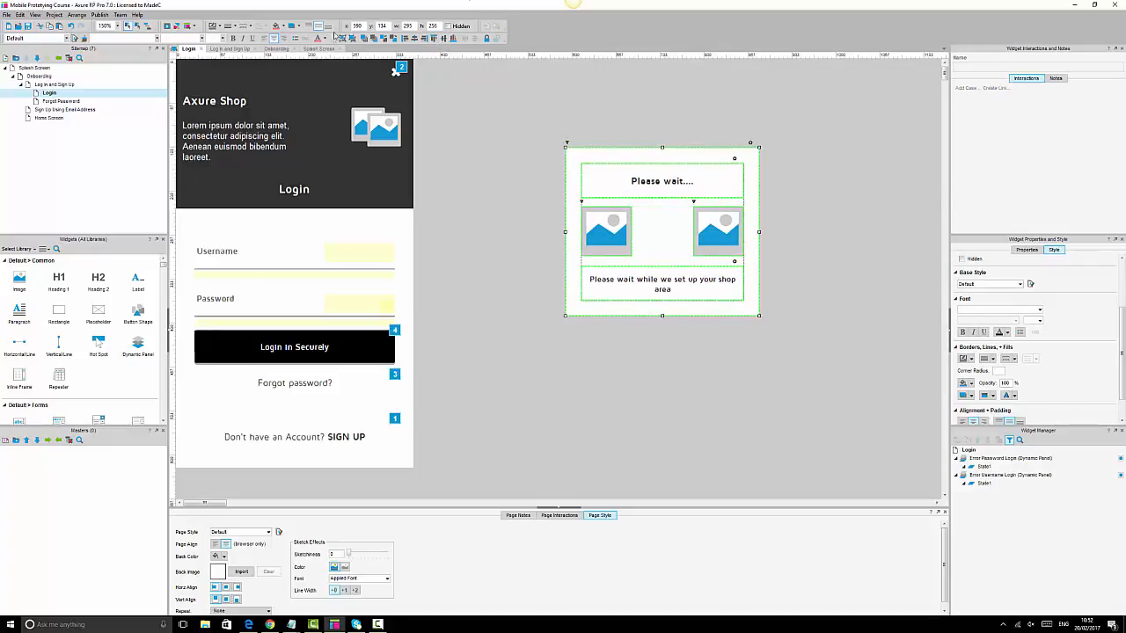
pyautogui.click(668, 109)
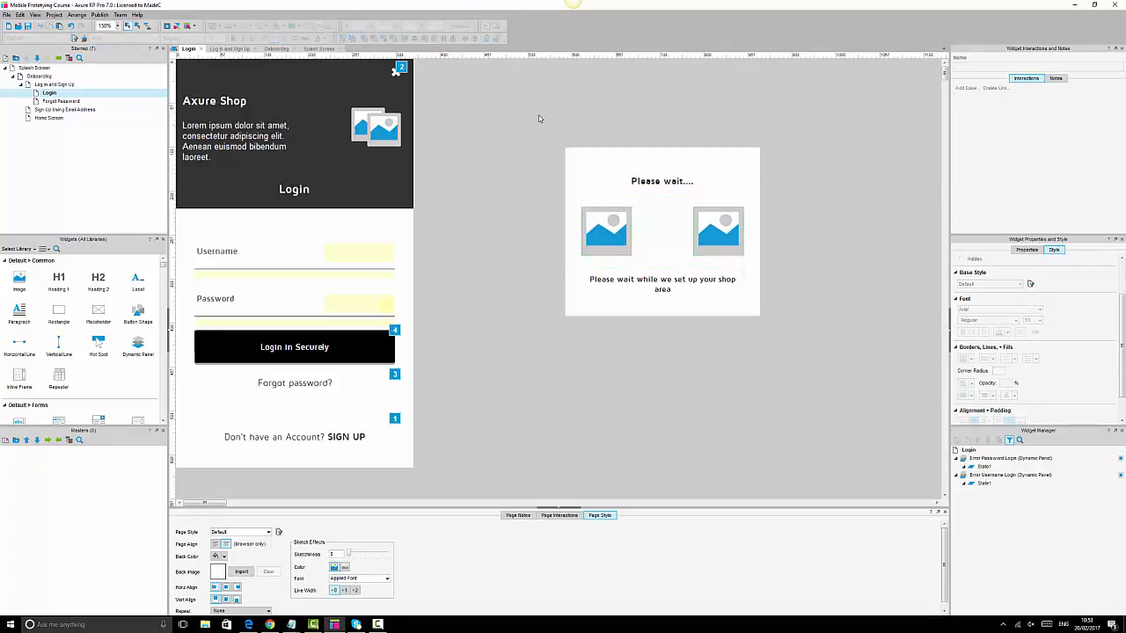
pyautogui.moveTo(539, 118); pyautogui.dragTo(805, 401)
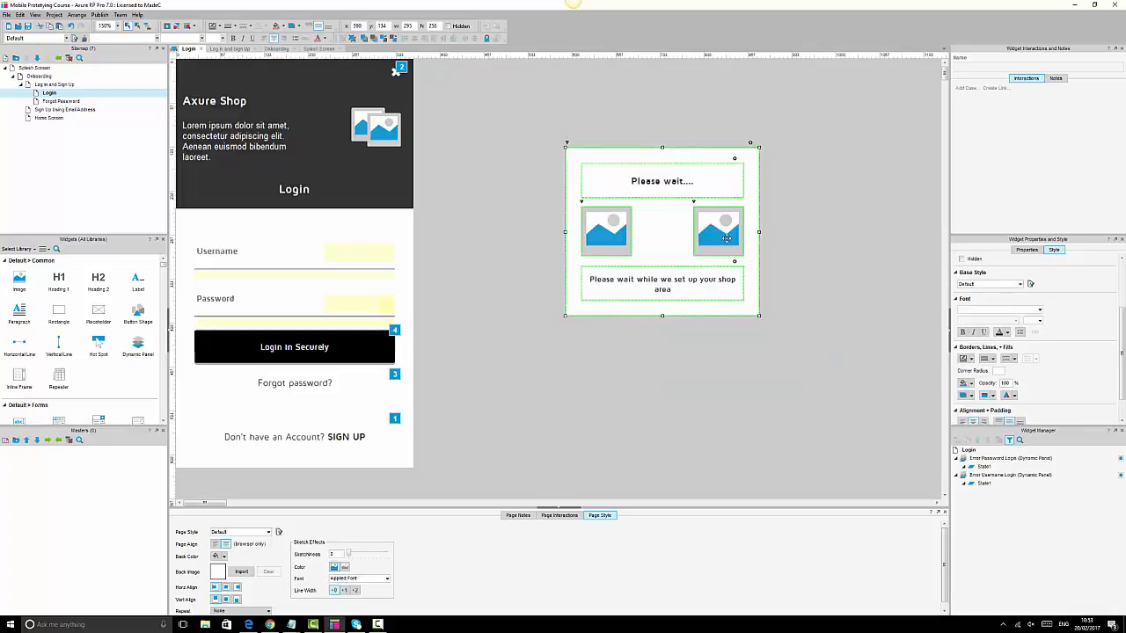
# - Convert the loading box into a dynamic panel named 'Login Loading'
pyautogui.rightClick(726, 237)
pyautogui.click(813, 353)
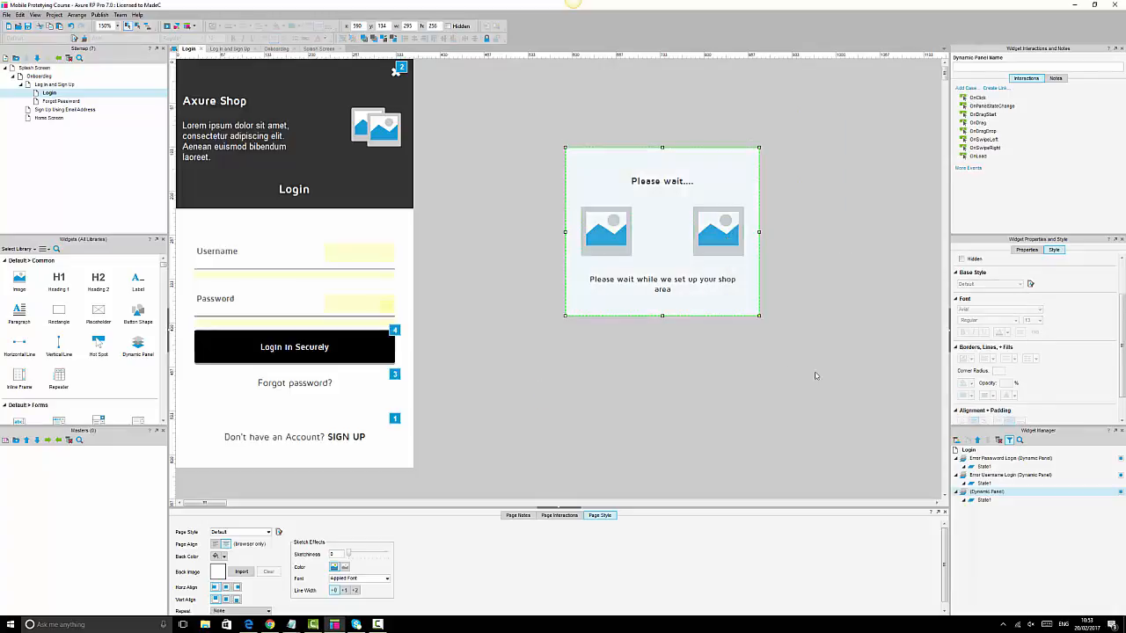
pyautogui.click(987, 493)
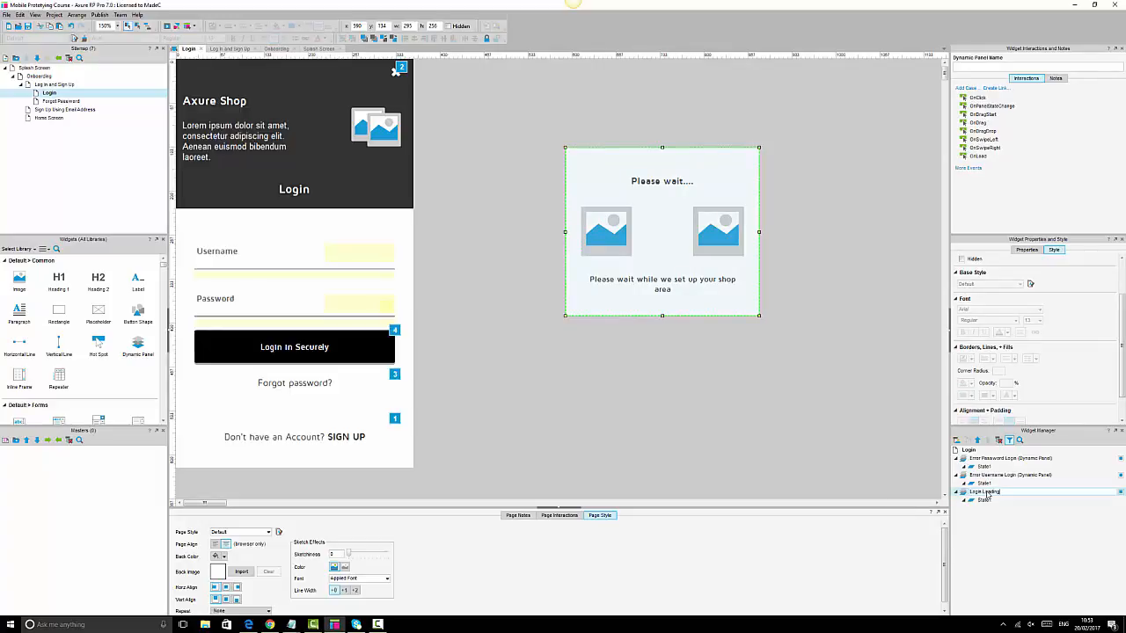
pyautogui.write('Login Loading')
pyautogui.click(788, 366)
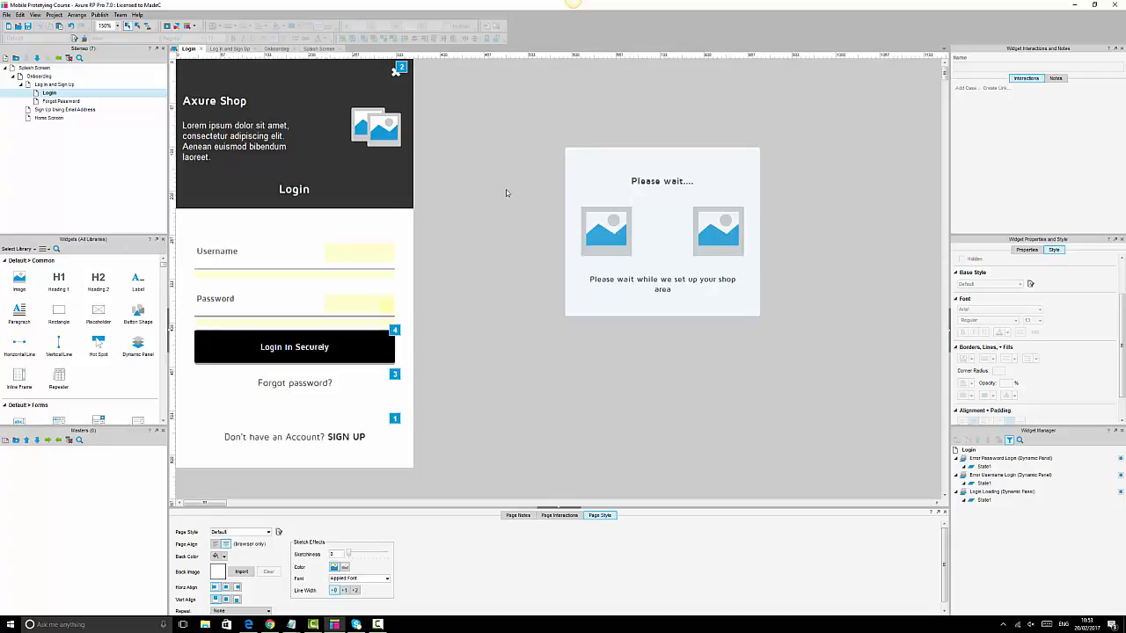
# - Mark the Login Loading panel as hidden by default
pyautogui.moveTo(507, 118); pyautogui.dragTo(834, 349)
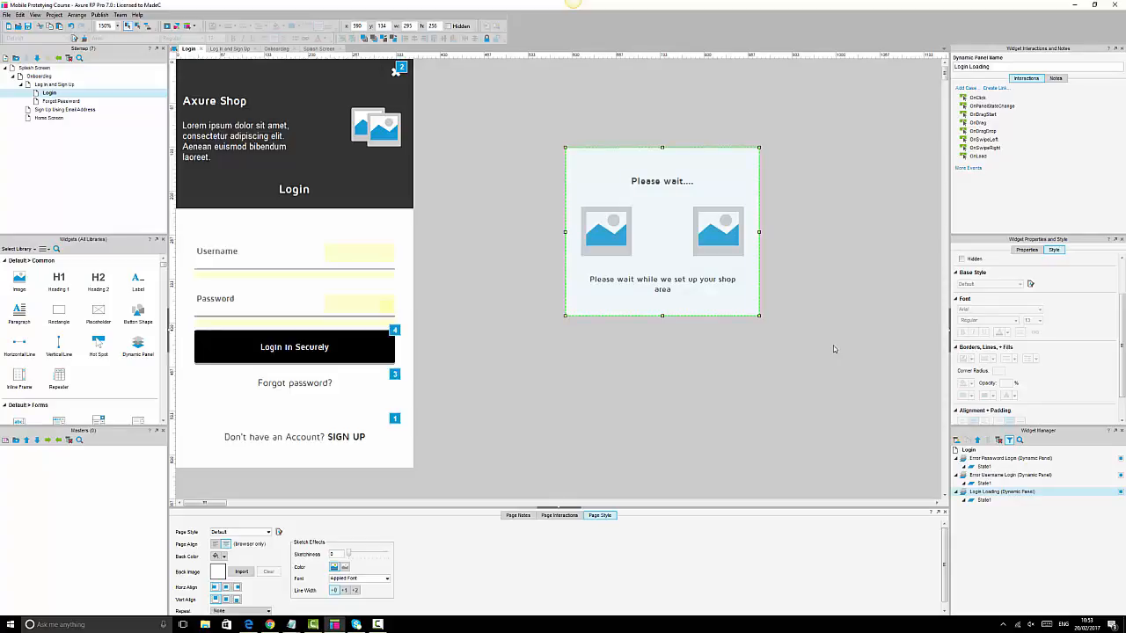
pyautogui.click(827, 318)
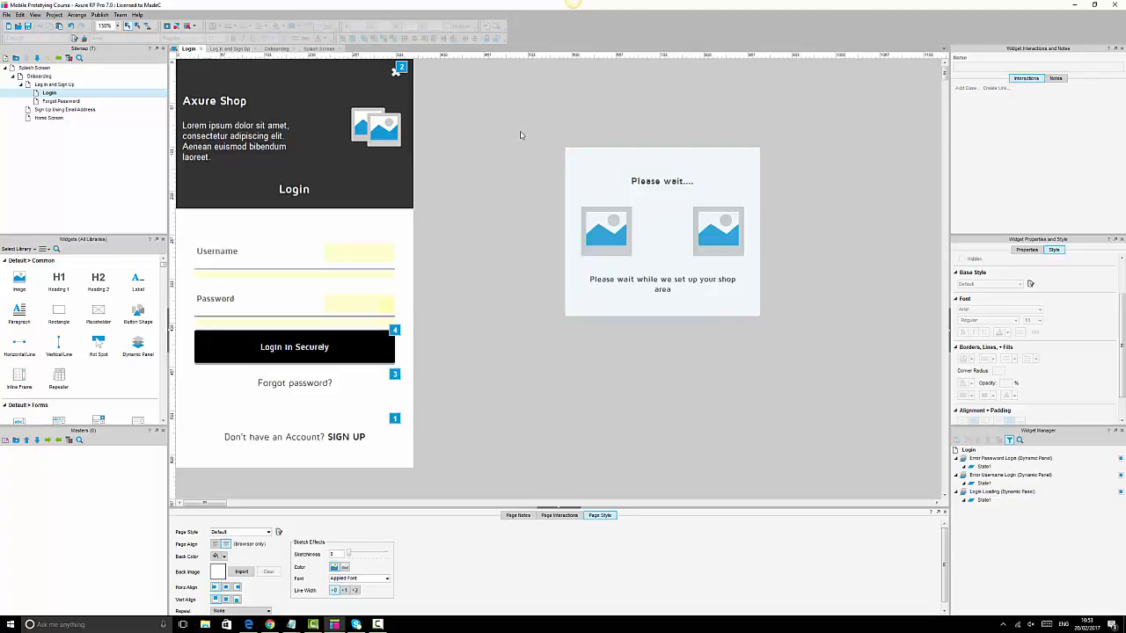
pyautogui.moveTo(521, 132); pyautogui.dragTo(842, 347)
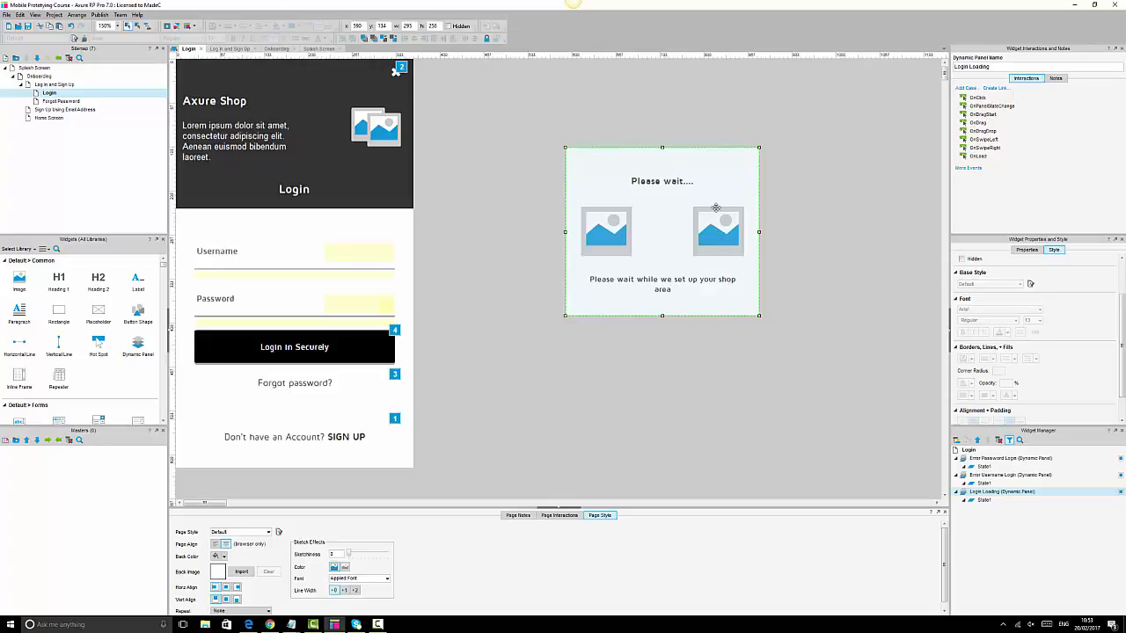
pyautogui.click(446, 26)
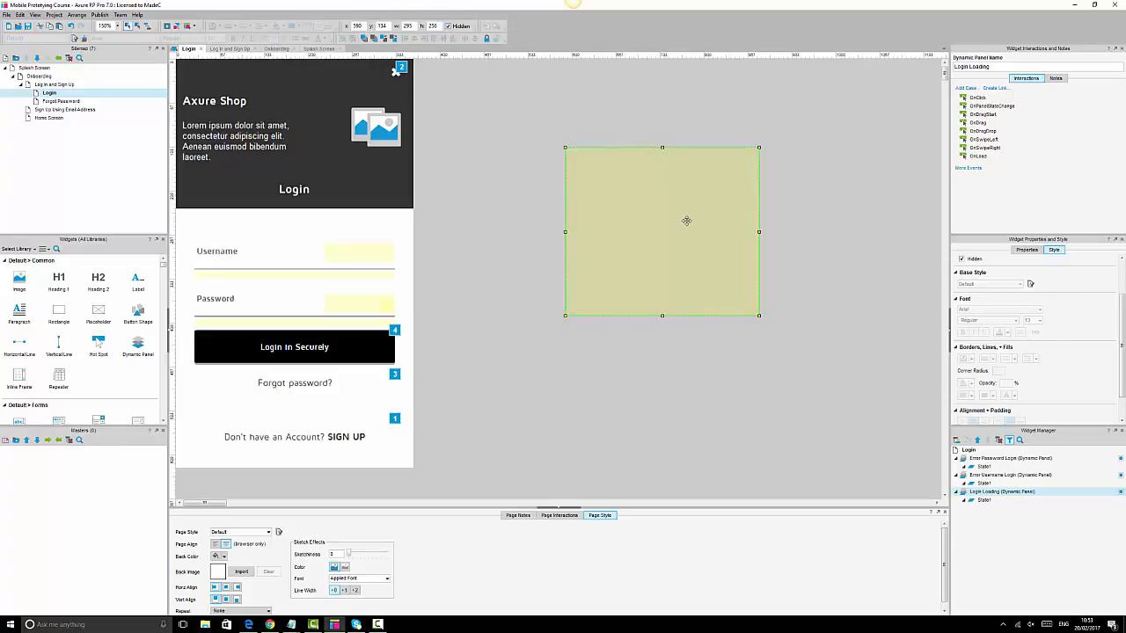
# - Position the Login Loading panel over the login form and widen it slightly on the right
pyautogui.moveTo(684, 219); pyautogui.dragTo(317, 289)
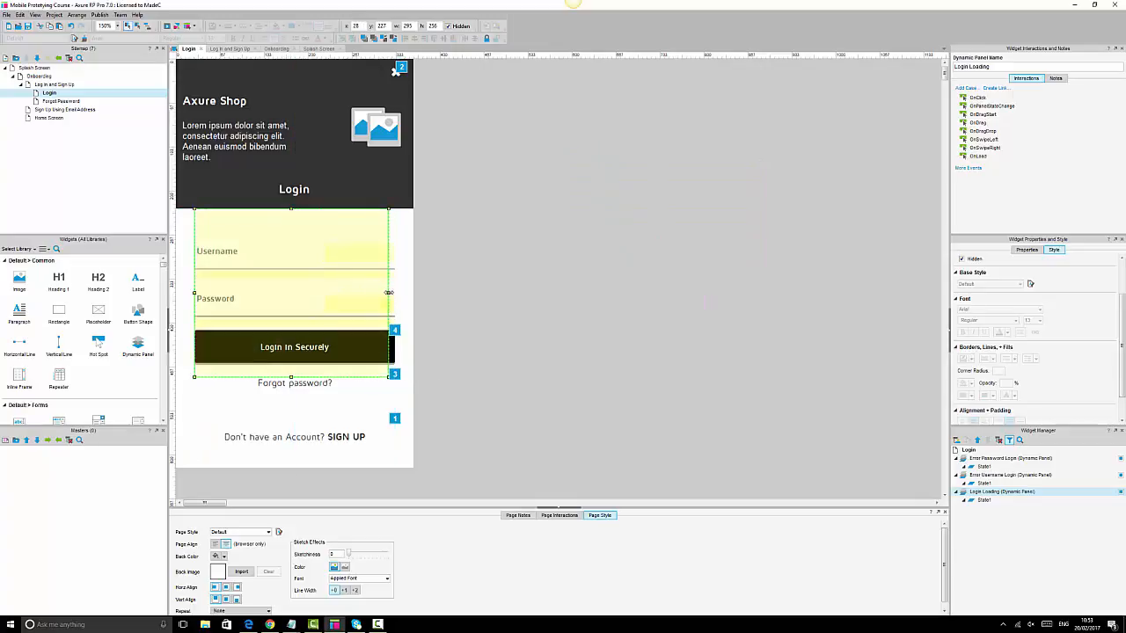
pyautogui.moveTo(392, 293); pyautogui.dragTo(388, 293)
pyautogui.click(401, 275)
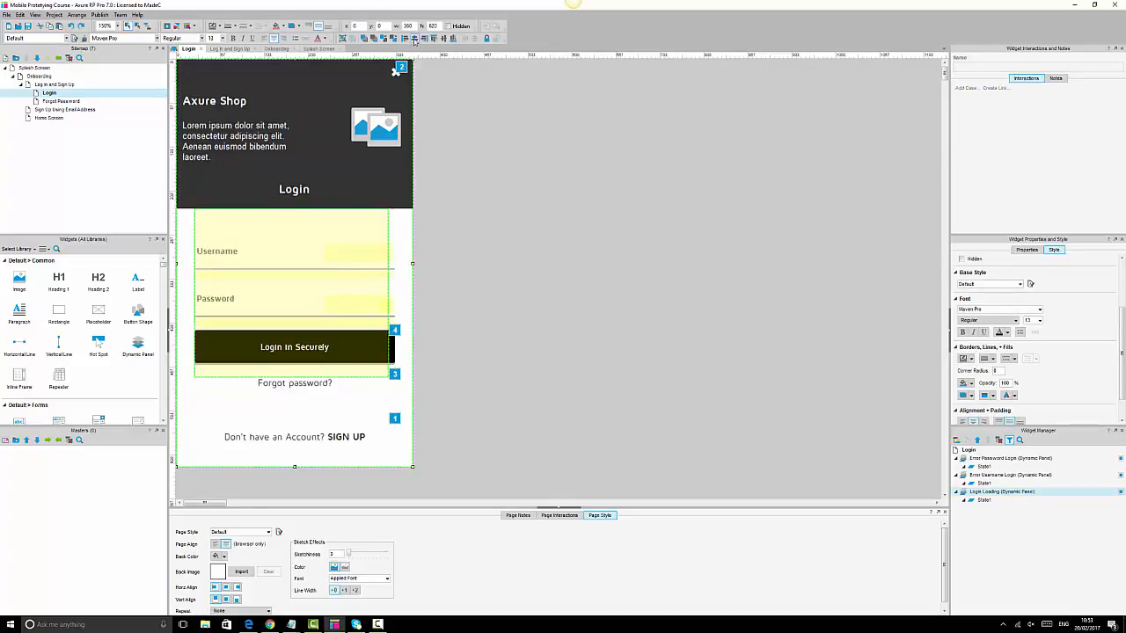
# - Bring the Login Loading panel forward in the layer order
pyautogui.click(322, 226)
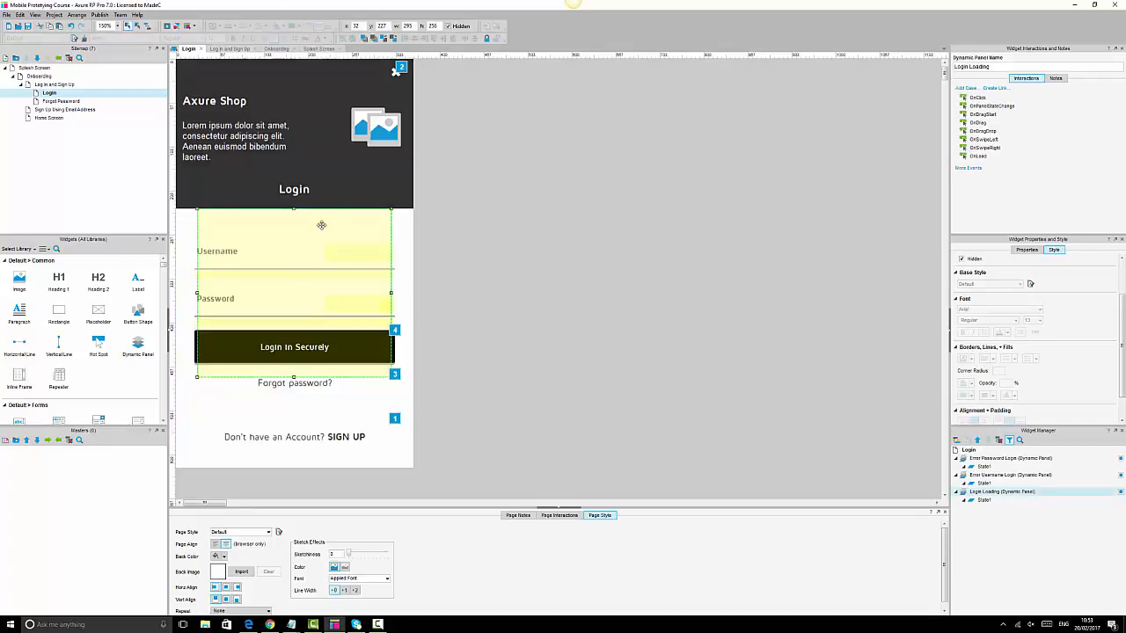
pyautogui.click(374, 40)
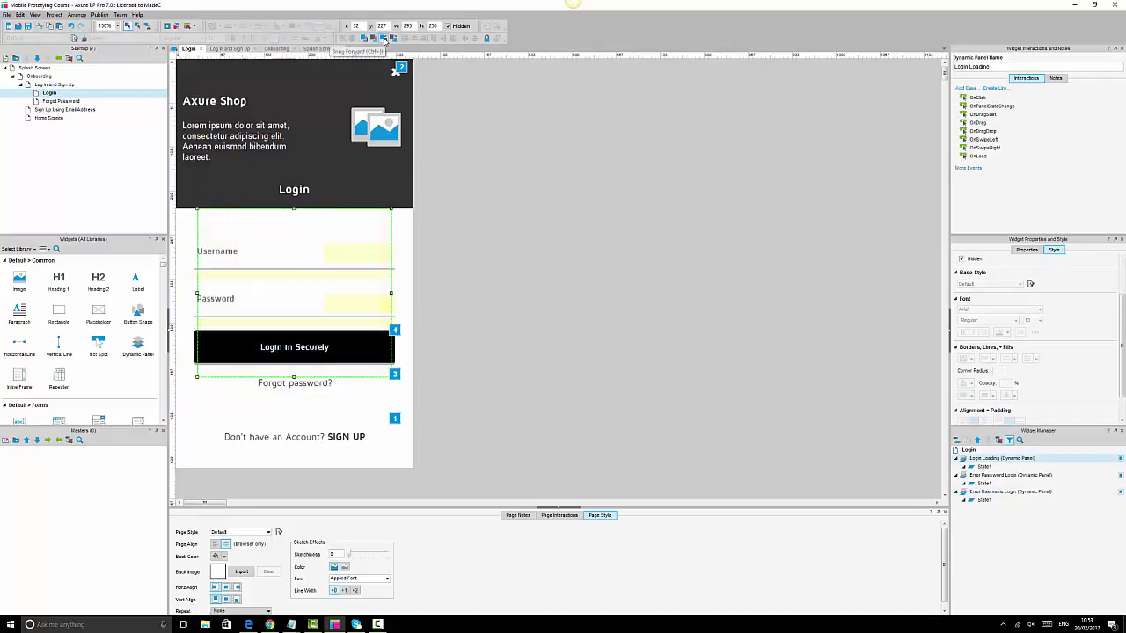
pyautogui.click(662, 271)
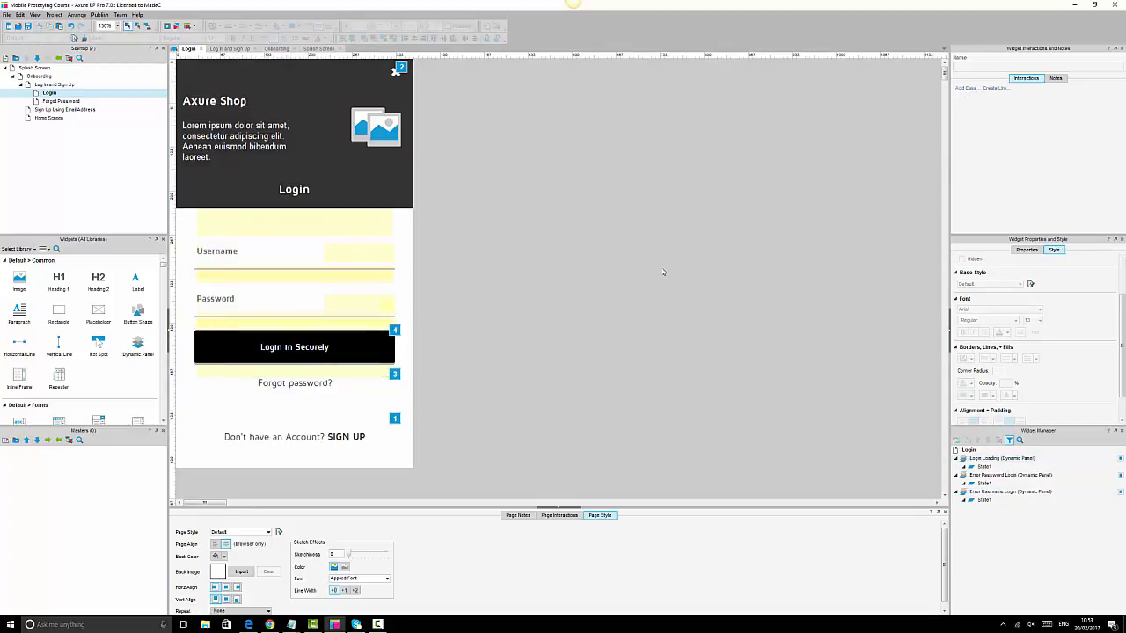
pyautogui.click(348, 343)
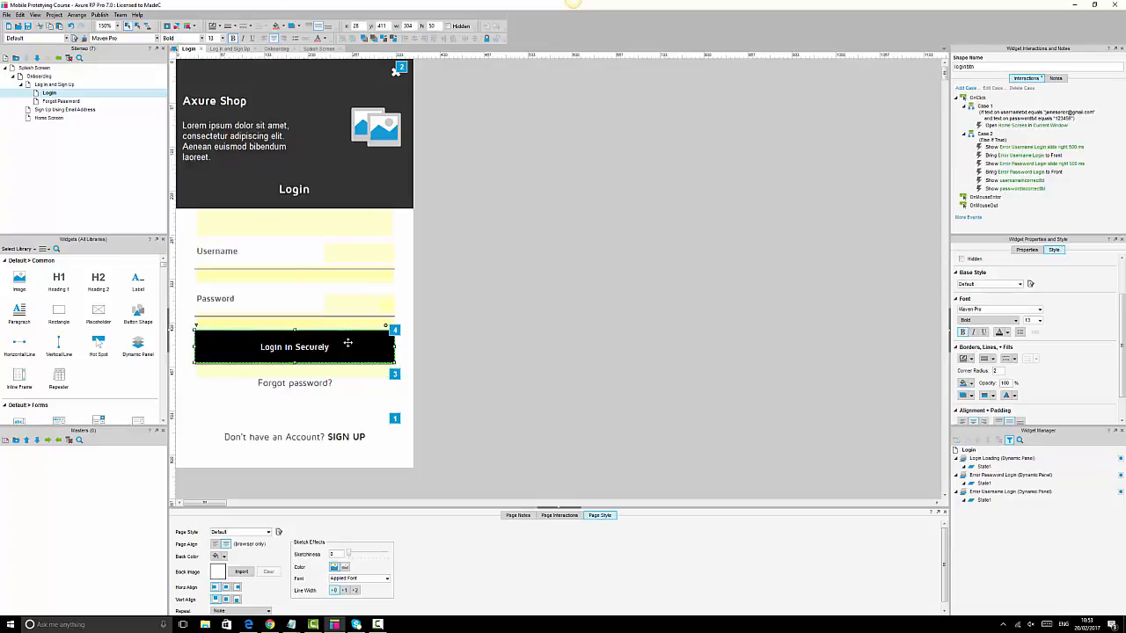
# - Add Show/Hide, Bring to Front and 1000 ms Wait actions to the successful-login Case 1
pyautogui.doubleClick(993, 125)
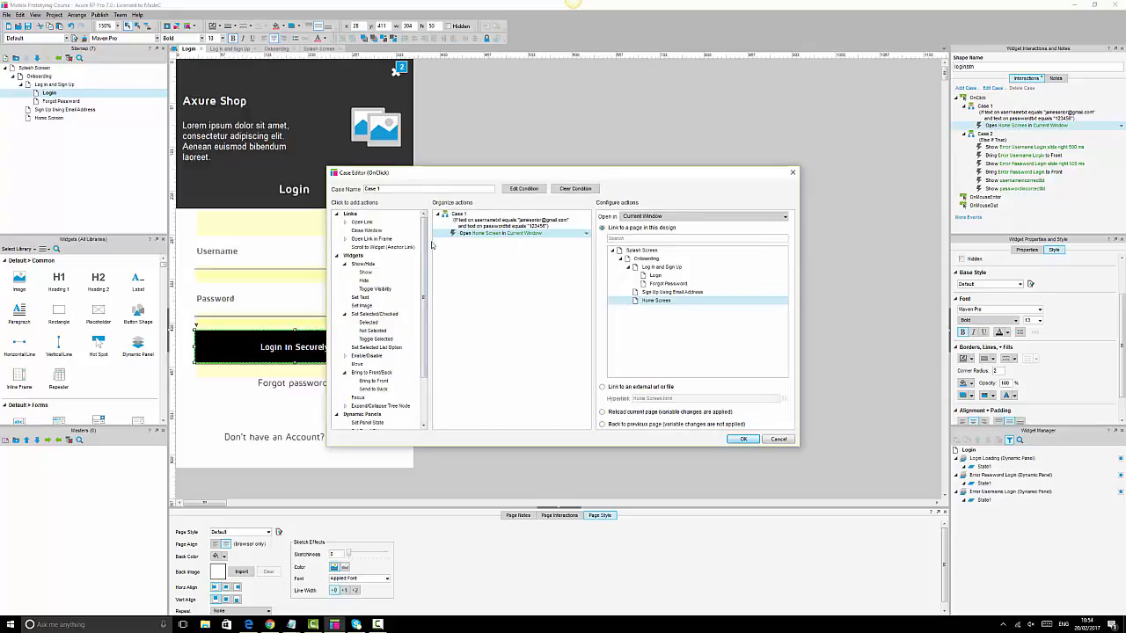
pyautogui.click(482, 226)
pyautogui.click(485, 234)
pyautogui.scroll(-2, 388, 372)
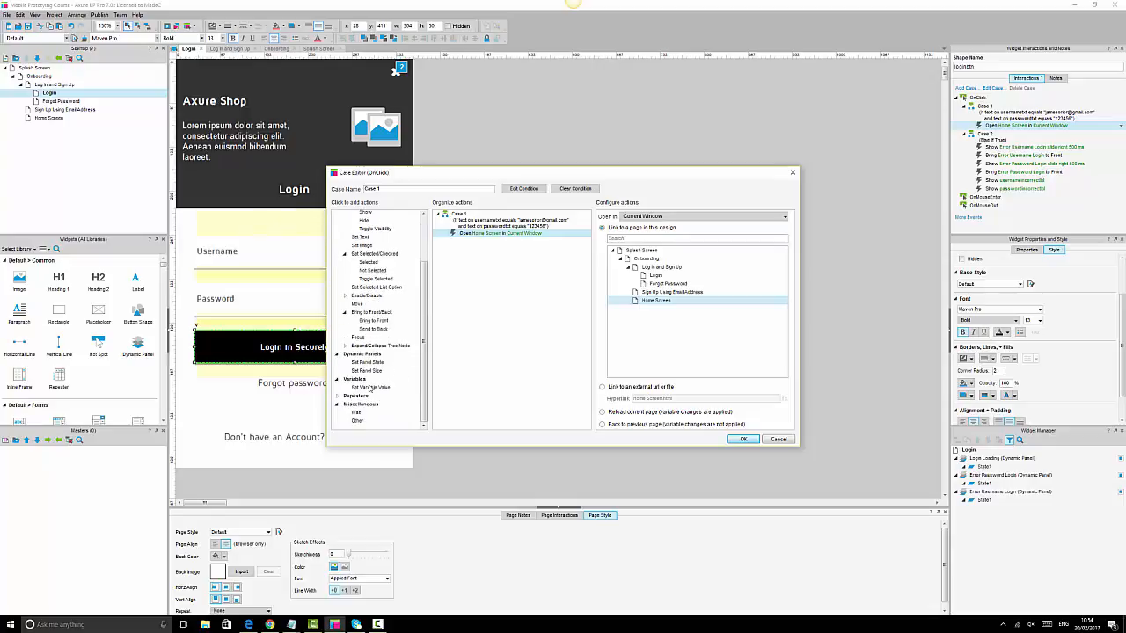
pyautogui.scroll(2, 382, 273)
pyautogui.click(364, 274)
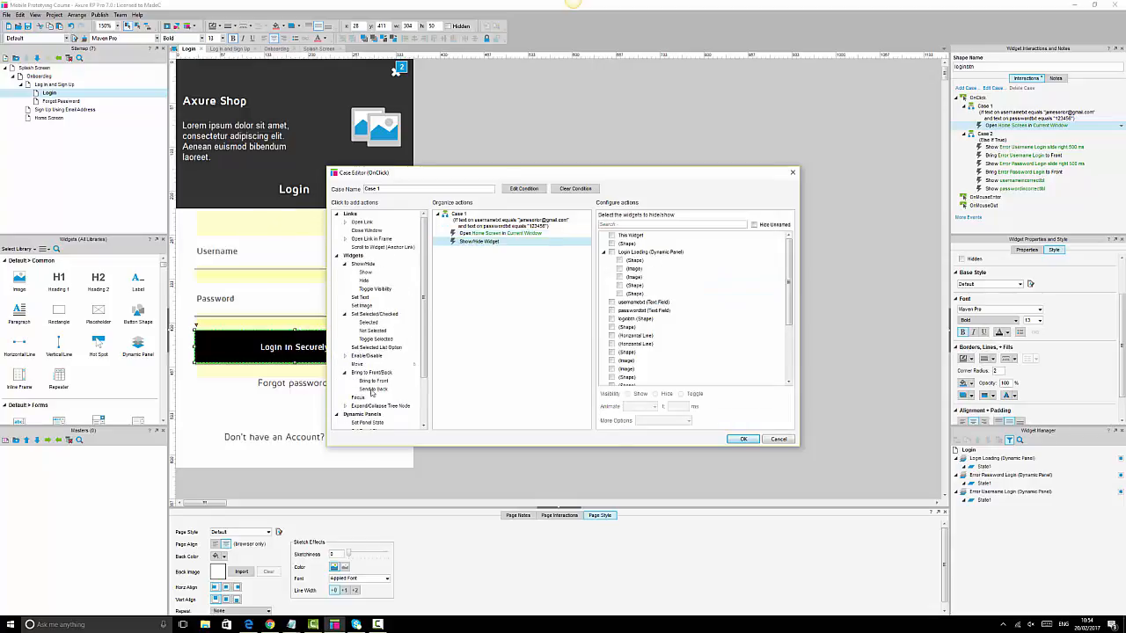
pyautogui.click(377, 386)
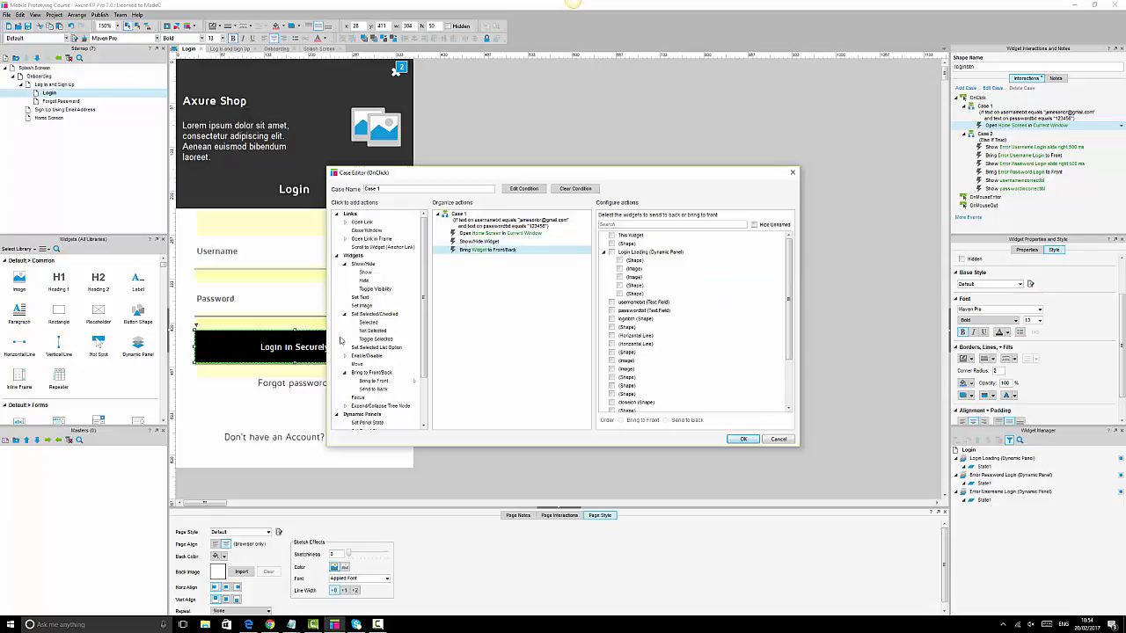
pyautogui.scroll(-2, 392, 358)
pyautogui.click(356, 413)
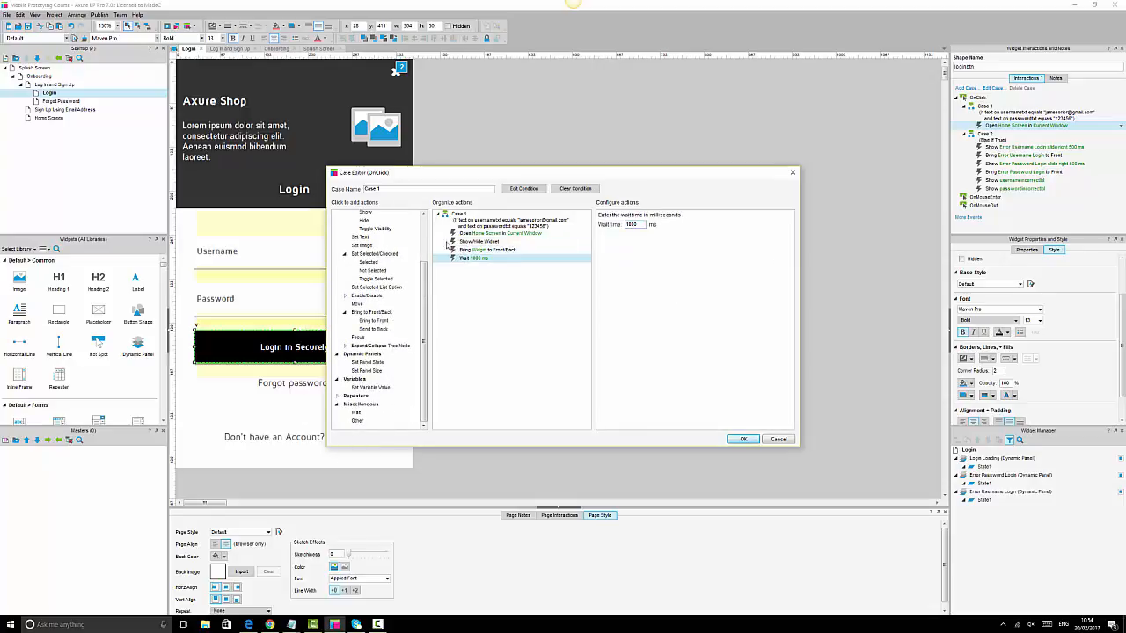
# - Move the Open Home Screen action to the end, after the wait
pyautogui.click(501, 236)
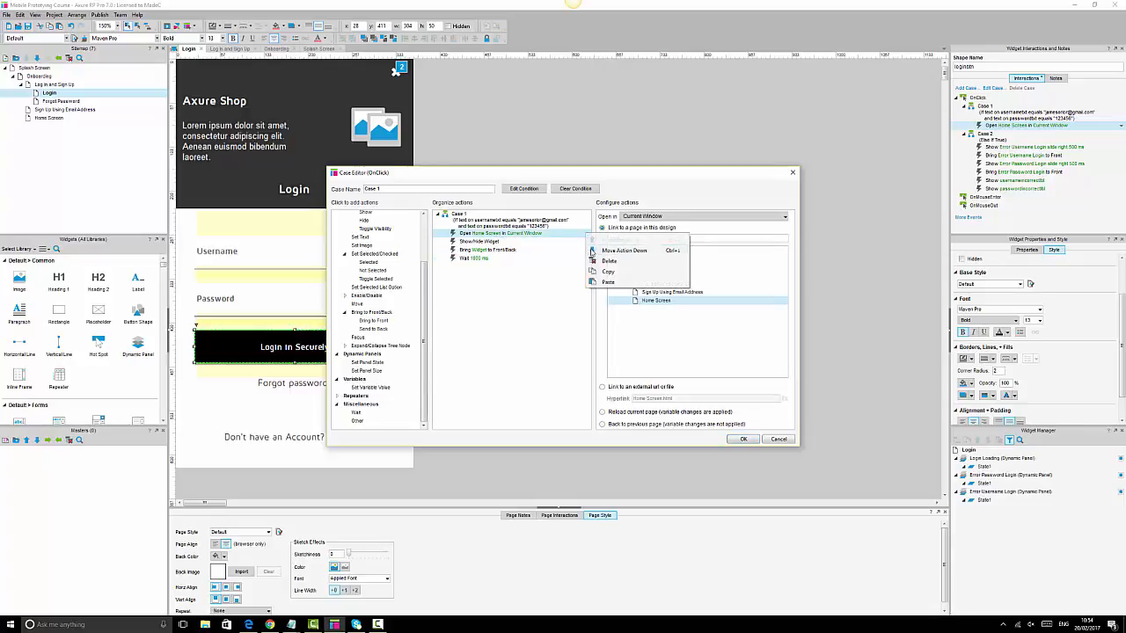
pyautogui.click(590, 249)
pyautogui.rightClick(587, 247)
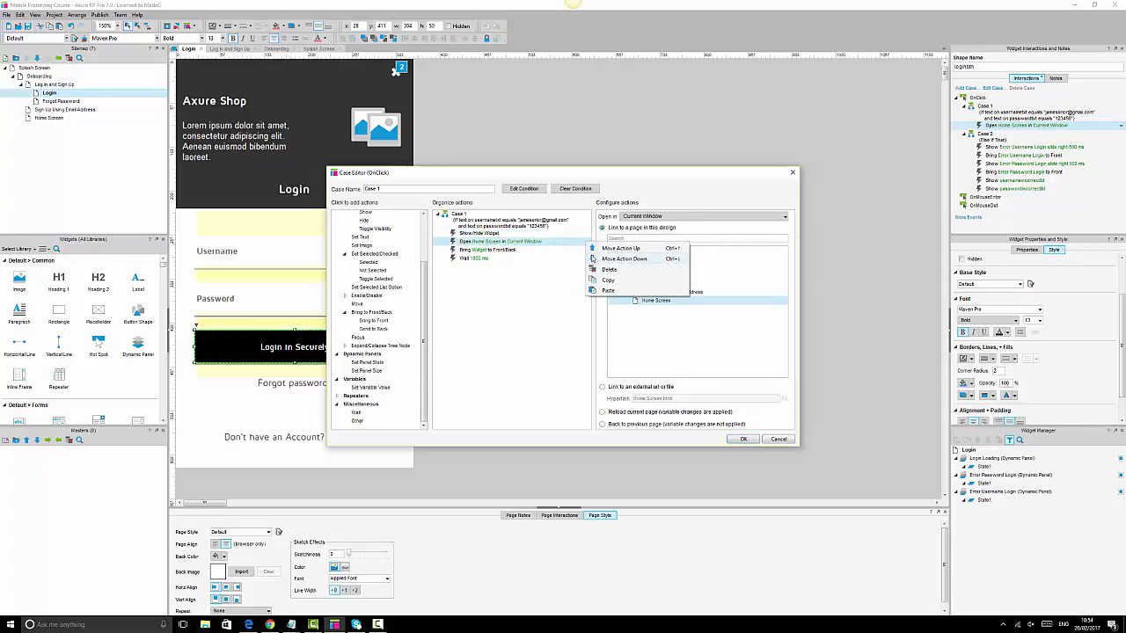
pyautogui.click(591, 258)
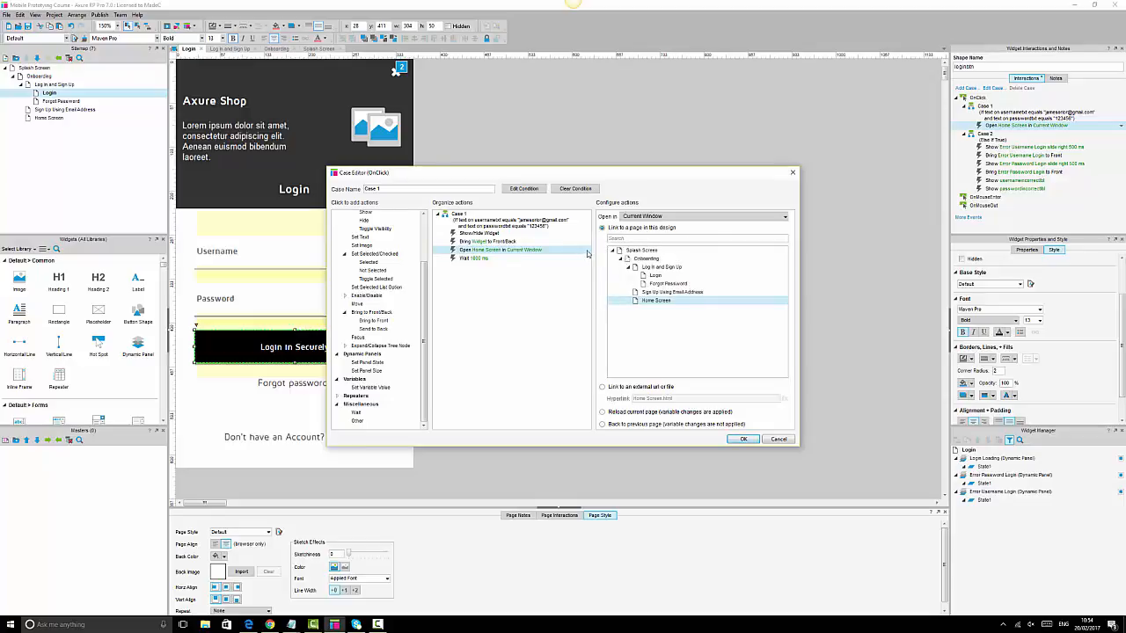
pyautogui.rightClick(587, 254)
pyautogui.click(621, 266)
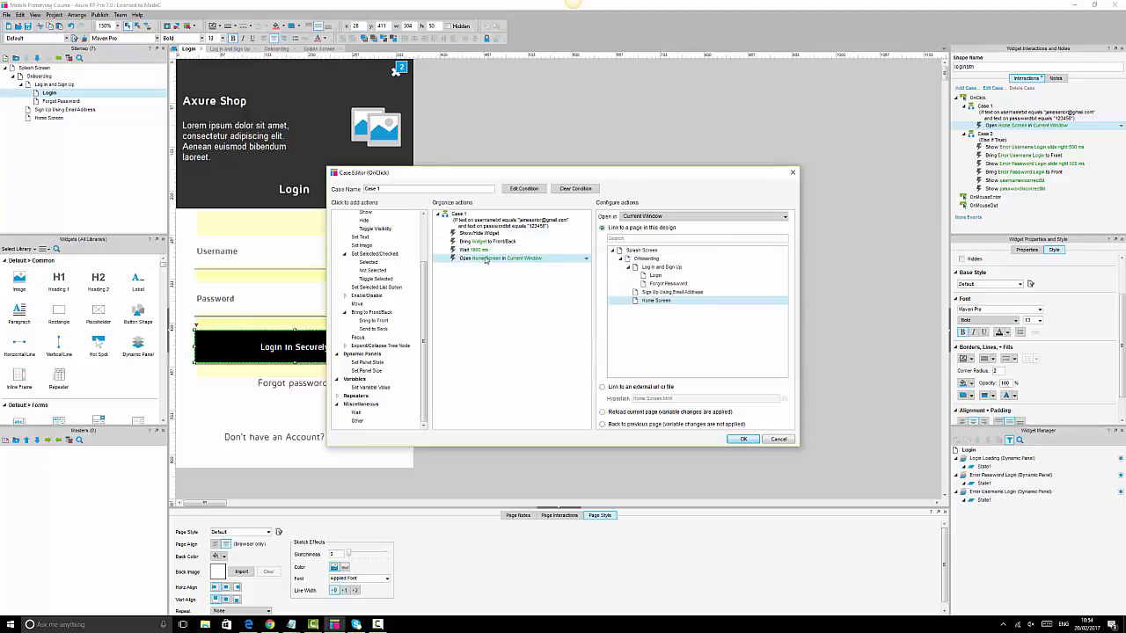
# - Target Login Loading in the Show/Hide and Bring to Front actions and save the case
pyautogui.click(482, 233)
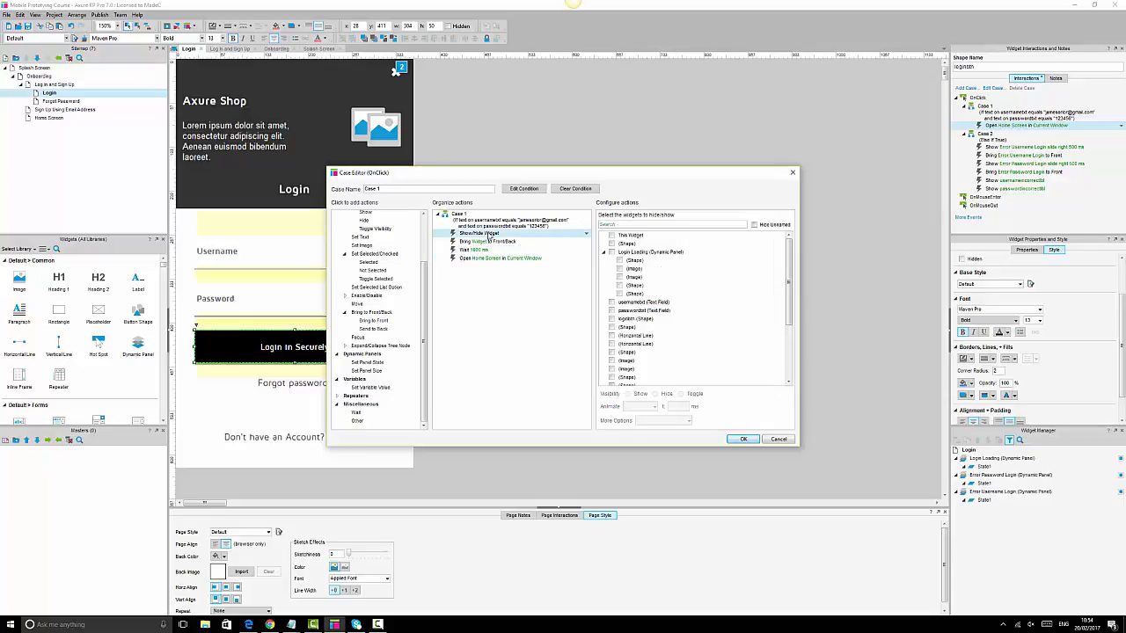
pyautogui.click(612, 252)
pyautogui.click(485, 241)
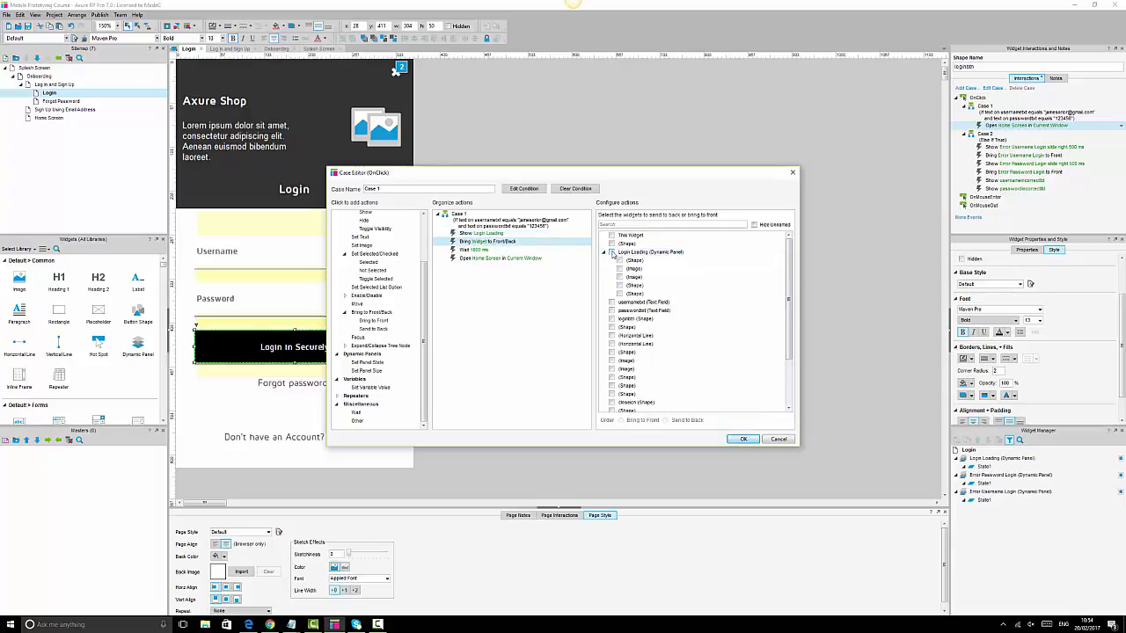
pyautogui.click(612, 252)
pyautogui.click(488, 234)
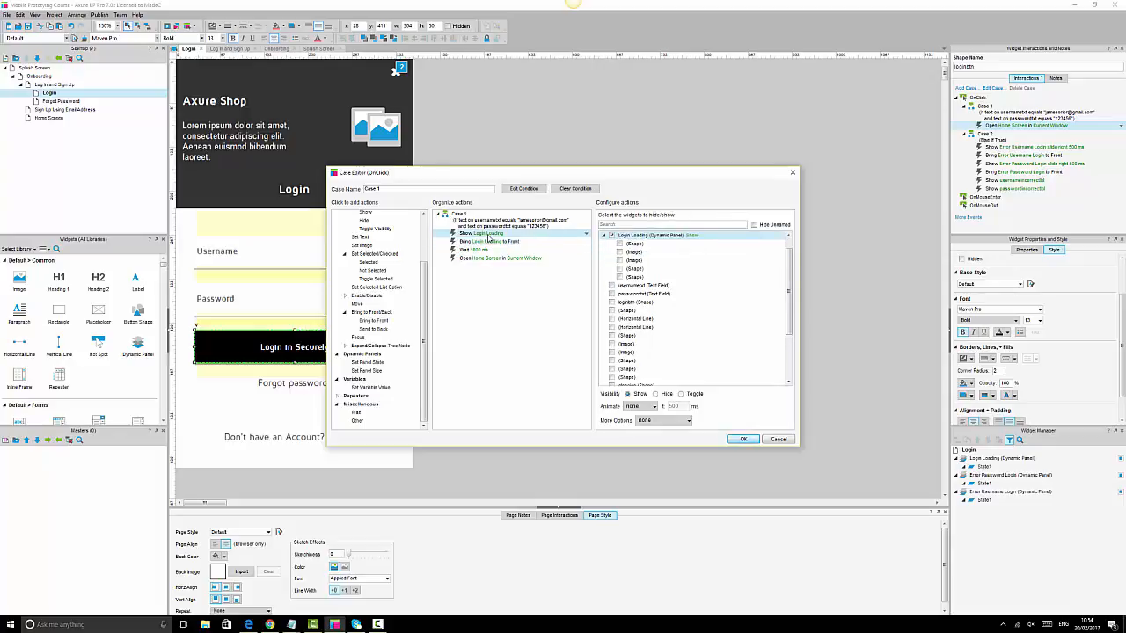
pyautogui.click(474, 250)
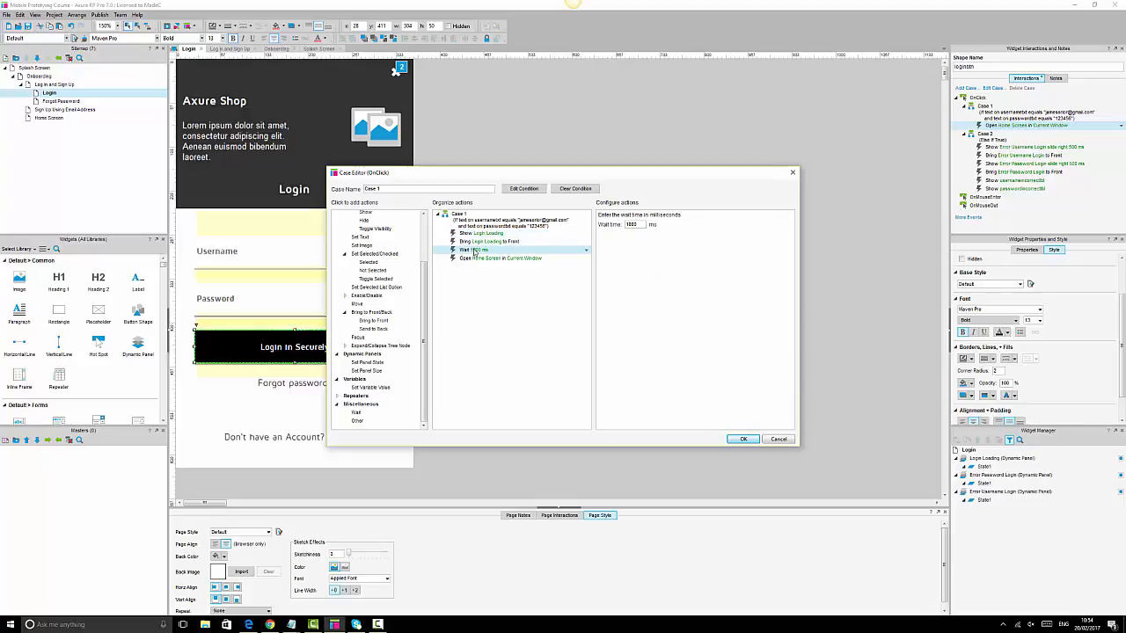
pyautogui.click(519, 258)
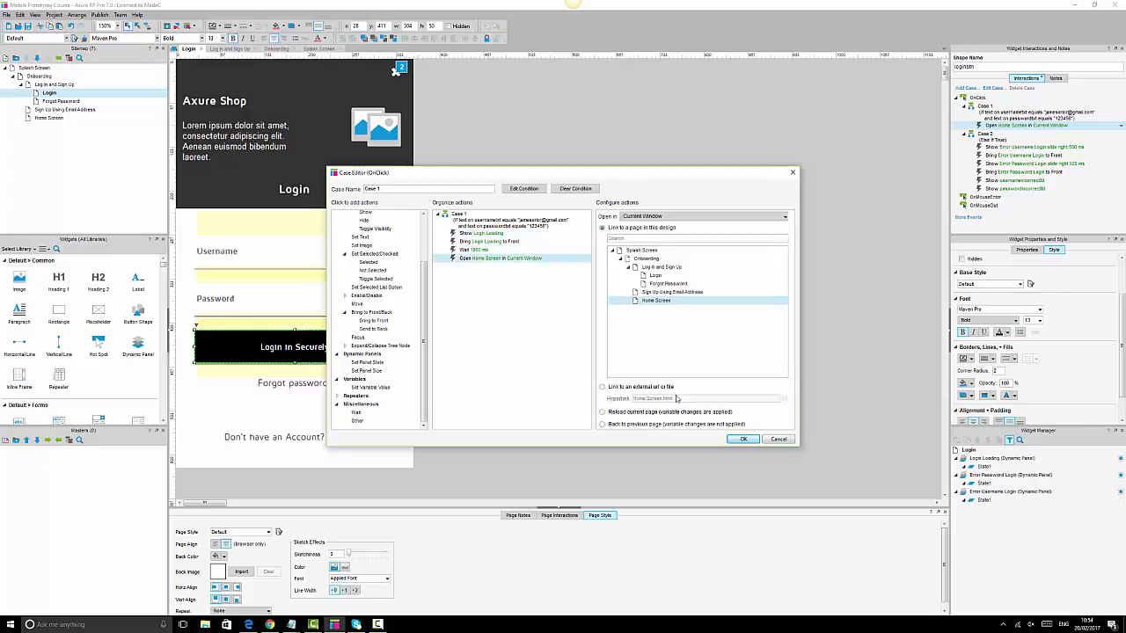
pyautogui.click(744, 440)
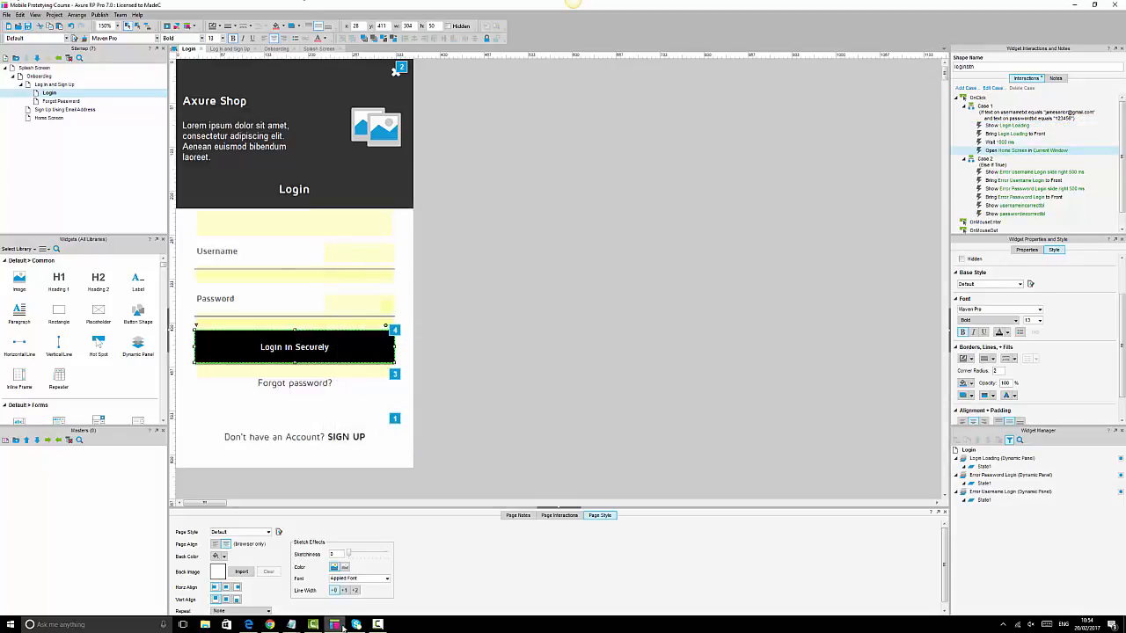
pyautogui.click(270, 625)
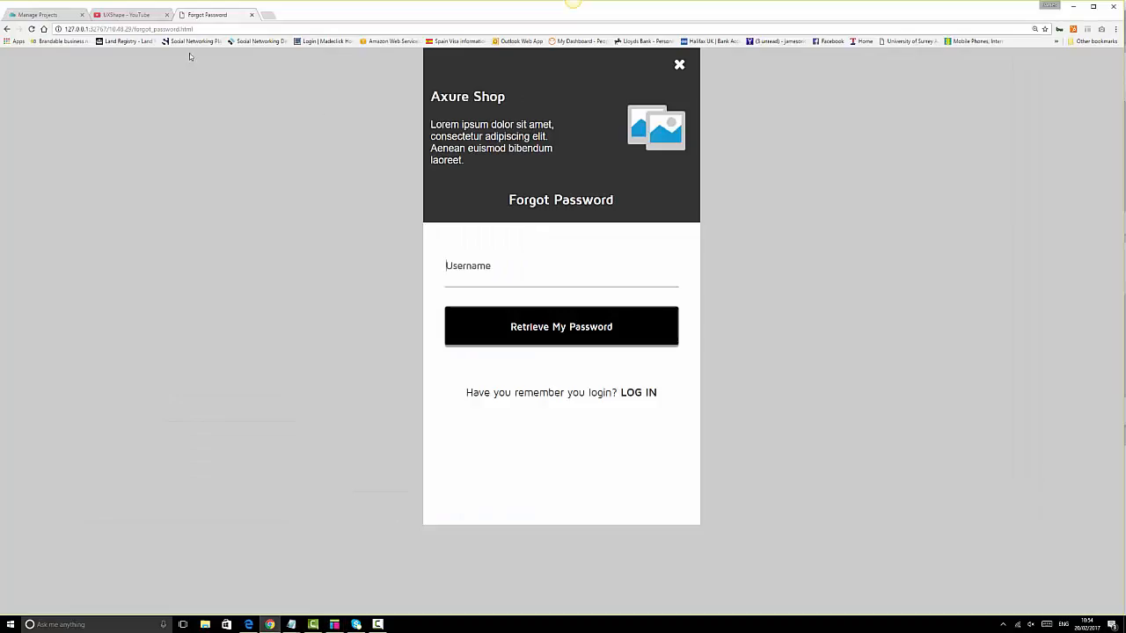
pyautogui.click(31, 29)
pyautogui.click(679, 66)
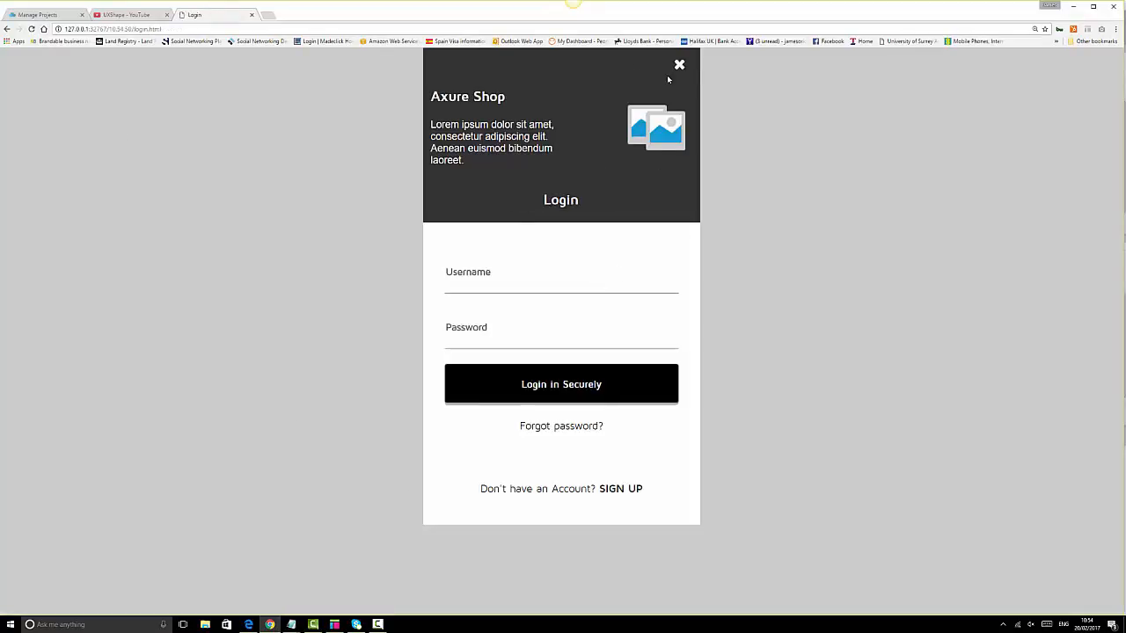
pyautogui.click(678, 65)
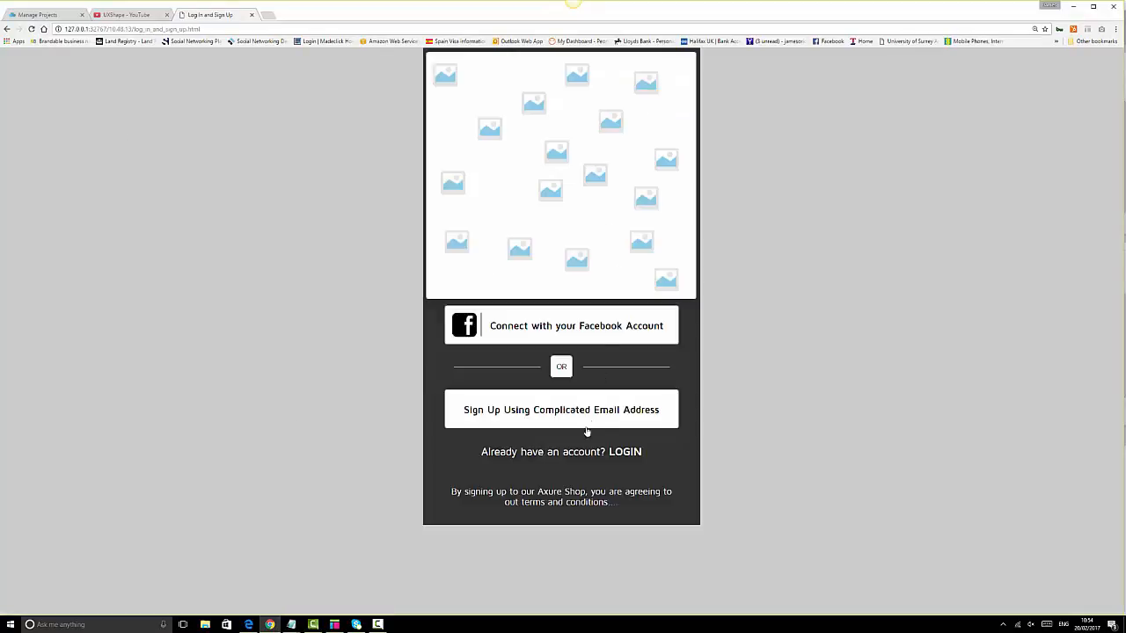
pyautogui.click(620, 452)
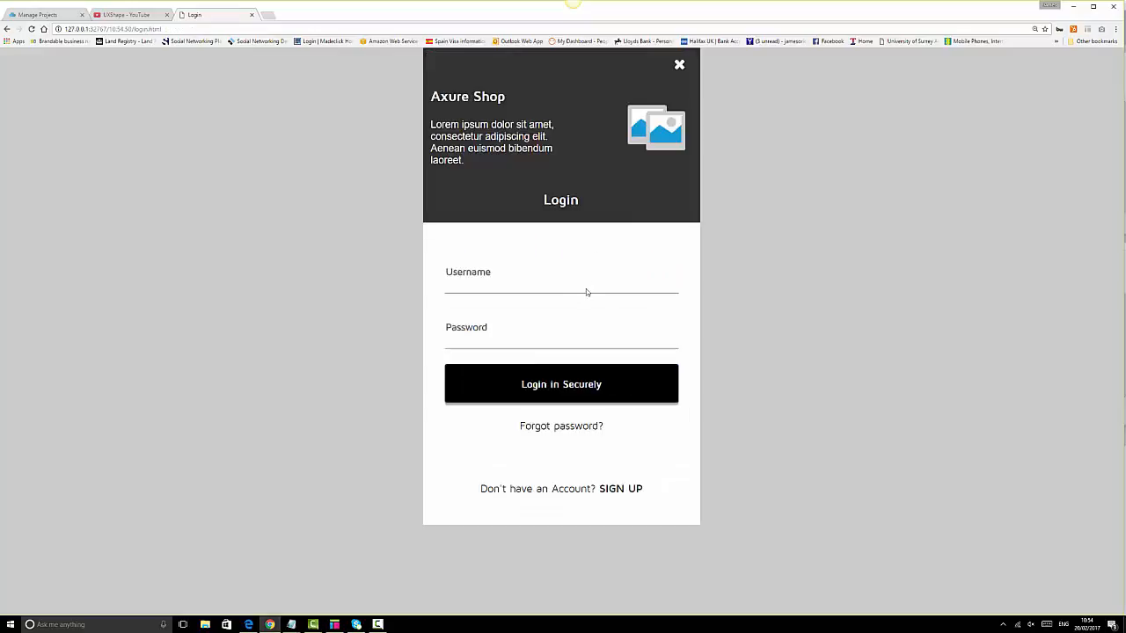
pyautogui.press('Tab')
pyautogui.write('••')
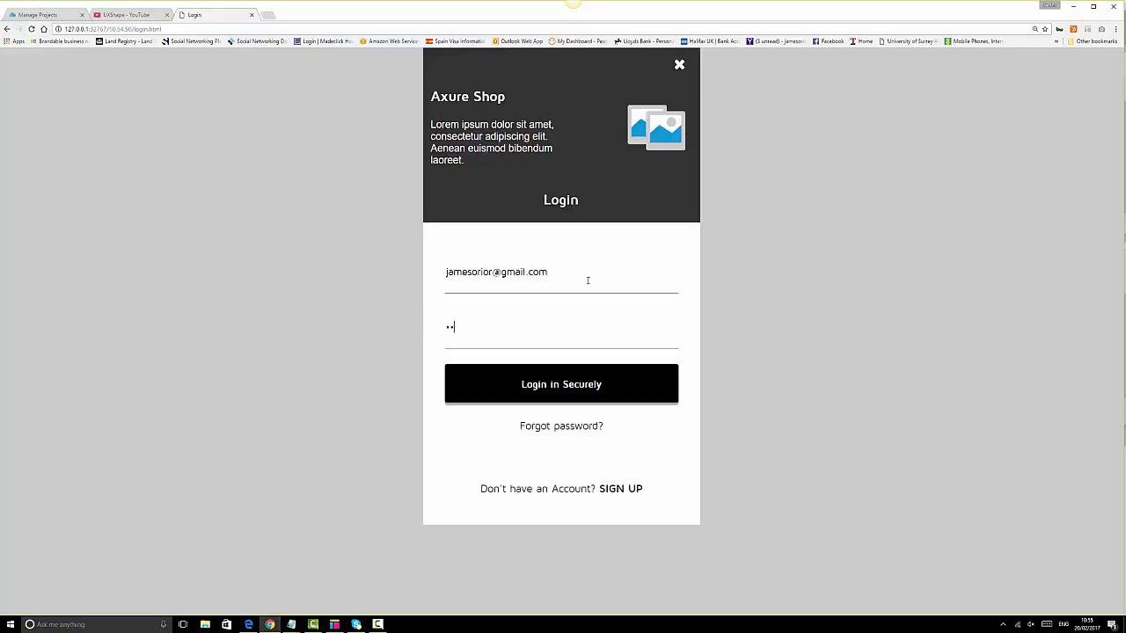
pyautogui.write('••••')
pyautogui.click(579, 394)
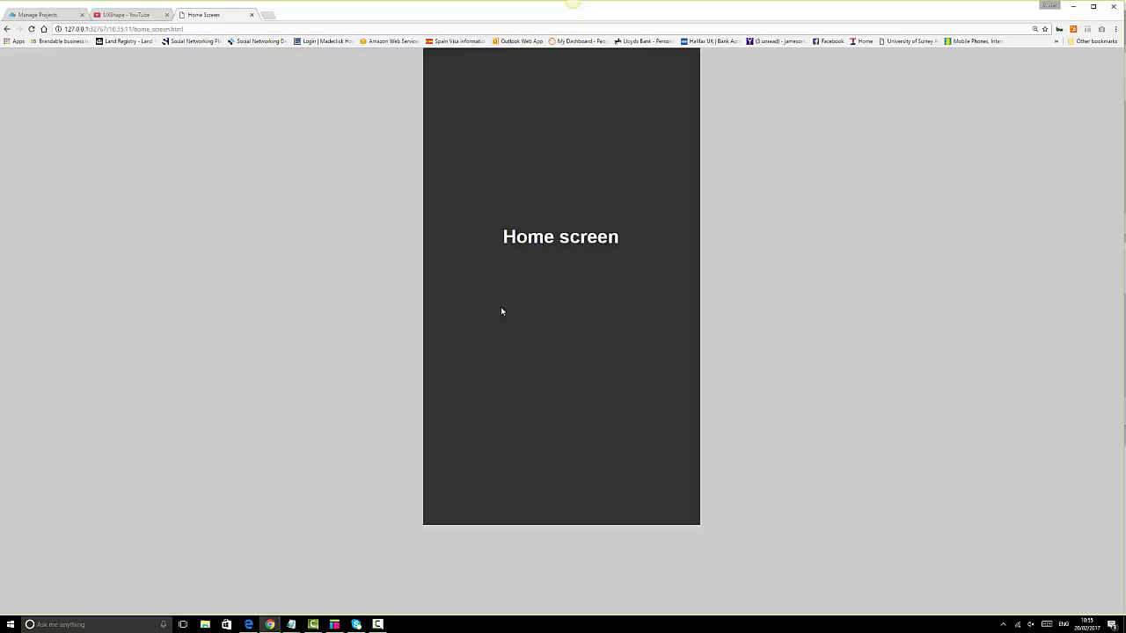
pyautogui.click(334, 625)
pyautogui.click(299, 216)
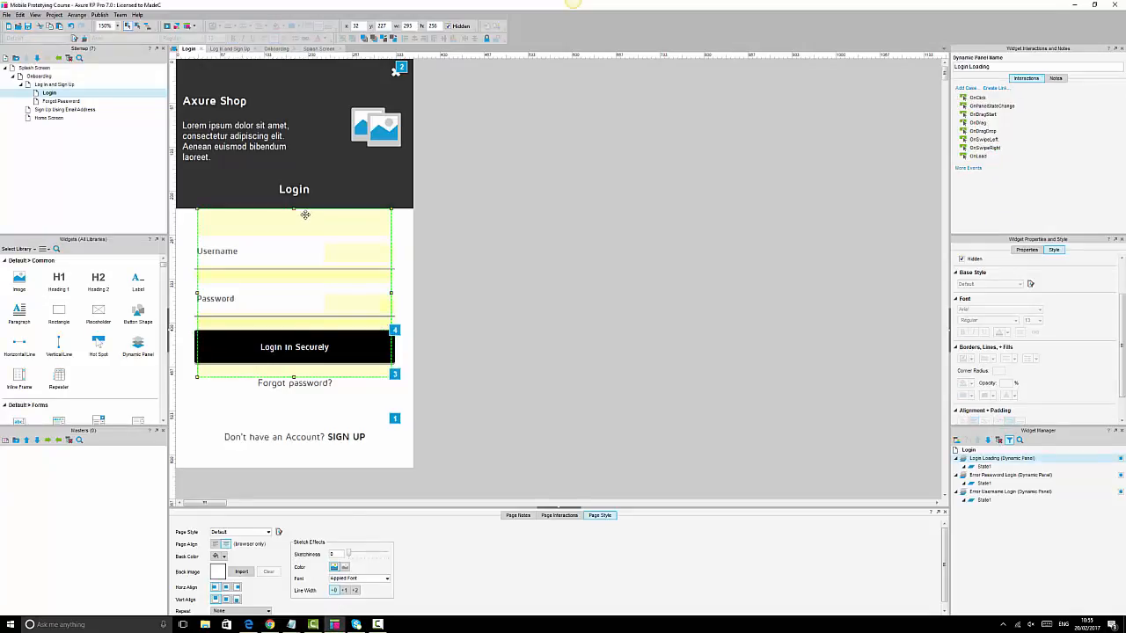
# - Set Case 1's Show Login Loading action to treat the panel as a lightbox
pyautogui.click(368, 345)
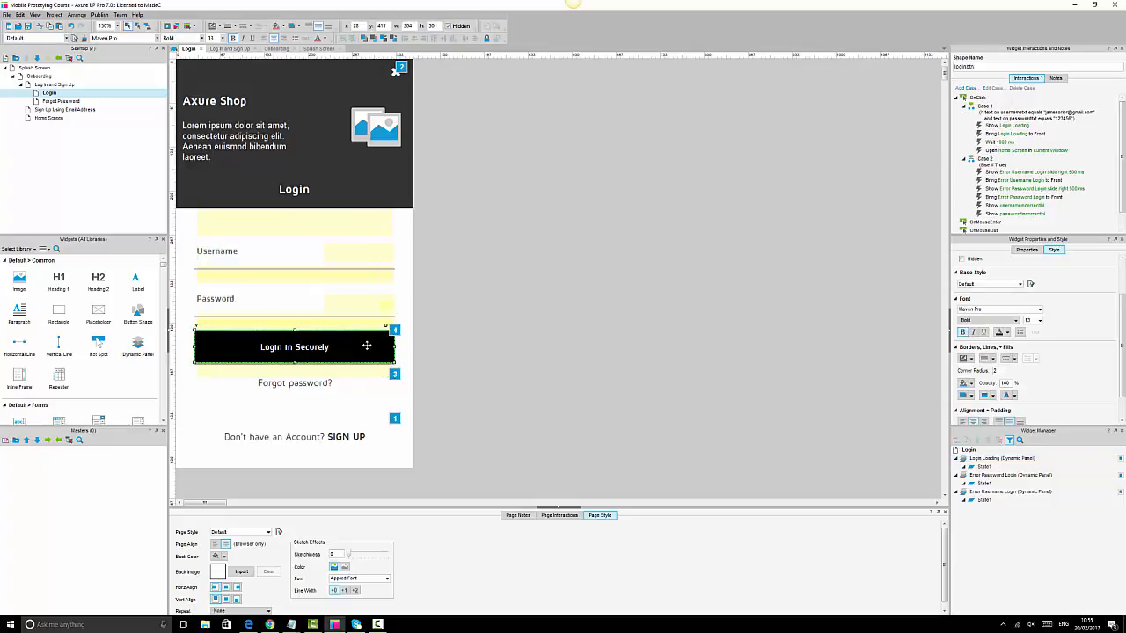
pyautogui.doubleClick(1007, 151)
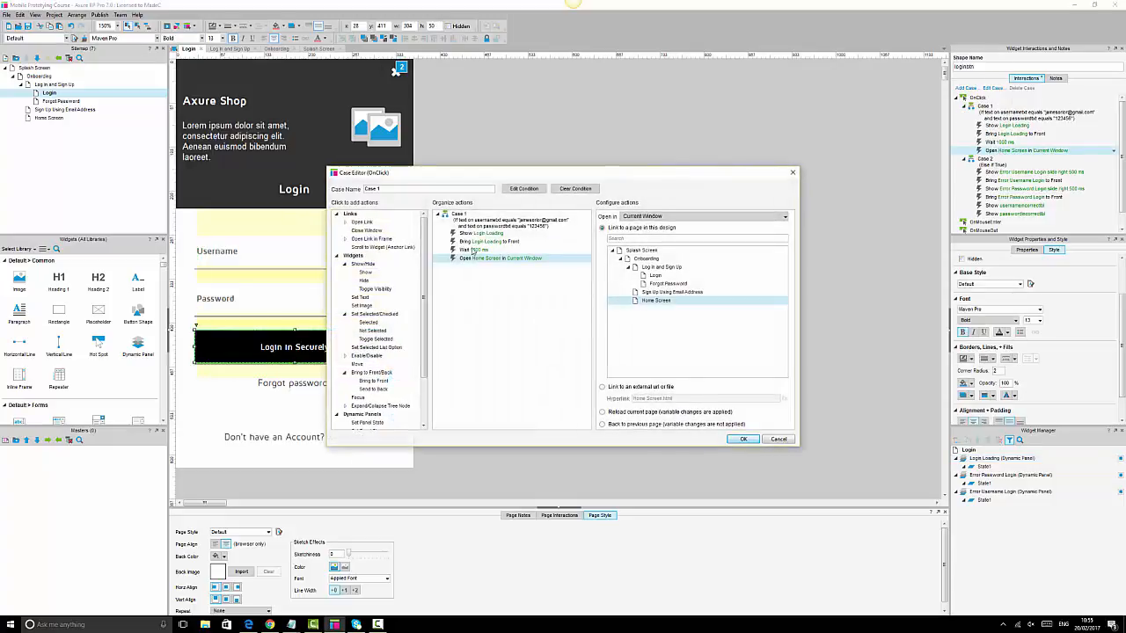
pyautogui.click(480, 234)
pyautogui.click(682, 422)
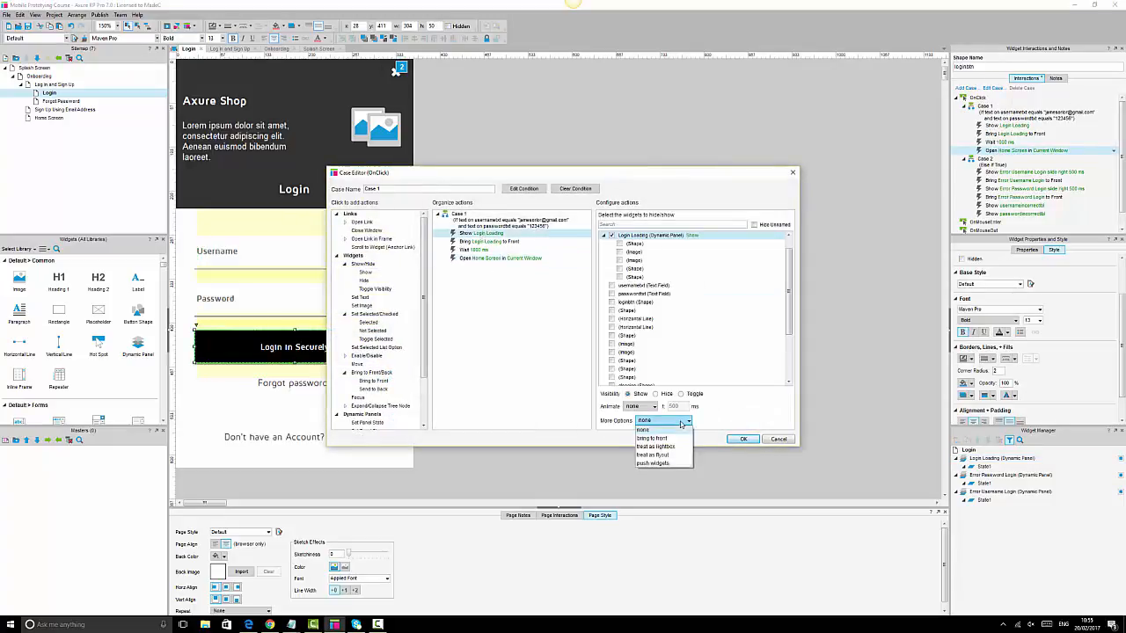
pyautogui.click(655, 446)
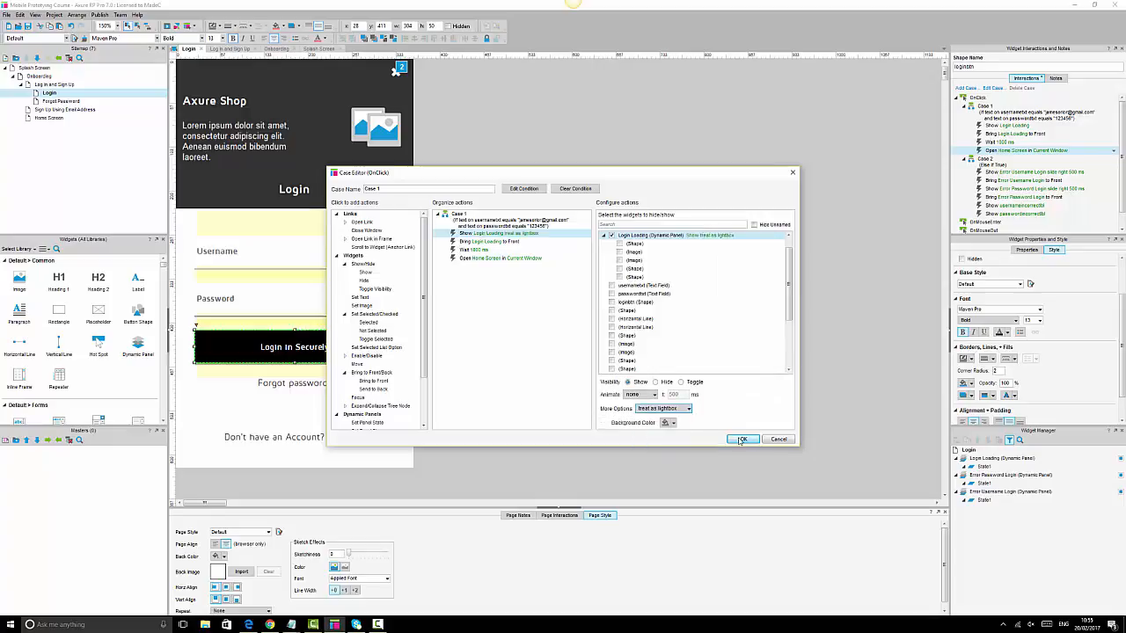
pyautogui.click(741, 439)
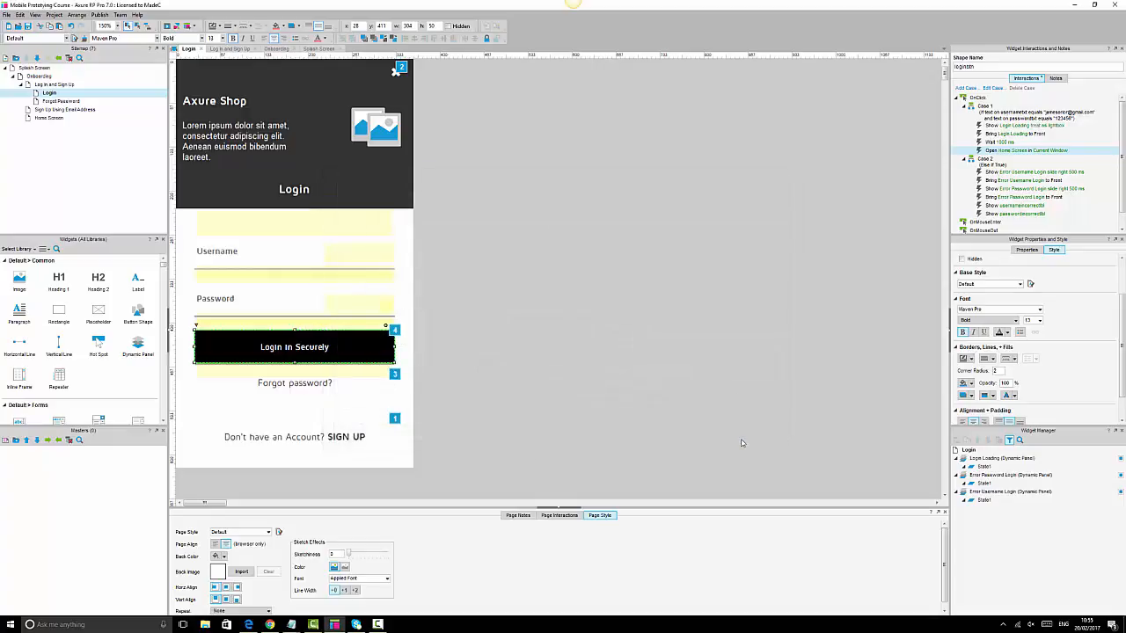
pyautogui.click(270, 624)
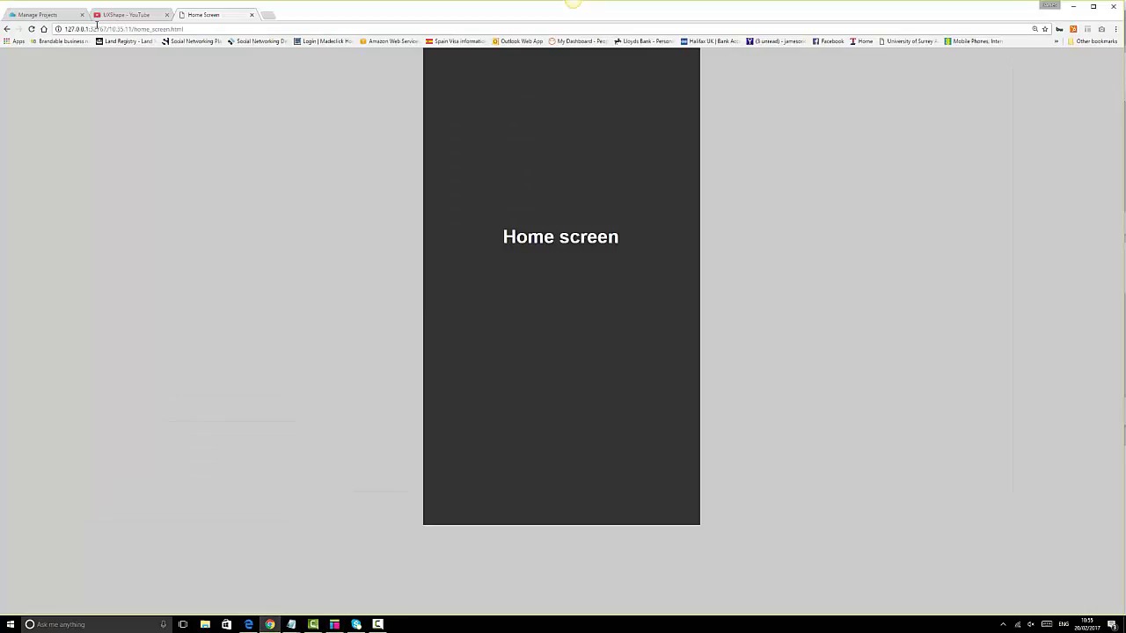
# - Sign in on the Login preview with the e-mail address and password, then go back to Login
pyautogui.click(7, 29)
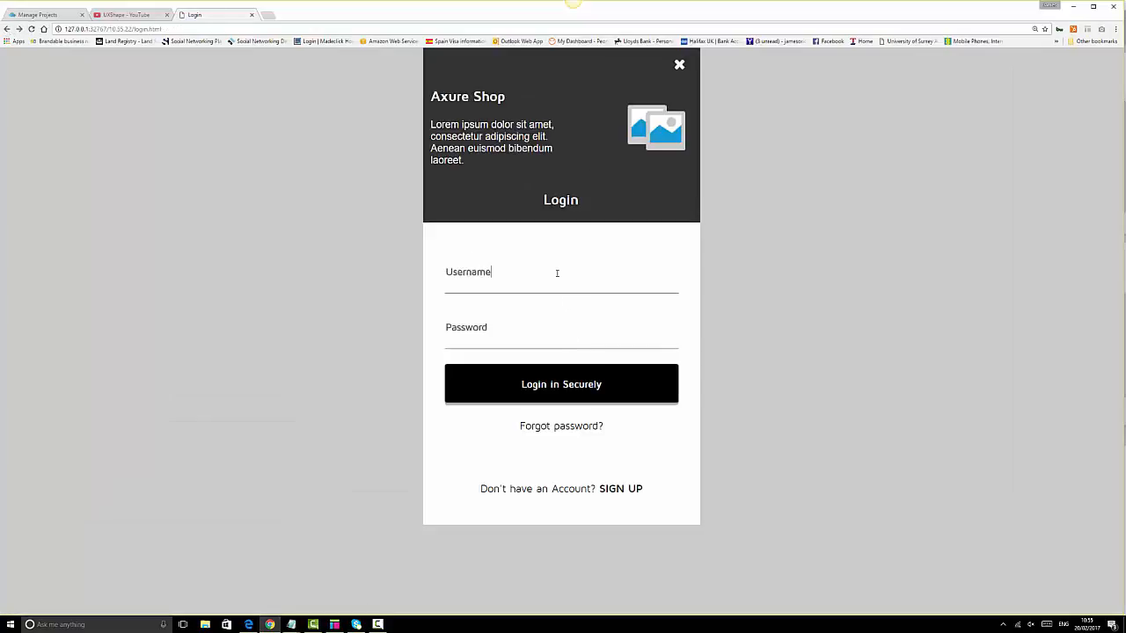
pyautogui.press('Tab')
pyautogui.write('***')
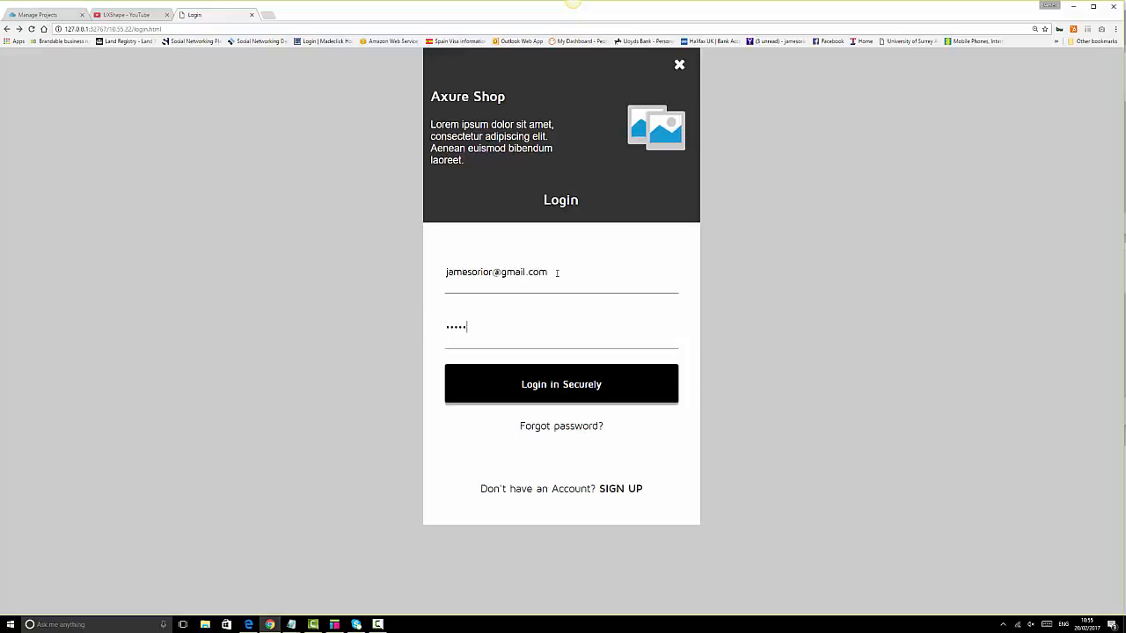
pyautogui.click(577, 392)
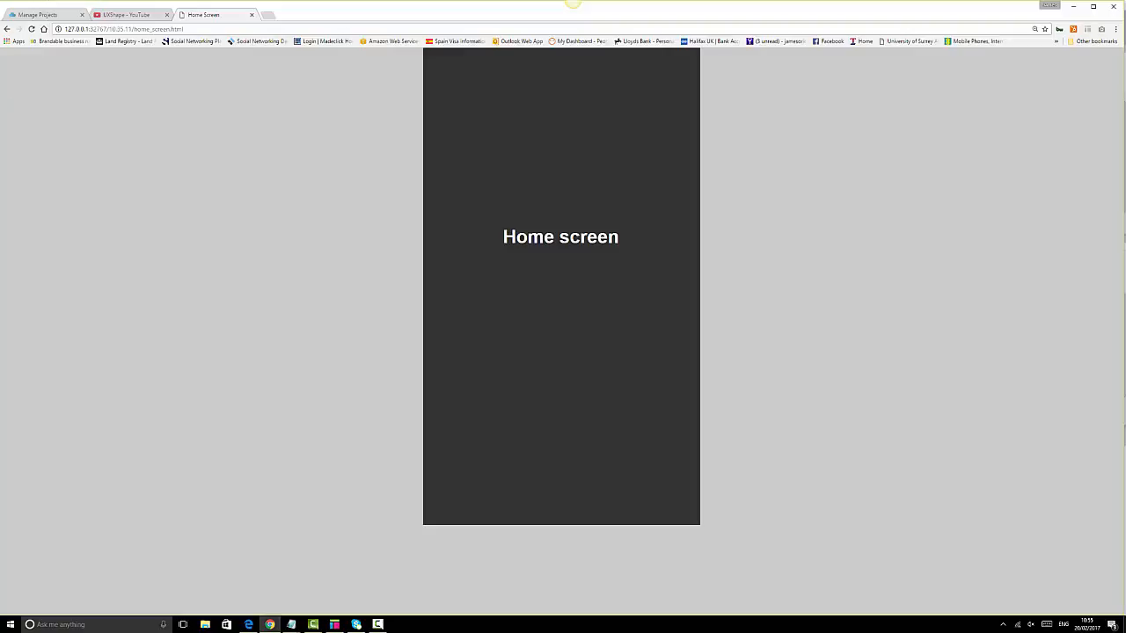
pyautogui.click(9, 30)
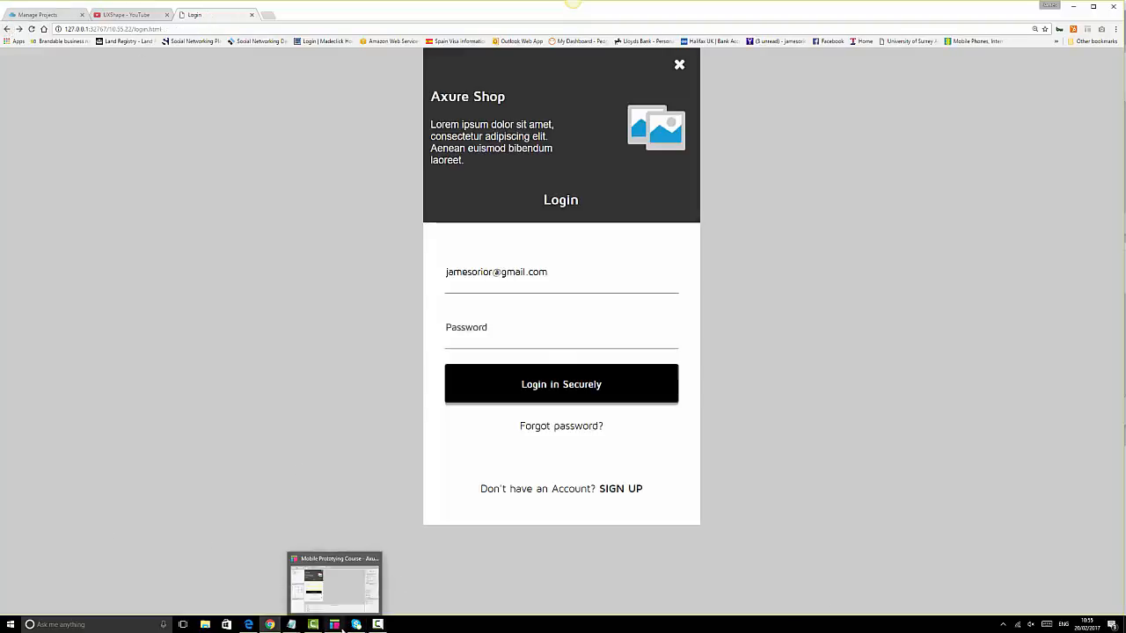
pyautogui.click(340, 628)
# - Open the Forgot Password page and zoom the view to 150%
pyautogui.click(564, 328)
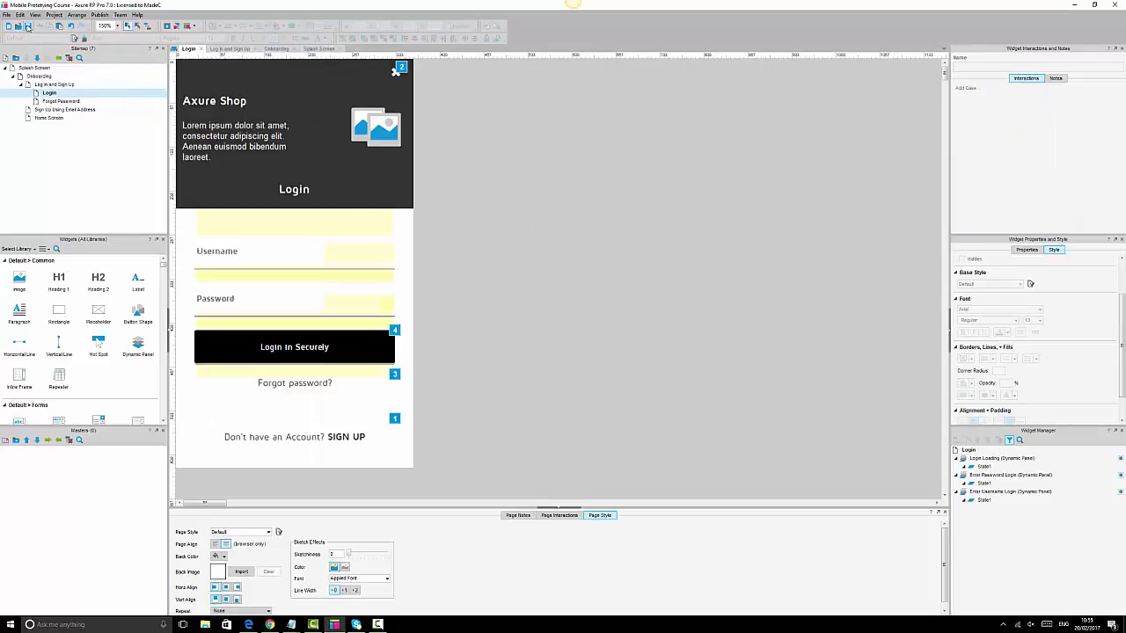
pyautogui.doubleClick(62, 101)
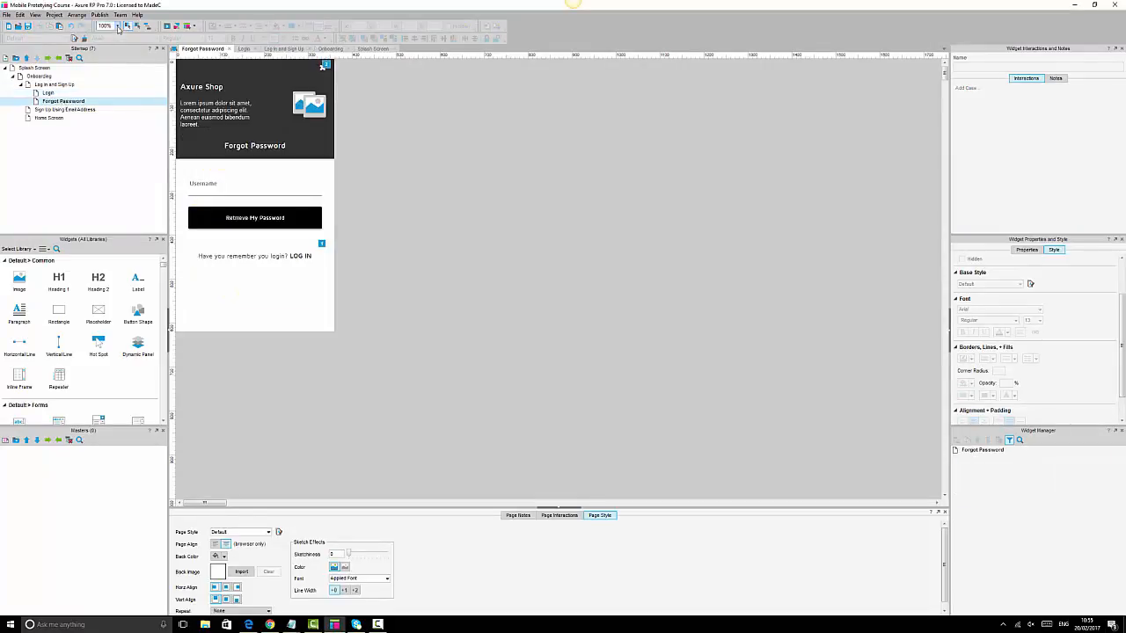
pyautogui.click(117, 26)
pyautogui.click(107, 58)
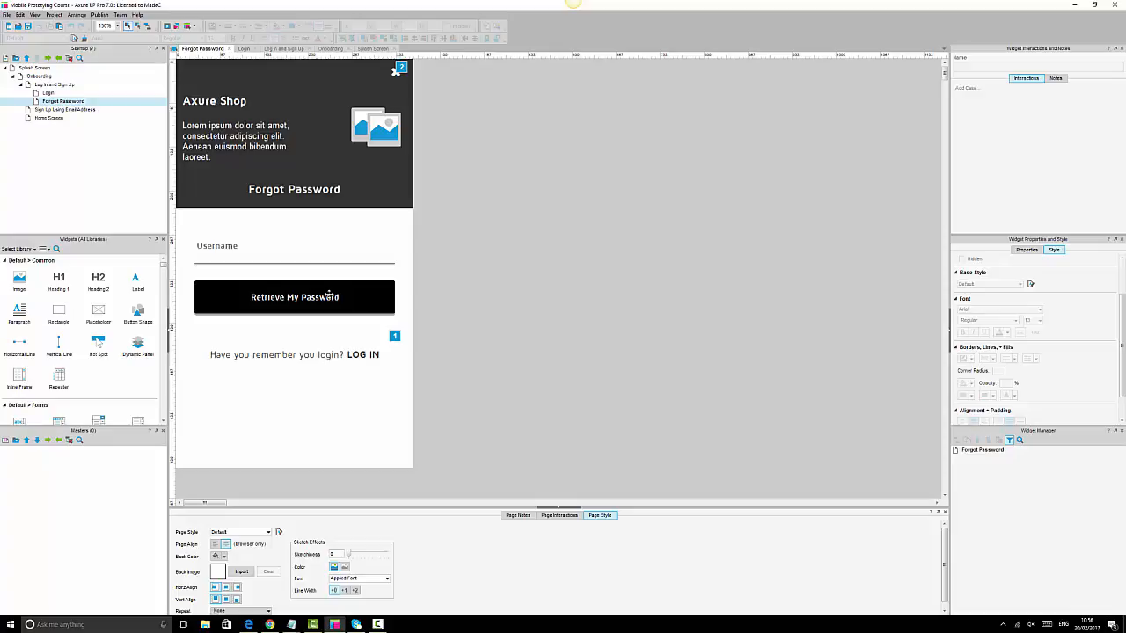
# - Open the Login page and select its hidden Login Loading panel
pyautogui.click(329, 296)
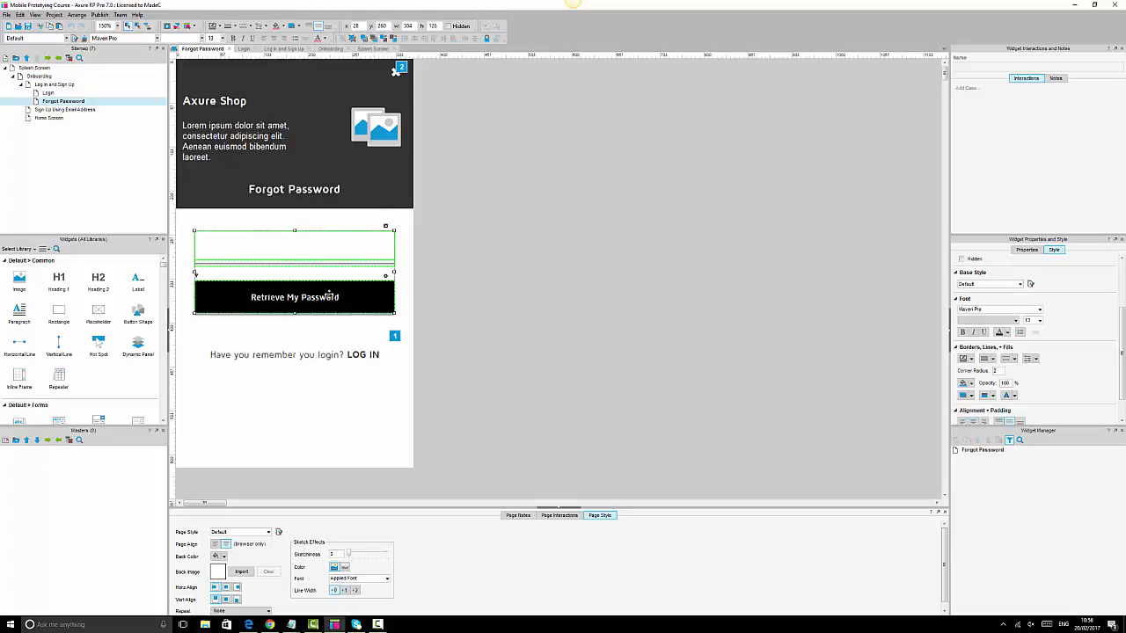
pyautogui.click(551, 307)
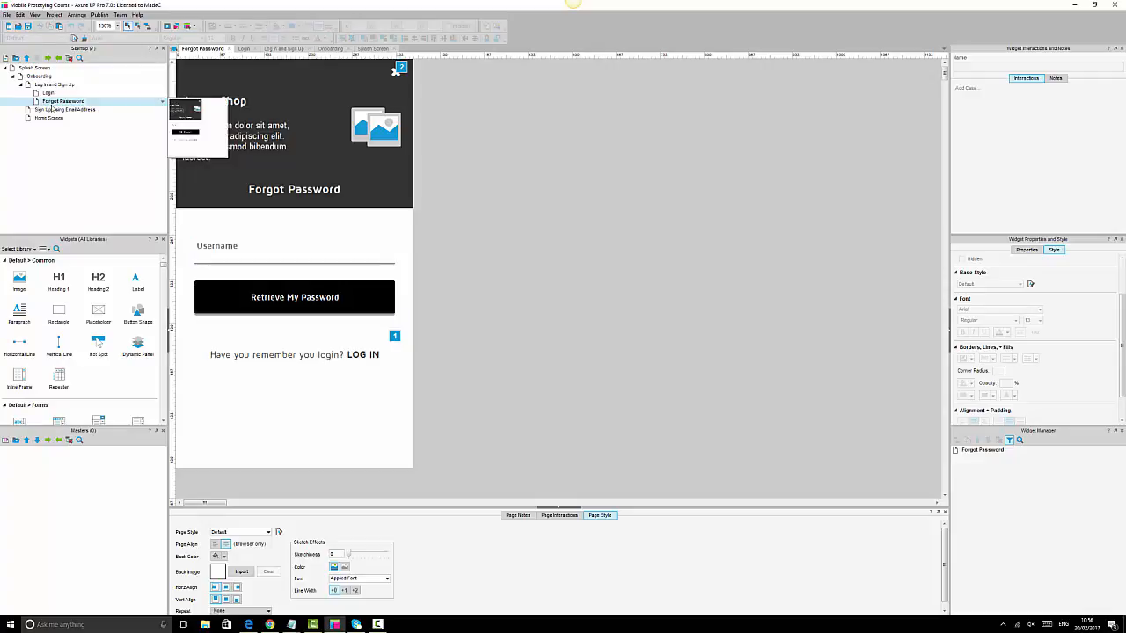
pyautogui.doubleClick(49, 93)
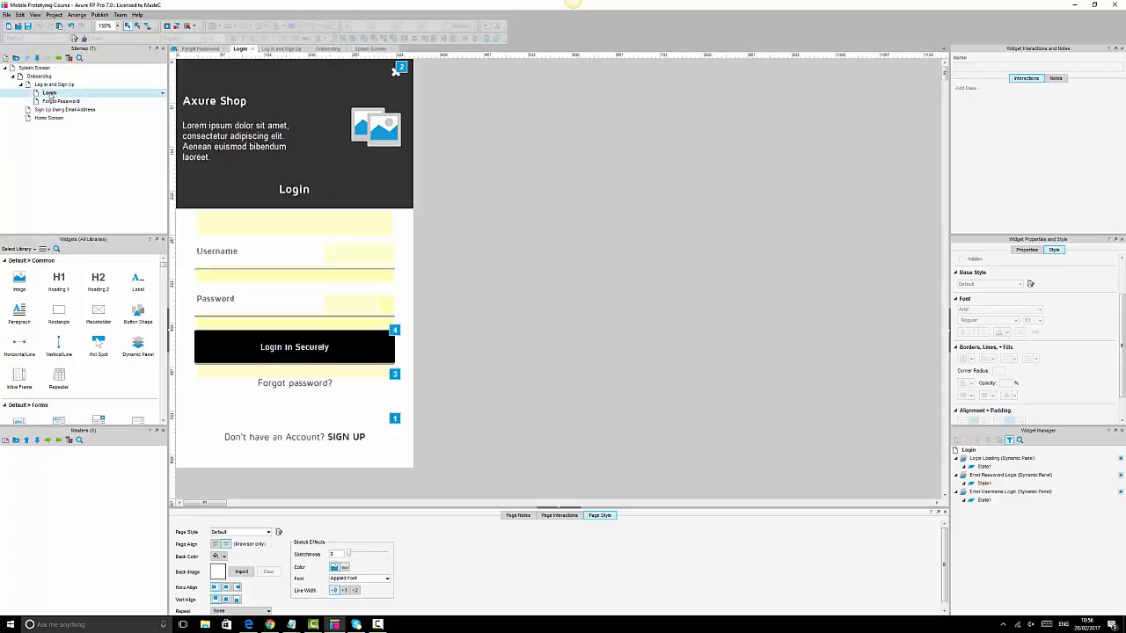
pyautogui.click(353, 371)
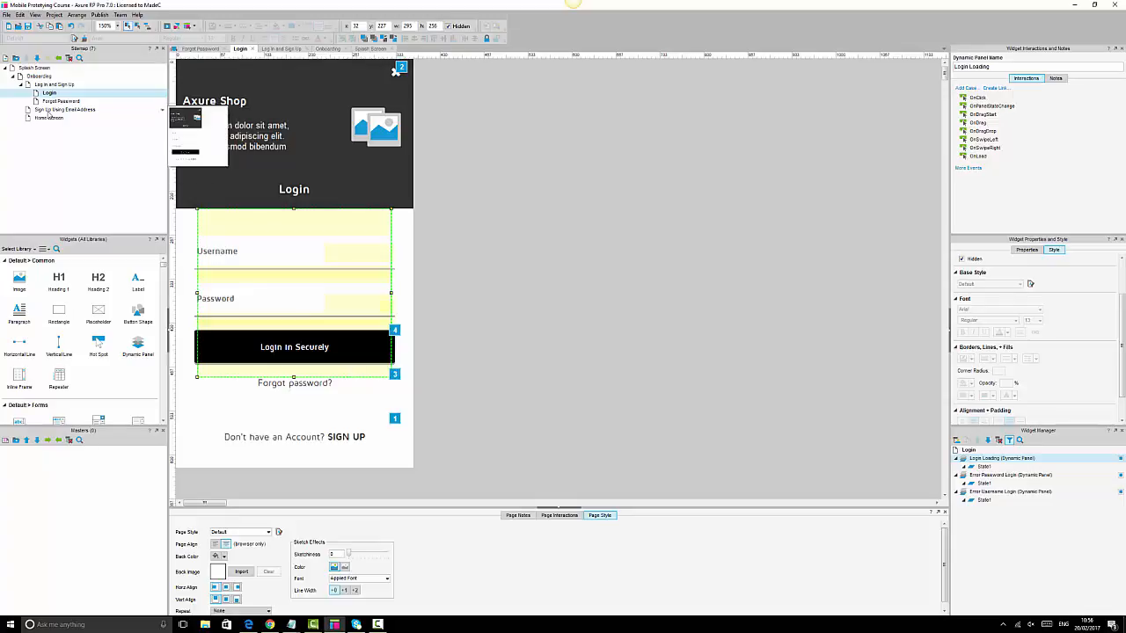
# - Paste the Login Loading panel onto the Forgot Password page
pyautogui.doubleClick(62, 102)
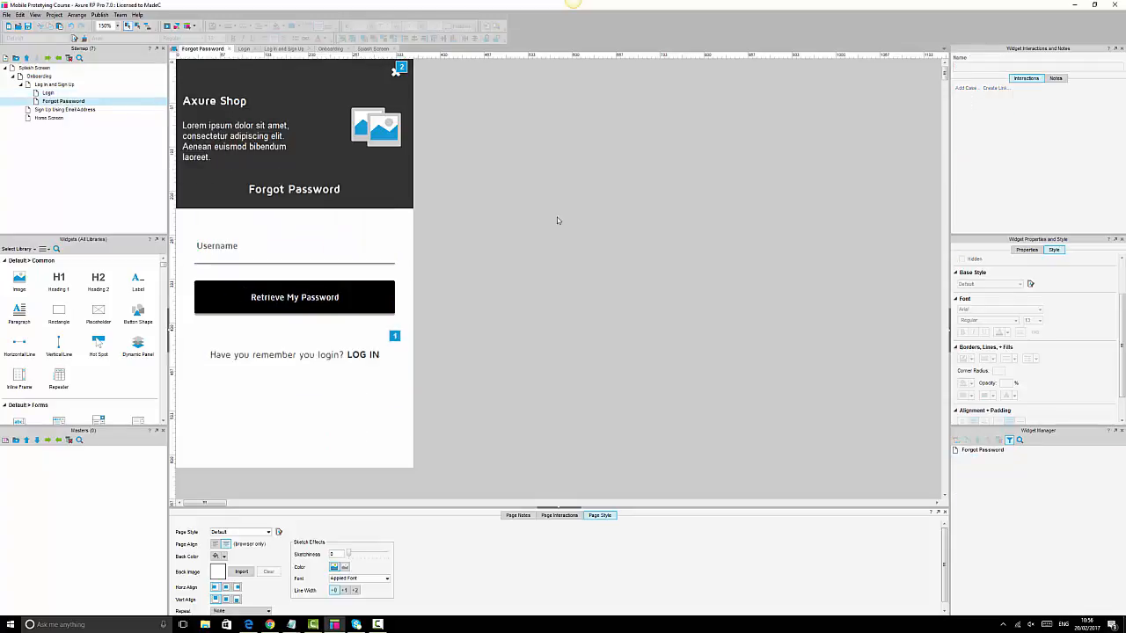
pyautogui.hotkey('ctrl', 'v')
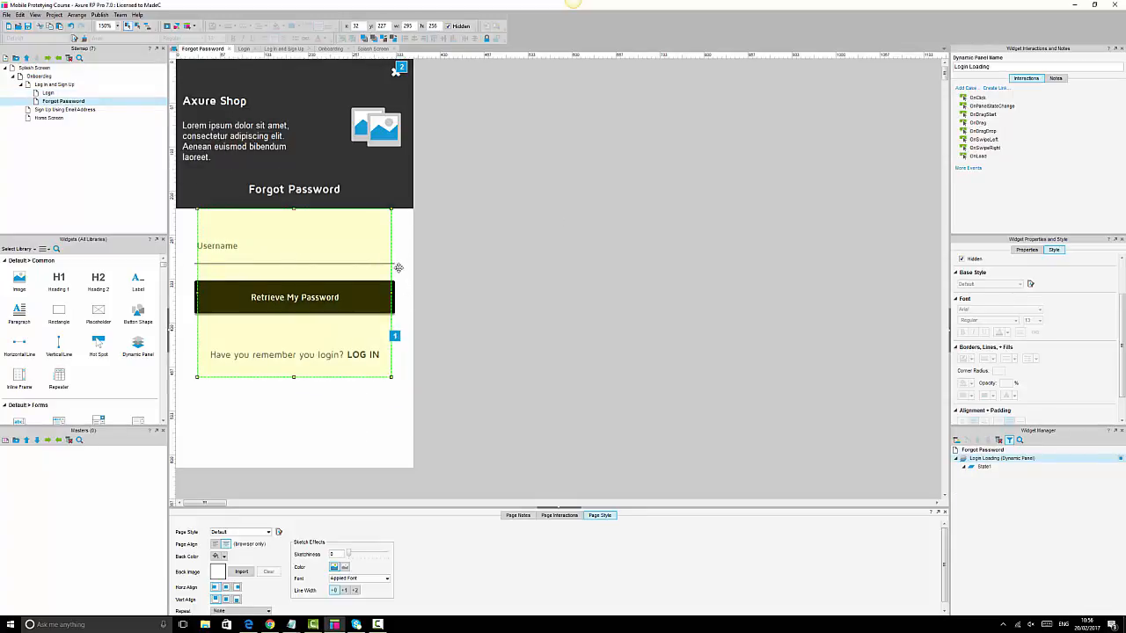
pyautogui.click(374, 38)
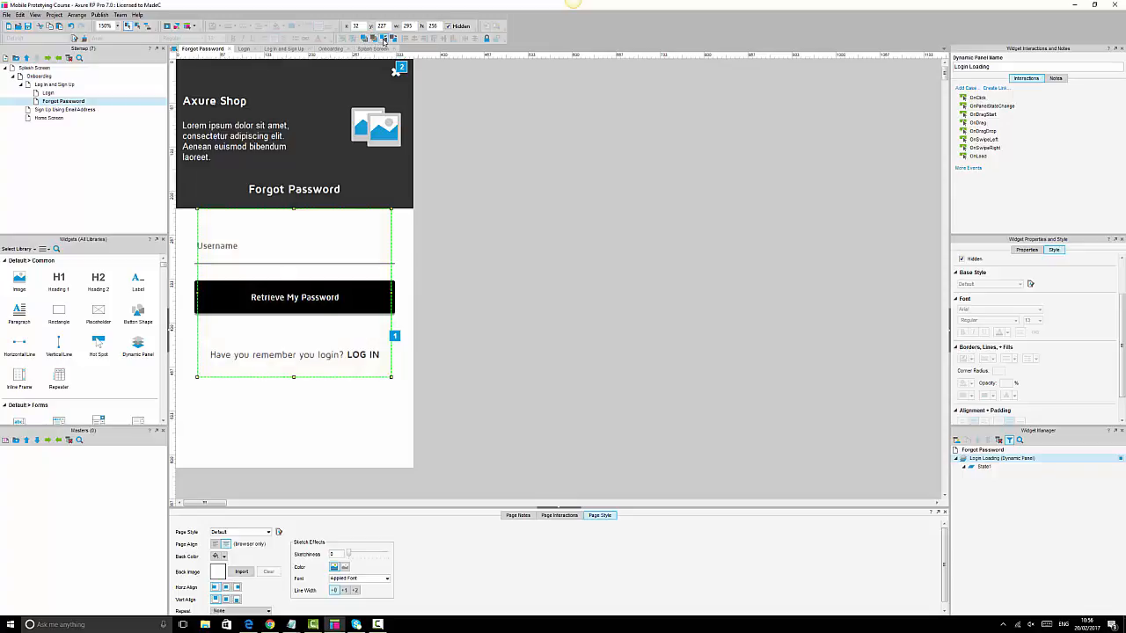
pyautogui.click(528, 424)
# - Inspect the usernamefld field and Retrieve My Password button, then return to the Login page
pyautogui.click(390, 296)
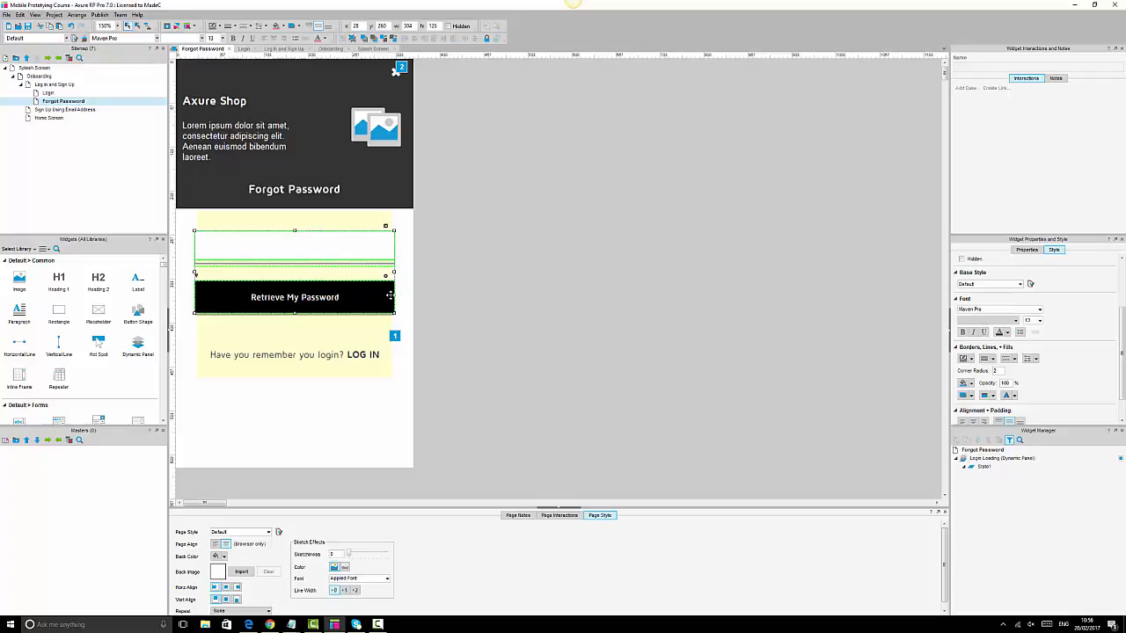
pyautogui.click(359, 239)
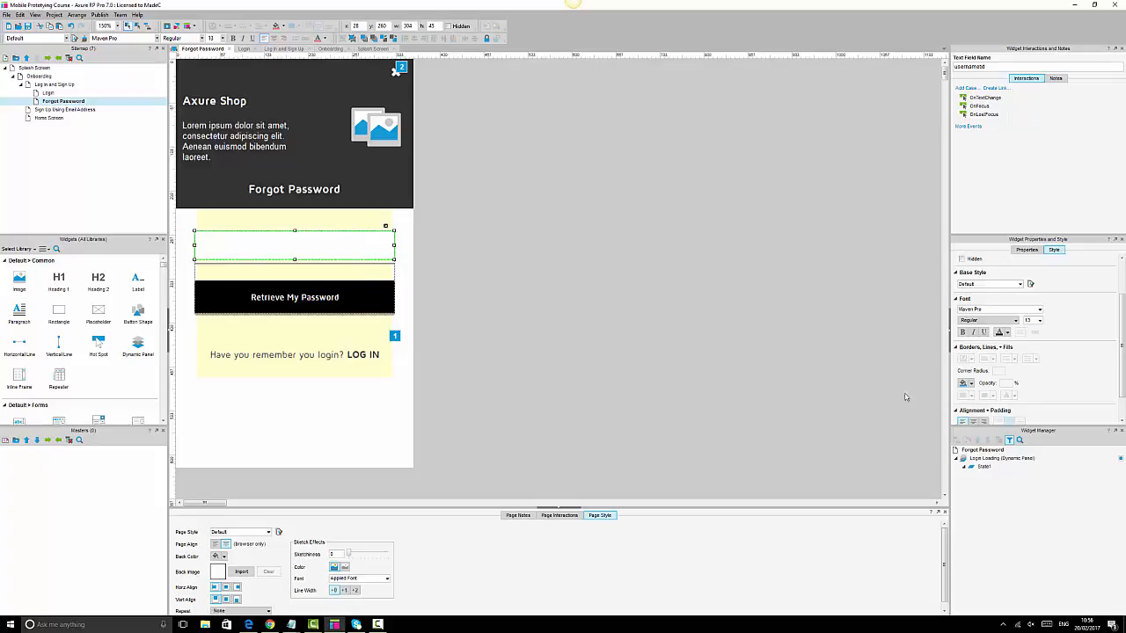
pyautogui.click(988, 70)
pyautogui.keyDown('ctrl'); pyautogui.click(360, 297); pyautogui.keyUp('ctrl')
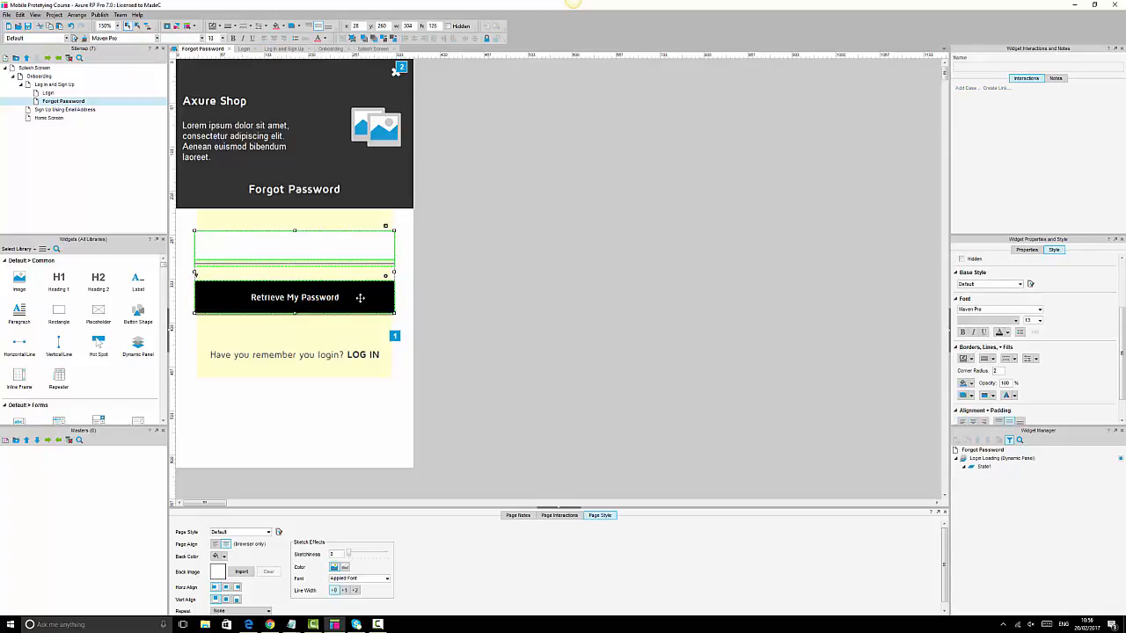
pyautogui.click(360, 297)
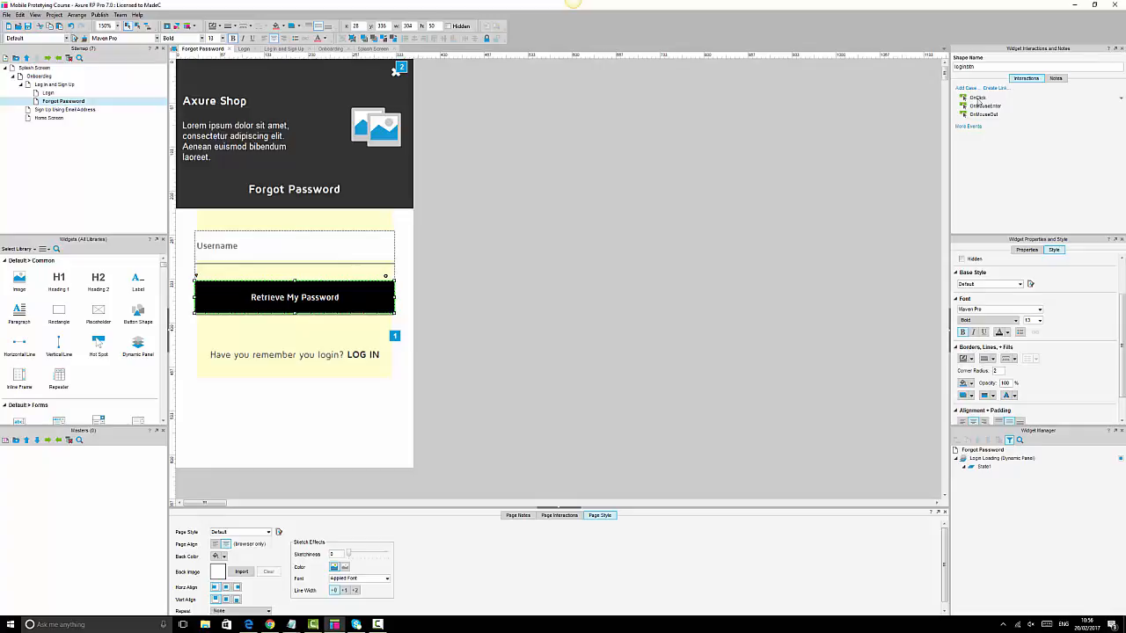
pyautogui.click(584, 245)
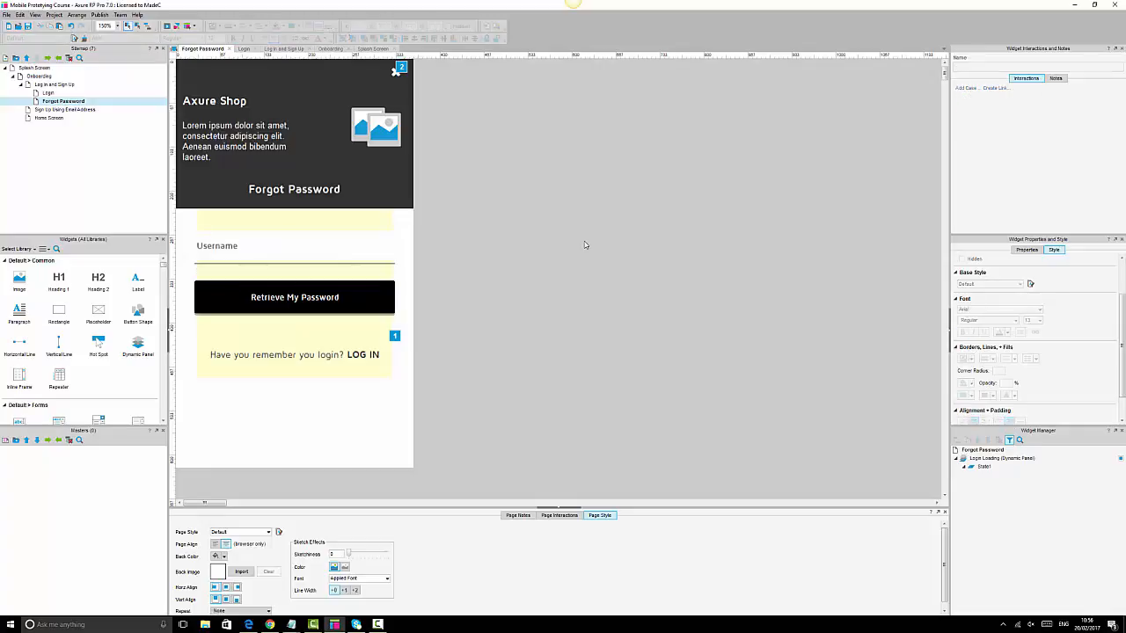
pyautogui.moveTo(208, 220); pyautogui.dragTo(291, 297)
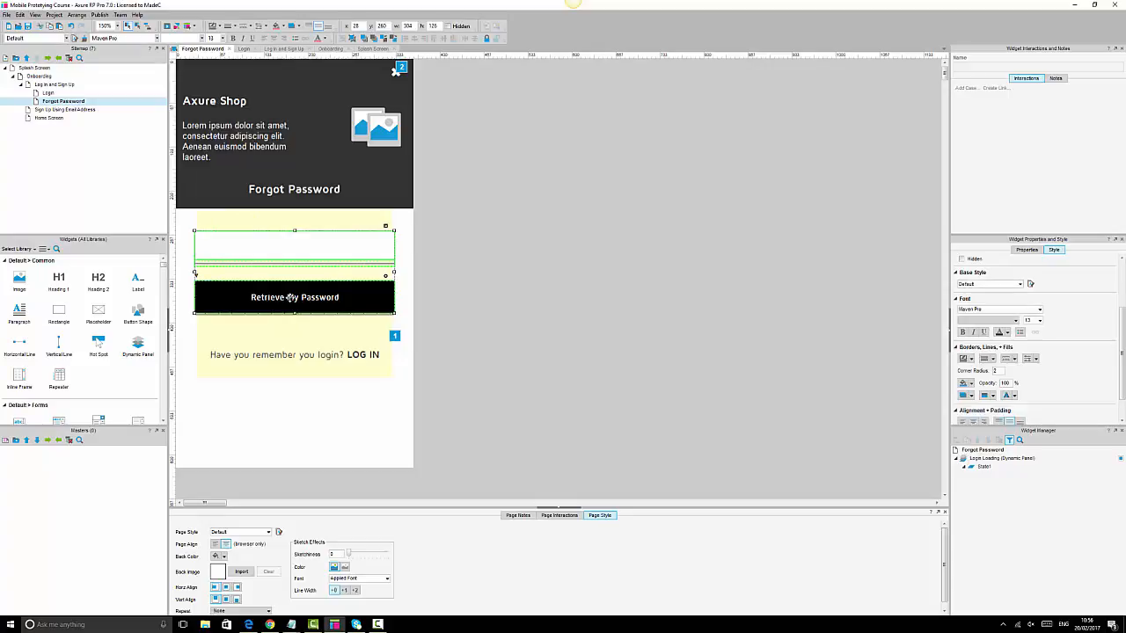
pyautogui.click(560, 304)
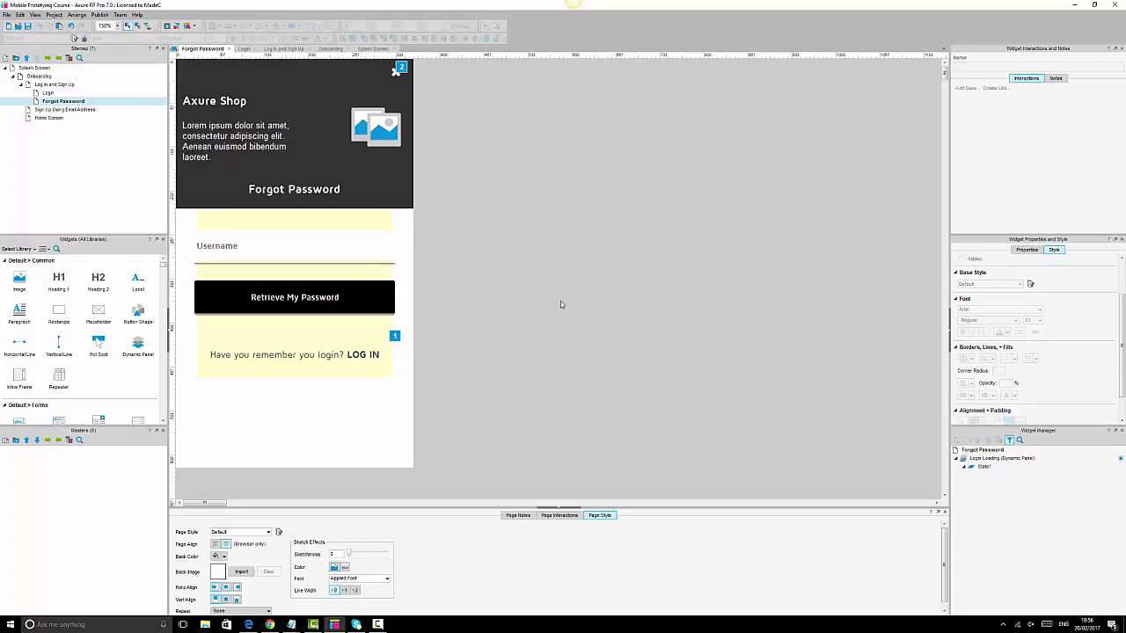
pyautogui.doubleClick(47, 94)
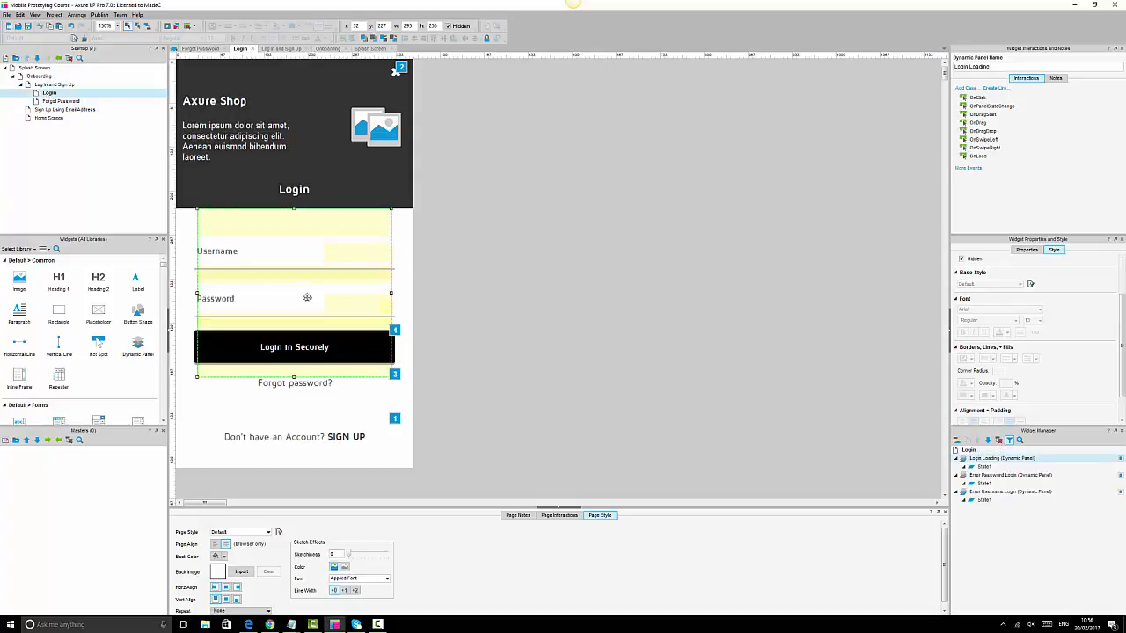
# - Copy the Error Username Login panel from Login and paste it onto Forgot Password
pyautogui.click(369, 275)
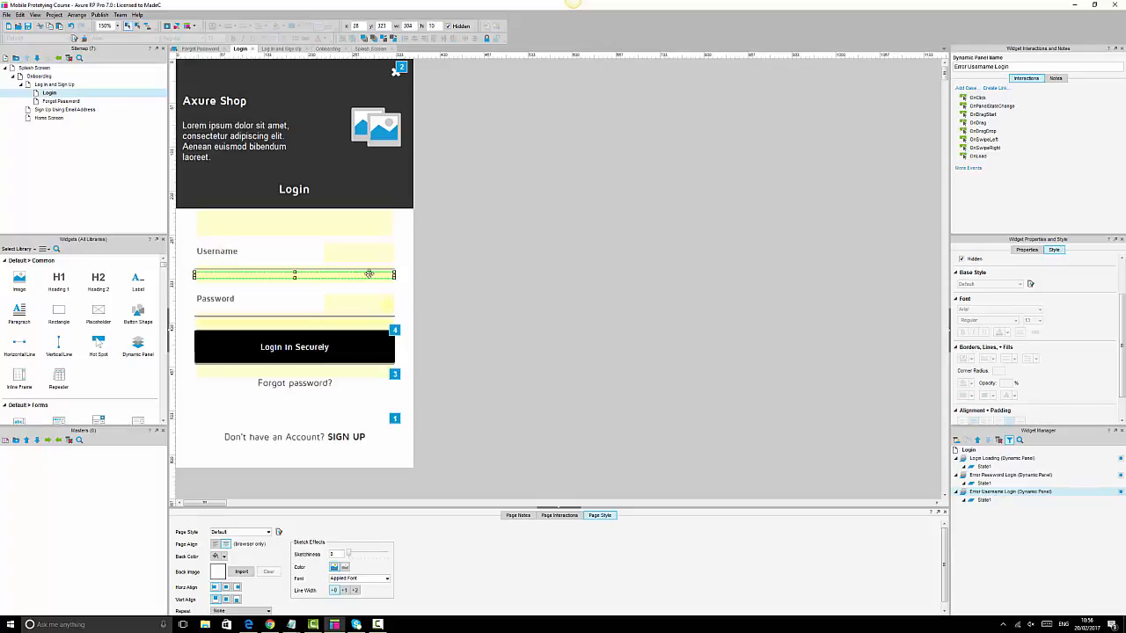
pyautogui.keyDown('ctrl'); pyautogui.click(374, 254); pyautogui.keyUp('ctrl')
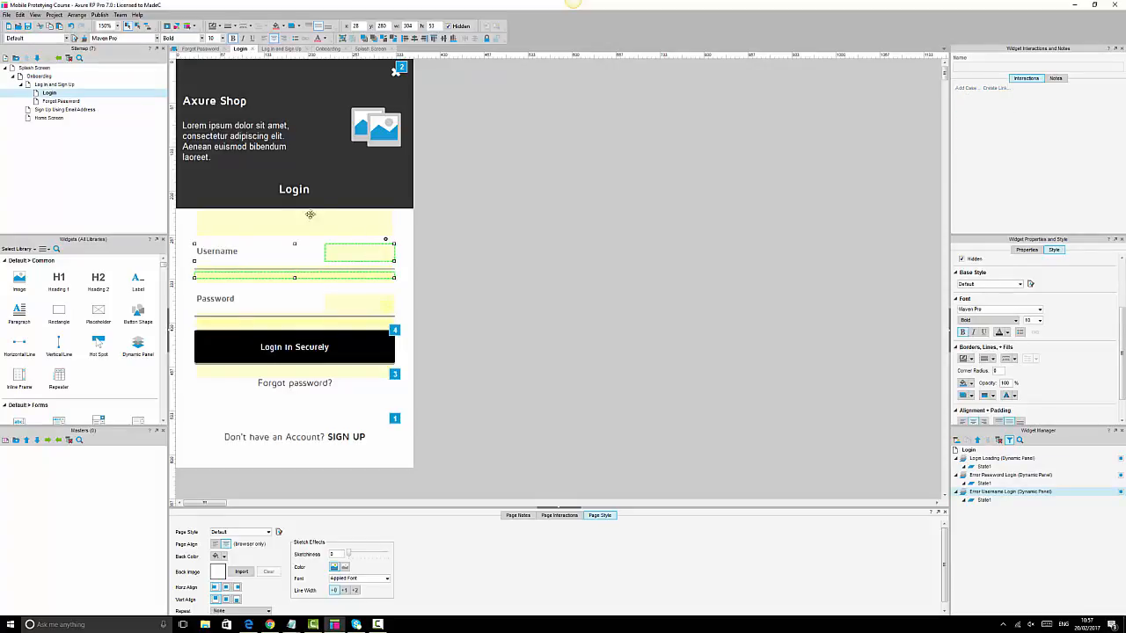
pyautogui.doubleClick(62, 101)
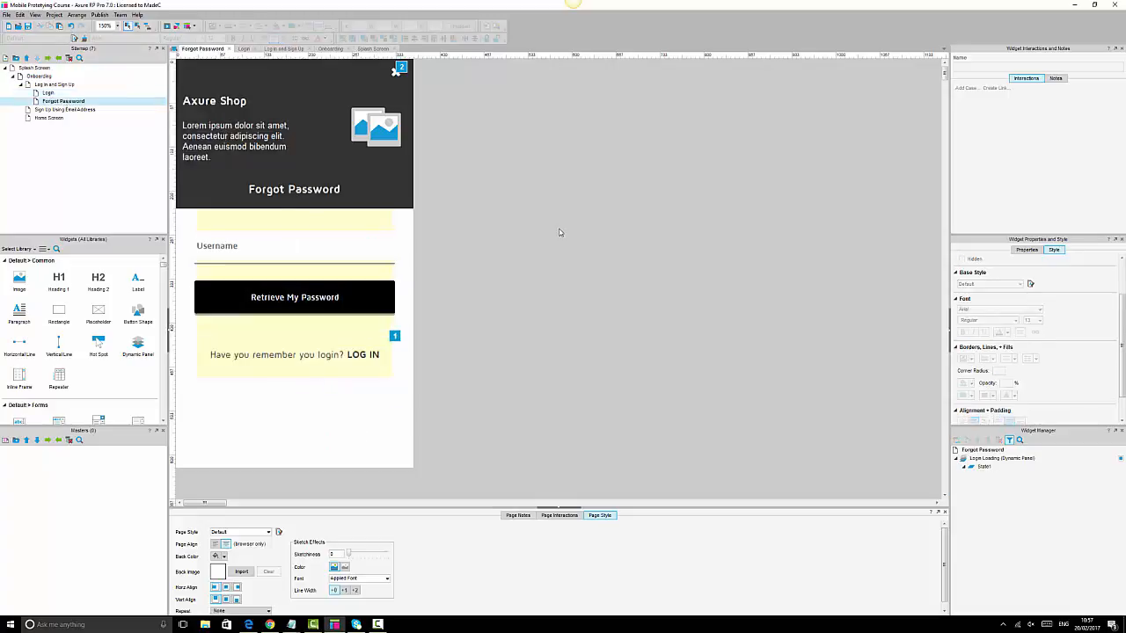
pyautogui.hotkey('ctrl', 'v')
# - Check the pasted warning shape's name and nudge the Error Username Login panel up
pyautogui.click(372, 253)
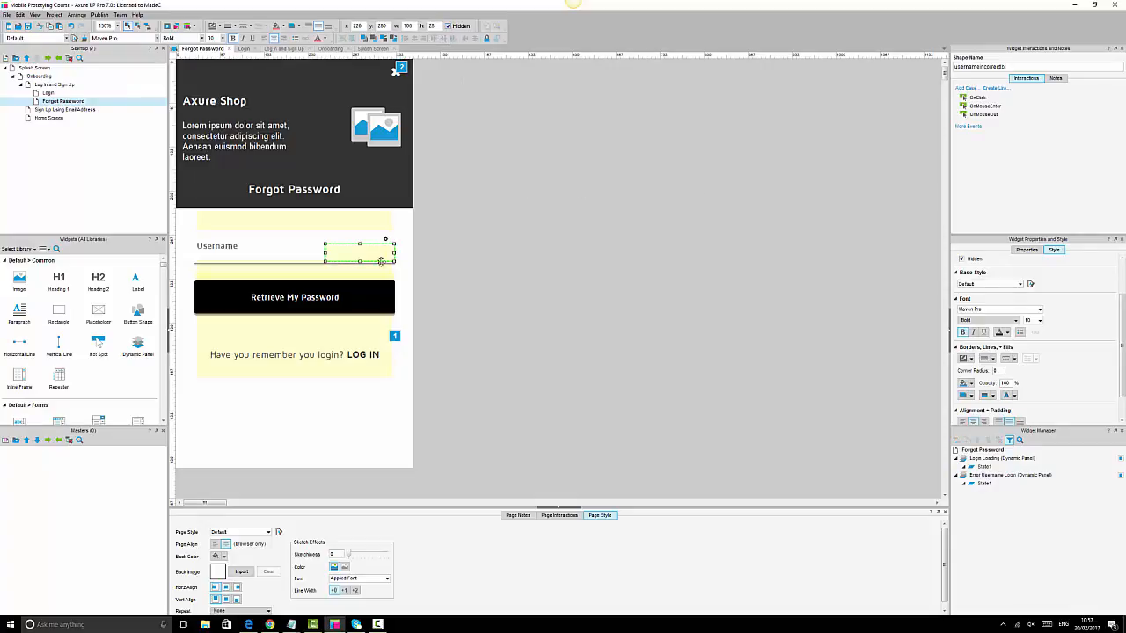
pyautogui.click(1020, 67)
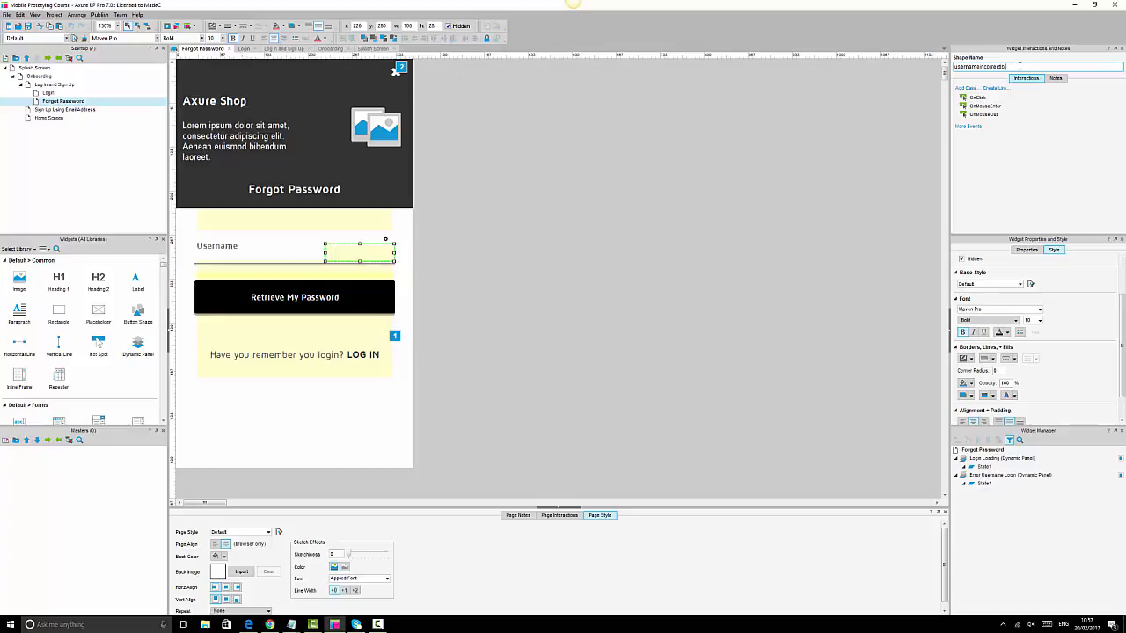
pyautogui.click(466, 269)
pyautogui.click(384, 274)
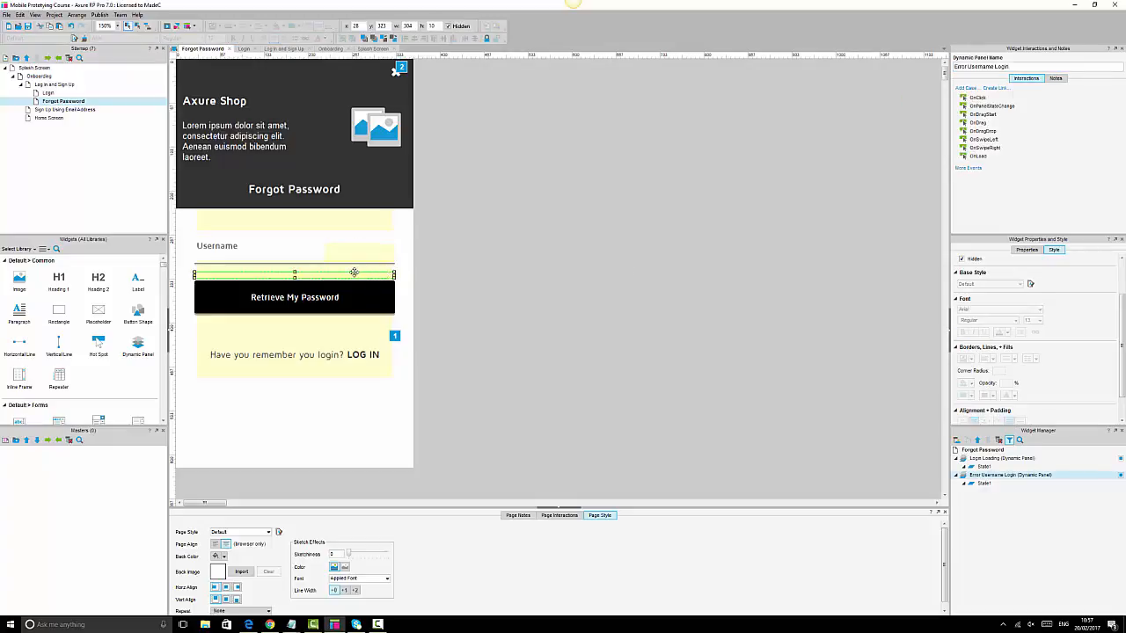
pyautogui.press('Up')
pyautogui.press('Up')
pyautogui.press('Up')
pyautogui.press('Up')
pyautogui.press('Up')
pyautogui.press('Up')
pyautogui.press('Up')
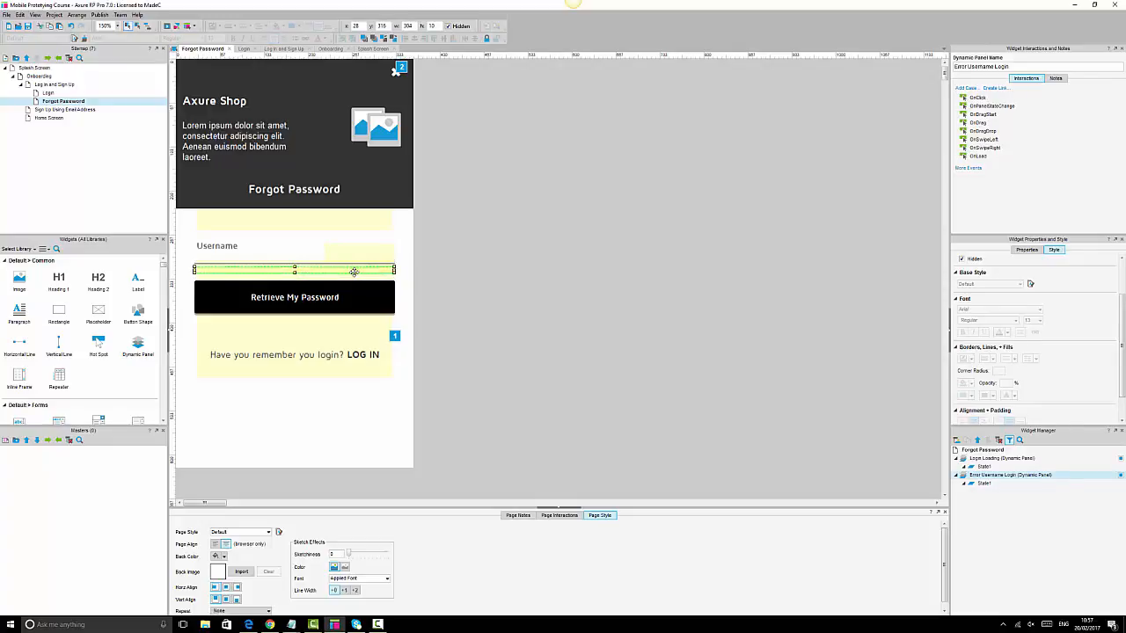
pyautogui.press('Up')
pyautogui.press('Up')
pyautogui.click(359, 252)
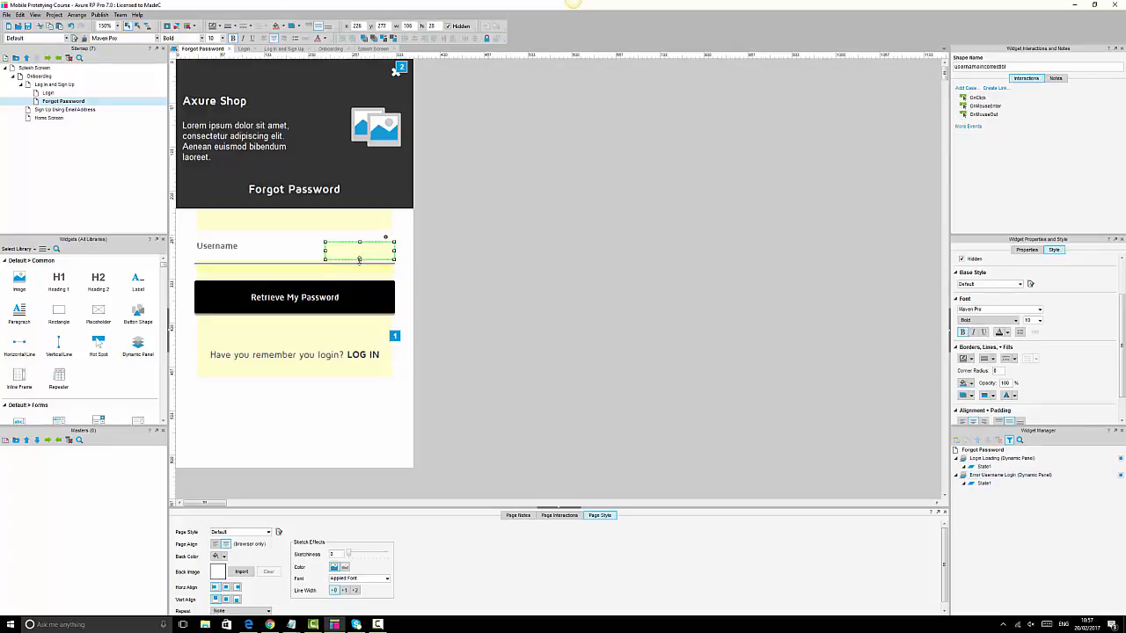
pyautogui.click(611, 269)
# - Select the Retrieve My Password button alone and start a new OnClick case
pyautogui.click(304, 268)
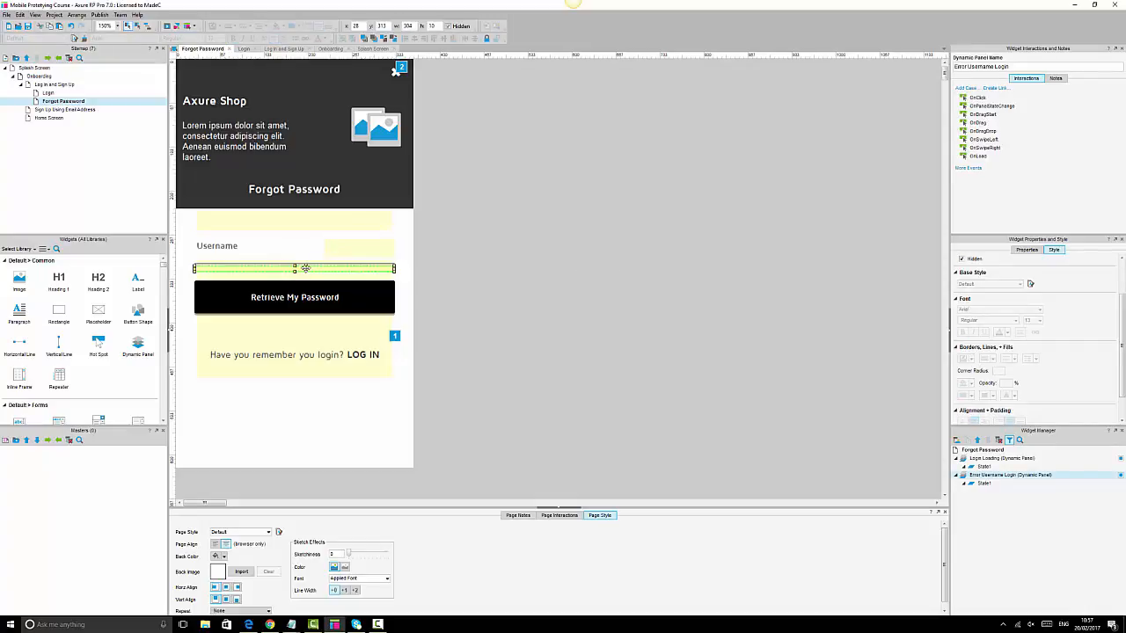
pyautogui.click(561, 285)
pyautogui.click(360, 291)
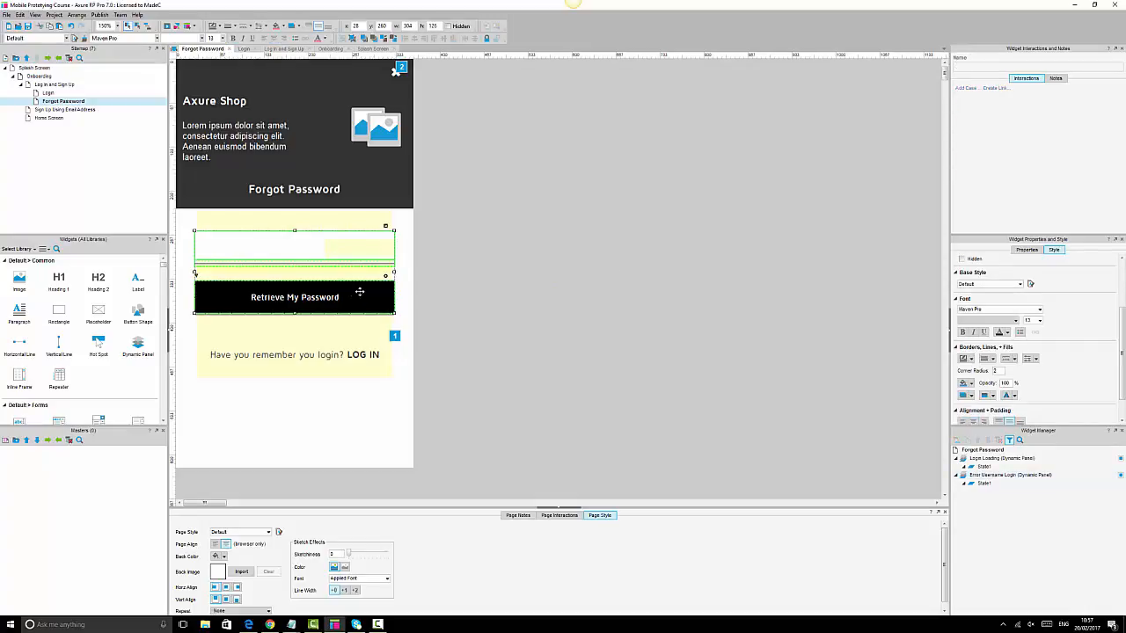
pyautogui.click(369, 291)
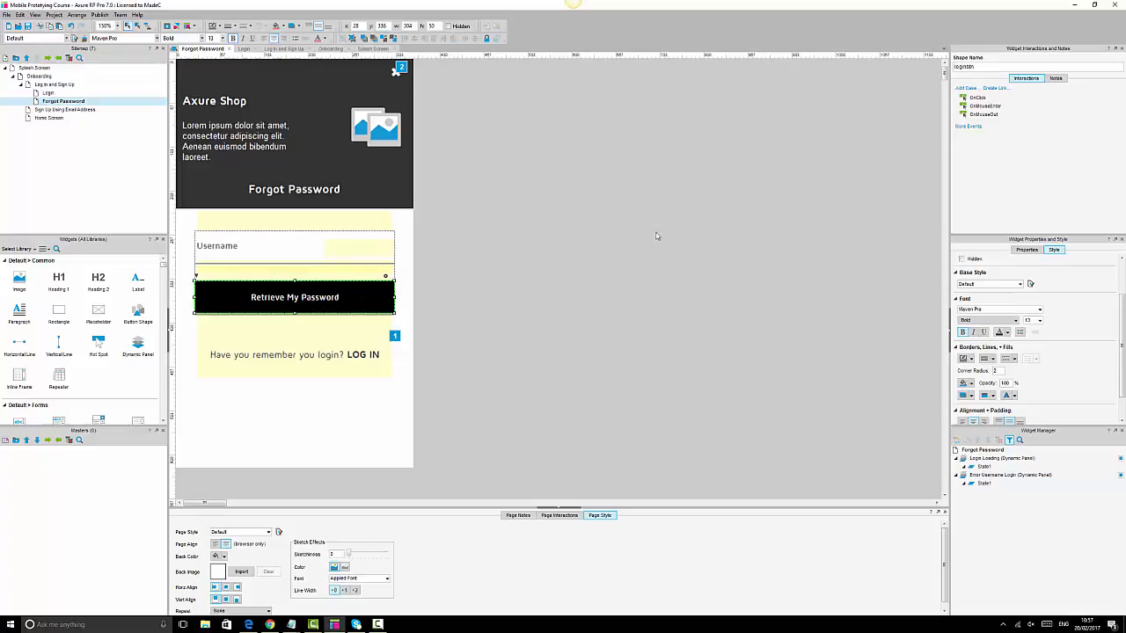
pyautogui.click(979, 99)
pyautogui.doubleClick(979, 99)
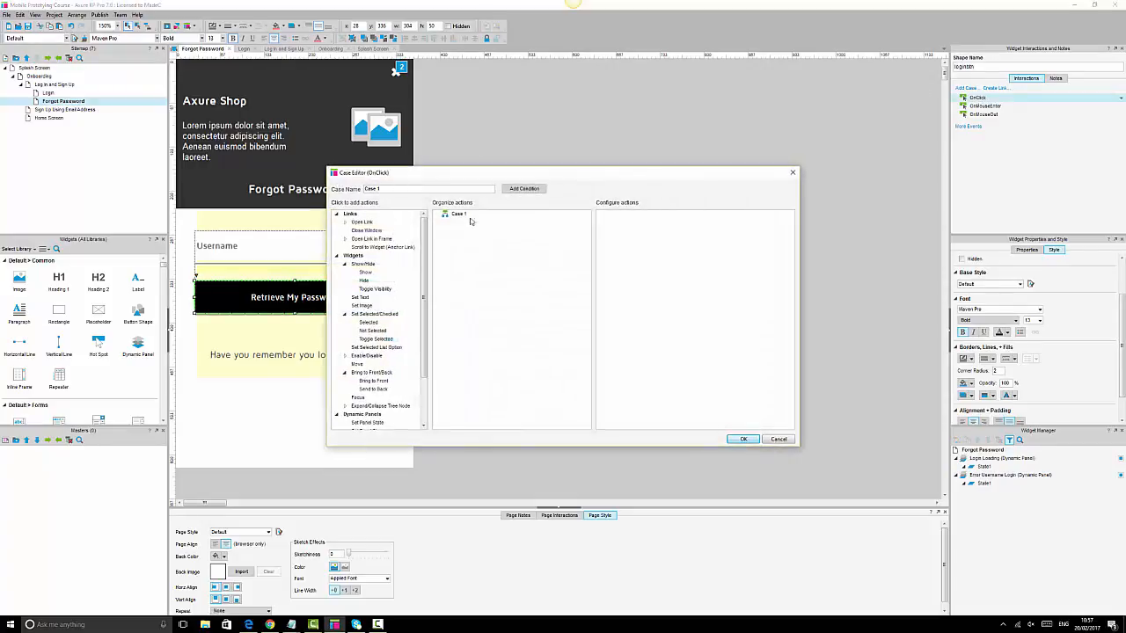
# - Condition Case 1 on the usernamefld text equalling the user's e-mail address, and save it
pyautogui.click(522, 189)
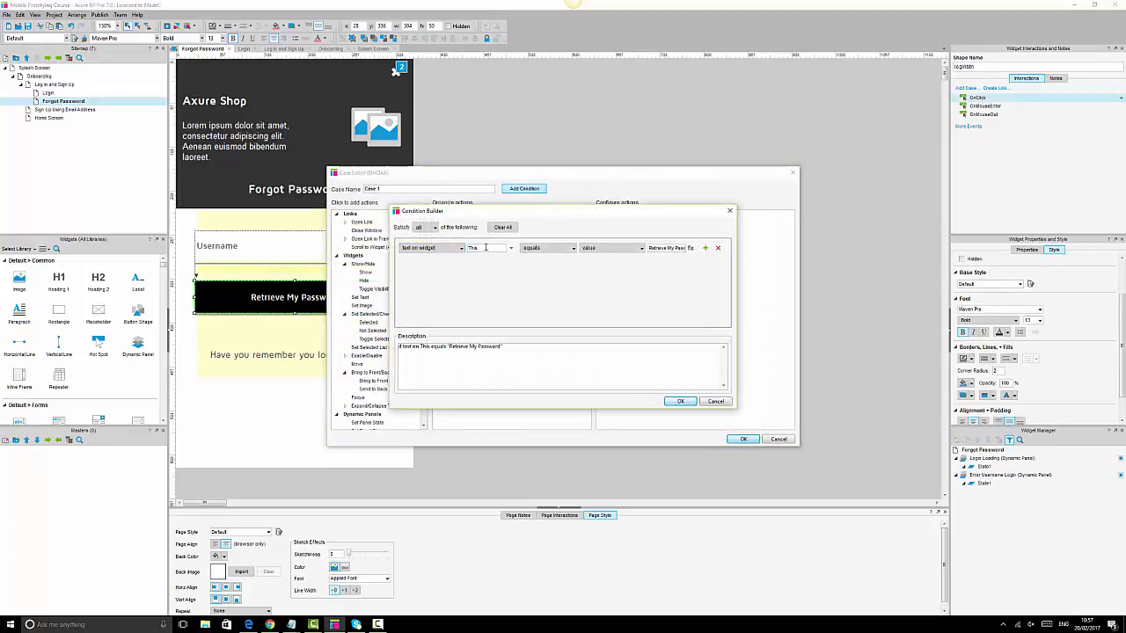
pyautogui.click(511, 249)
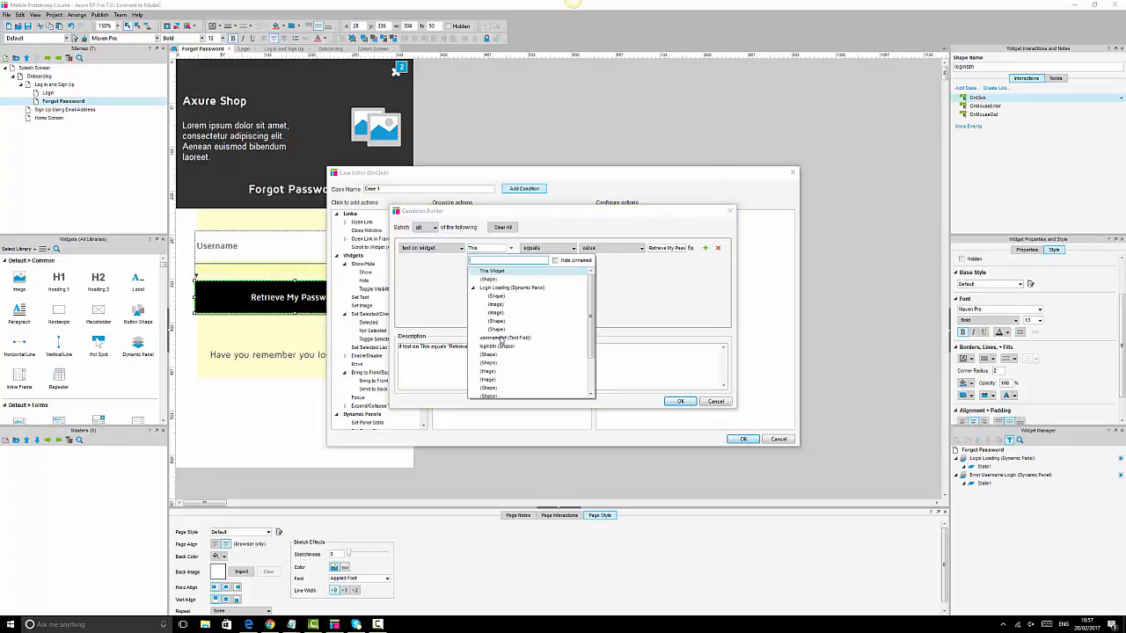
pyautogui.click(501, 338)
pyautogui.click(661, 248)
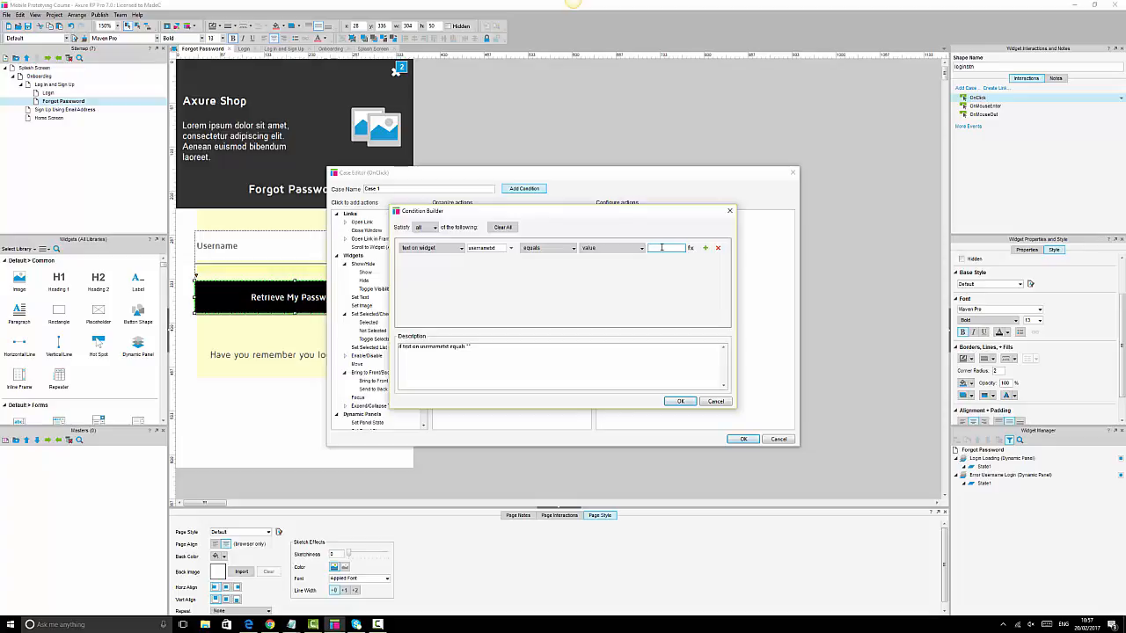
pyautogui.click(686, 403)
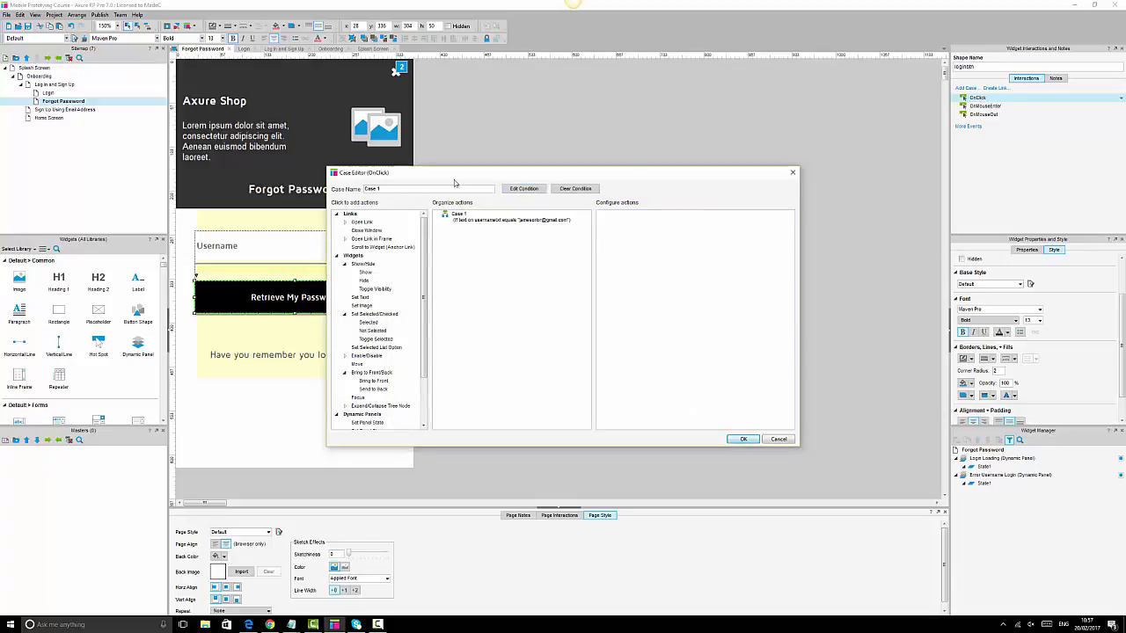
pyautogui.click(743, 439)
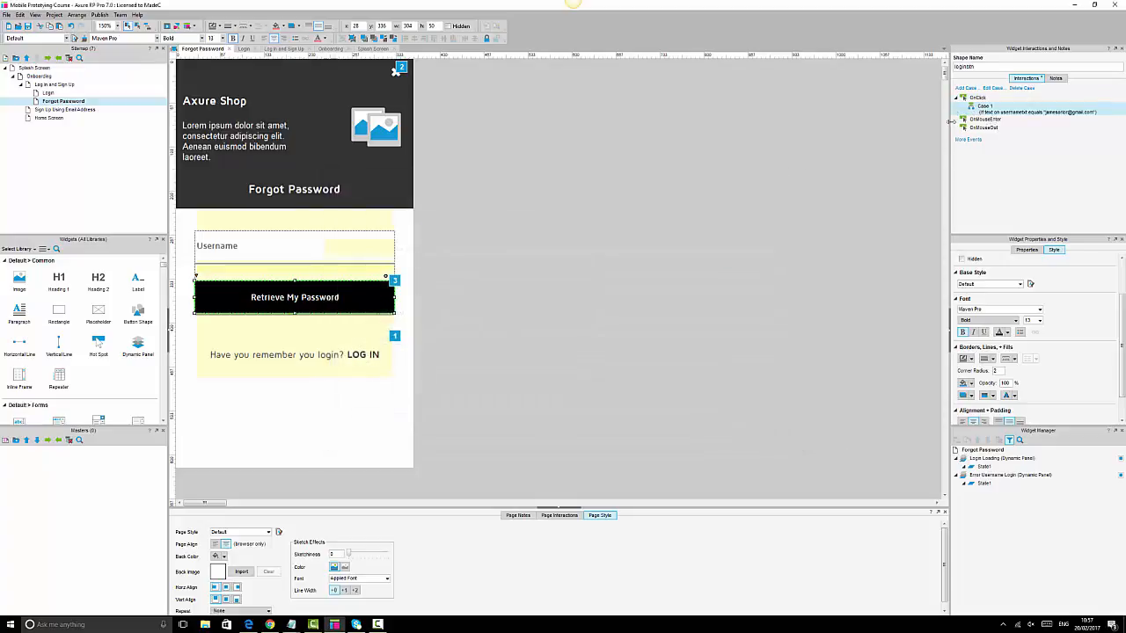
# - Create Case 2 with Show/Hide, Bring to Front, 1000 ms Wait and another Show/Hide action
pyautogui.doubleClick(977, 97)
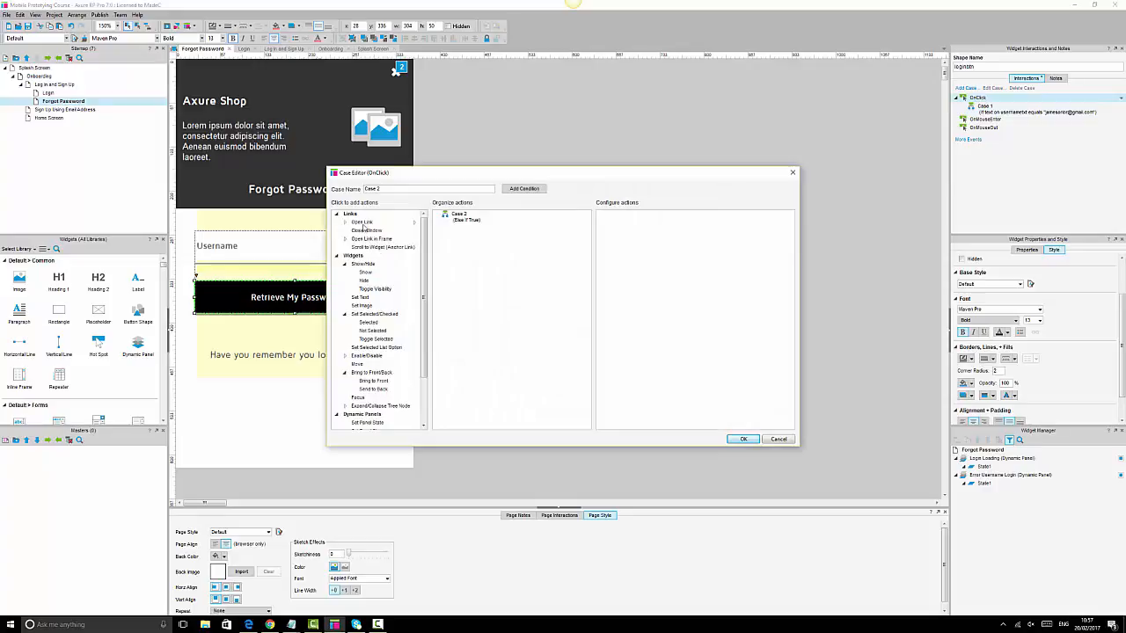
pyautogui.click(366, 280)
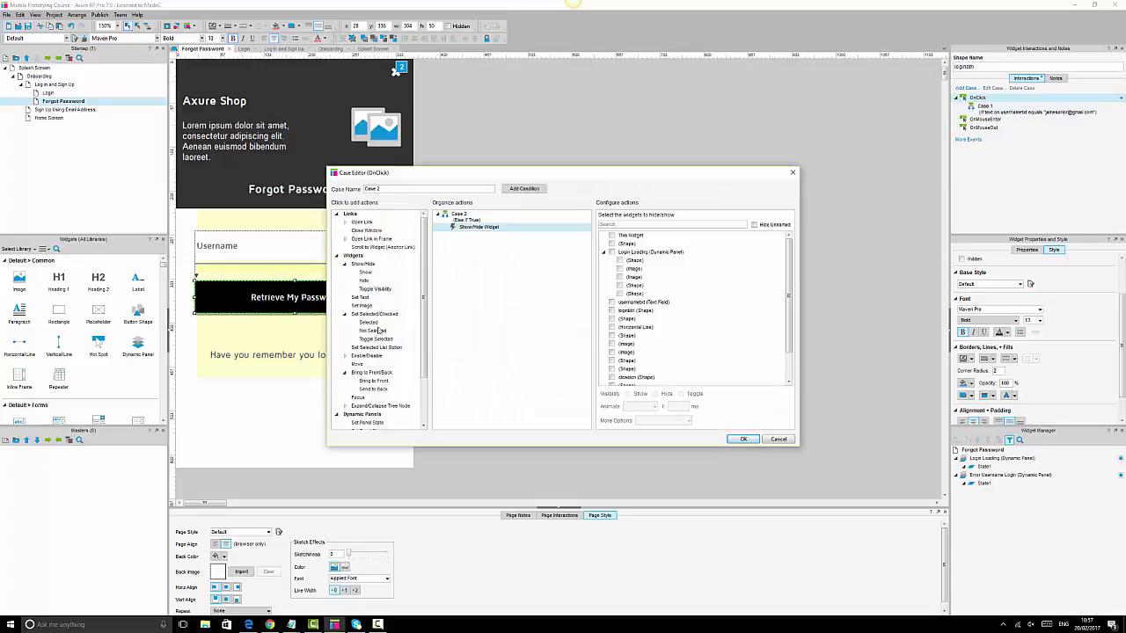
pyautogui.click(374, 381)
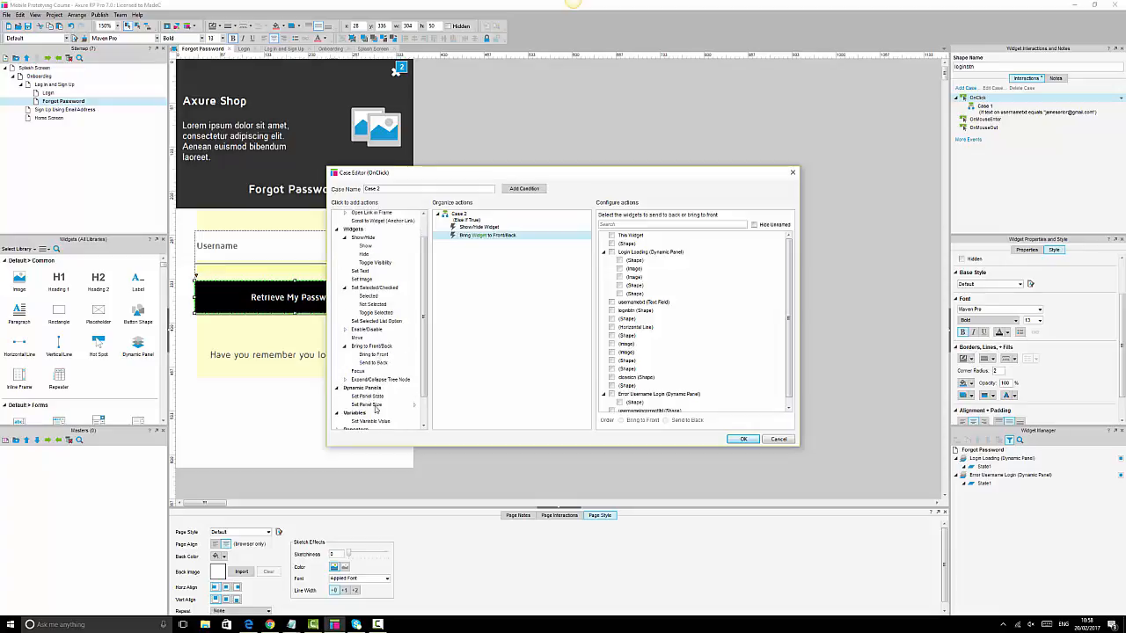
pyautogui.scroll(-3, 373, 403)
pyautogui.click(358, 412)
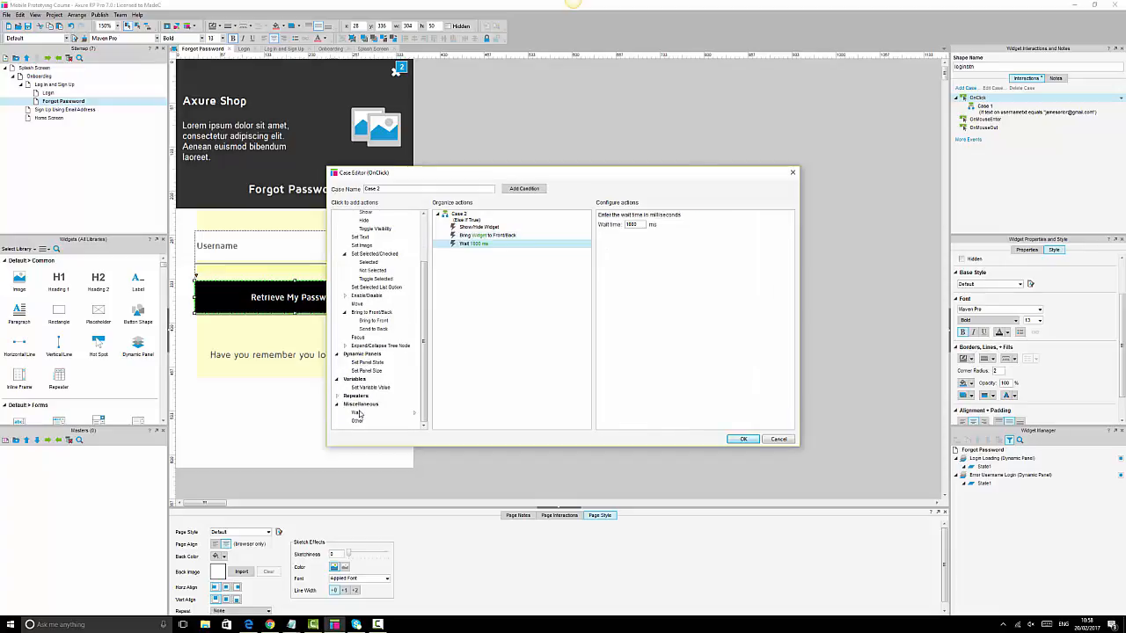
pyautogui.scroll(3, 377, 269)
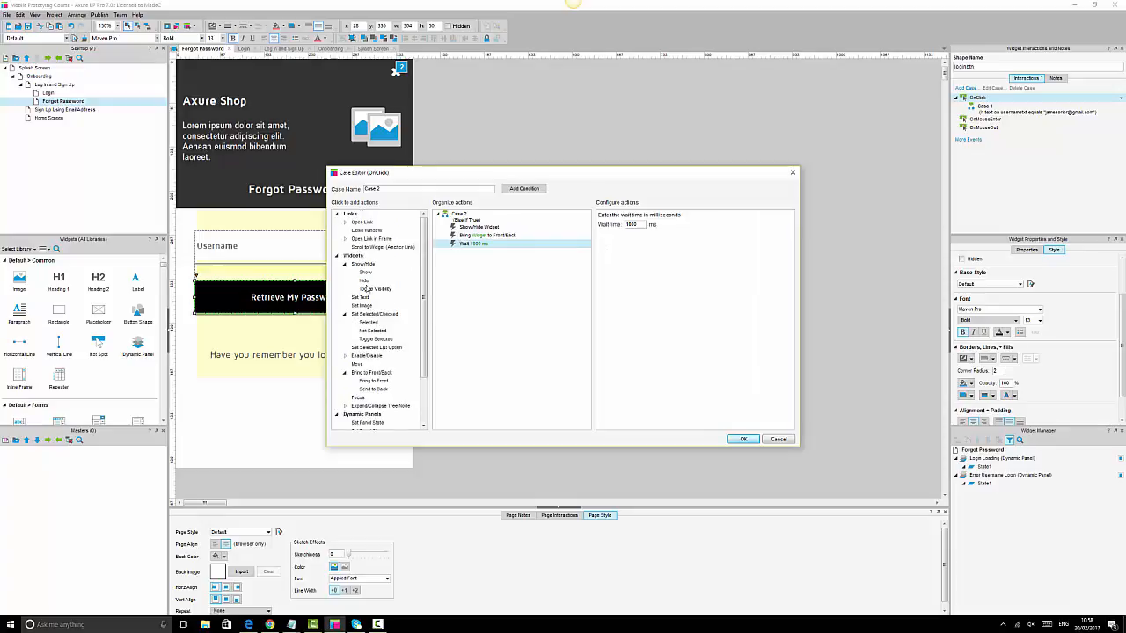
pyautogui.click(365, 273)
pyautogui.scroll(-2, 364, 394)
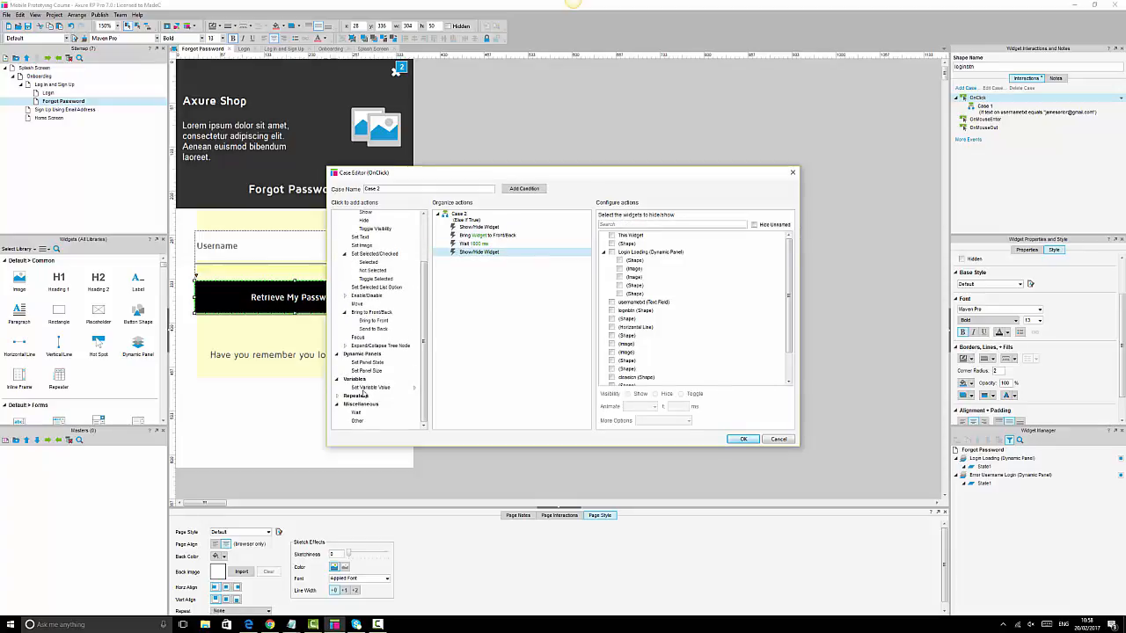
pyautogui.scroll(2, 395, 313)
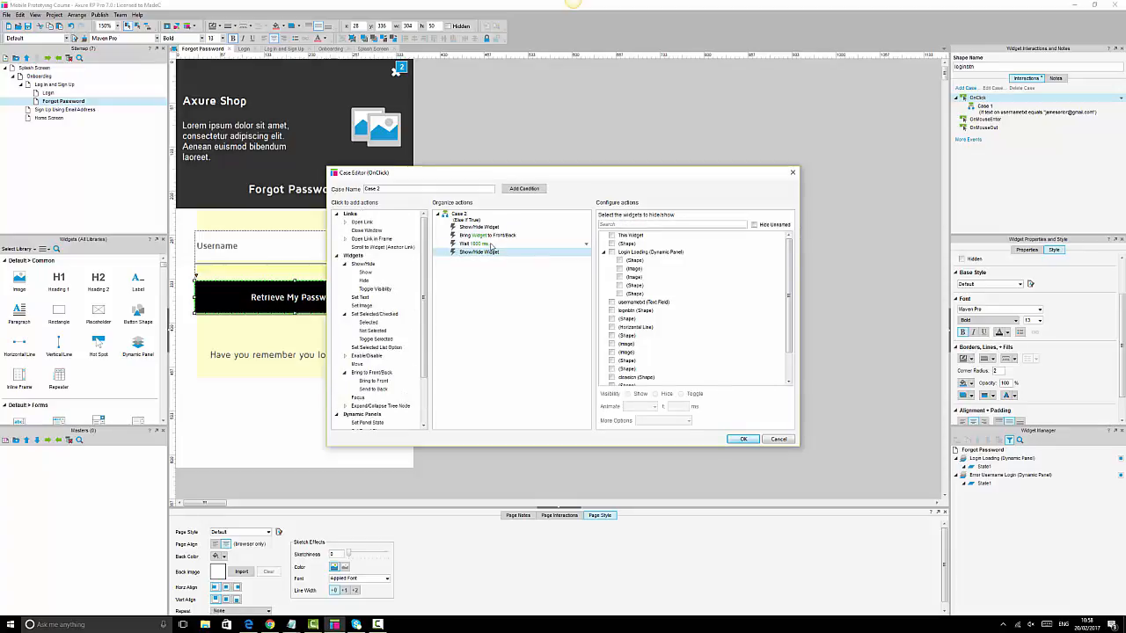
# - Target Error Username Login for show and bring-to-front, and usernameincorrectlbl for the final show
pyautogui.click(482, 227)
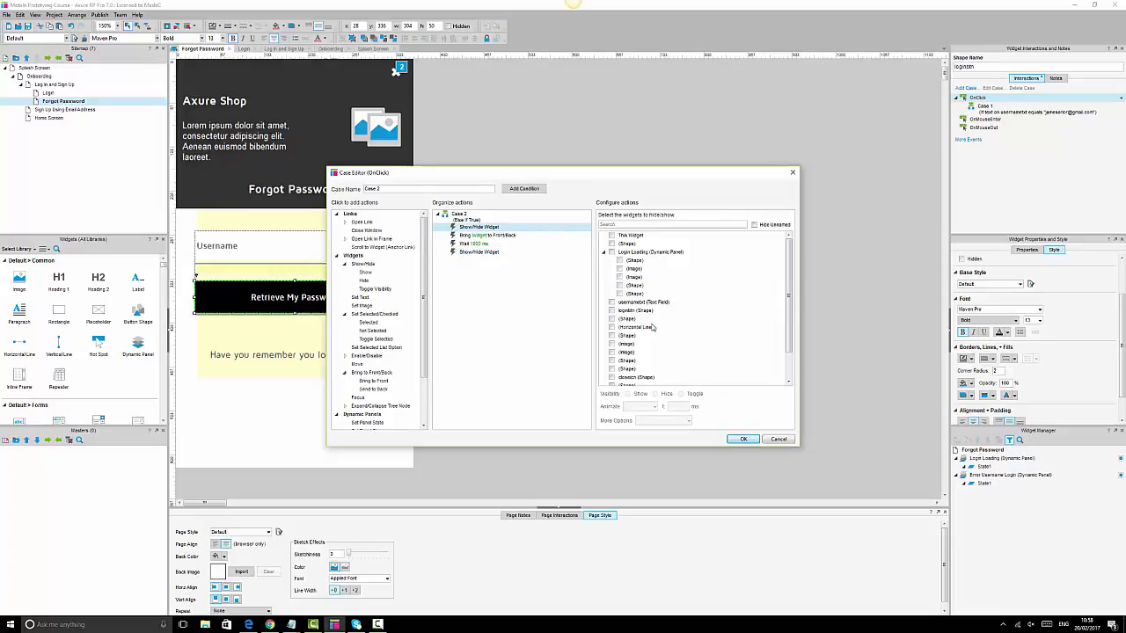
pyautogui.scroll(-2, 653, 327)
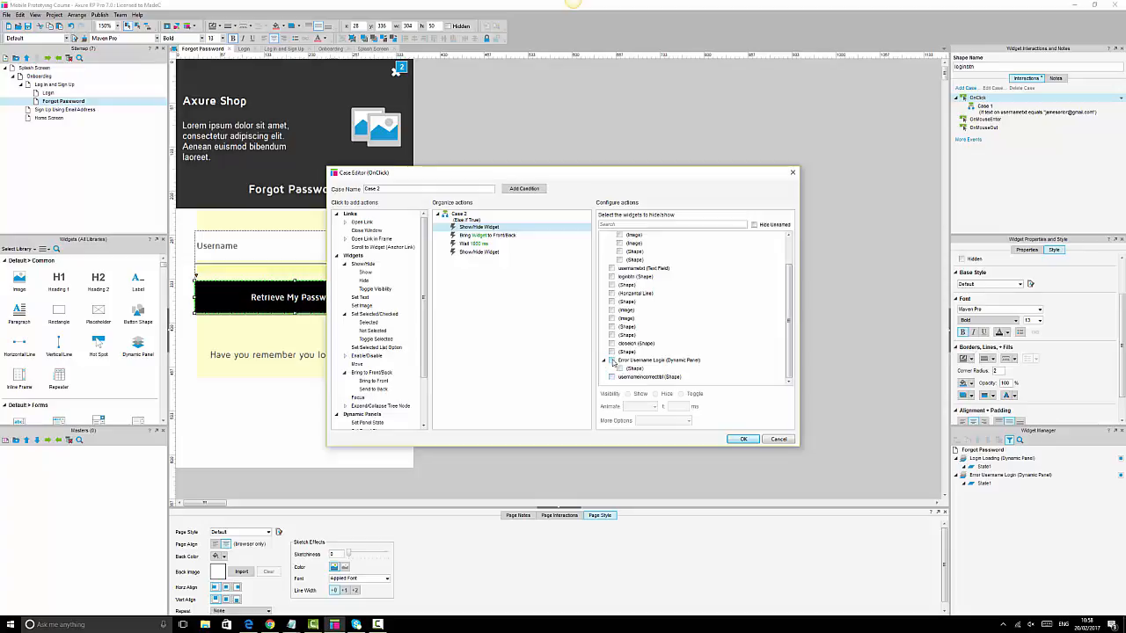
pyautogui.click(613, 361)
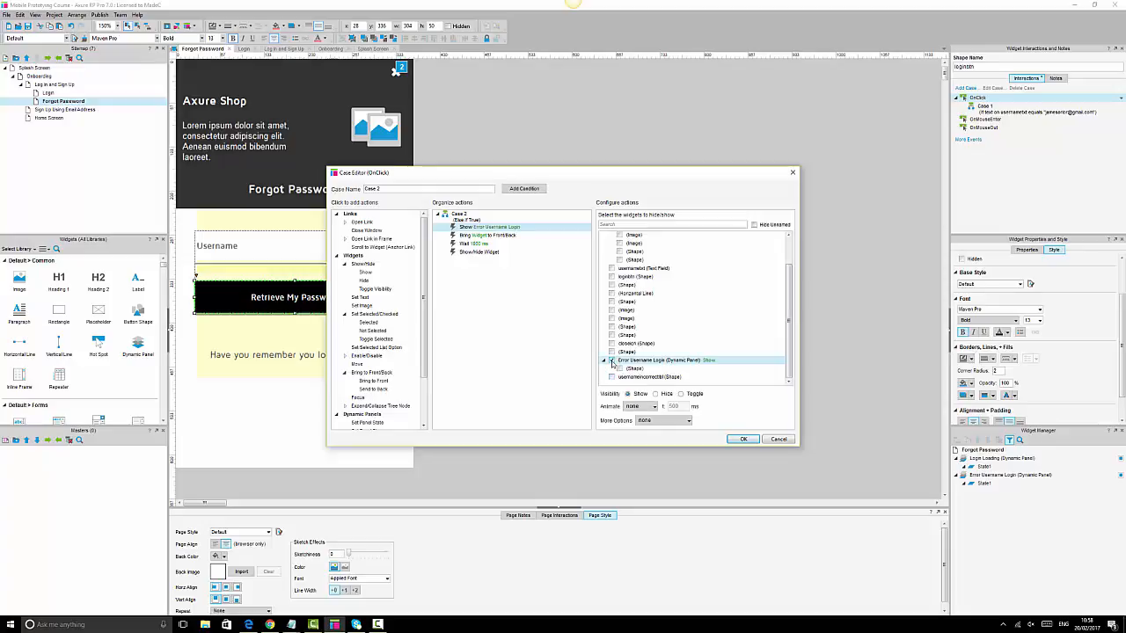
pyautogui.click(504, 237)
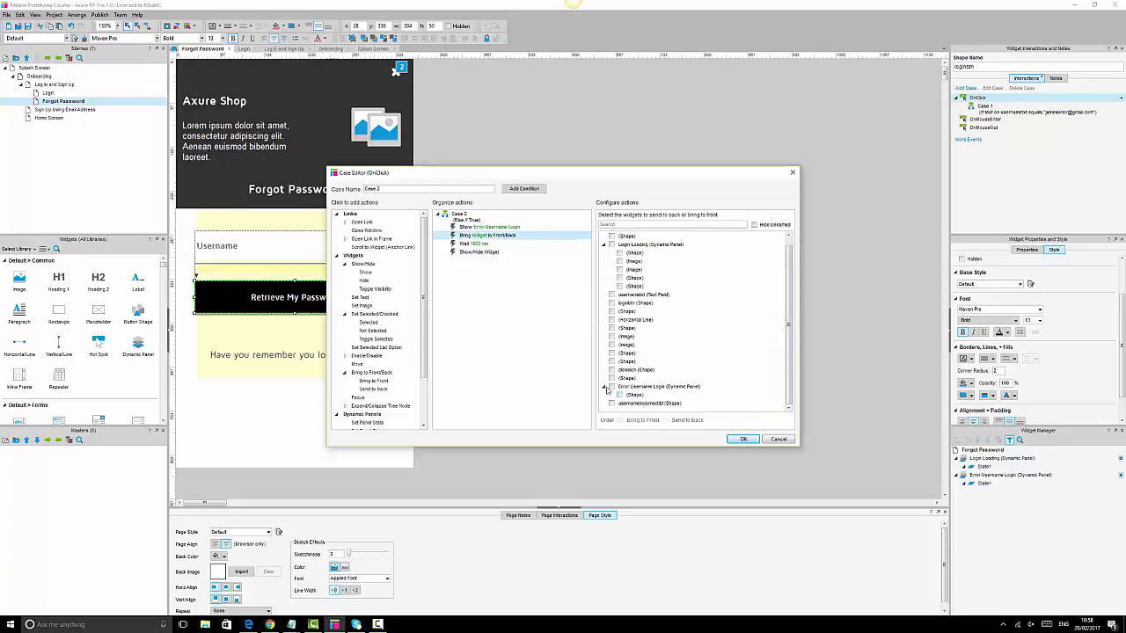
pyautogui.click(612, 387)
pyautogui.click(487, 246)
pyautogui.click(487, 252)
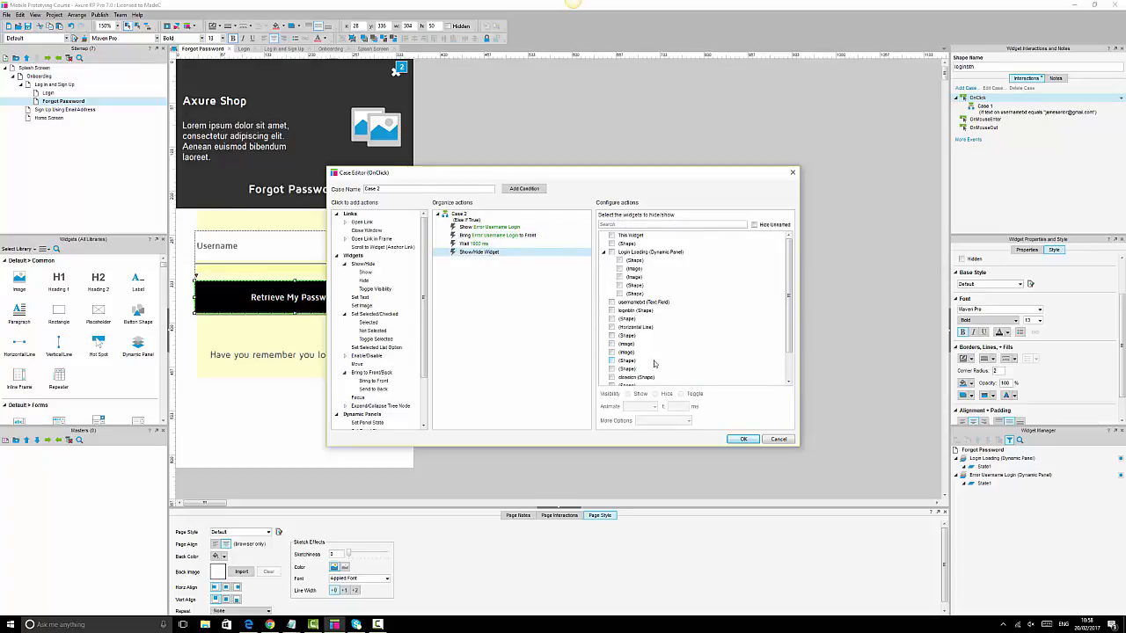
pyautogui.scroll(-2, 654, 363)
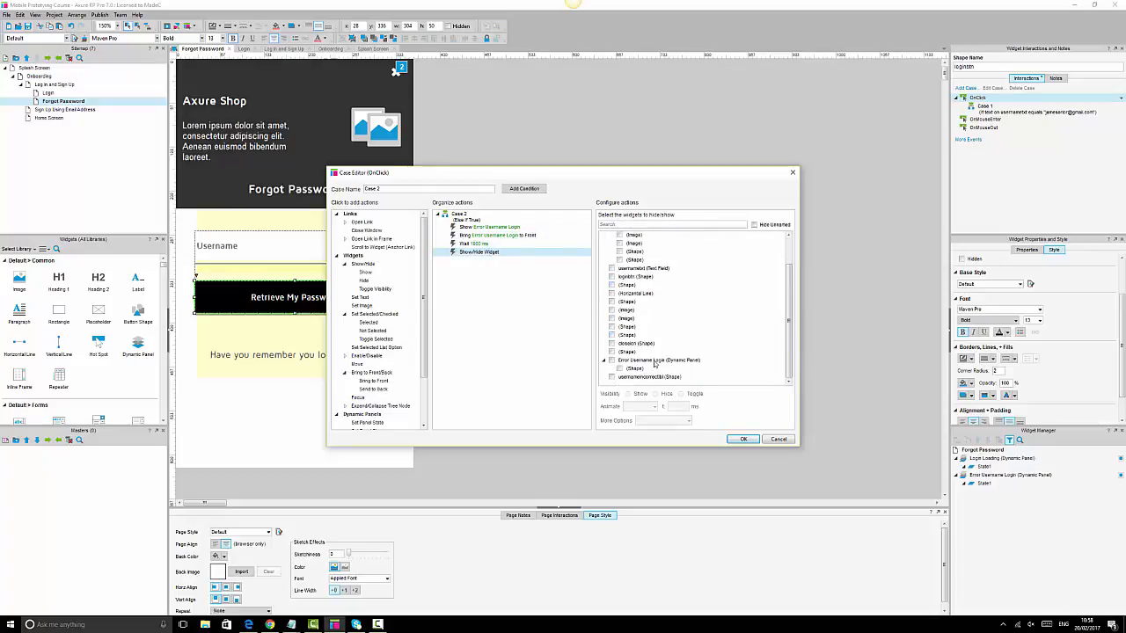
pyautogui.click(611, 376)
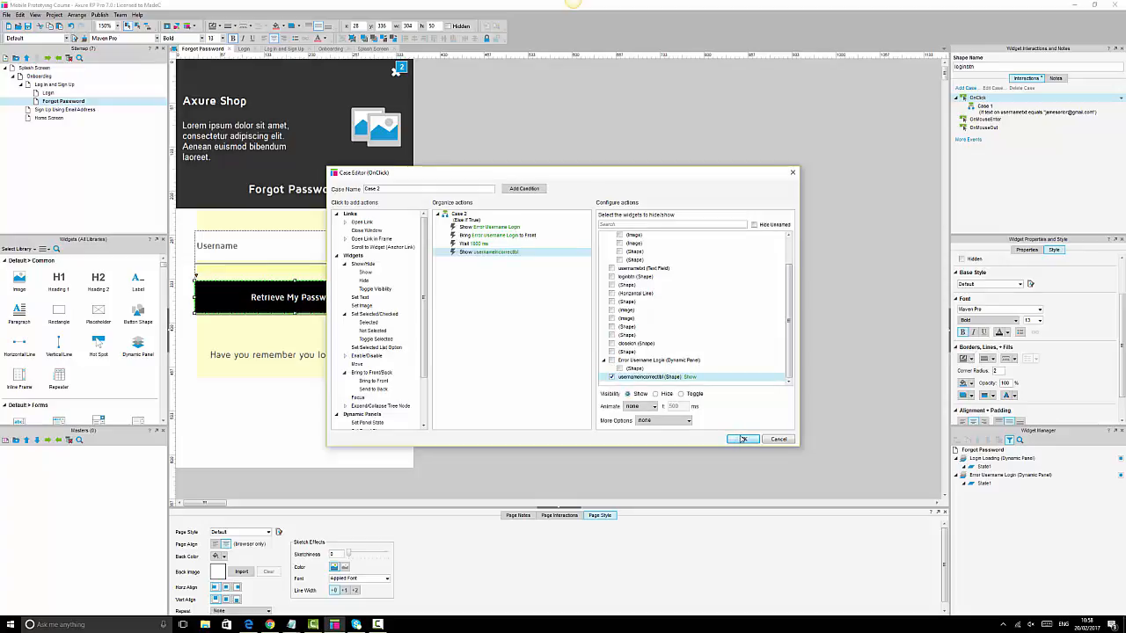
# - Make Error Username Login slide in from the right and save Case 2
pyautogui.click(478, 228)
pyautogui.click(652, 409)
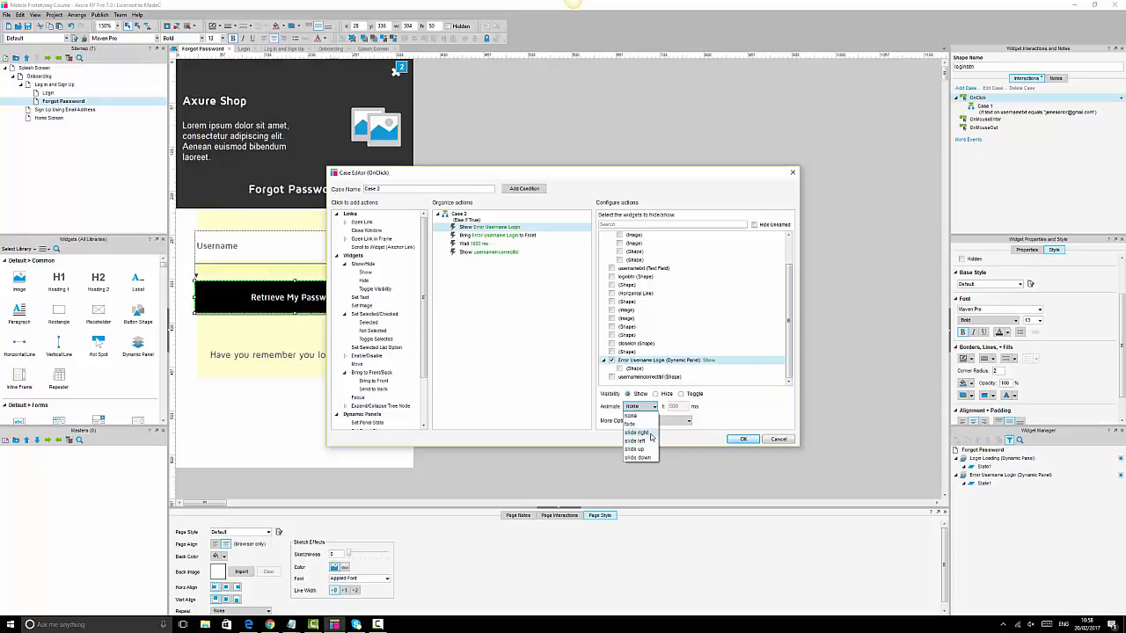
pyautogui.click(649, 434)
pyautogui.click(741, 438)
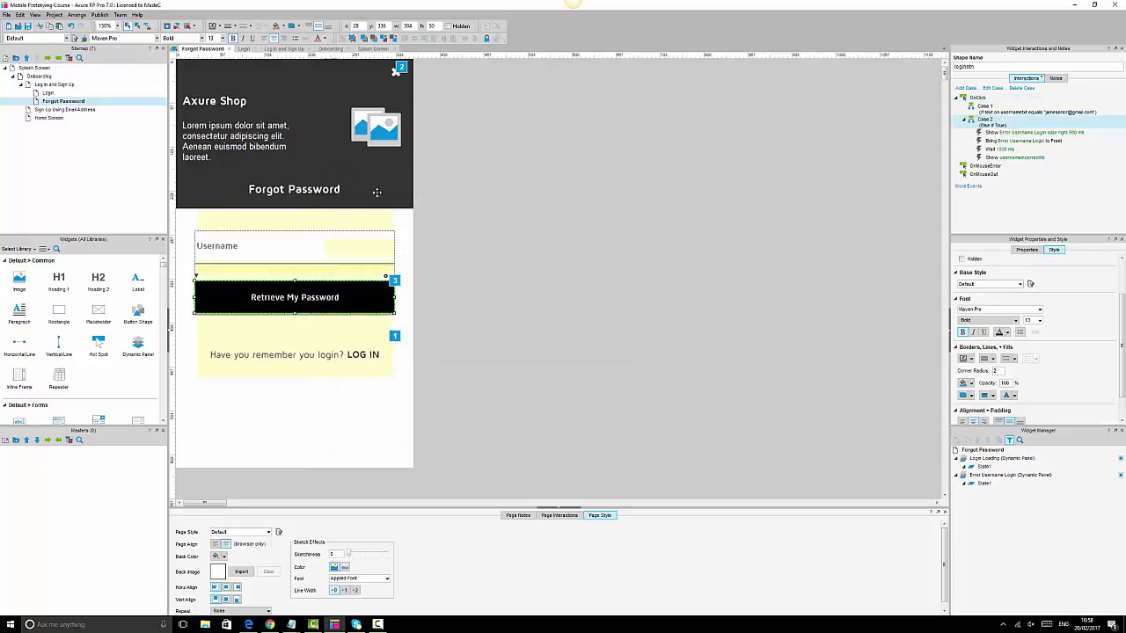
# - Reselect the Retrieve My Password button to review its cases
pyautogui.click(479, 222)
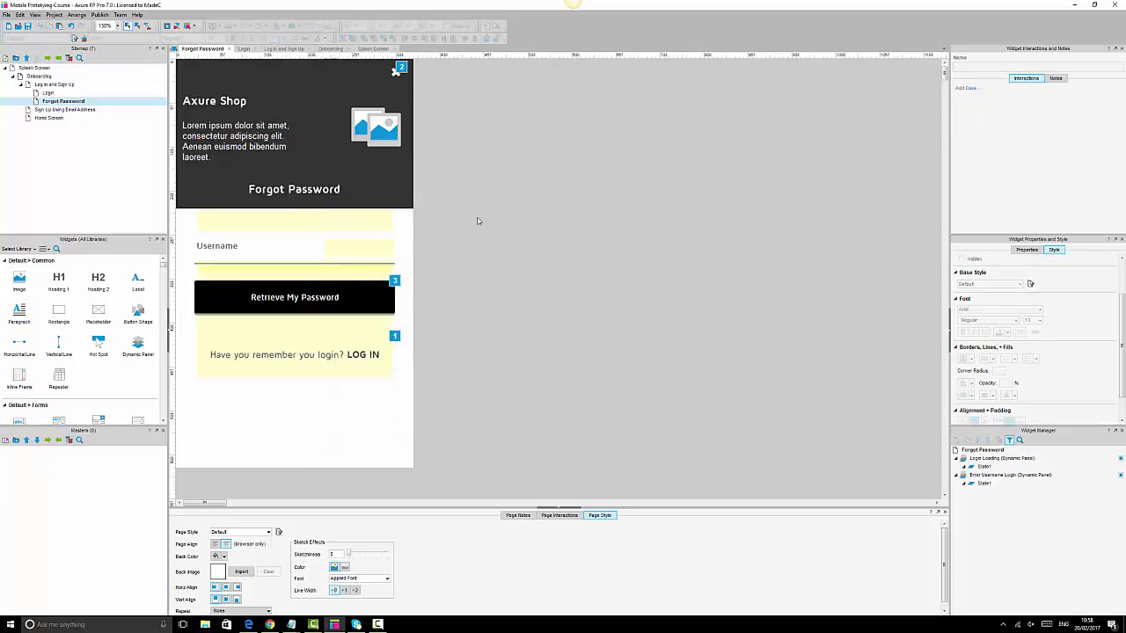
pyautogui.click(377, 305)
pyautogui.click(378, 305)
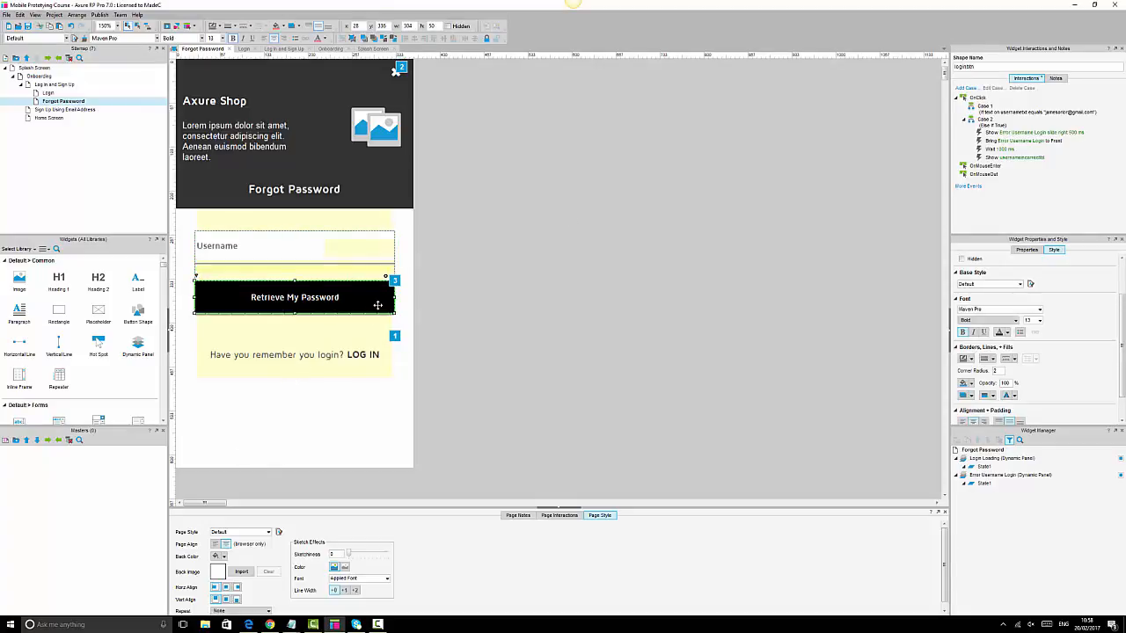
pyautogui.click(631, 319)
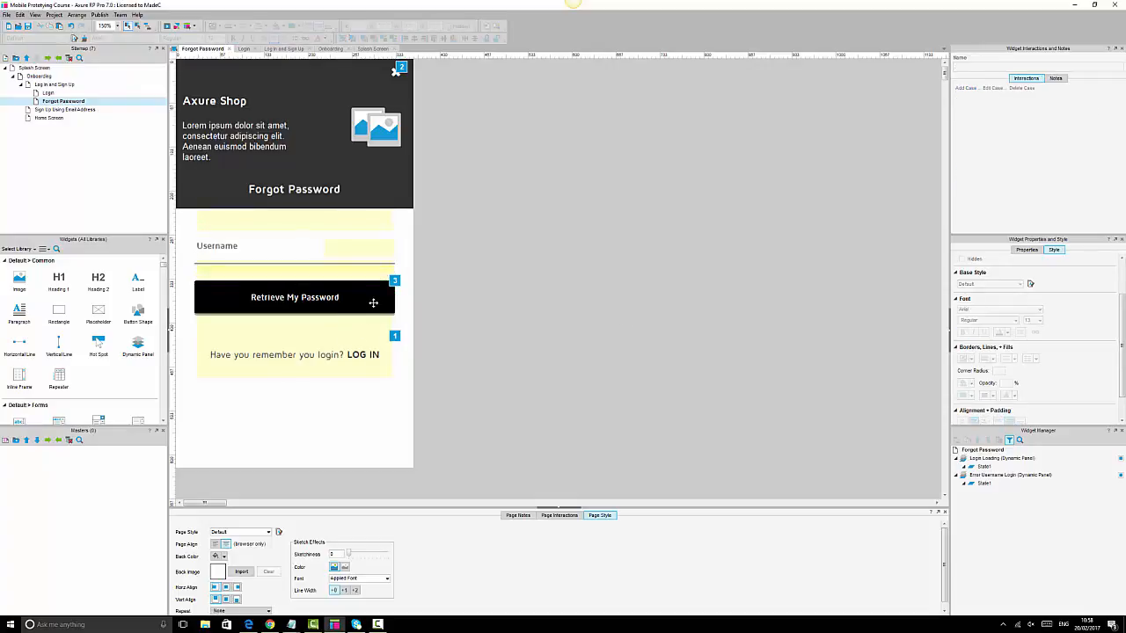
pyautogui.click(372, 299)
pyautogui.click(376, 301)
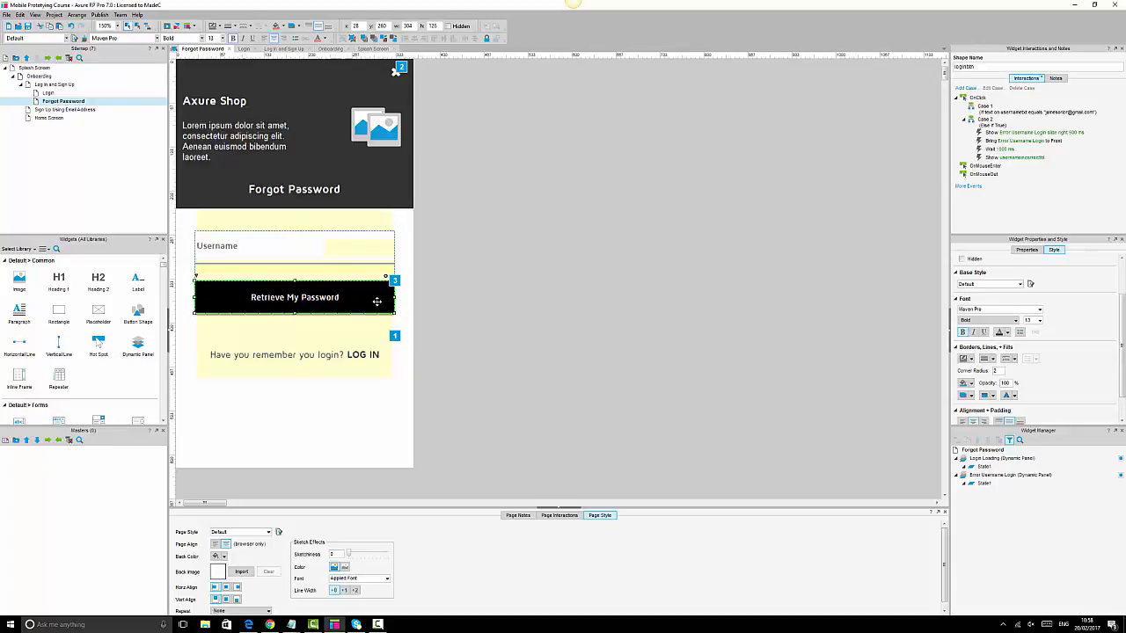
# - Add Show/Hide, Bring to Front and 1000 ms Wait actions to Case 1, deleting a duplicate Show/Hide
pyautogui.doubleClick(994, 109)
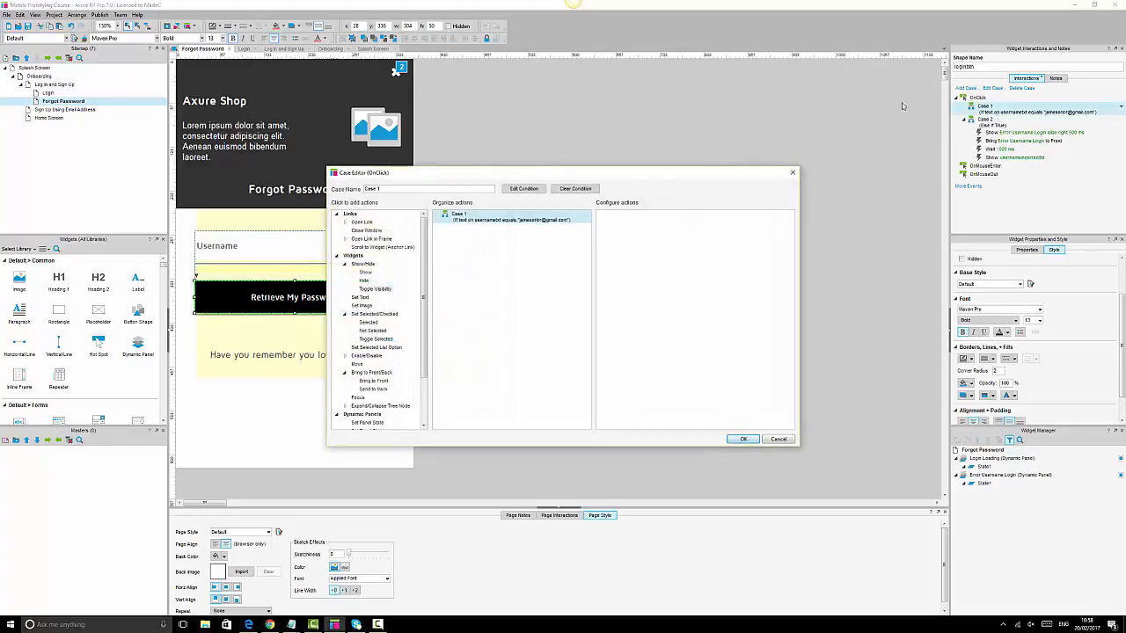
pyautogui.click(366, 275)
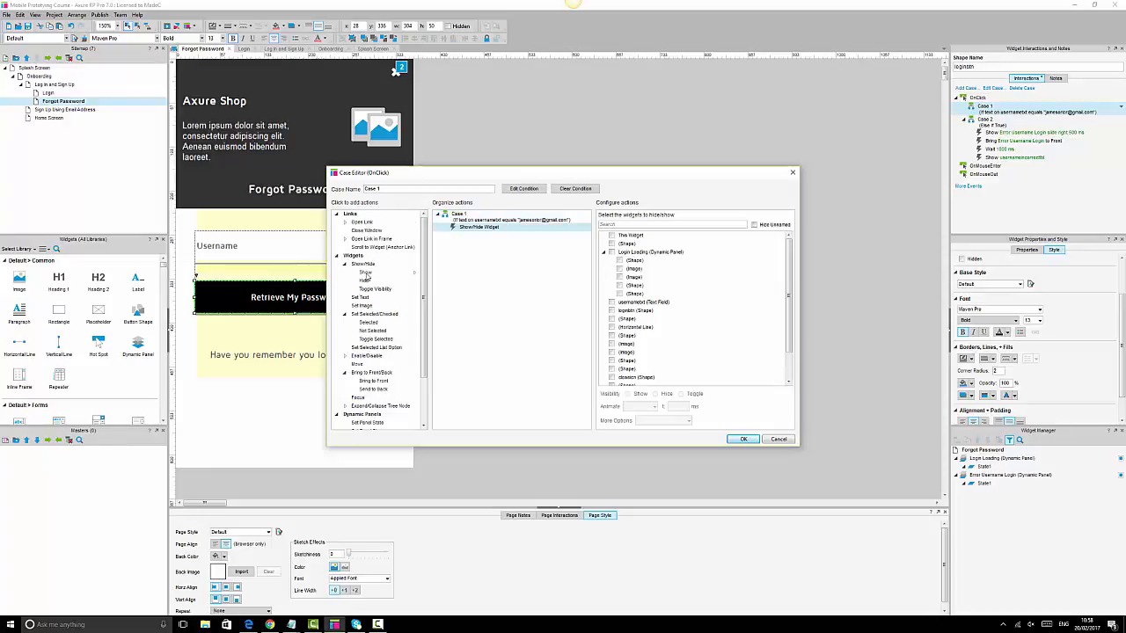
pyautogui.click(370, 383)
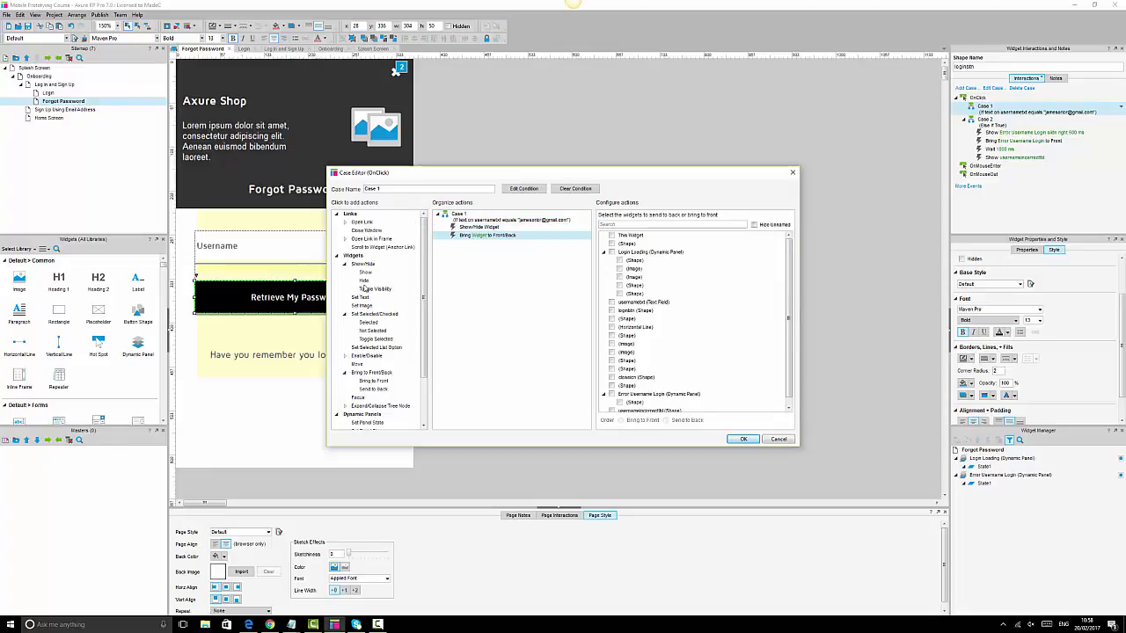
pyautogui.scroll(-3, 374, 423)
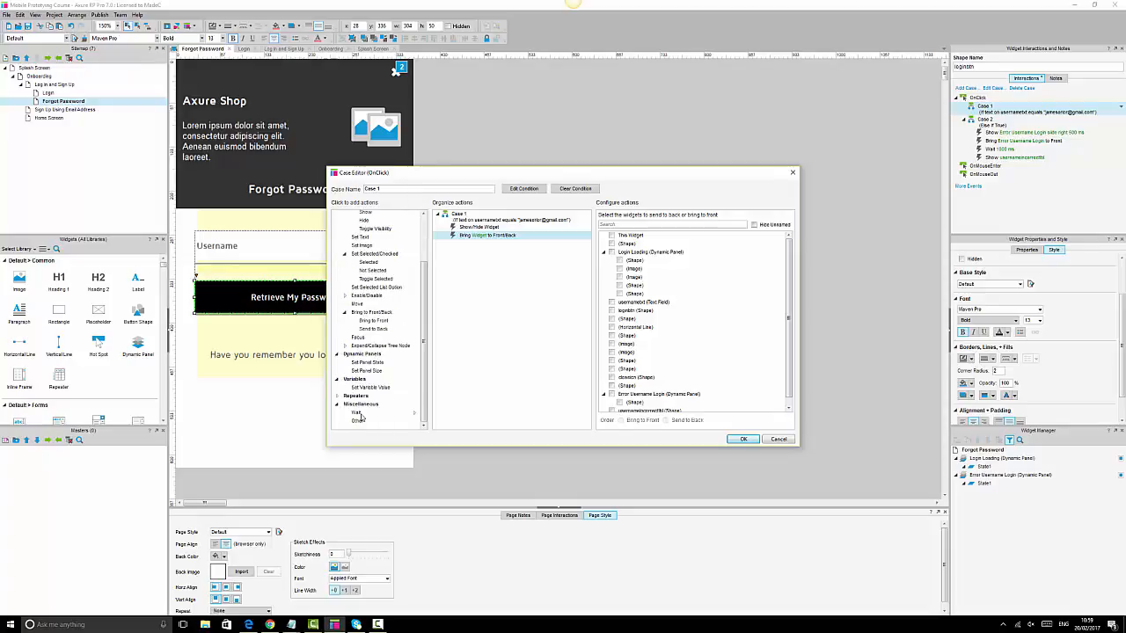
pyautogui.click(356, 414)
pyautogui.scroll(3, 367, 252)
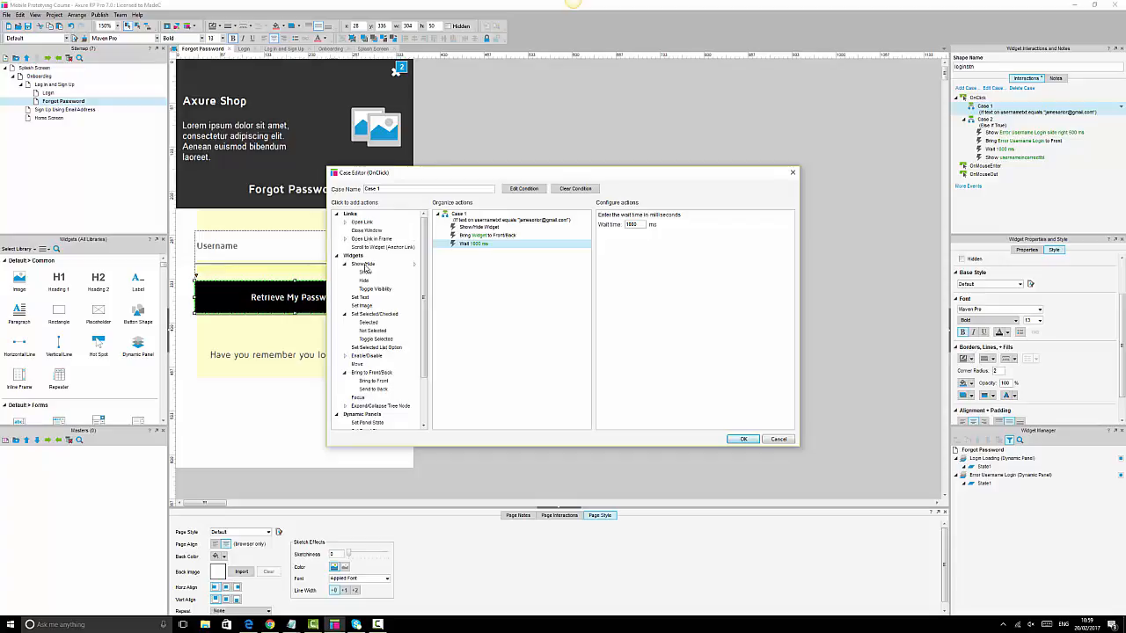
pyautogui.click(365, 273)
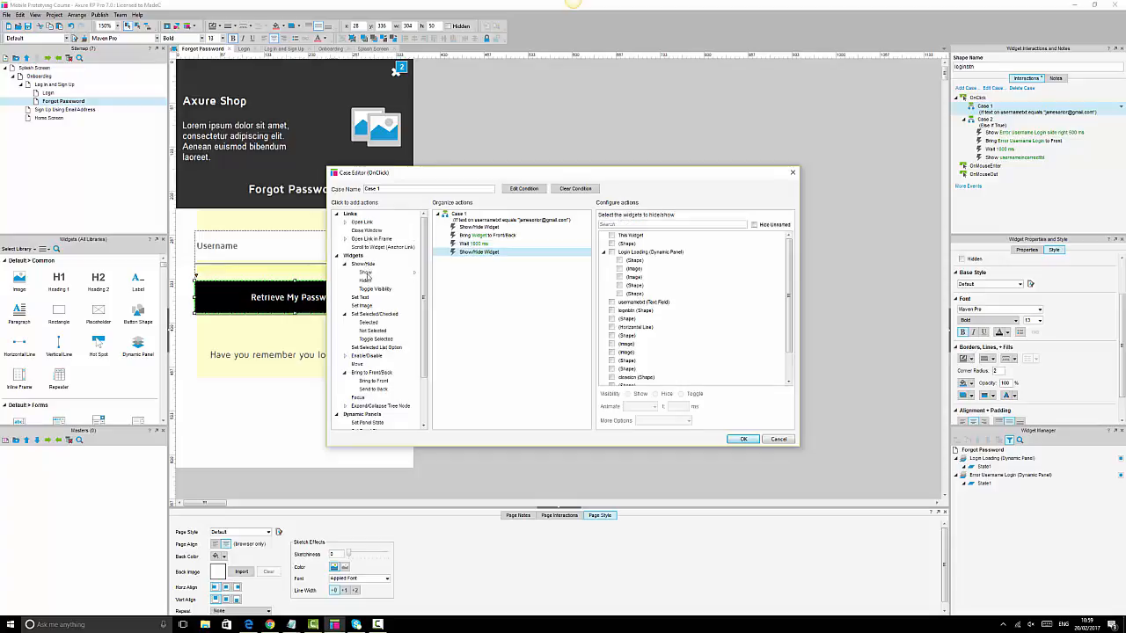
pyautogui.scroll(-3, 371, 396)
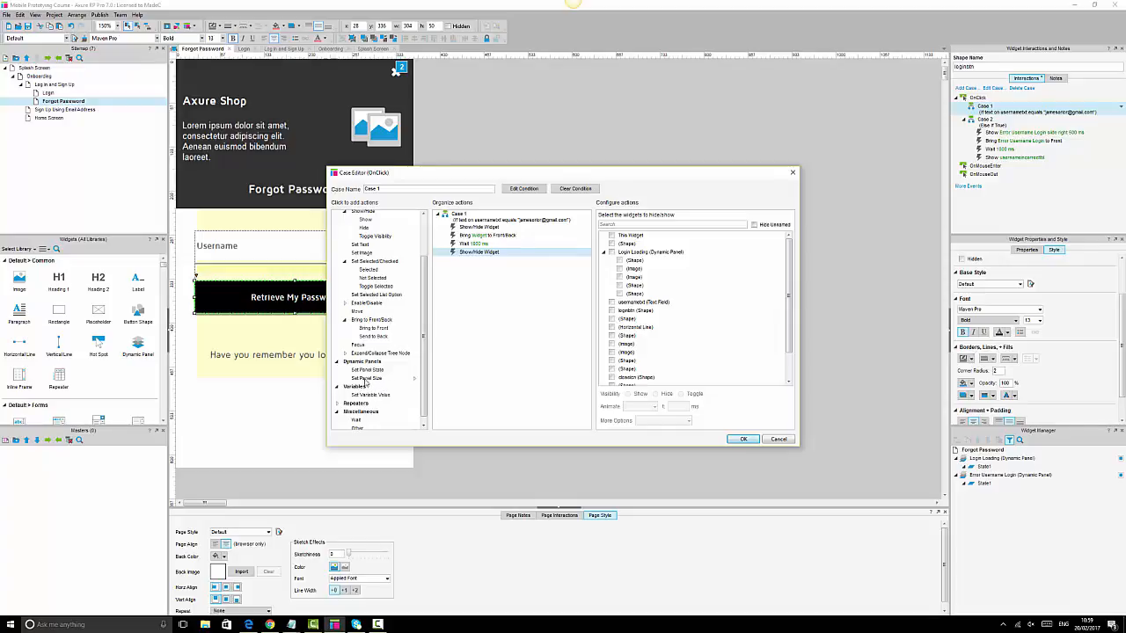
pyautogui.click(485, 265)
pyautogui.click(489, 252)
pyautogui.press('Delete')
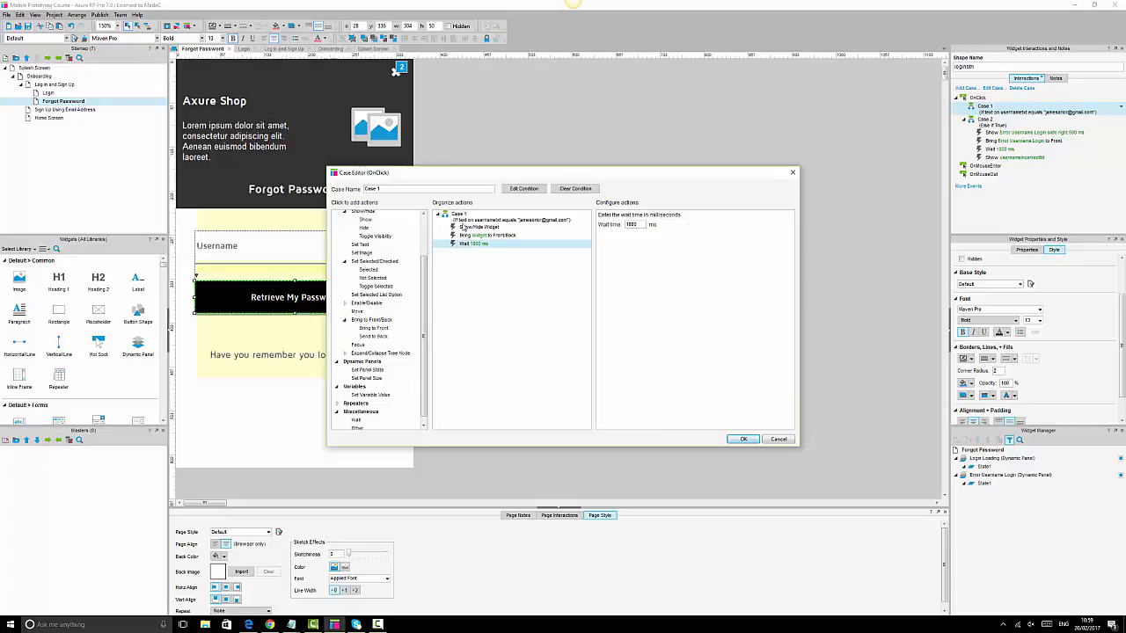
# - Show Login Loading as a lightbox, bring it to front, and save Case 1
pyautogui.click(475, 227)
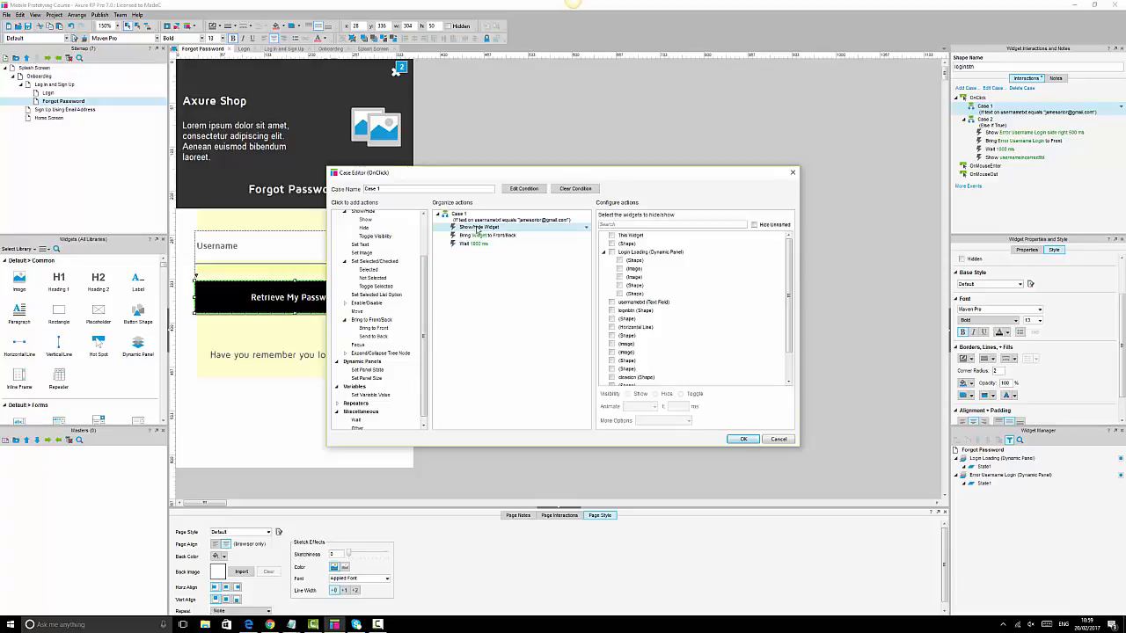
pyautogui.click(612, 253)
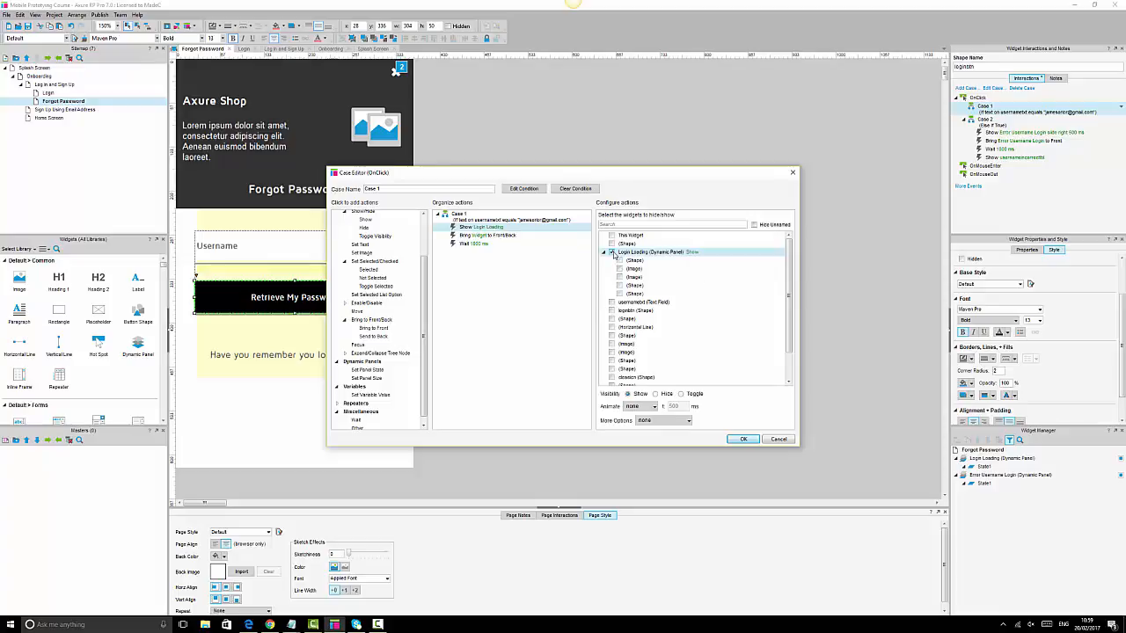
pyautogui.click(652, 422)
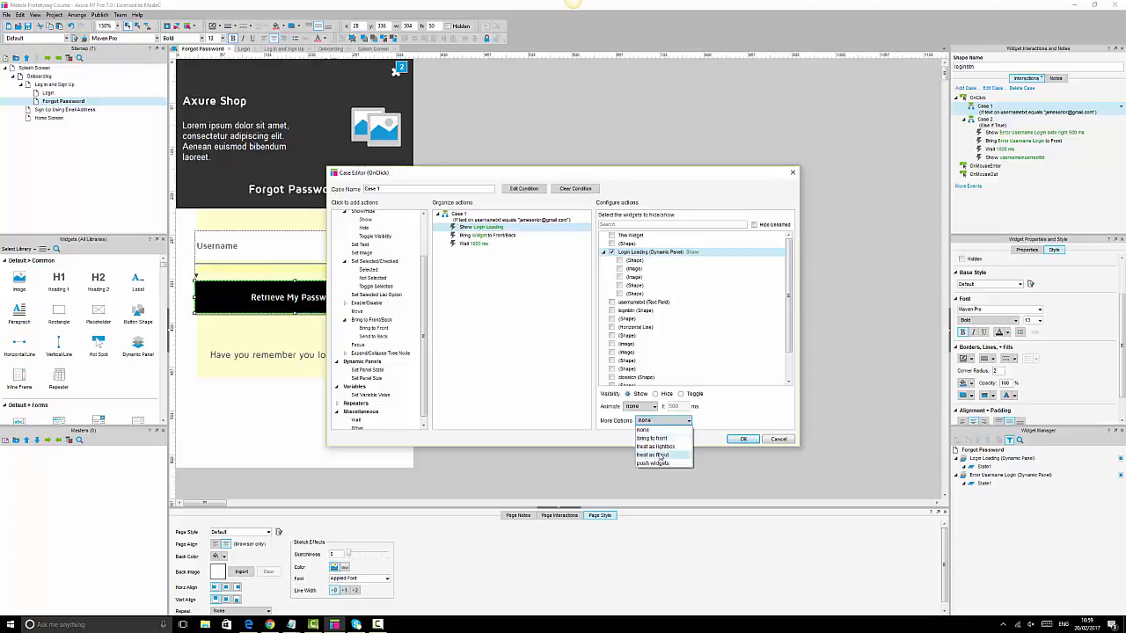
pyautogui.click(655, 439)
pyautogui.click(488, 237)
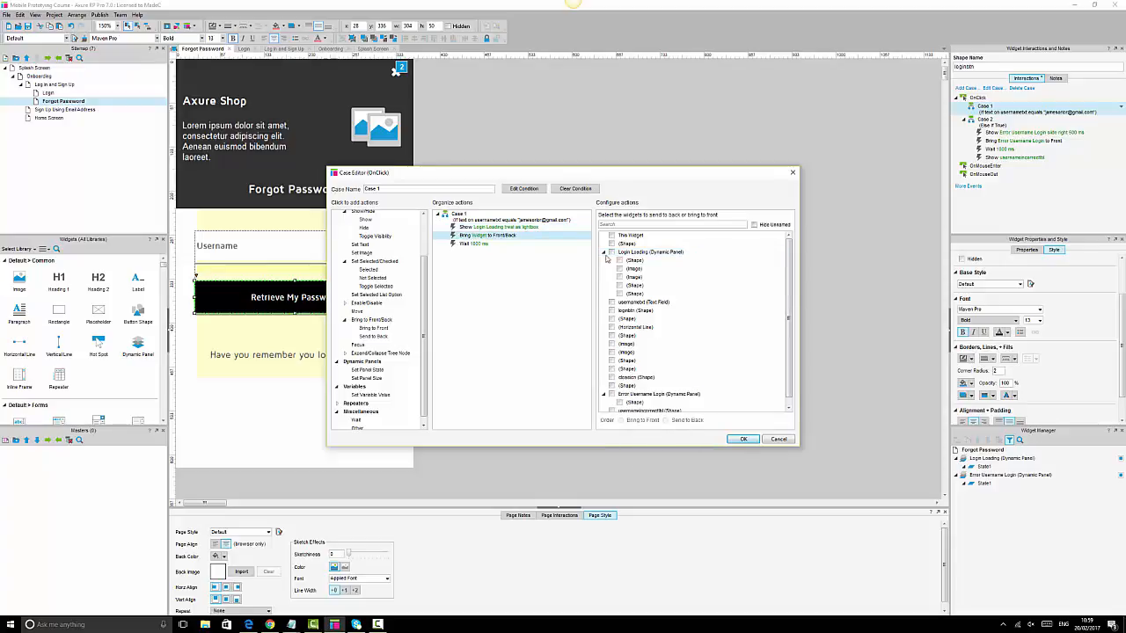
pyautogui.click(613, 253)
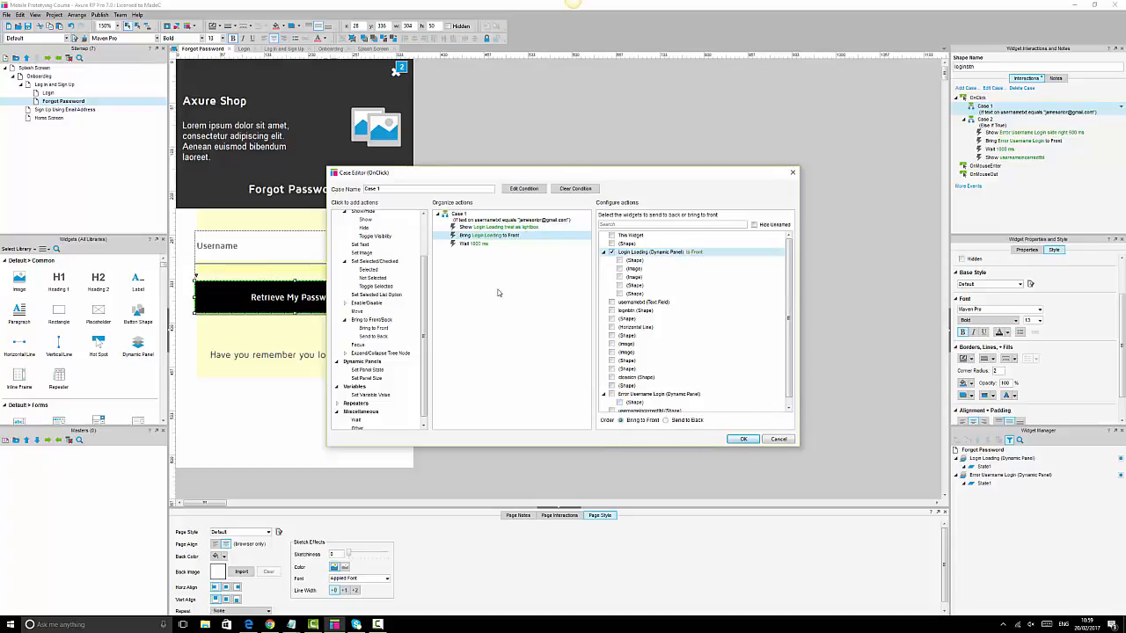
pyautogui.click(475, 244)
pyautogui.scroll(1, 391, 253)
pyautogui.scroll(1, 392, 254)
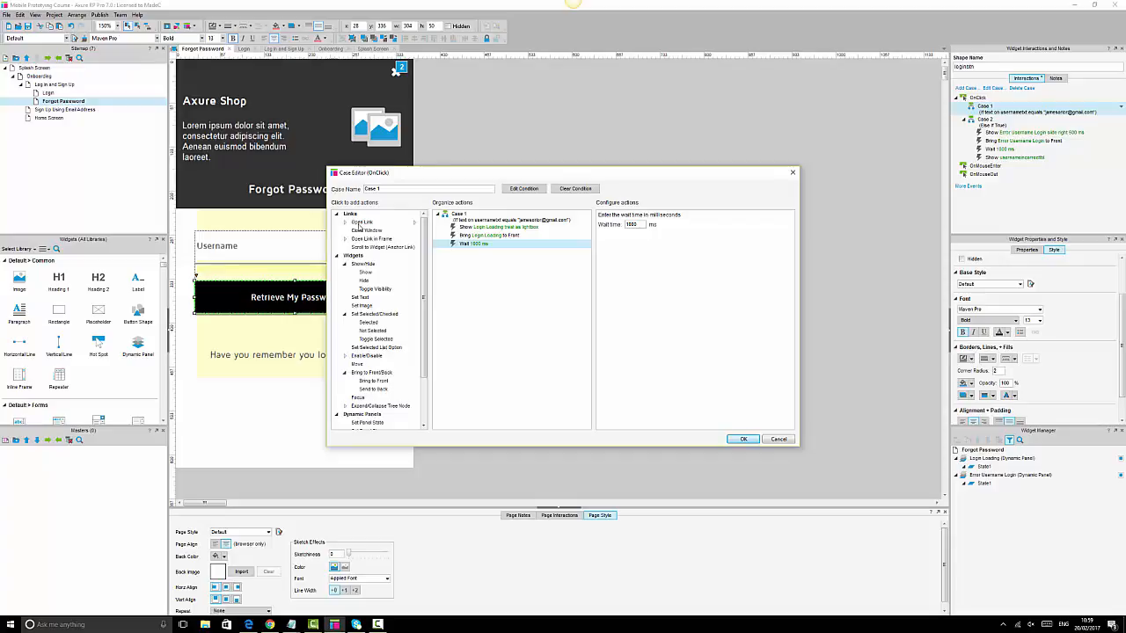
pyautogui.click(746, 440)
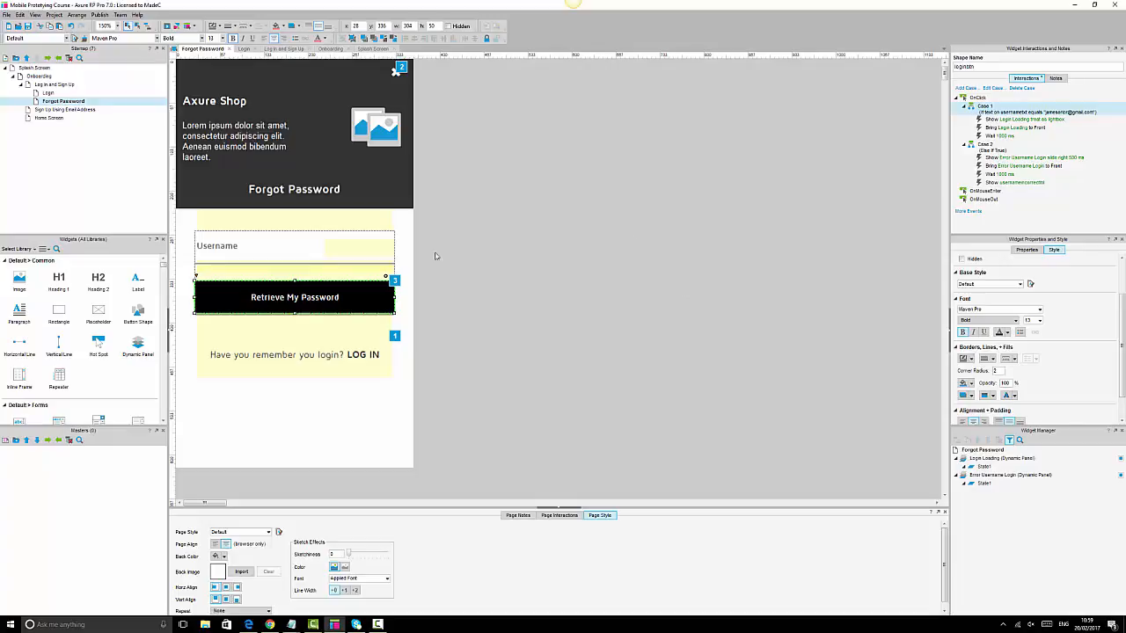
# - Select the copied Login Loading dynamic panel and change its name to 'Recoverpassword Loading'
pyautogui.click(358, 343)
pyautogui.click(363, 324)
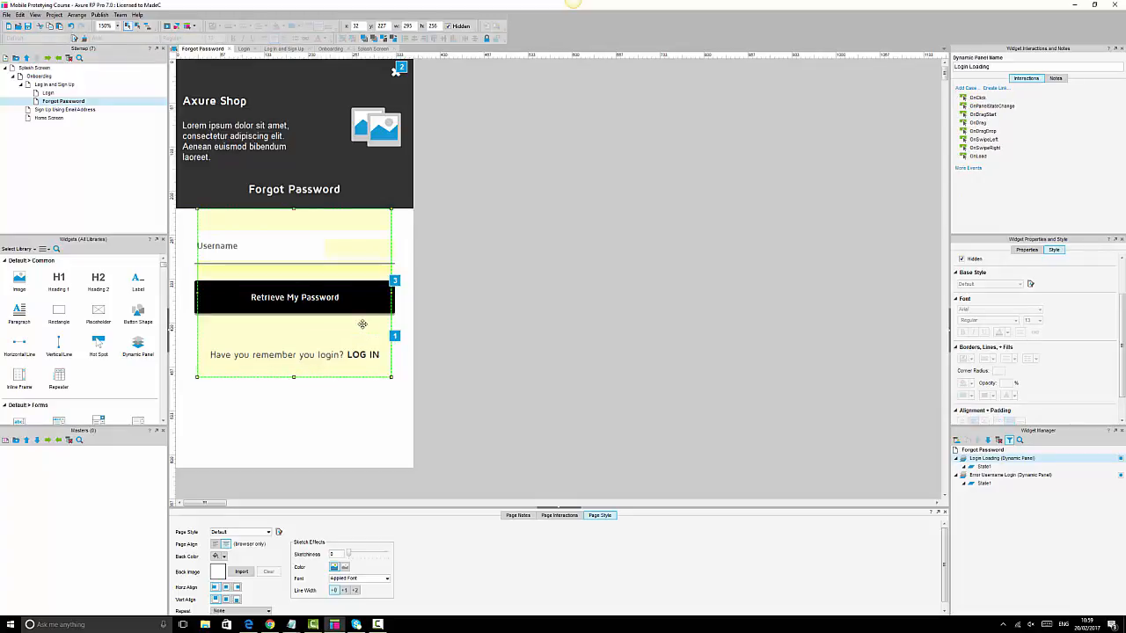
pyautogui.click(968, 67)
pyautogui.doubleClick(967, 67)
pyautogui.write('Recove')
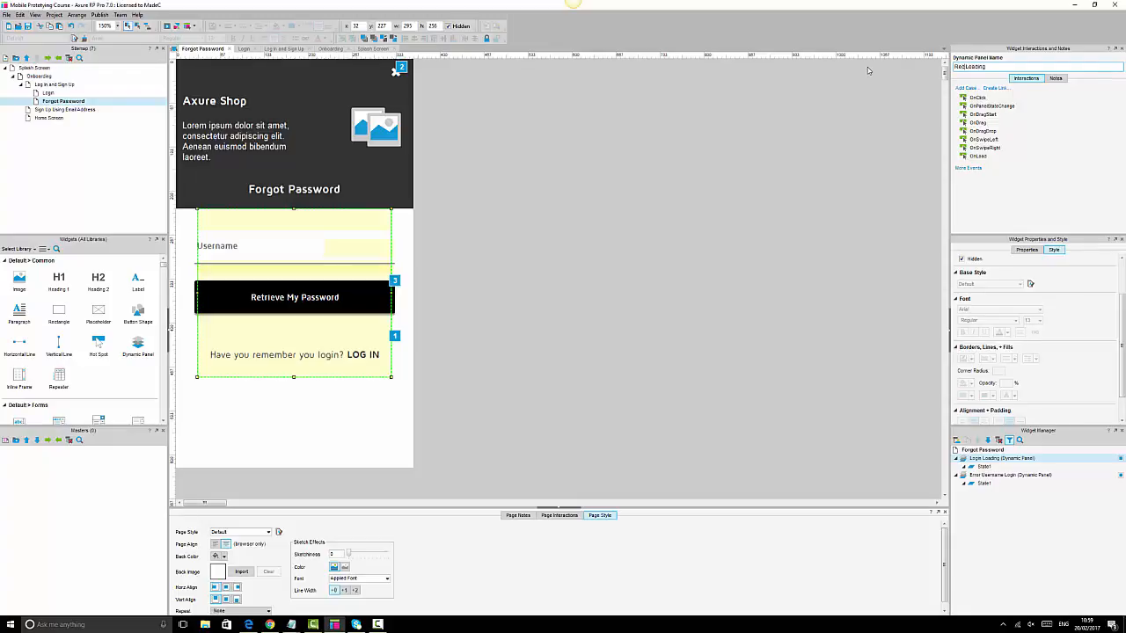
pyautogui.write('rpassword')
pyautogui.click(614, 236)
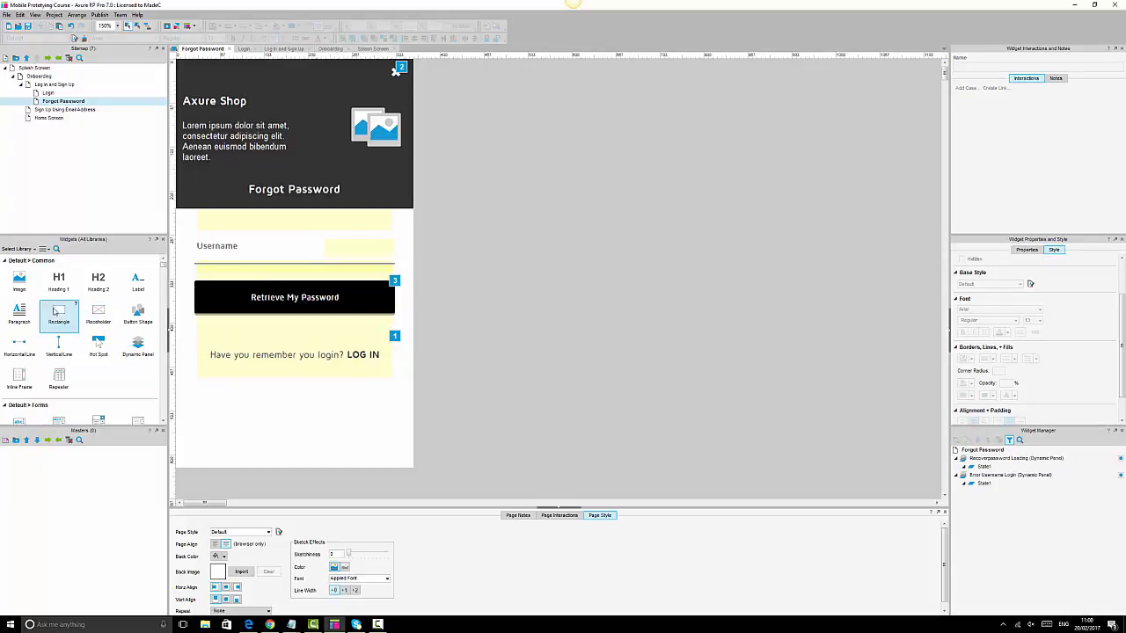
# - Place a rectangle about 285 wide beside the phone layout
pyautogui.moveTo(64, 315); pyautogui.dragTo(469, 226)
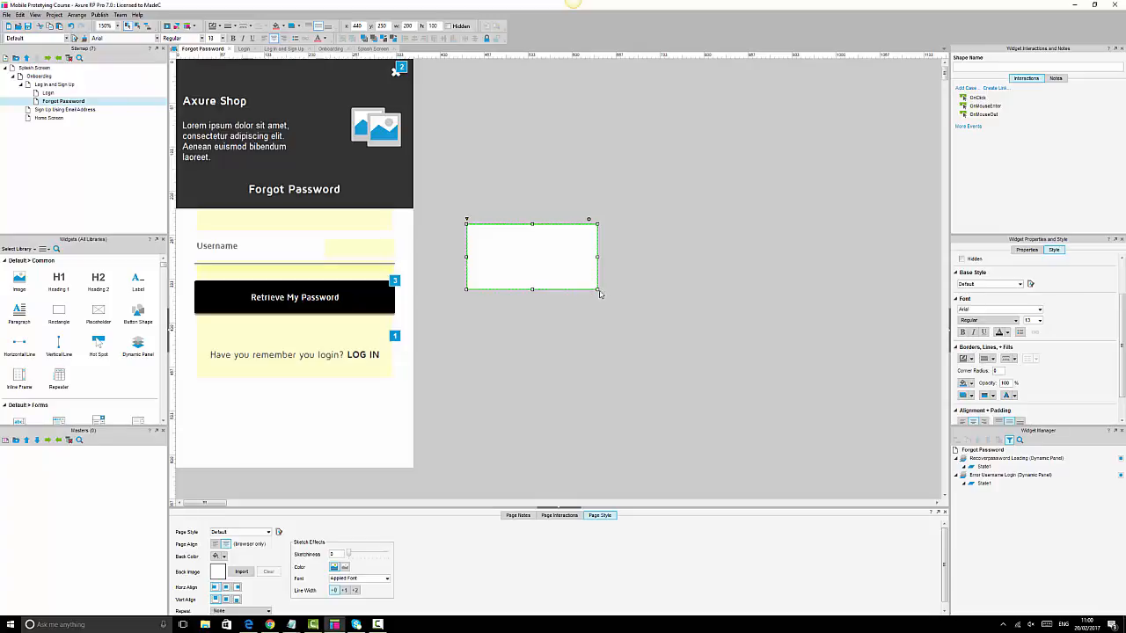
pyautogui.moveTo(600, 294); pyautogui.dragTo(667, 295)
pyautogui.moveTo(608, 273); pyautogui.dragTo(560, 256)
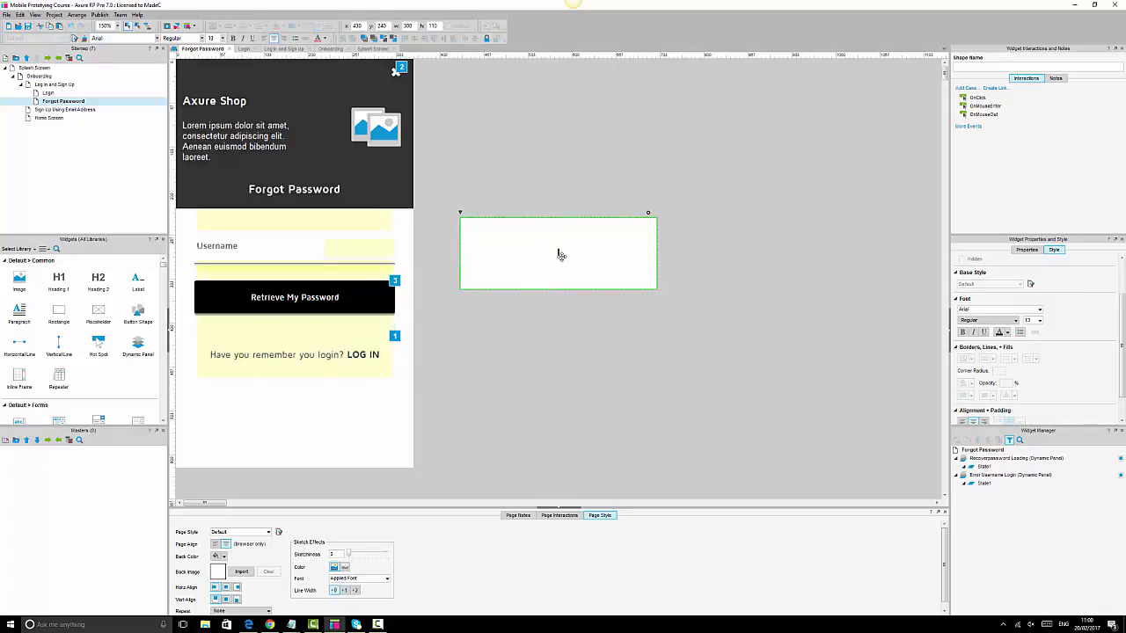
# - Enter 'Password found' and a note to check the user's e-mail to change their password
pyautogui.write('Passwor')
pyautogui.write('d')
pyautogui.write(' Matche')
pyautogui.press('BackSpace')
pyautogui.press('BackSpace')
pyautogui.press('BackSpace')
pyautogui.press('BackSpace')
pyautogui.press('BackSpace')
pyautogui.press('BackSpace')
pyautogui.press('BackSpace')
pyautogui.press('BackSpace')
pyautogui.press('BackSpace')
pyautogui.press('BackSpace')
pyautogui.press('BackSpace')
pyautogui.press('BackSpace')
pyautogui.press('BackSpace')
pyautogui.press('BackSpace')
pyautogui.press('BackSpace')
pyautogui.write('Username')
pyautogui.press('BackSpace')
pyautogui.press('BackSpace')
pyautogui.press('BackSpace')
pyautogui.press('BackSpace')
pyautogui.press('BackSpace')
pyautogui.press('BackSpace')
pyautogui.write('Password found')
pyautogui.press('Return')
pyautogui.press('BackSpace')
pyautogui.press('BackSpace')
pyautogui.press('Return')
pyautogui.write('Please check your em')
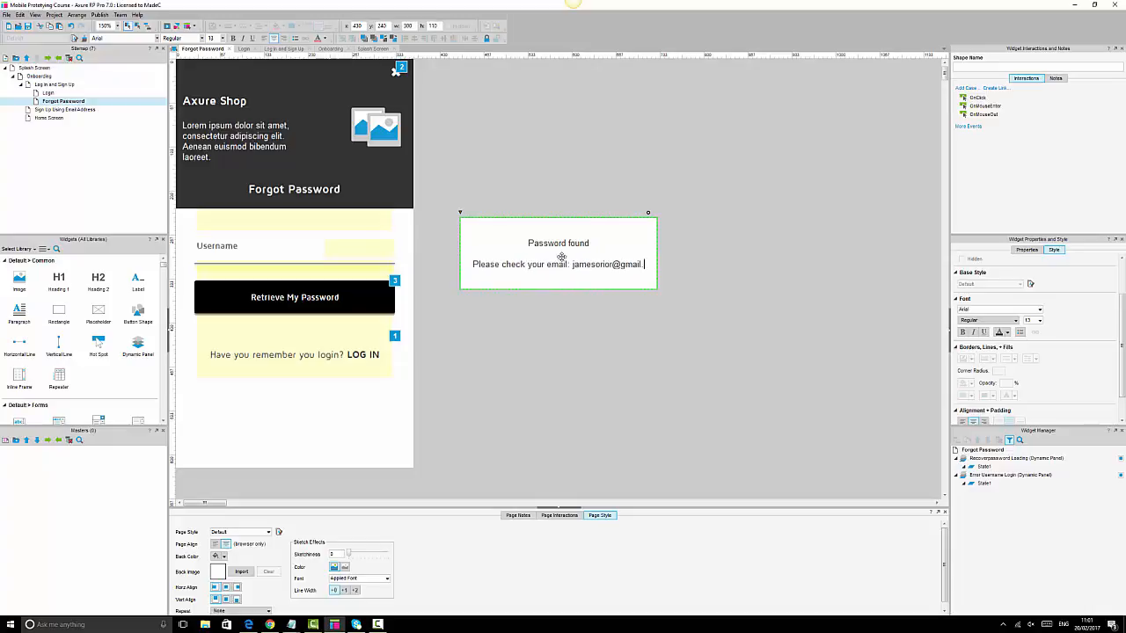
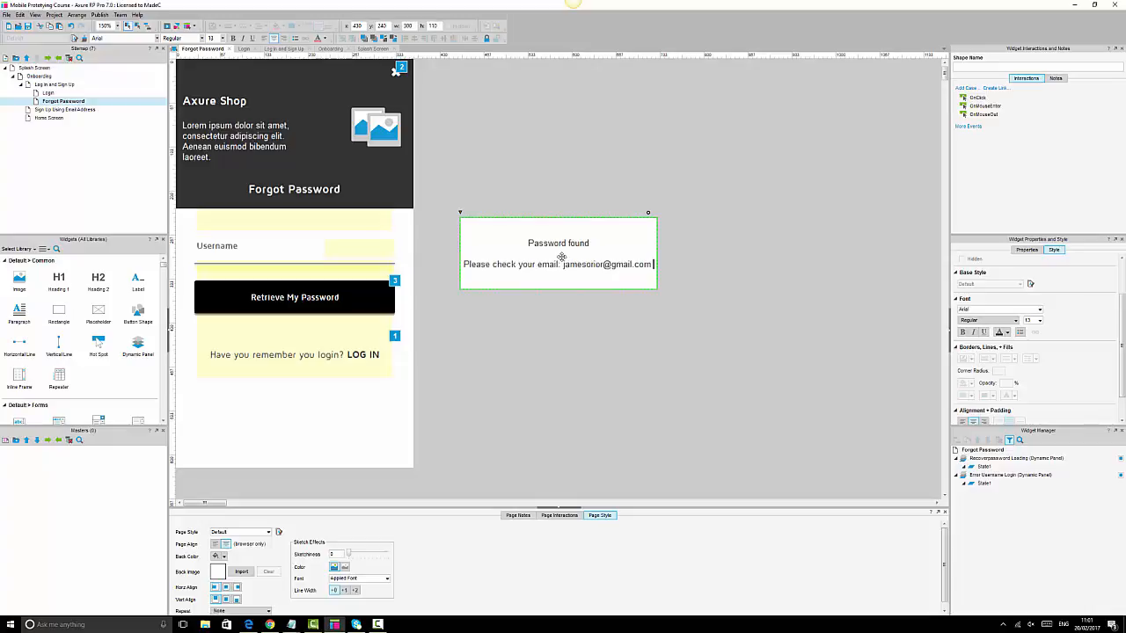
pyautogui.write('to cha')
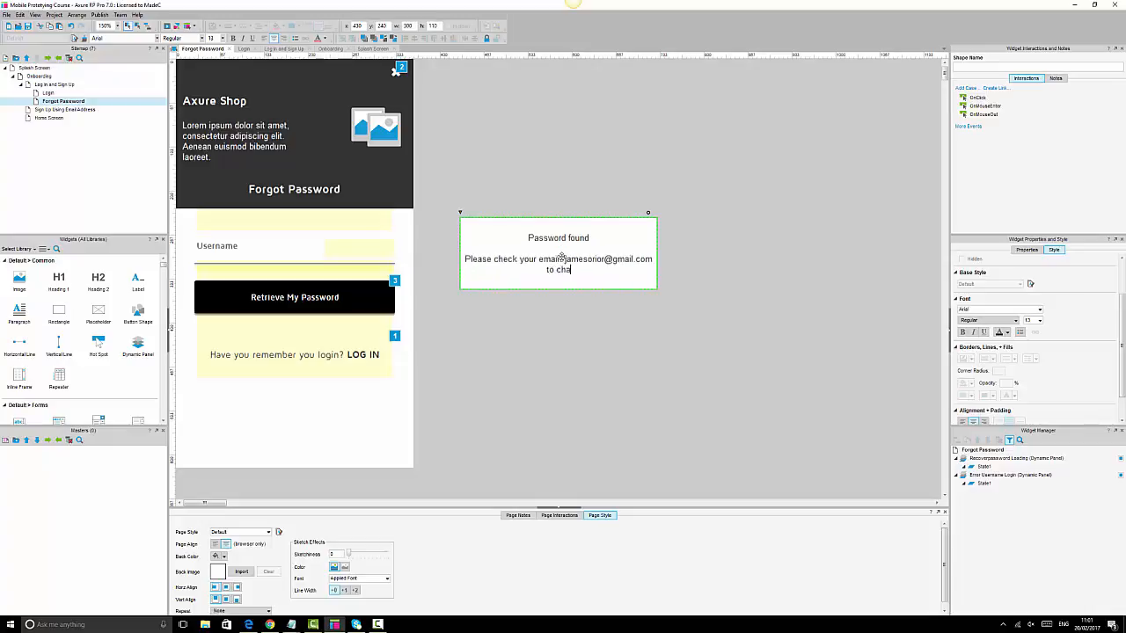
pyautogui.write('nge your password')
# - Break the message onto separate lines, with the email and 'to change your password' on their own lines
pyautogui.click(539, 259)
pyautogui.press('Return')
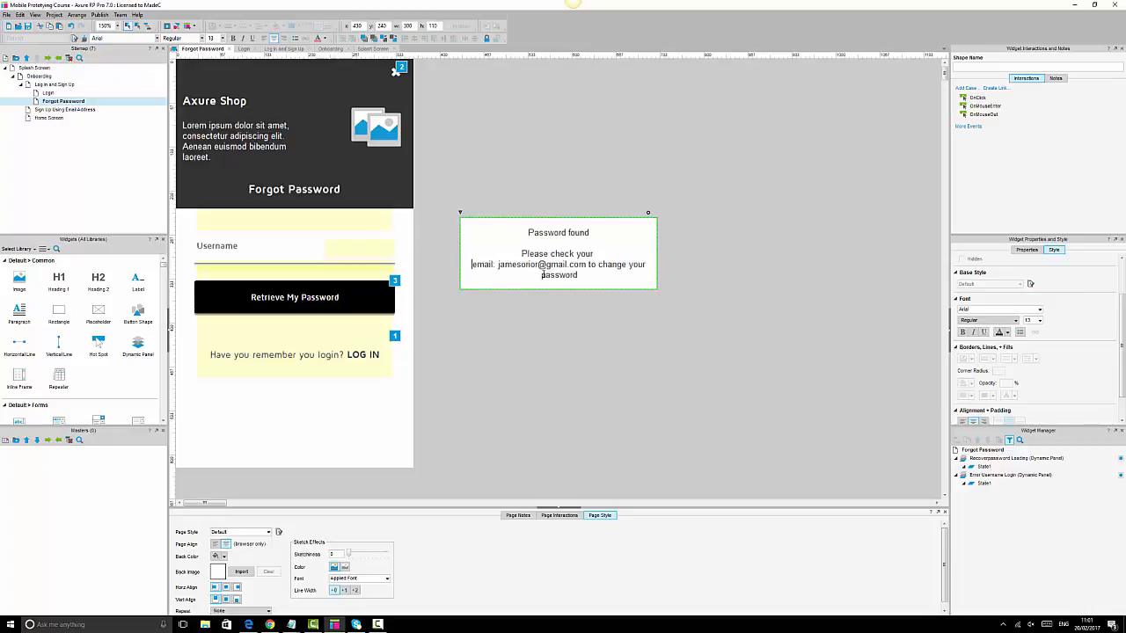
pyautogui.click(588, 264)
pyautogui.press('Return')
pyautogui.press('Return')
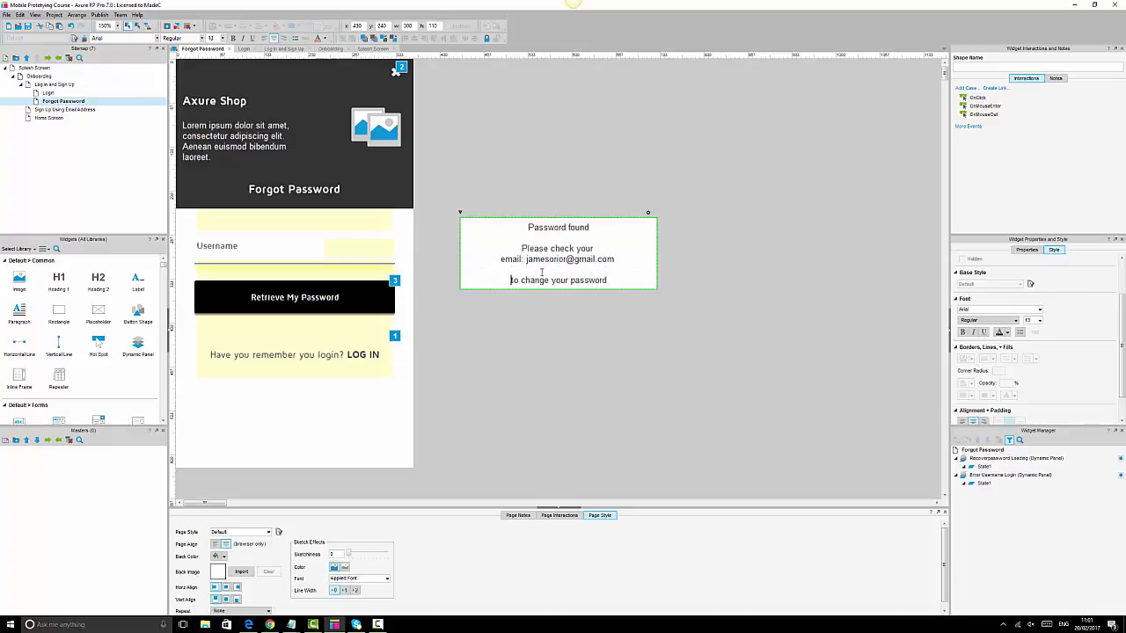
pyautogui.click(596, 248)
pyautogui.press('Return')
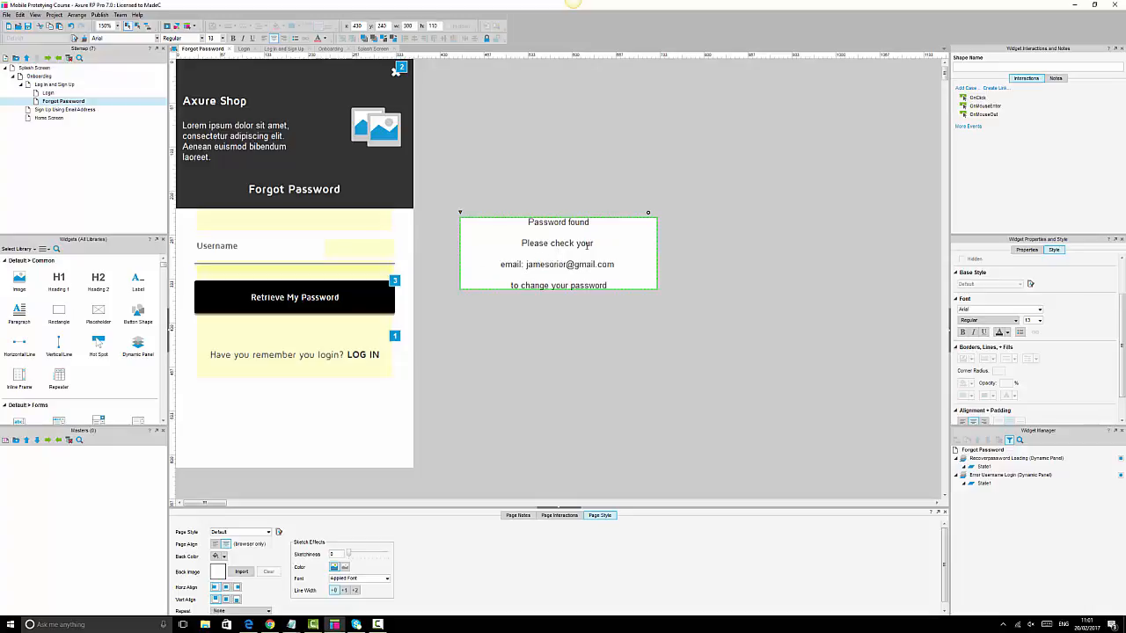
pyautogui.click(751, 285)
pyautogui.click(704, 274)
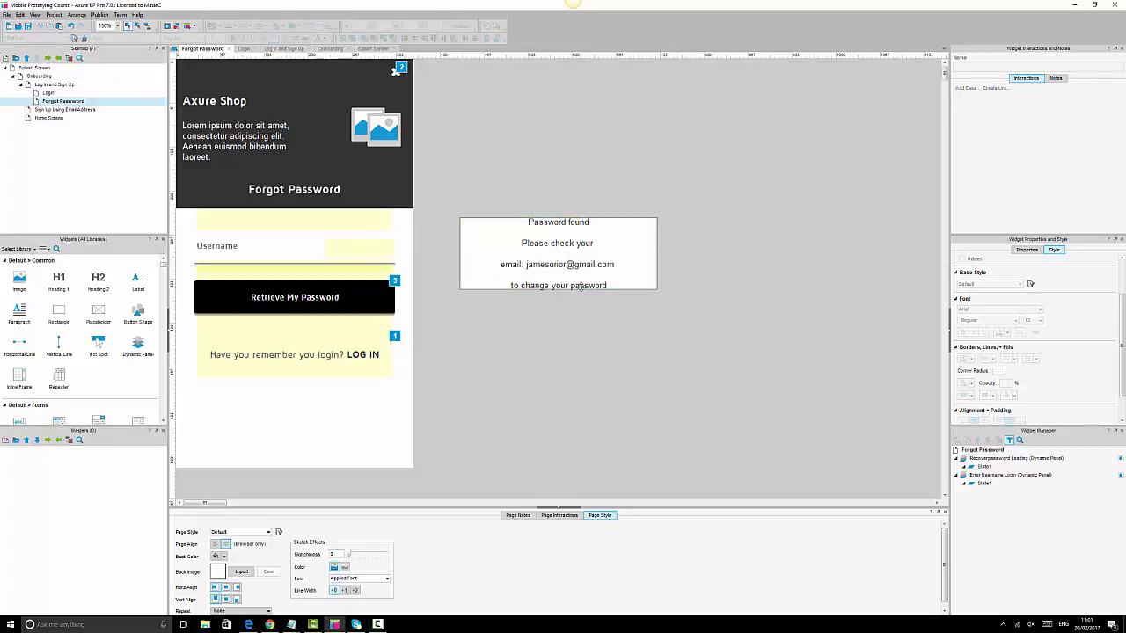
# - Tidy the message text by removing the extra blank line and rejoining the last line
pyautogui.click(580, 287)
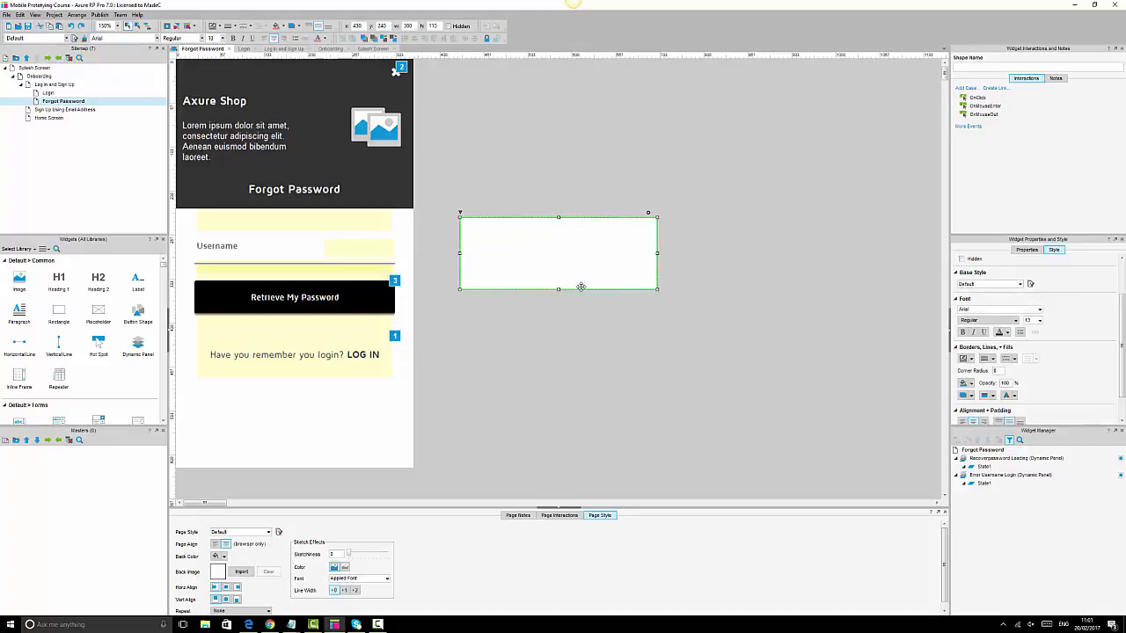
pyautogui.hotkey('ctrl', 'z')
pyautogui.hotkey('ctrl', 'y')
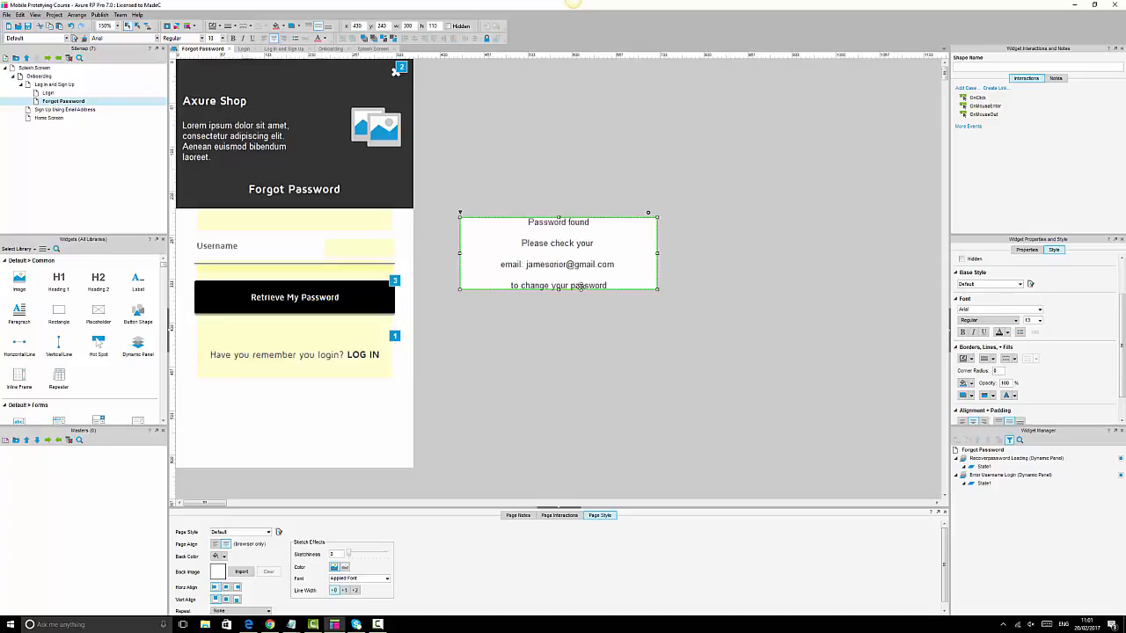
pyautogui.doubleClick(510, 285)
pyautogui.click(510, 285)
pyautogui.press('BackSpace')
pyautogui.press('BackSpace')
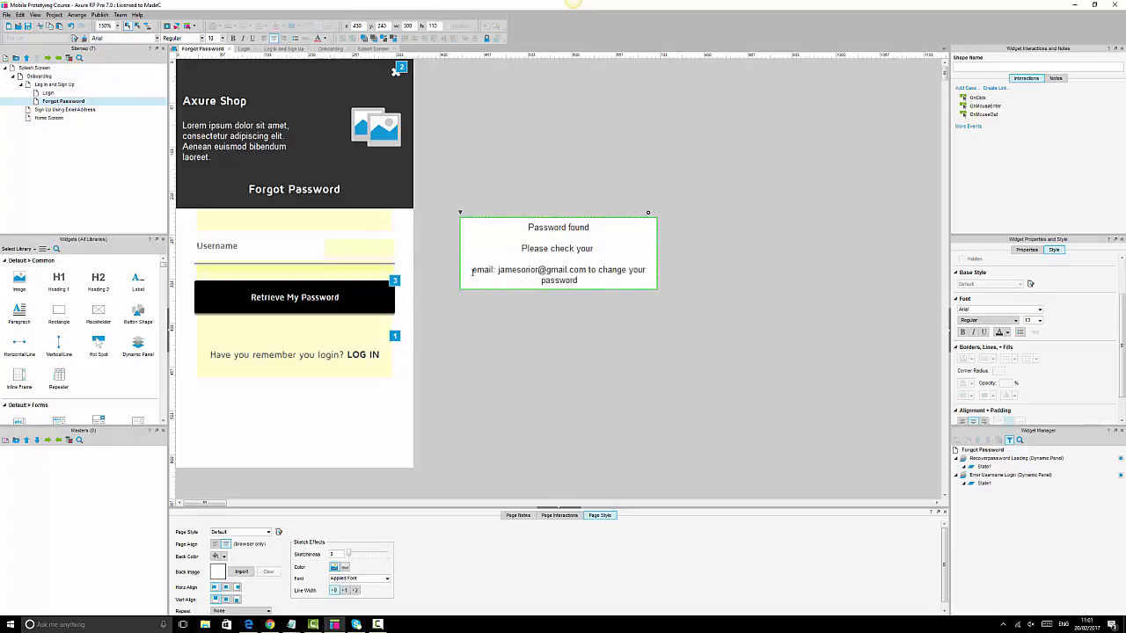
pyautogui.press('BackSpace')
pyautogui.press('BackSpace')
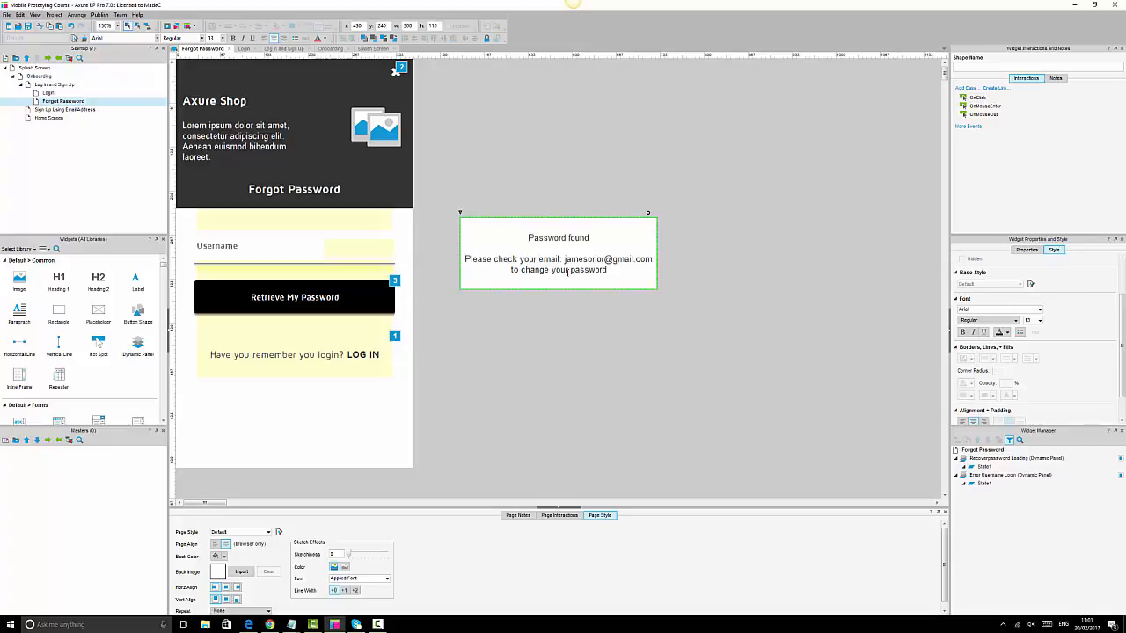
pyautogui.click(679, 297)
pyautogui.click(561, 252)
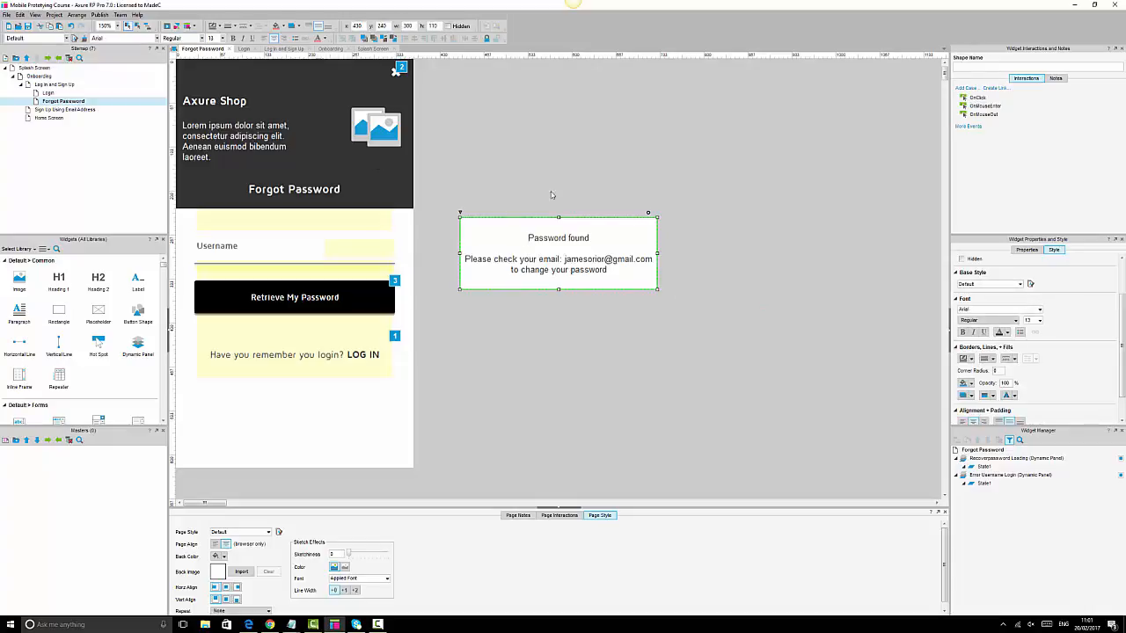
# - Set the message box font to Maven Pro with a corner radius of 2
pyautogui.click(232, 25)
pyautogui.click(232, 39)
pyautogui.click(119, 36)
pyautogui.write('Maven Pro')
pyautogui.press('Return')
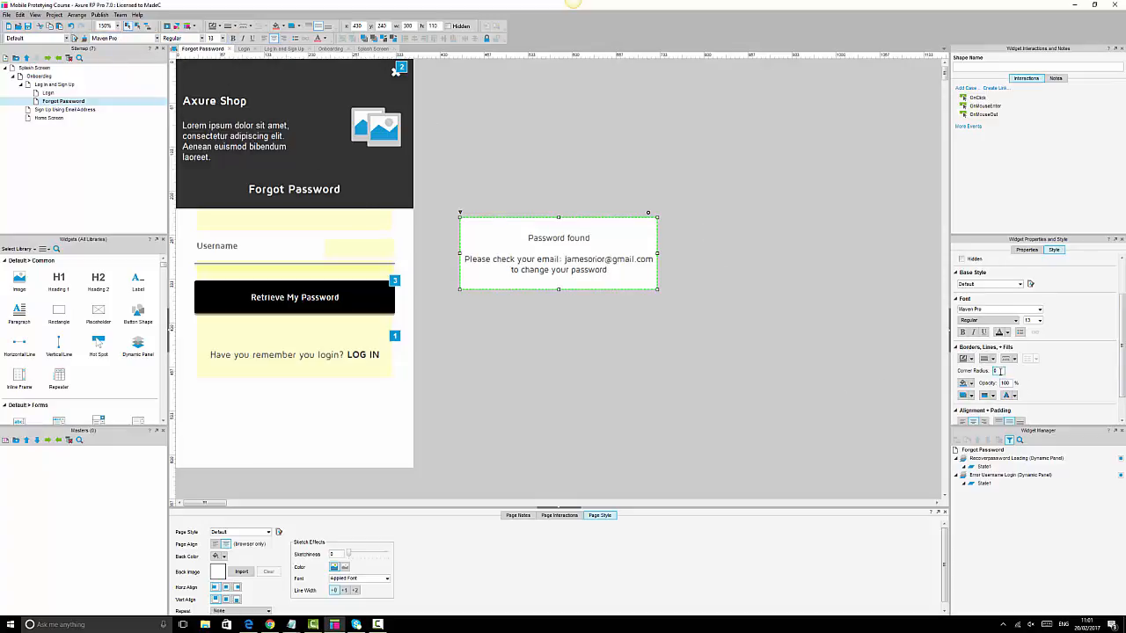
pyautogui.click(652, 348)
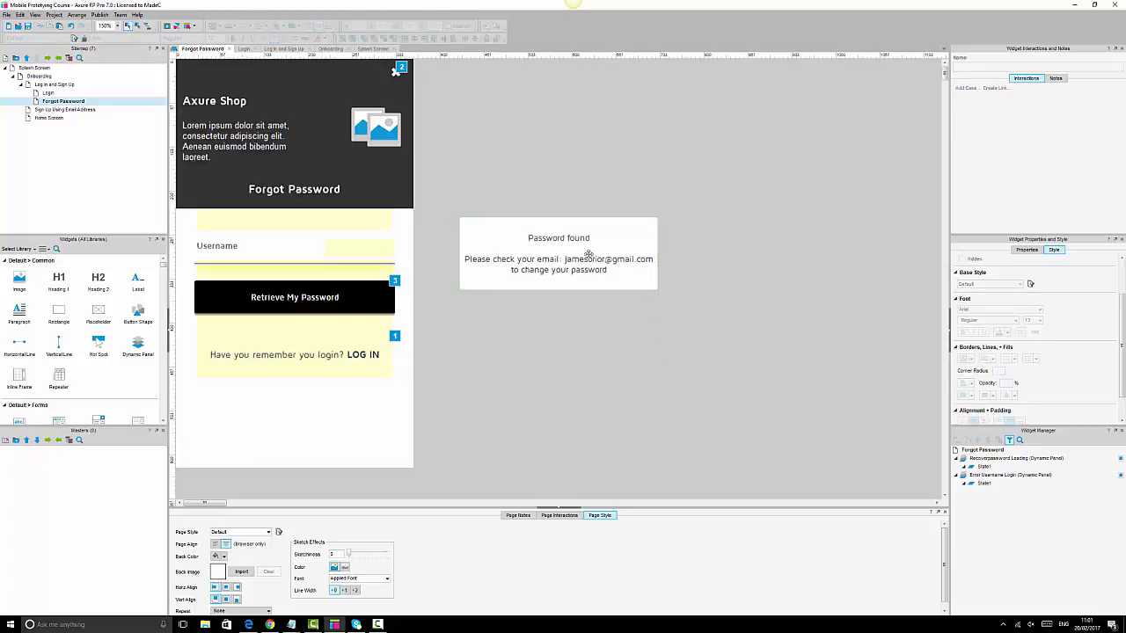
pyautogui.click(588, 254)
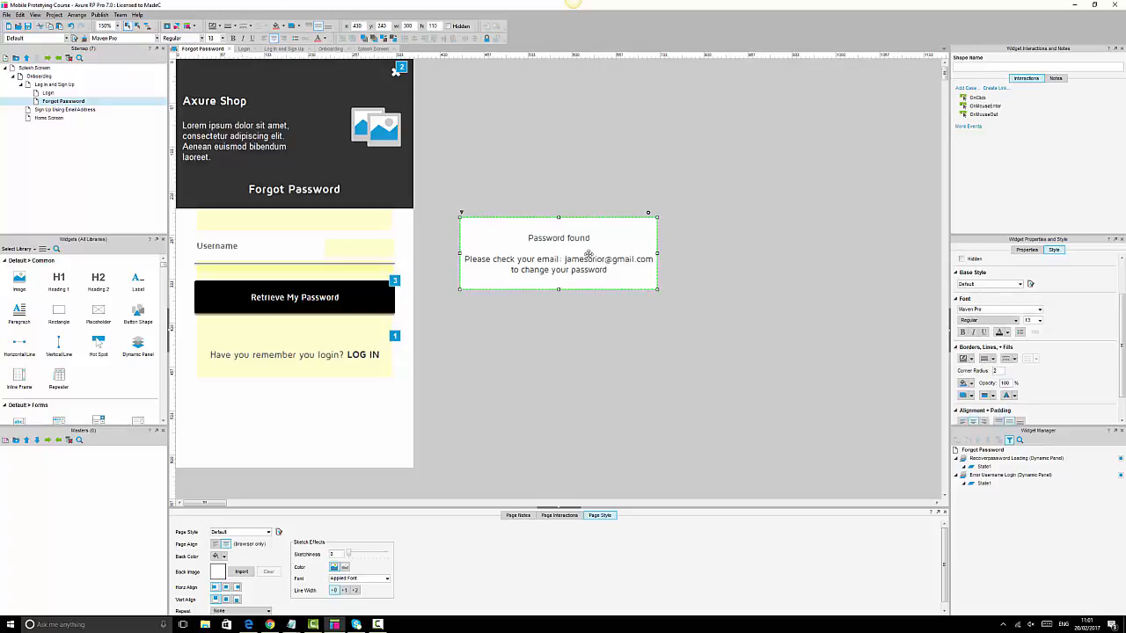
# - Make the 'Password found' title bold
pyautogui.doubleClick(541, 243)
pyautogui.click(564, 238)
pyautogui.moveTo(614, 237); pyautogui.dragTo(526, 236)
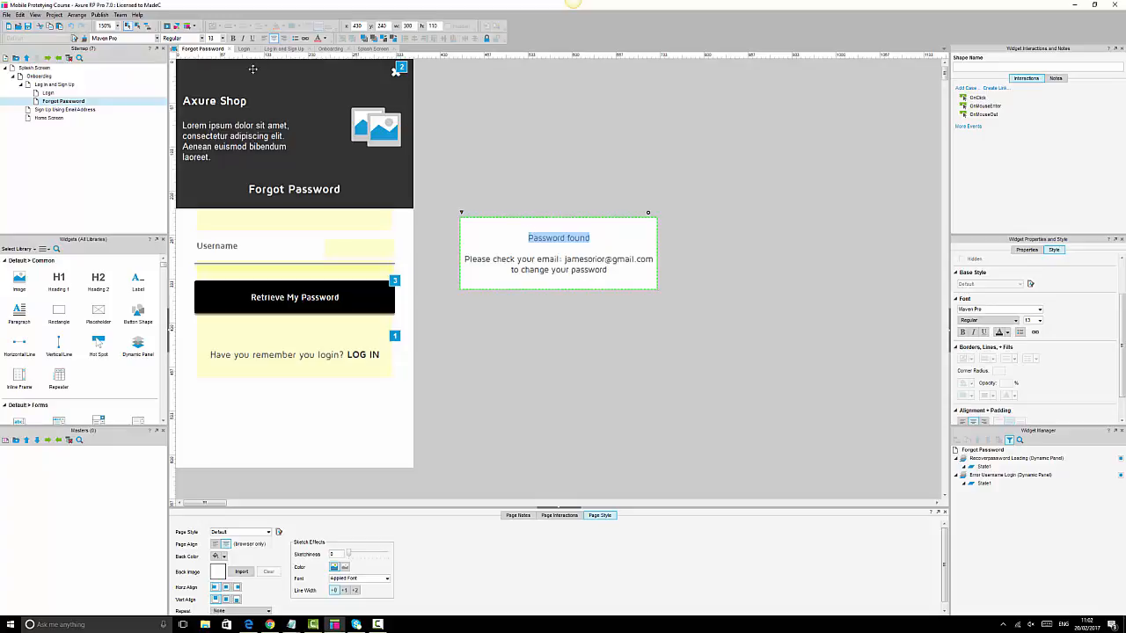
pyautogui.click(234, 39)
pyautogui.click(679, 219)
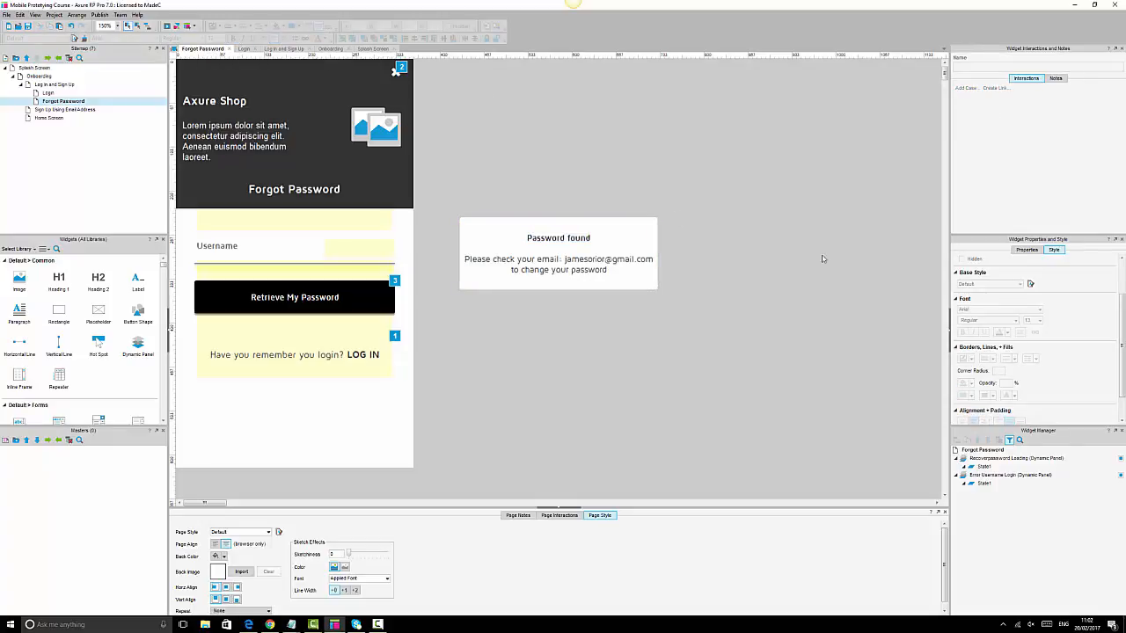
# - Mark the box hidden, move it onto the form, and send it behind the Retrieve button
pyautogui.click(614, 246)
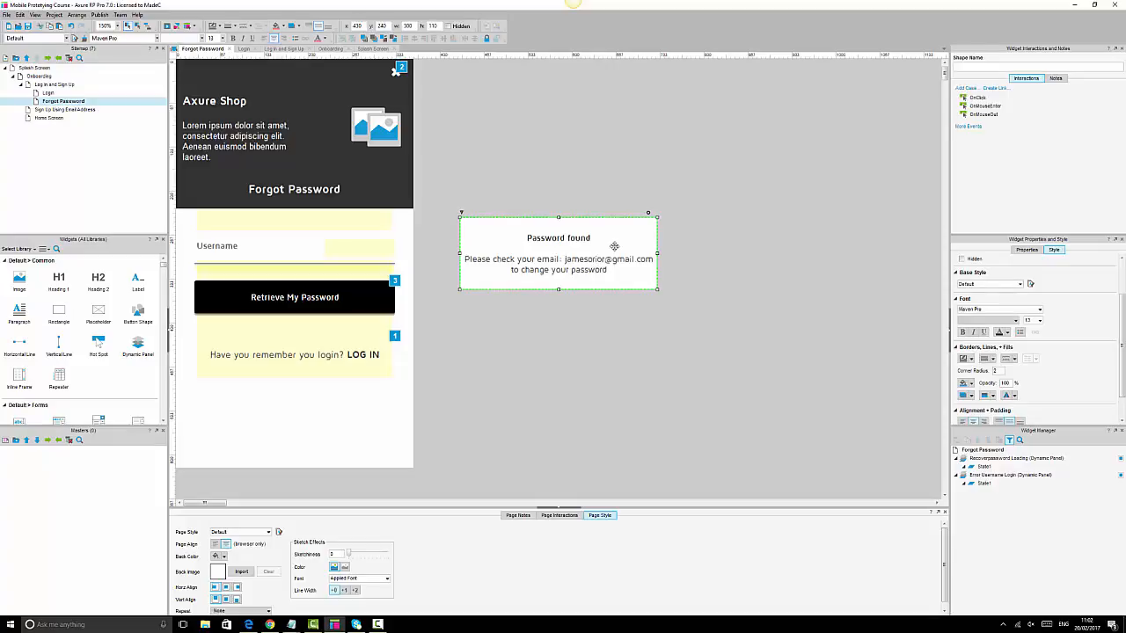
pyautogui.click(449, 28)
pyautogui.click(695, 207)
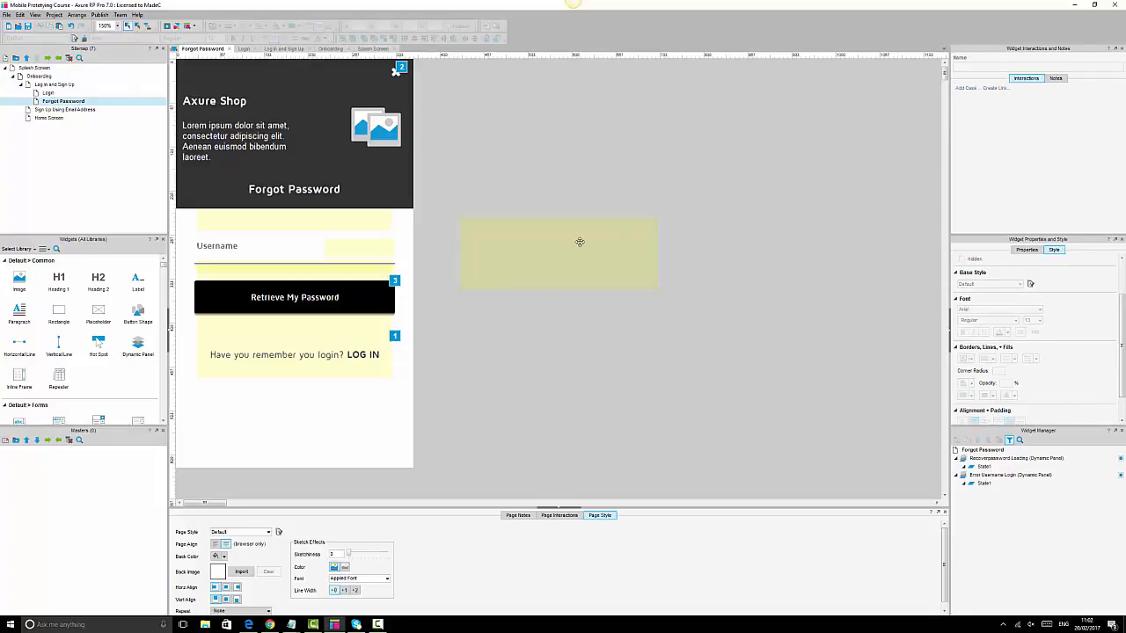
pyautogui.moveTo(586, 250); pyautogui.dragTo(328, 289)
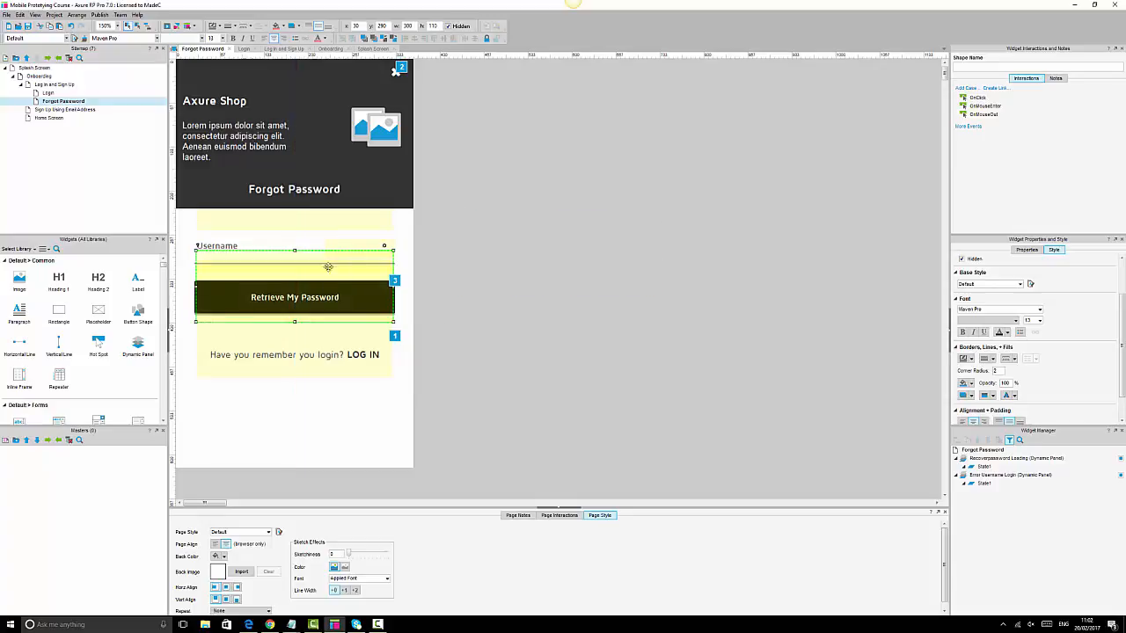
pyautogui.click(373, 39)
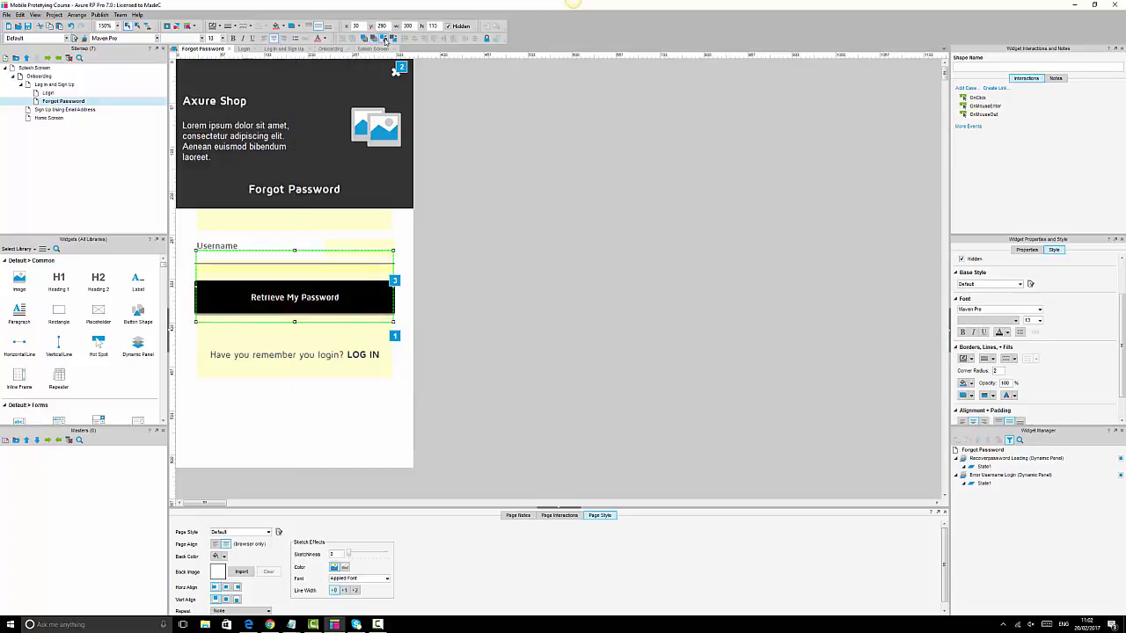
pyautogui.click(606, 222)
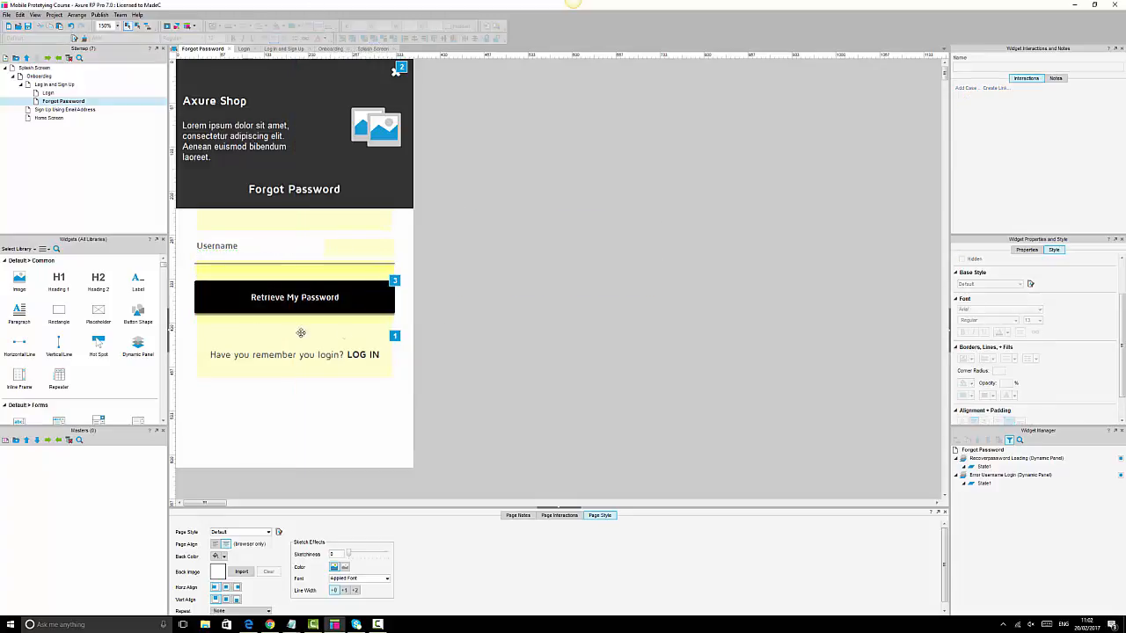
# - Change the Retrieve My Password button's shape name from 'loginbtn' to 'retrievepasswordbtn'
pyautogui.click(373, 297)
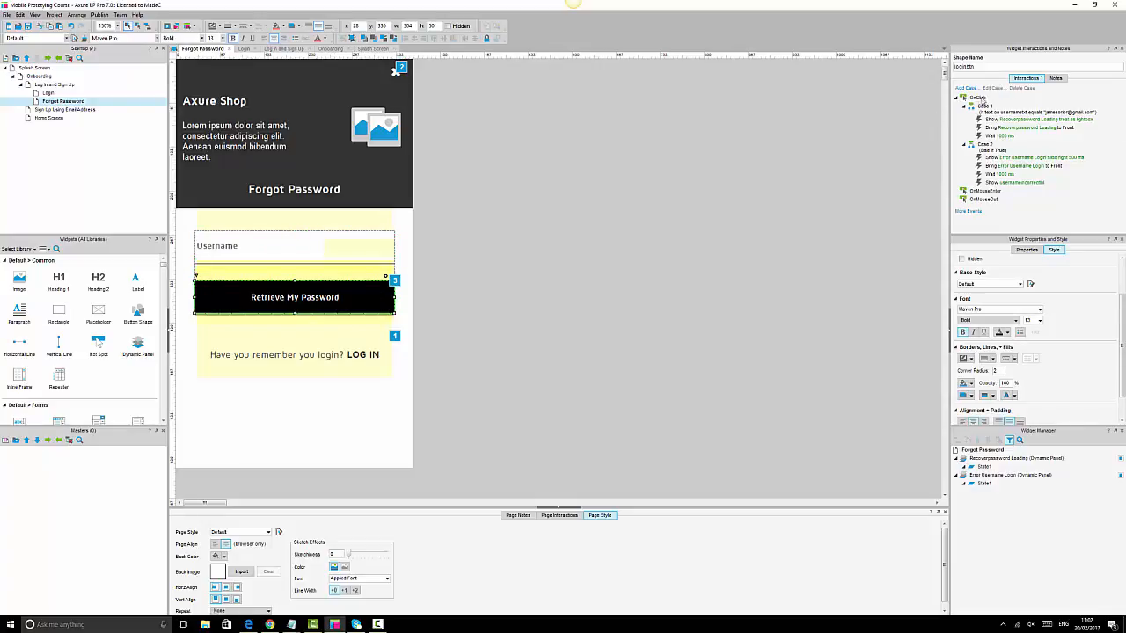
pyautogui.click(965, 67)
pyautogui.moveTo(965, 67); pyautogui.dragTo(928, 72)
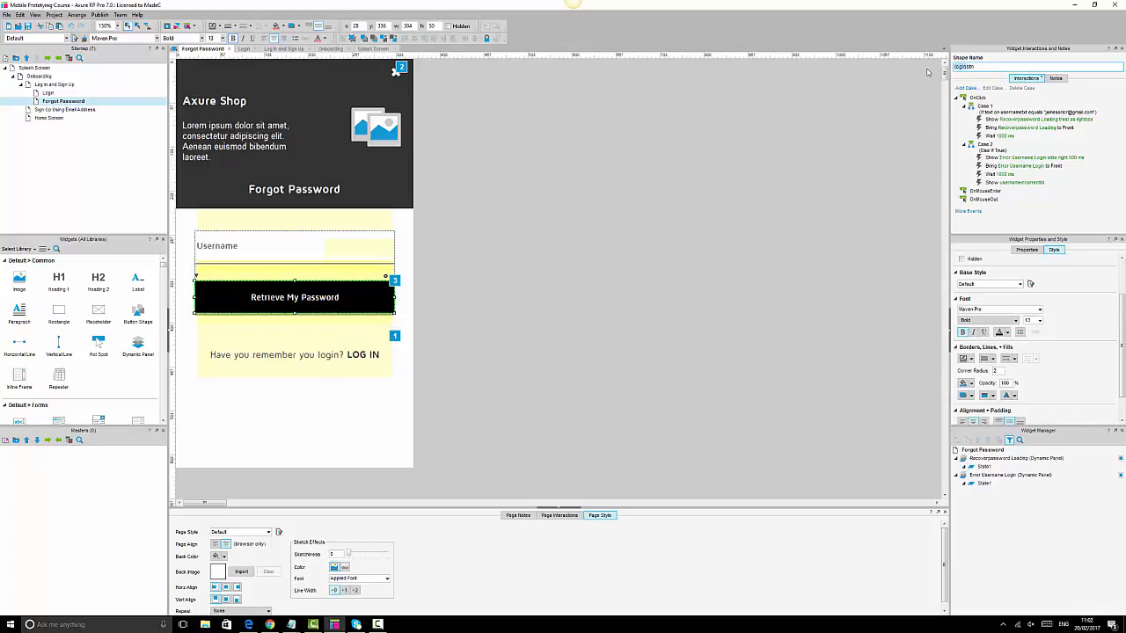
pyautogui.write('retrievepassword')
pyautogui.press('Return')
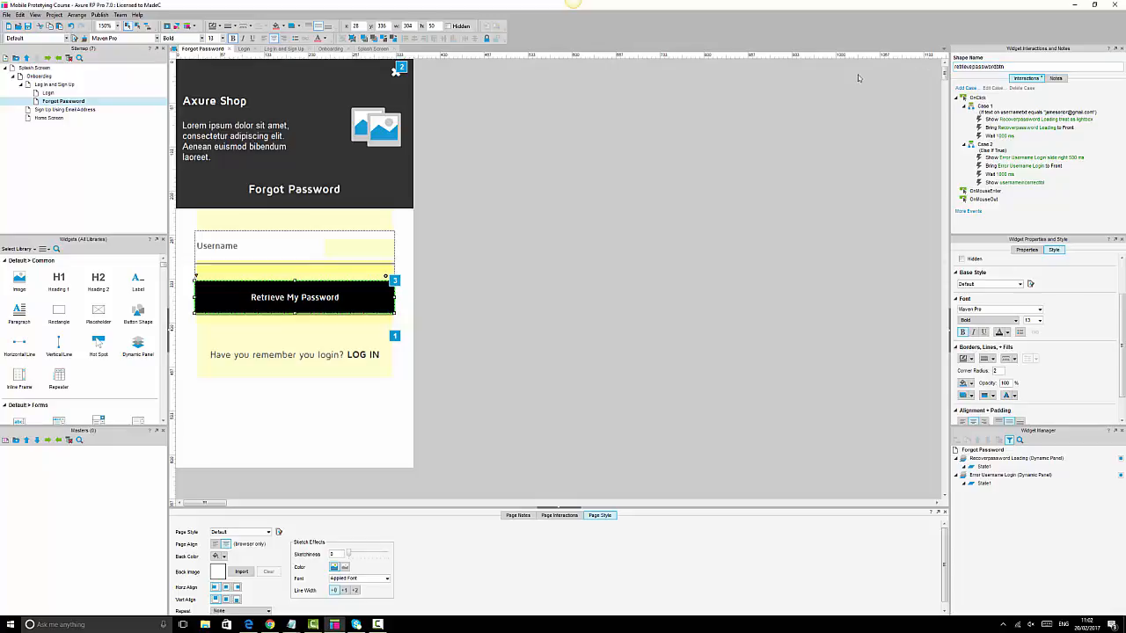
pyautogui.click(700, 453)
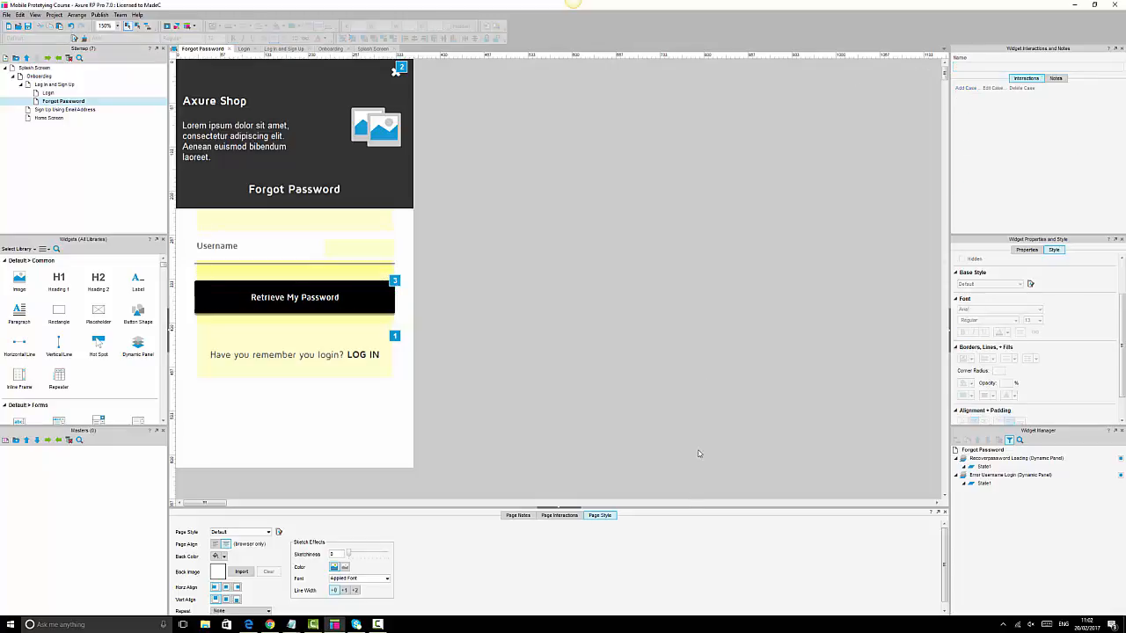
pyautogui.click(350, 299)
pyautogui.click(384, 296)
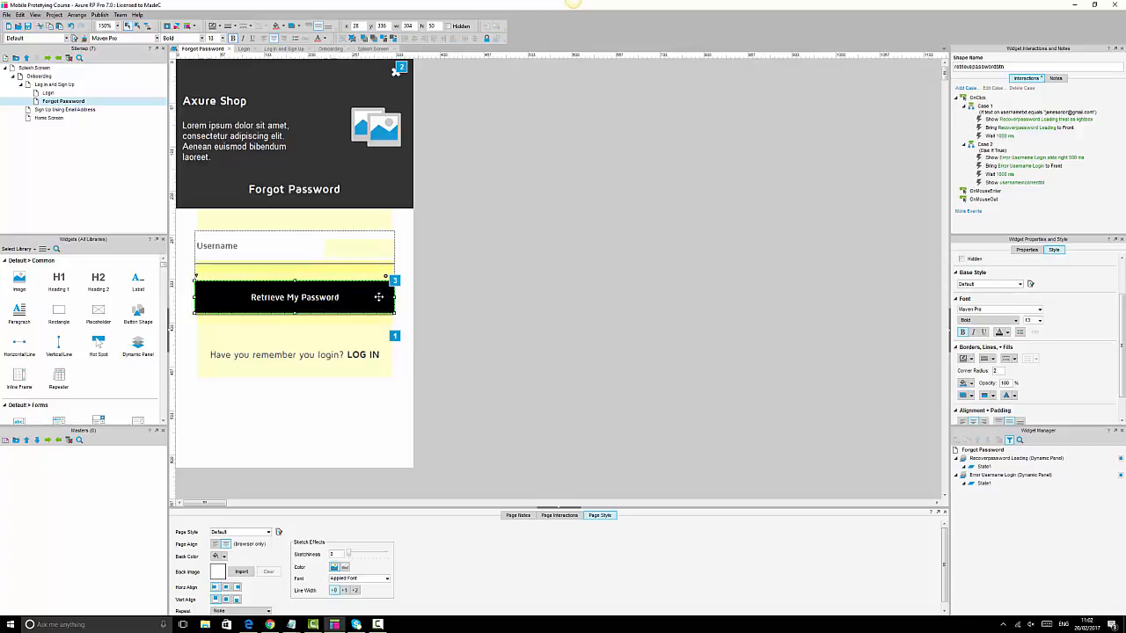
# - In Case 1, after the 1000 ms Wait, add Show/Hide, Bring to Front/Back, and Open Link to Login
pyautogui.doubleClick(1000, 137)
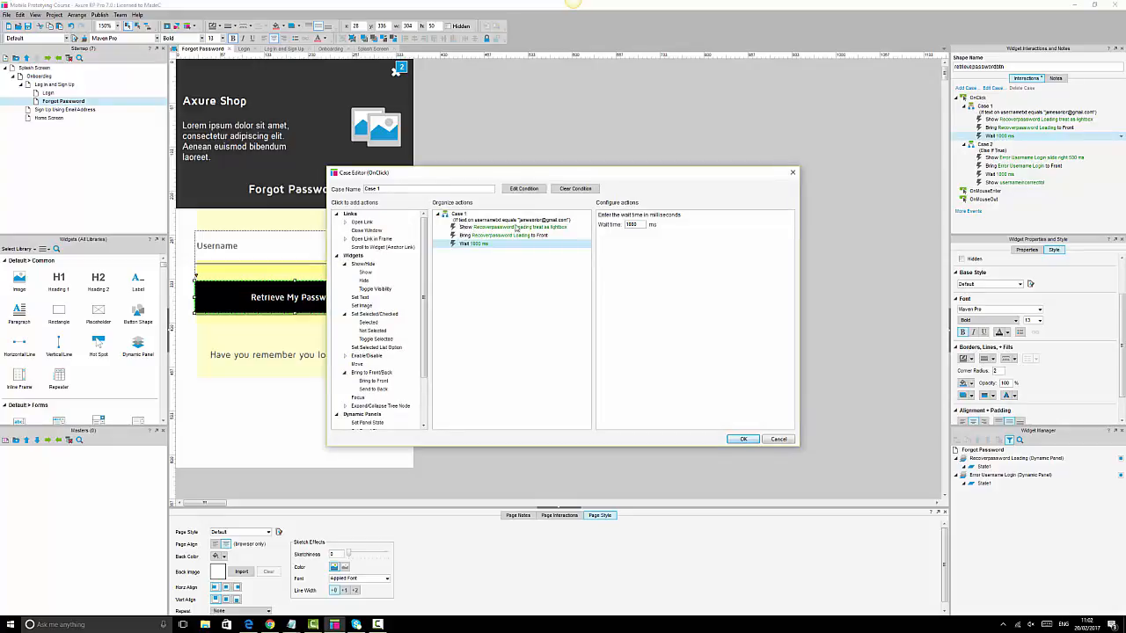
pyautogui.click(529, 228)
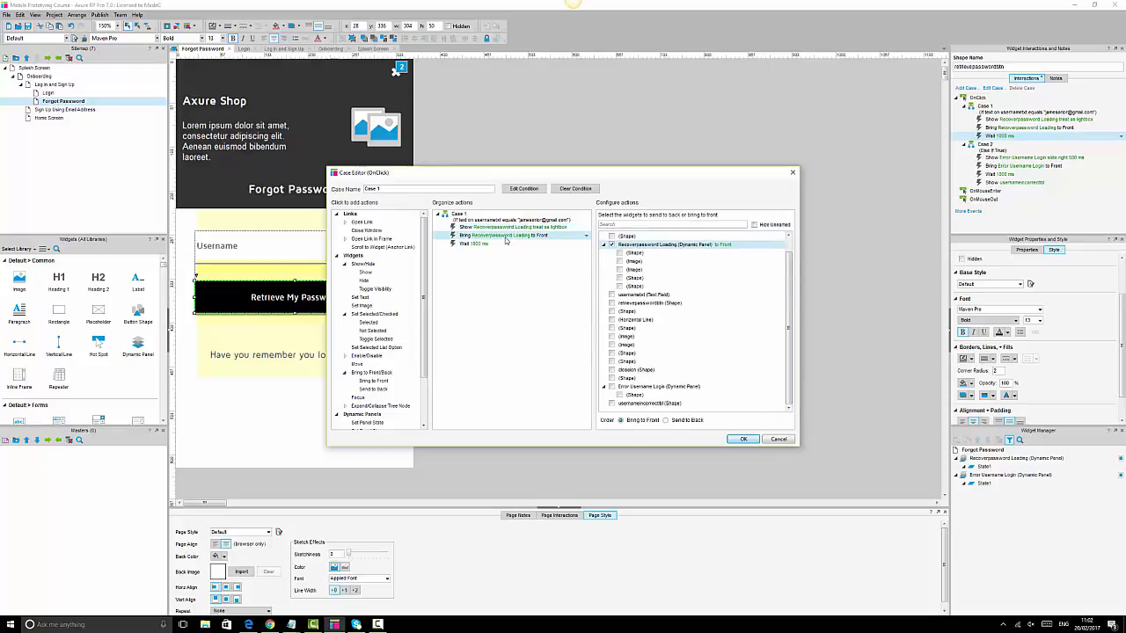
pyautogui.click(472, 245)
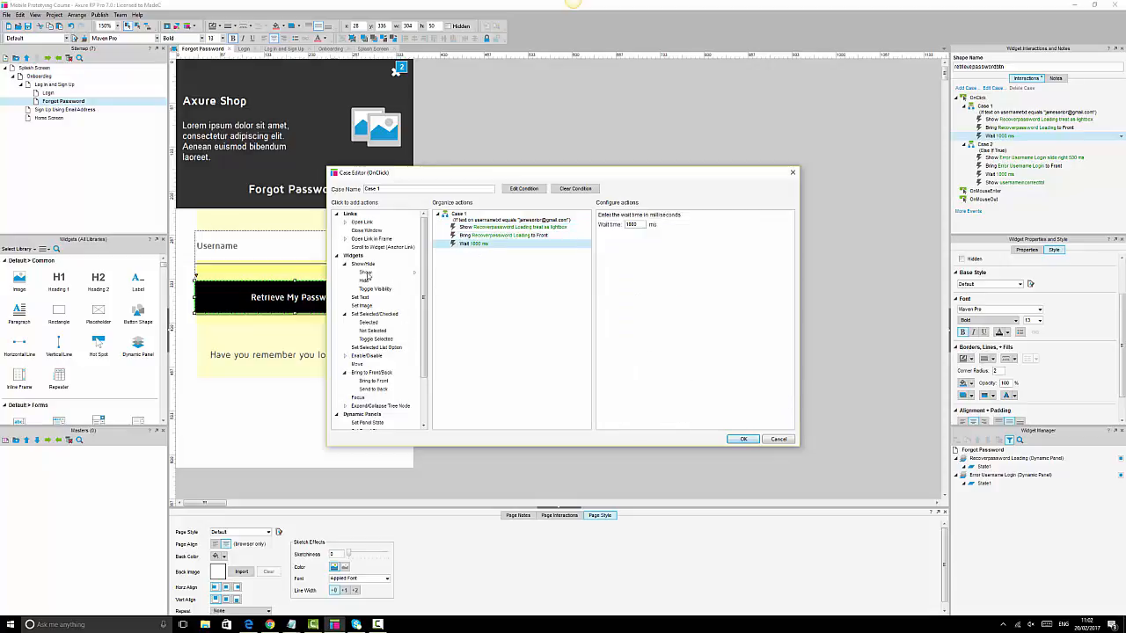
pyautogui.click(364, 280)
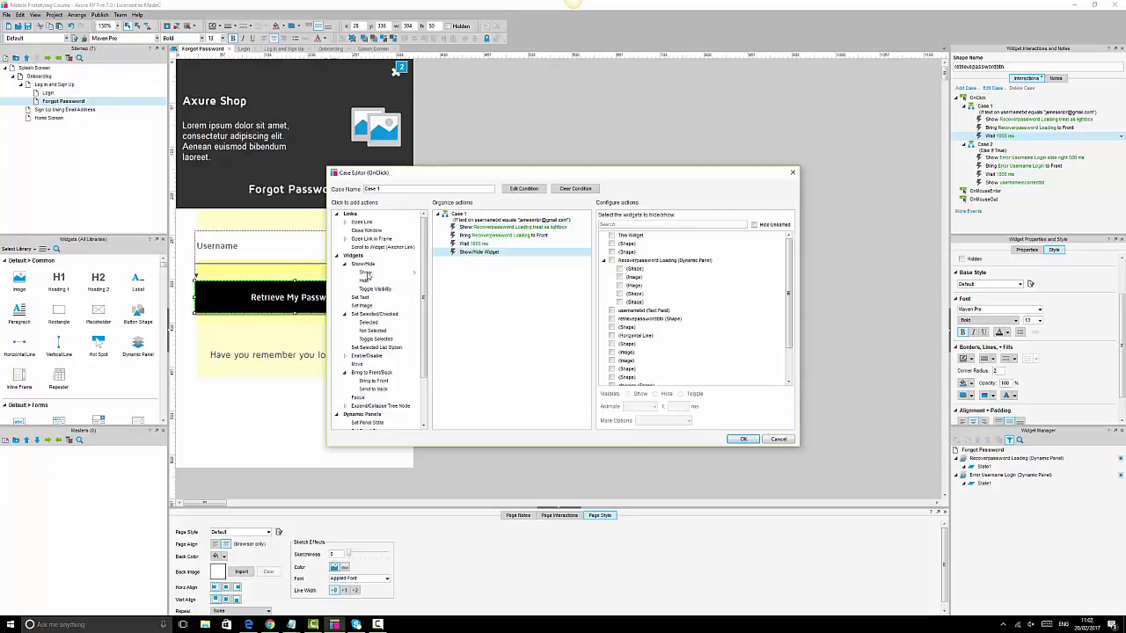
pyautogui.click(372, 382)
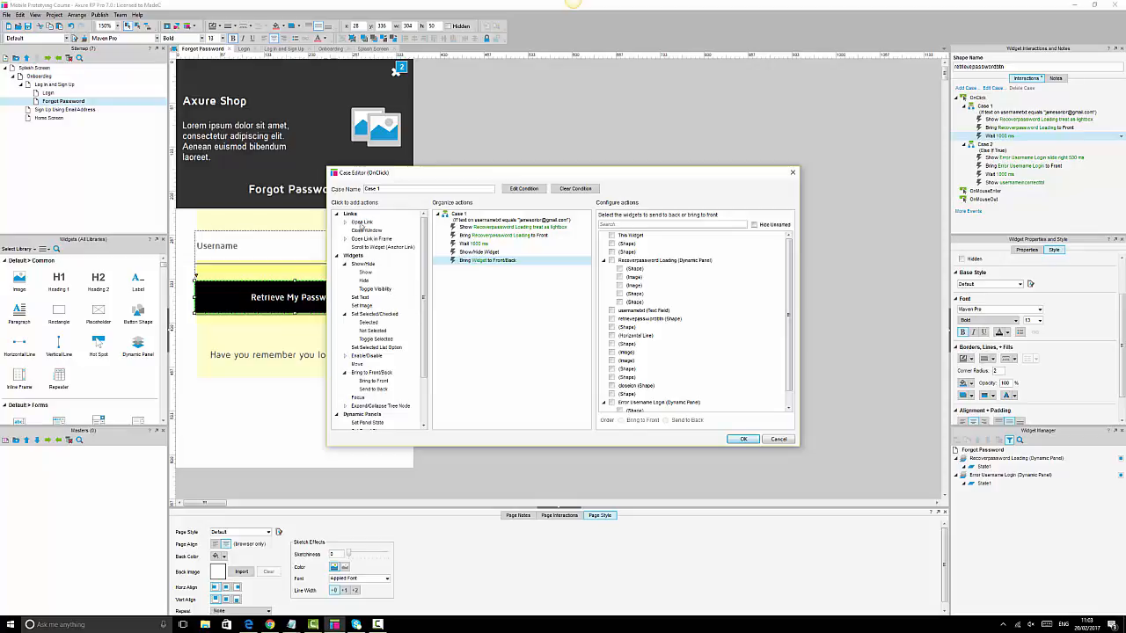
pyautogui.click(363, 222)
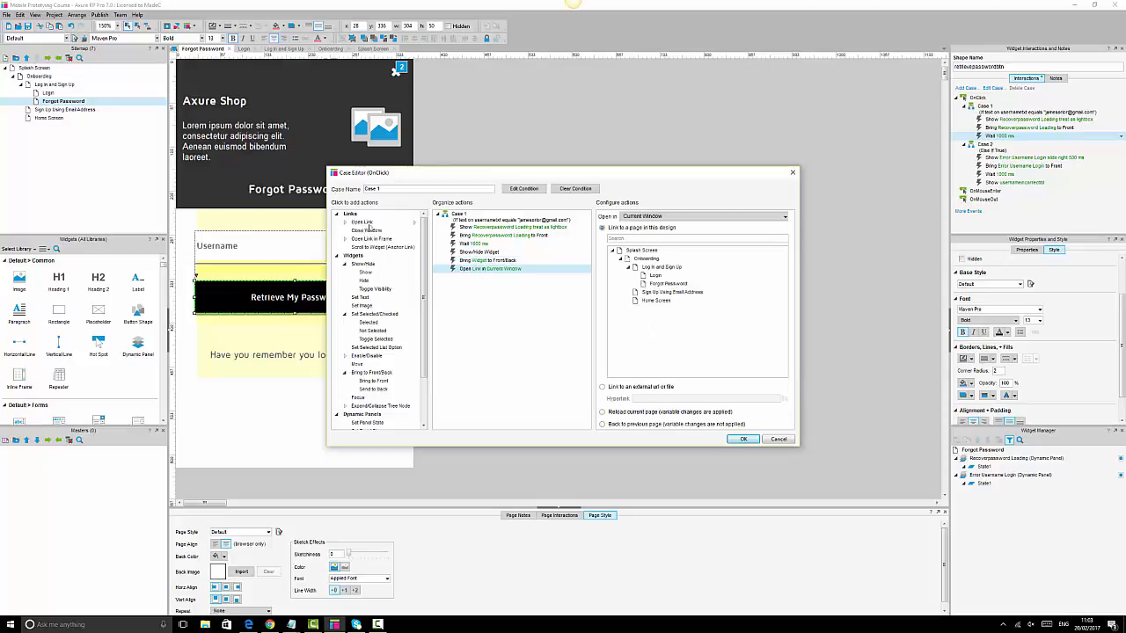
pyautogui.click(656, 276)
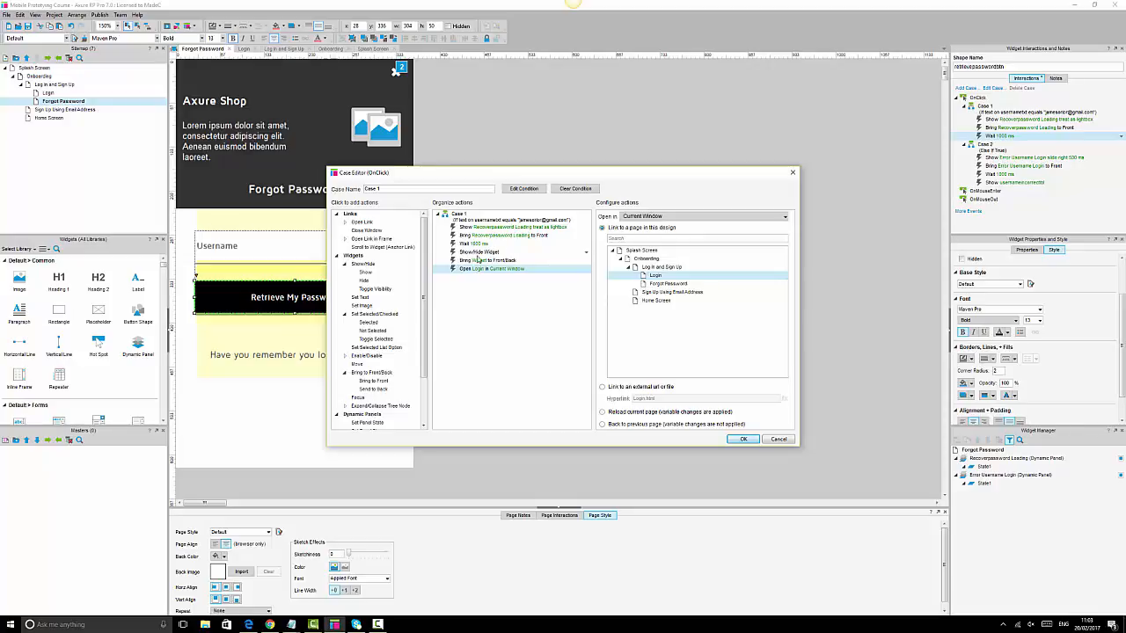
# - Review Case 1's Show/Hide Widget action and its widget list, then cancel the Case Editor
pyautogui.click(481, 252)
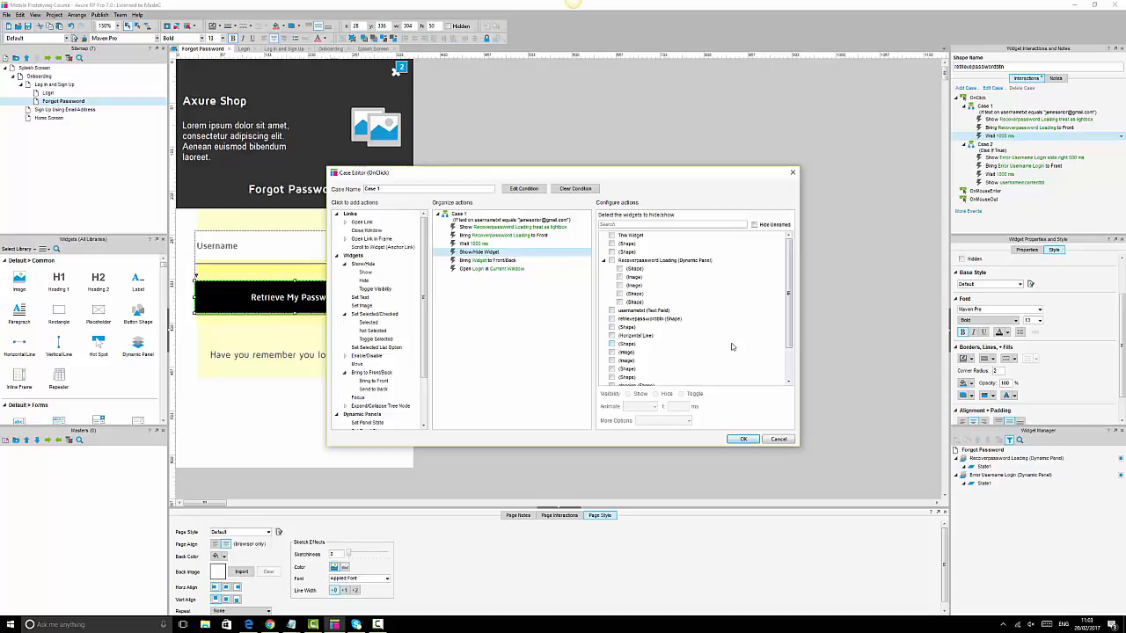
pyautogui.scroll(-2, 731, 346)
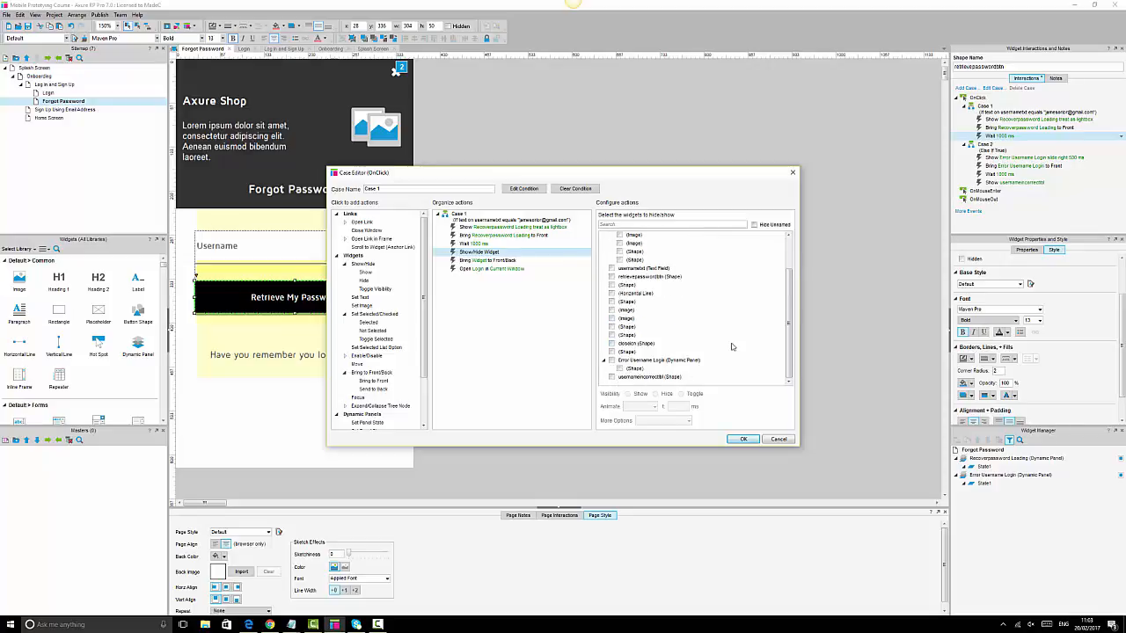
pyautogui.click(777, 439)
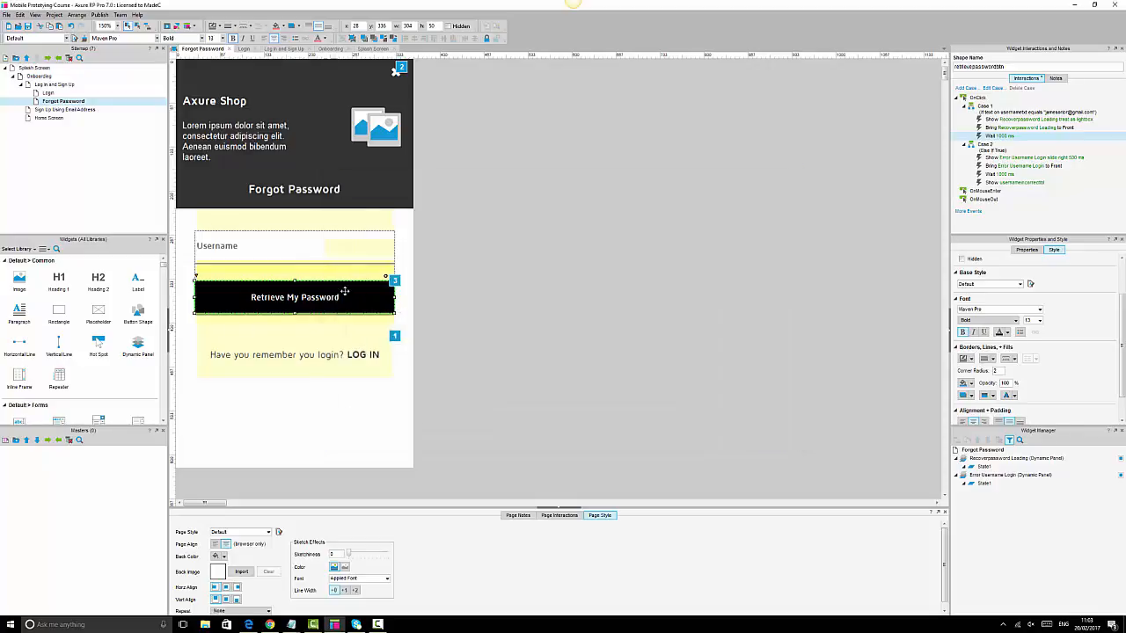
# - Name the hidden shape behind the Retrieve My Password button 'passwordfound', then reselect the button
pyautogui.click(351, 278)
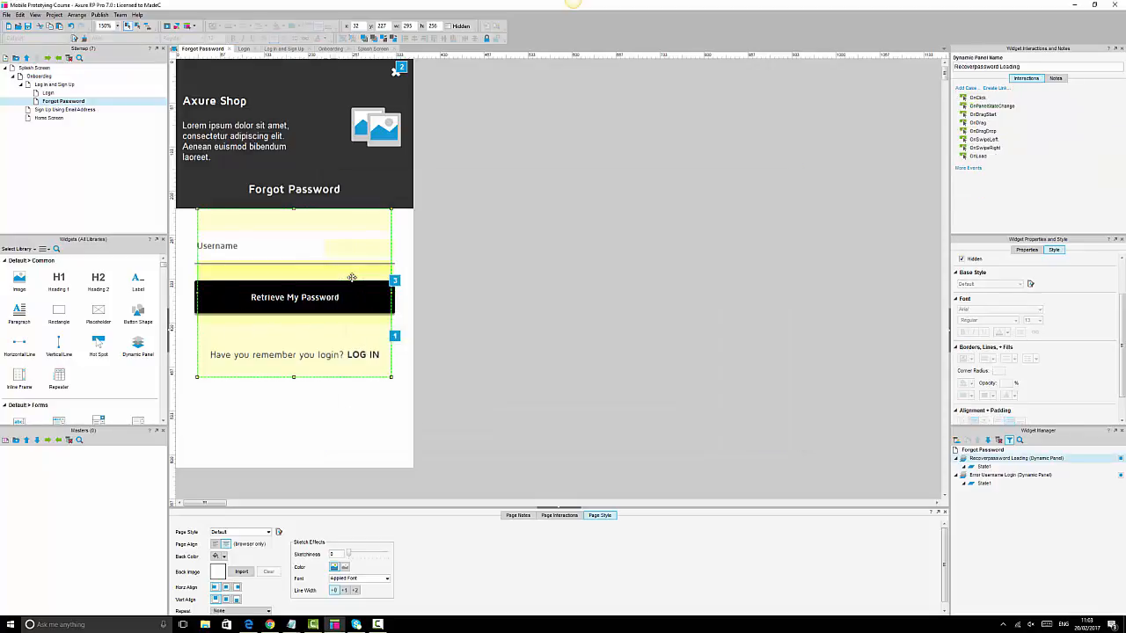
pyautogui.click(365, 320)
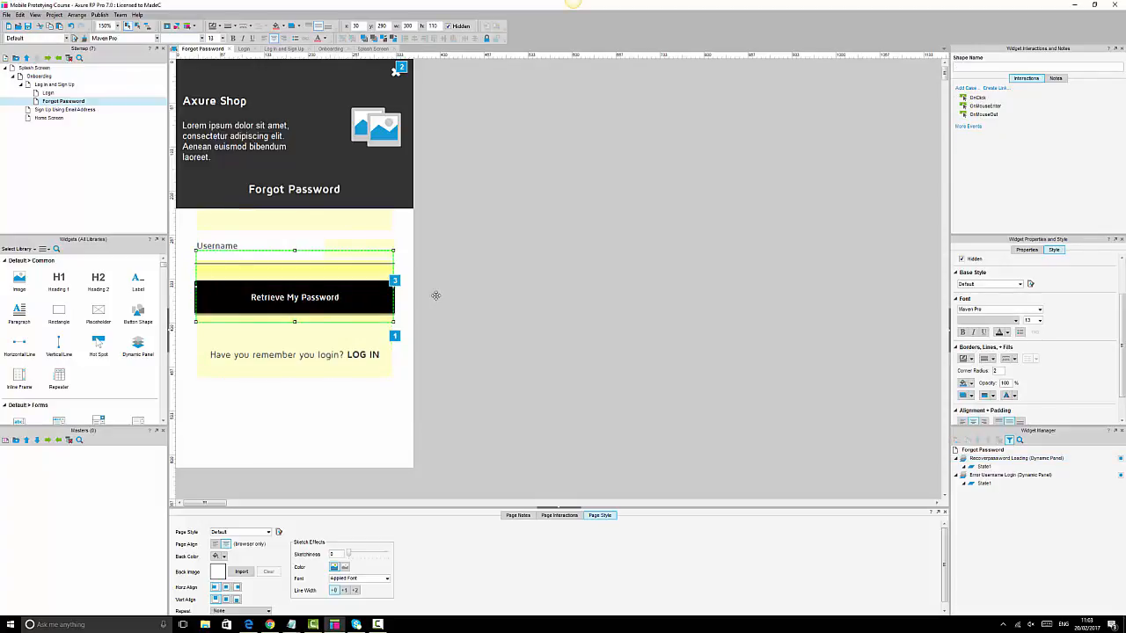
pyautogui.click(976, 67)
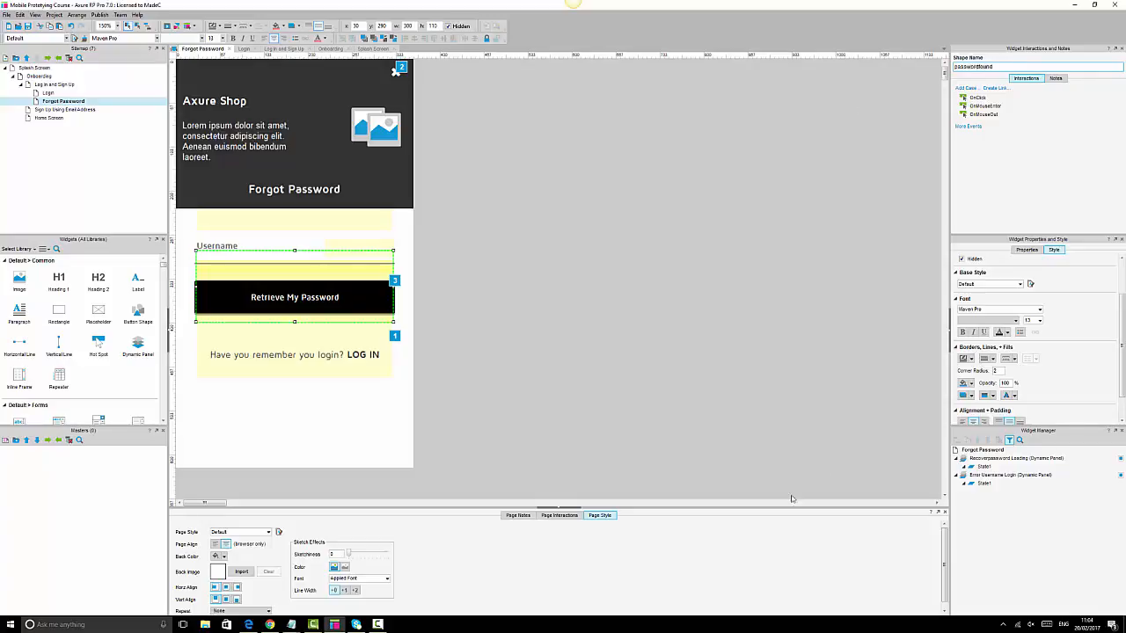
pyautogui.click(568, 424)
pyautogui.click(382, 291)
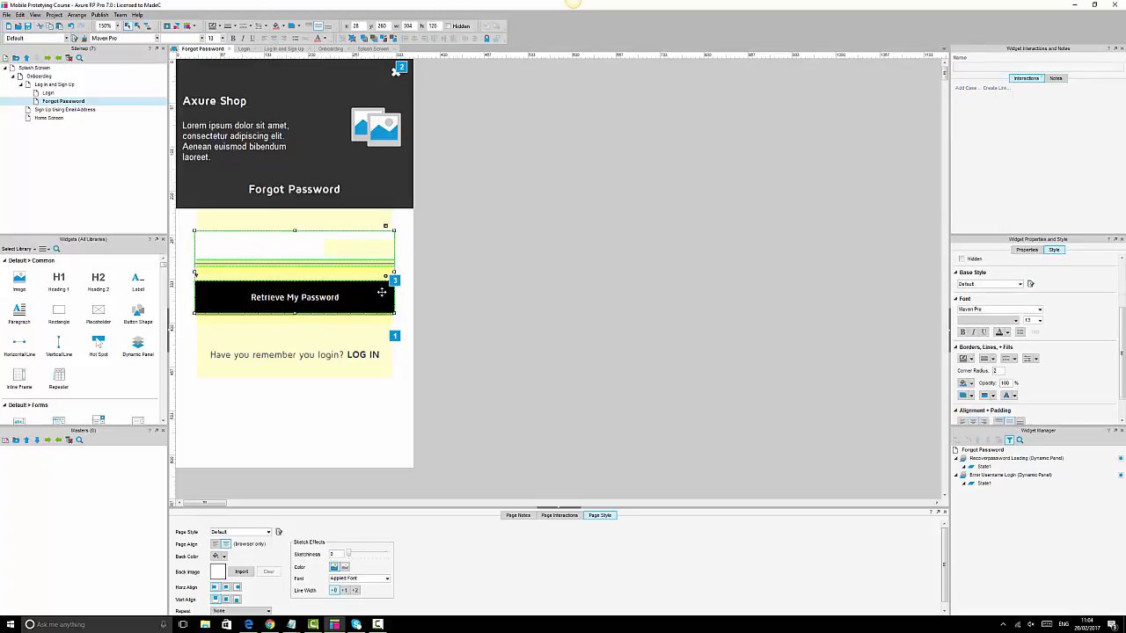
pyautogui.click(382, 292)
# - After the 1000 ms Wait, add Show/Hide, Bring to Front/Back and Open Link to Login actions
pyautogui.doubleClick(1025, 128)
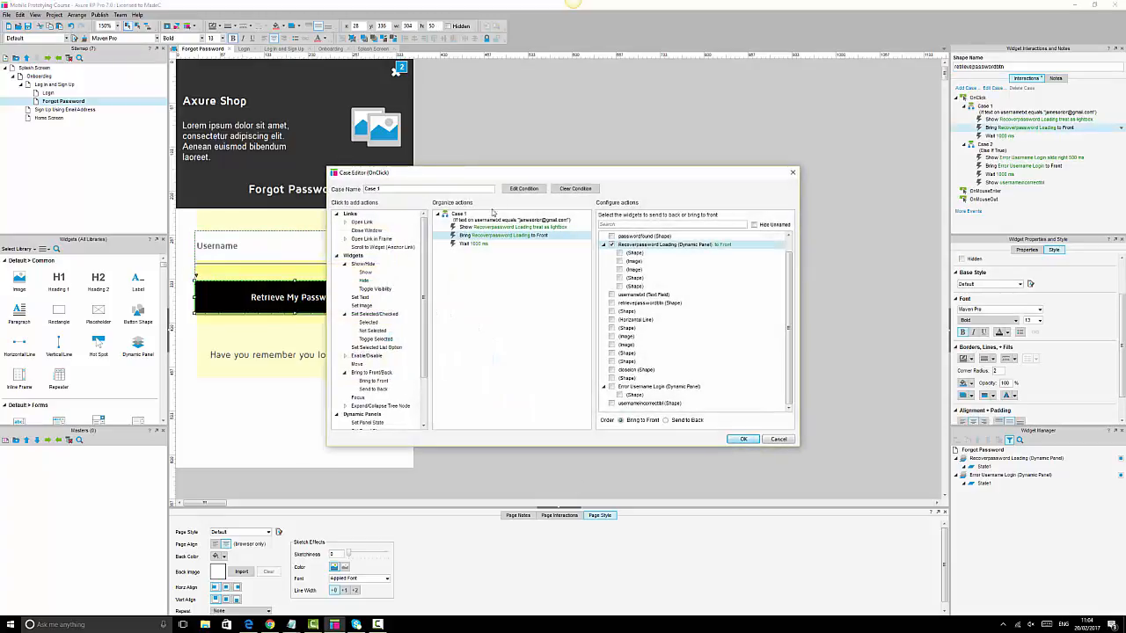
pyautogui.click(484, 244)
pyautogui.click(366, 272)
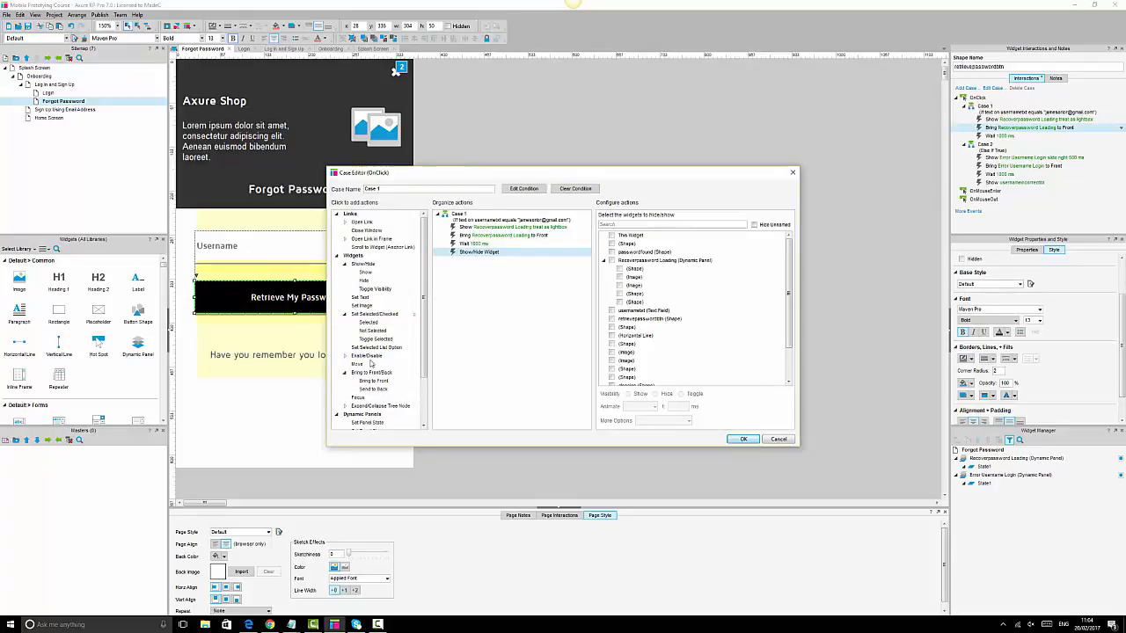
pyautogui.click(368, 381)
pyautogui.click(366, 224)
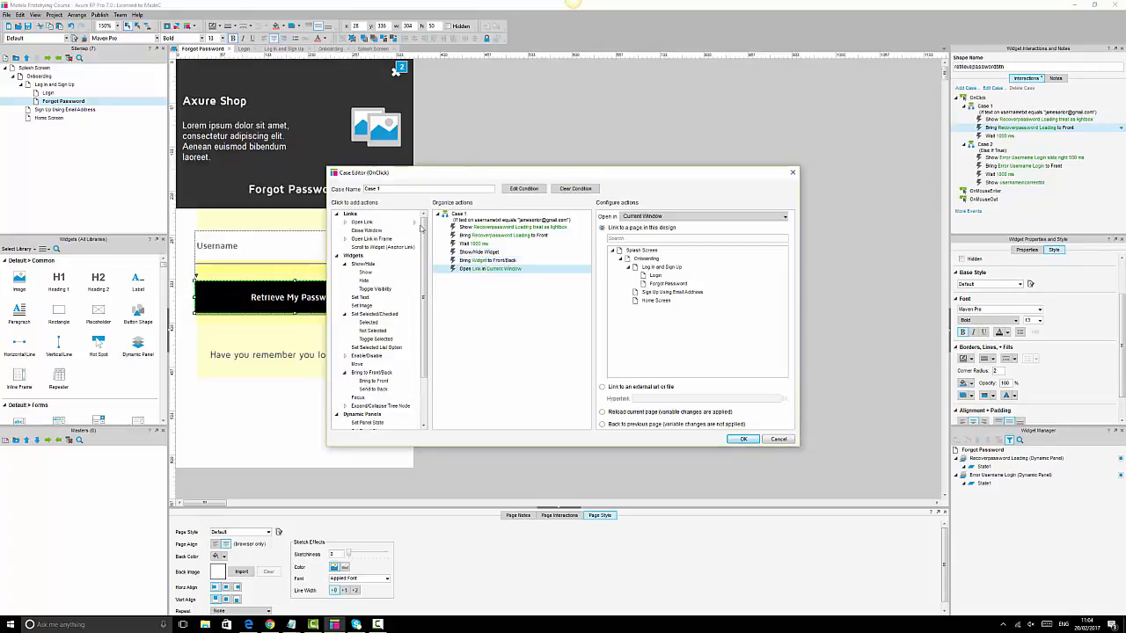
pyautogui.click(656, 277)
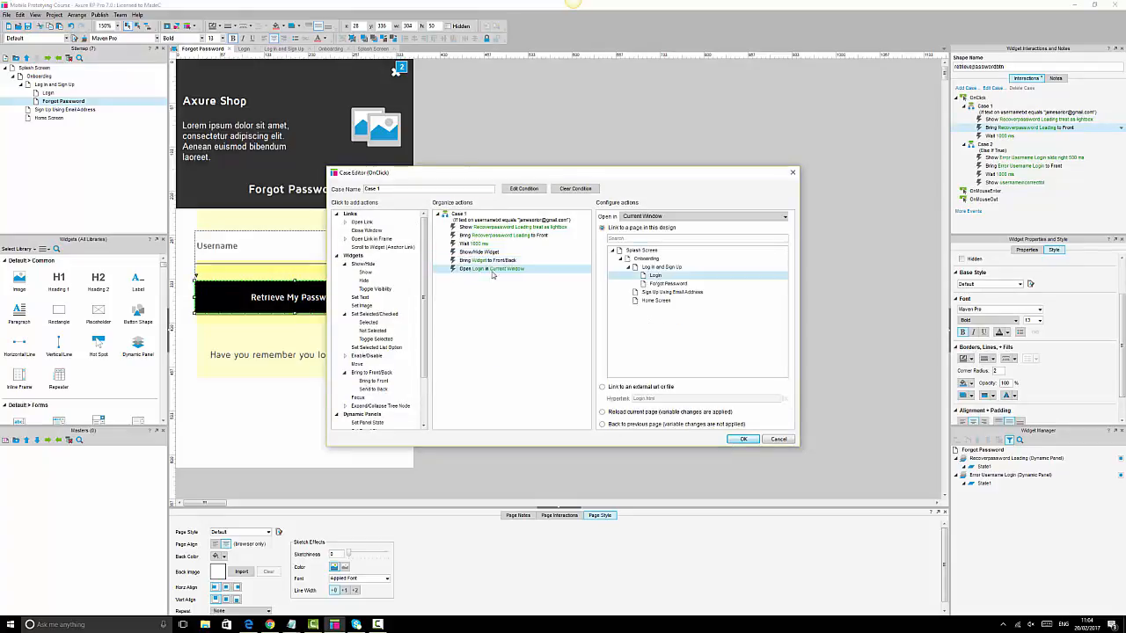
# - Set the Show and Bring to Front actions to target passwordfound and confirm the case
pyautogui.click(486, 253)
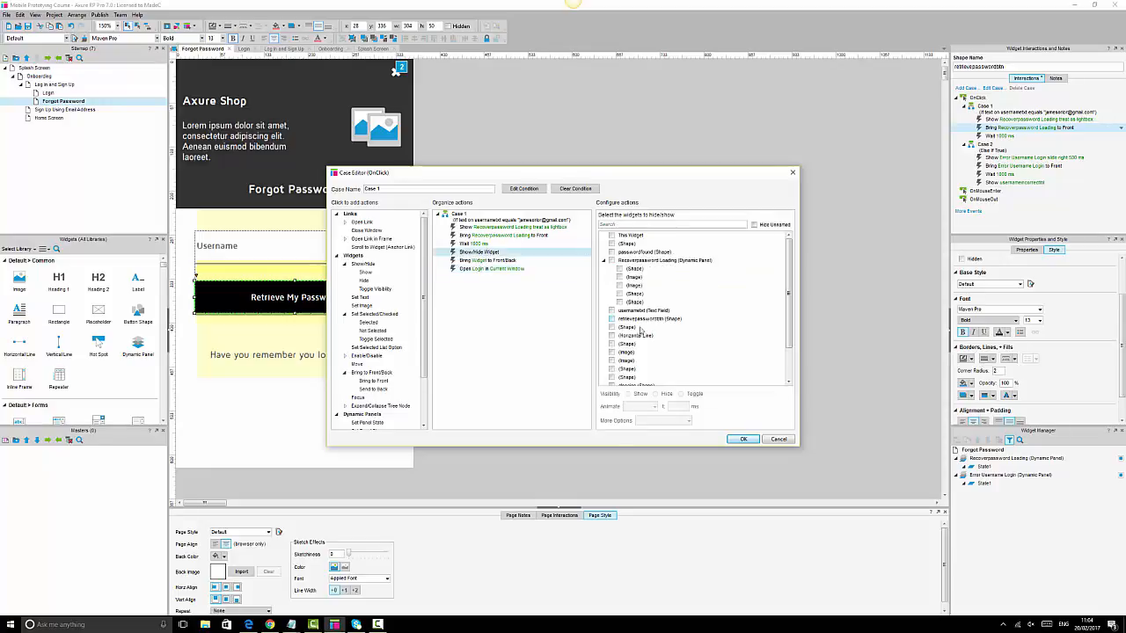
pyautogui.click(612, 253)
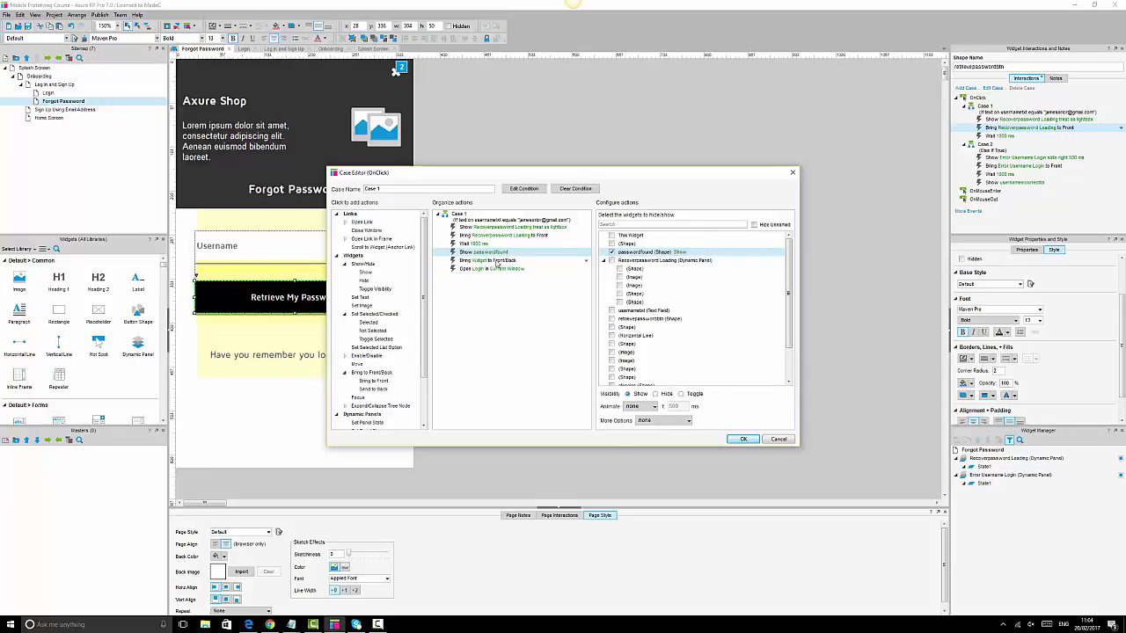
pyautogui.click(497, 262)
pyautogui.click(613, 252)
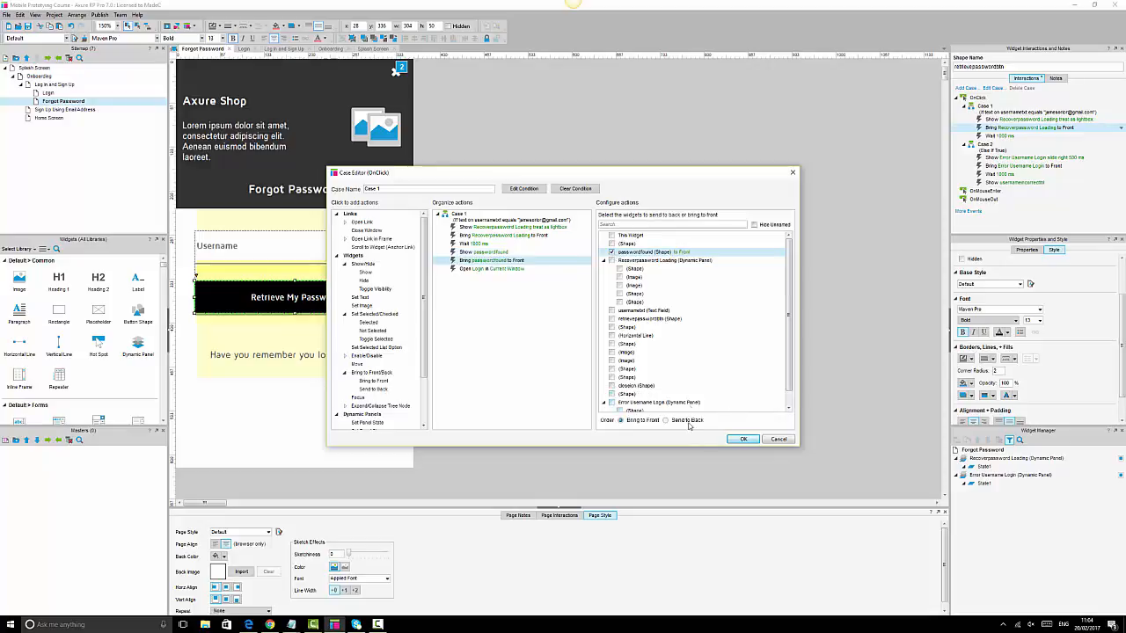
pyautogui.click(743, 439)
pyautogui.click(670, 326)
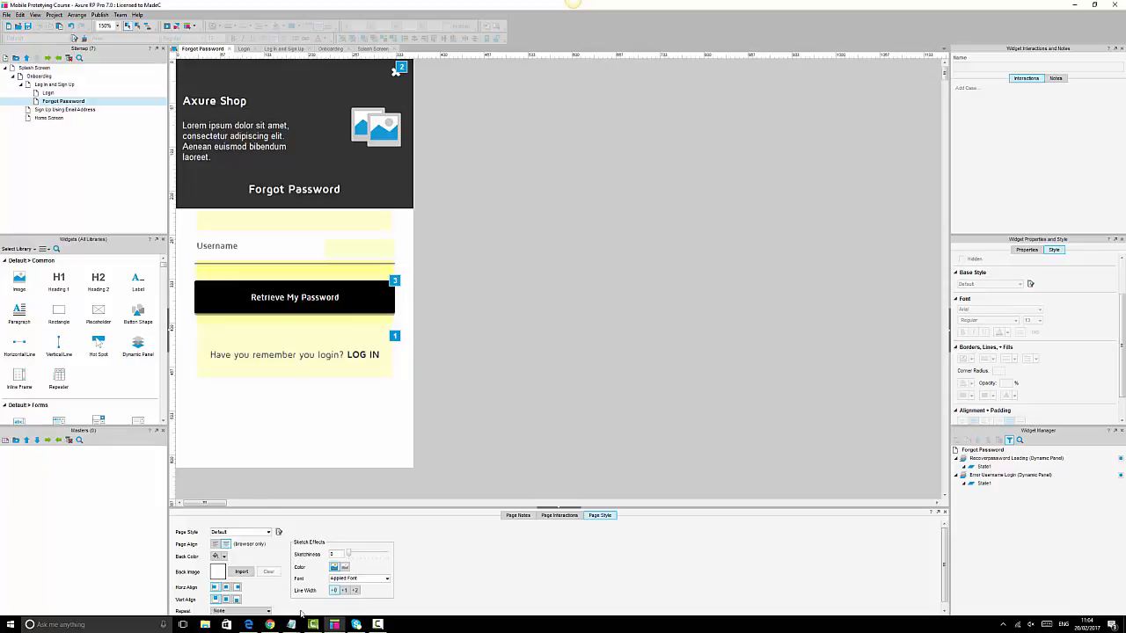
# - Reload the Login preview in Chrome and log in with wrong credentials to see the errors
pyautogui.click(270, 624)
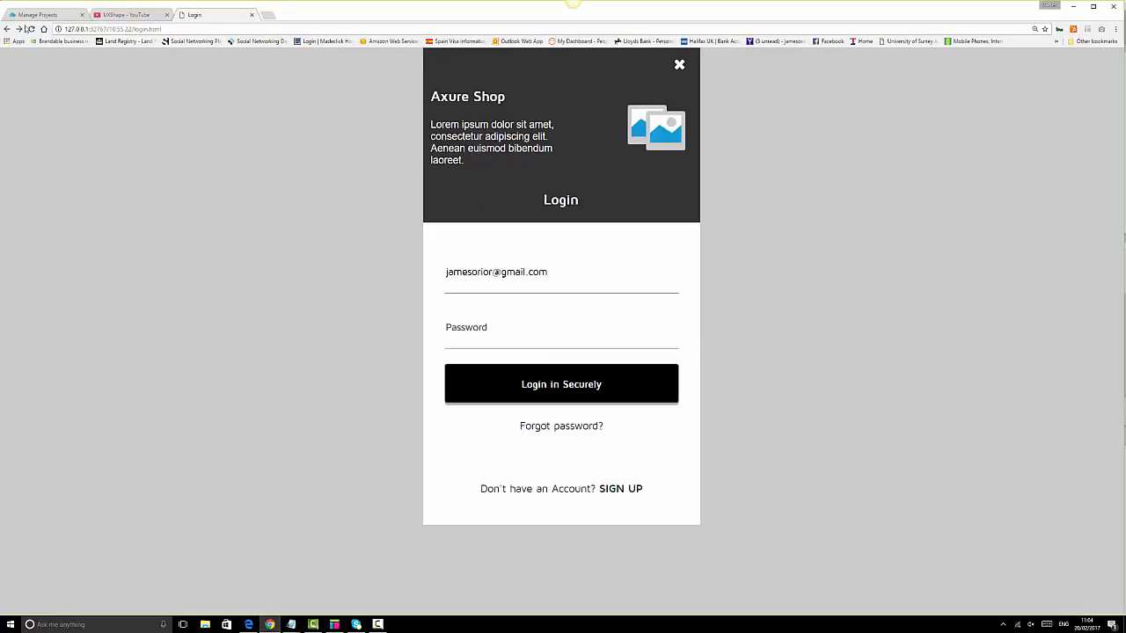
pyautogui.click(29, 29)
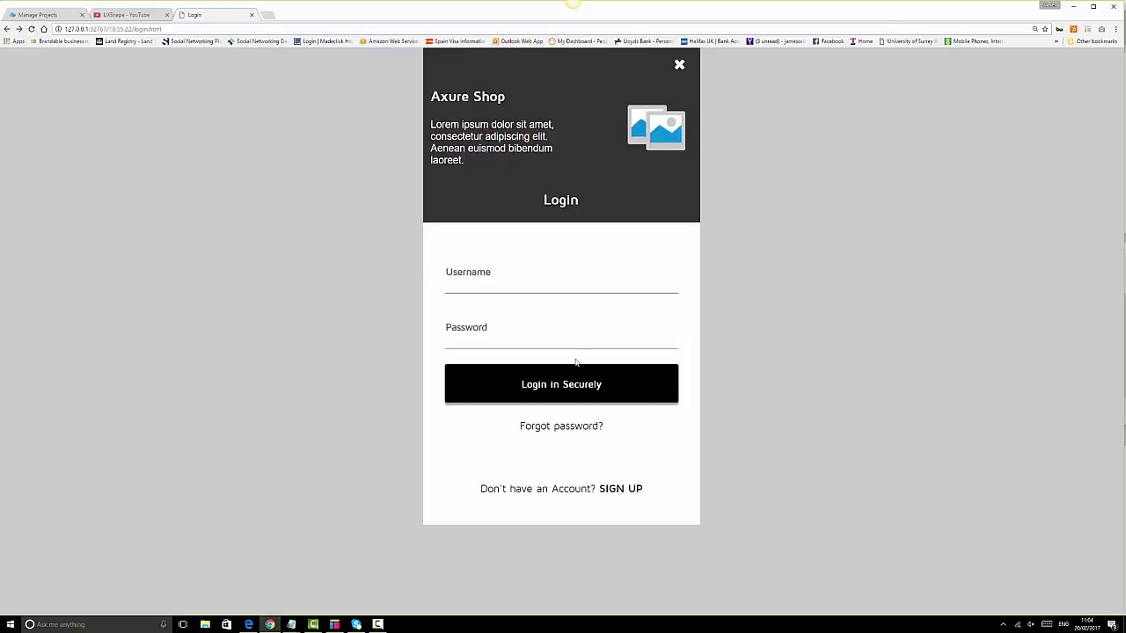
pyautogui.click(559, 278)
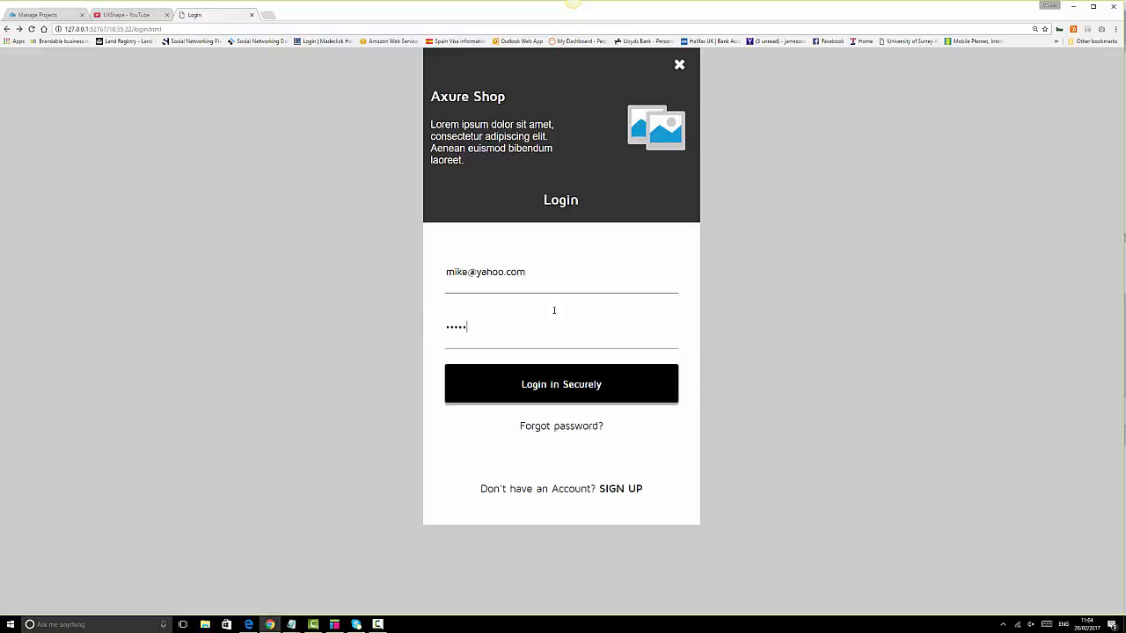
pyautogui.click(585, 396)
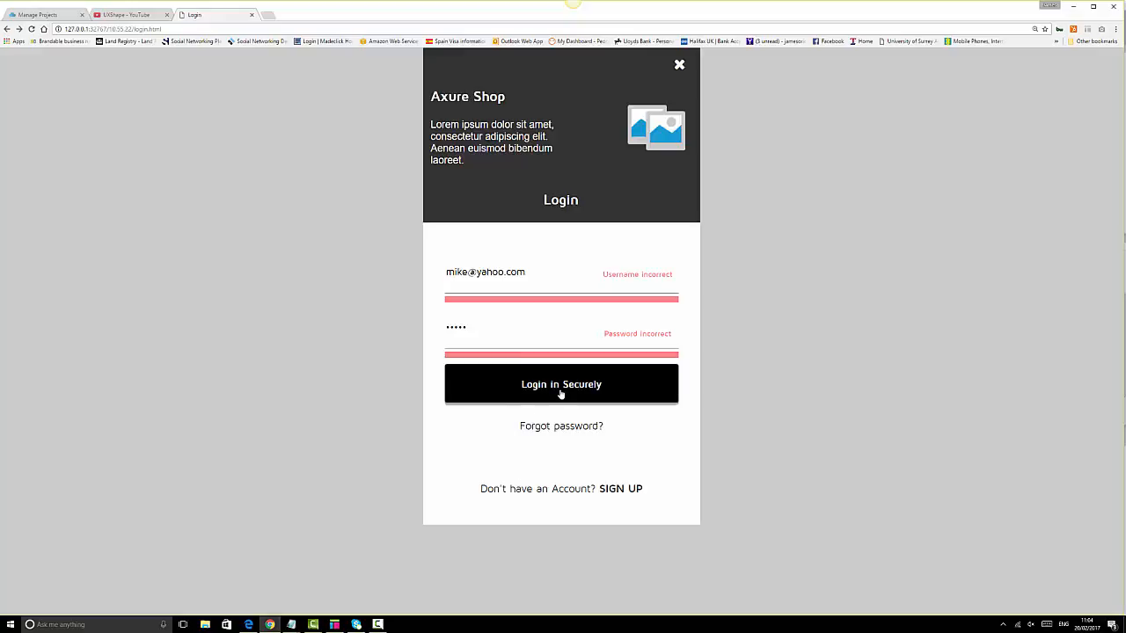
# - On Forgot Password, submit an email username with Retrieve My Password, then return to Axure
pyautogui.click(567, 430)
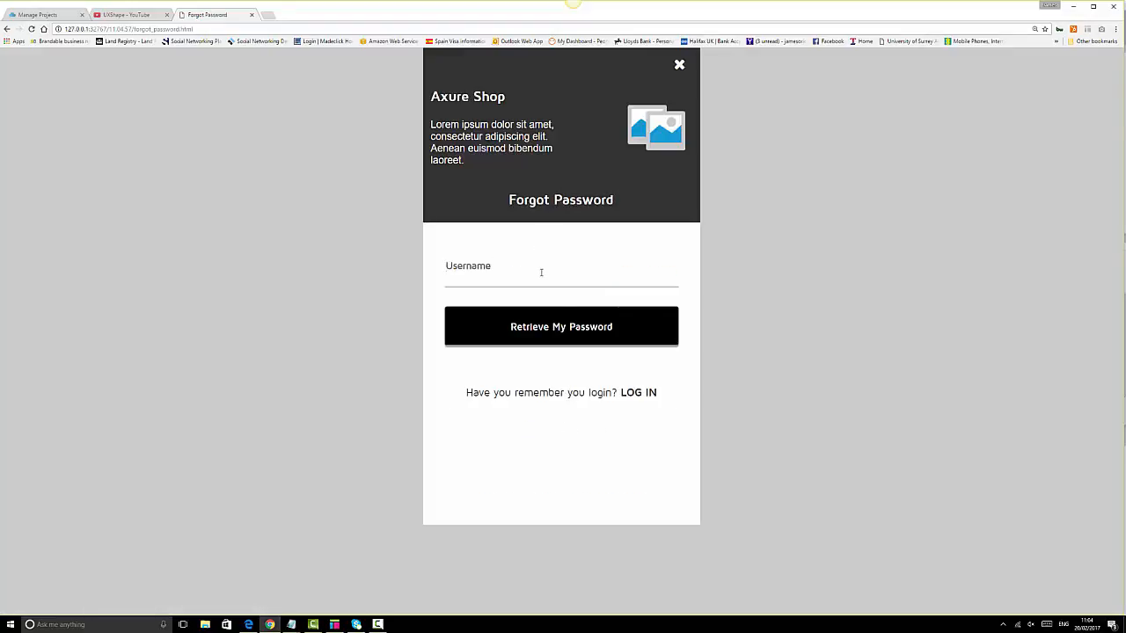
pyautogui.click(562, 331)
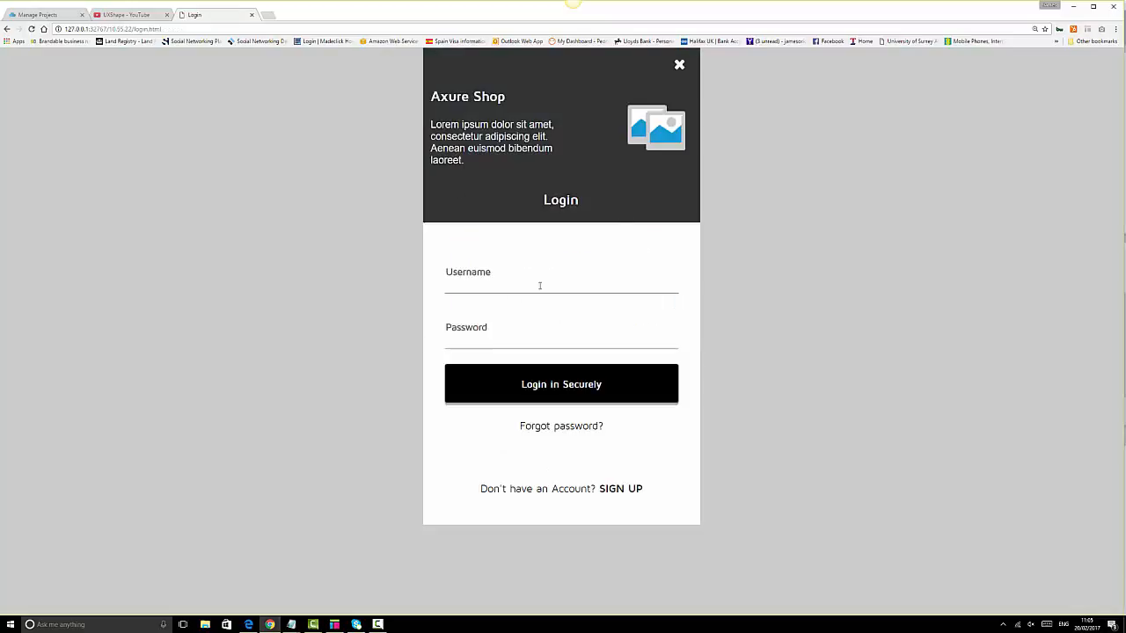
pyautogui.click(334, 625)
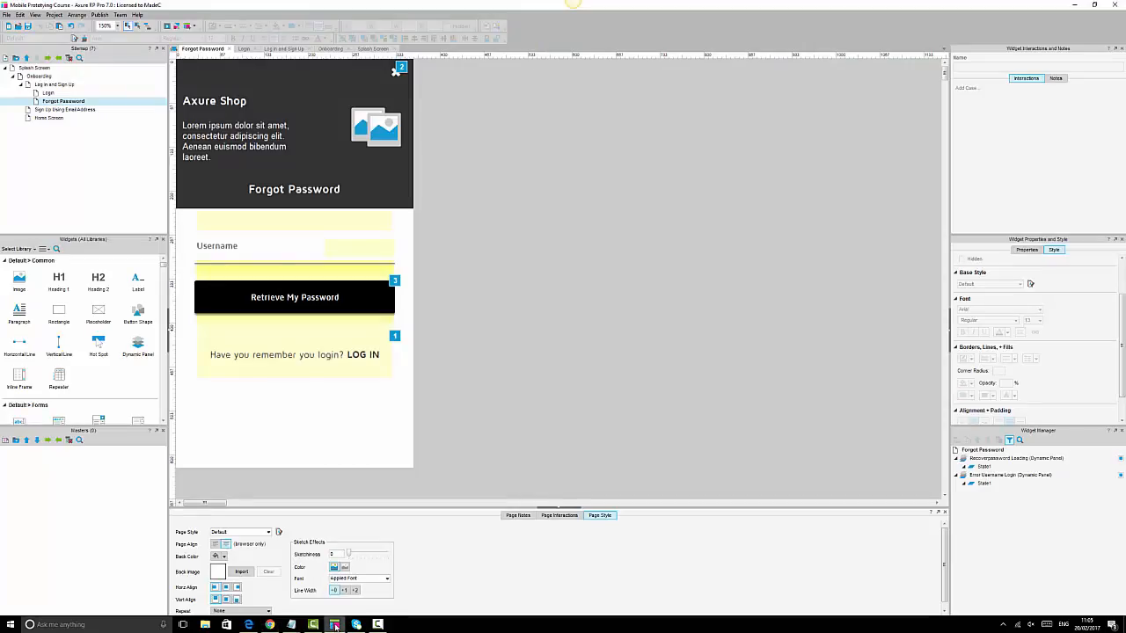
# - Change the Retrieve My Password case's first Wait from 1000 ms to 2500 ms
pyautogui.click(374, 302)
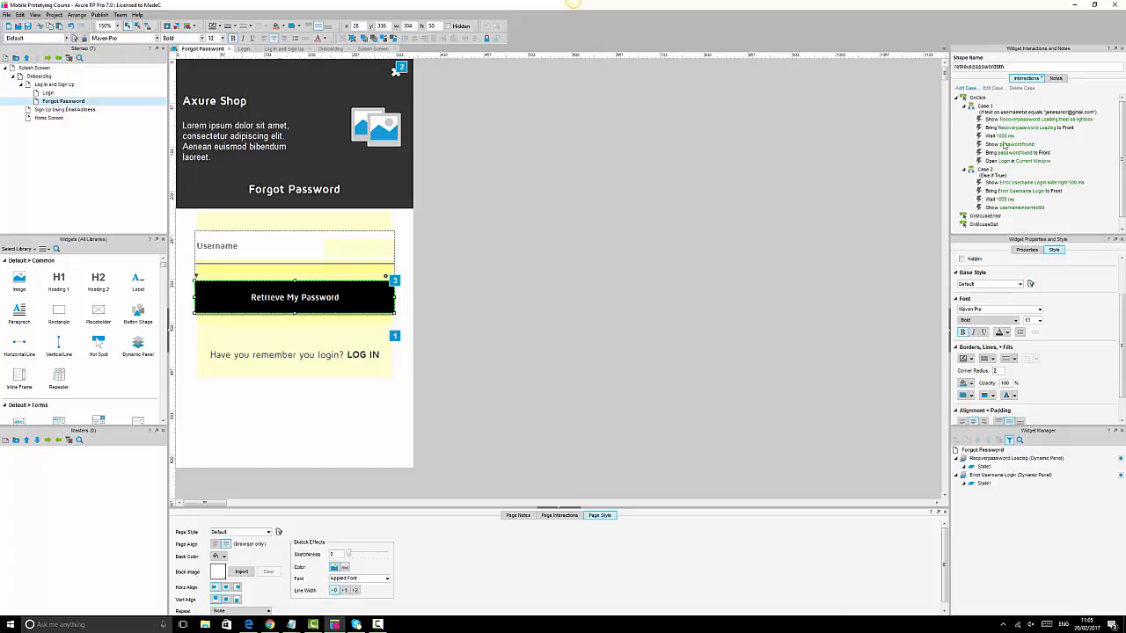
pyautogui.doubleClick(1000, 136)
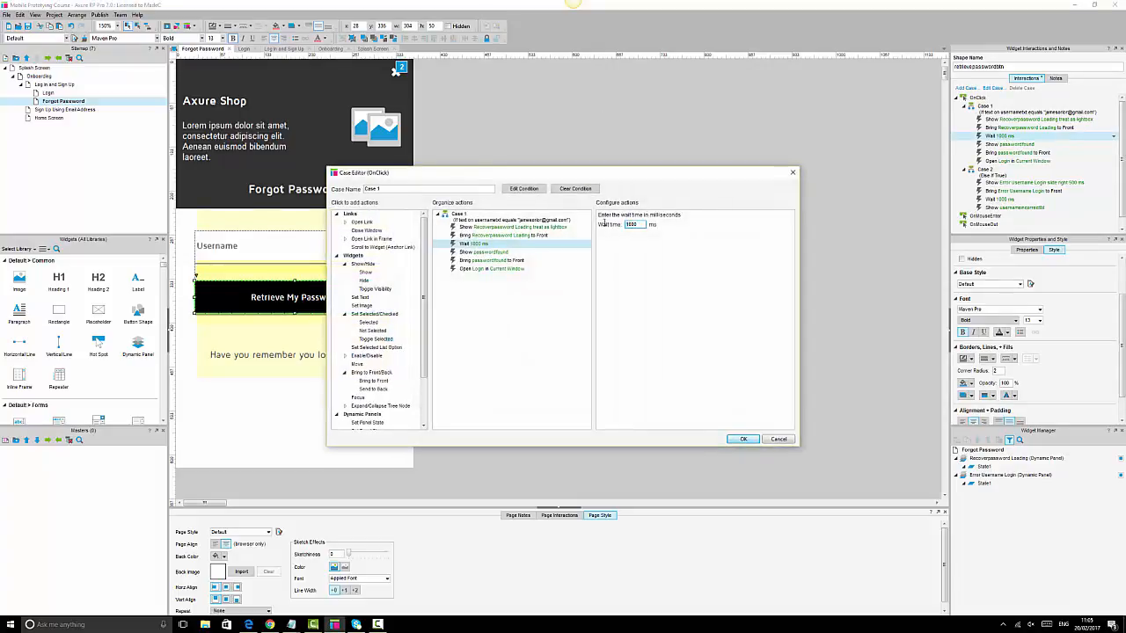
pyautogui.write('5')
pyautogui.click(744, 440)
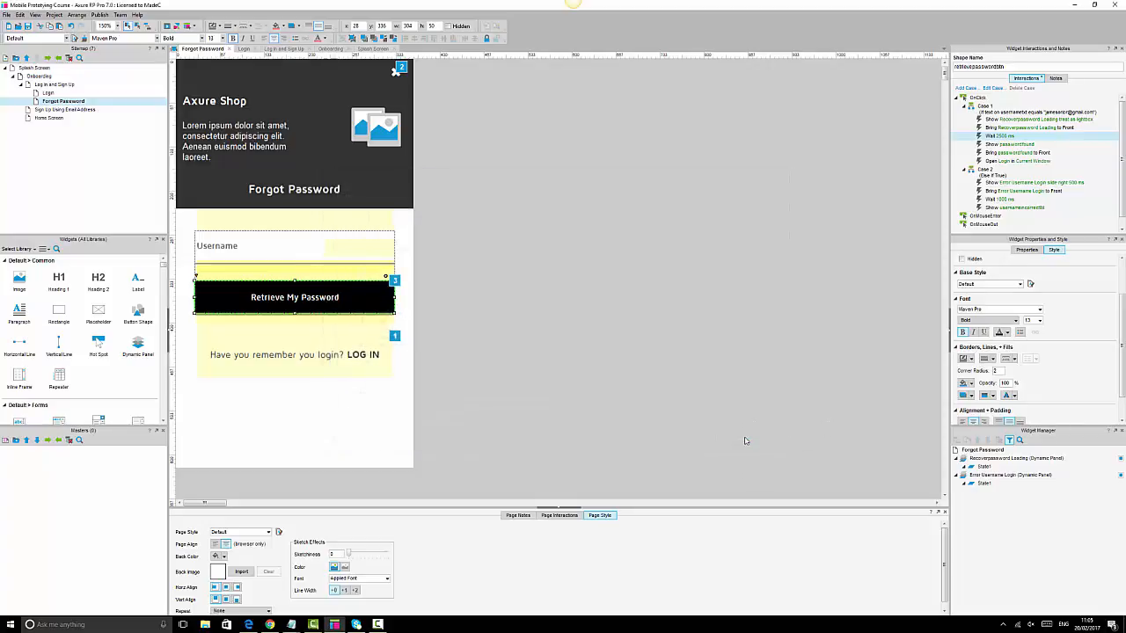
# - Reload the preview, open Forgot Password, and submit an empty username to see Username Incorrect
pyautogui.click(270, 624)
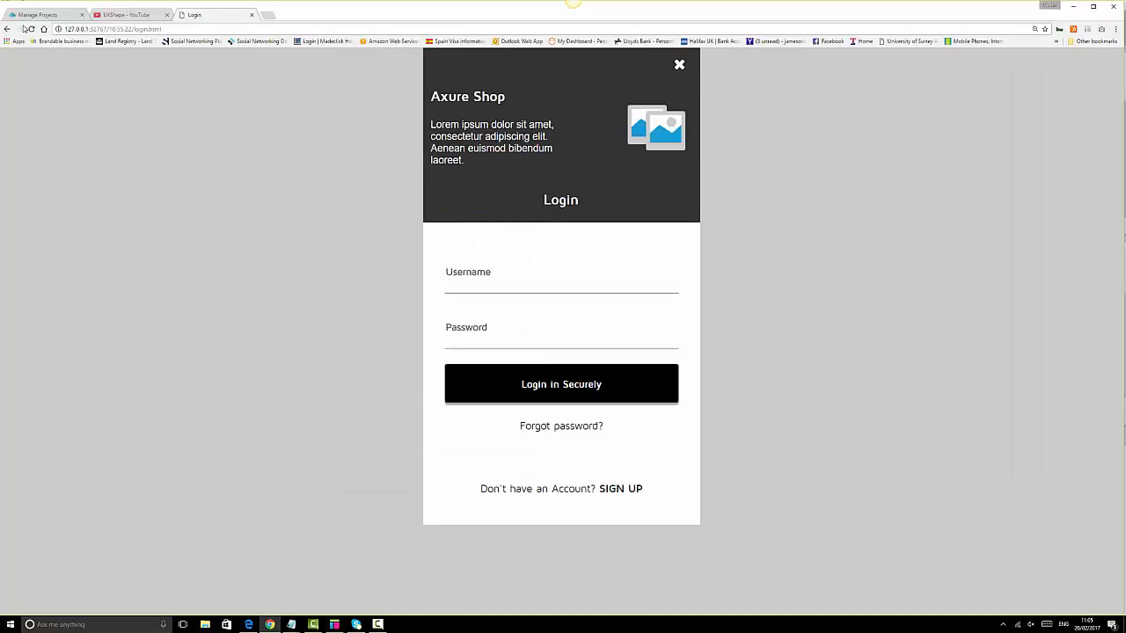
pyautogui.click(30, 30)
pyautogui.click(583, 431)
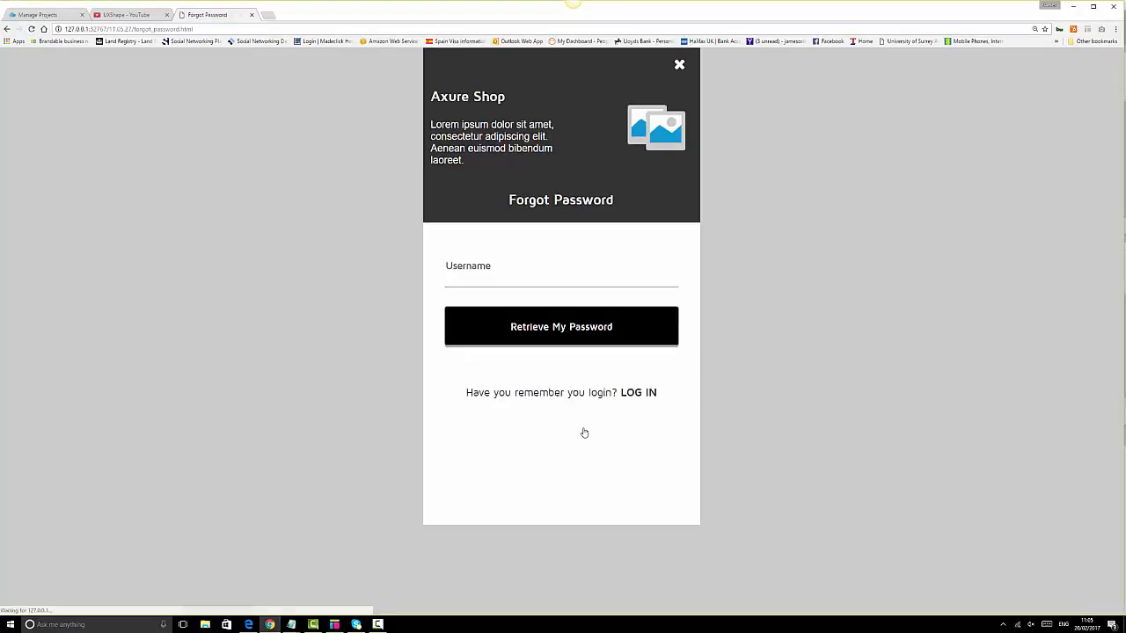
pyautogui.click(573, 323)
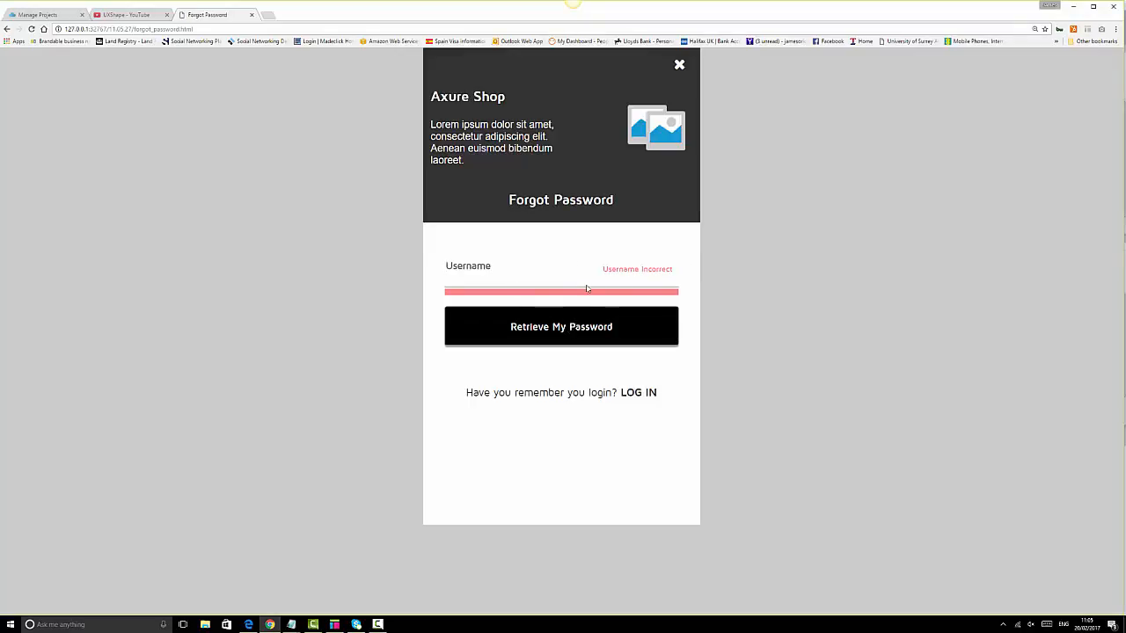
# - Submit an email username to see the Please wait box, then return to Axure
pyautogui.click(500, 267)
pyautogui.click(579, 338)
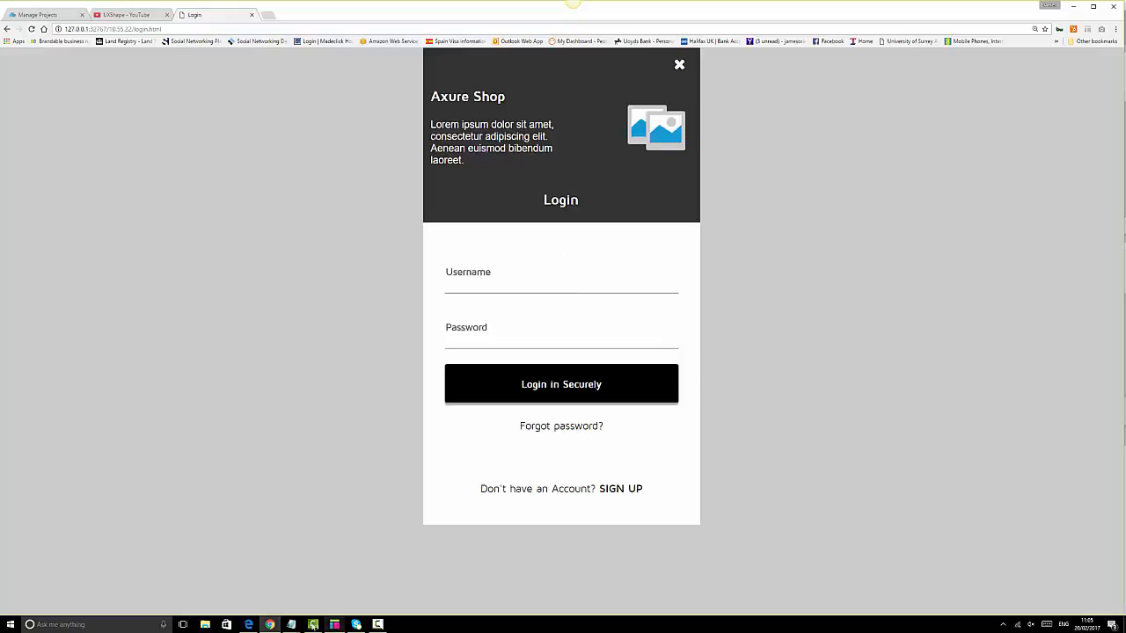
pyautogui.click(334, 624)
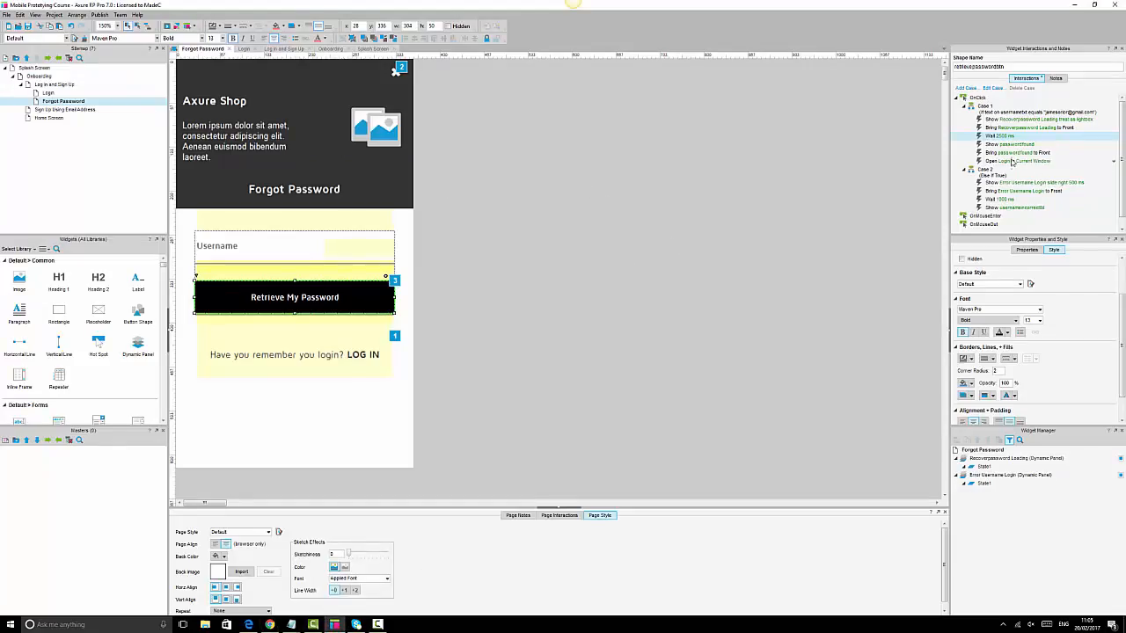
# - Insert a Wait action of 800 before the Open Link to Login step in Case 1
pyautogui.doubleClick(1015, 153)
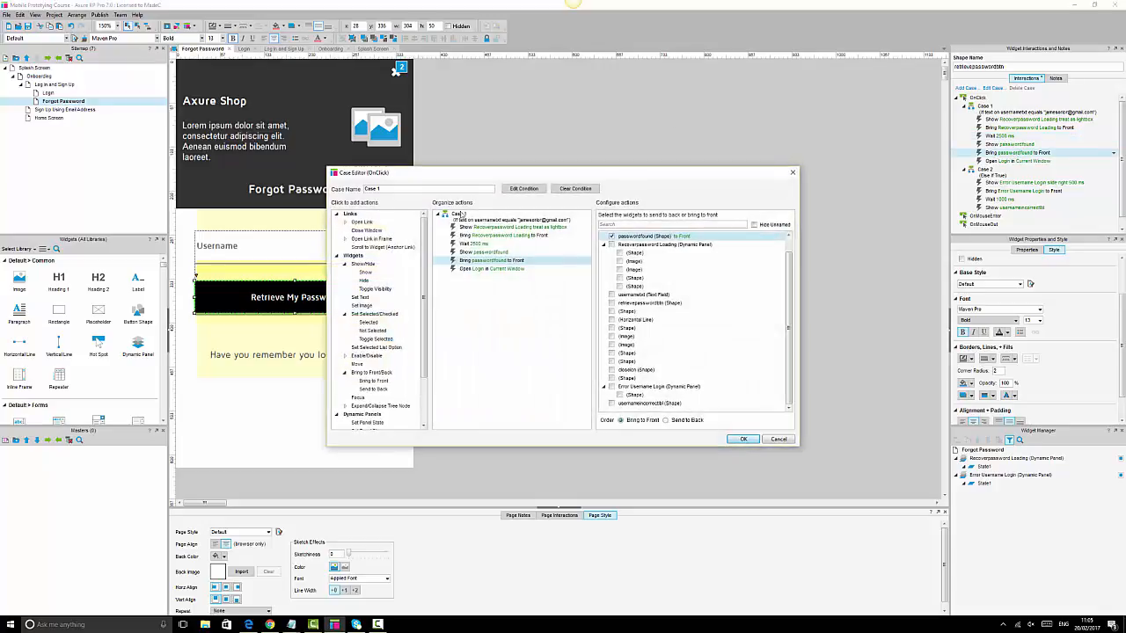
pyautogui.scroll(-3, 398, 351)
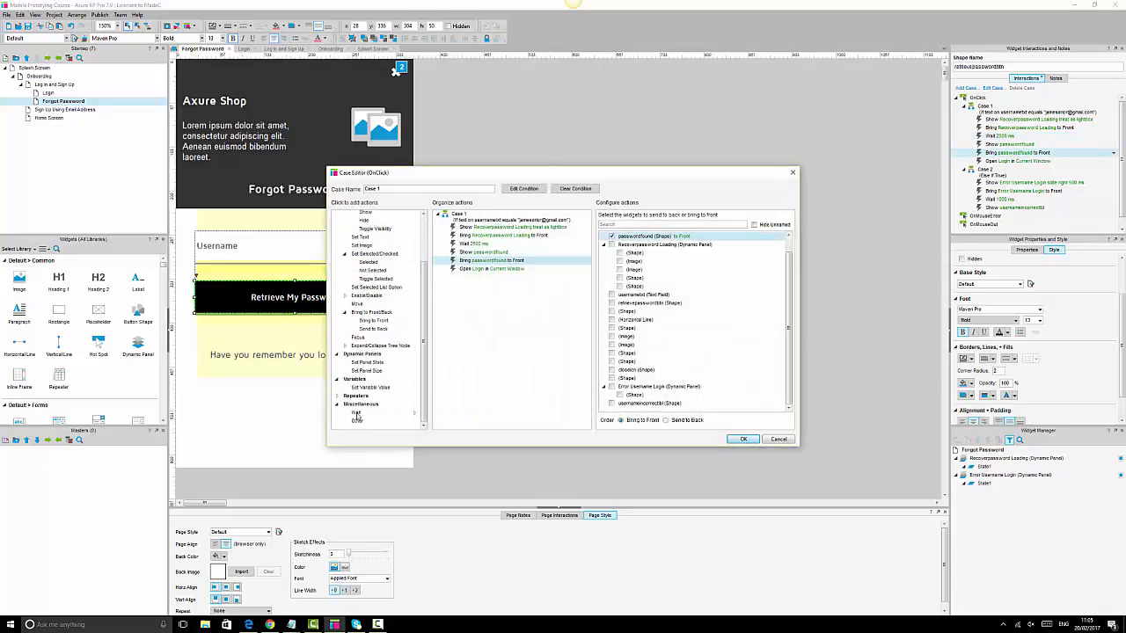
pyautogui.click(356, 412)
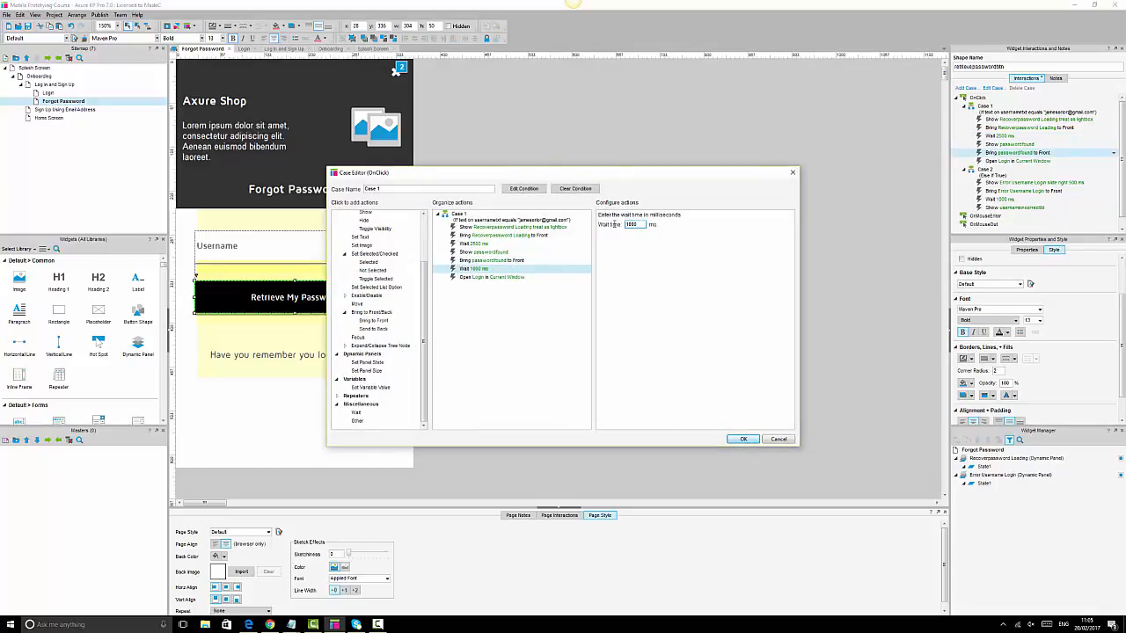
pyautogui.write('800')
# - Save the click case and reload the prototype preview in Chrome
pyautogui.click(739, 441)
pyautogui.click(748, 402)
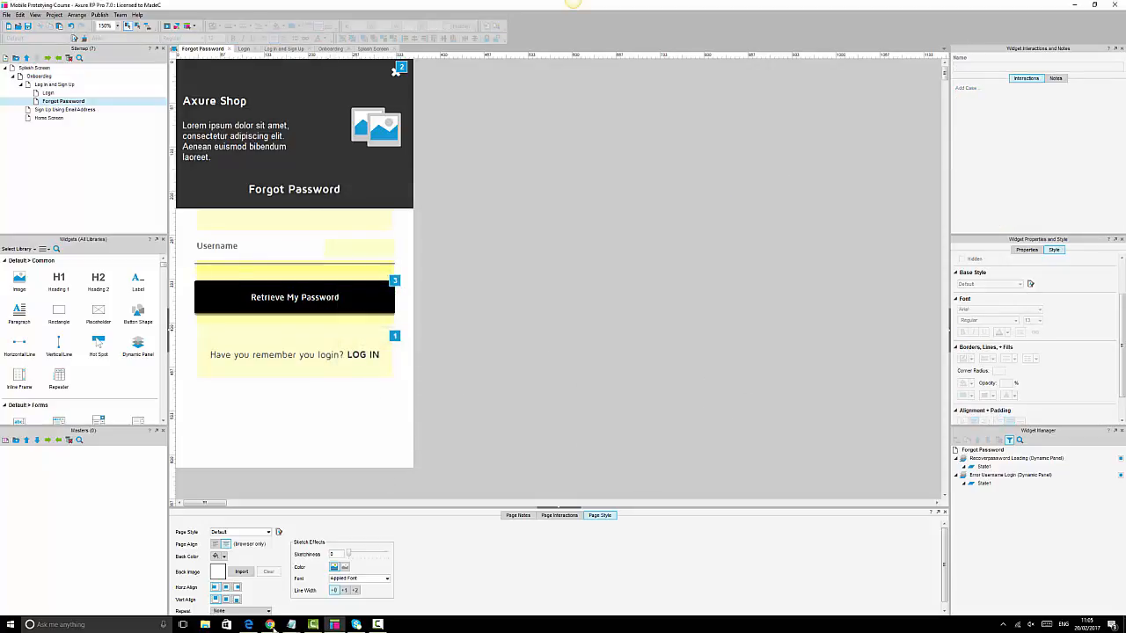
pyautogui.click(270, 625)
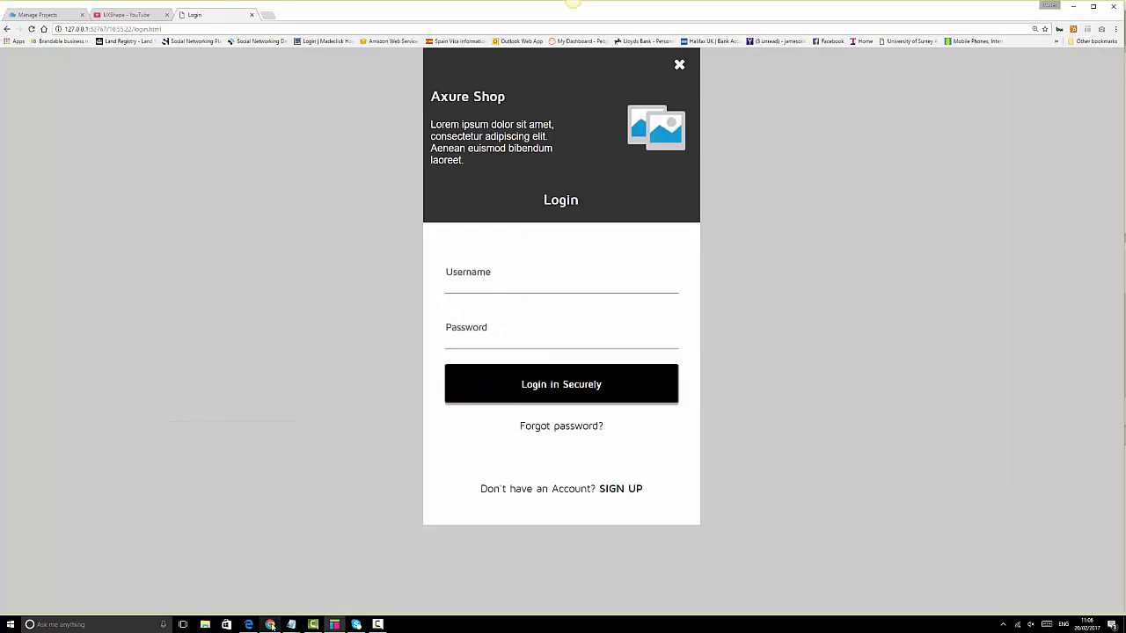
pyautogui.click(32, 32)
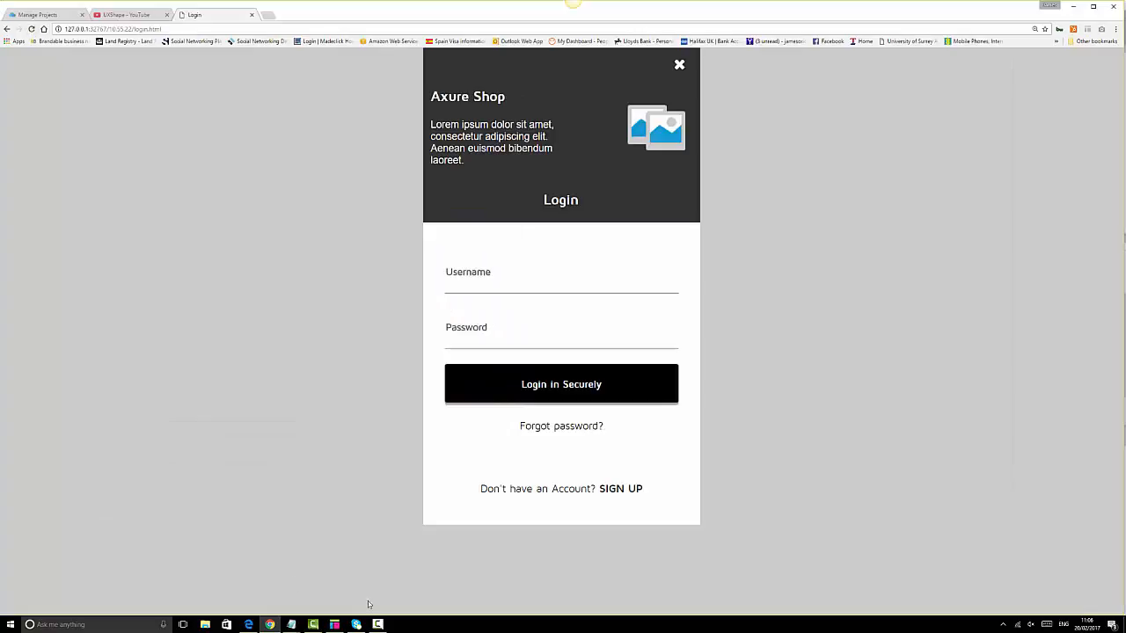
pyautogui.click(334, 624)
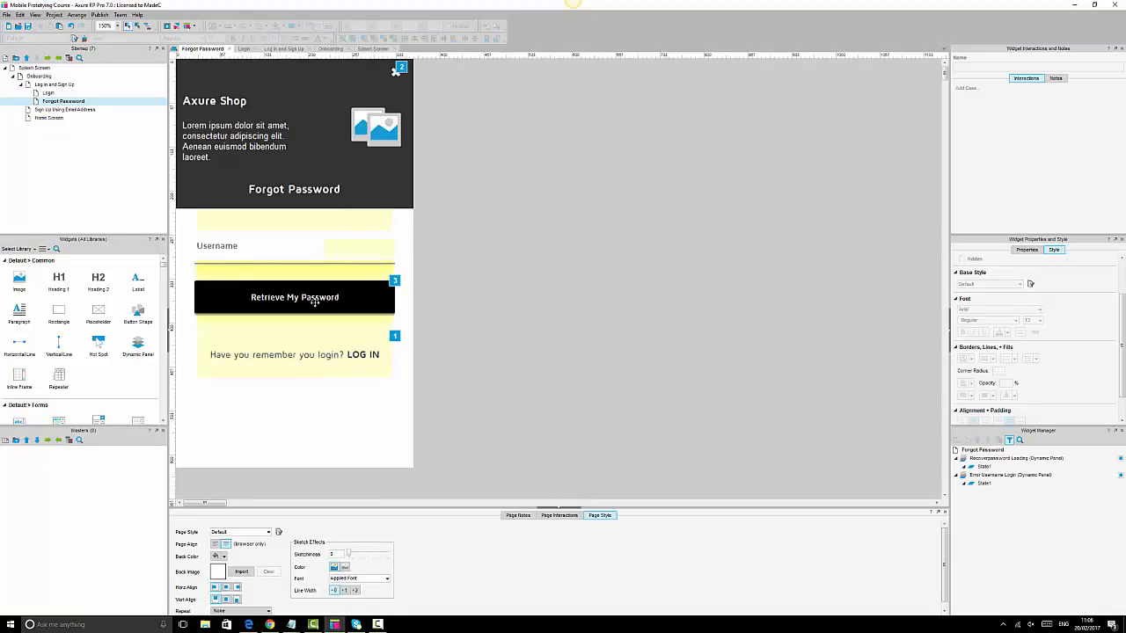
# - Set the Show passwordfound action to treat the widget as a lightbox
pyautogui.click(327, 291)
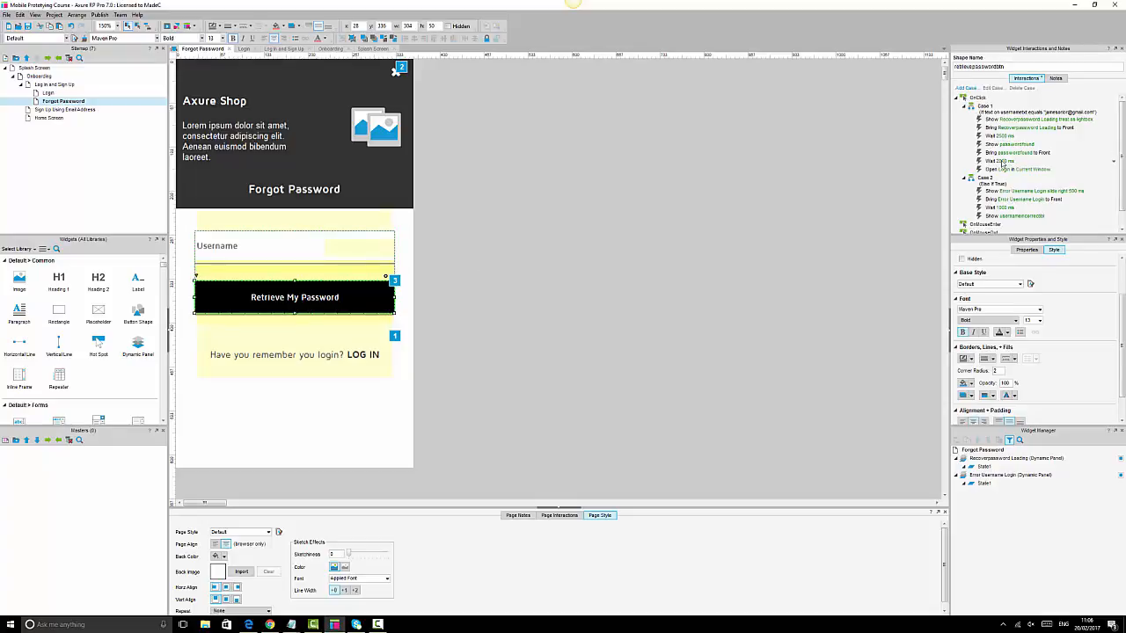
pyautogui.doubleClick(1009, 145)
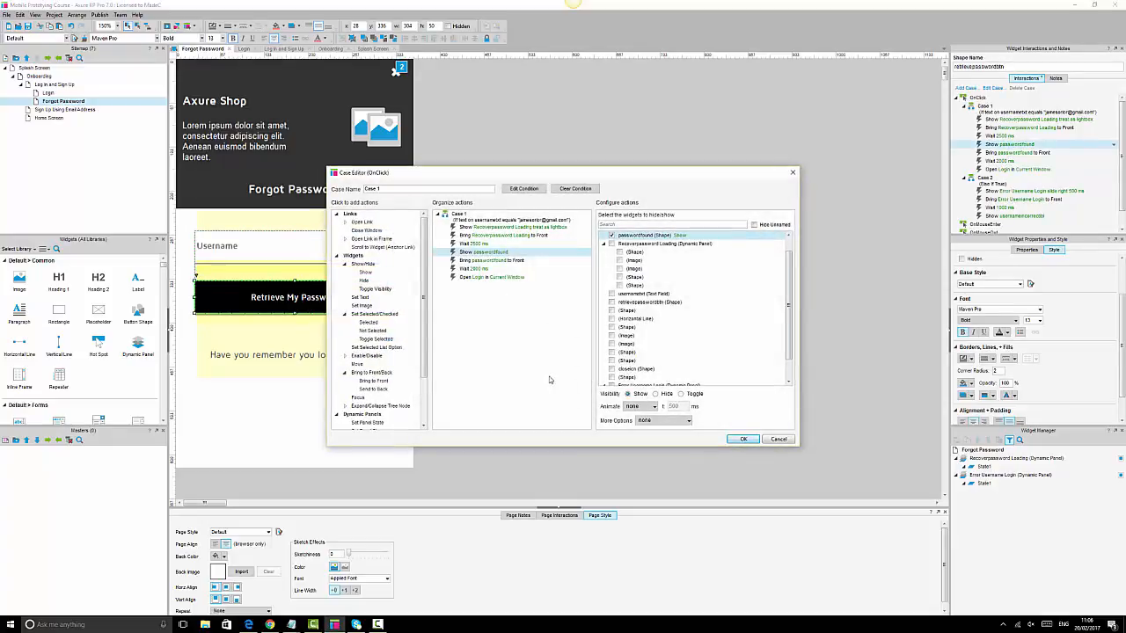
pyautogui.click(655, 419)
pyautogui.click(673, 445)
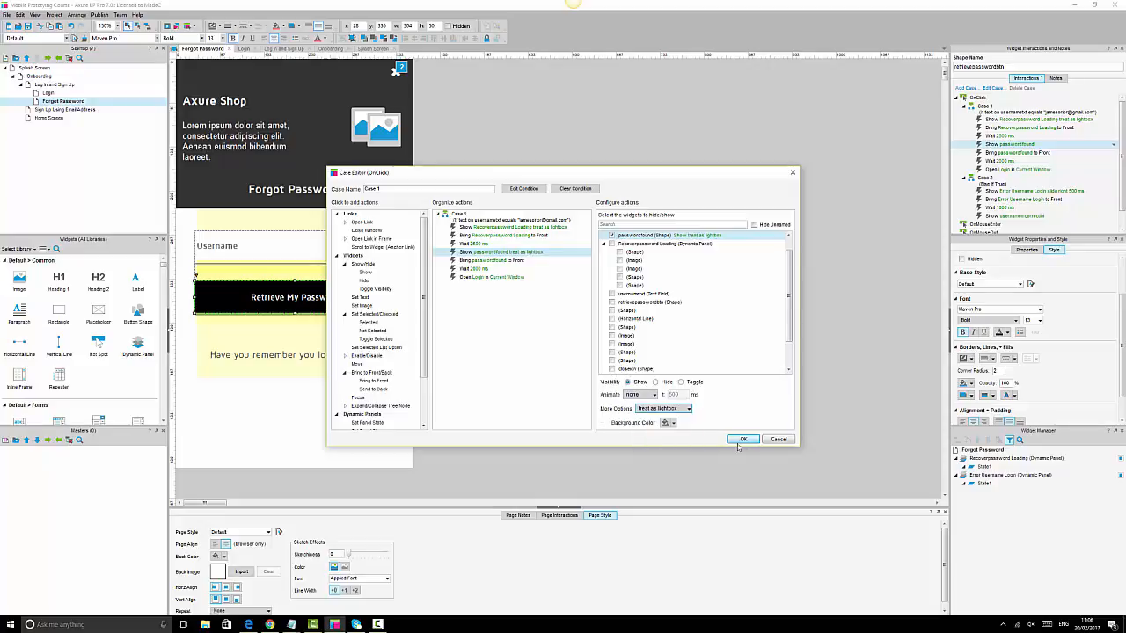
pyautogui.click(743, 439)
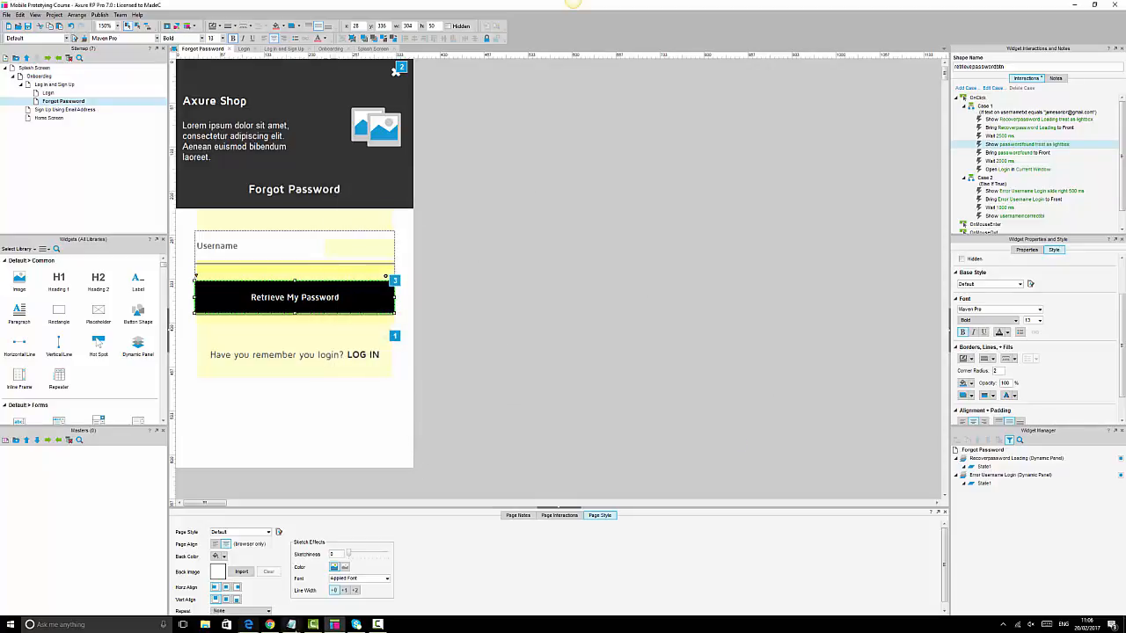
pyautogui.click(270, 624)
# - Reload the preview, submit an email on Forgot Password, and watch the lightbox before Login returns
pyautogui.click(30, 30)
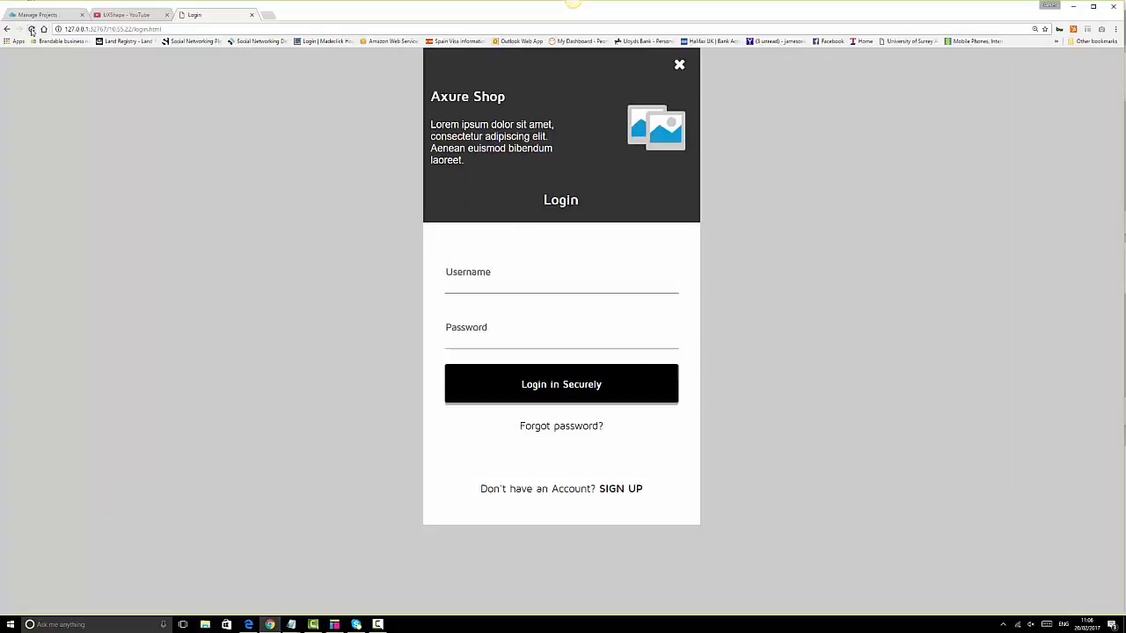
pyautogui.click(567, 427)
pyautogui.doubleClick(575, 279)
pyautogui.click(576, 279)
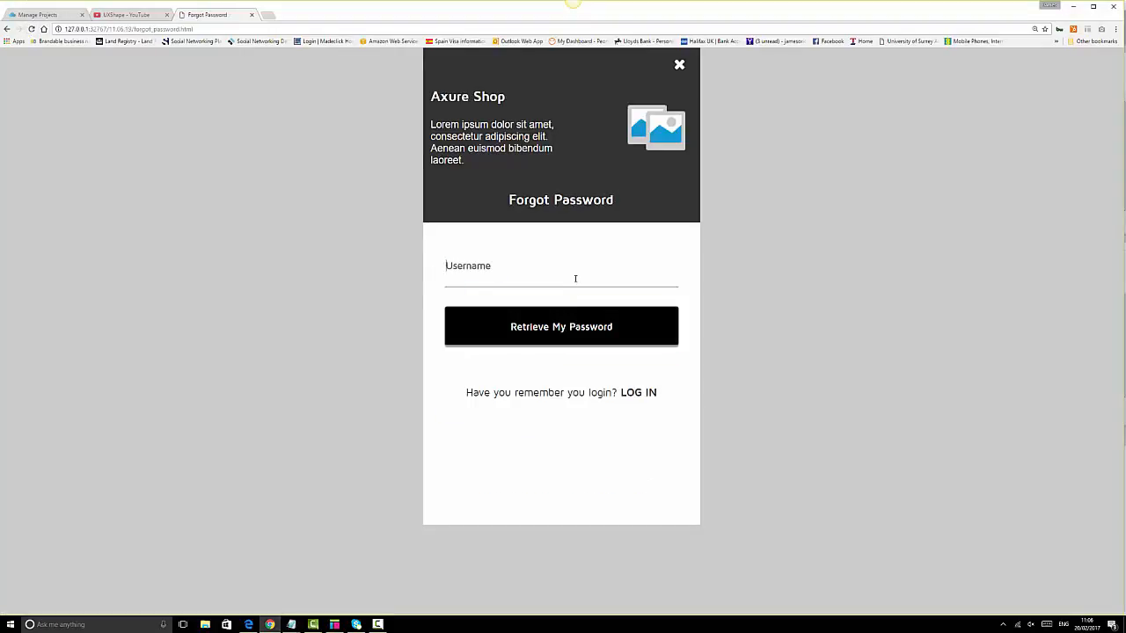
pyautogui.click(570, 338)
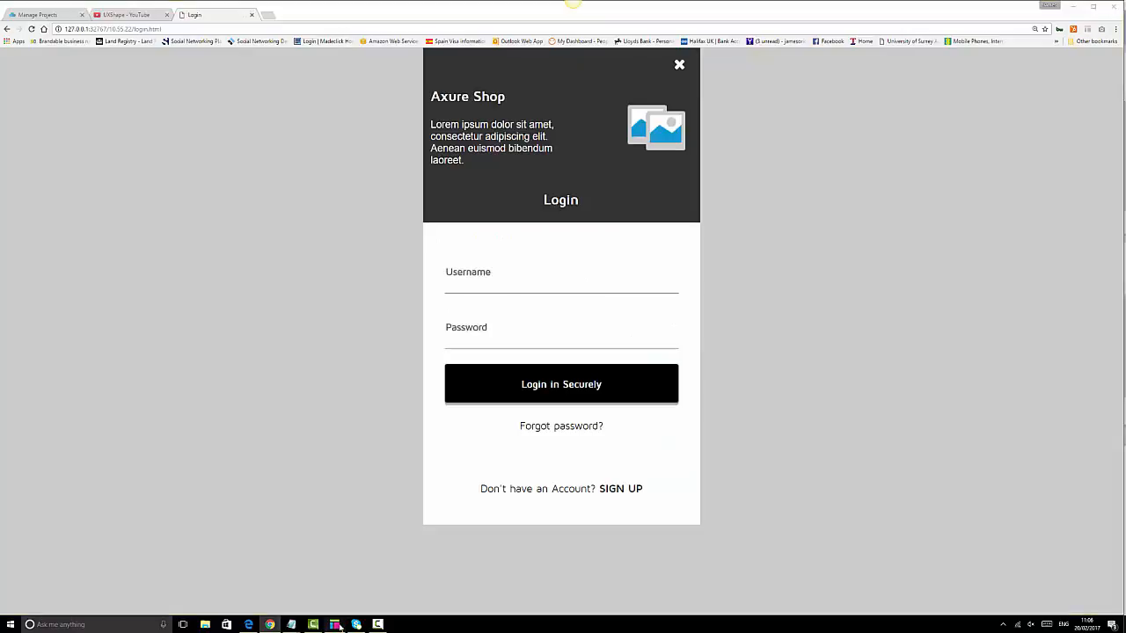
pyautogui.click(334, 625)
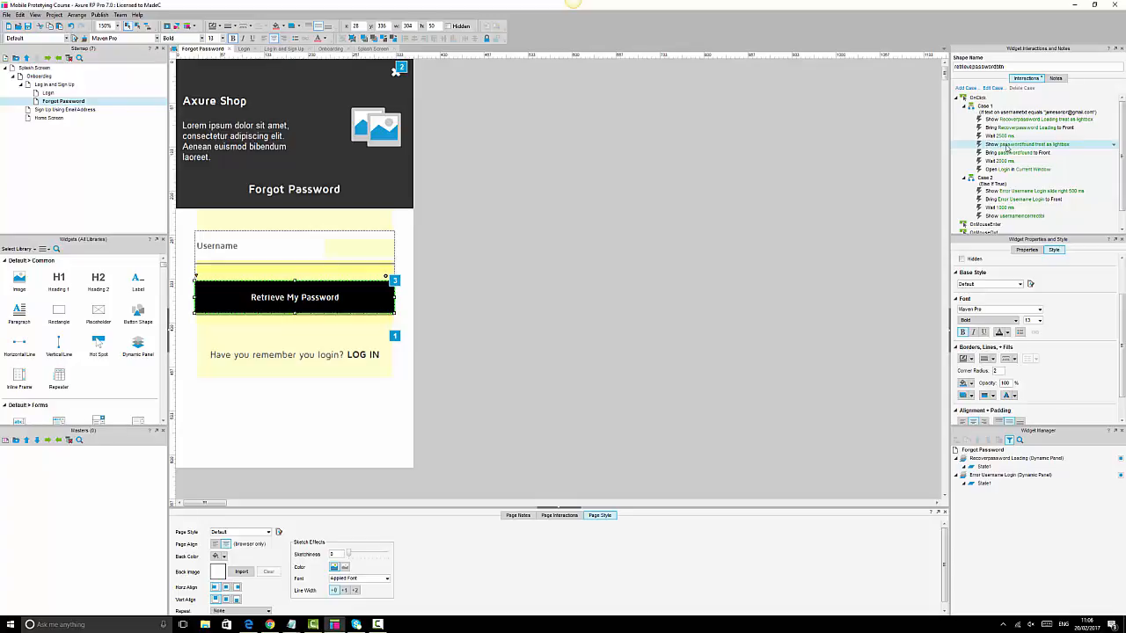
# - After the 2500 ms Wait, add an action hiding the Recoverpassword Loading panel
pyautogui.doubleClick(1008, 146)
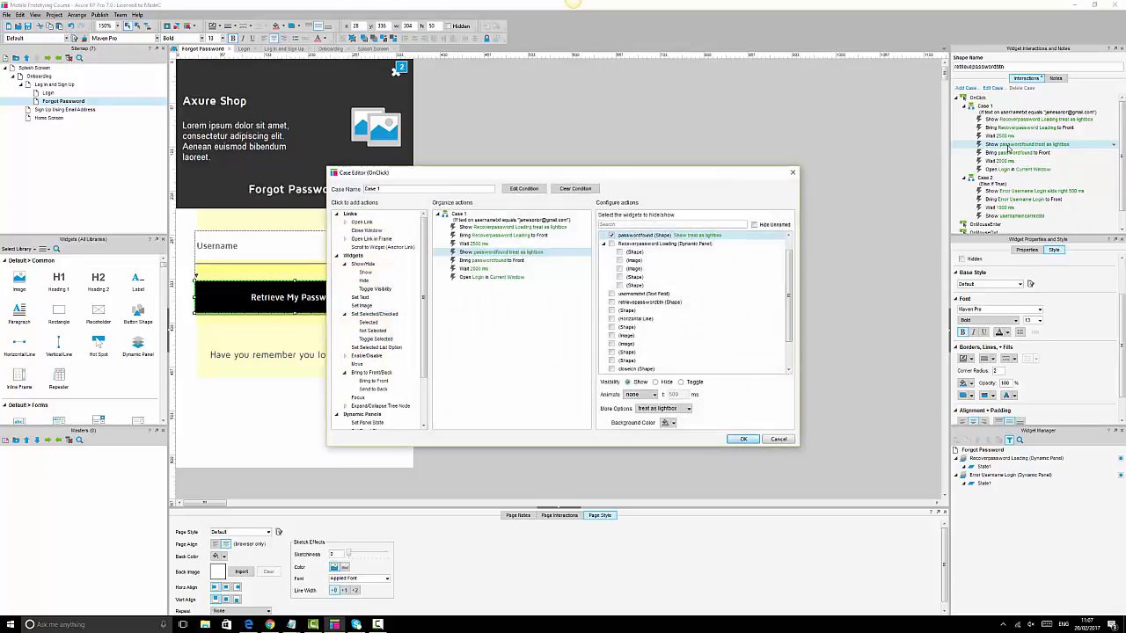
pyautogui.click(488, 261)
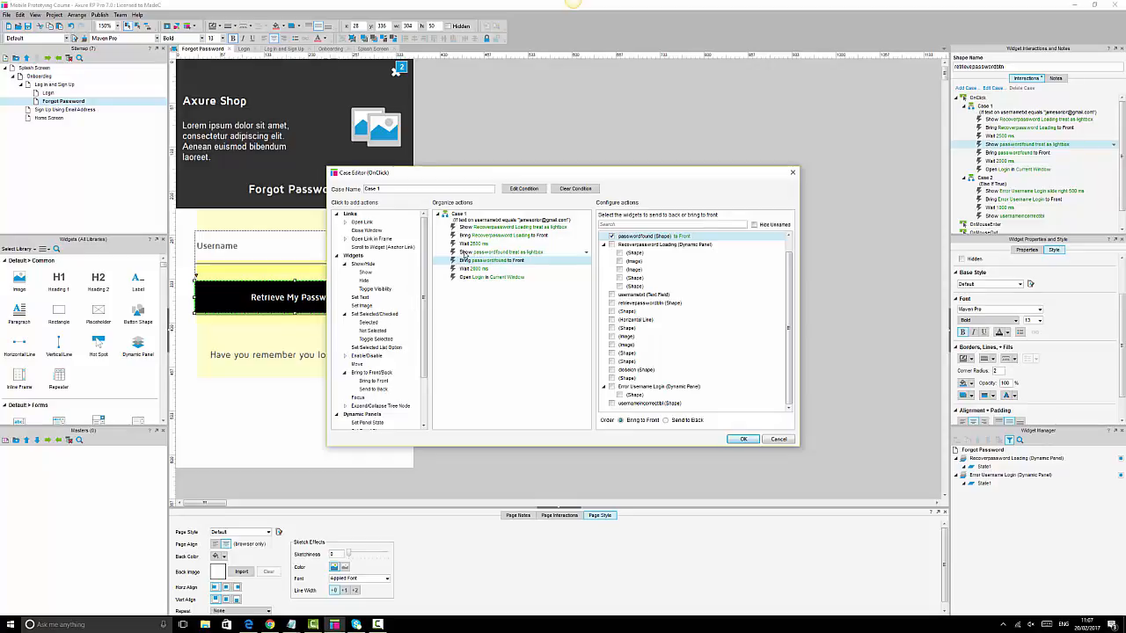
pyautogui.click(467, 244)
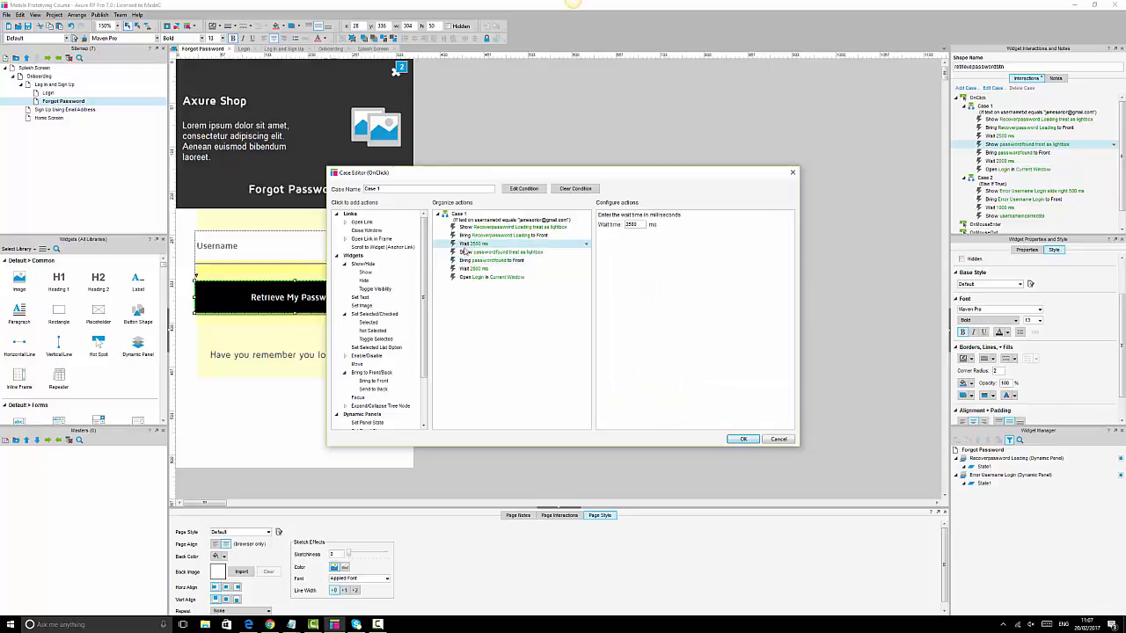
pyautogui.click(365, 281)
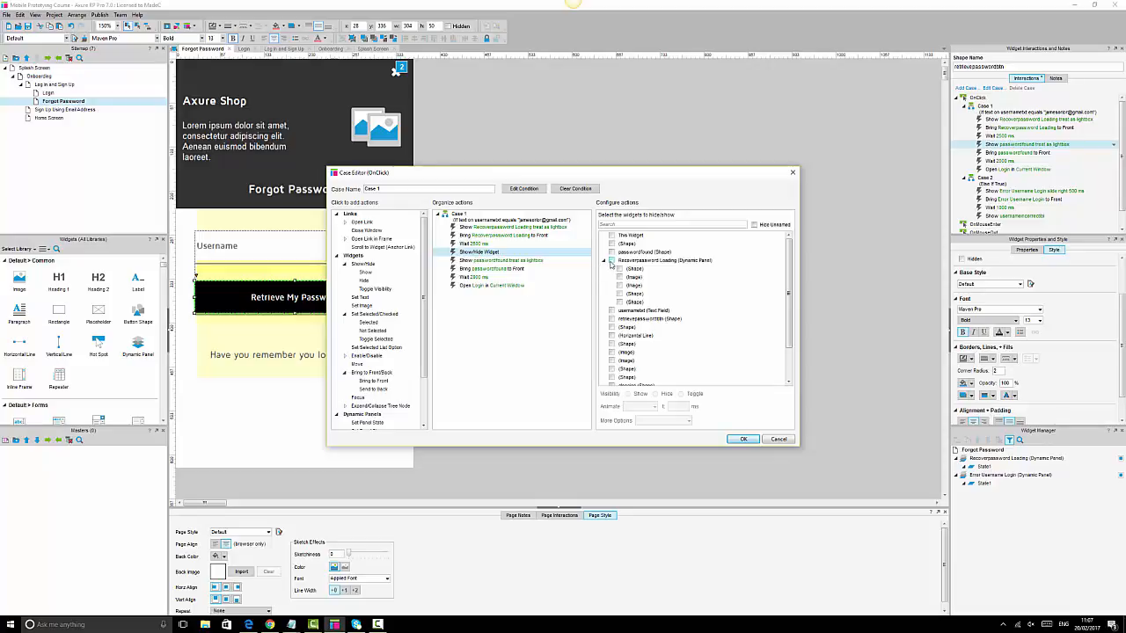
pyautogui.click(611, 261)
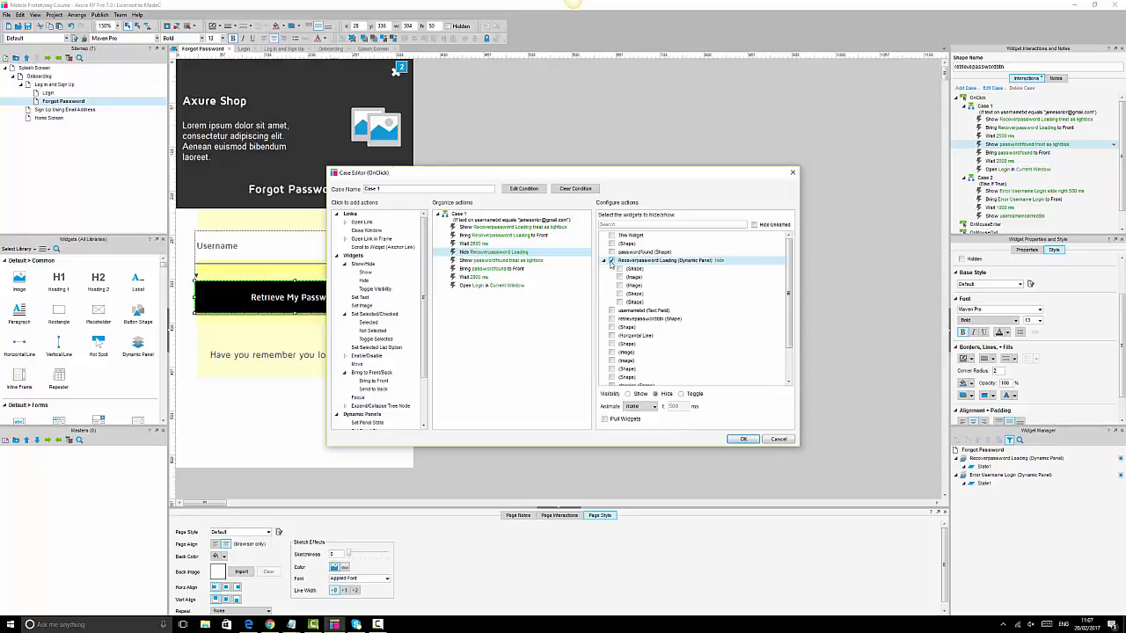
# - Add a Send to Back action for Recoverpassword Loading and confirm the case
pyautogui.click(375, 390)
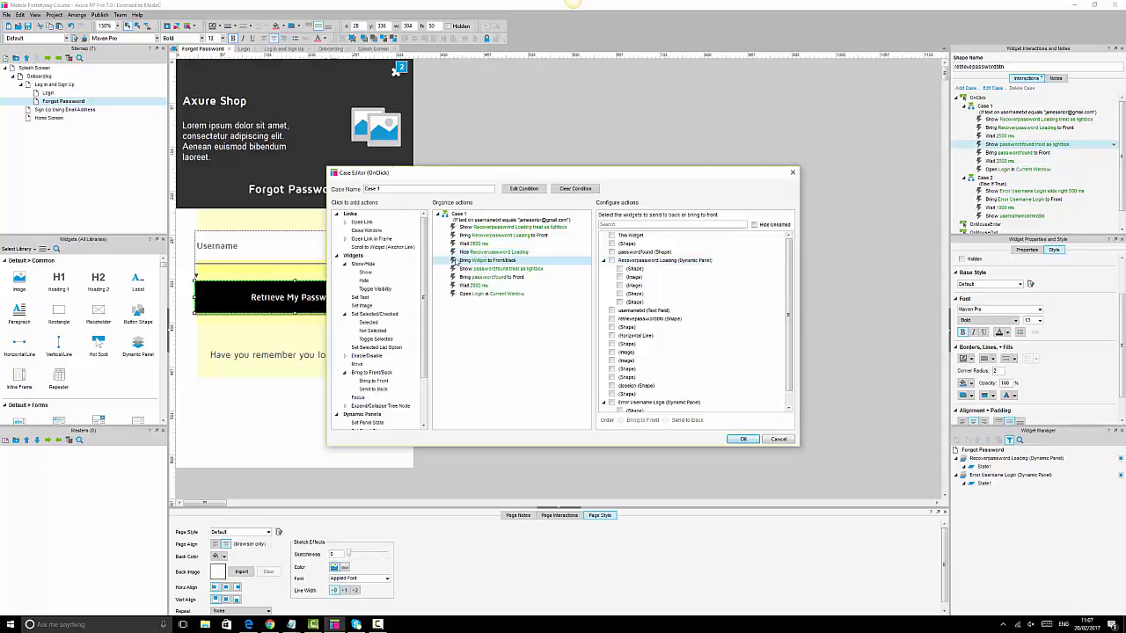
pyautogui.click(612, 261)
pyautogui.click(667, 419)
pyautogui.click(744, 440)
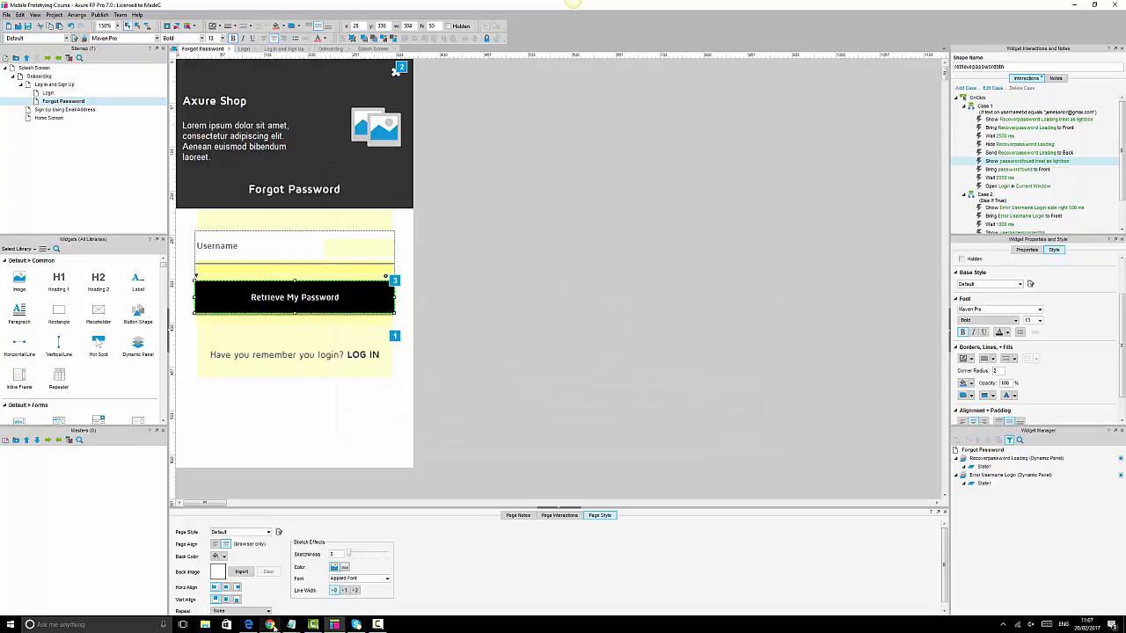
pyautogui.moveTo(272, 625)
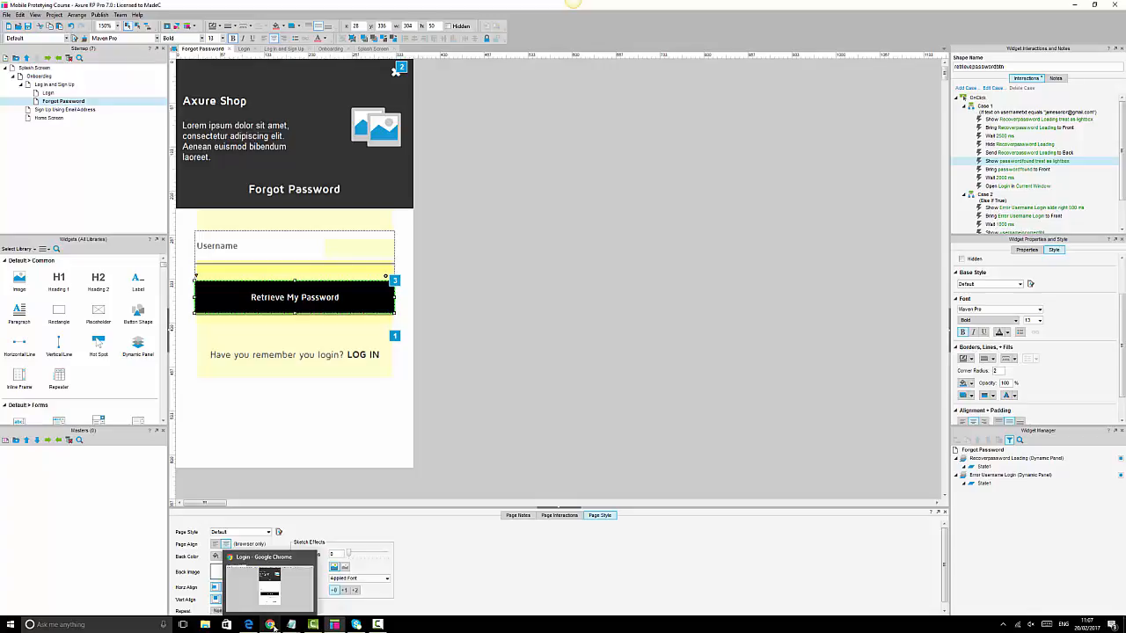
pyautogui.click(273, 625)
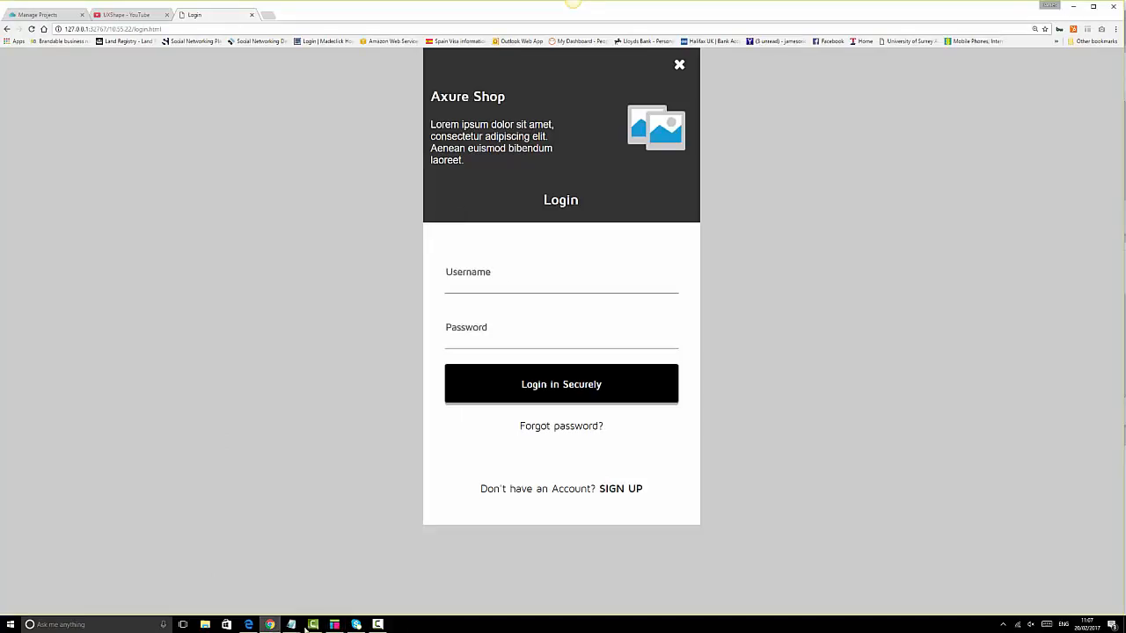
pyautogui.click(596, 428)
pyautogui.click(577, 280)
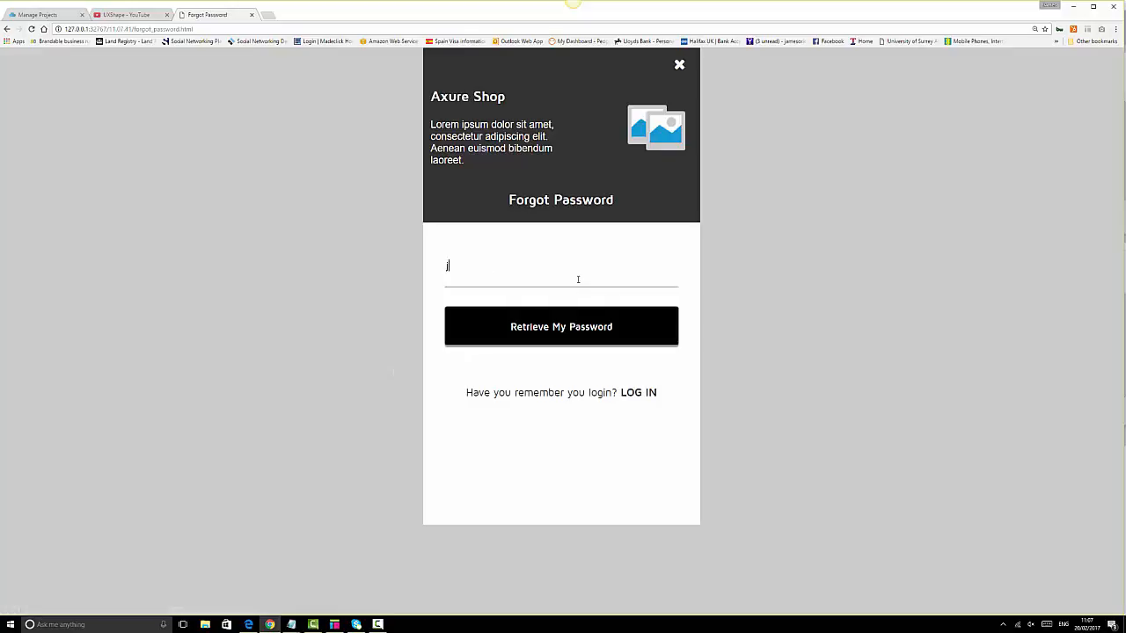
pyautogui.click(584, 327)
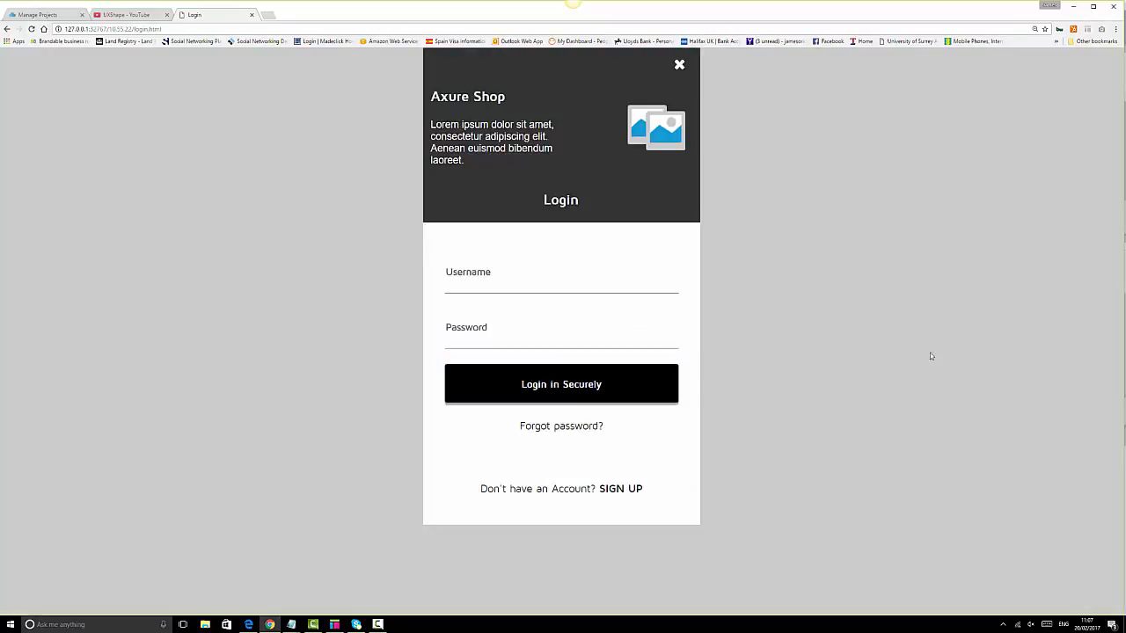
pyautogui.click(334, 625)
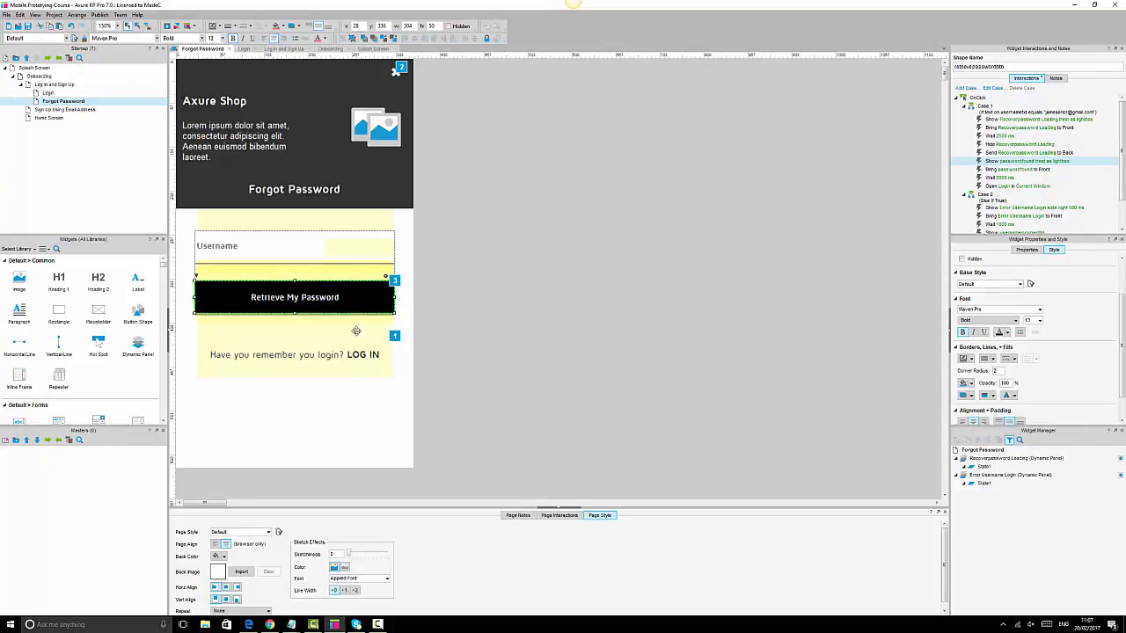
# - In State1 of Recoverpassword Loading, replace 'we set up your shop area' with 'check your details'
pyautogui.moveTo(1023, 463)
pyautogui.doubleClick(985, 467)
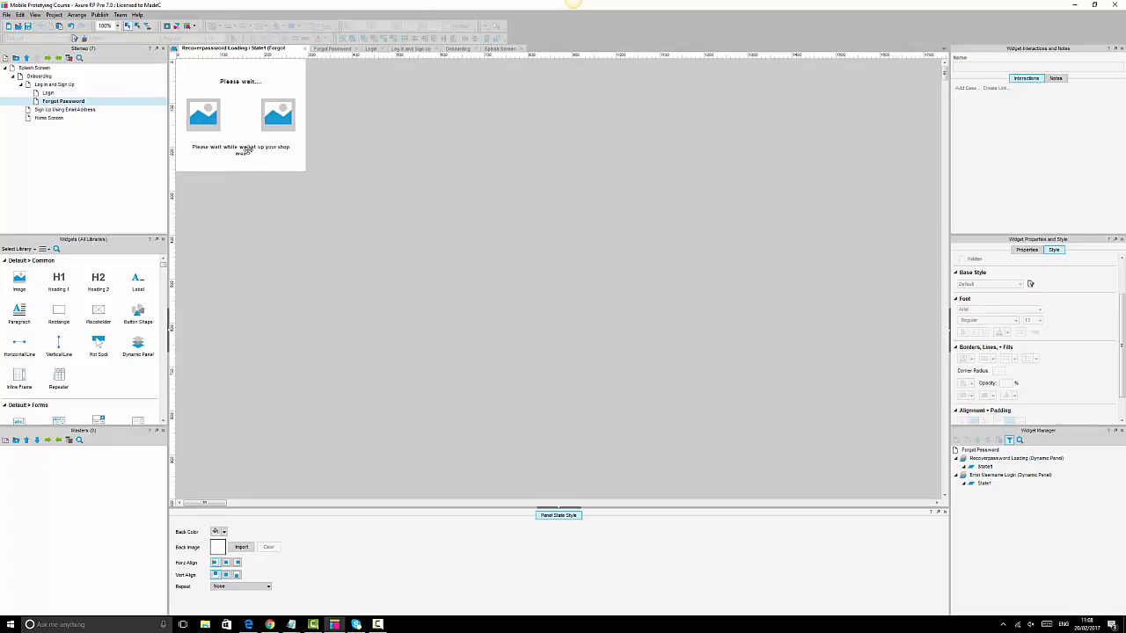
pyautogui.click(248, 150)
pyautogui.doubleClick(246, 149)
pyautogui.click(240, 148)
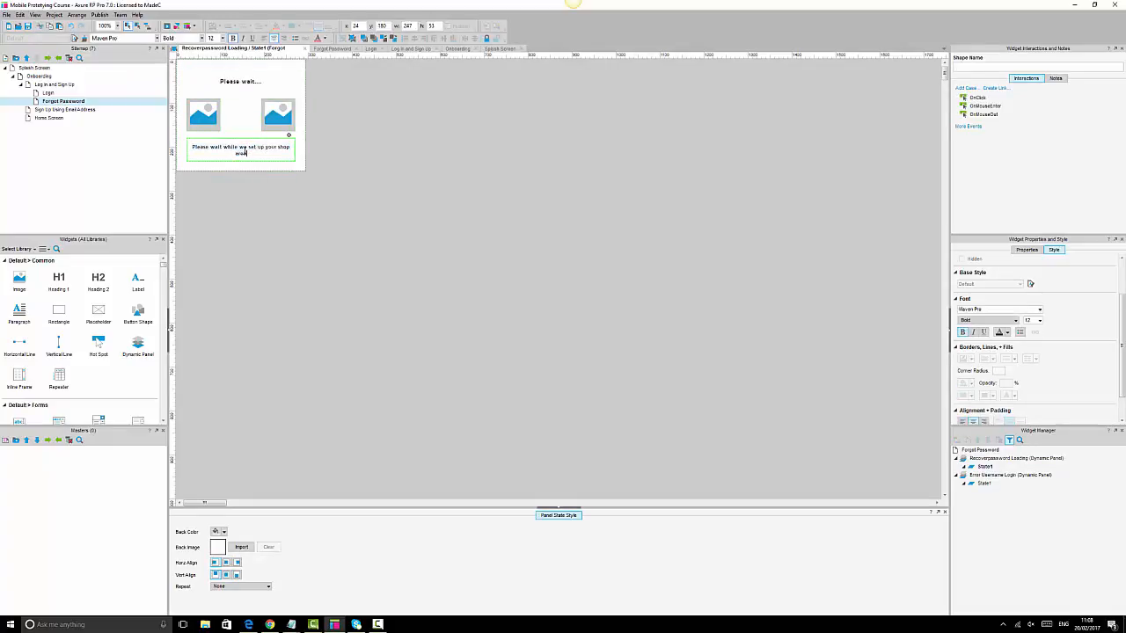
pyautogui.moveTo(240, 148); pyautogui.dragTo(286, 157)
pyautogui.press('BackSpace')
pyautogui.write('check your details')
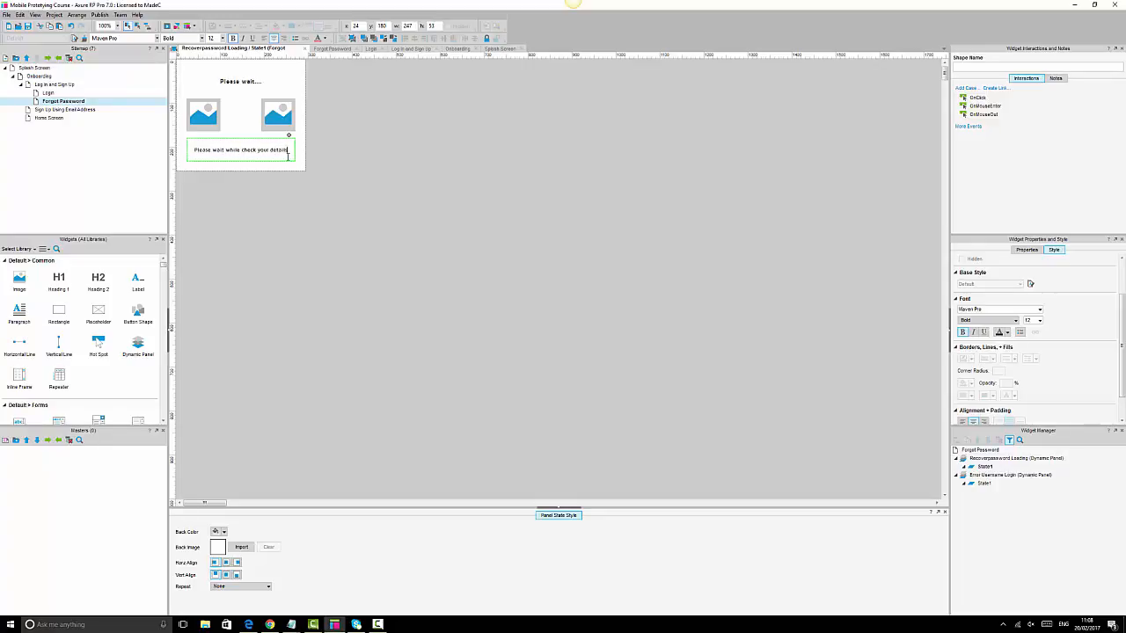
pyautogui.click(447, 68)
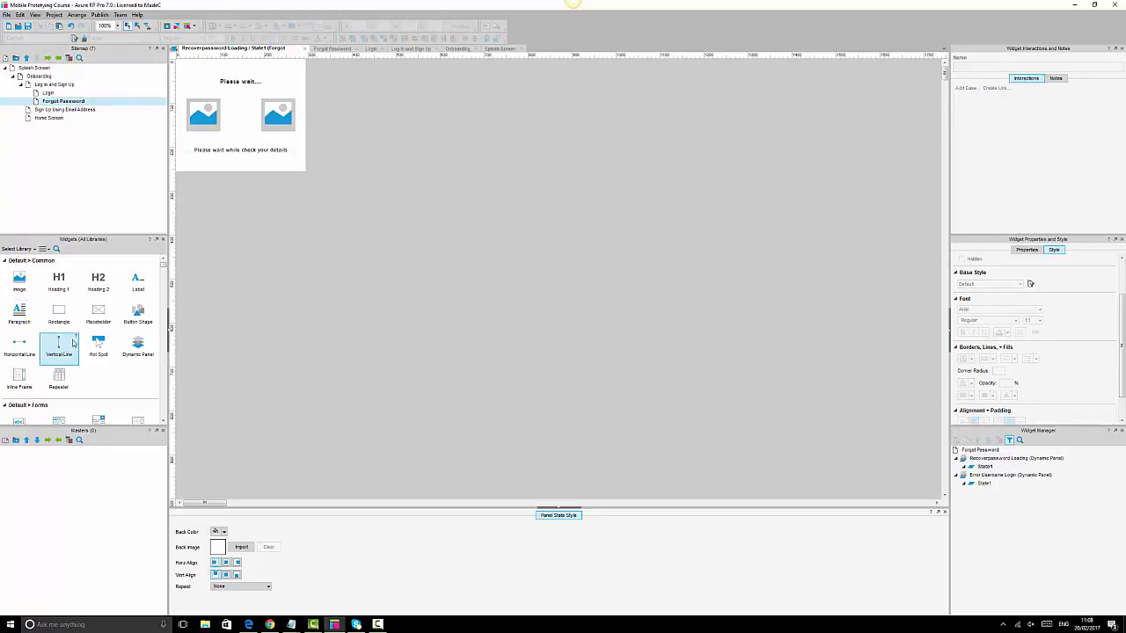
# - Try a FontAwesome rocket icon between the two images, then delete it
pyautogui.scroll(-3, 74, 343)
pyautogui.scroll(-5, 74, 344)
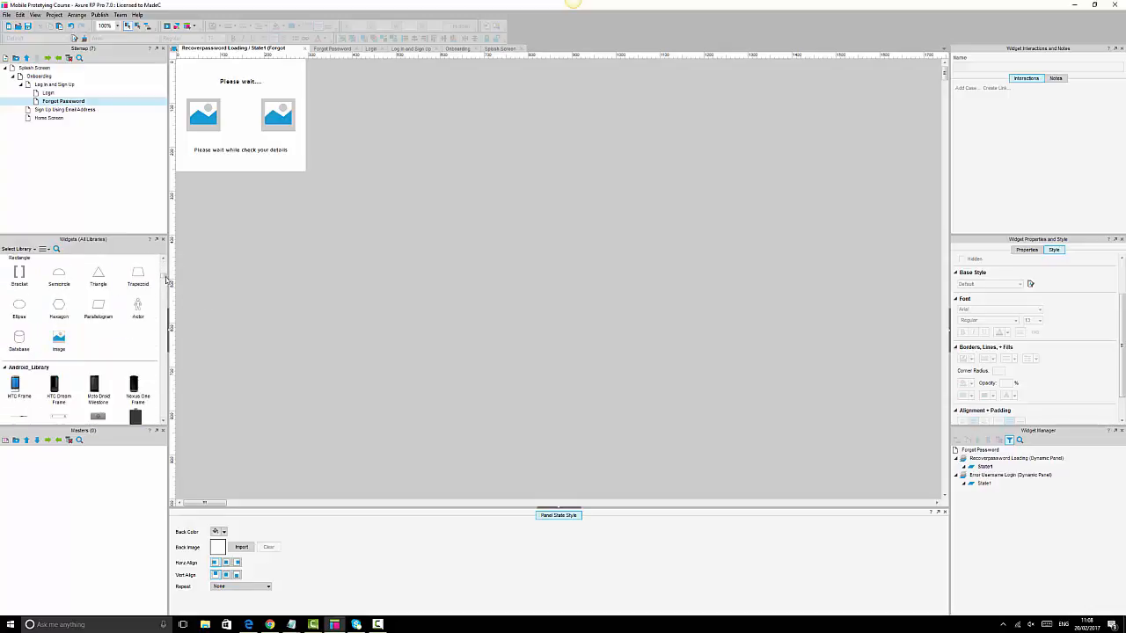
pyautogui.scroll(-10, 135, 368)
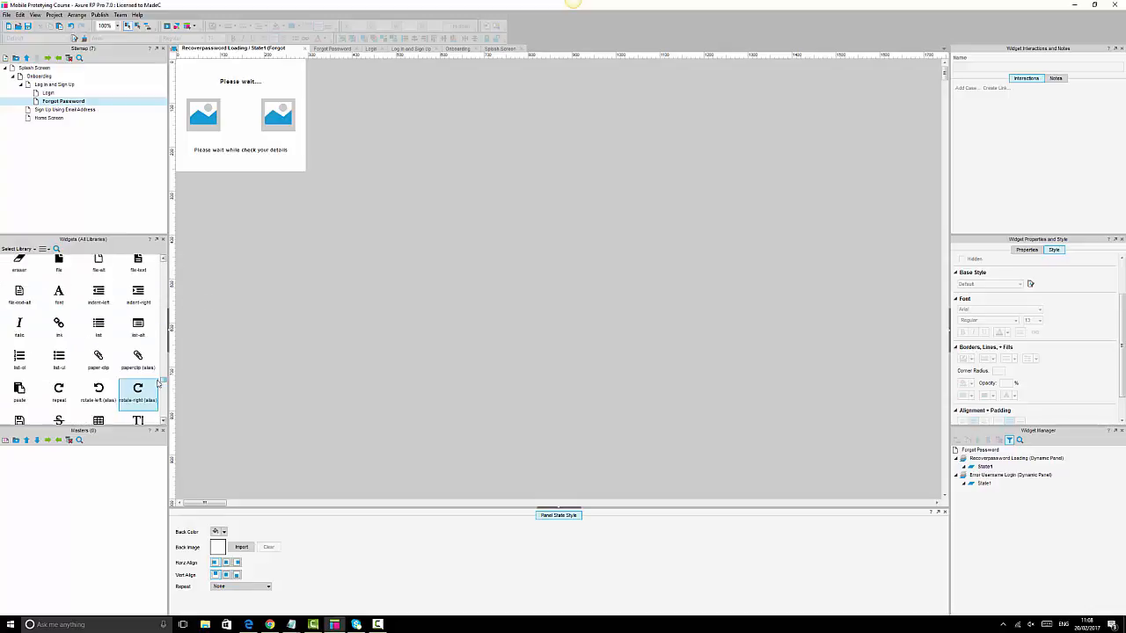
pyautogui.scroll(-10, 79, 340)
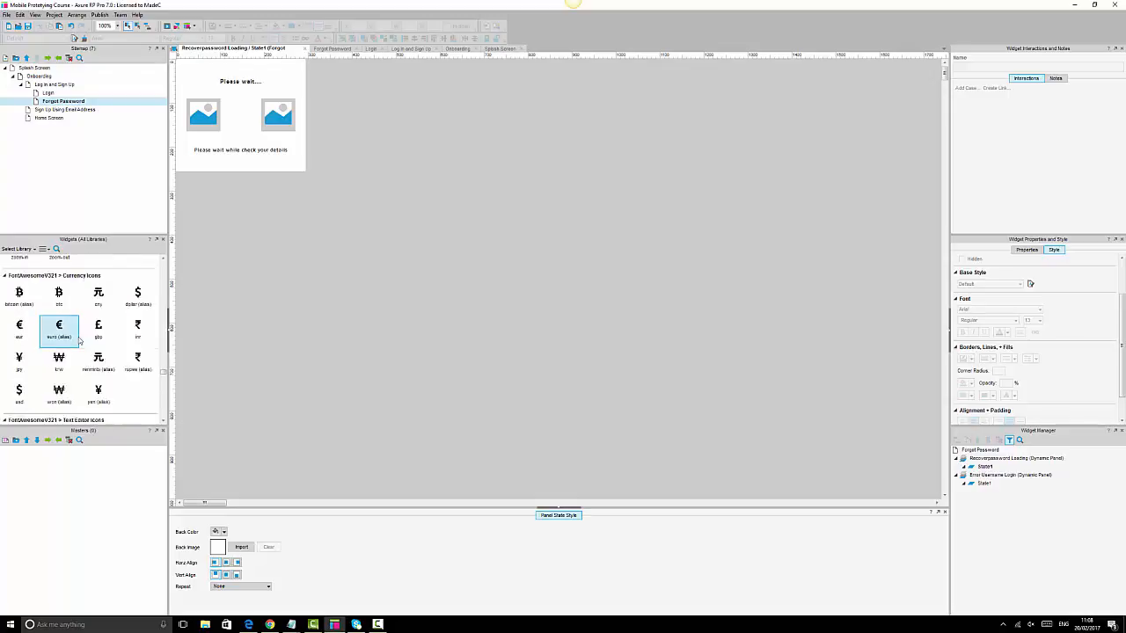
pyautogui.scroll(10, 80, 341)
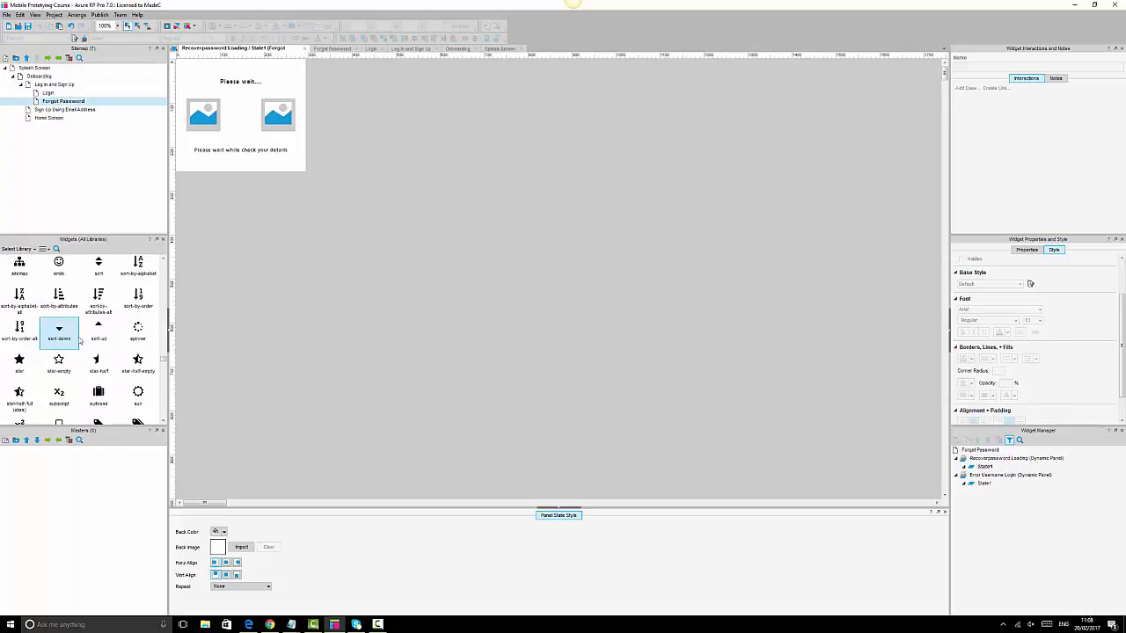
pyautogui.scroll(3, 79, 340)
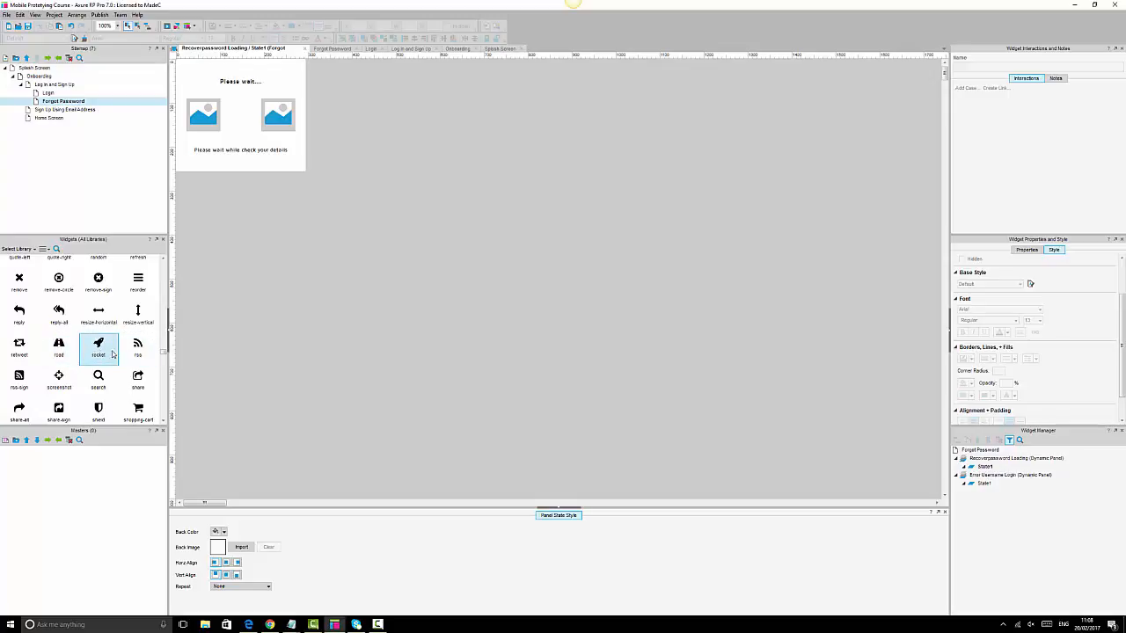
pyautogui.scroll(2, 83, 376)
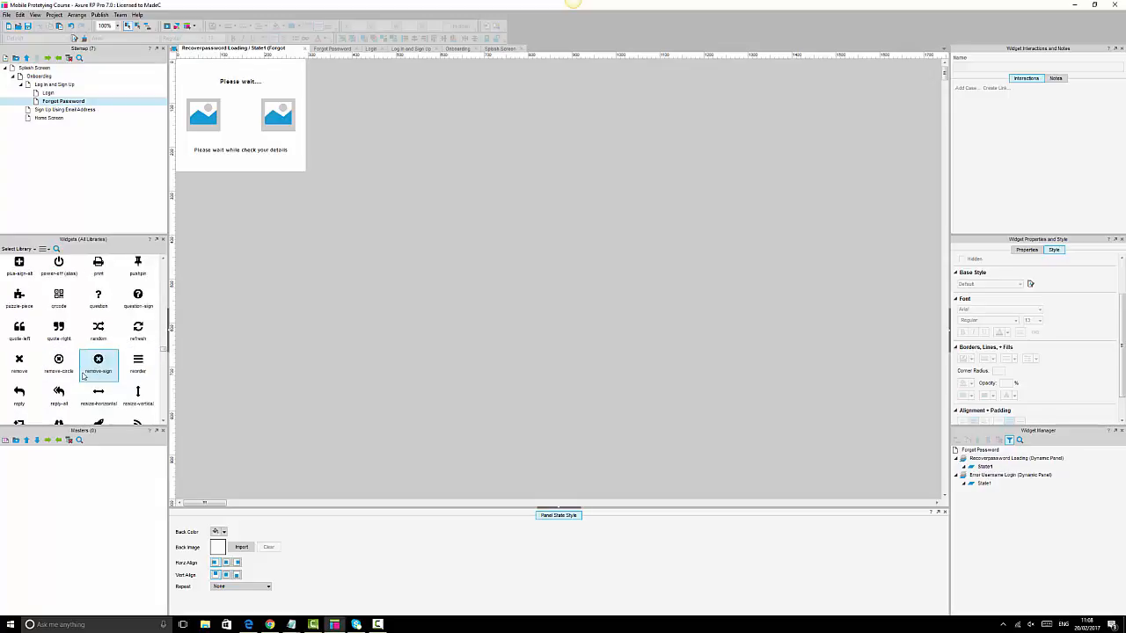
pyautogui.scroll(4, 83, 376)
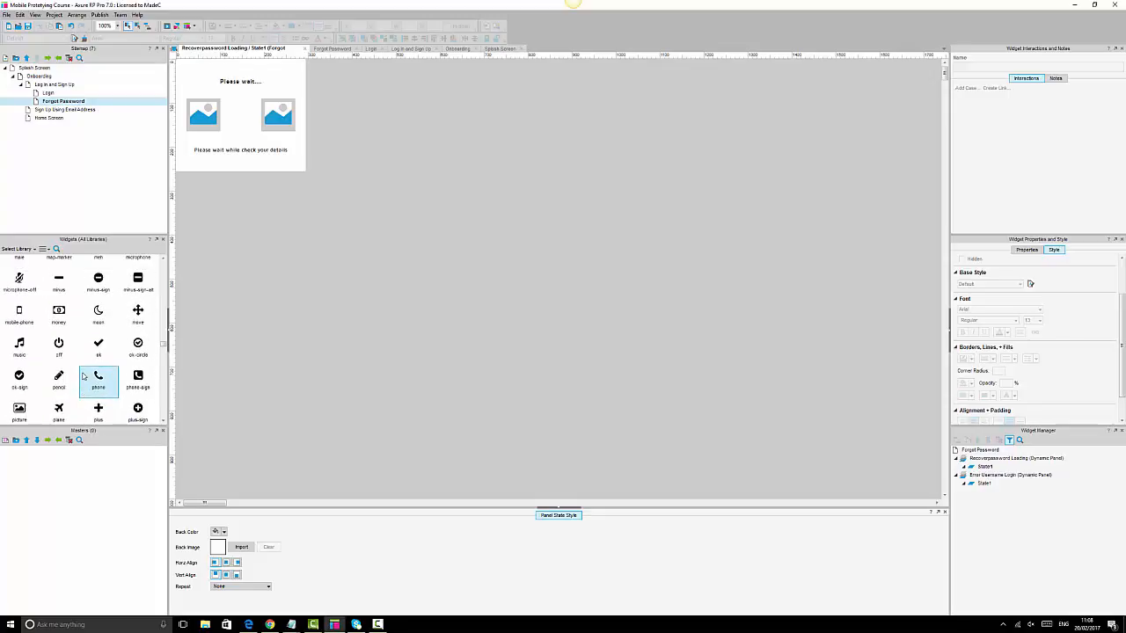
pyautogui.scroll(2, 82, 375)
pyautogui.scroll(-8, 83, 375)
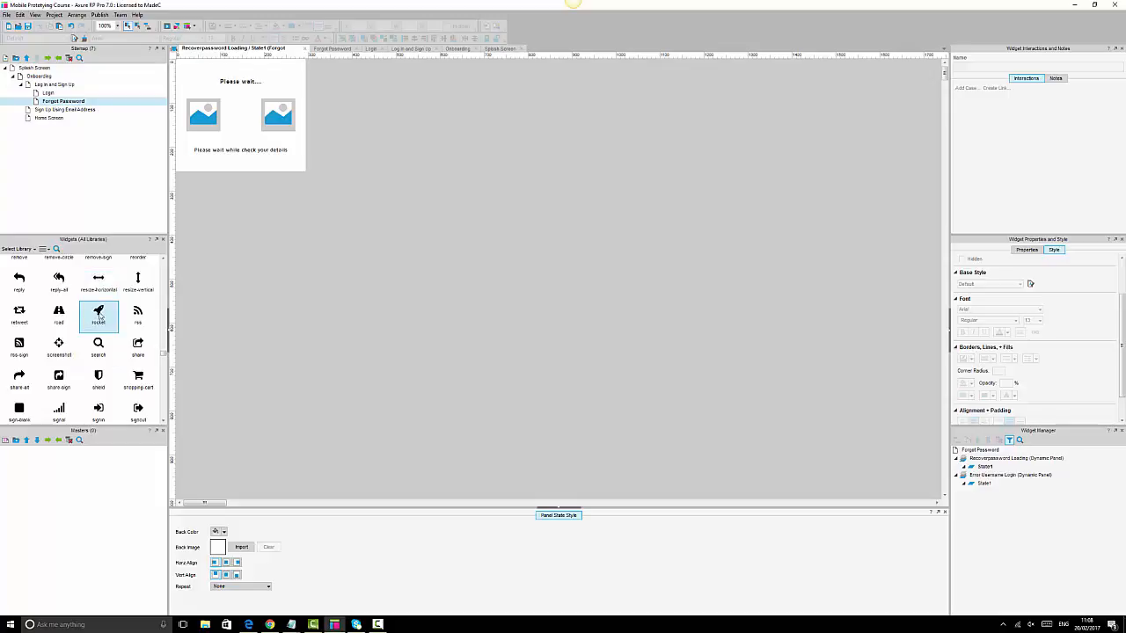
pyautogui.moveTo(98, 311); pyautogui.dragTo(237, 113)
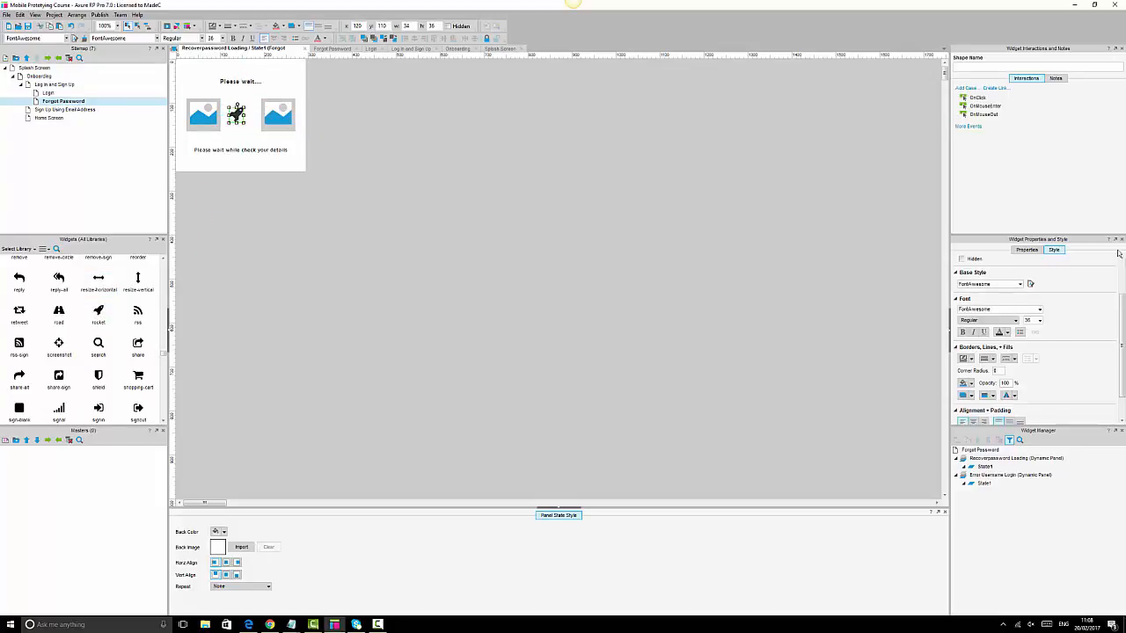
pyautogui.scroll(2, 1088, 360)
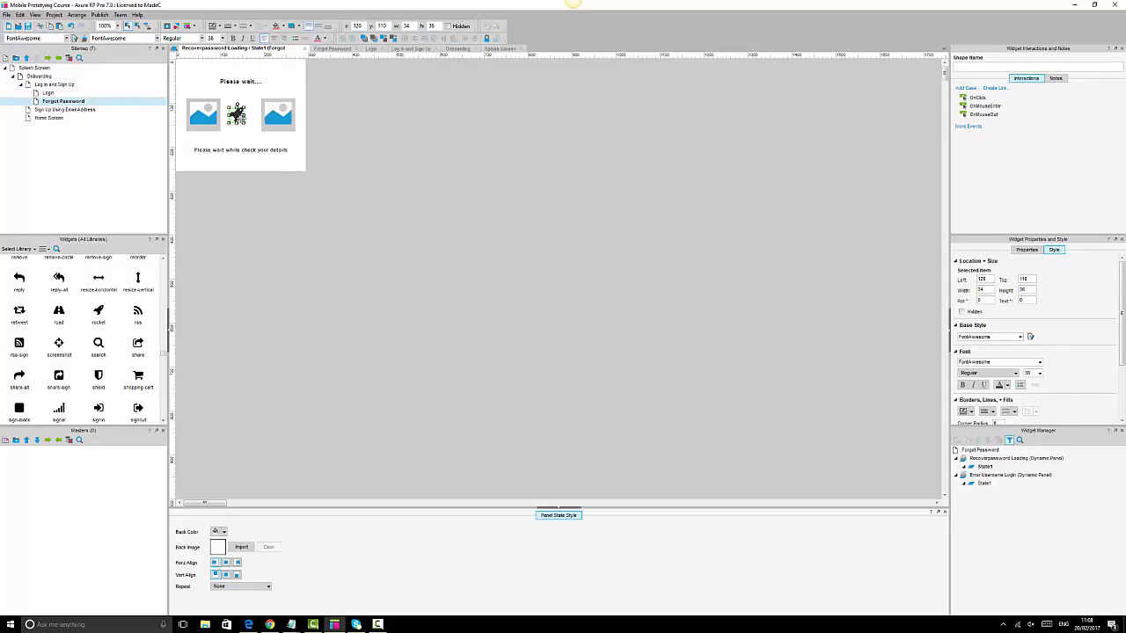
pyautogui.press('Delete')
# - Place the FontAwesome exchange-arrows icon between the two image placeholders instead
pyautogui.scroll(1, 103, 344)
pyautogui.scroll(5, 103, 344)
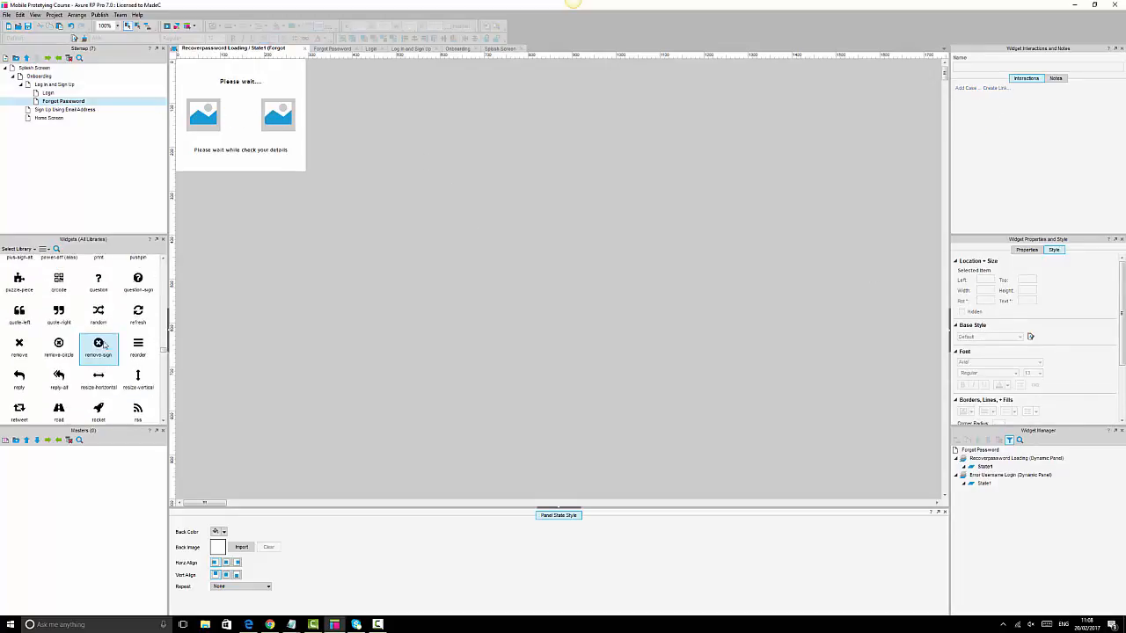
pyautogui.scroll(6, 104, 345)
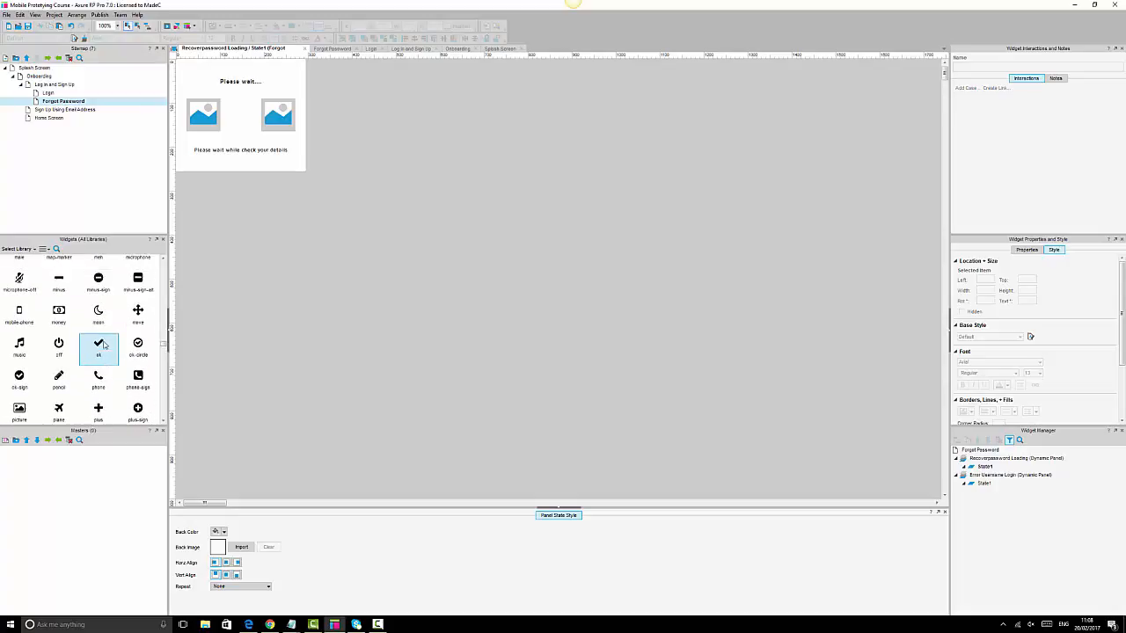
pyautogui.scroll(8, 104, 344)
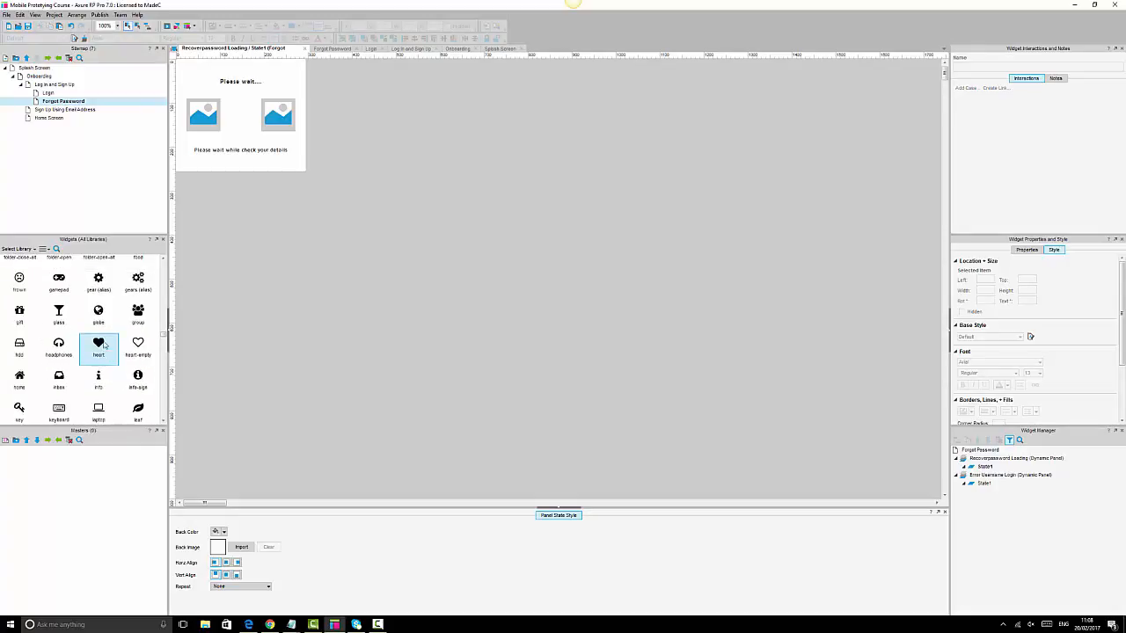
pyautogui.scroll(3, 104, 345)
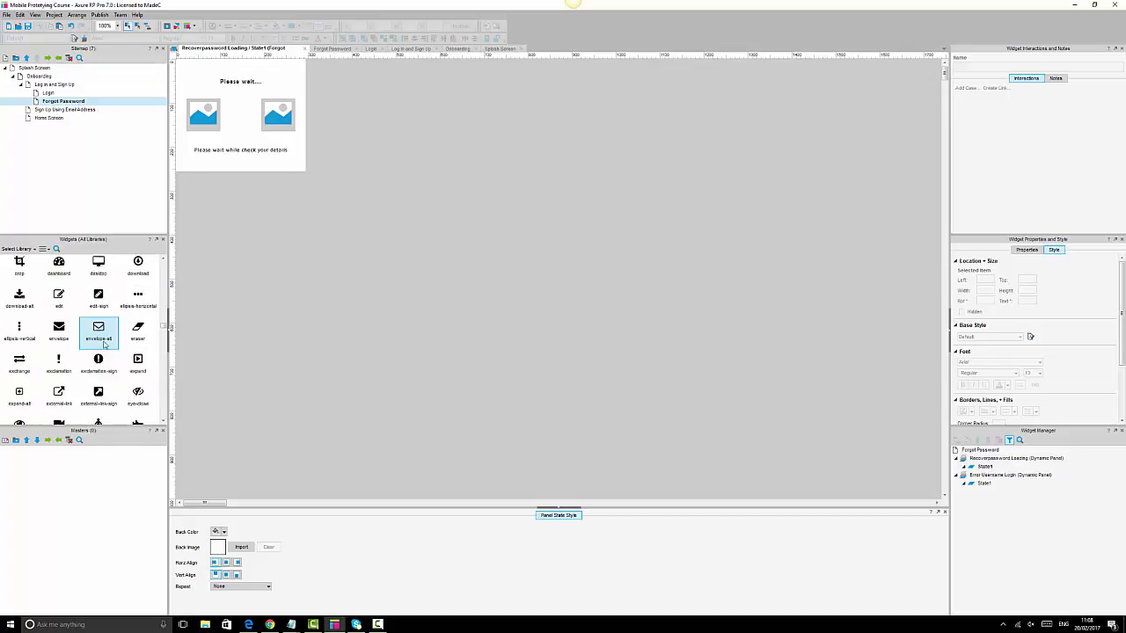
pyautogui.moveTo(20, 358); pyautogui.dragTo(241, 118)
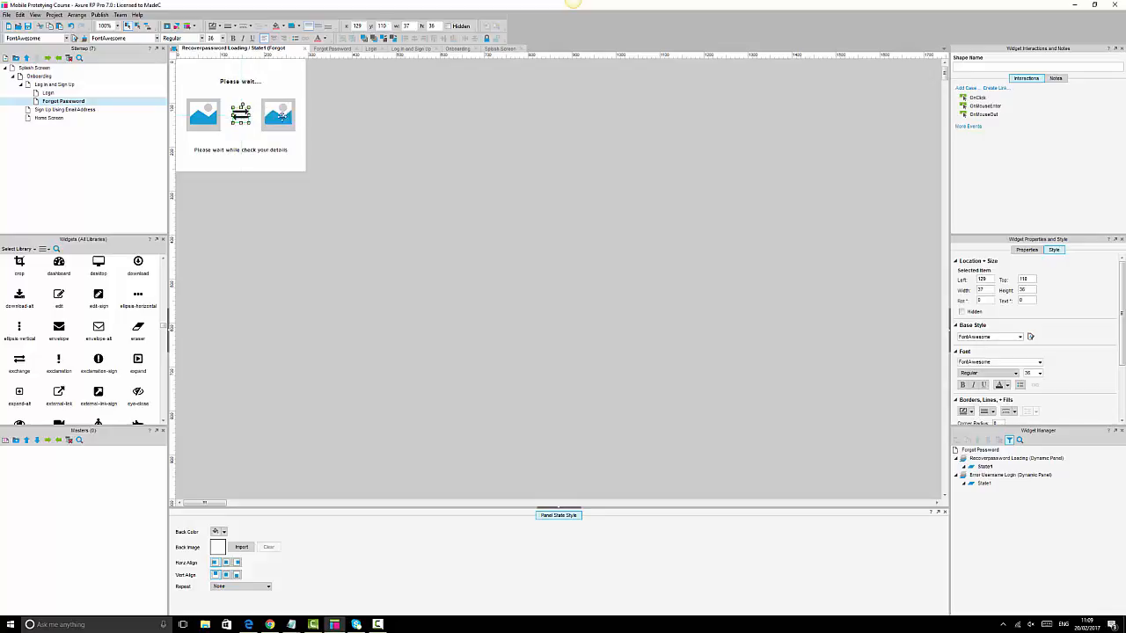
pyautogui.click(197, 117)
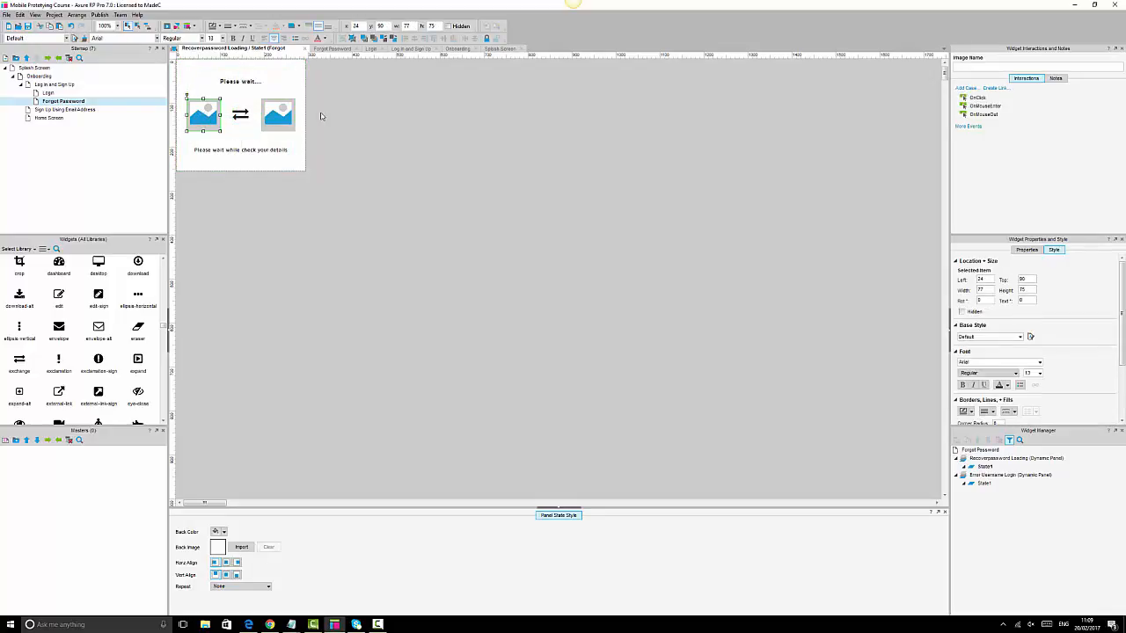
pyautogui.click(369, 132)
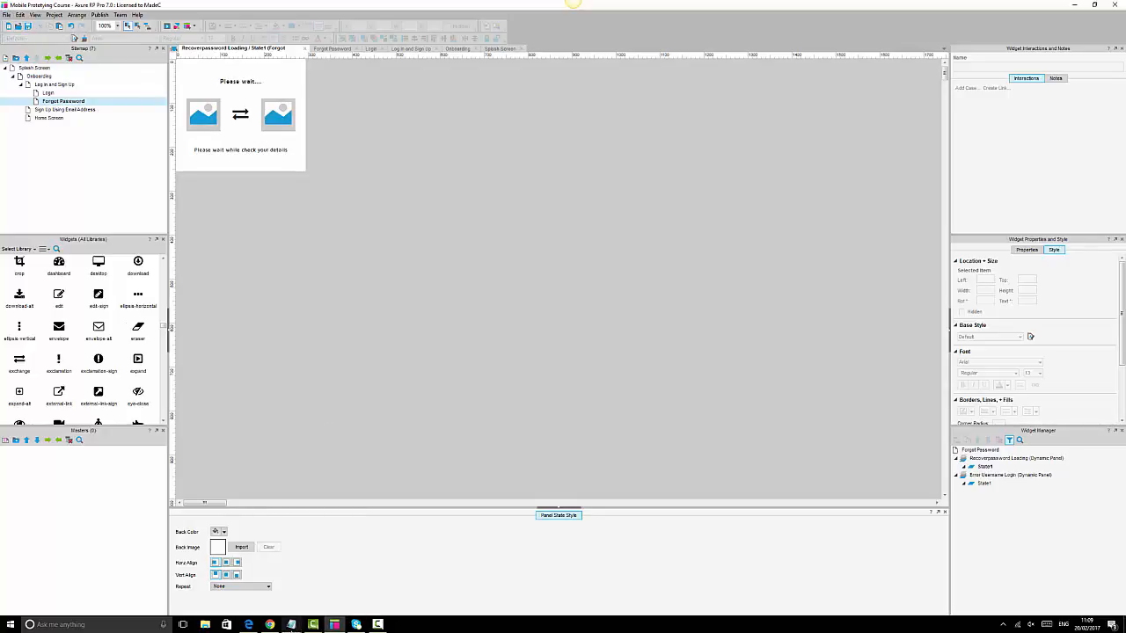
# - In the Chrome preview, go to Forgot Password, enter an e-mail address and submit Retrieve My Password
pyautogui.click(270, 624)
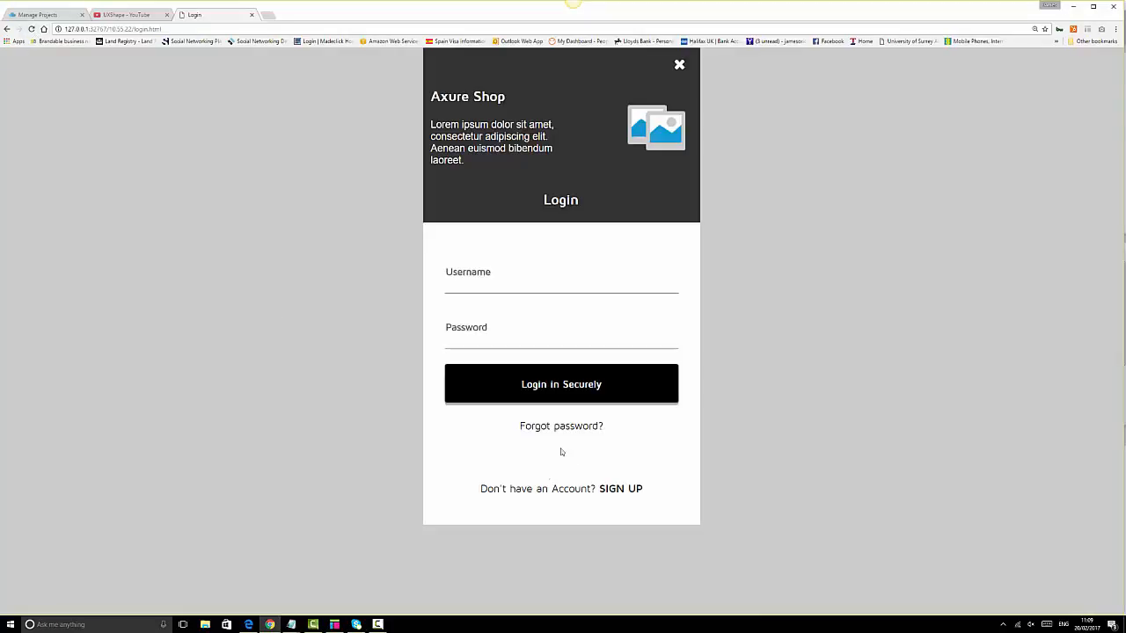
pyautogui.click(580, 428)
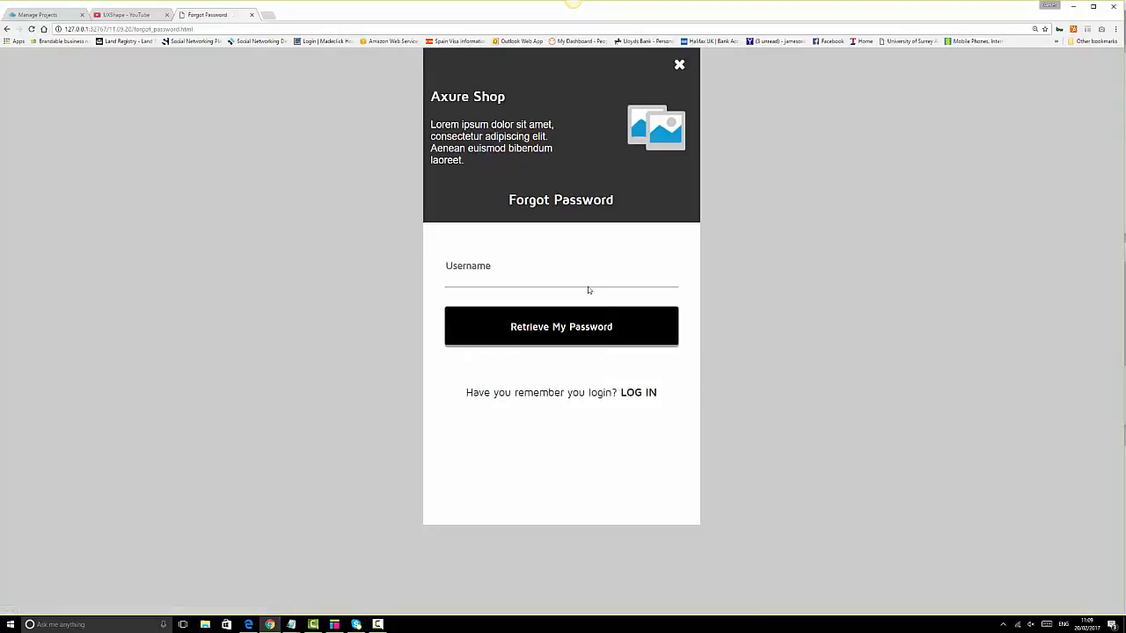
pyautogui.click(590, 276)
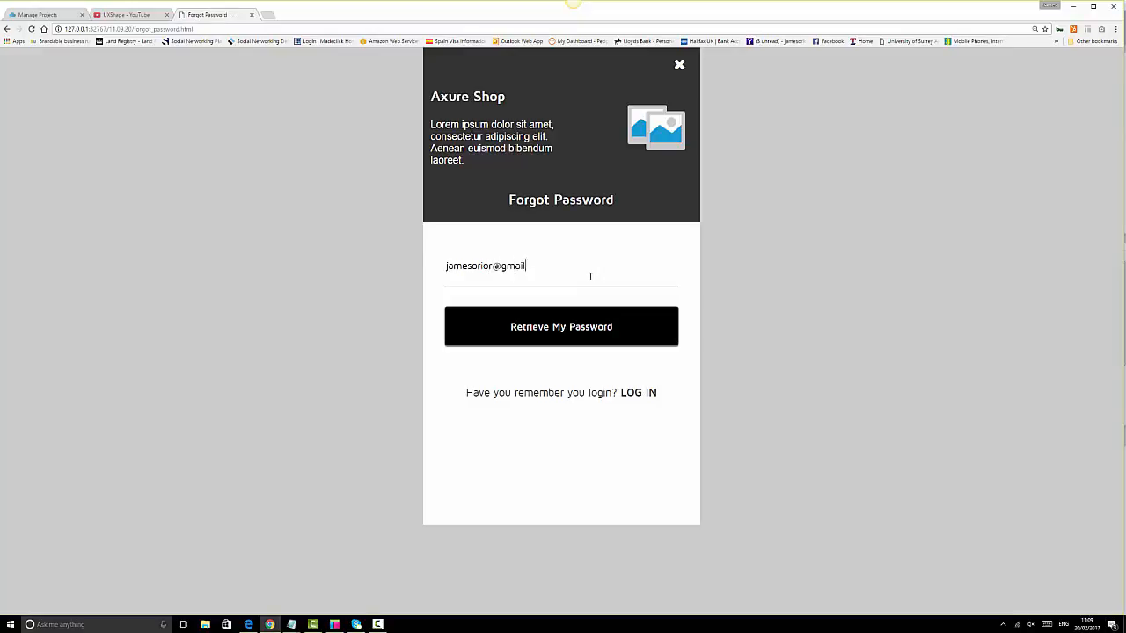
pyautogui.click(576, 327)
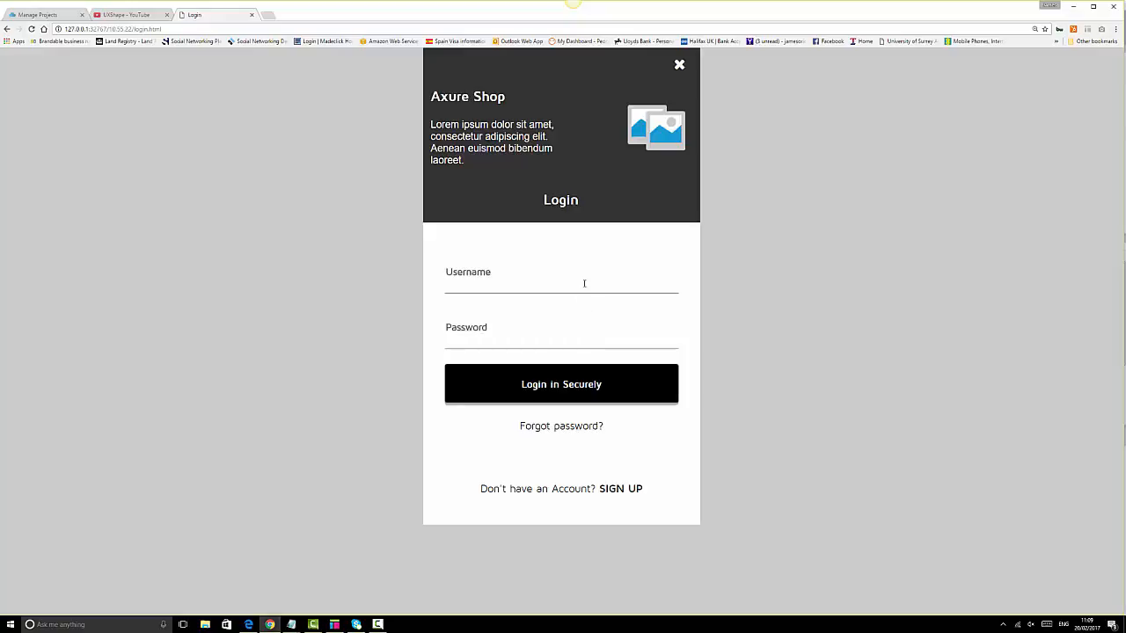
# - Log in with the user's e-mail and password to reach Home, then return to Axure
pyautogui.click(584, 283)
pyautogui.press('Tab')
pyautogui.write('••••••')
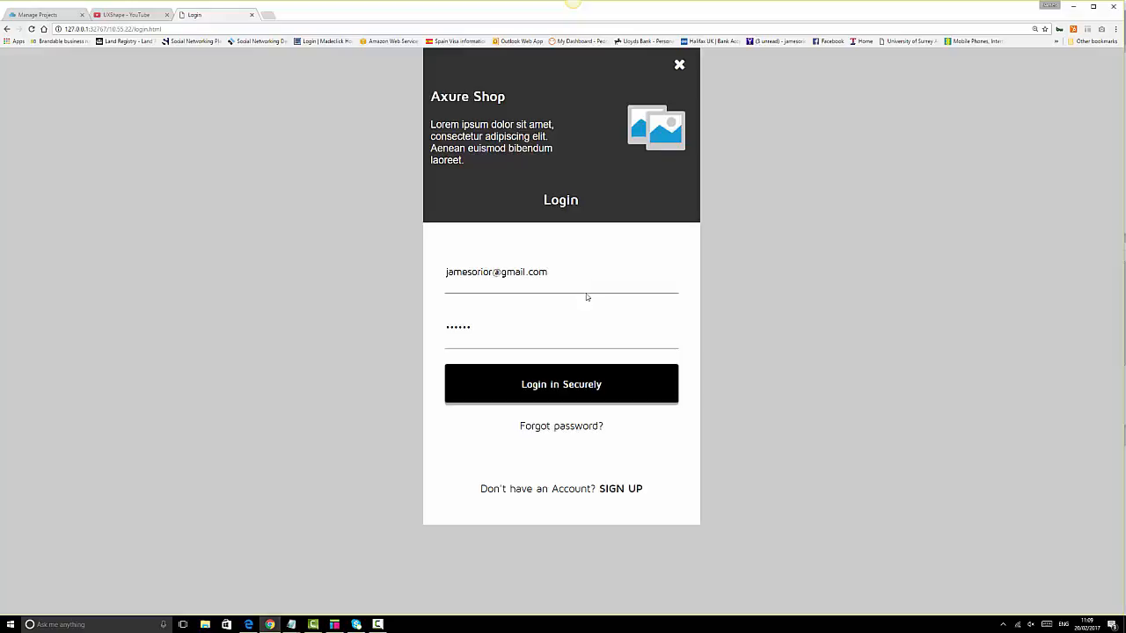
pyautogui.click(554, 387)
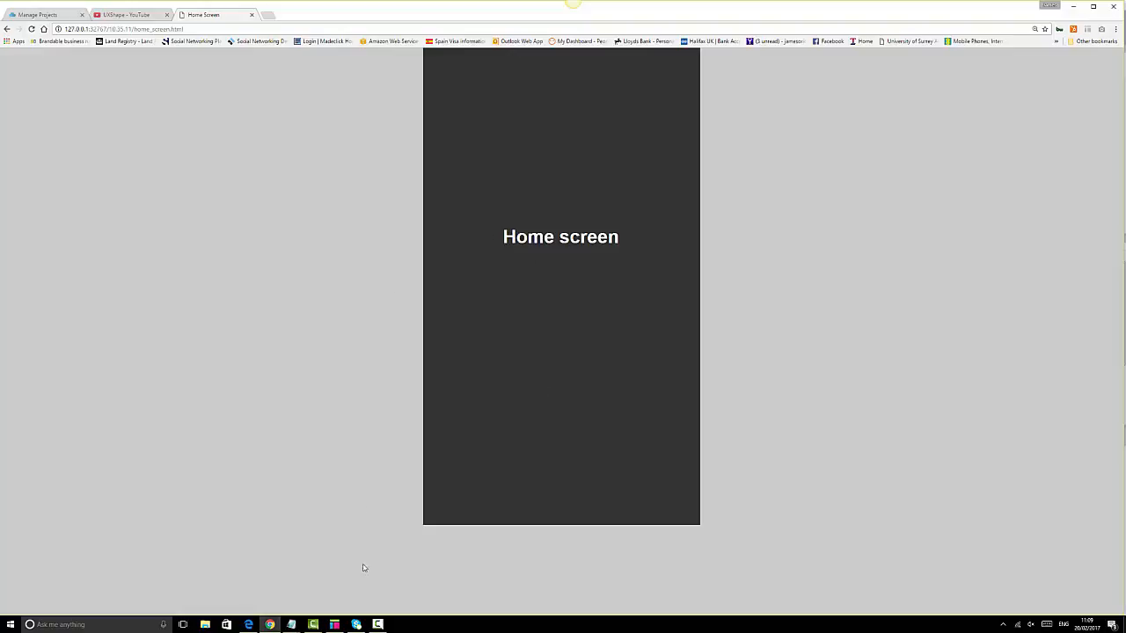
pyautogui.click(341, 625)
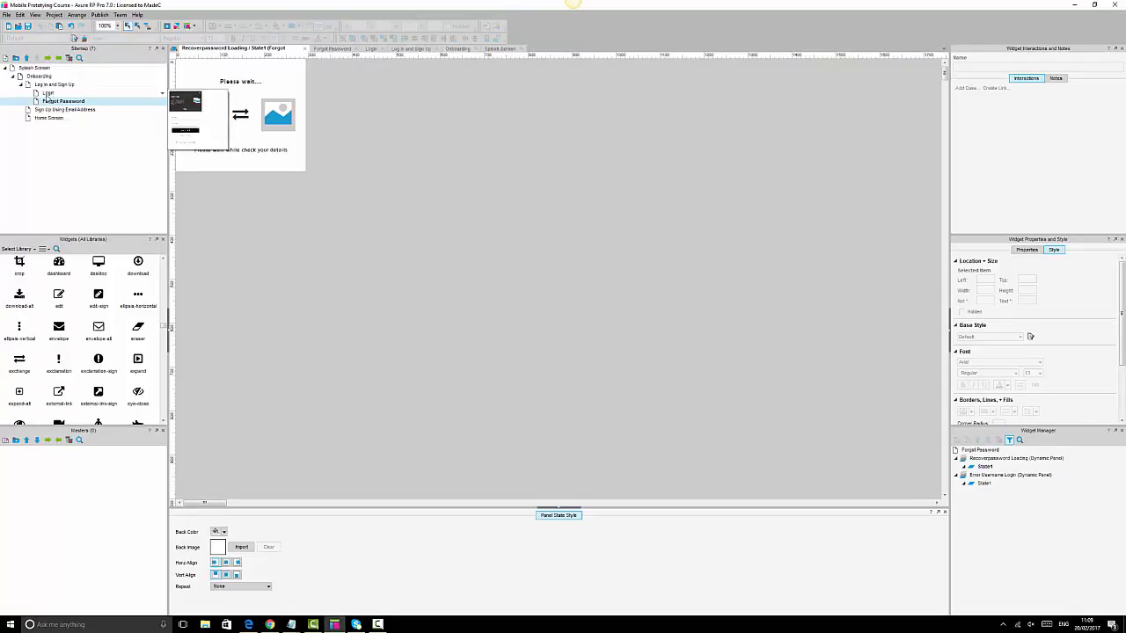
# - Open Login, inspect the Forgot password? link's OnClick case, then open the Forgot Password page
pyautogui.doubleClick(47, 94)
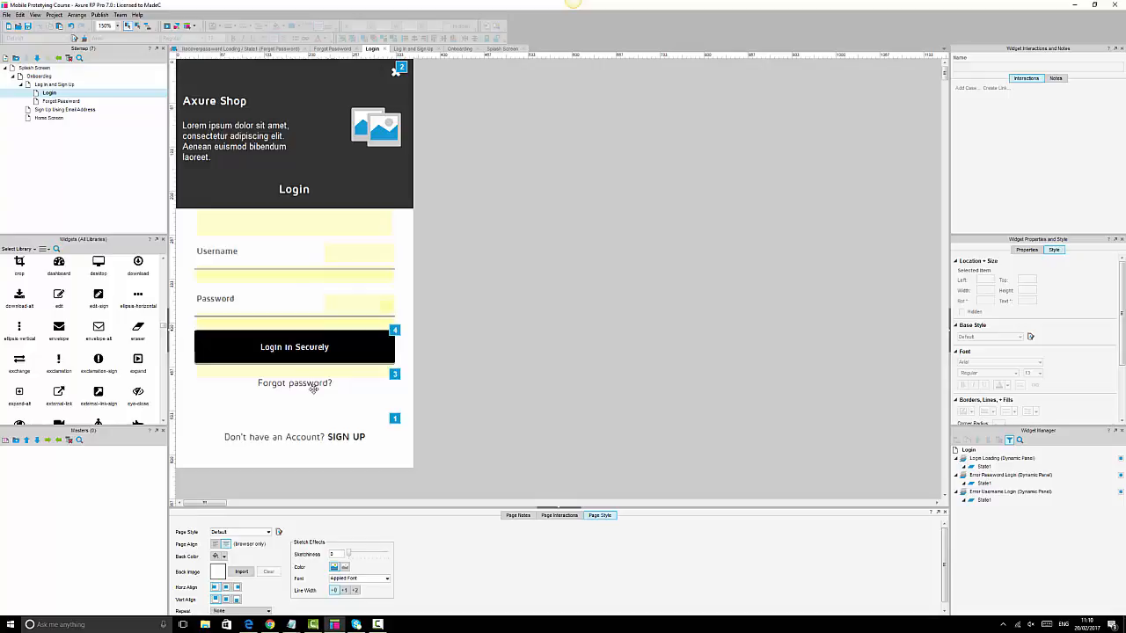
pyautogui.click(314, 389)
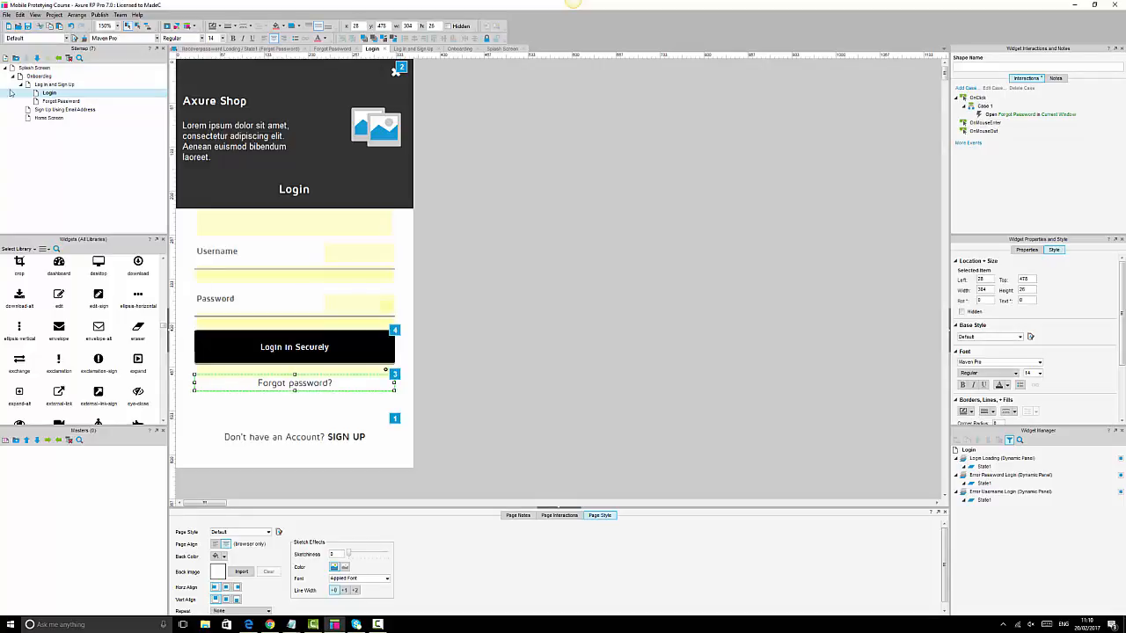
pyautogui.doubleClick(73, 103)
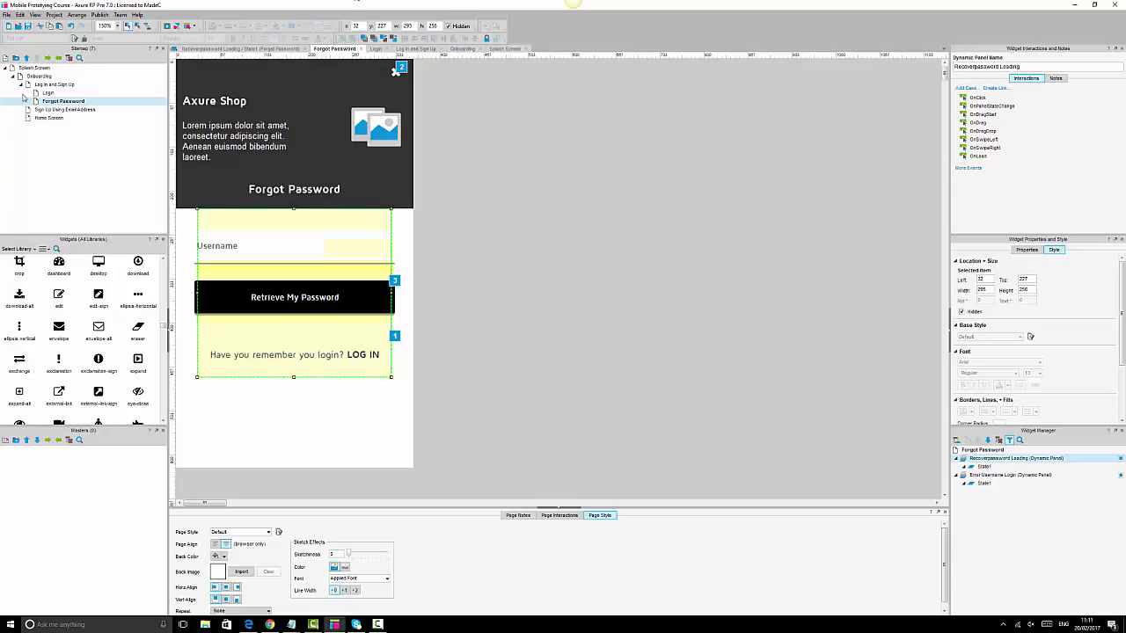
# - Open the Home Screen page and zoom the canvas to 150%
pyautogui.doubleClick(49, 118)
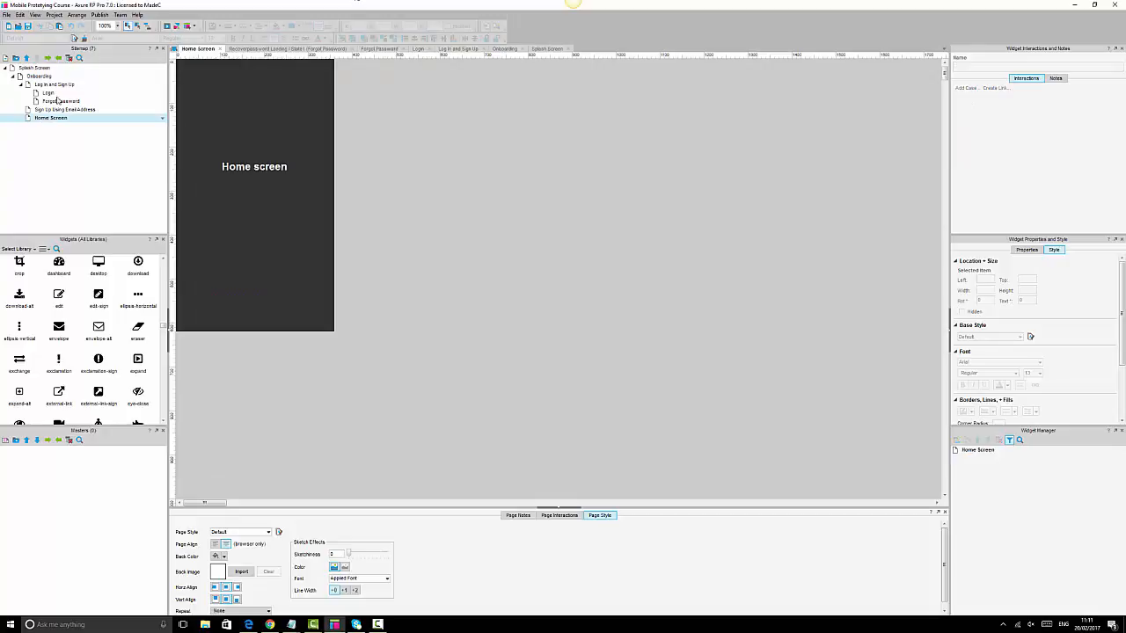
pyautogui.click(116, 27)
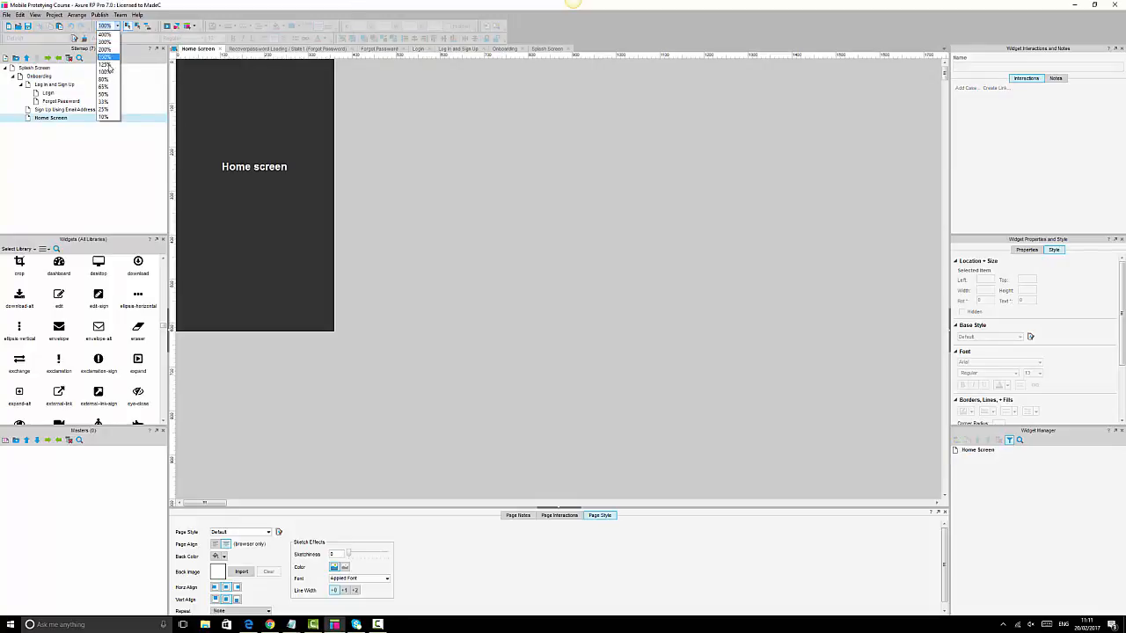
pyautogui.click(104, 56)
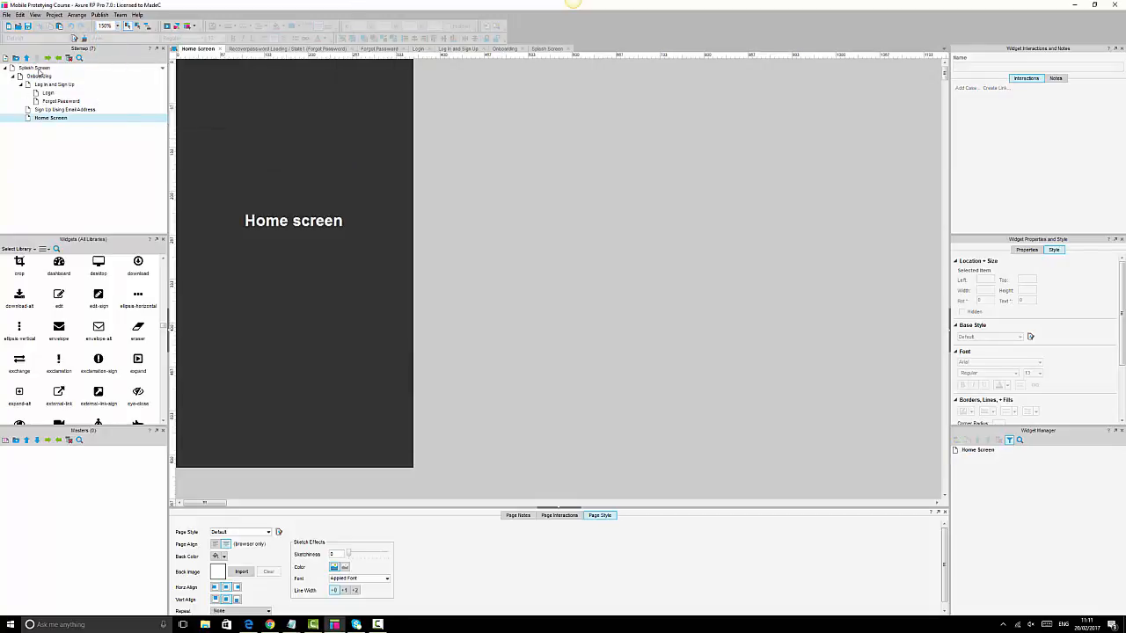
# - Step through Splash Screen, Onboarding, Log In and Sign Up, Login, Forgot Password and Sign Up Using Email Address
pyautogui.doubleClick(38, 70)
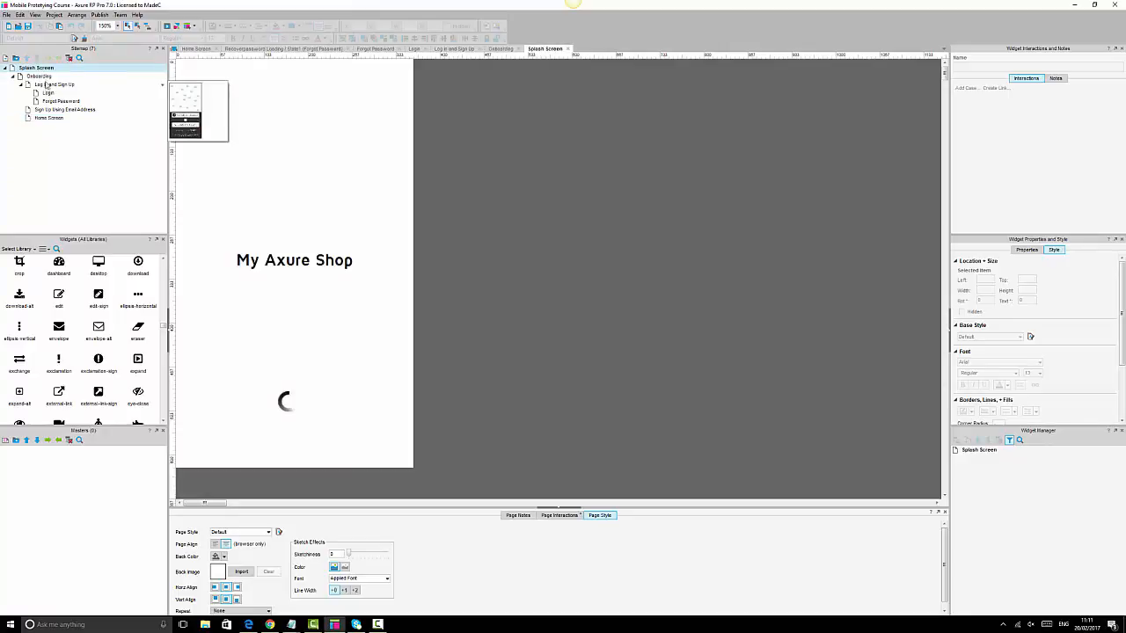
pyautogui.doubleClick(45, 77)
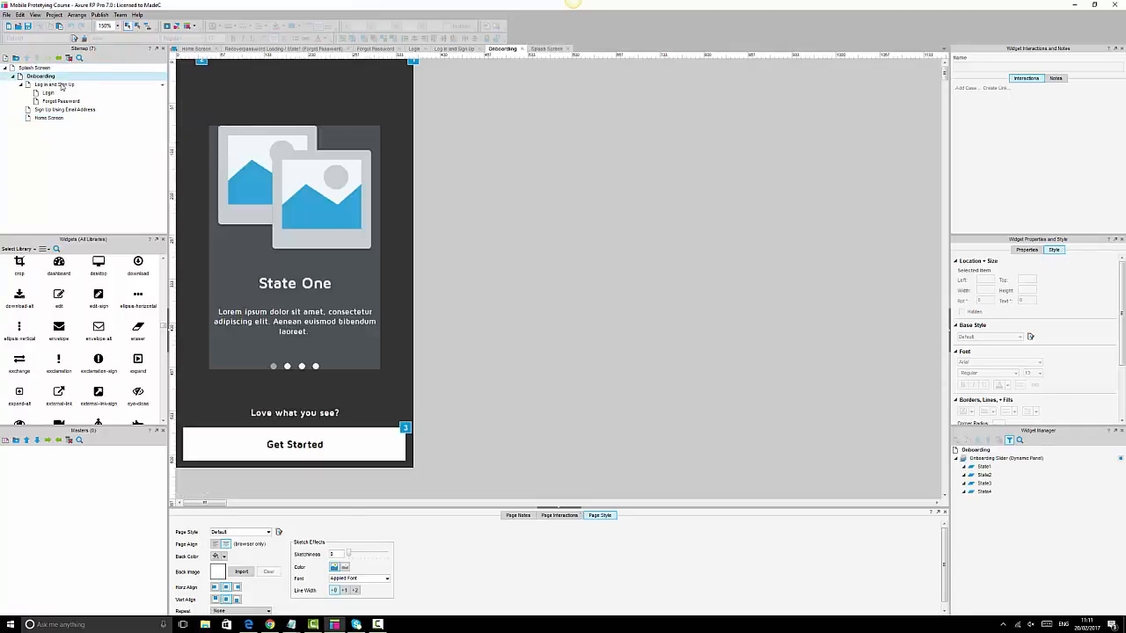
pyautogui.doubleClick(58, 84)
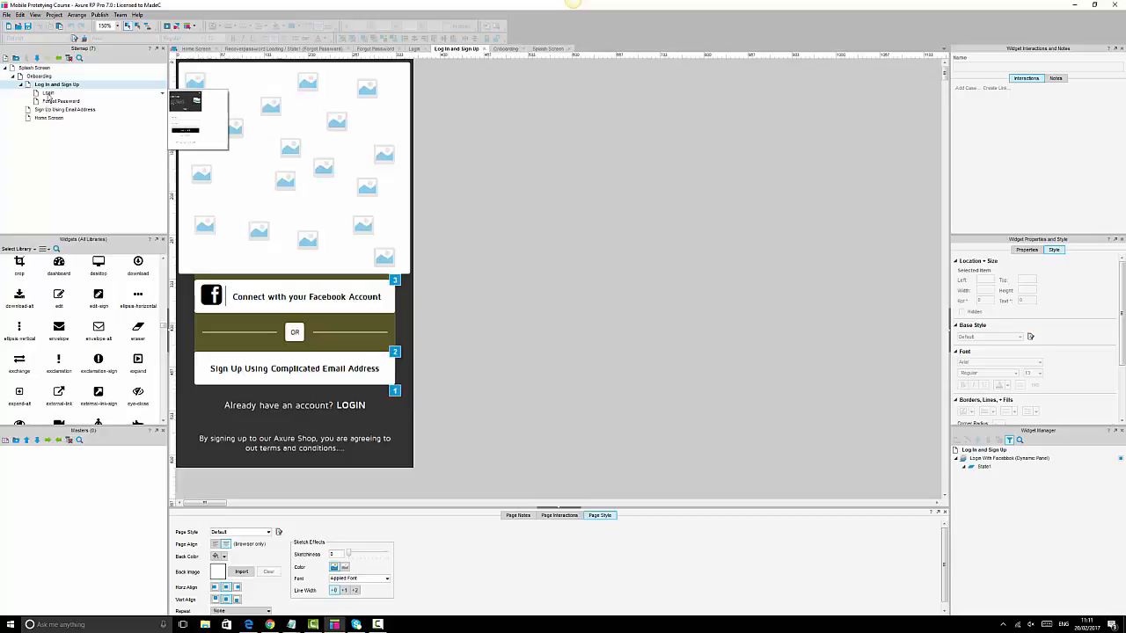
pyautogui.doubleClick(49, 93)
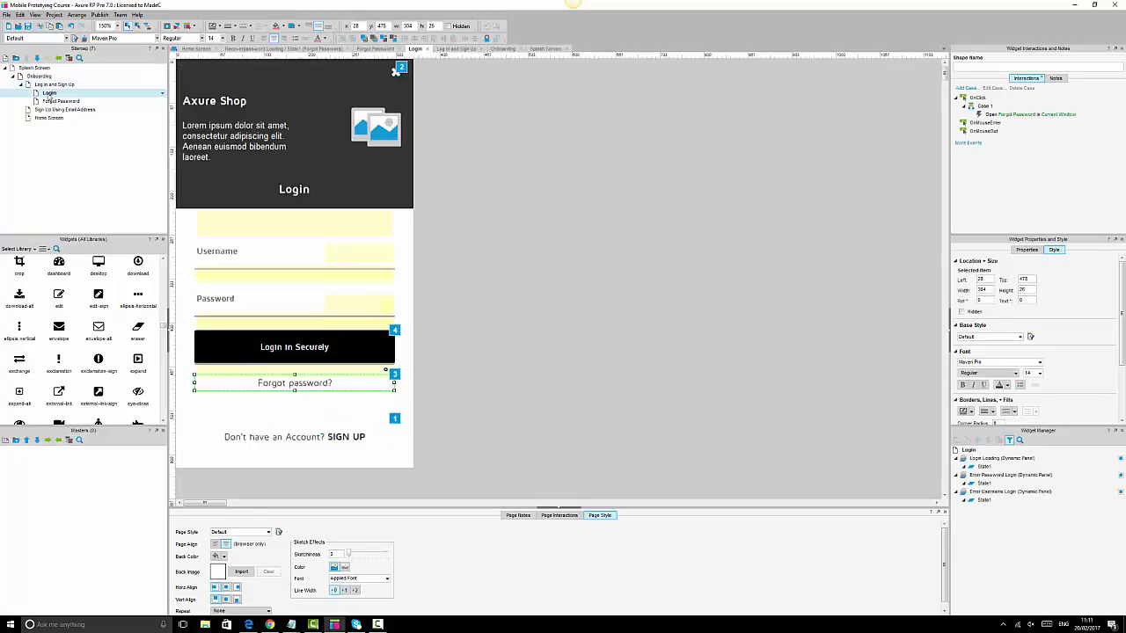
pyautogui.doubleClick(57, 102)
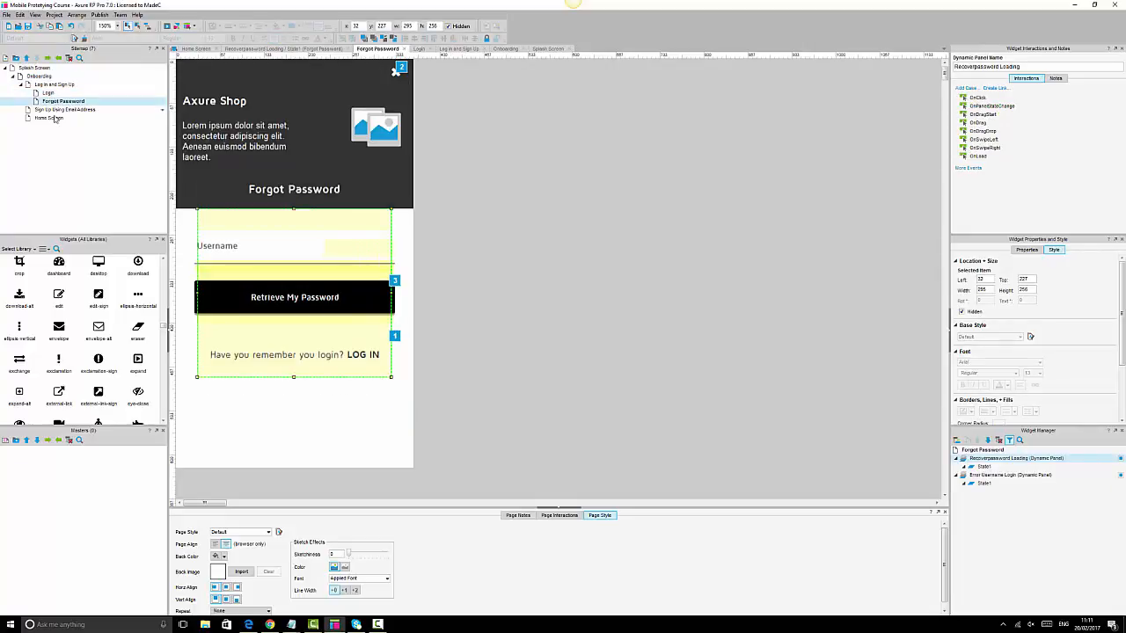
pyautogui.doubleClick(58, 110)
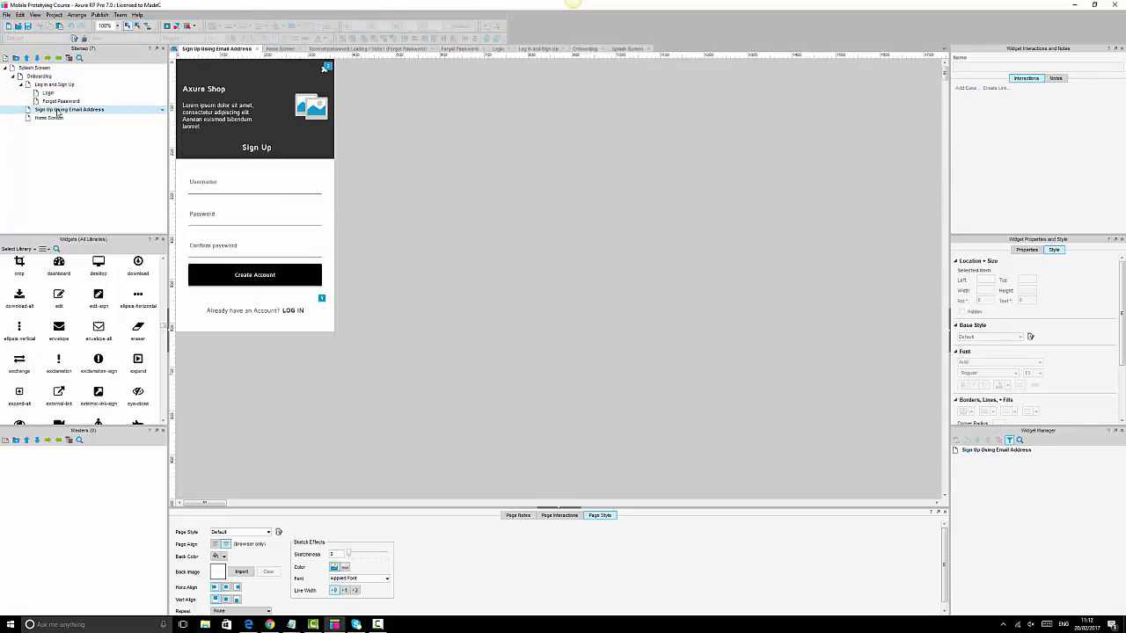
# - At 125% zoom, inspect the Password and Confirm password fields, then open Home Screen
pyautogui.click(118, 25)
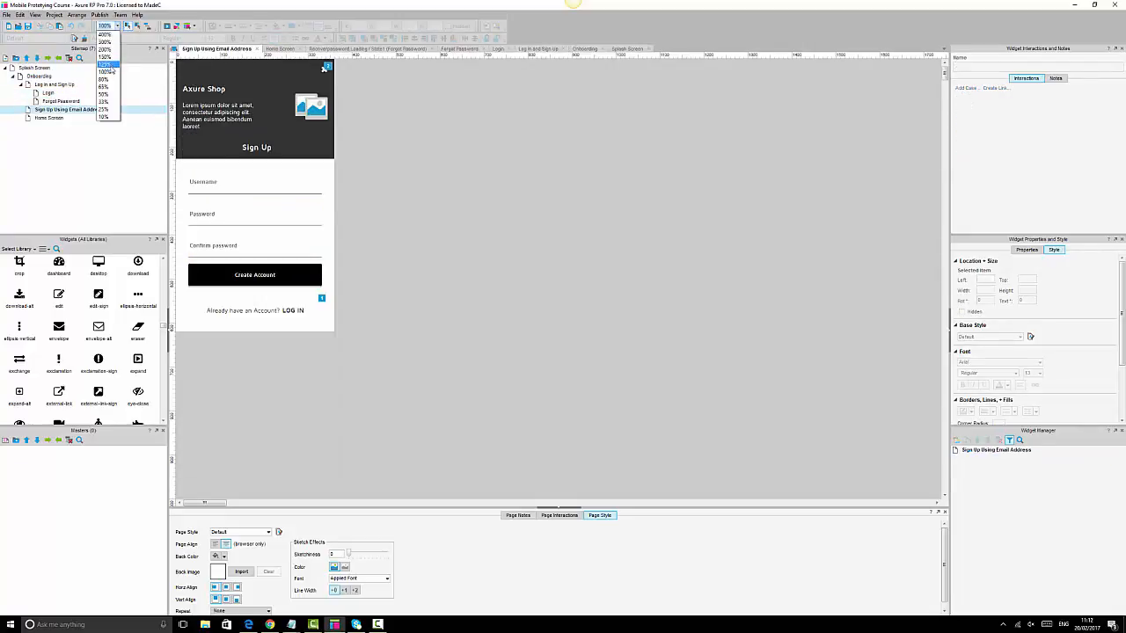
pyautogui.click(110, 66)
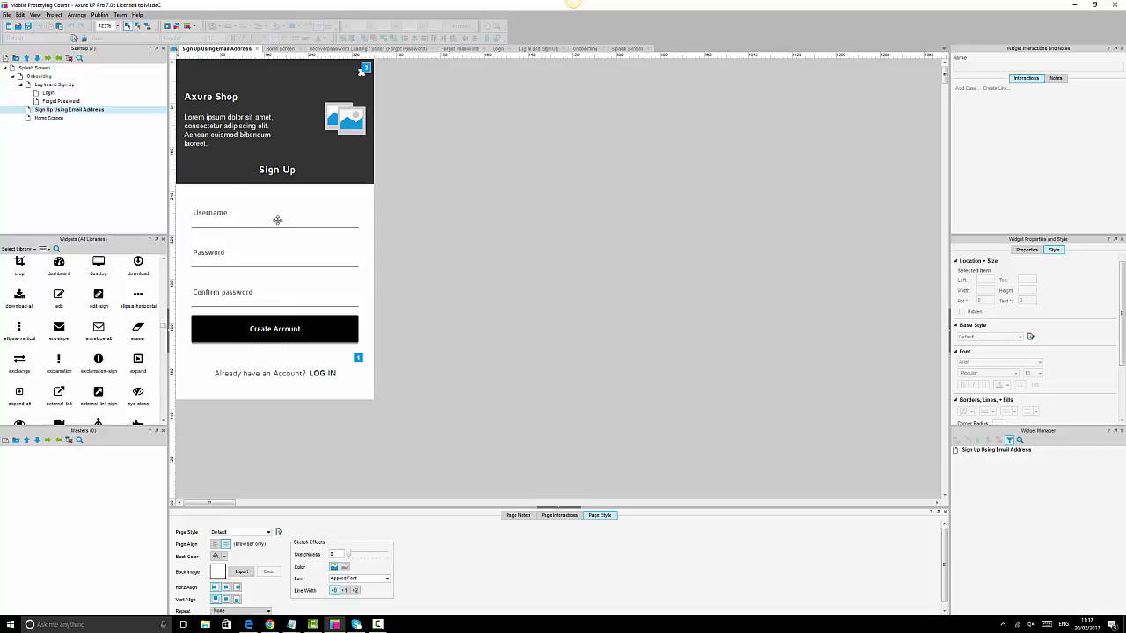
pyautogui.click(216, 255)
pyautogui.click(244, 287)
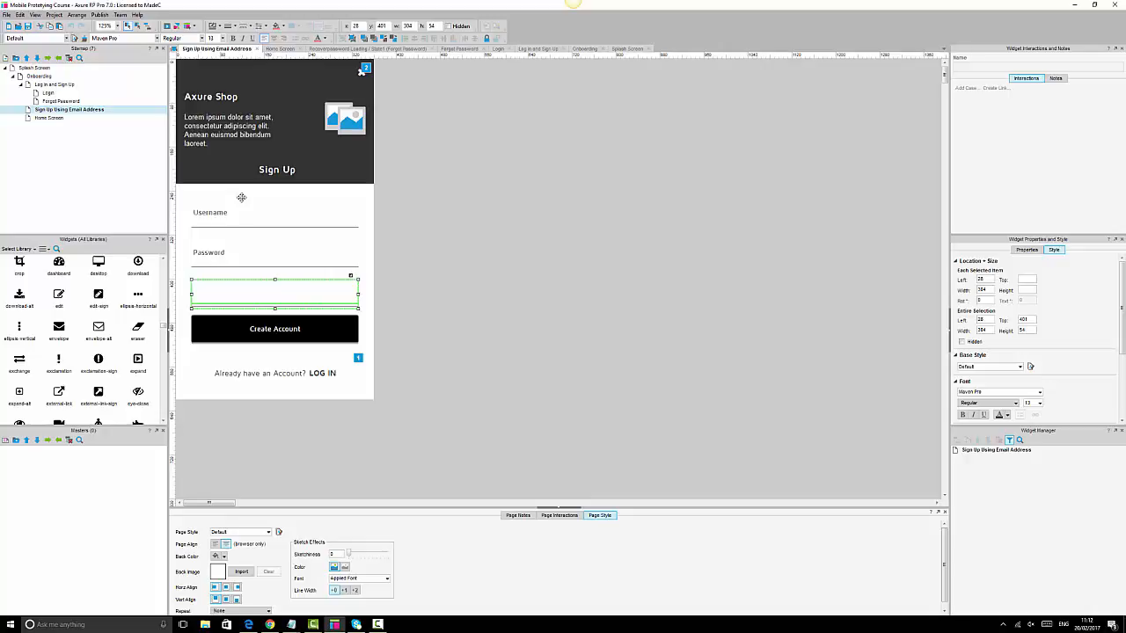
pyautogui.click(623, 282)
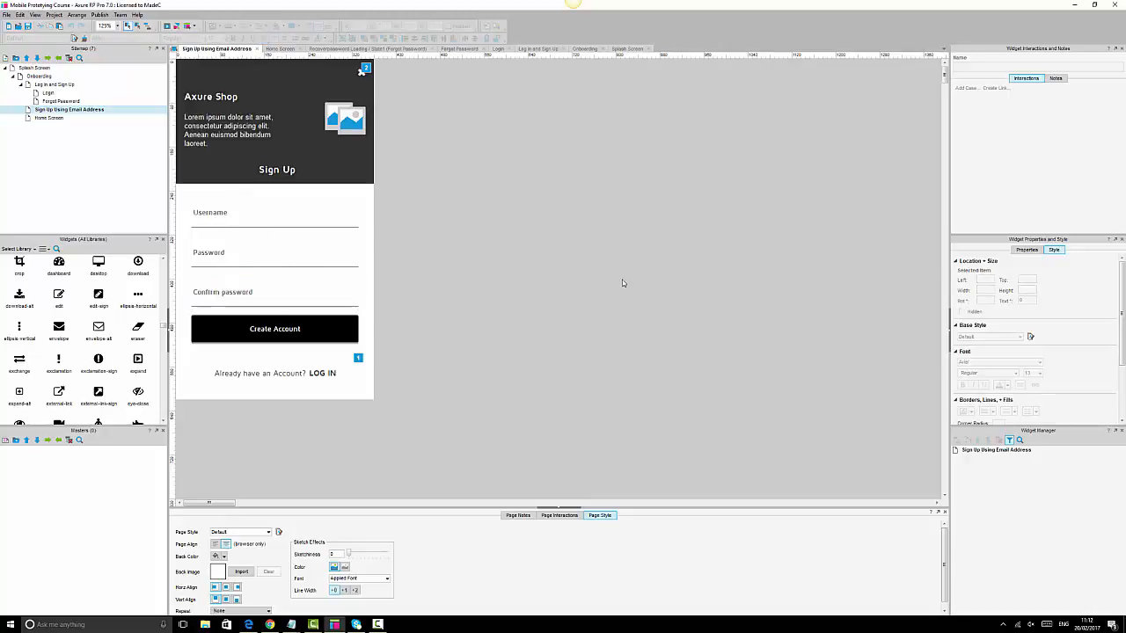
pyautogui.doubleClick(51, 117)
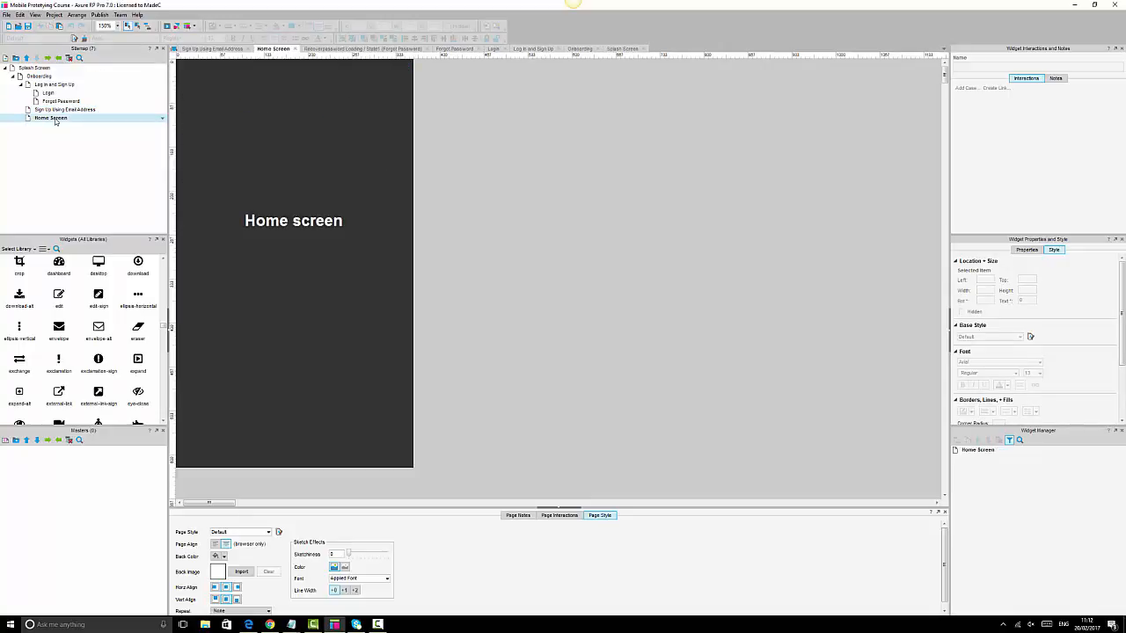